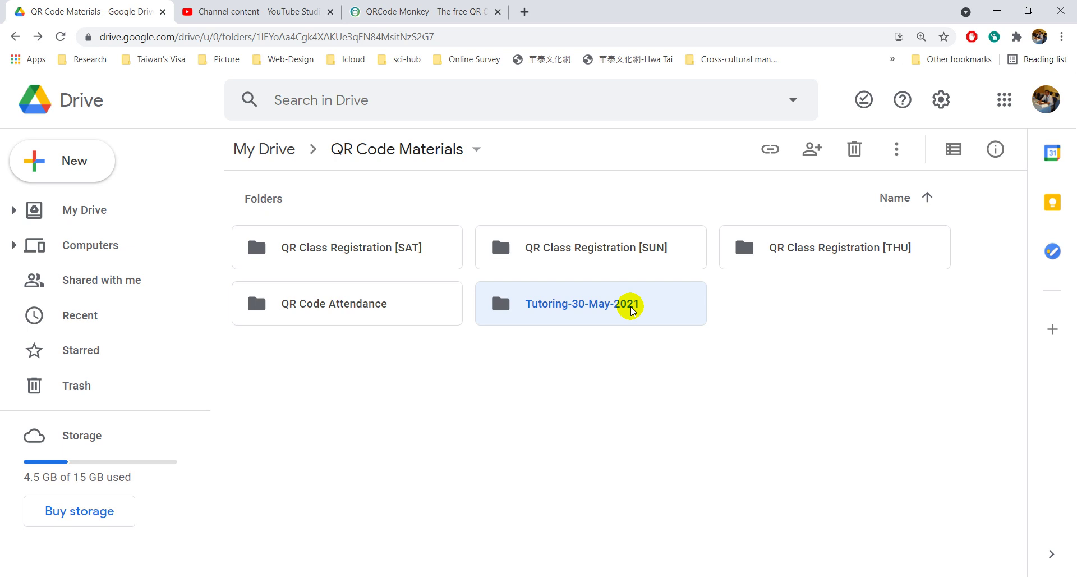
Open the Tutoring-30-May-2021 folder in Drive and switch to the Excel List workbook in Excel.
double_click(632, 308)
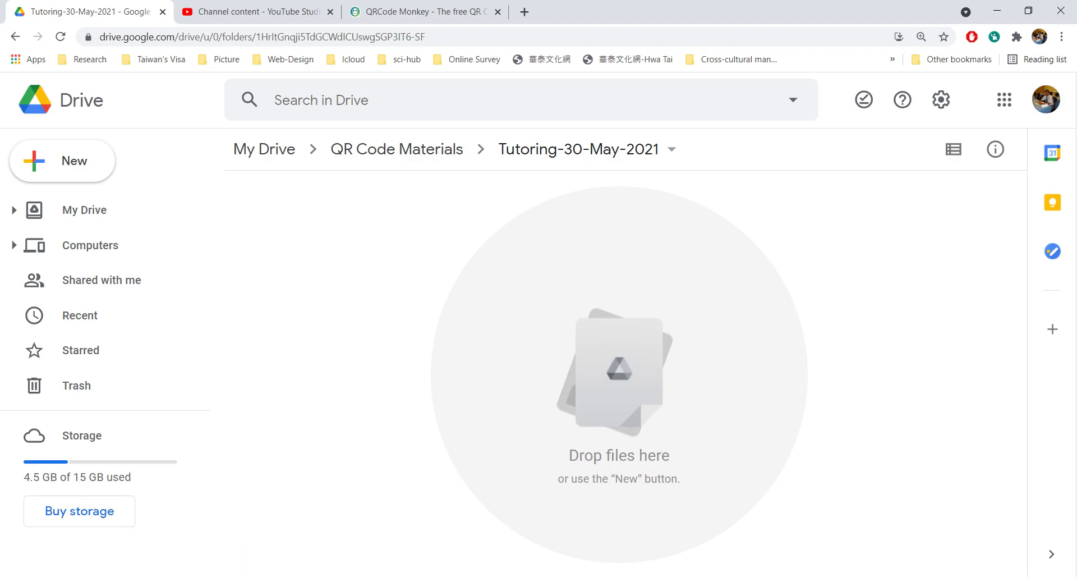
left_click(226, 574)
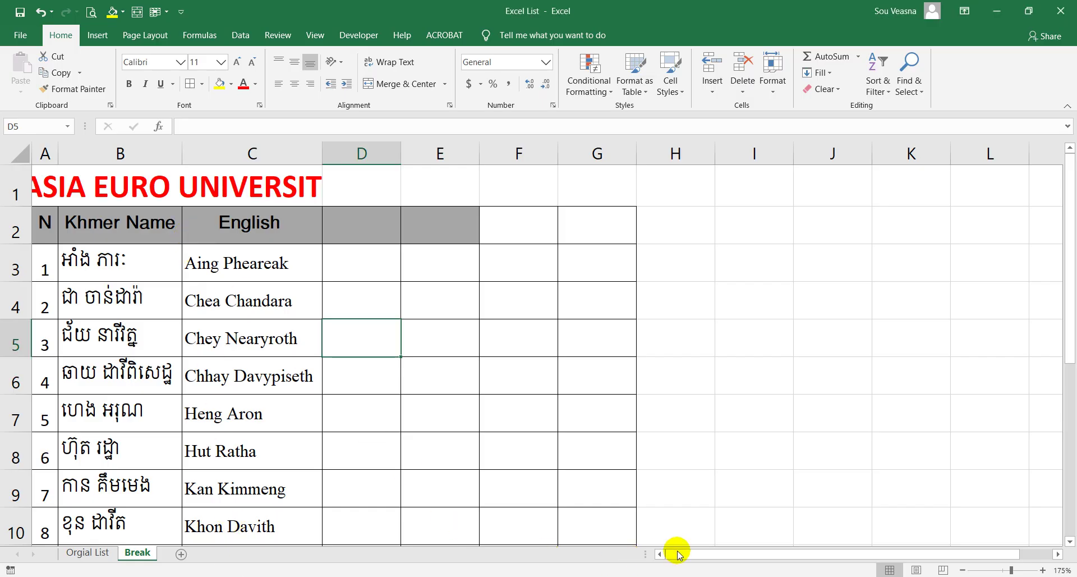
Merge and center the ASIA EURO UNIVERSITY title across A1:G1 on the Break sheet.
left_click_drag(49, 194, 582, 192)
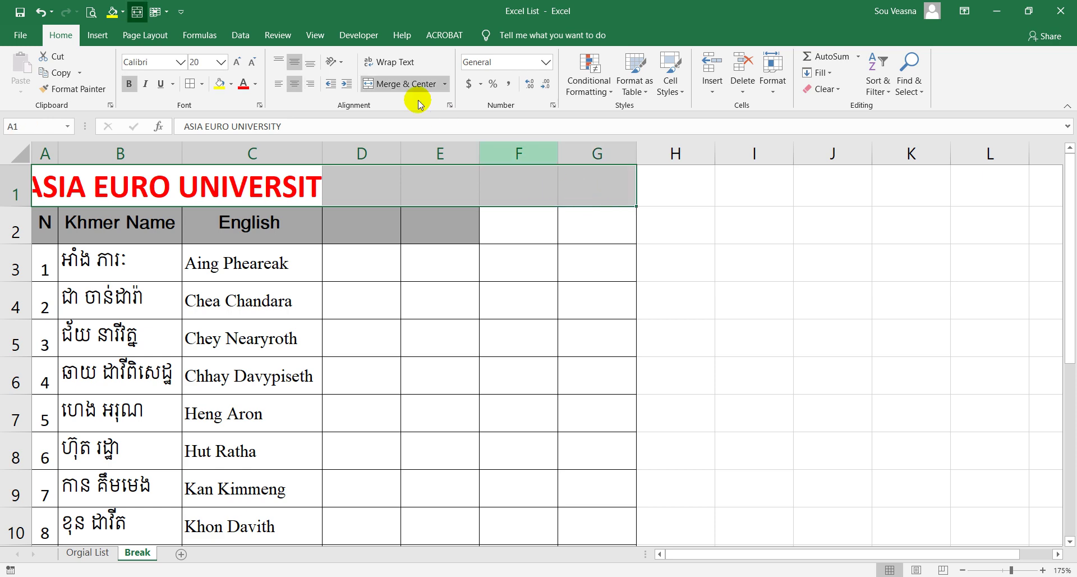
left_click(402, 87)
left_click(402, 87)
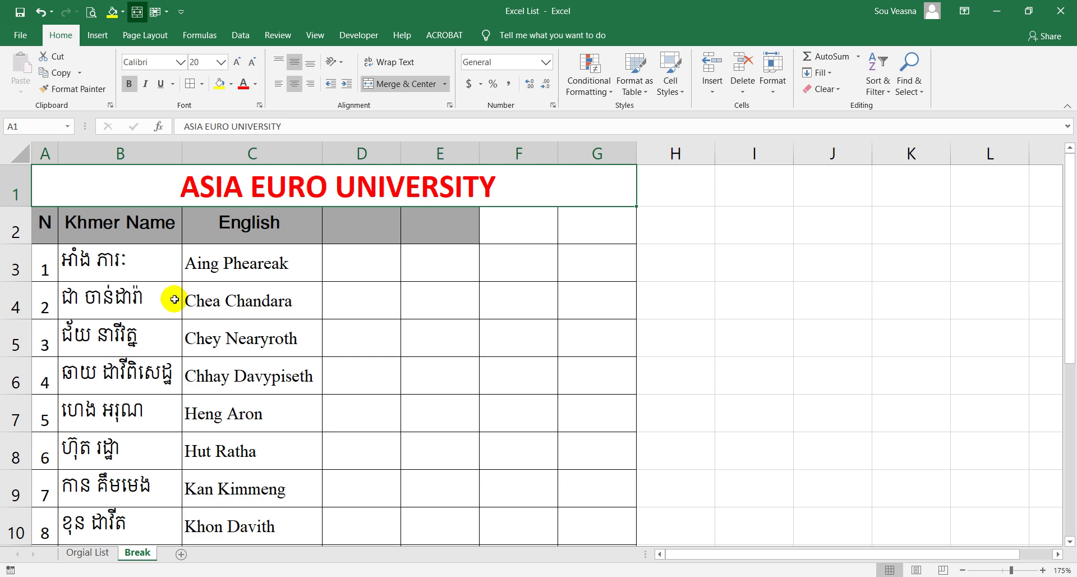
scroll(168, 308, "down", 3)
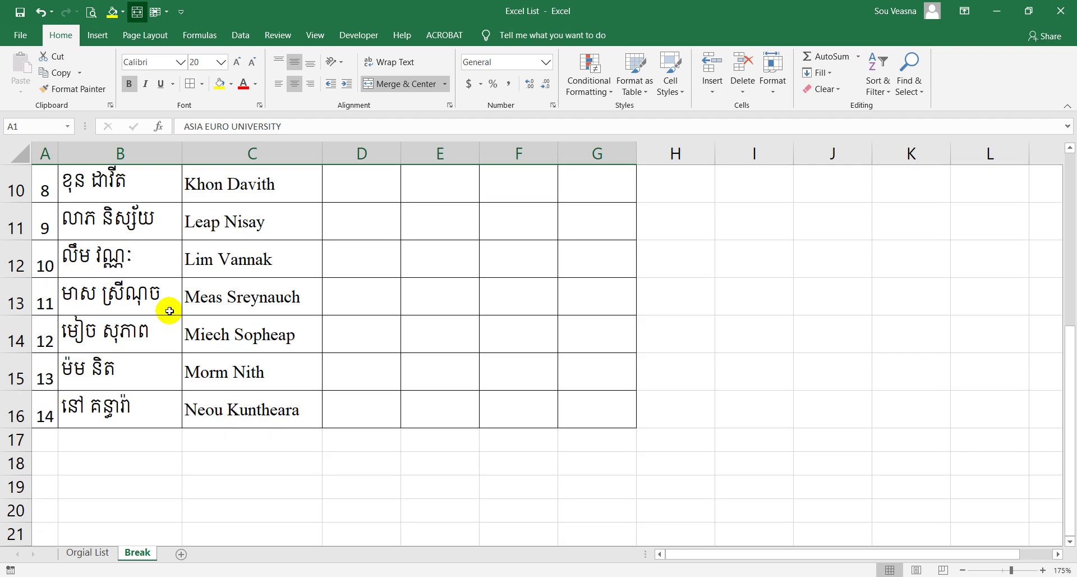
scroll(169, 310, "up", 3)
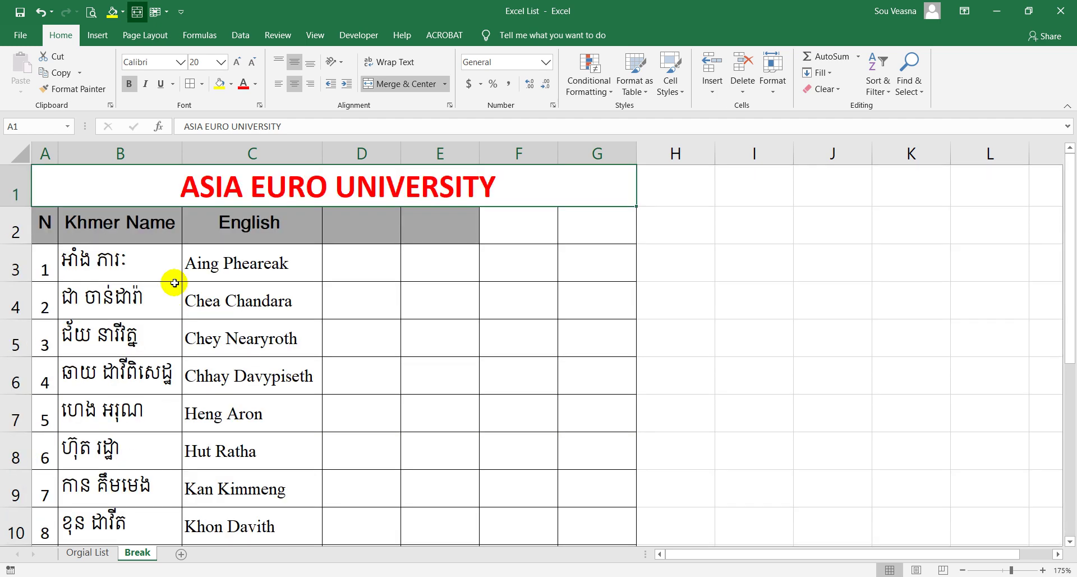
left_click(353, 235)
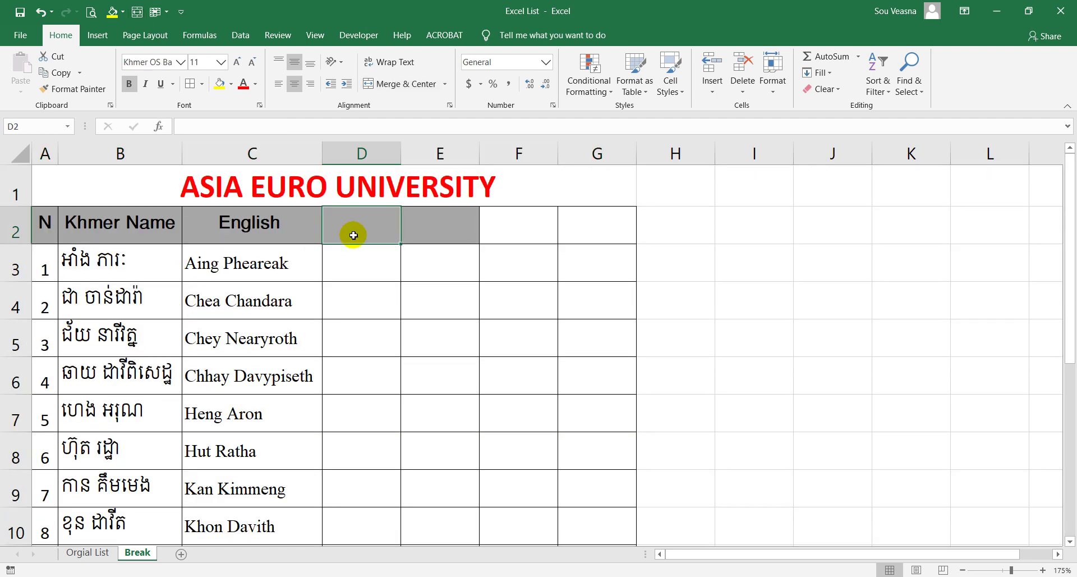
left_click(286, 273)
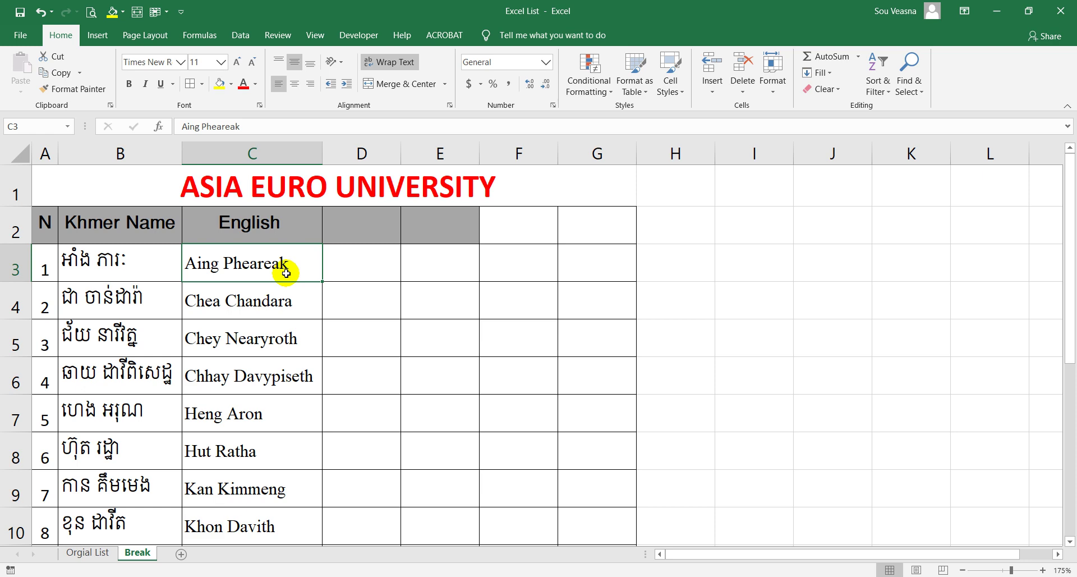
Split the English names in C3:C16 with Text to Columns, using Delimited with Tab and Space, starting at C3 and replacing existing data.
scroll(368, 263, "up", 2)
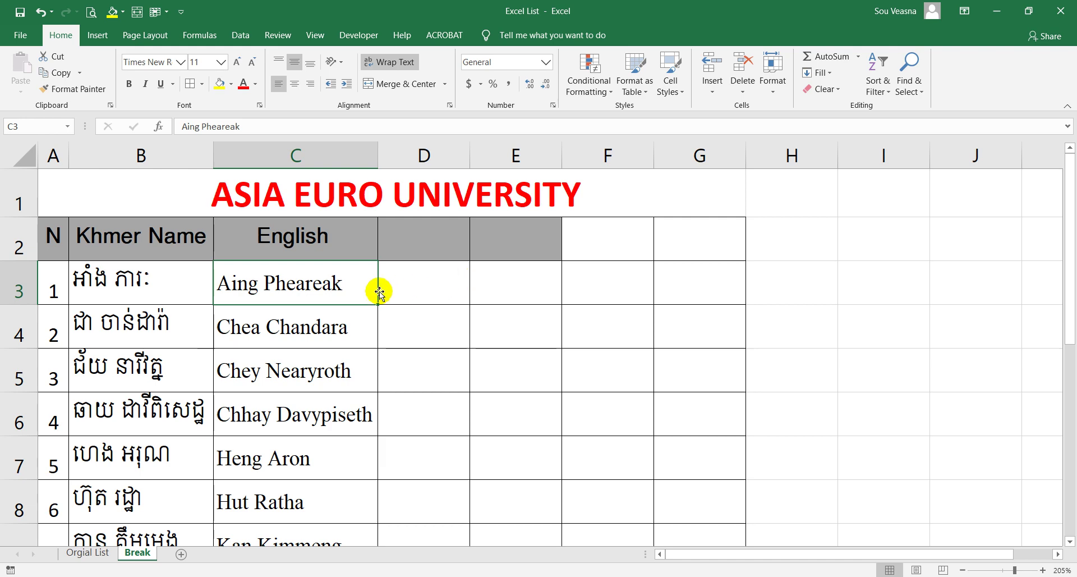
left_click_drag(360, 289, 354, 344)
scroll(354, 343, "down", 4)
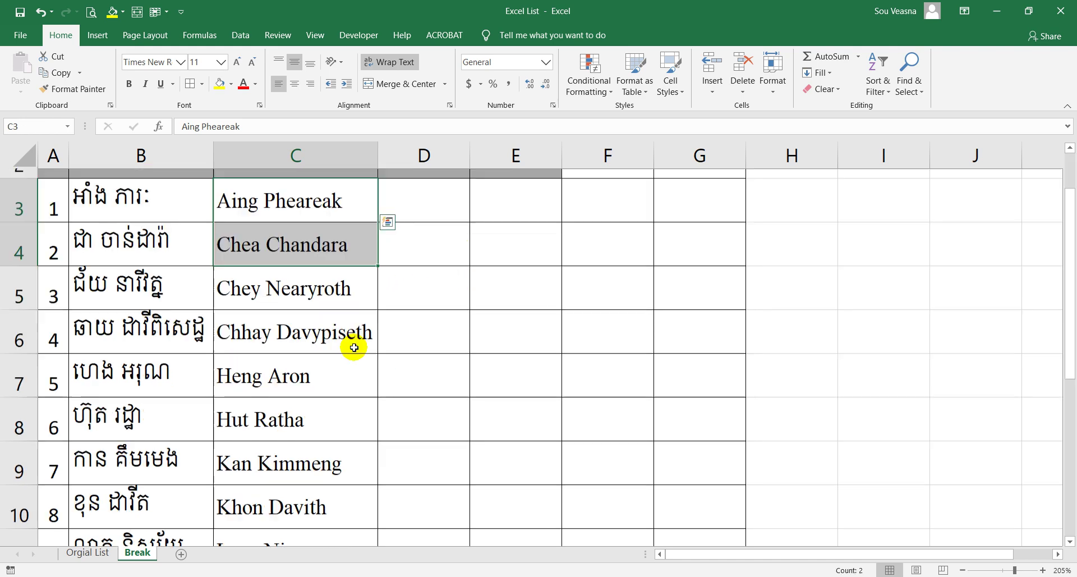
left_click(353, 324, "shift")
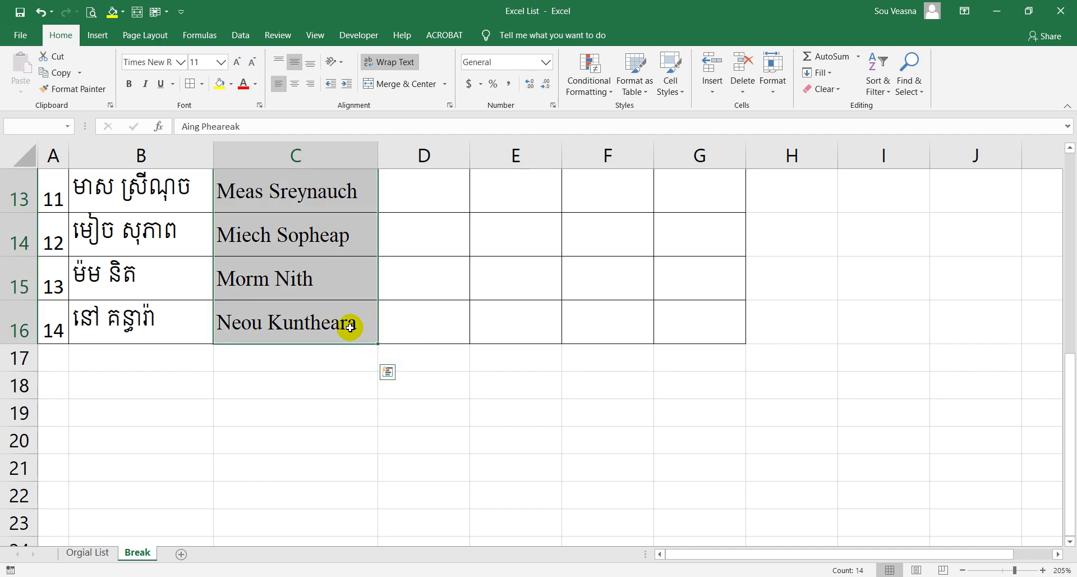
left_click(242, 36)
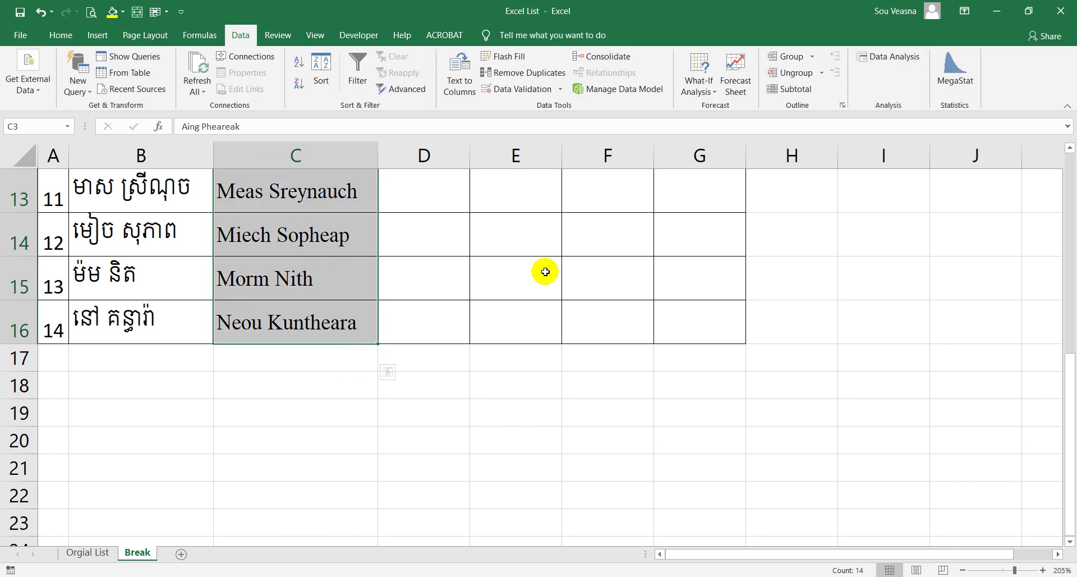
left_click(464, 81)
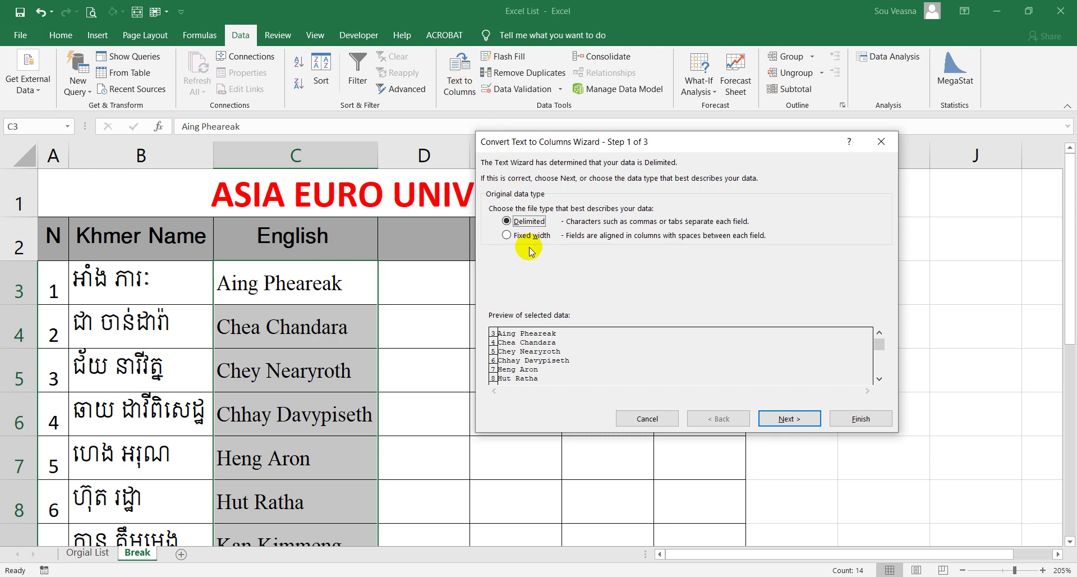
left_click(781, 419)
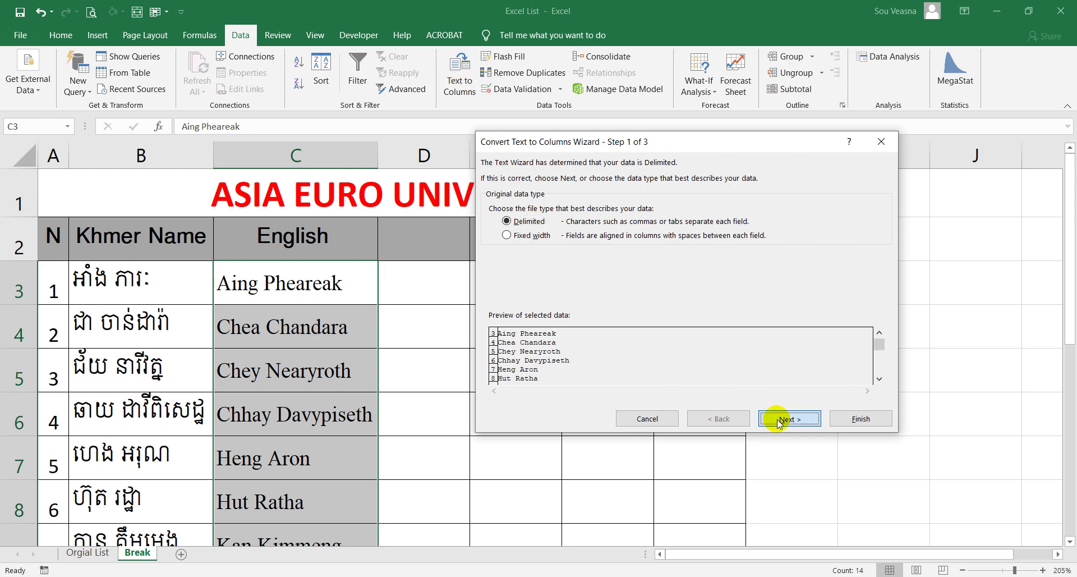
left_click(502, 239)
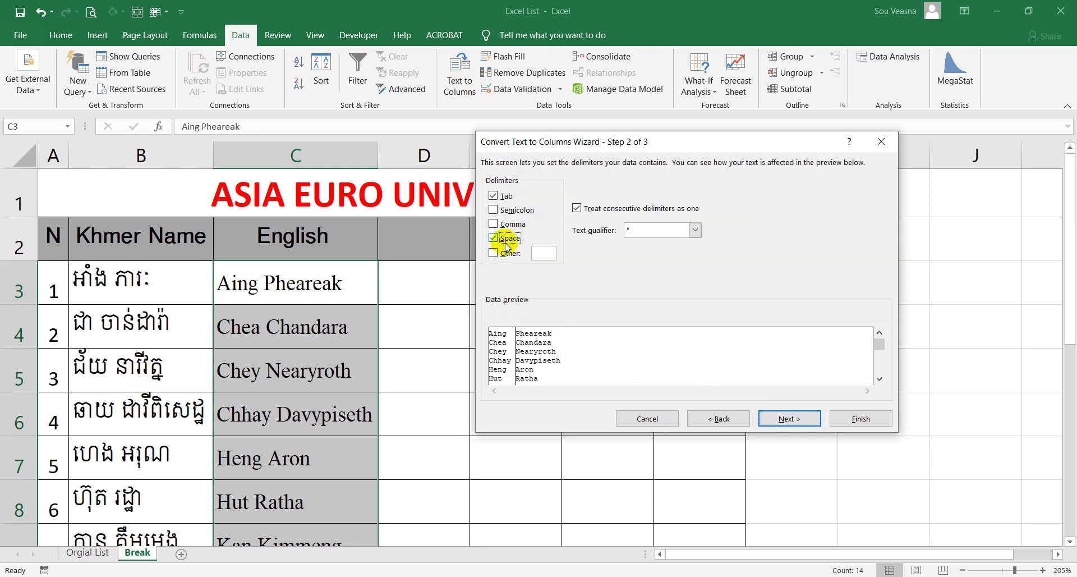
left_click(806, 419)
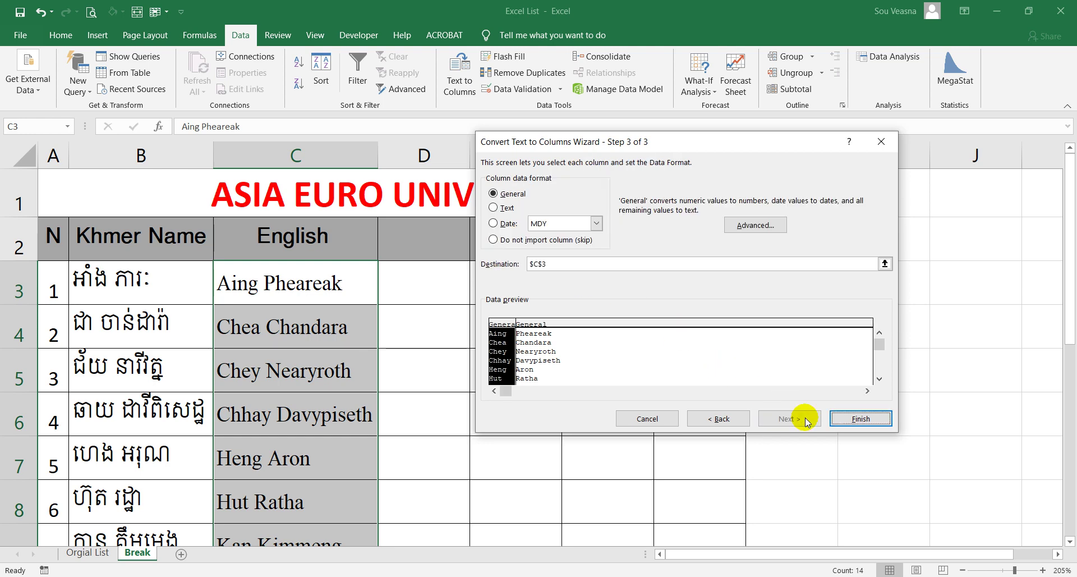
left_click(844, 424)
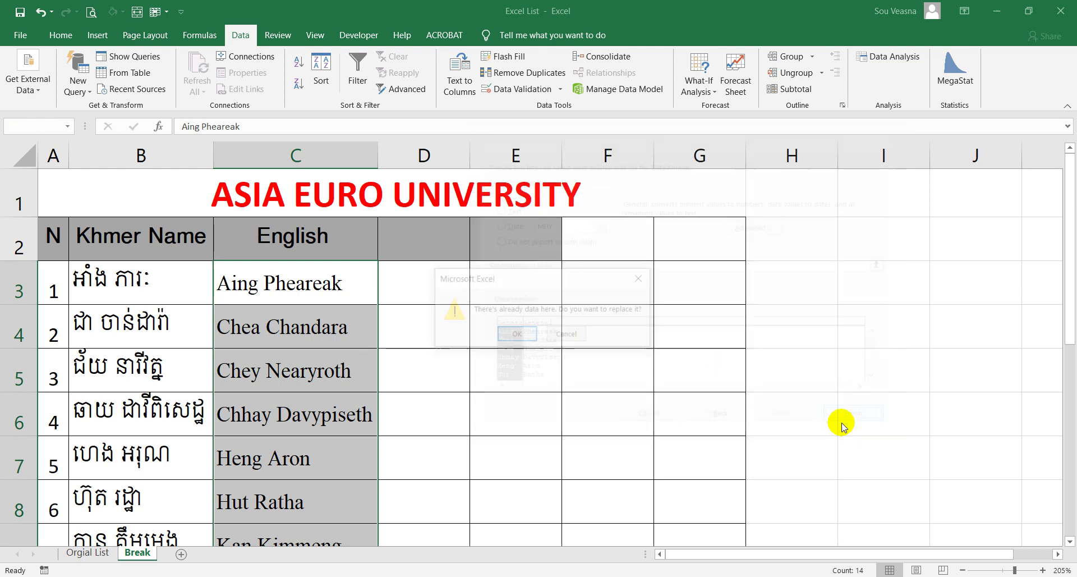
left_click(516, 333)
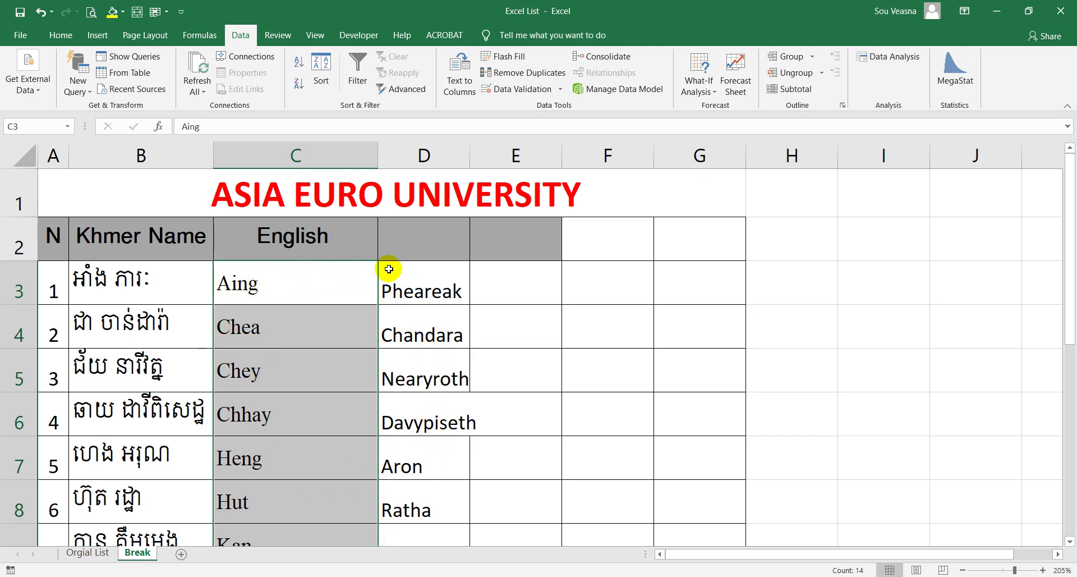
Check the split names down to row 16 and undo the Text to Columns split.
scroll(392, 393, "down", 4)
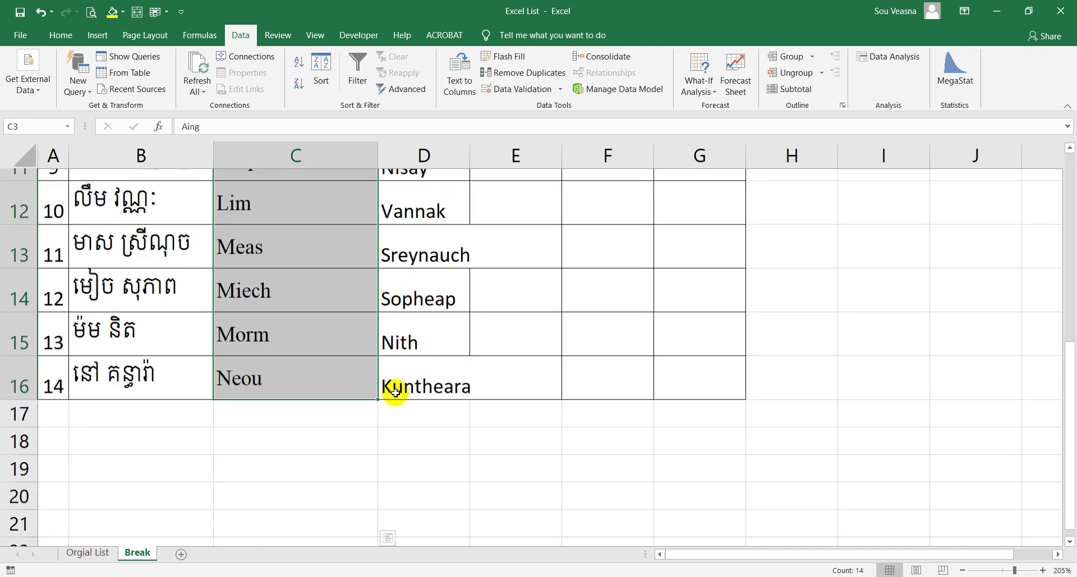
scroll(393, 389, "up", 4)
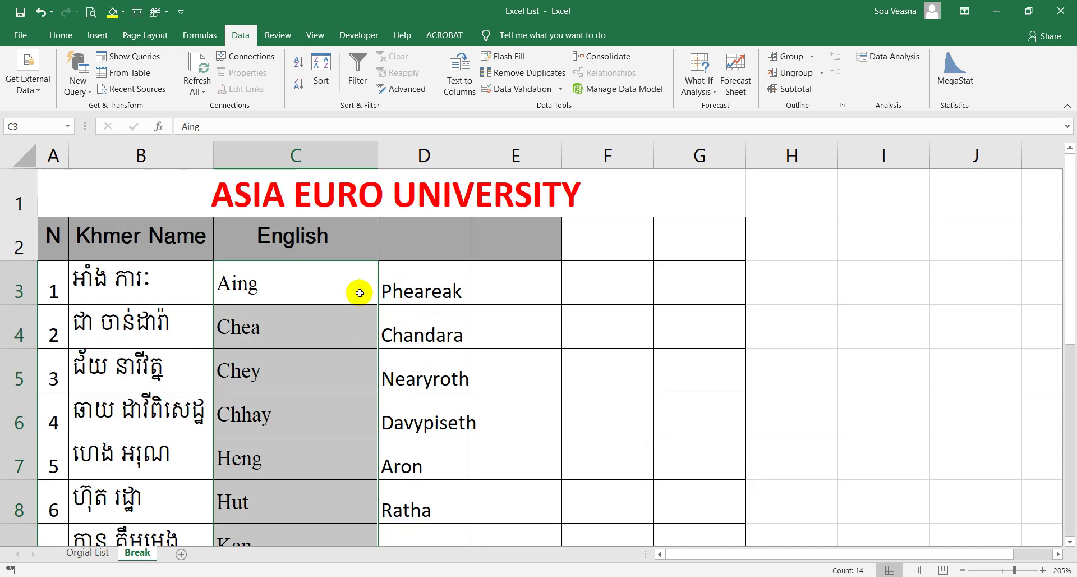
key("ctrl+z")
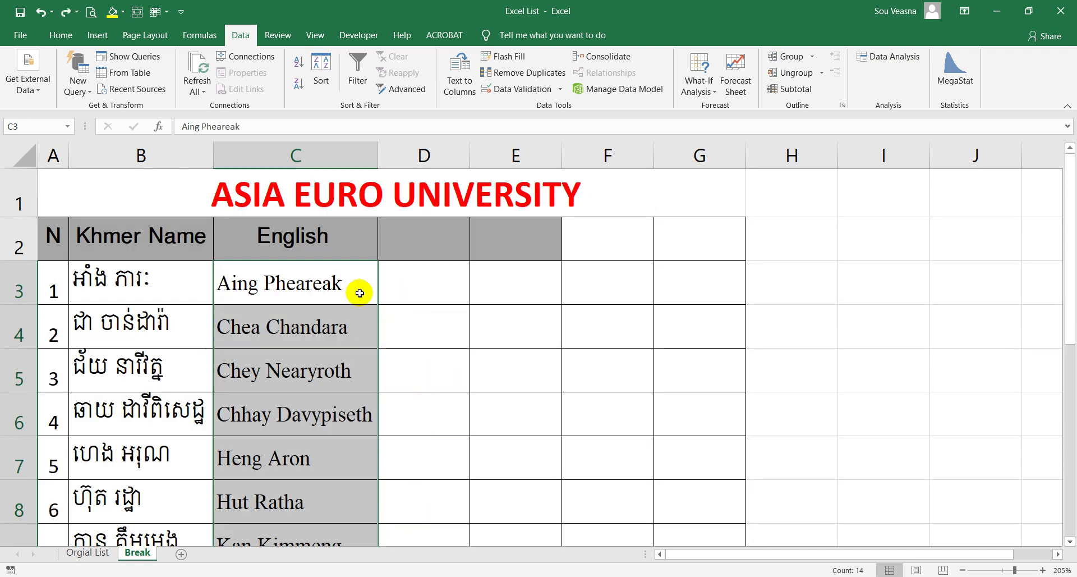
left_click(359, 292)
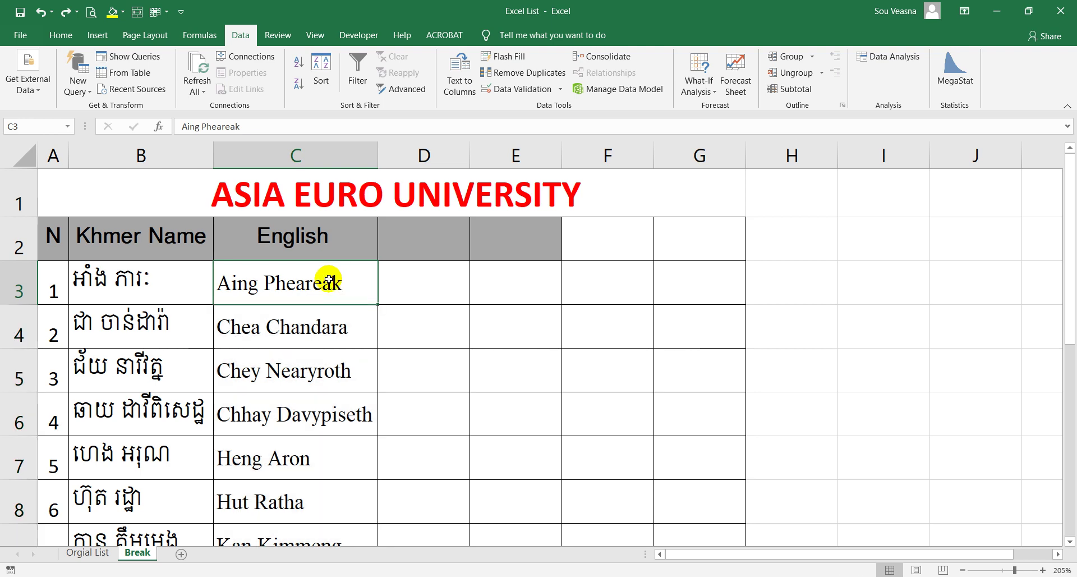
Copy the whole student table including the title, range A1:G16.
left_click(56, 237)
left_click_drag(56, 238, 657, 246)
left_click_drag(115, 199, 628, 304)
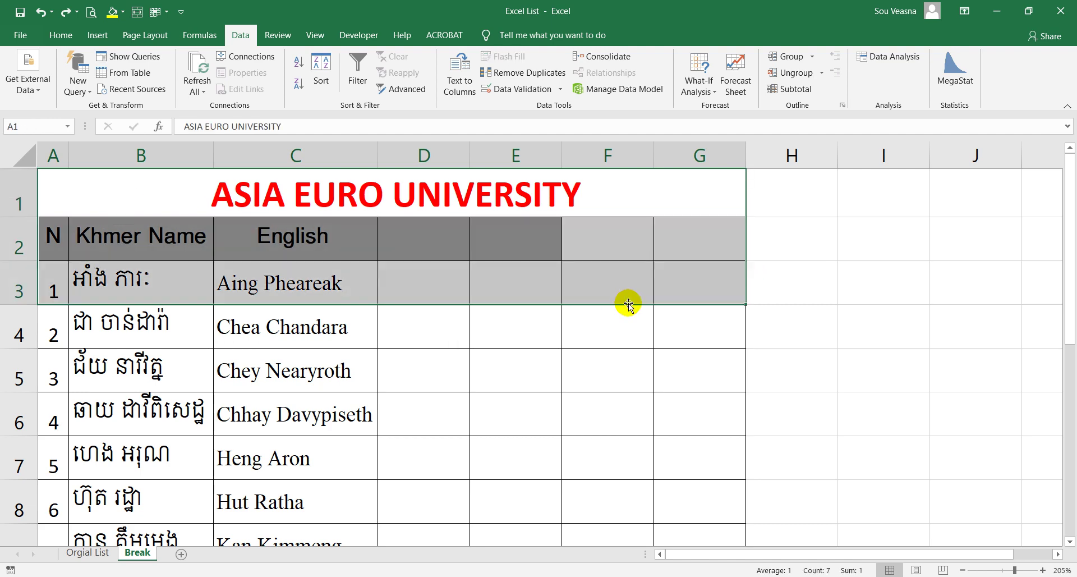
scroll(628, 302, "down", 3)
left_click(690, 445, "shift")
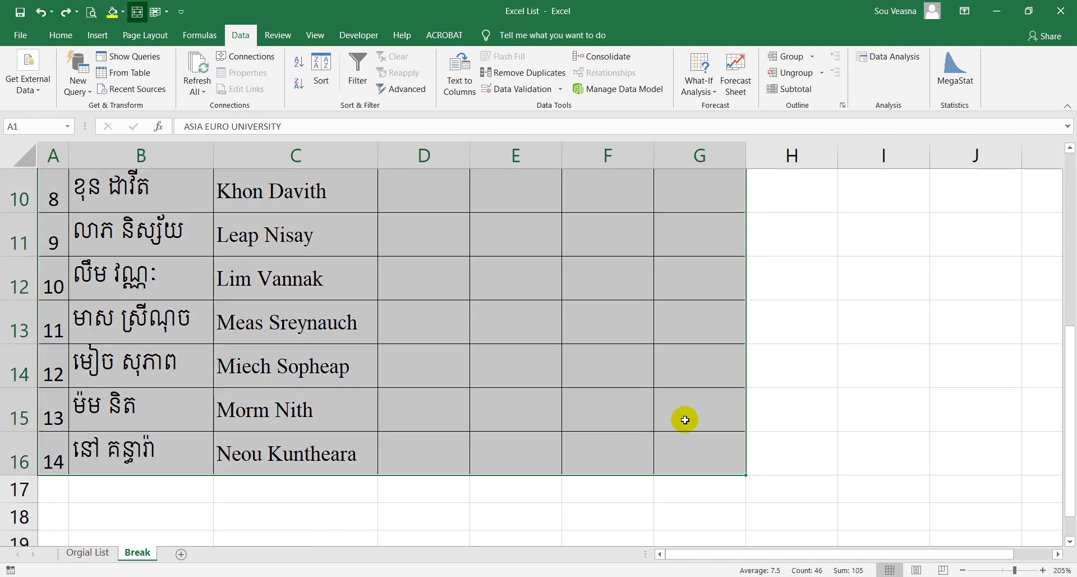
key("ctrl+c")
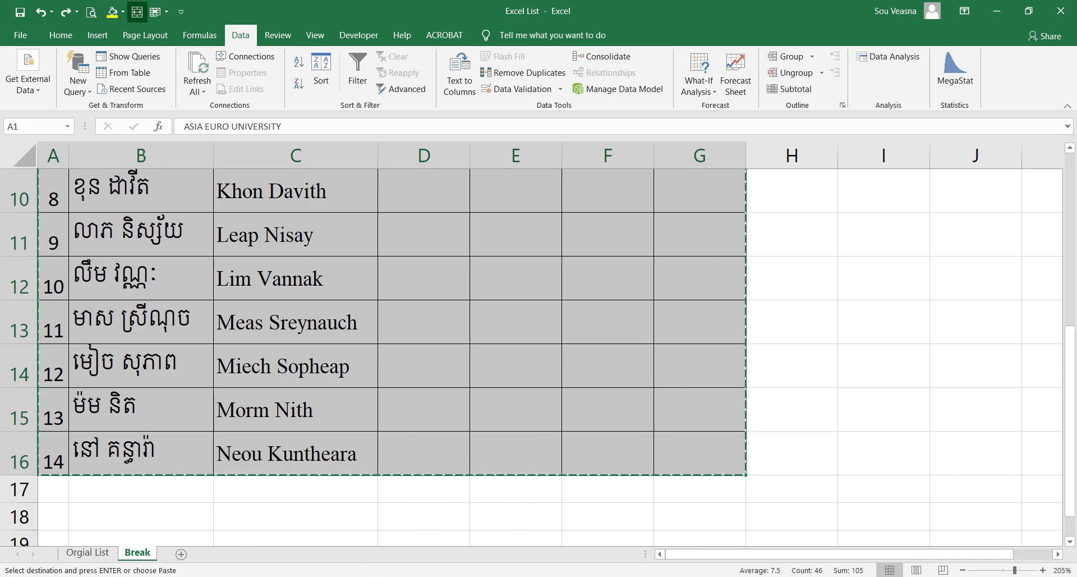
Switch to Google Drive and create a blank Google Sheets spreadsheet in the Tutoring-30-May-2021 folder.
key("alt+Tab")
right_click(448, 293)
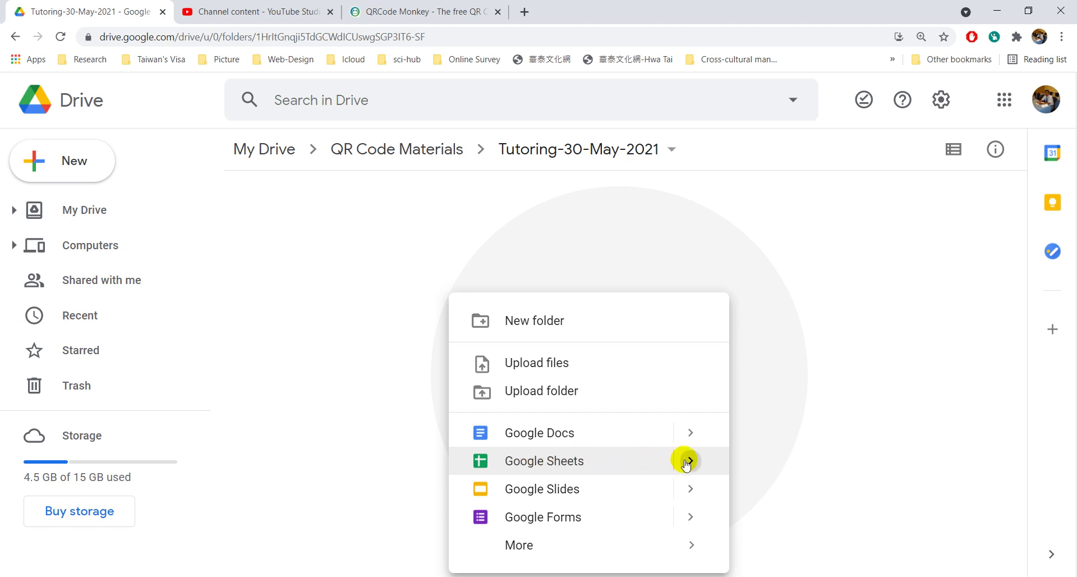
mouse_move(686, 462)
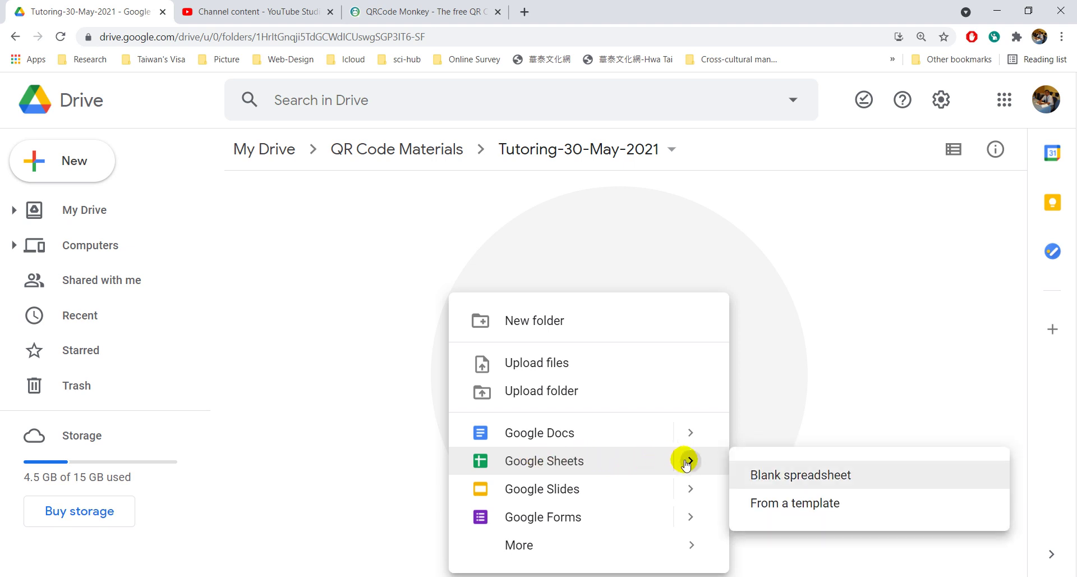
left_click(769, 484)
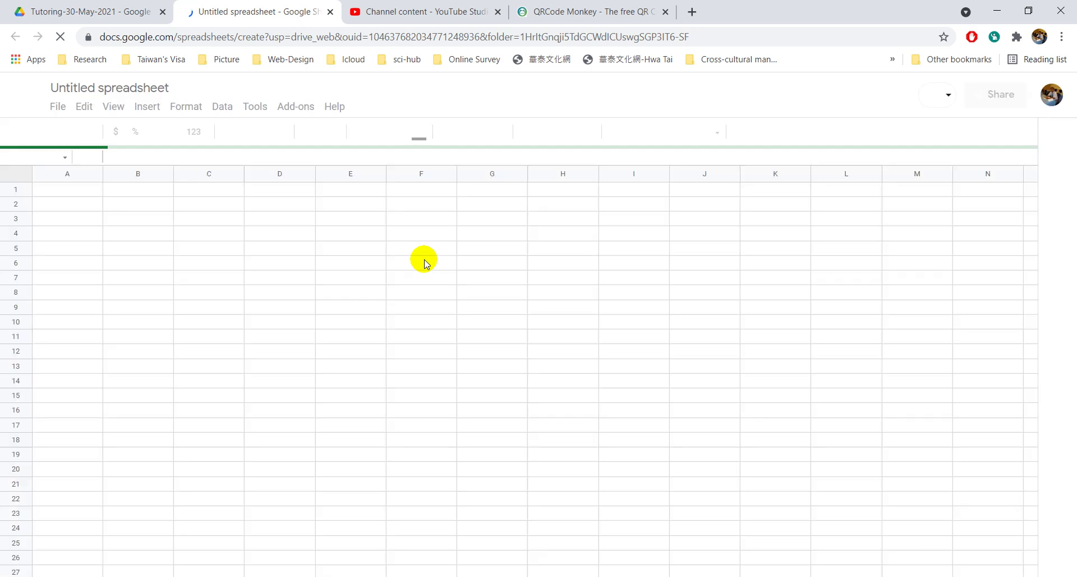
Rename the new spreadsheet as QR code-Test.
left_click(137, 90)
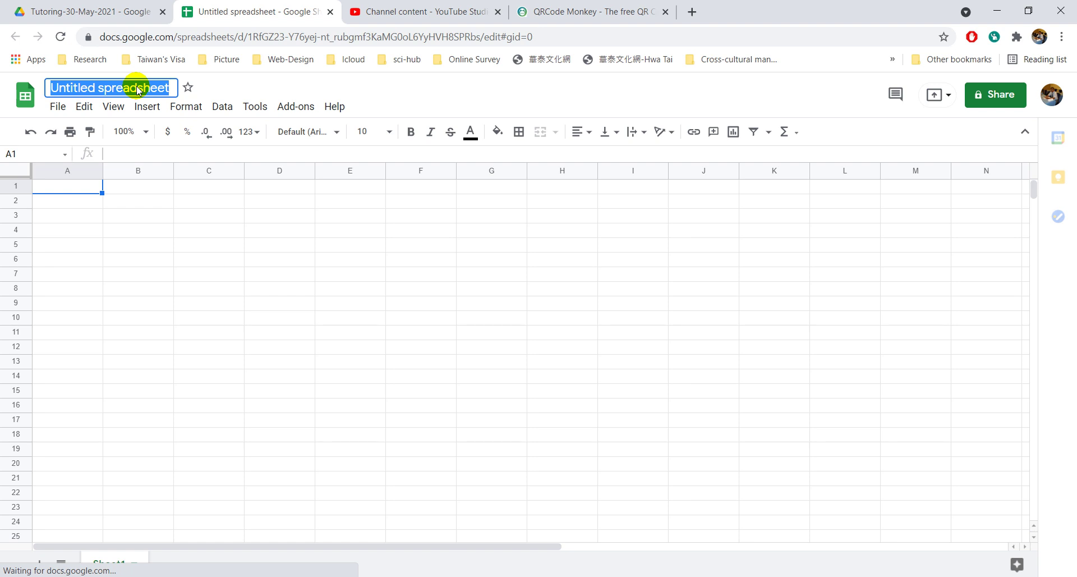
type("QR co")
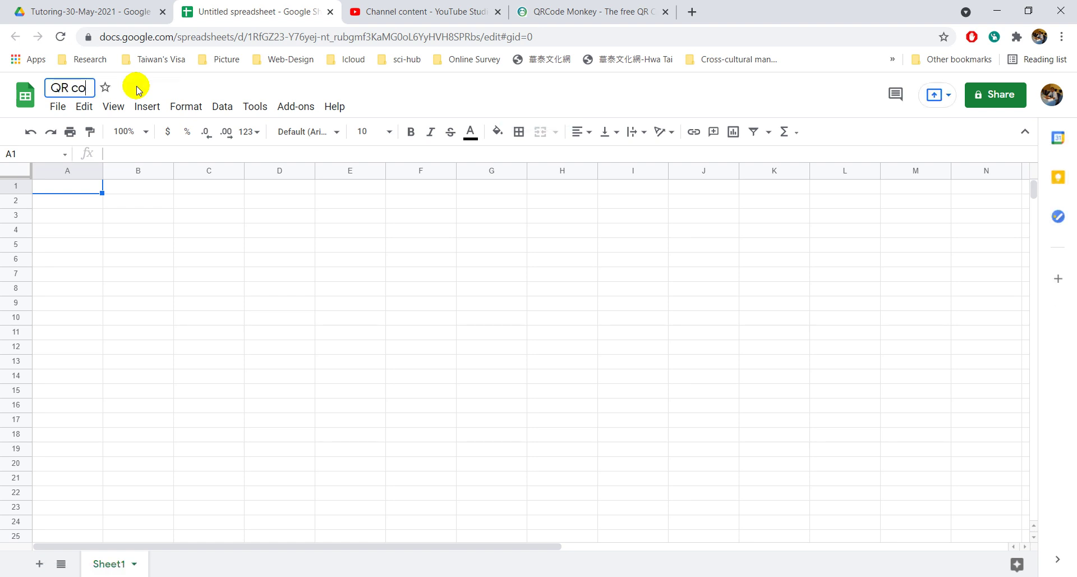
type("de-Te")
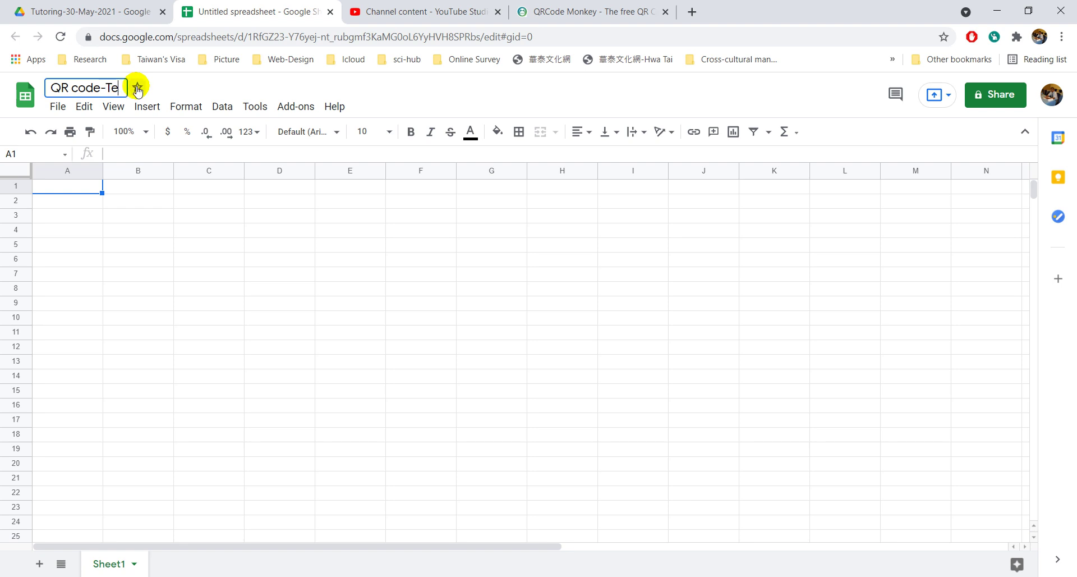
type("st")
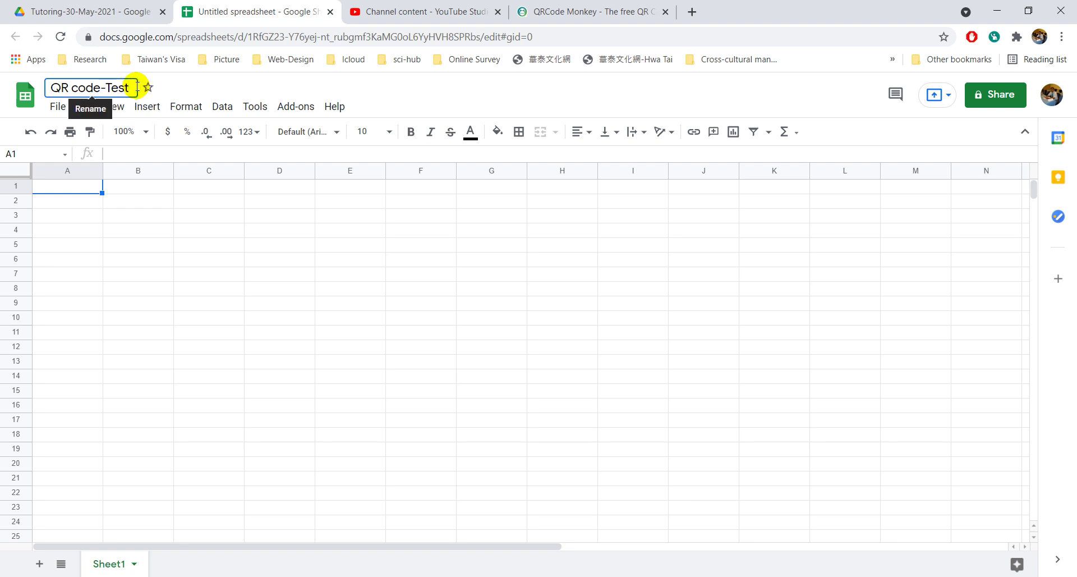
left_click(144, 211)
Paste the copied student table into Sheet1 starting at cell A1.
left_click(89, 185)
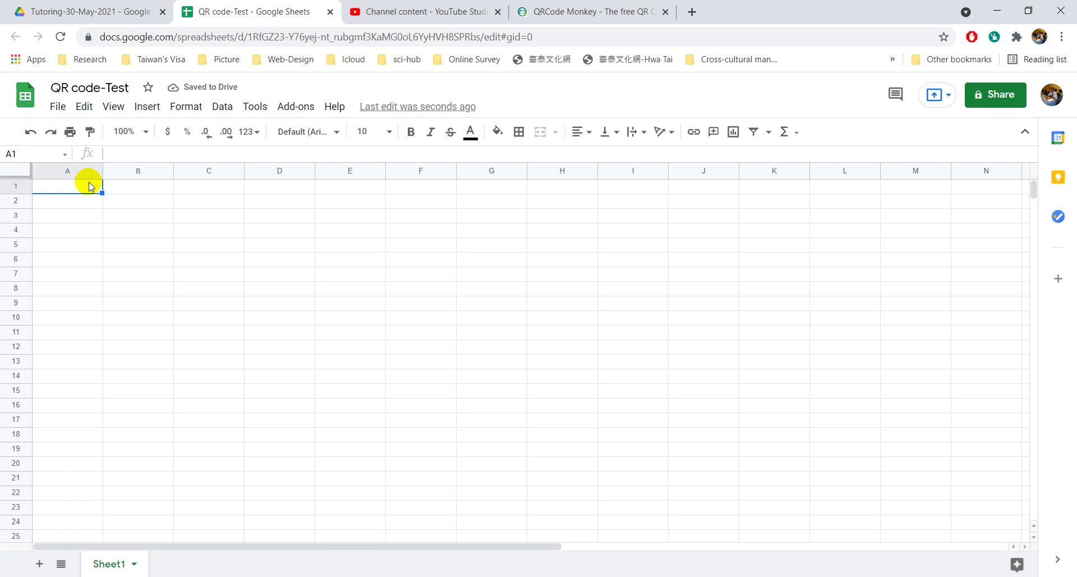
key("ctrl+v")
left_click(570, 332)
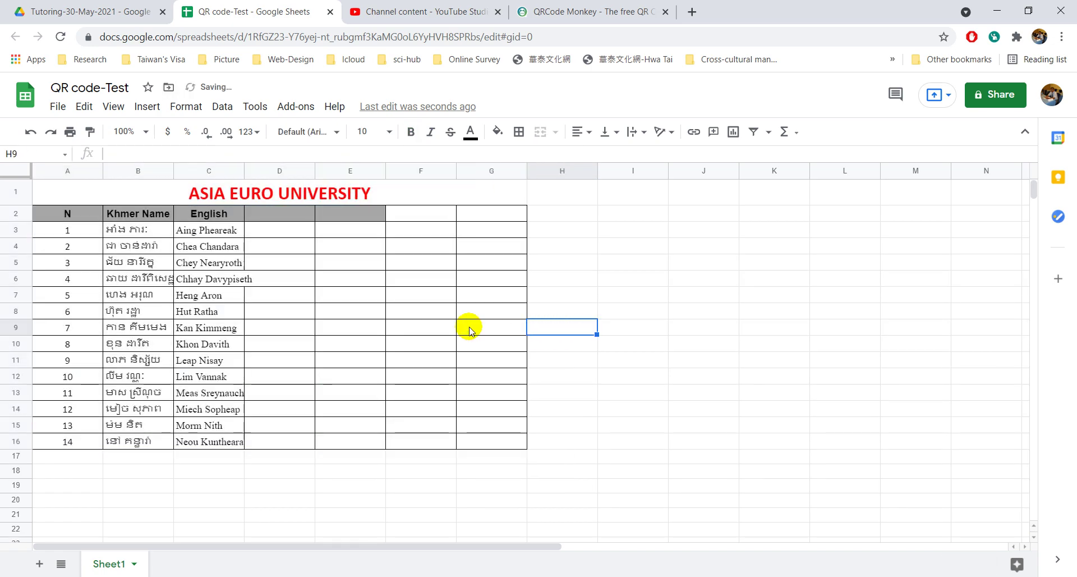
Widen column C, narrow column A, and auto-fit column B so the student names fit.
left_click(242, 171)
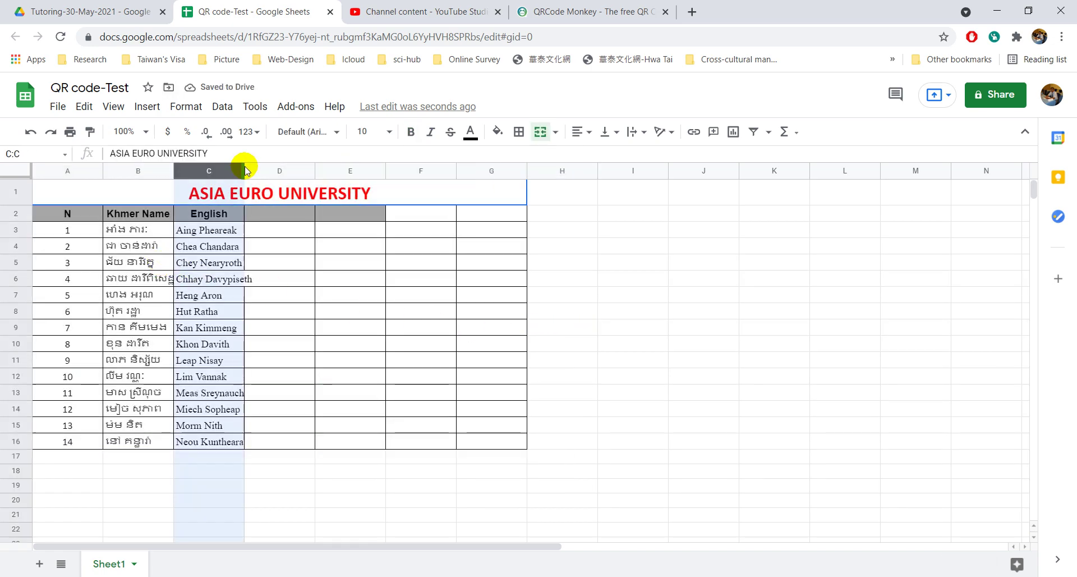
left_click(308, 246)
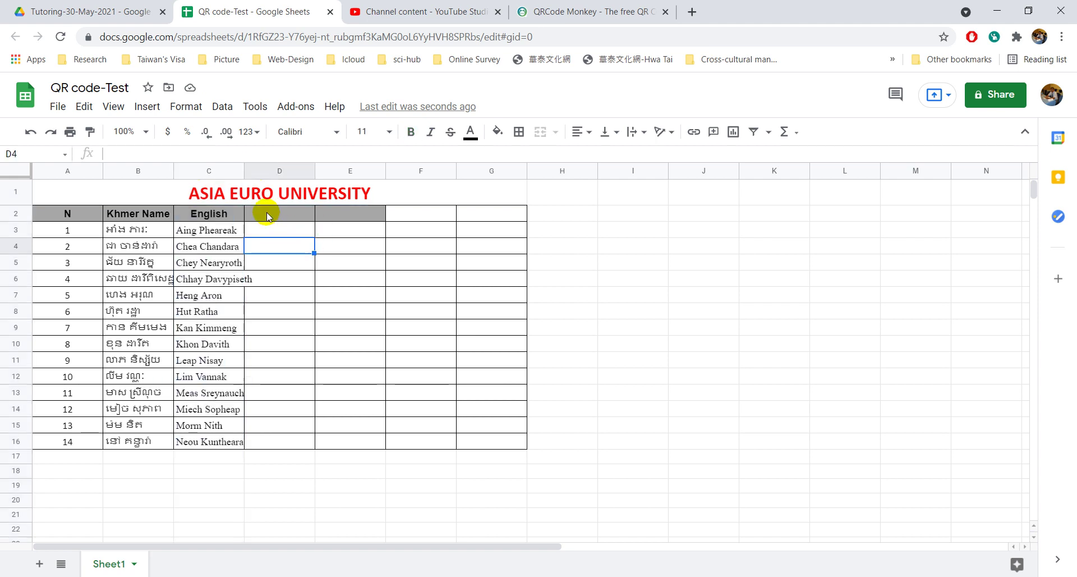
left_click_drag(254, 171, 262, 170)
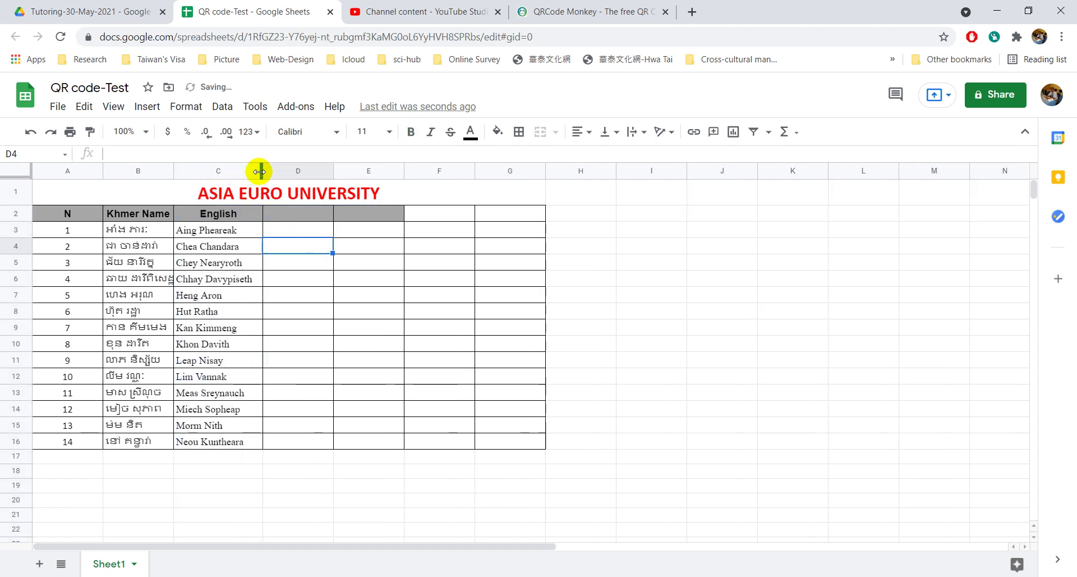
double_click(102, 168)
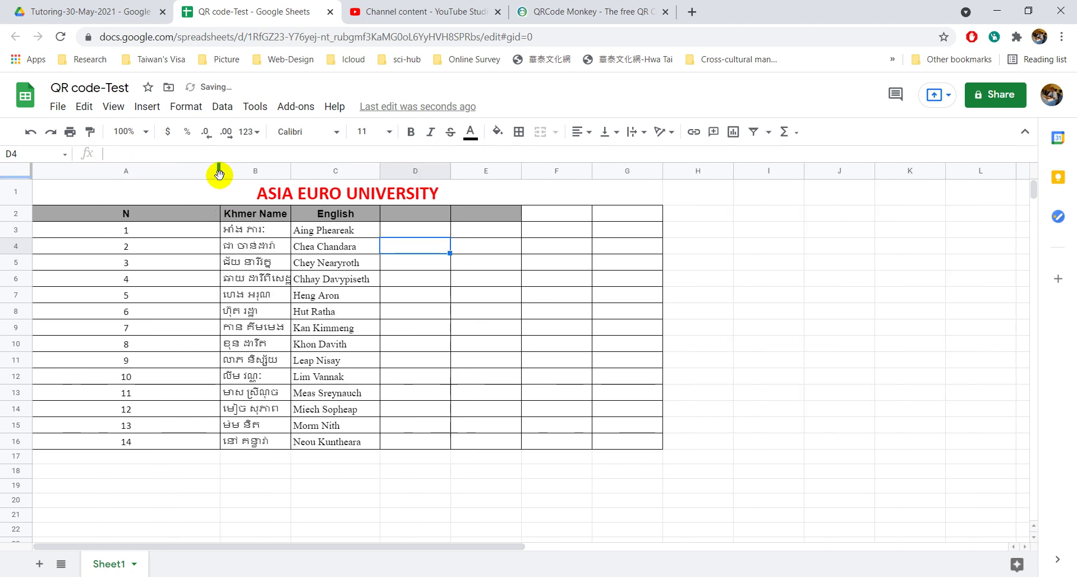
left_click_drag(219, 174, 67, 172)
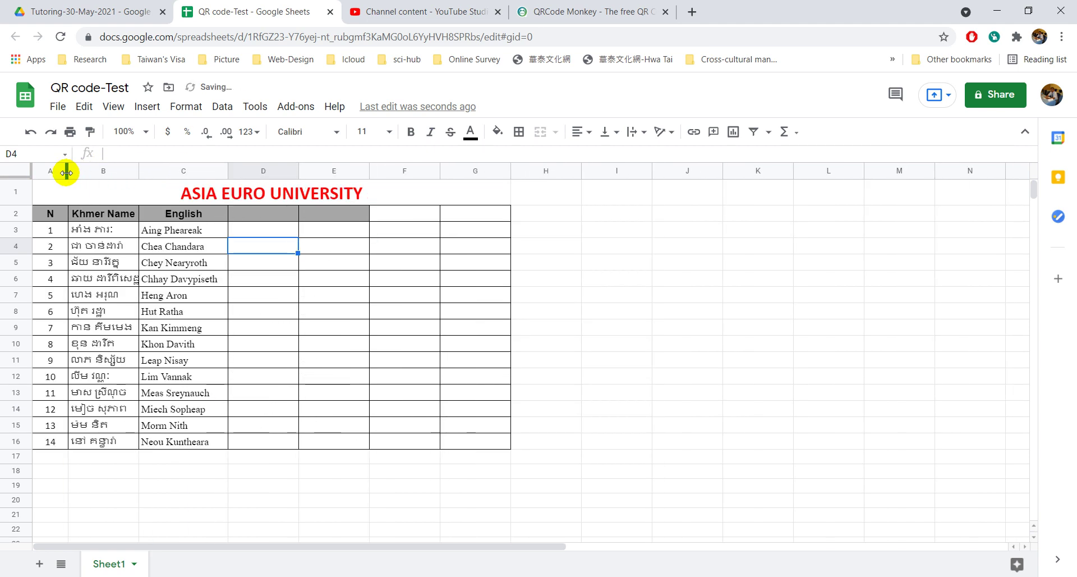
double_click(138, 169)
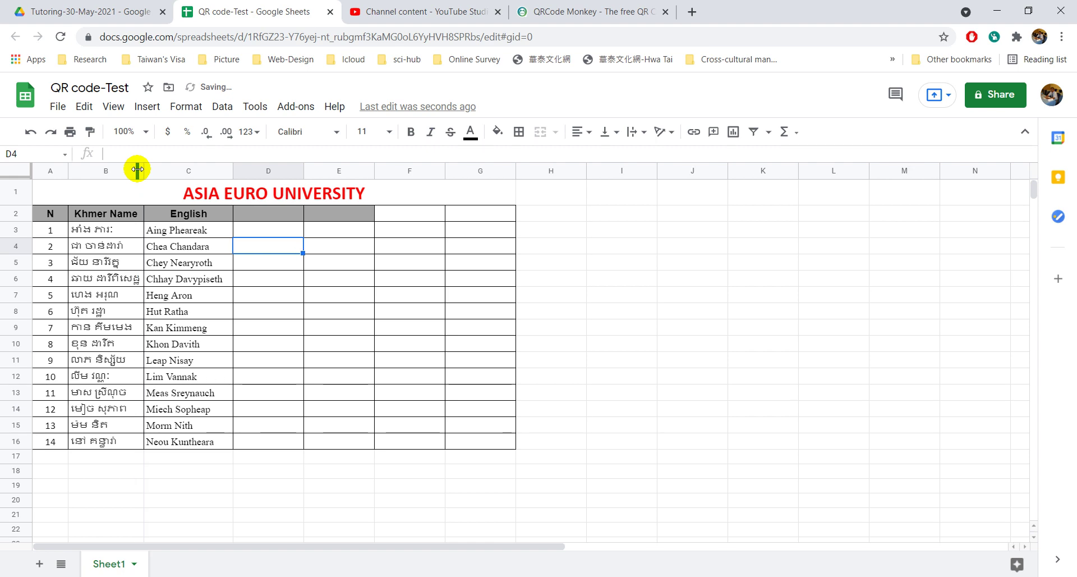
Set the font of the whole Khmer Name column B to Battambang.
left_click(98, 176)
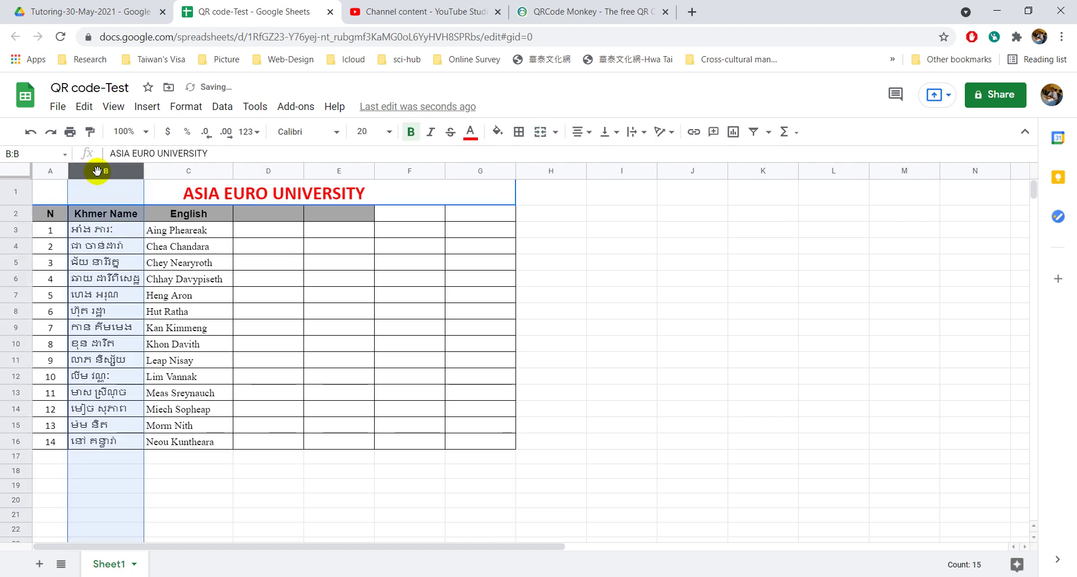
left_click(334, 132)
left_click(328, 271)
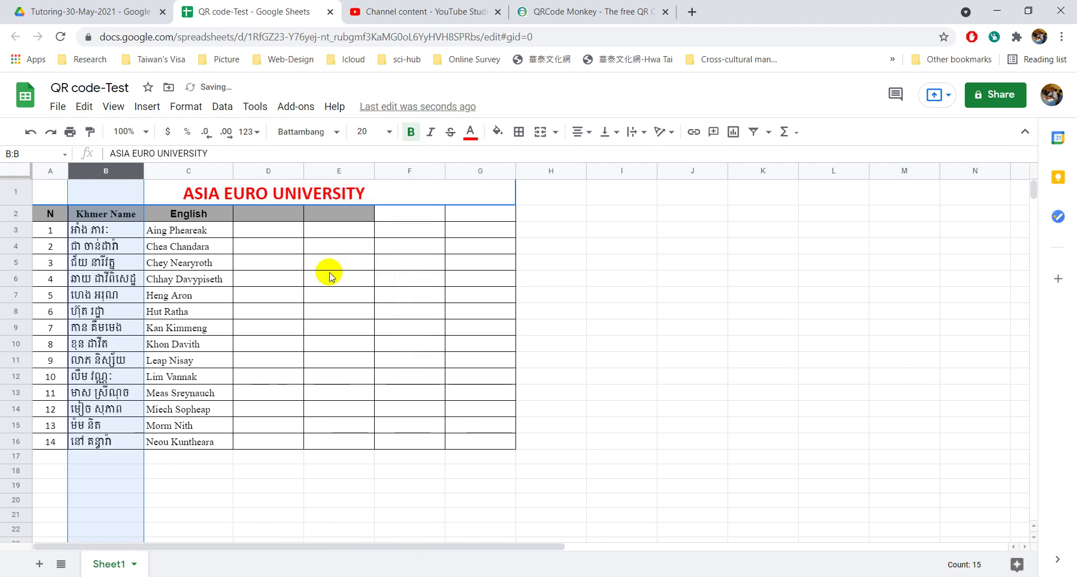
left_click(279, 288)
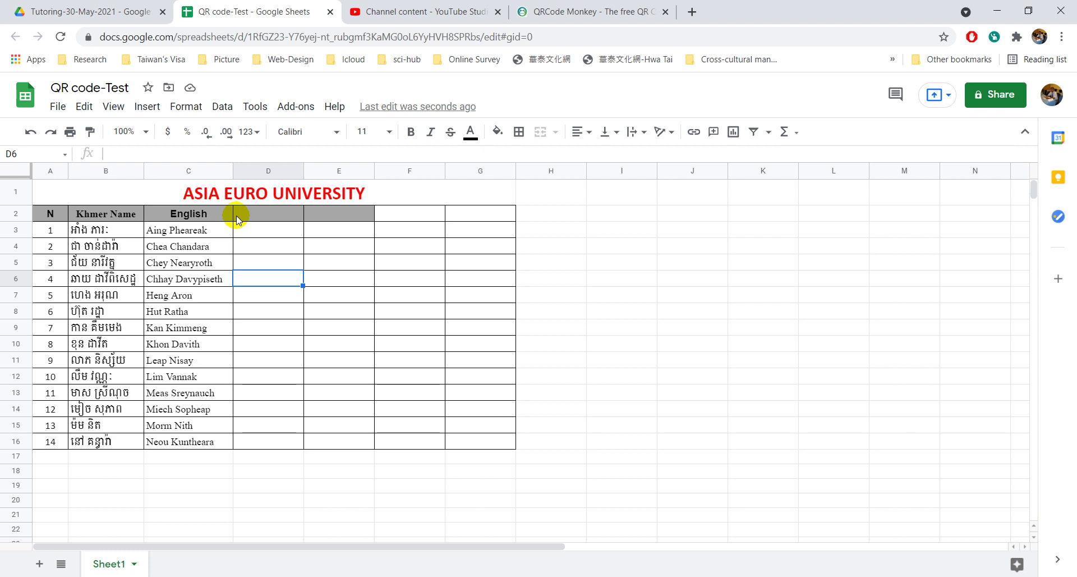
left_click(310, 258)
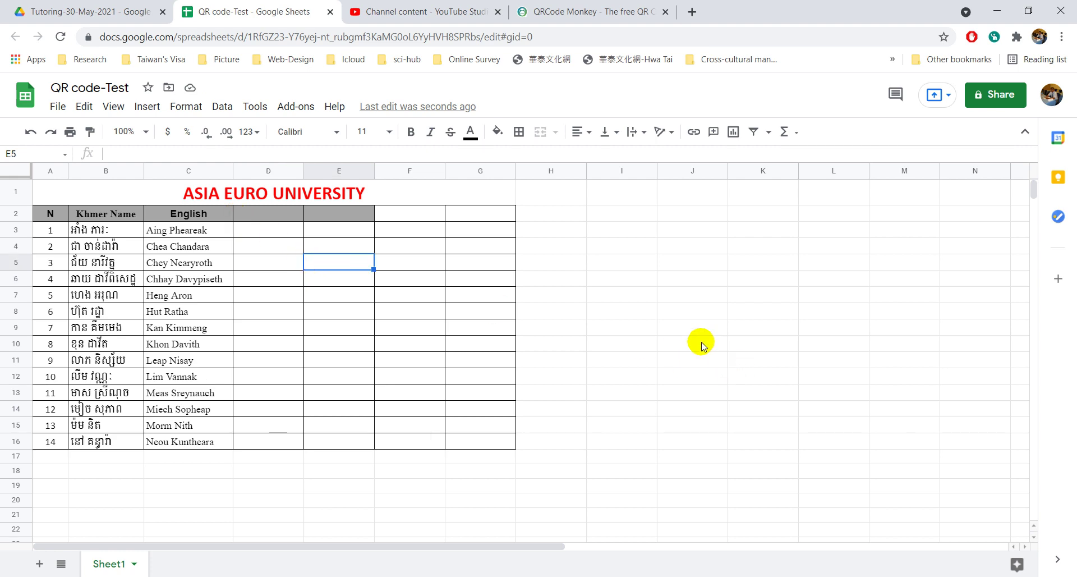
Split the English names in C3:C16 into two columns using Space as the separator.
left_click(146, 132)
left_click(130, 247)
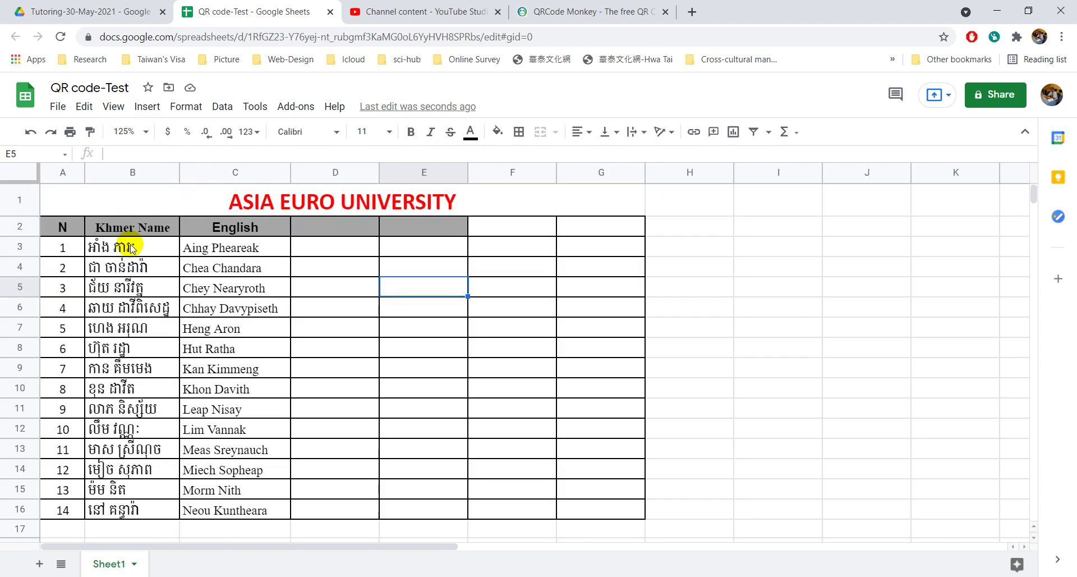
left_click(254, 245)
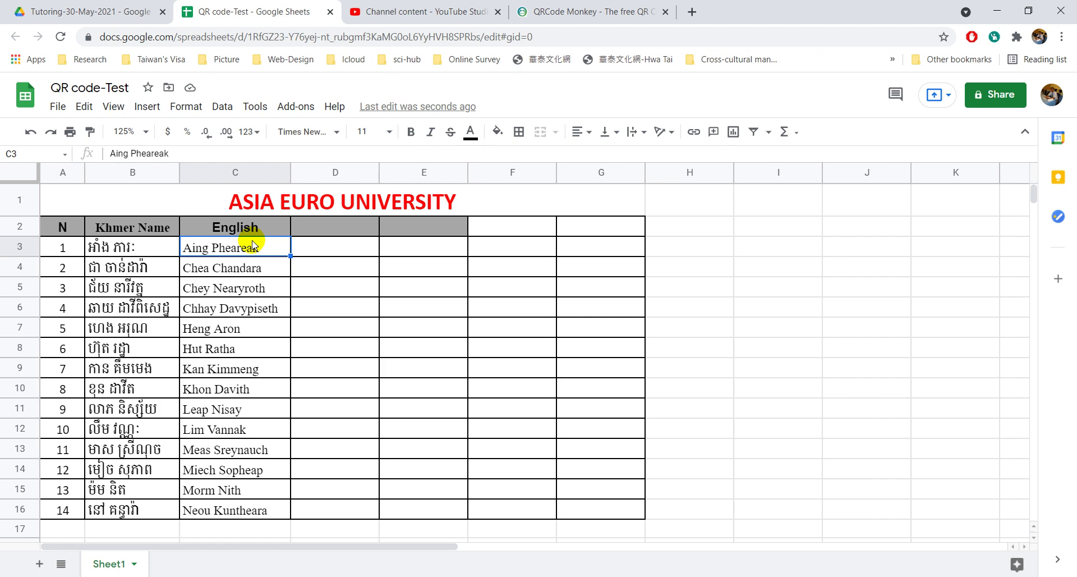
left_click(252, 510, "shift")
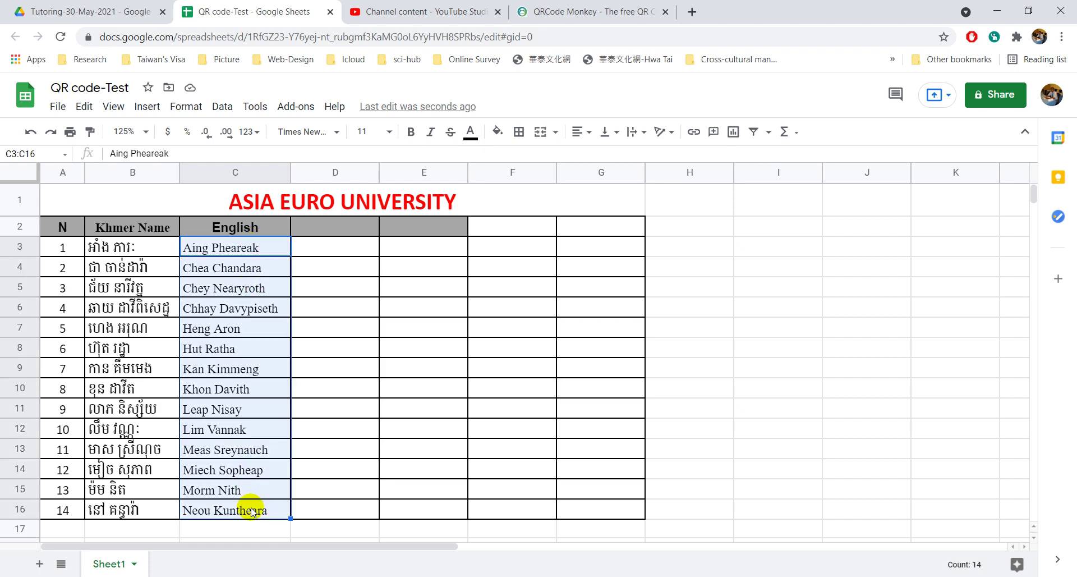
left_click(227, 110)
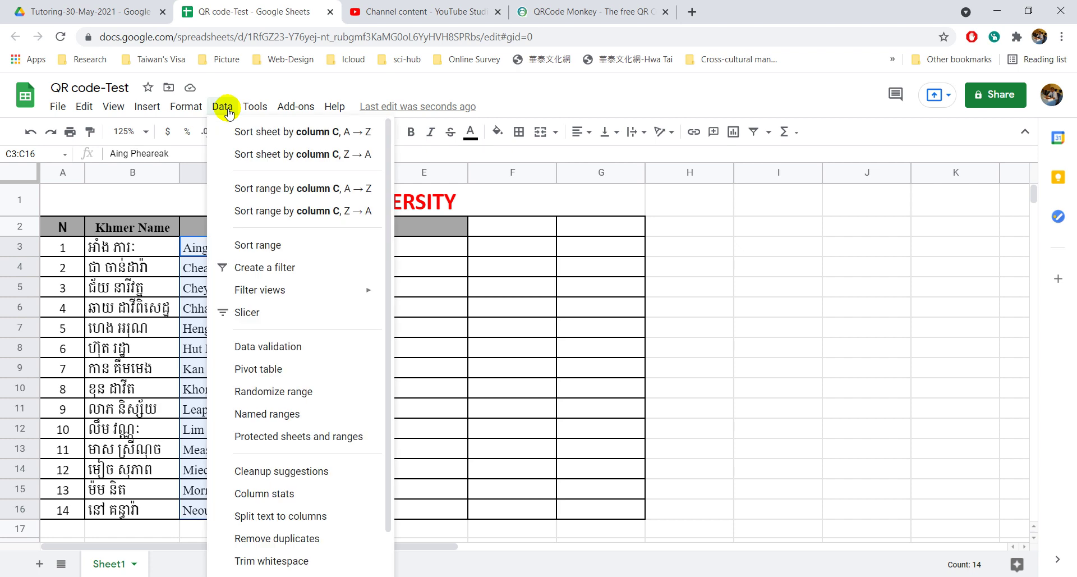
left_click(302, 516)
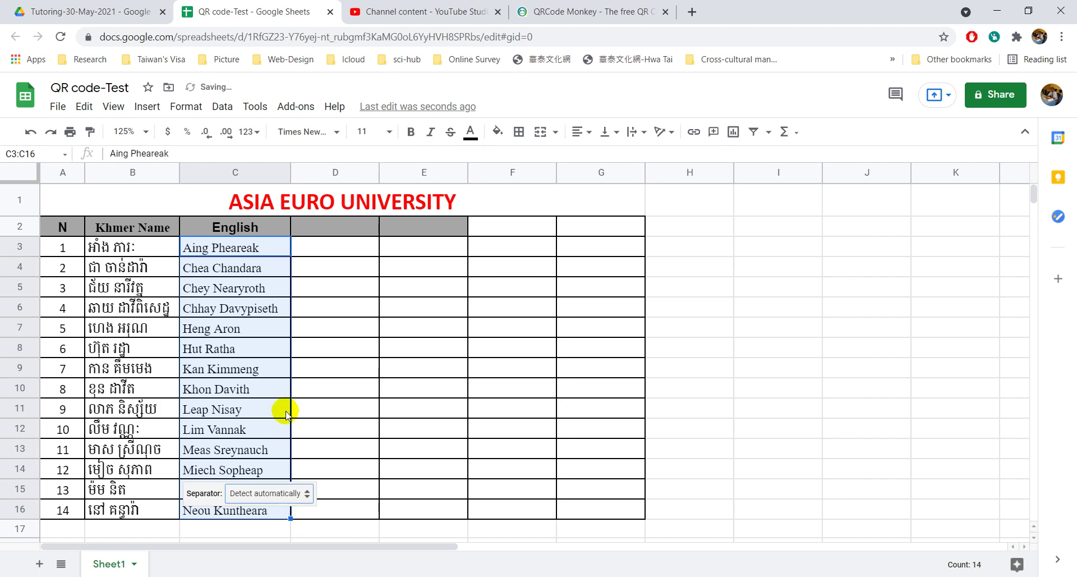
left_click(300, 494)
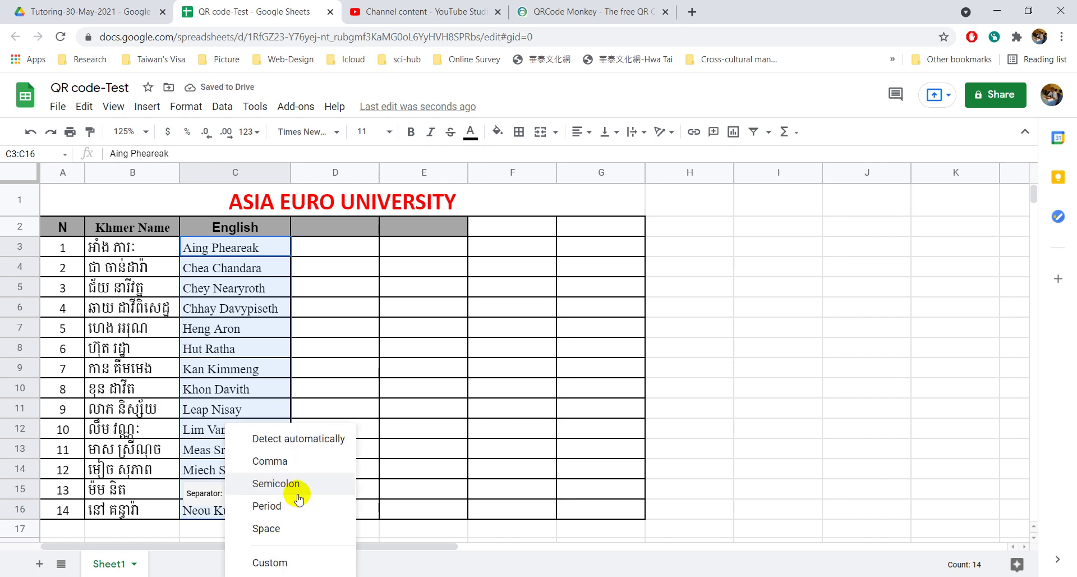
left_click(286, 531)
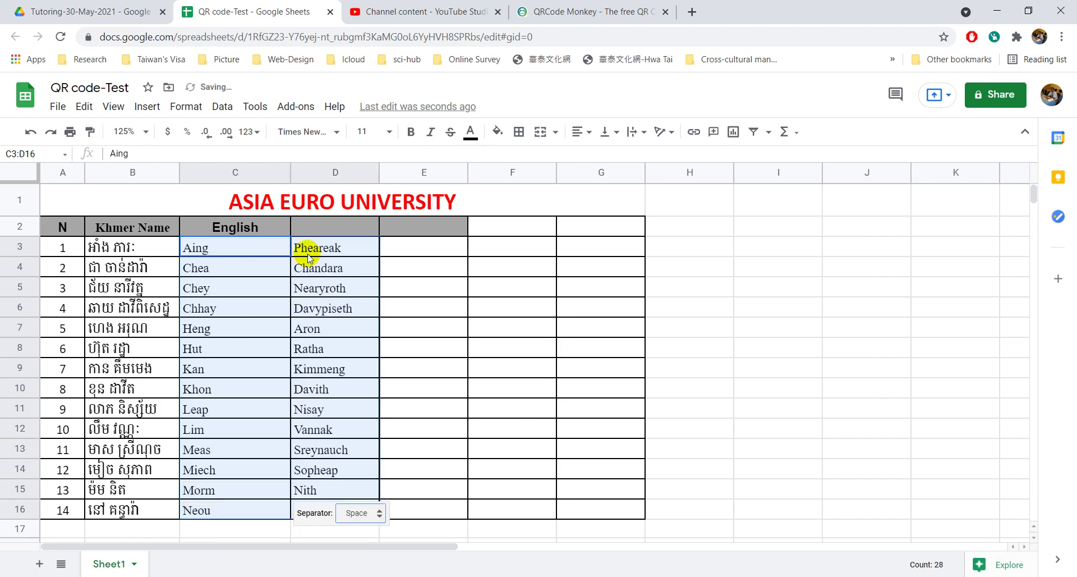
Replace the English header in cell C2 with First.
left_click(266, 229)
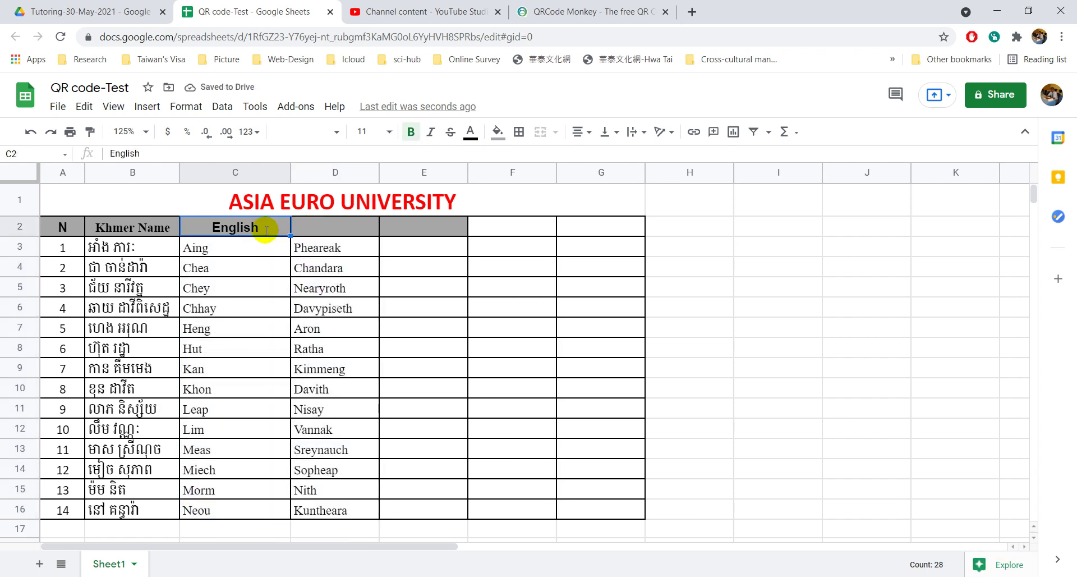
double_click(266, 229)
key("BackSpace")
key("BackSpace")
key("BackSpace")
key("BackSpace")
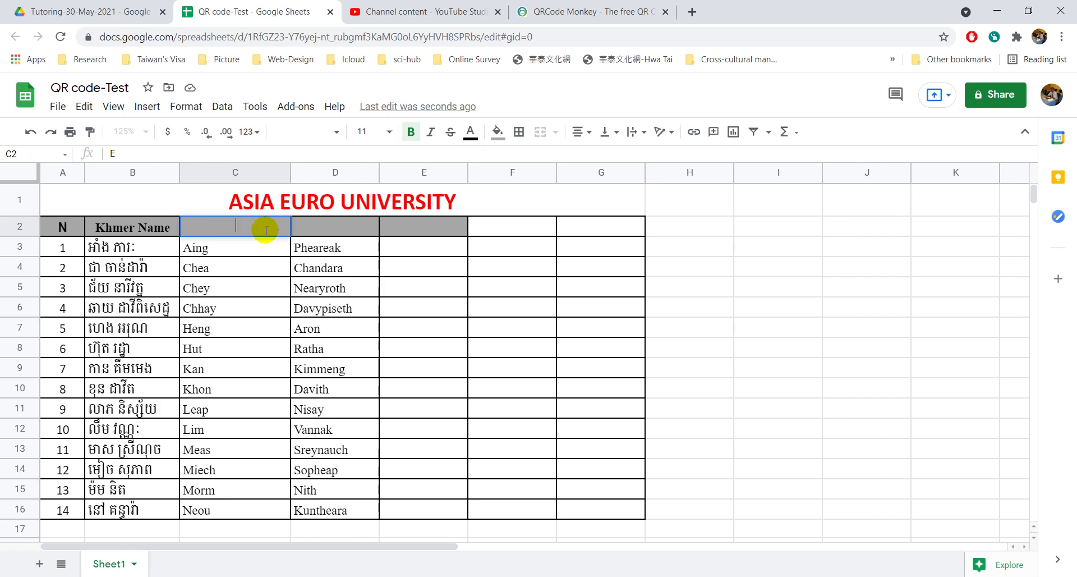
type("First")
Enter Last as the header in cell D2.
left_click(340, 244)
left_click(332, 232)
type("Ls")
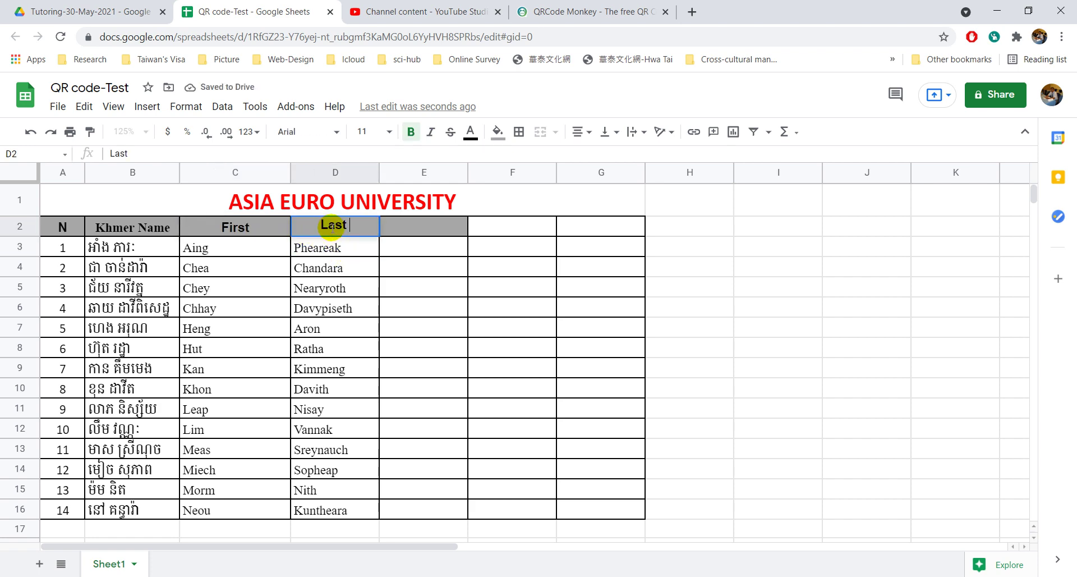
type("Nam")
key("BackSpace")
key("BackSpace")
key("BackSpace")
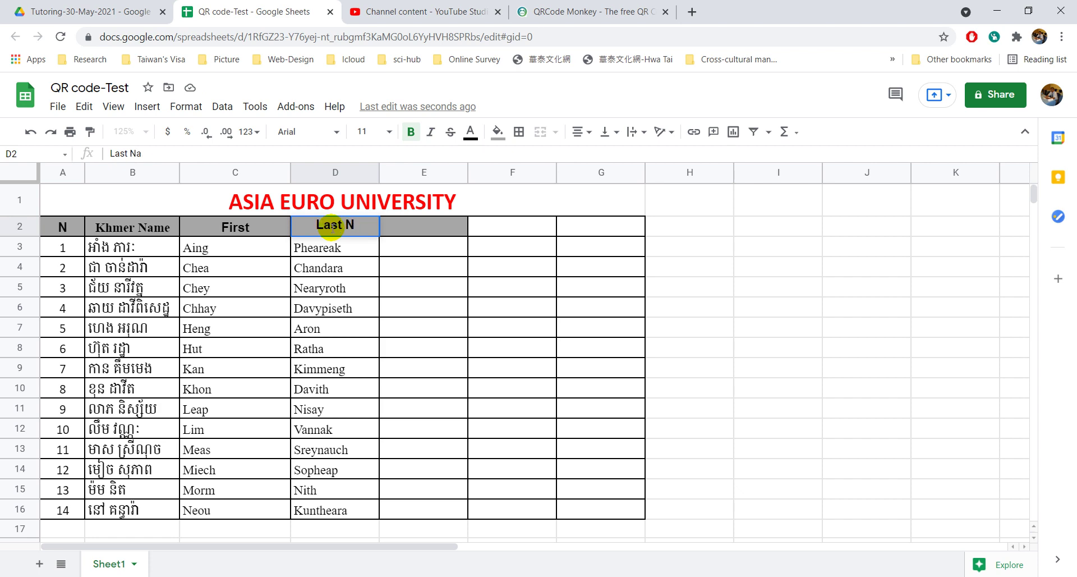
Enter Full Name as the header in cell E2 and narrow the First column C.
left_click(409, 228)
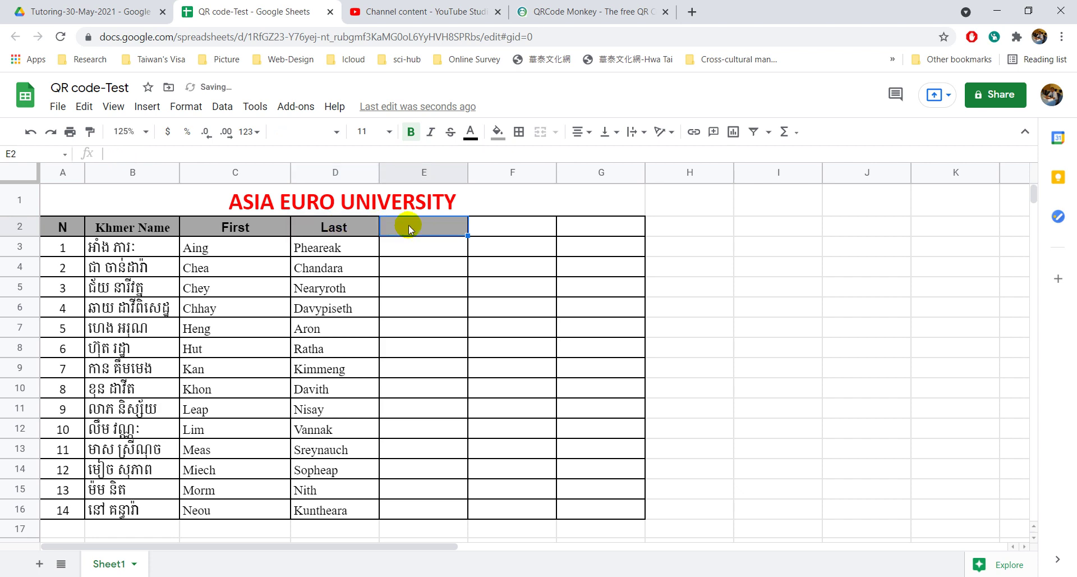
type("Full ")
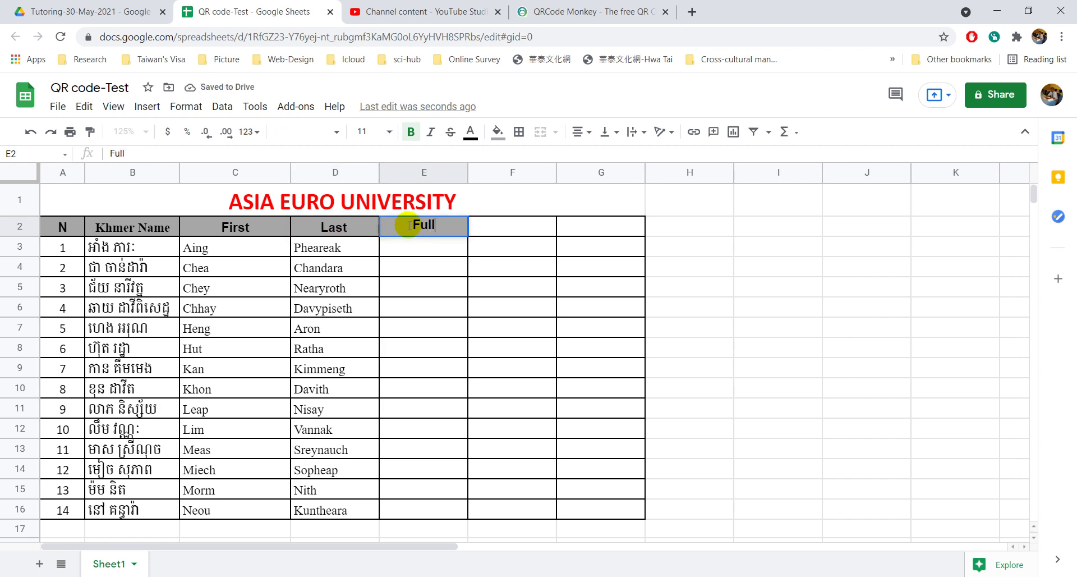
type("Name")
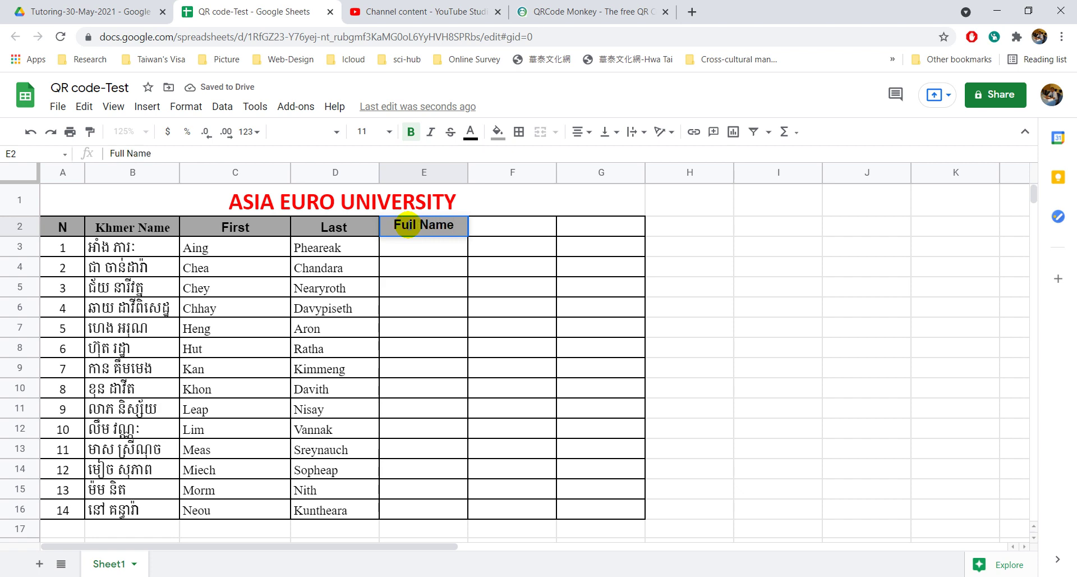
left_click(436, 264)
left_click_drag(288, 172, 247, 172)
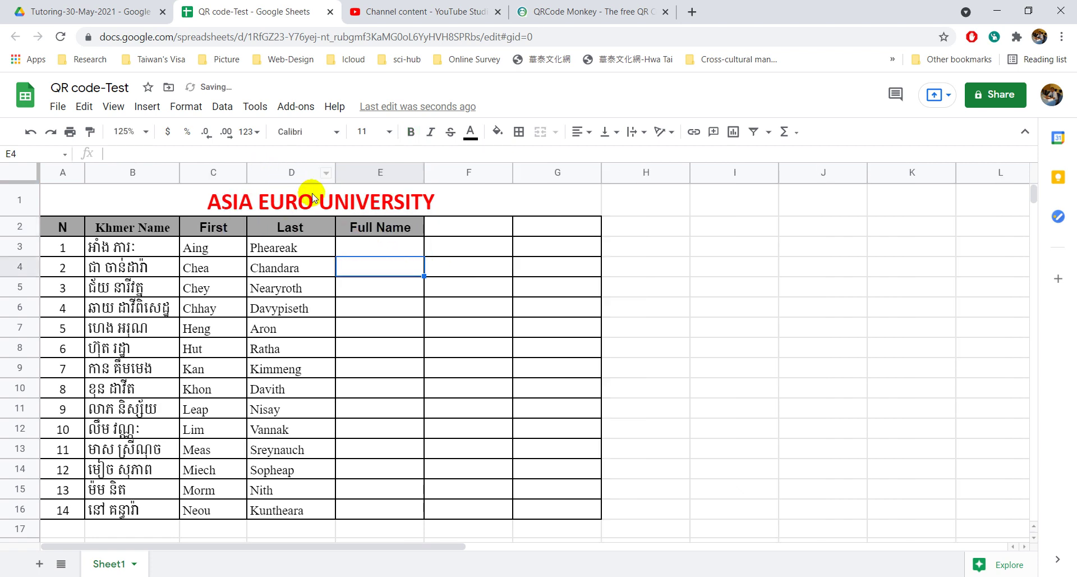
Switch to the Notepad script and copy the Fullname formula =A2&" "&B2.
left_click(374, 252)
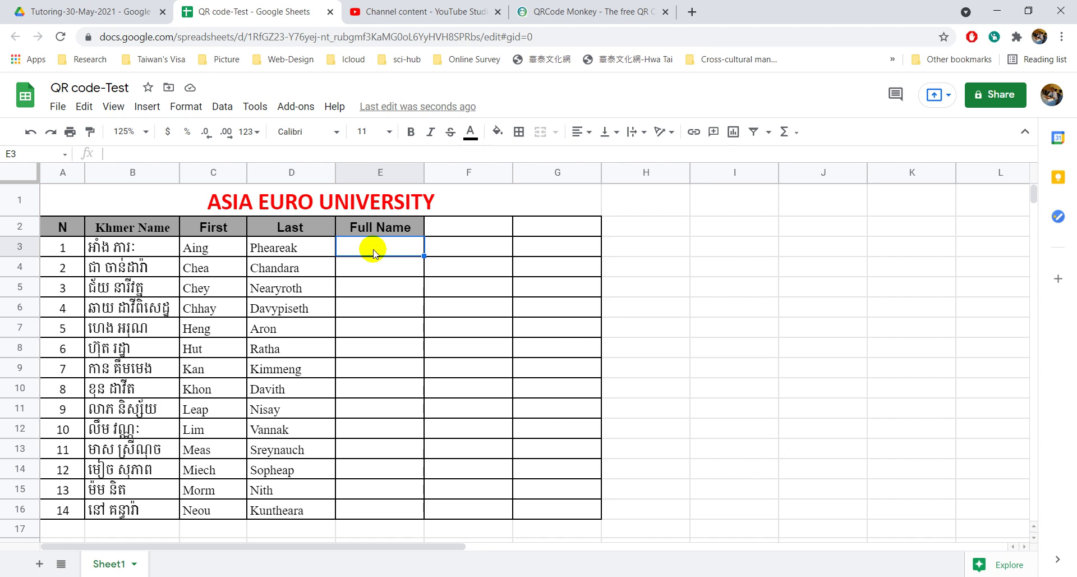
key("alt+Tab")
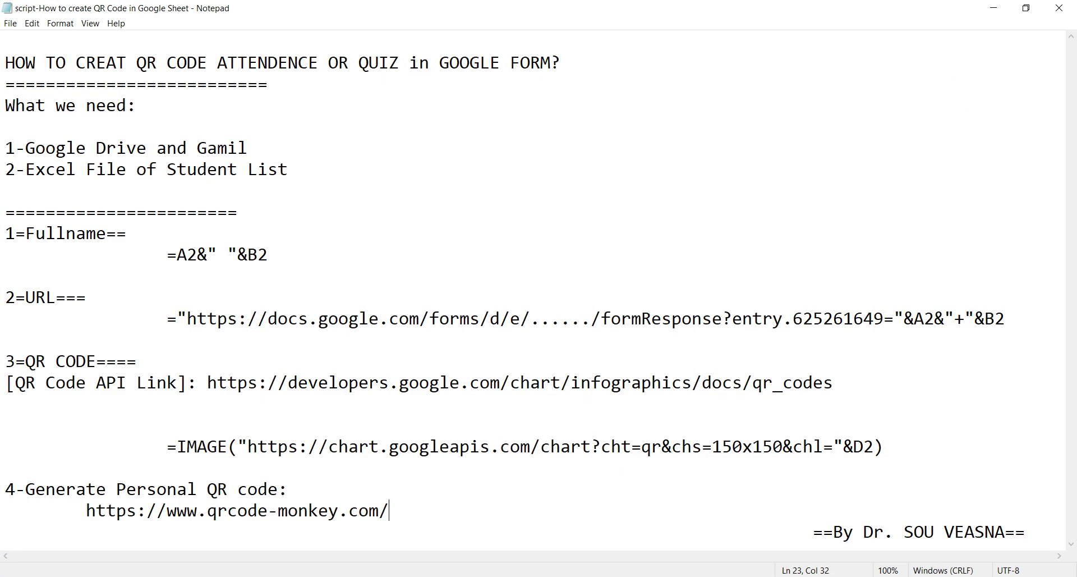
left_click(96, 239)
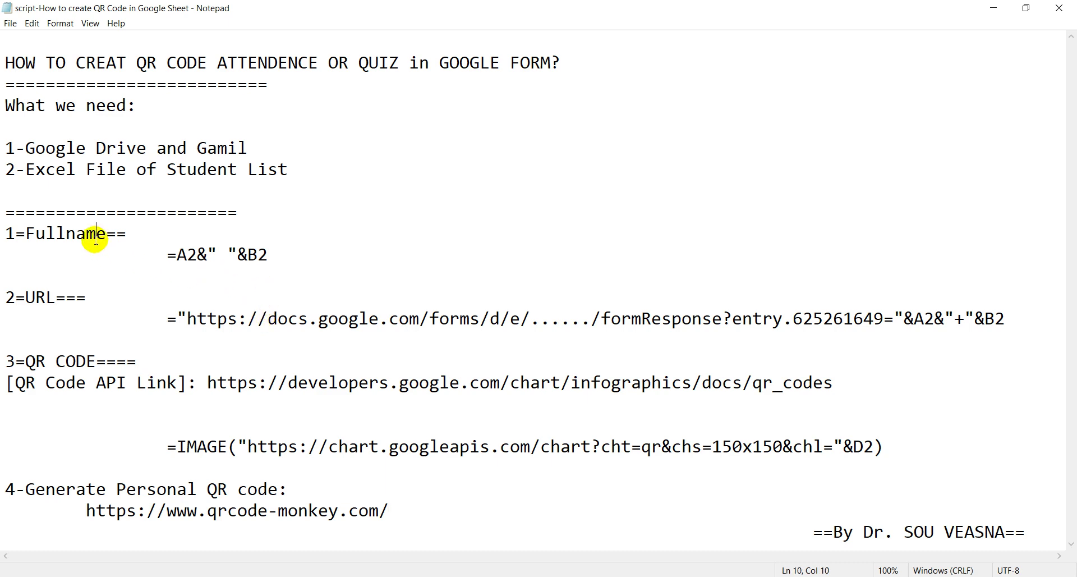
left_click(167, 257)
left_click_drag(169, 255, 264, 259)
key("ctrl+c")
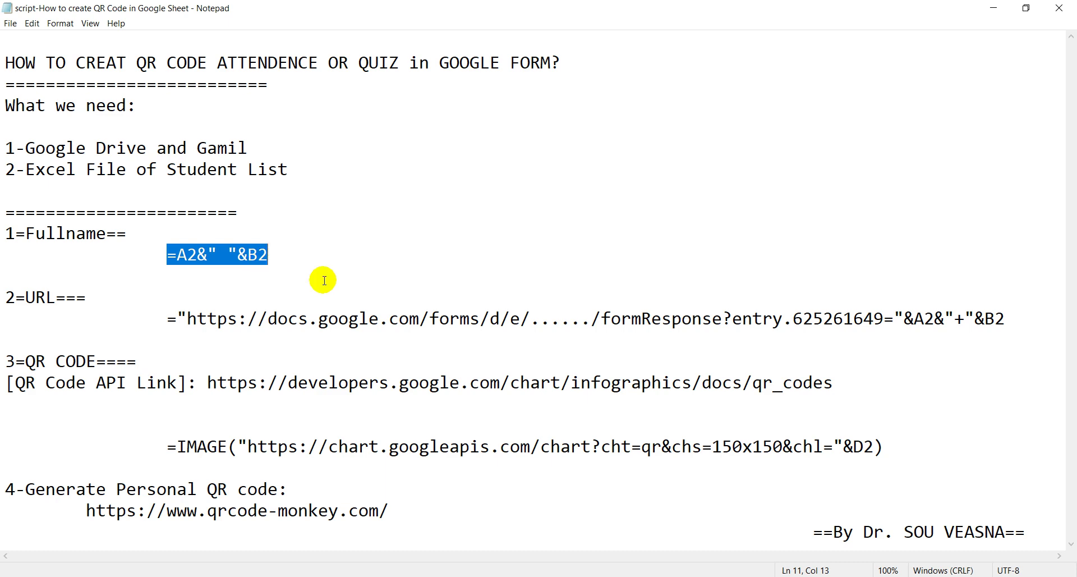
left_click(994, 8)
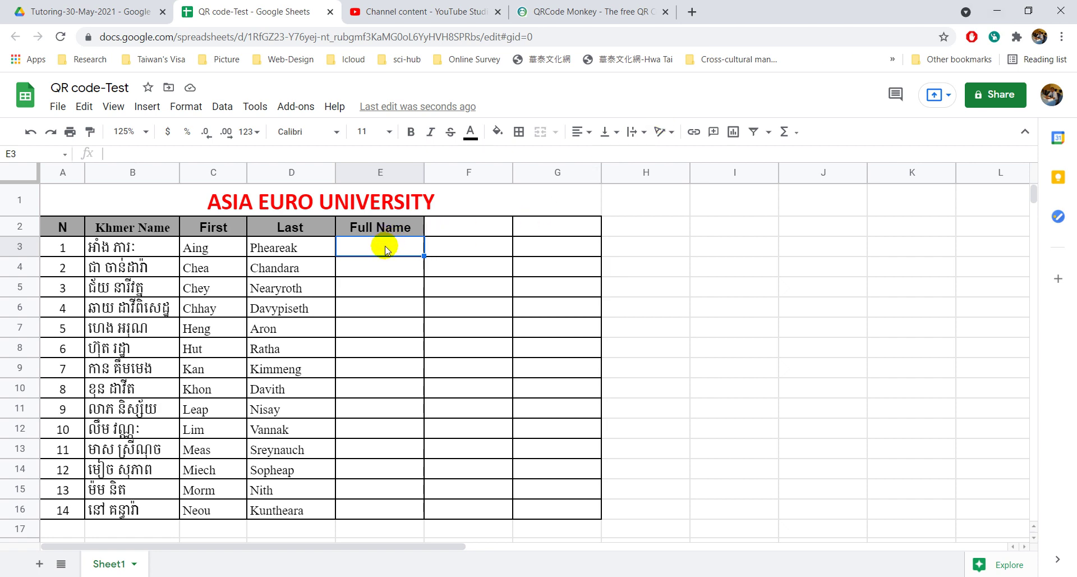
Paste the copied formula into cell E3 and change its references so it reads =C3&" "&D3.
left_click(201, 154)
key("ctrl+v")
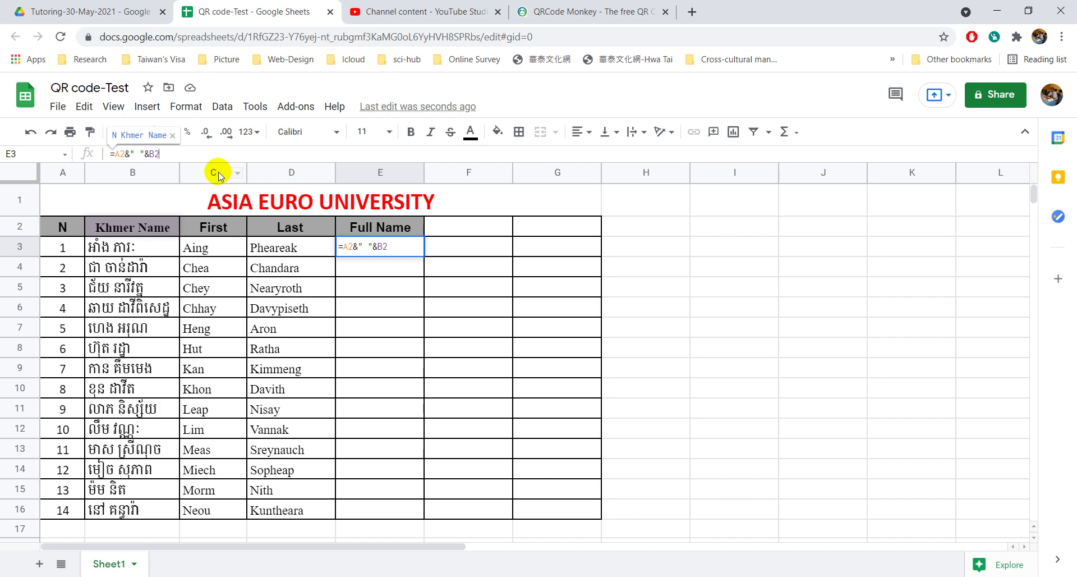
left_click(349, 247)
left_click_drag(349, 247, 344, 246)
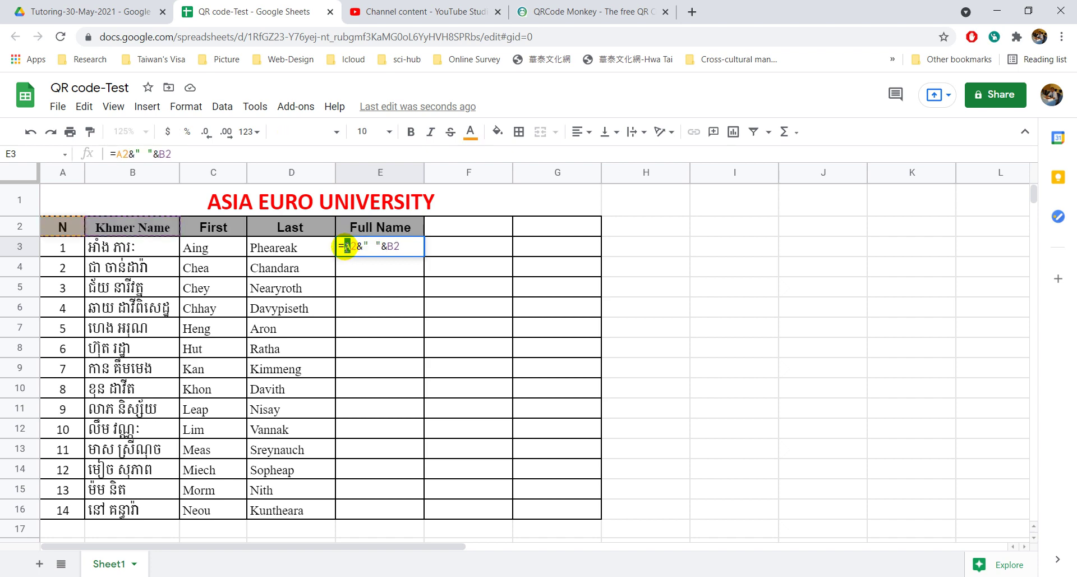
type("C")
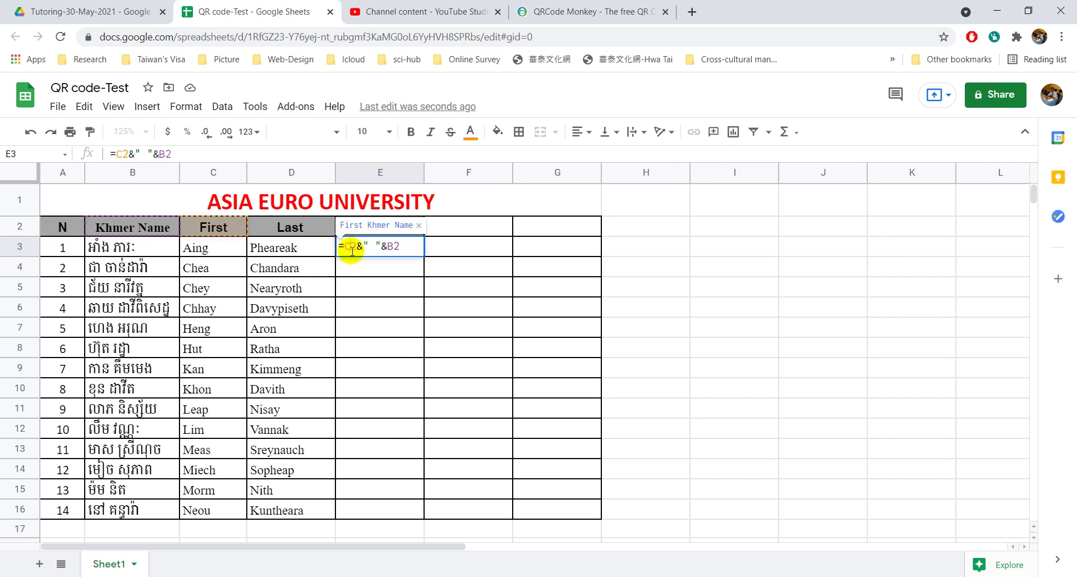
left_click_drag(357, 247, 354, 241)
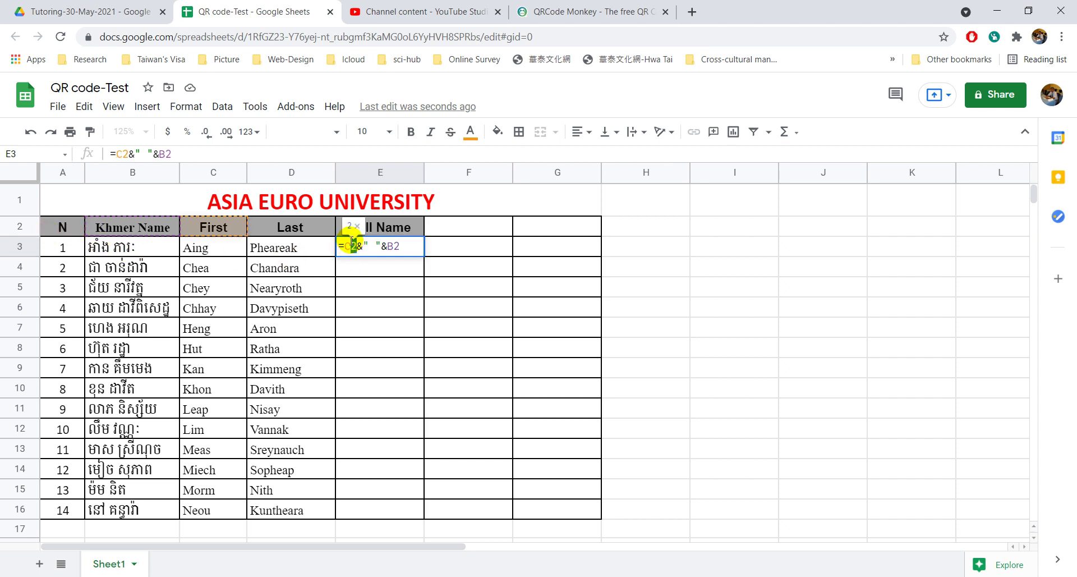
type("3")
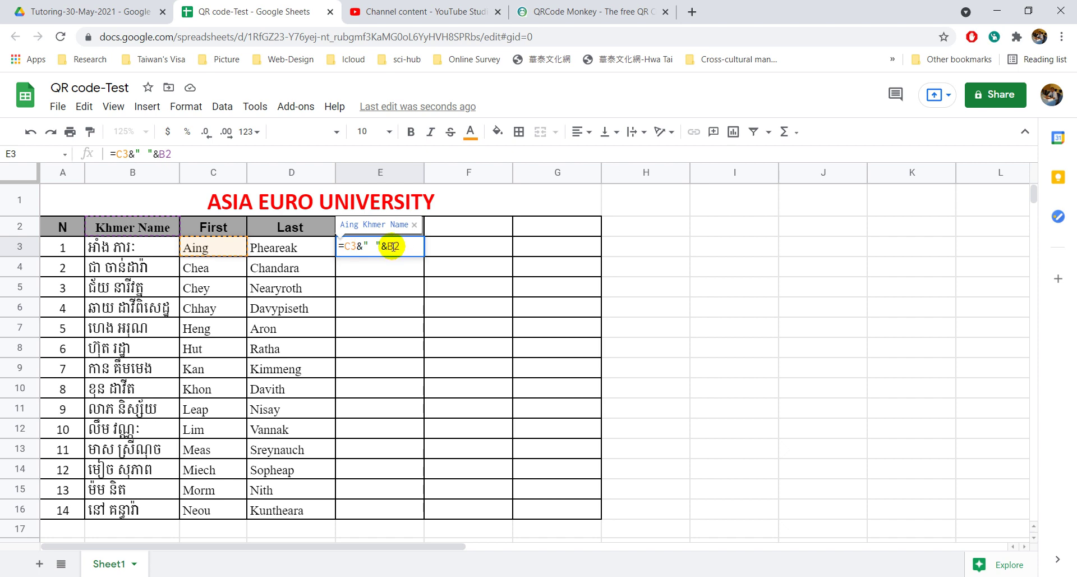
key("BackSpace")
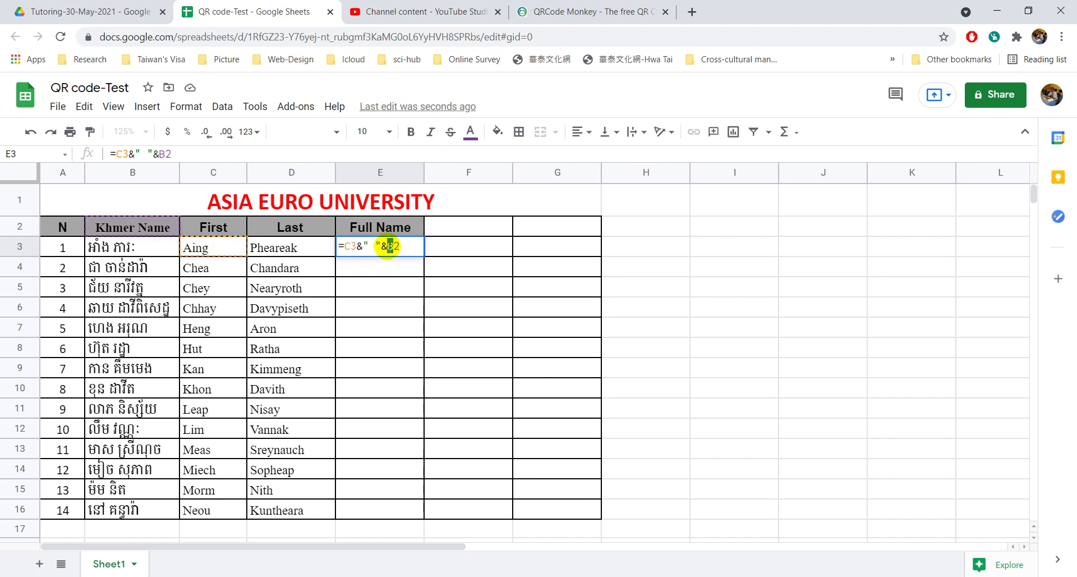
type("D")
left_click_drag(401, 244, 395, 245)
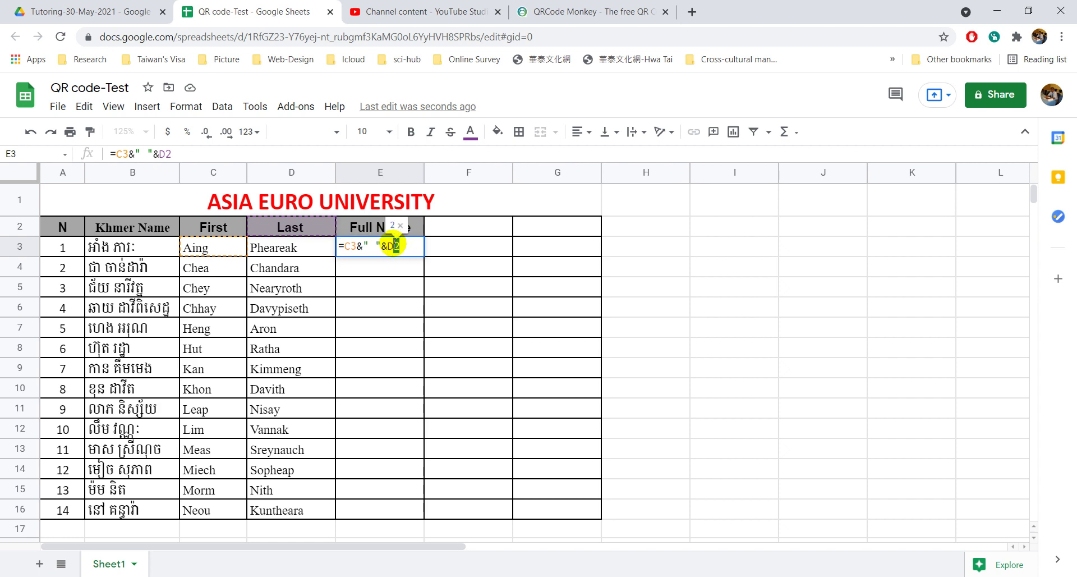
type("3")
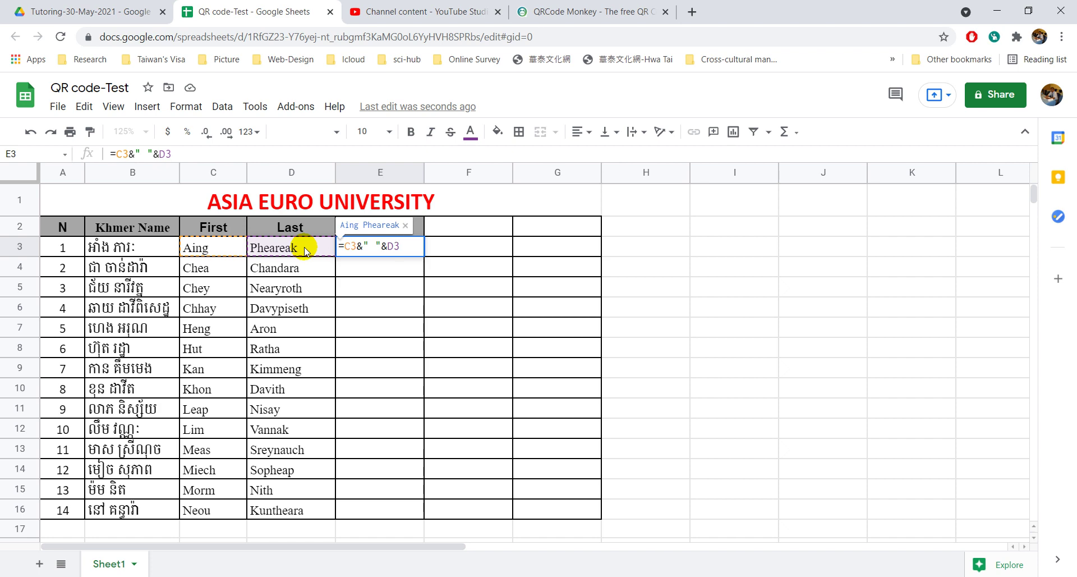
key("Return")
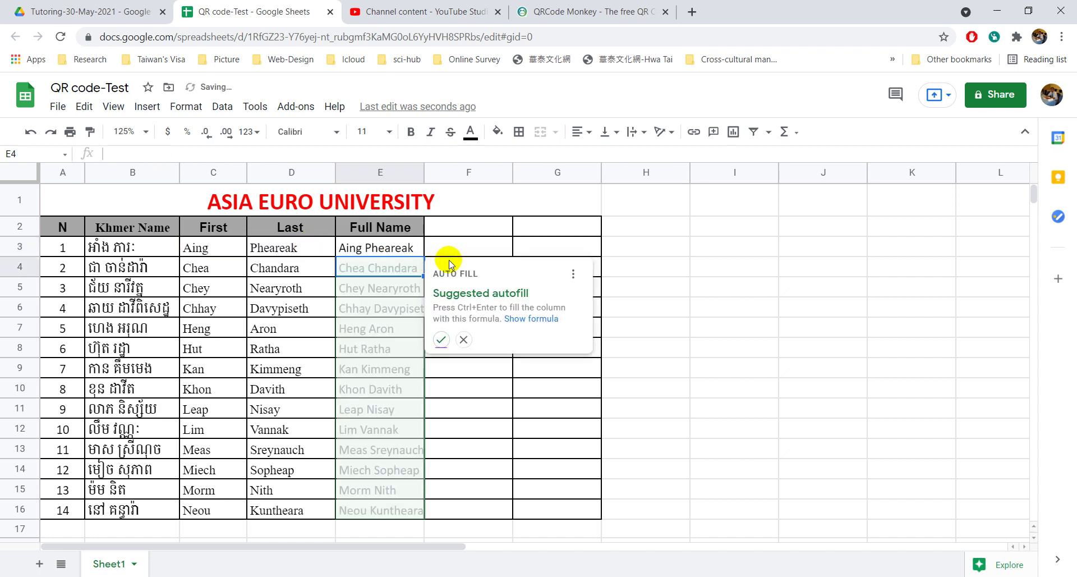
Accept the suggested autofill for the rest of the Full Name column and widen column E to fit the names.
left_click(442, 339)
left_click(493, 247)
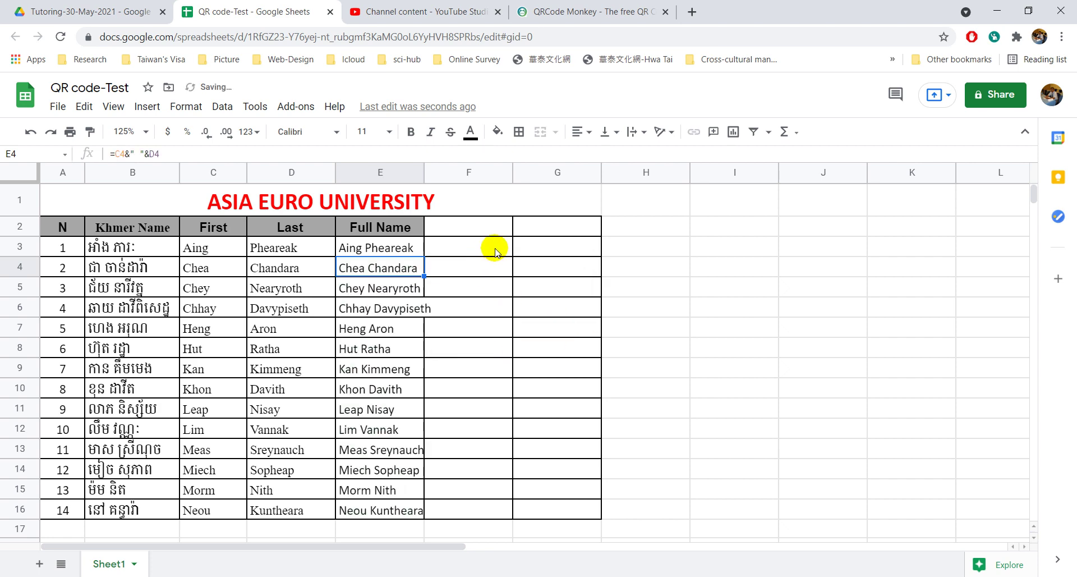
left_click_drag(424, 173, 443, 178)
left_click(409, 247)
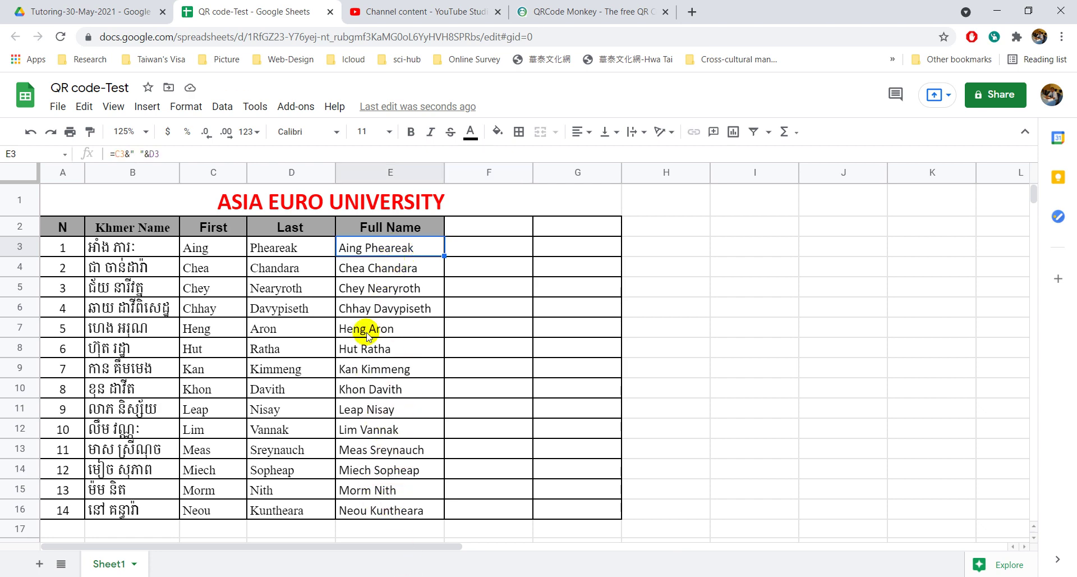
left_click(415, 510, "shift")
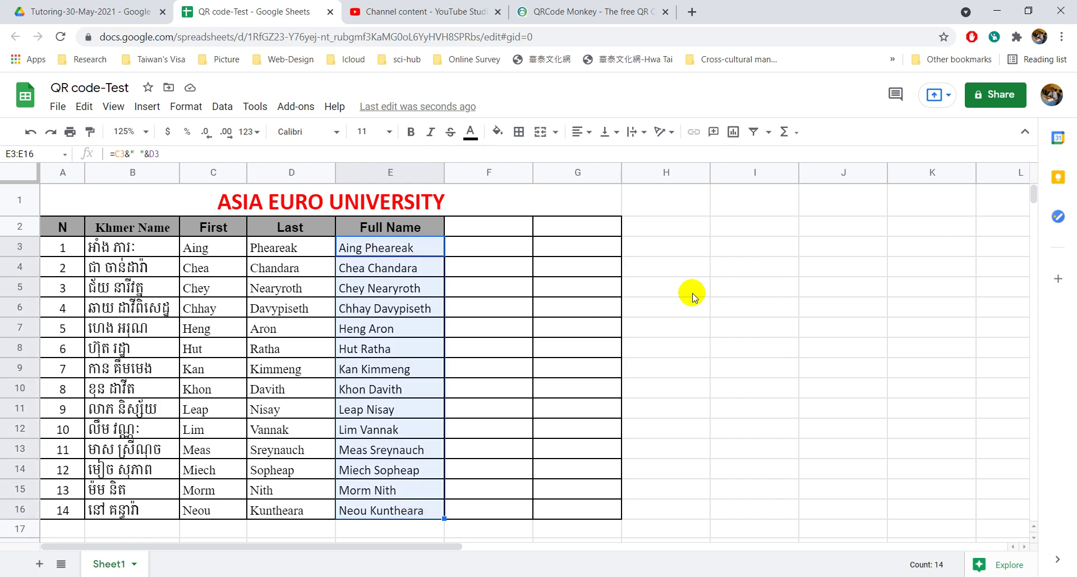
Enter the headers URL in cell F2 and QR Code in cell G2.
left_click(450, 227)
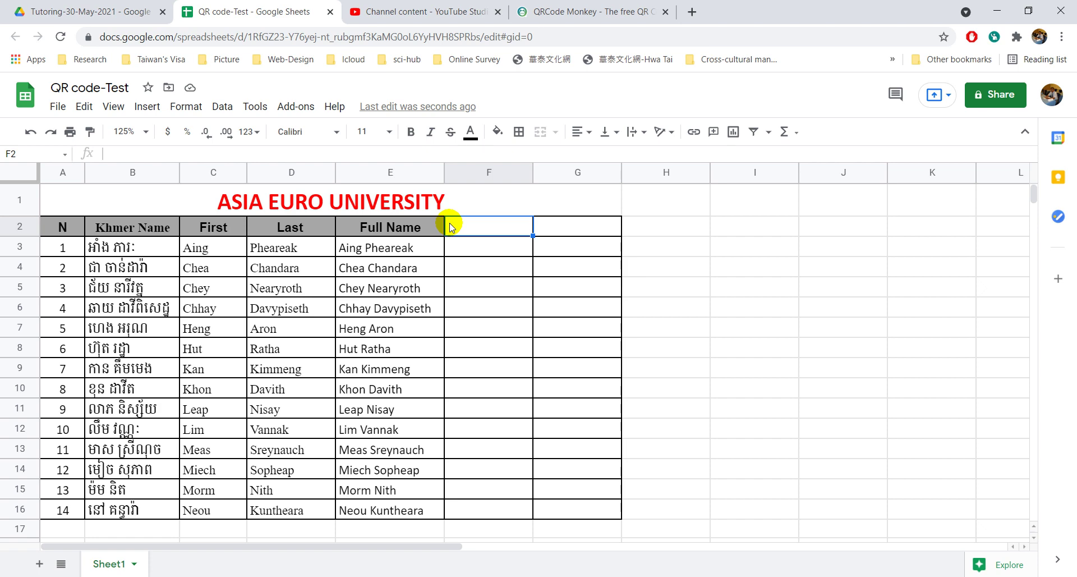
type("URL")
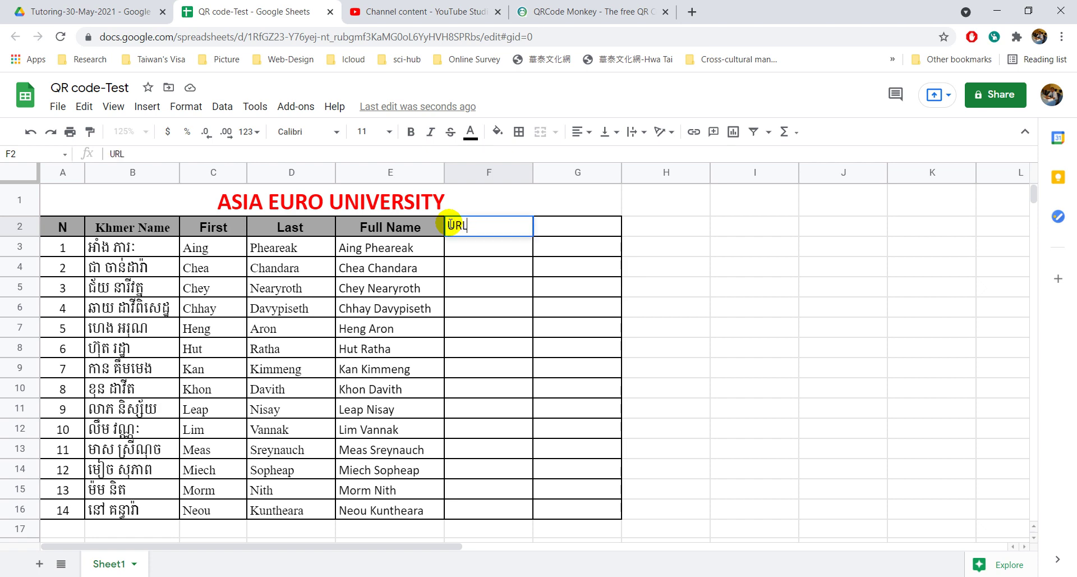
key("Tab")
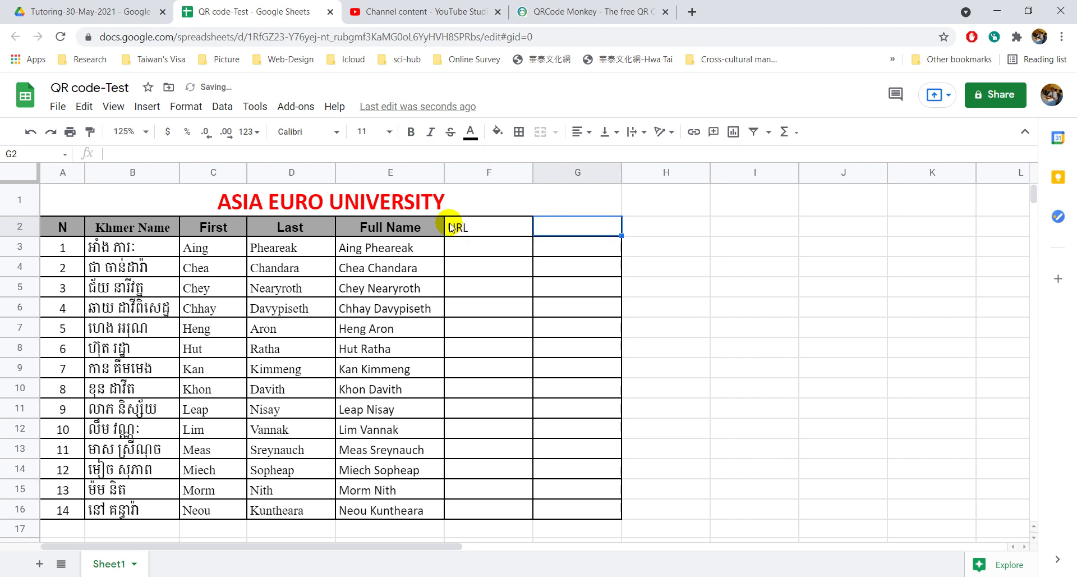
type("Q")
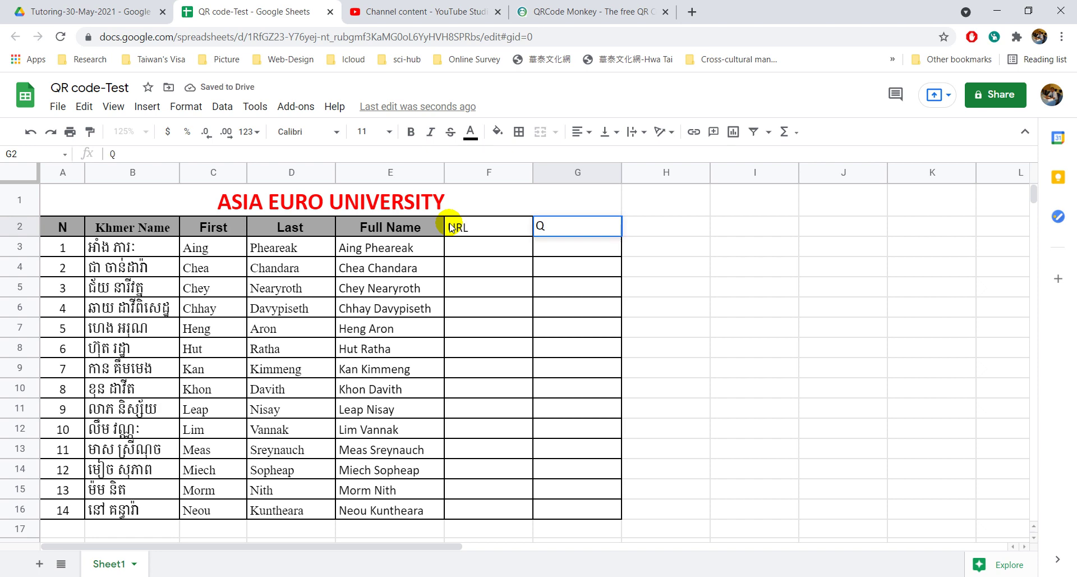
type("R Code")
key("Return")
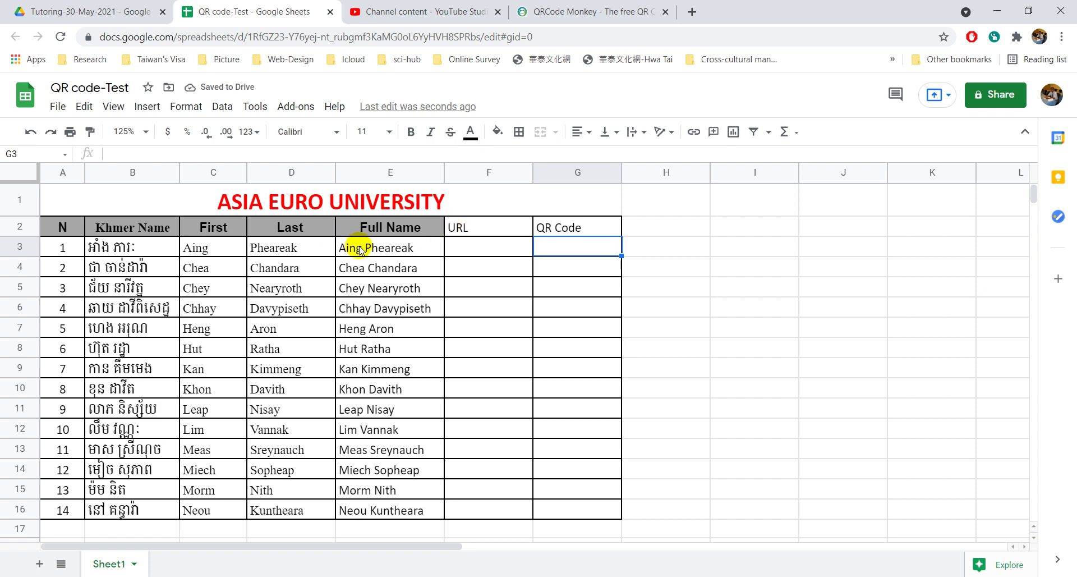
Switch to the Tutoring-30-May-2021 folder in Google Drive and create a blank Google Forms form there.
left_click_drag(360, 250, 390, 514)
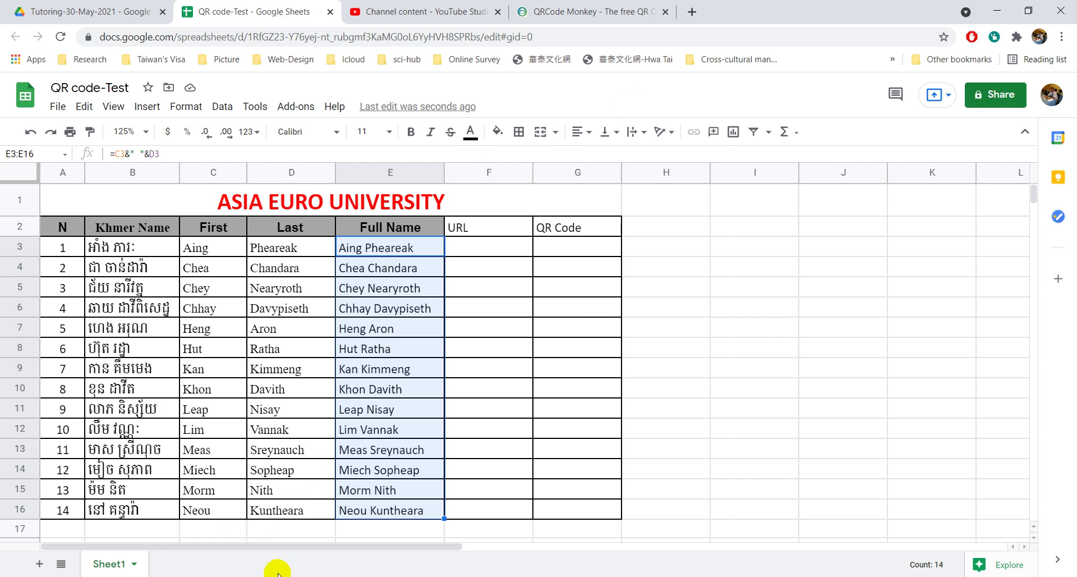
left_click(96, 8)
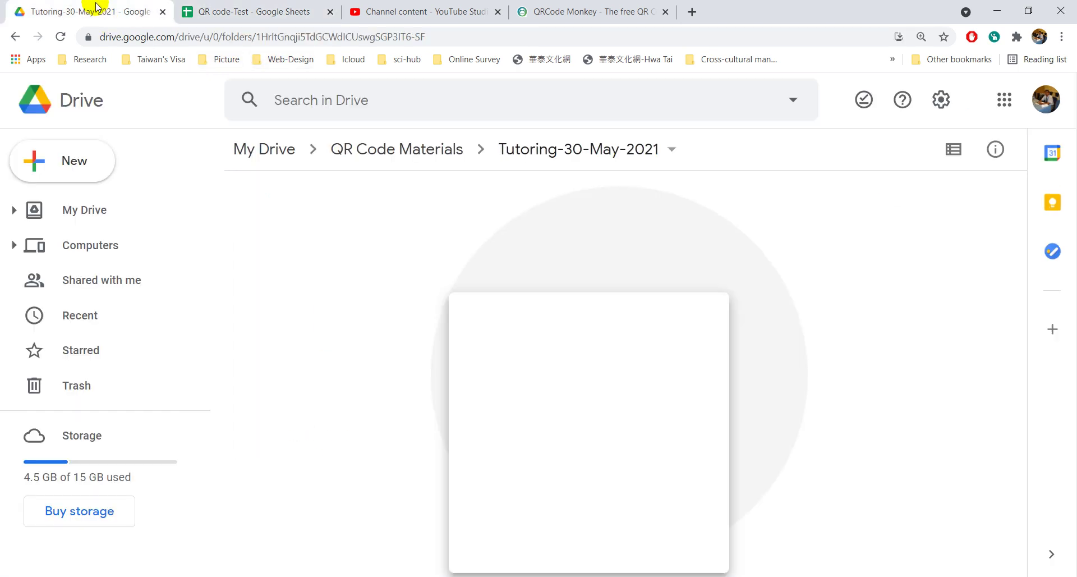
right_click(610, 296)
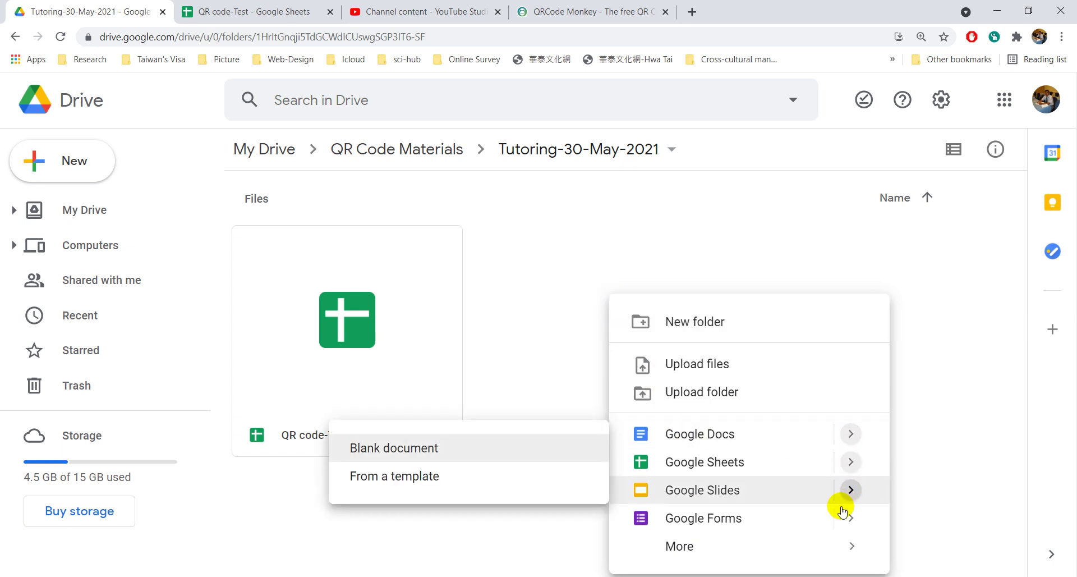
mouse_move(810, 516)
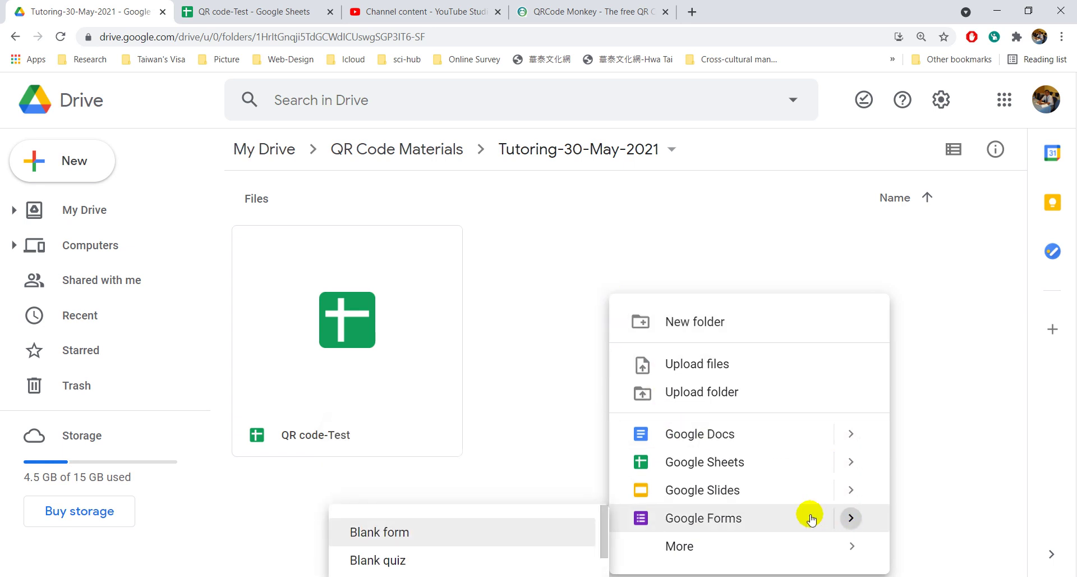
left_click(467, 533)
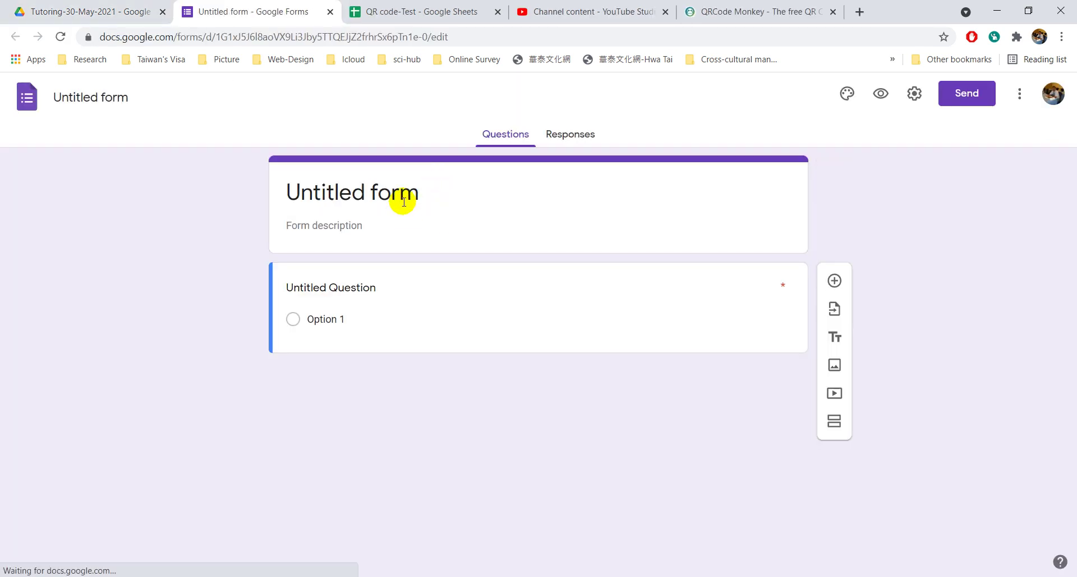
Title the new form QR Code-Testing.
left_click(404, 202)
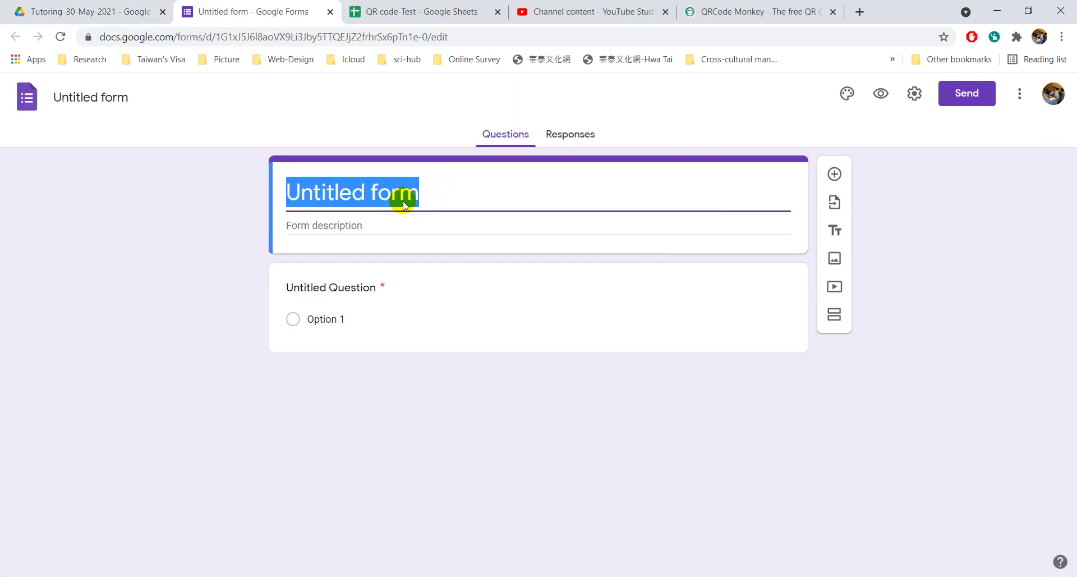
type("QR")
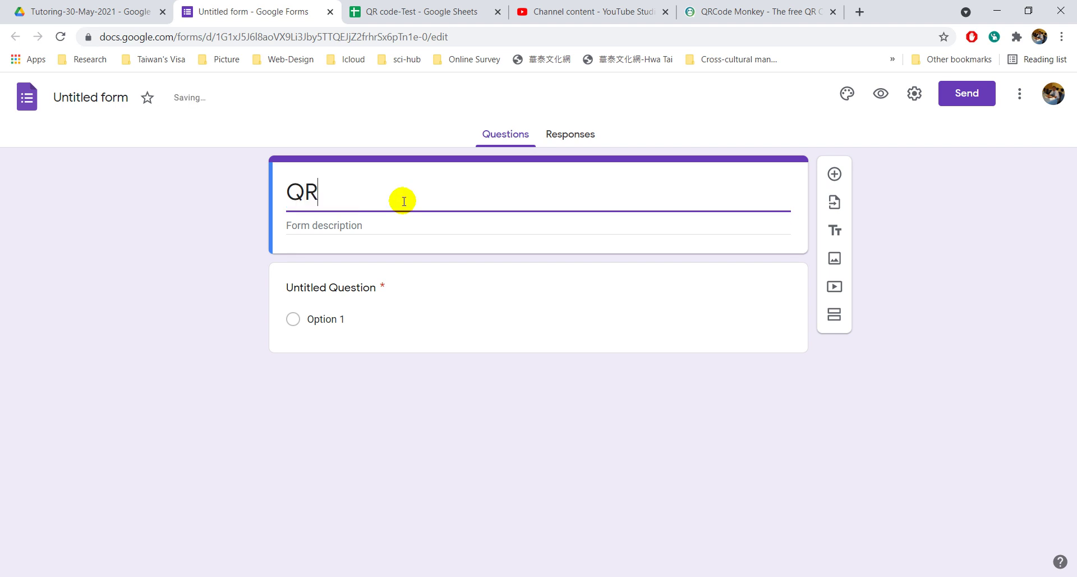
type(" Code")
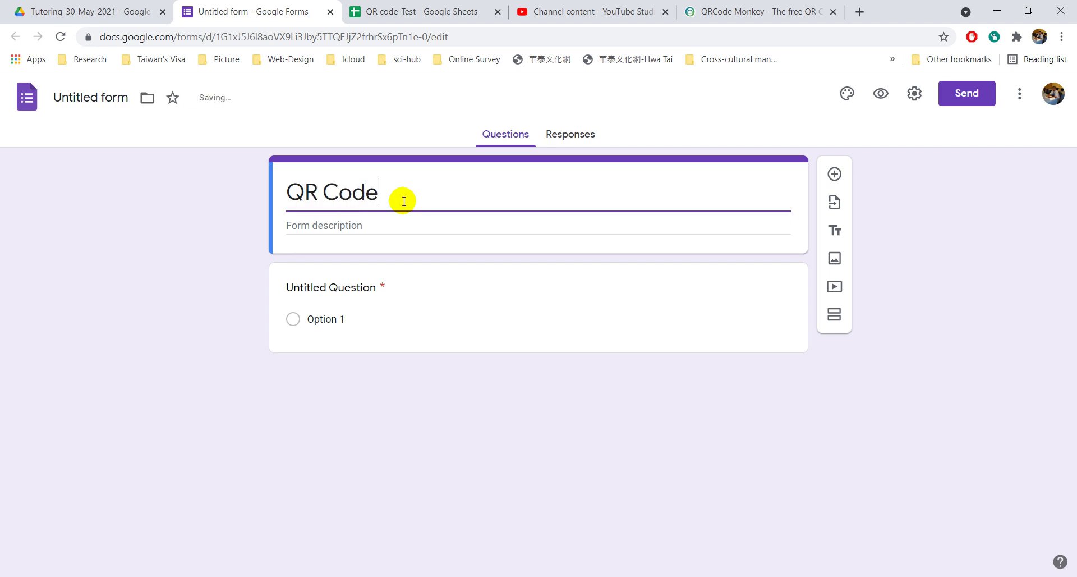
type("-Testing")
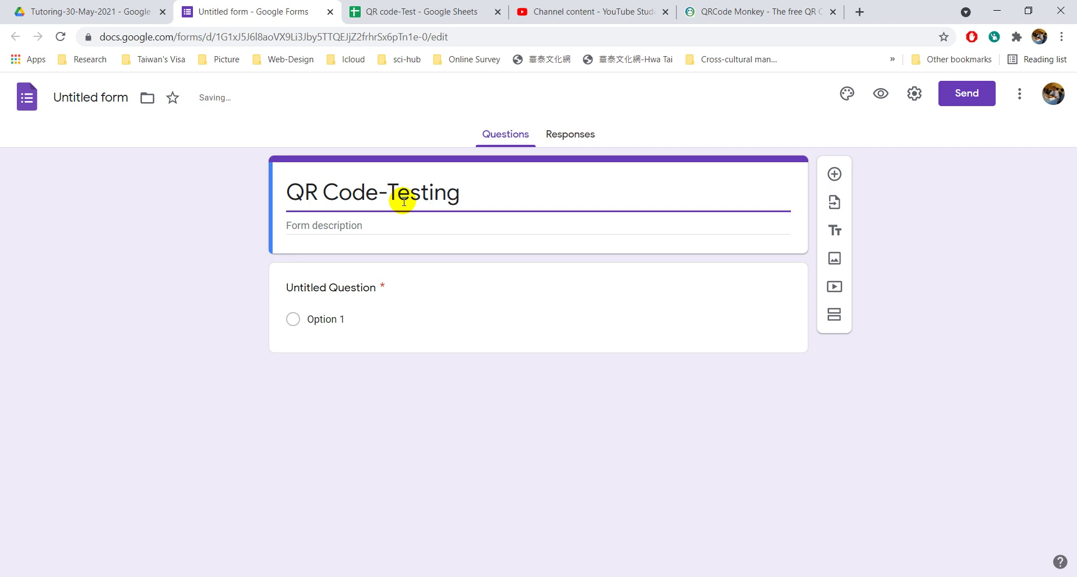
Enter Welcome back to school as the form description.
left_click(391, 228)
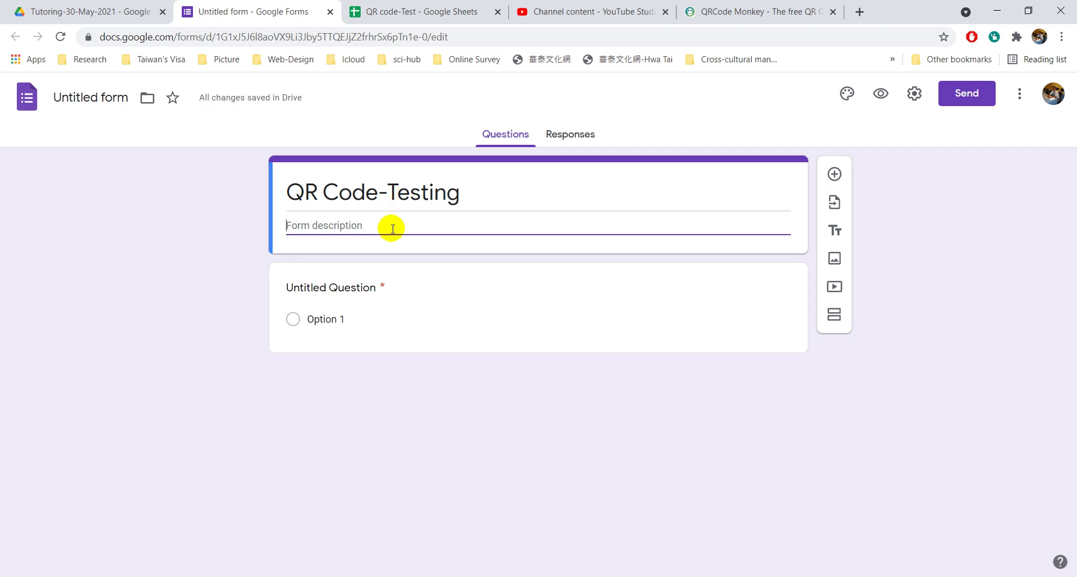
type("q")
key("BackSpace")
type("We")
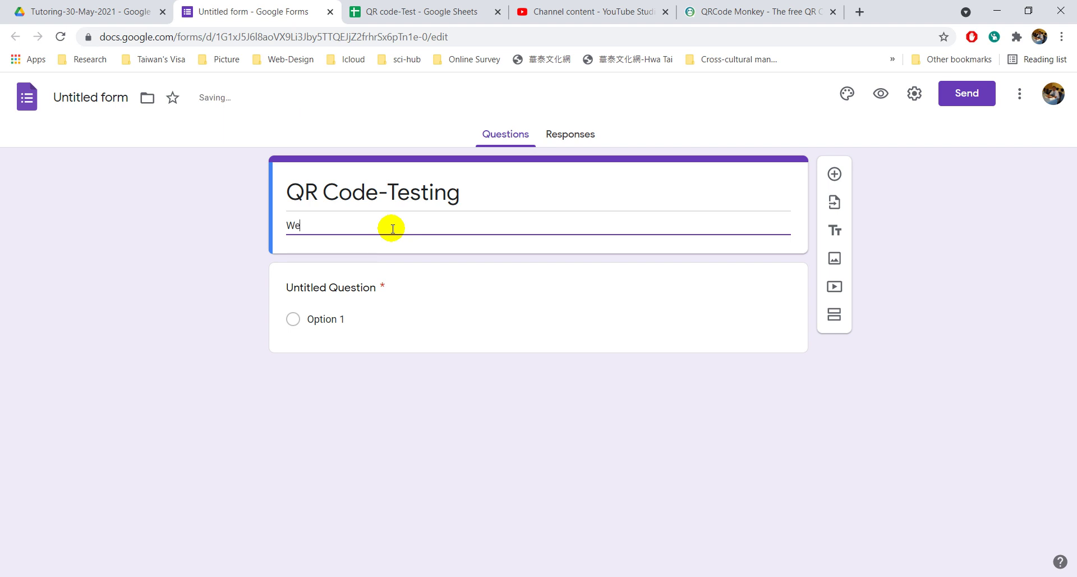
type("lcome ba")
type("ck to")
type(" sch")
key("BackSpace")
type("chool")
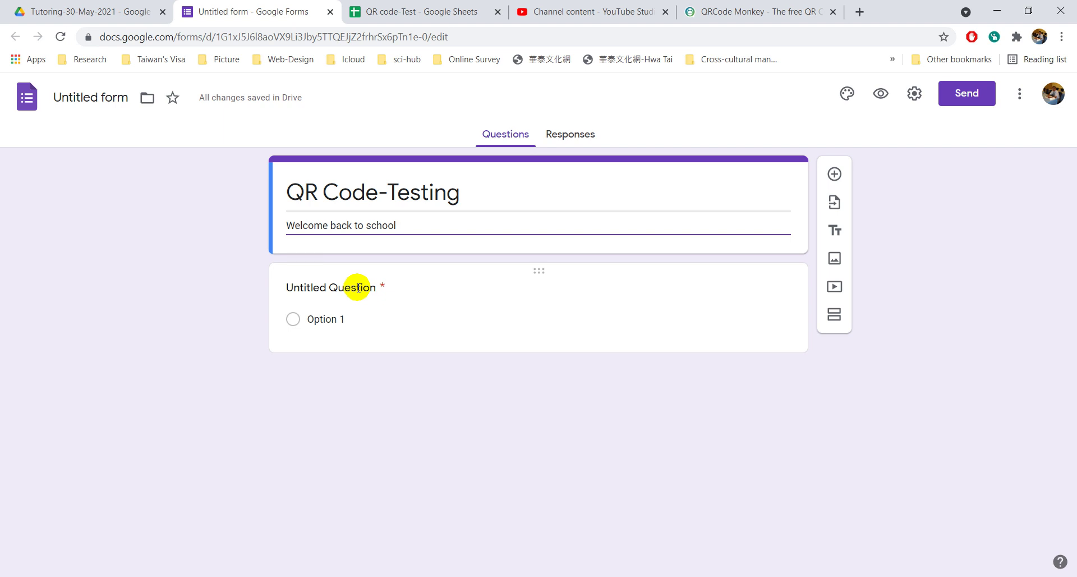
Replace the title of the untitled question with Full Name.
left_click(331, 319)
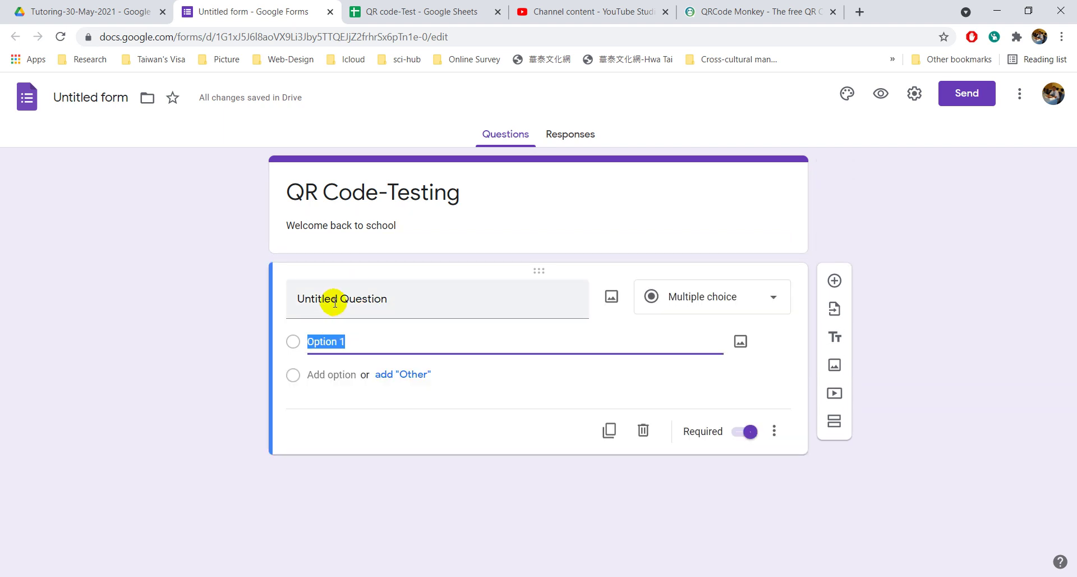
left_click(335, 303)
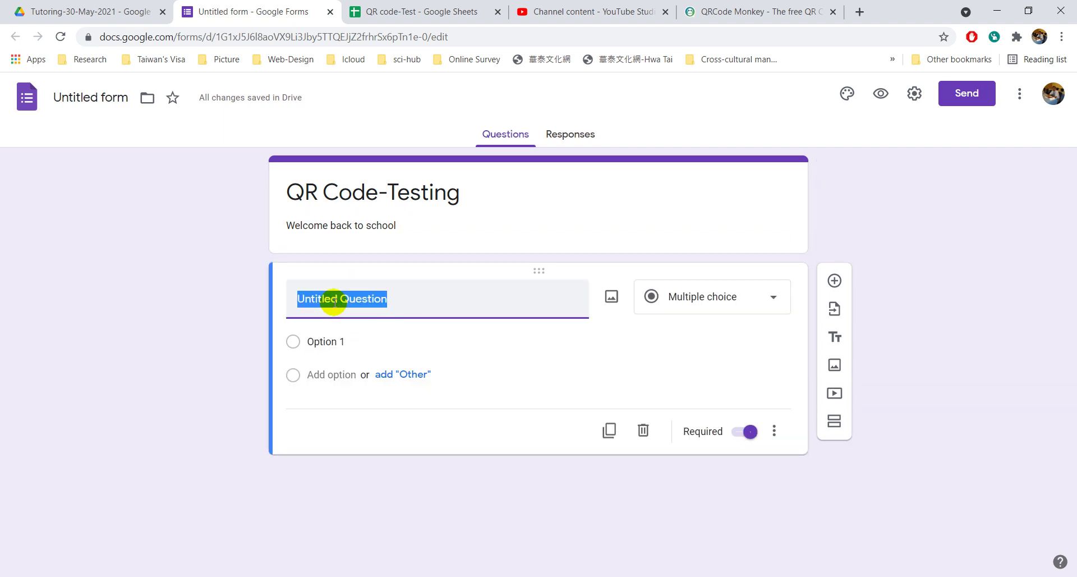
type("Ful")
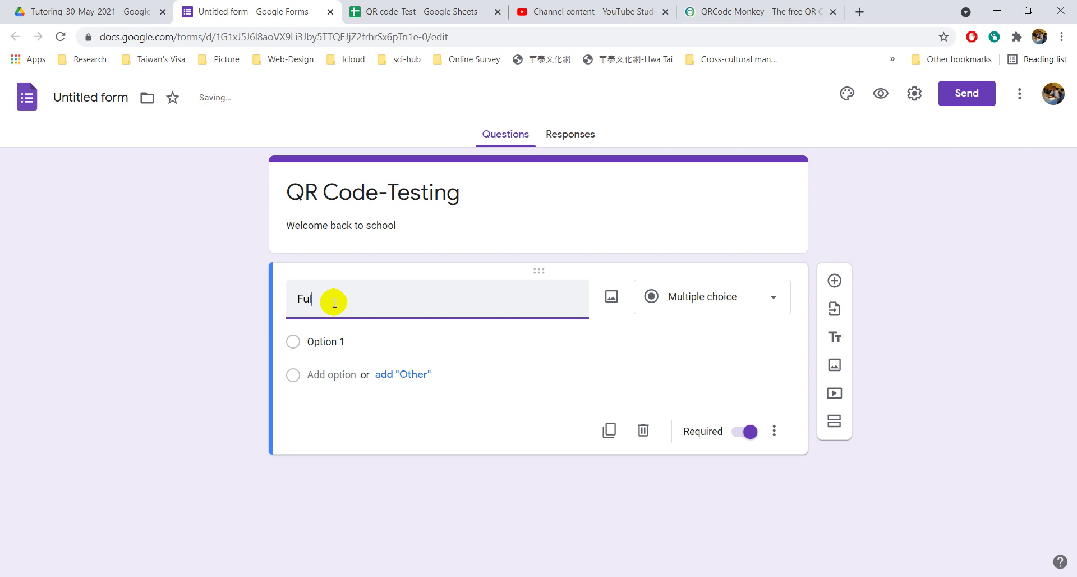
type("lnam")
key("BackSpace")
key("BackSpace")
type("Name")
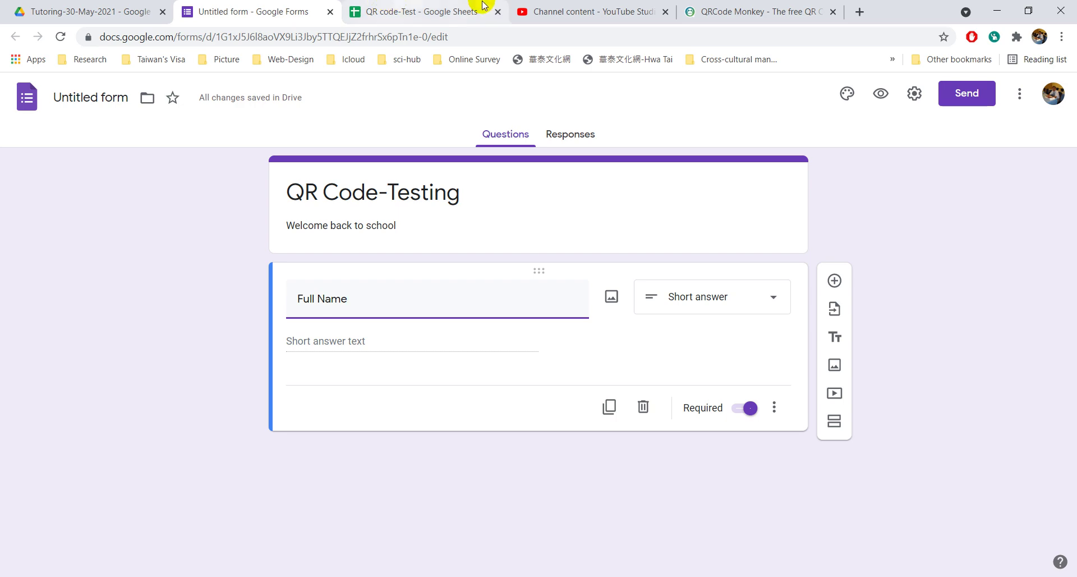
Switch to the QR code-Test spreadsheet and copy the full names in E3:E16.
left_click(460, 11)
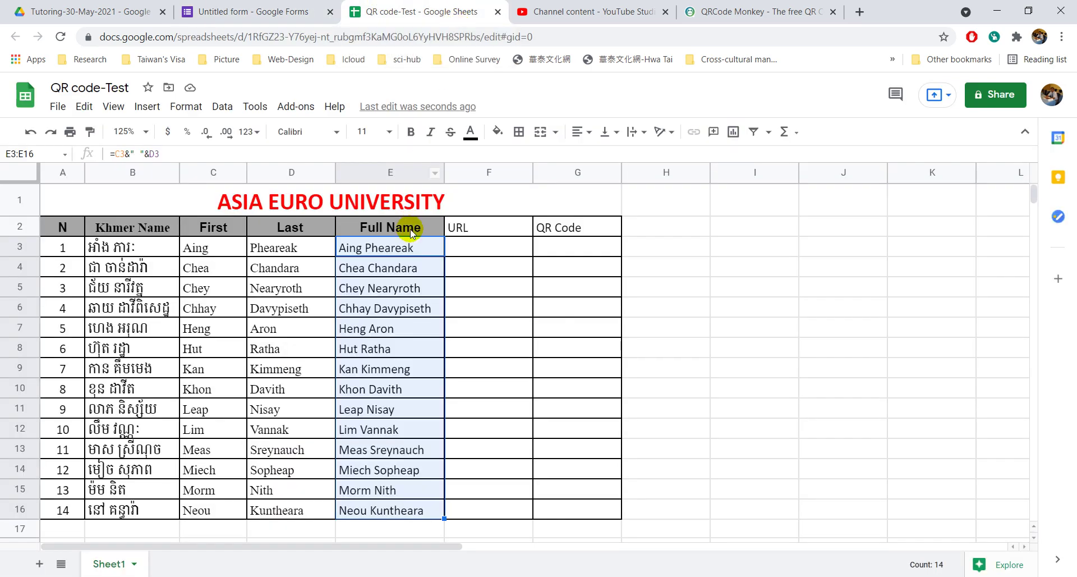
left_click(403, 249)
left_click(396, 511, "shift")
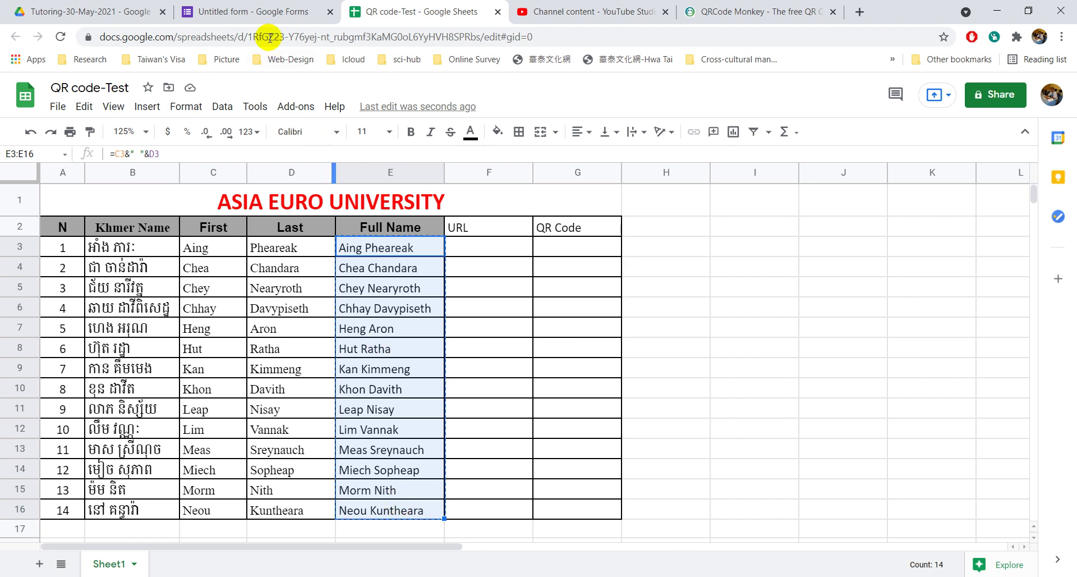
Switch back to the form, change the Full Name question to multiple choice and paste the copied names as its options.
left_click(264, 11)
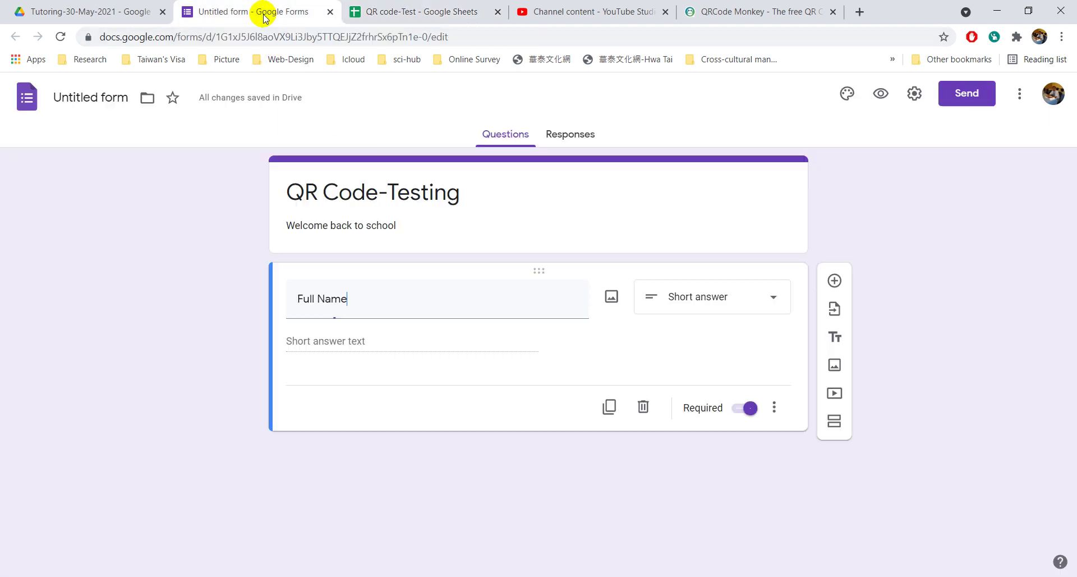
left_click(361, 338)
left_click(672, 297)
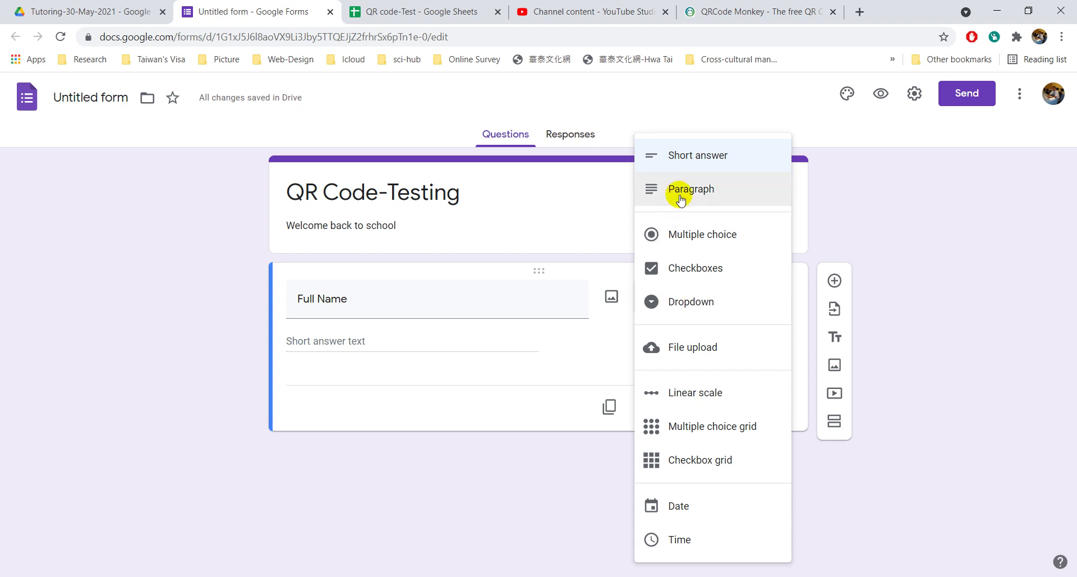
left_click(677, 233)
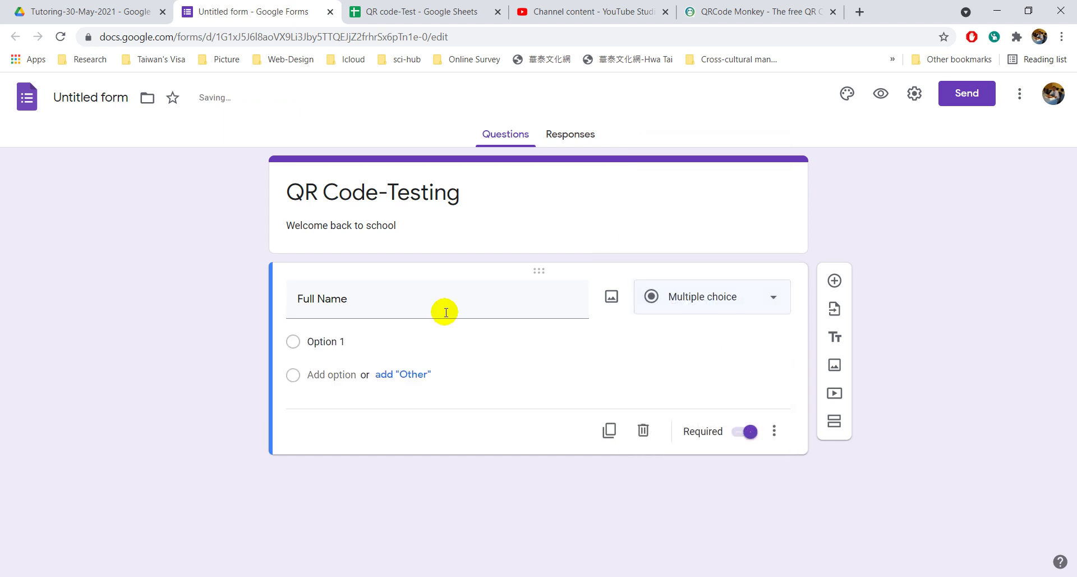
left_click(348, 342)
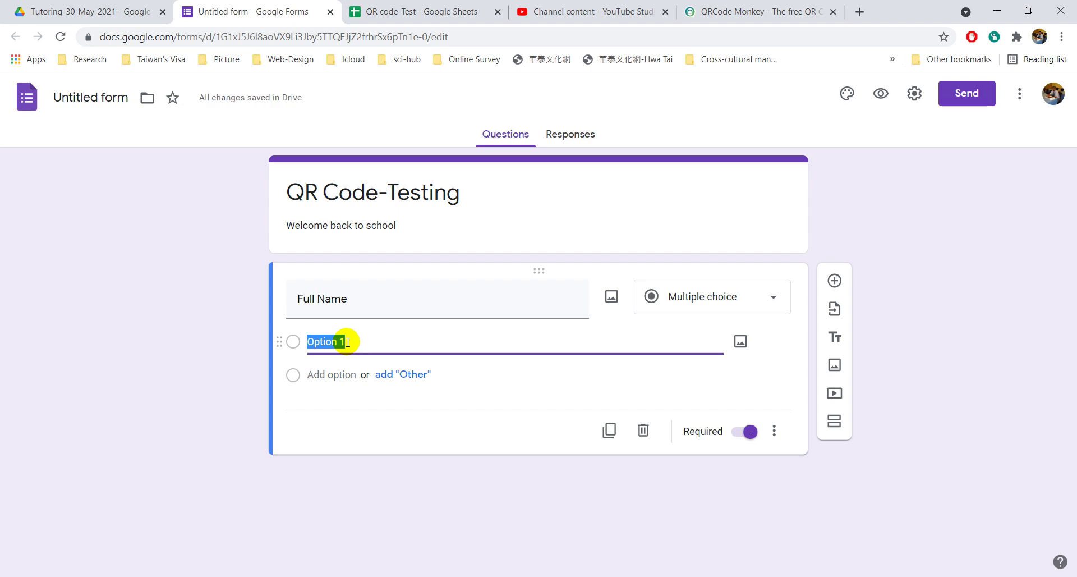
key("ctrl+v")
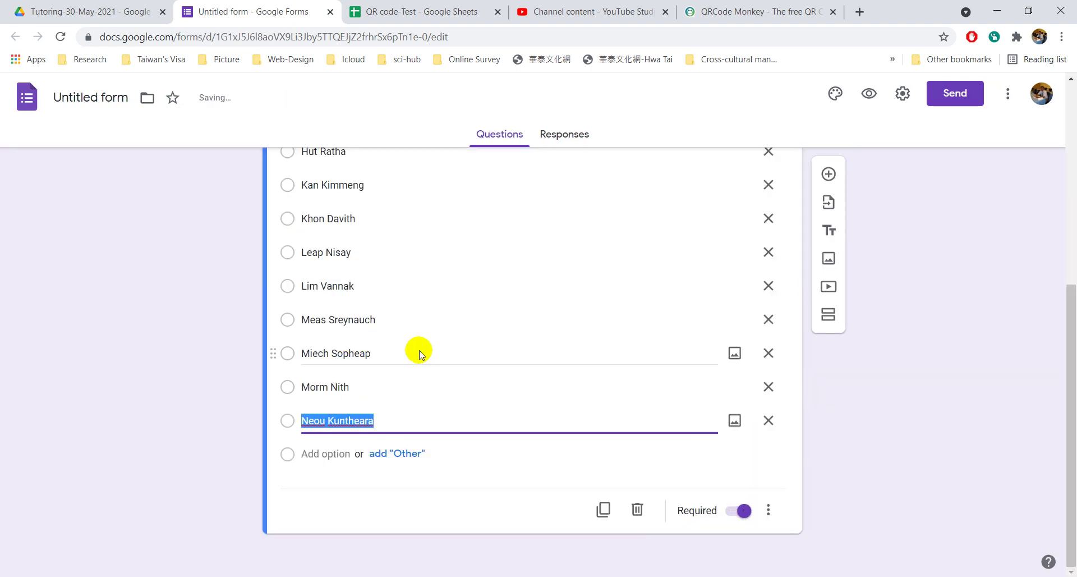
Examine the pasted name options of the Full Name question from the first to the last.
scroll(419, 352, "up", 6)
scroll(419, 353, "down", 2)
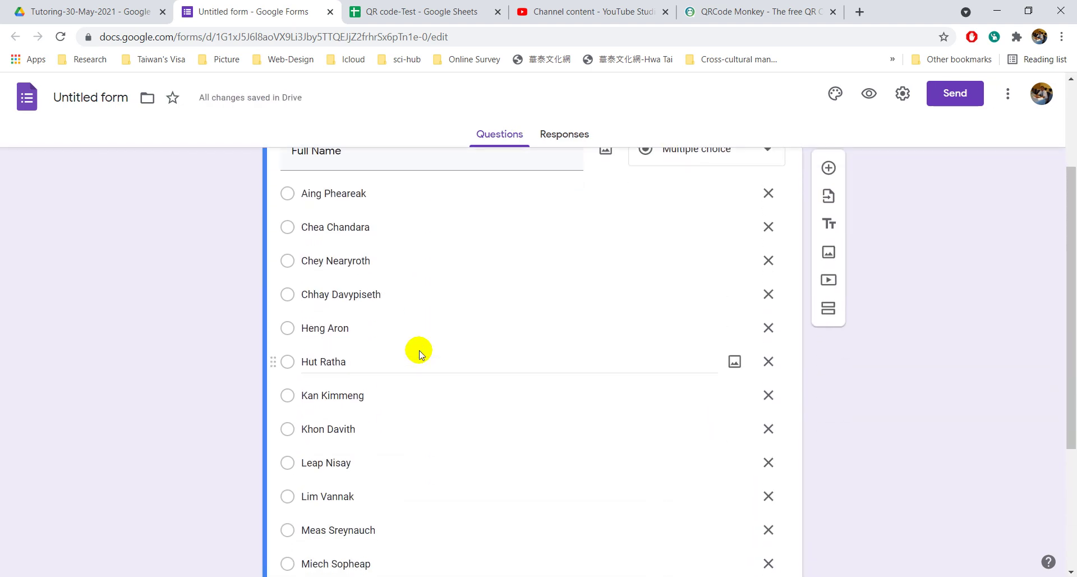
scroll(420, 352, "down", 4)
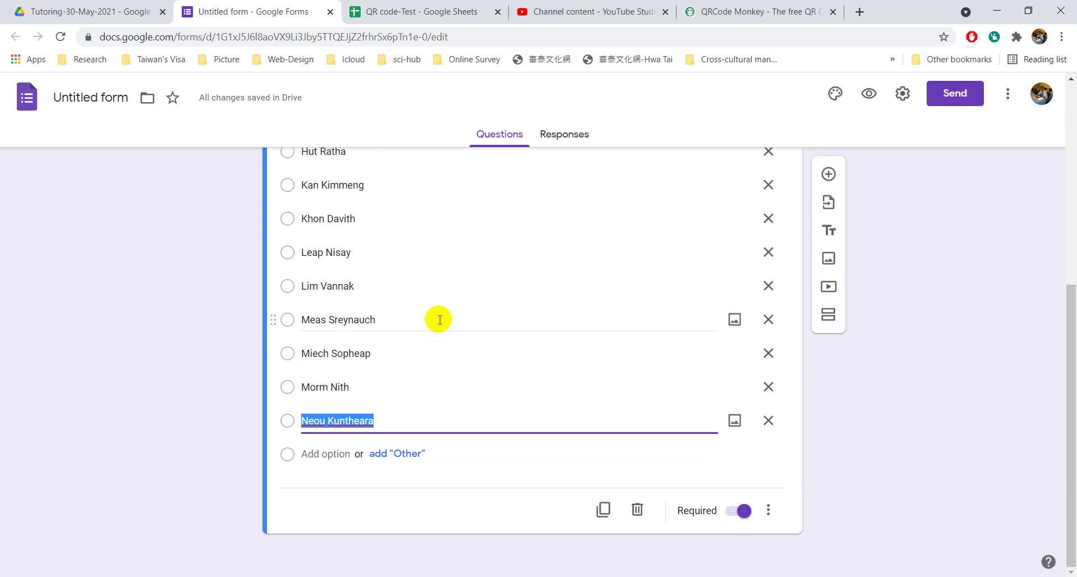
scroll(440, 320, "up", 4)
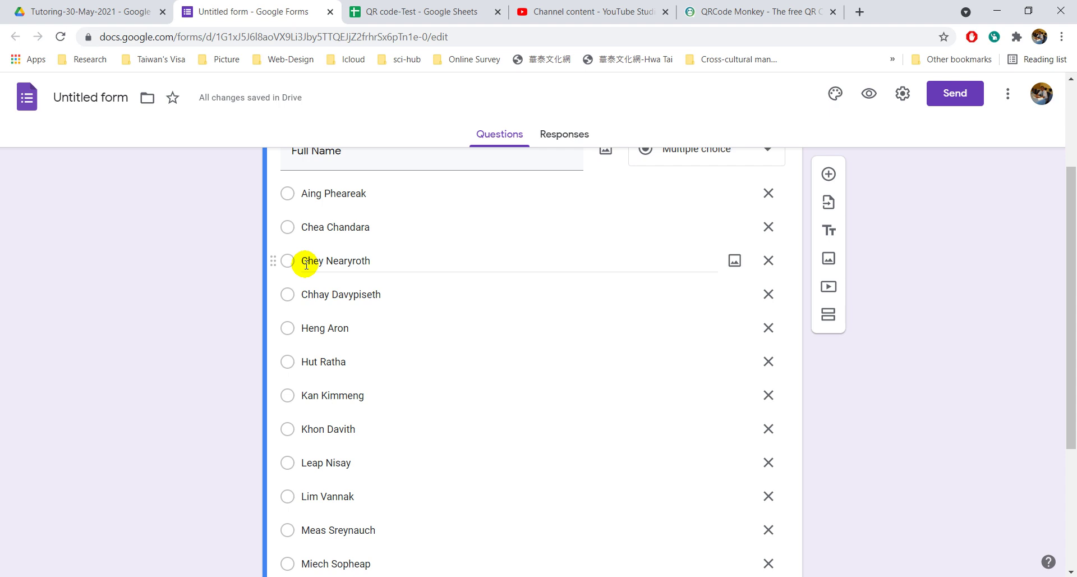
left_click(292, 200)
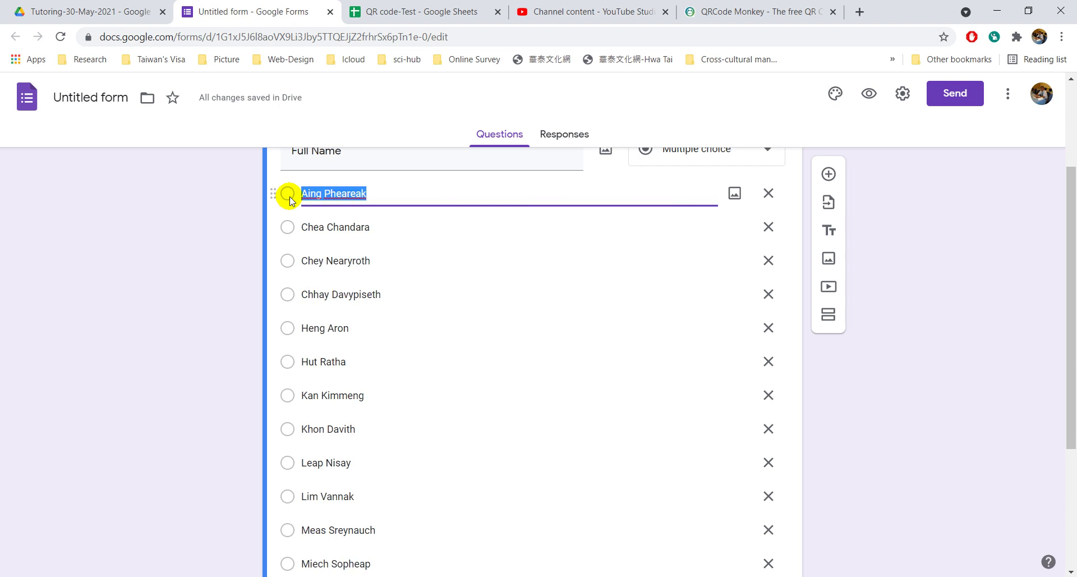
left_click(344, 233)
left_click(344, 261)
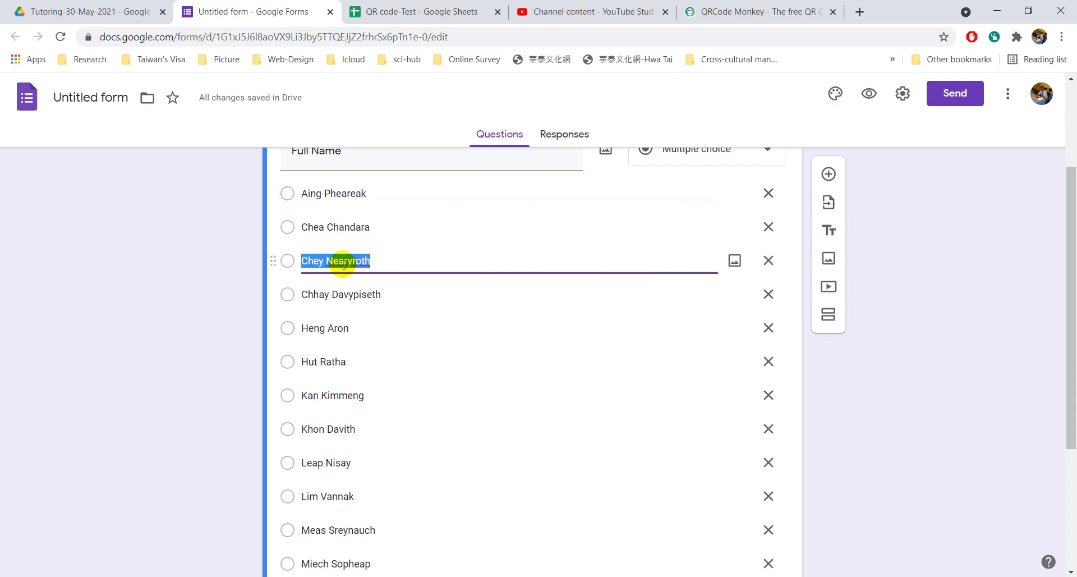
left_click(343, 294)
left_click(339, 328)
left_click(337, 361)
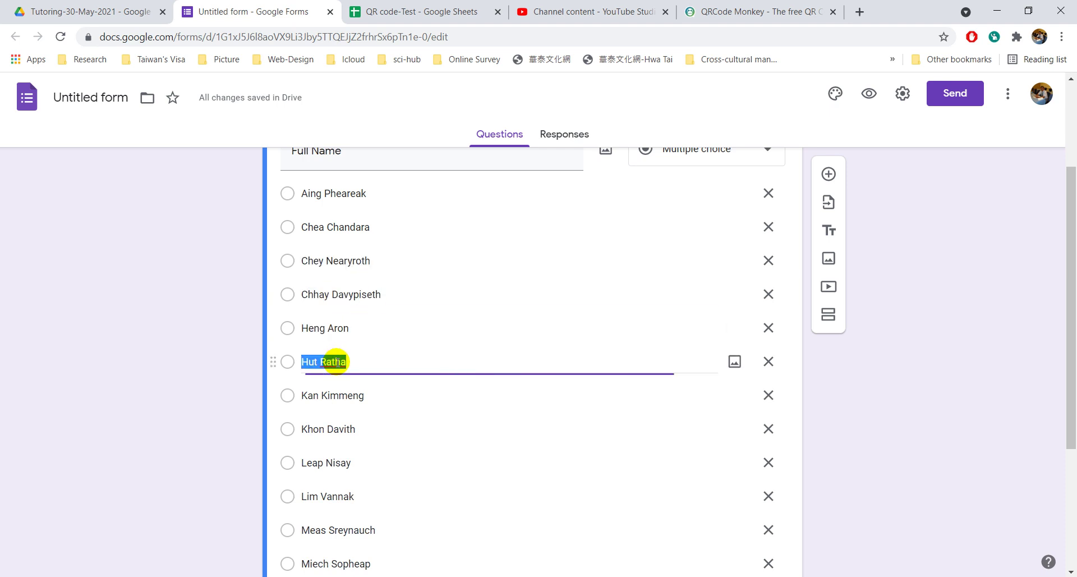
scroll(337, 361, "down", 3)
left_click(314, 255)
left_click(314, 289)
left_click(329, 322)
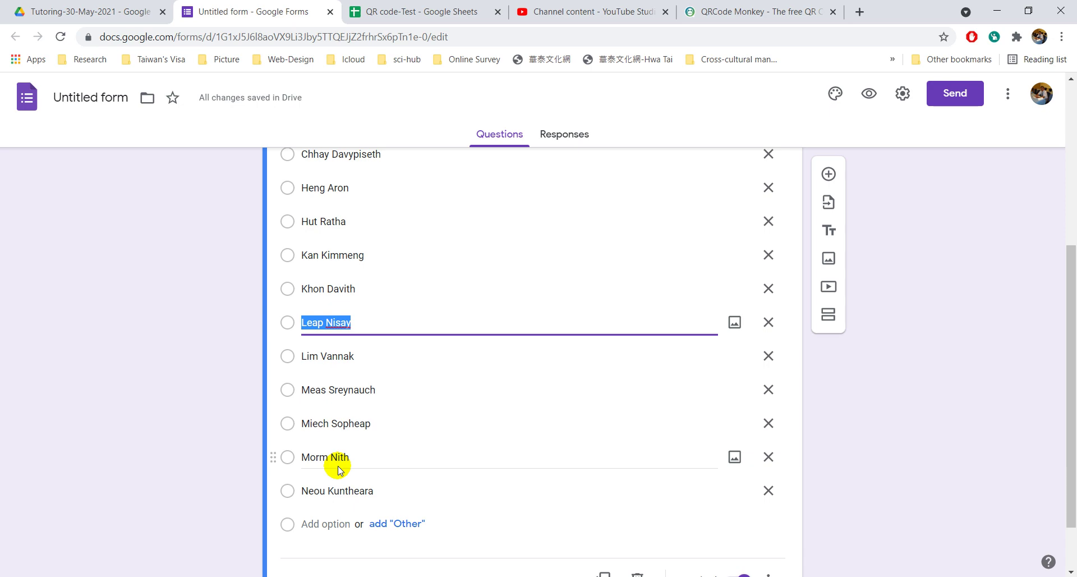
scroll(339, 467, "down", 2)
scroll(337, 466, "up", 6)
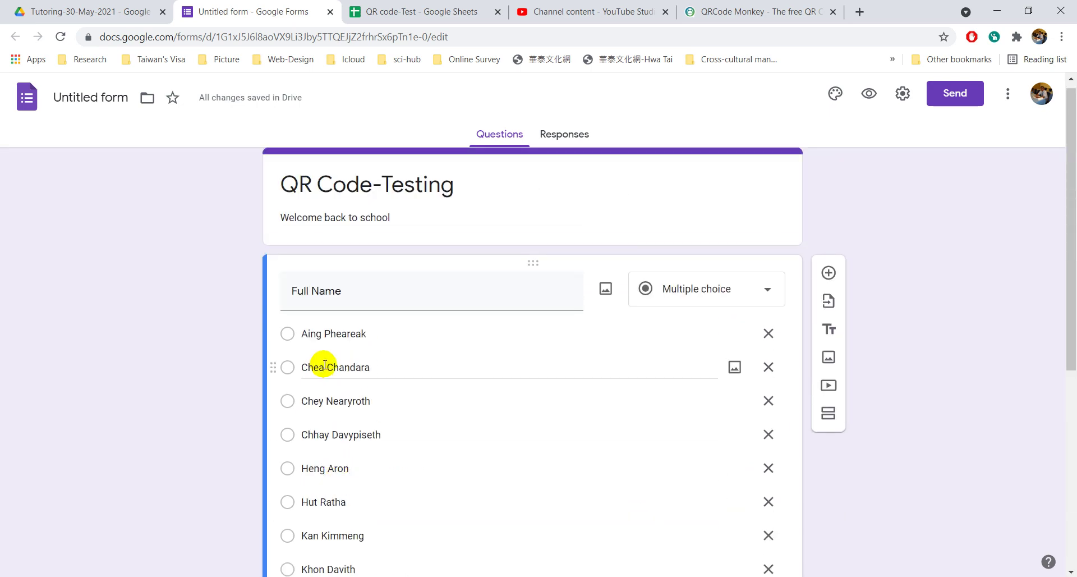
scroll(550, 428, "down", 5)
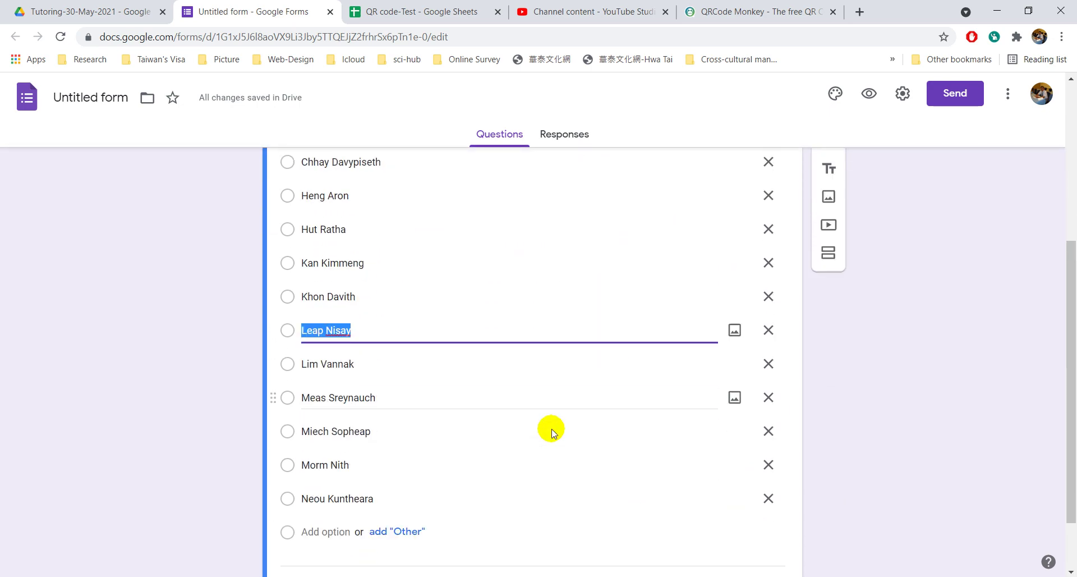
Add a short answer question titled Group Assignment I below the Full Name question.
scroll(551, 432, "down", 2)
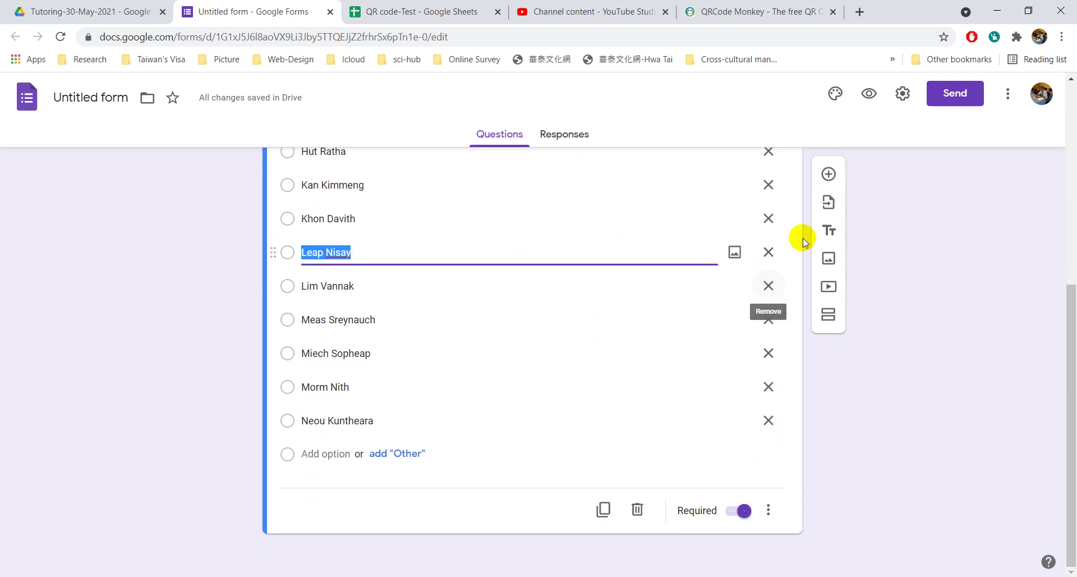
left_click(831, 174)
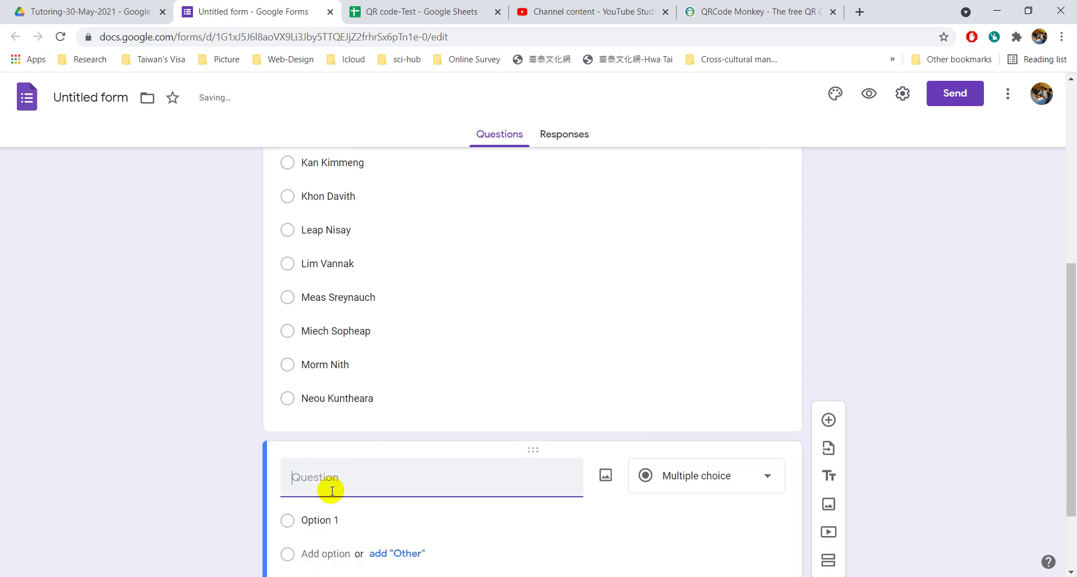
type("G")
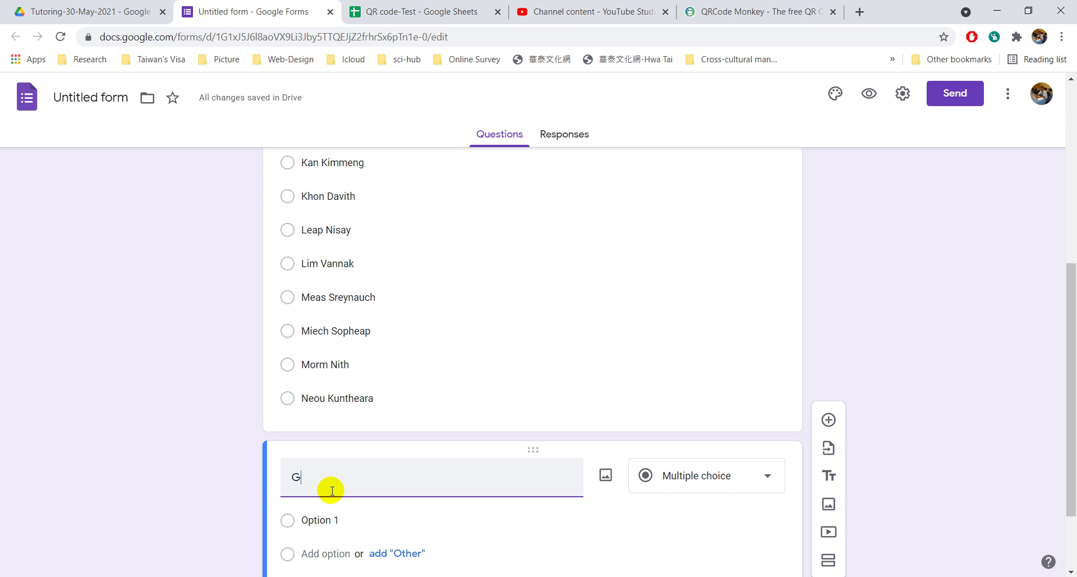
type("roup Assignment I")
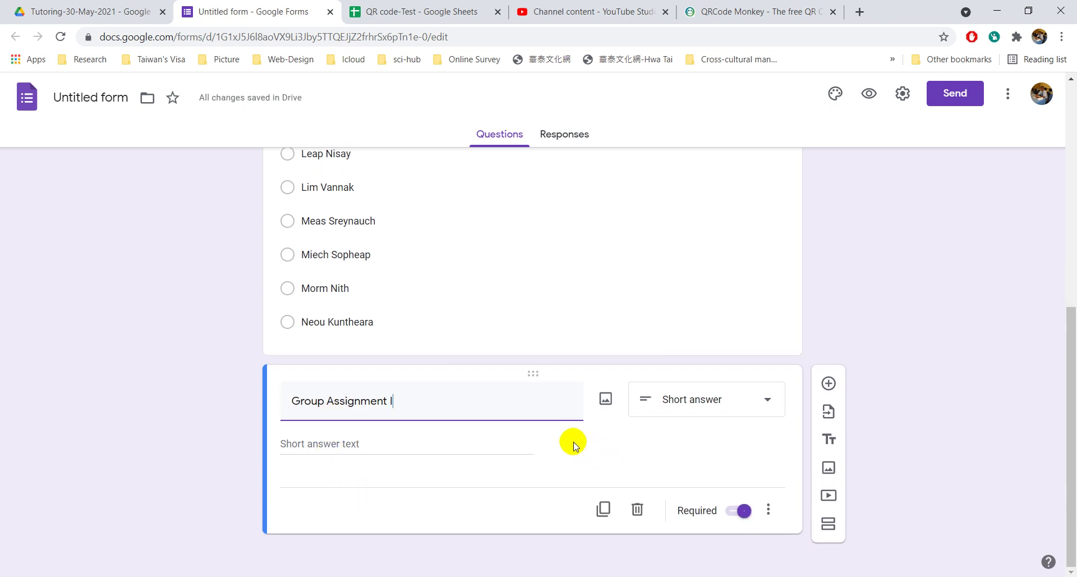
Remove the fifth through fourteenth name options from the Full Name question, keeping only the first four.
scroll(531, 445, "up", 6)
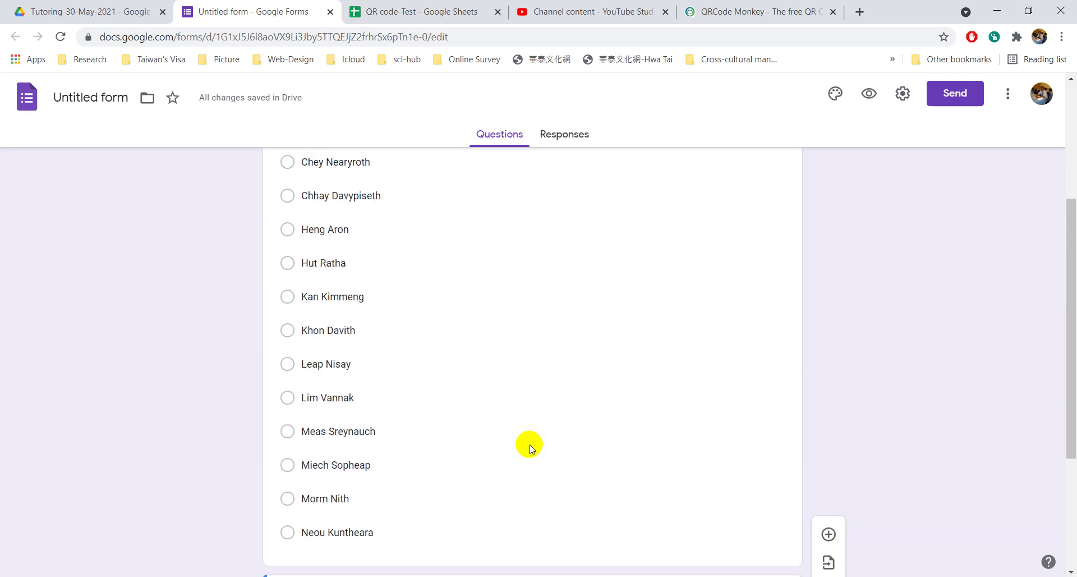
scroll(531, 446, "down", 4)
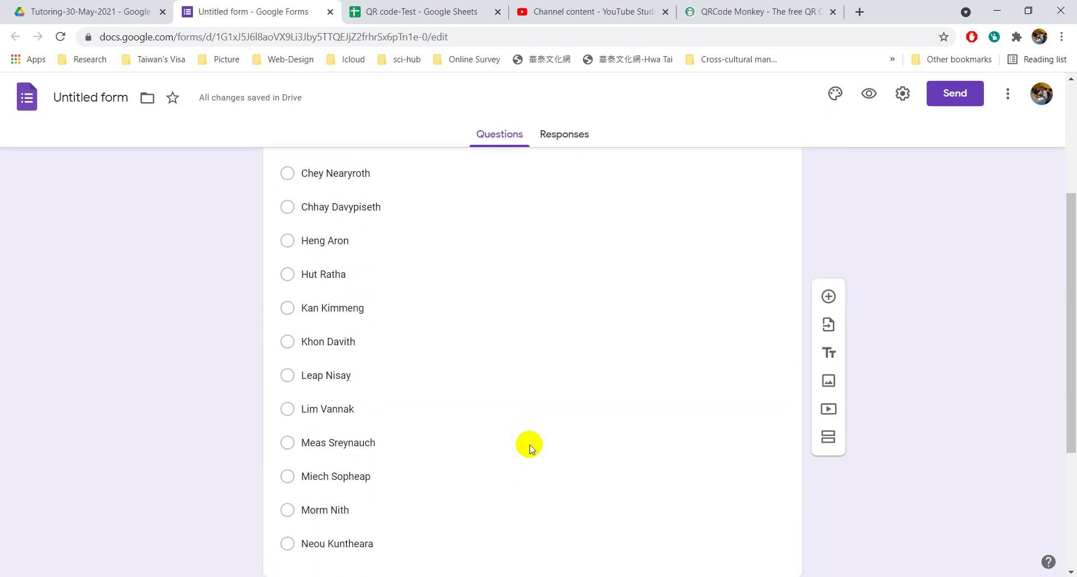
left_click(385, 461)
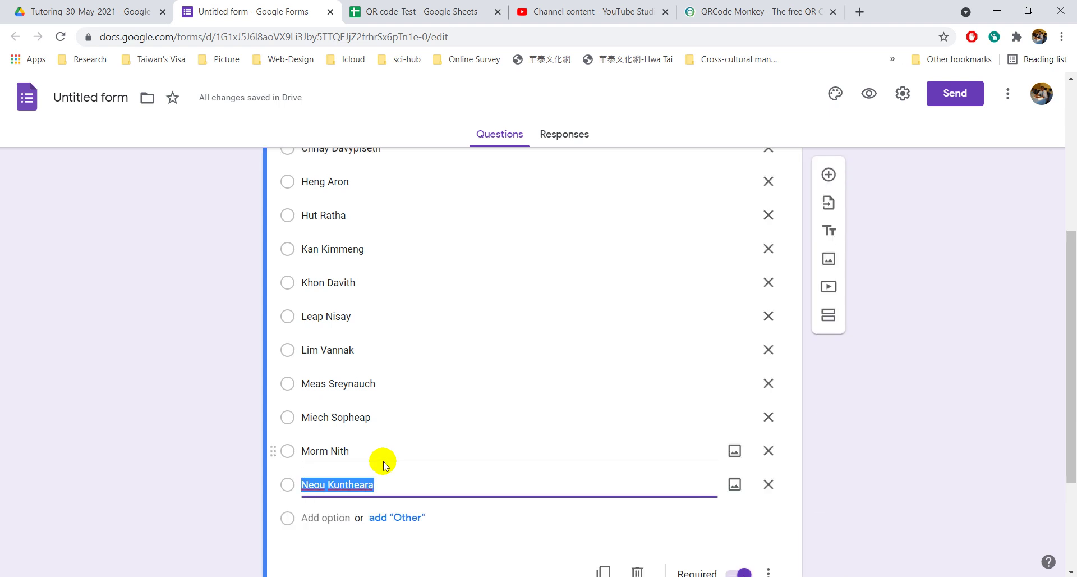
scroll(384, 461, "up", 3)
scroll(384, 462, "up", 1)
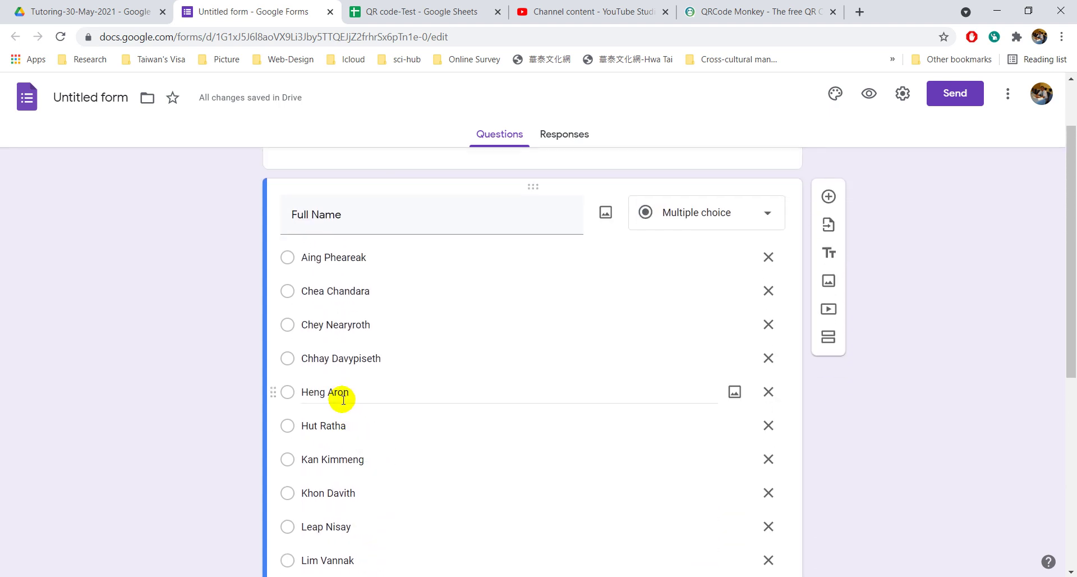
left_click(331, 455)
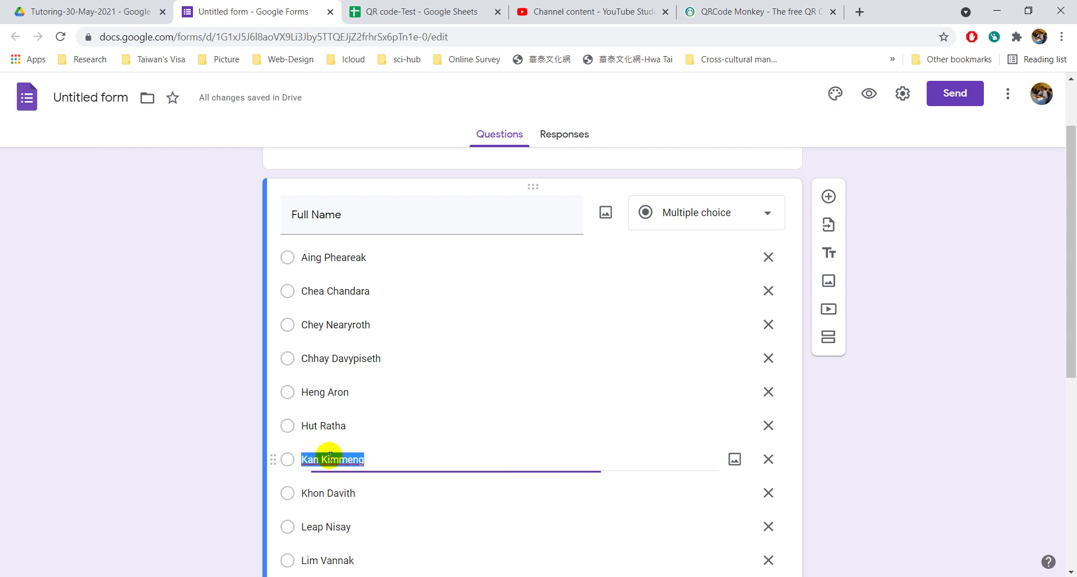
left_click(768, 459)
left_click(768, 459)
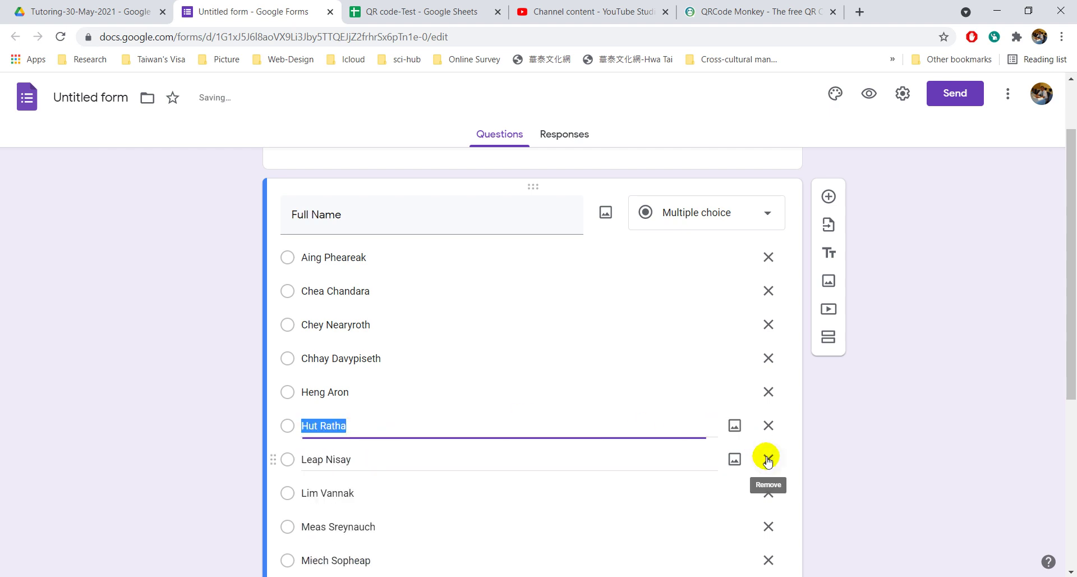
left_click(768, 459)
left_click(768, 459)
left_click(768, 459)
left_click(768, 459)
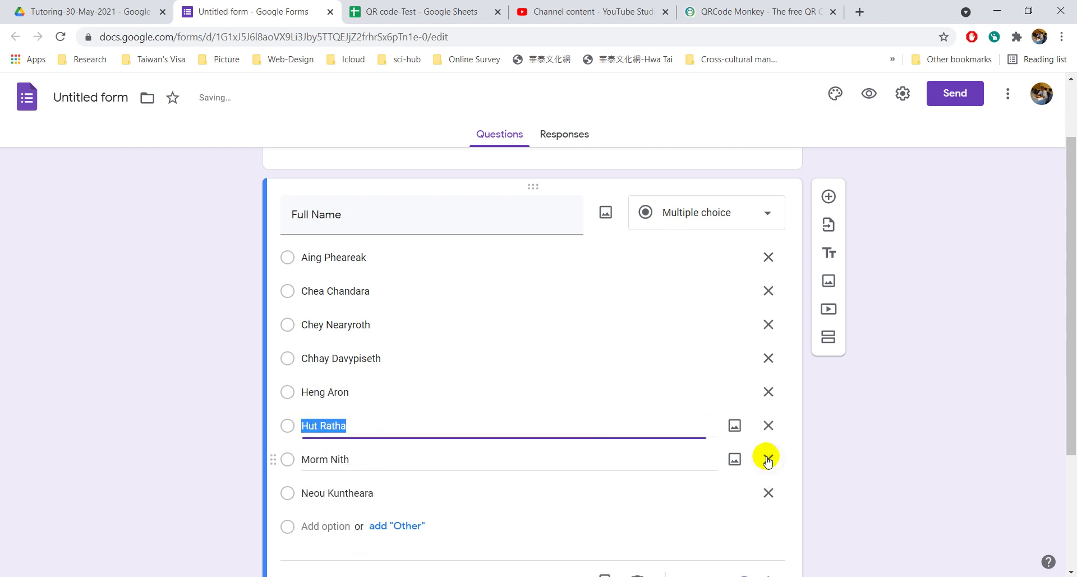
left_click(768, 459)
left_click(768, 459)
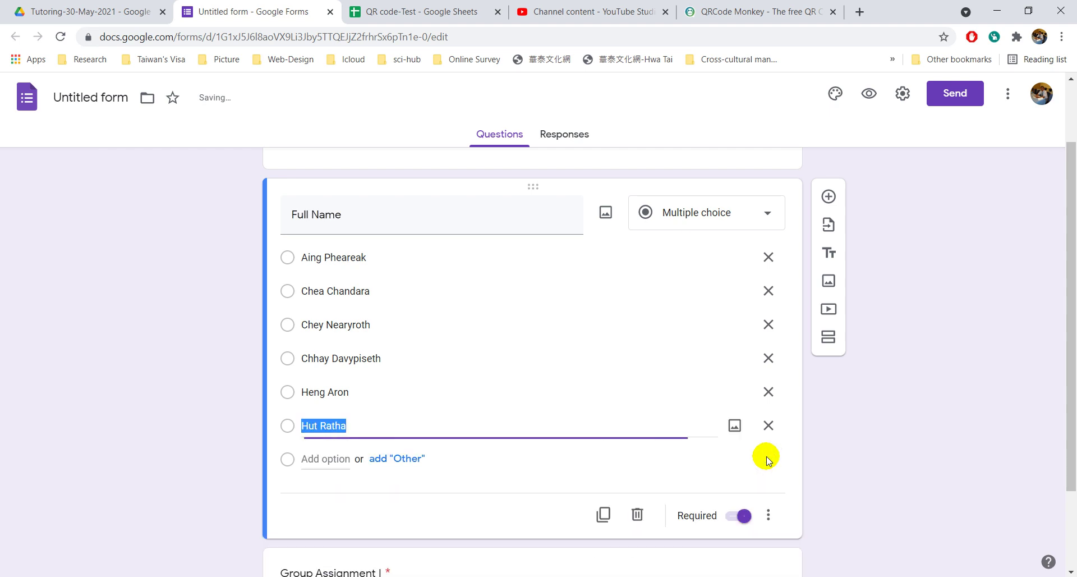
left_click(769, 427)
left_click(766, 391)
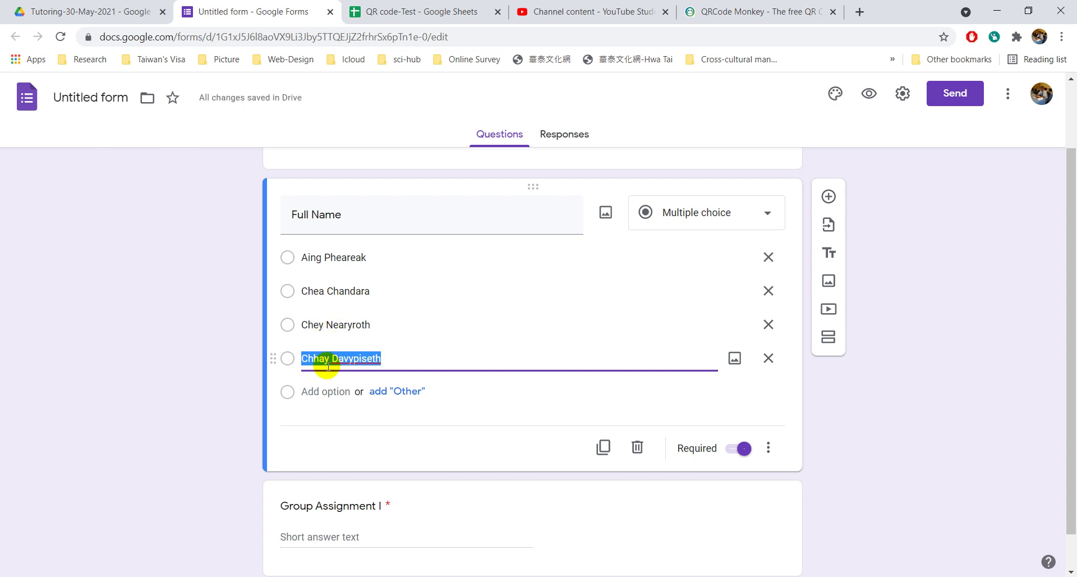
scroll(351, 503, "down", 1)
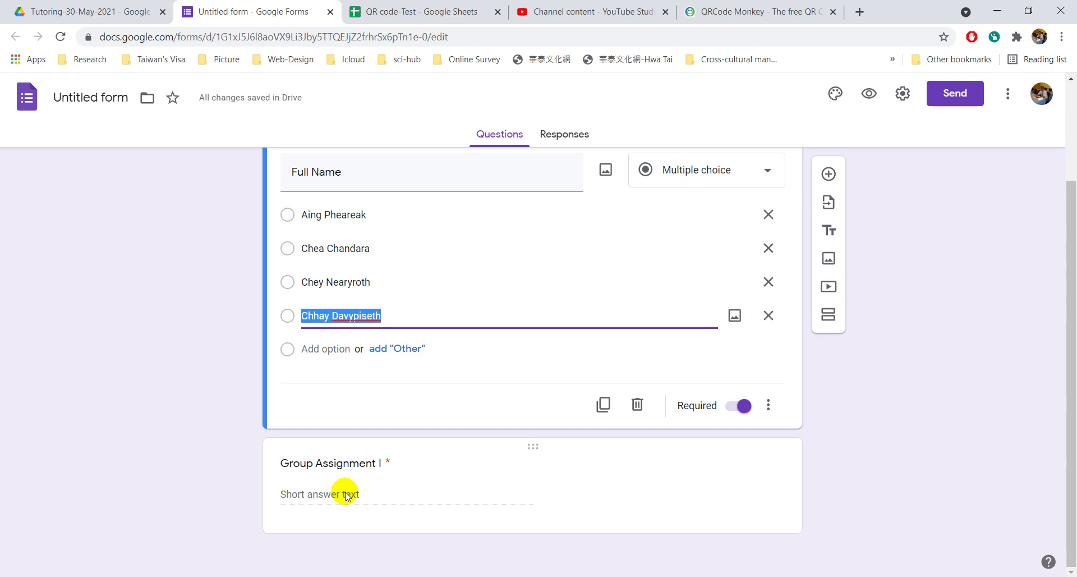
Switch to the QR code-Test spreadsheet, insert a column between Full Name and URL, and enter the heading Group in F2.
left_click(395, 9)
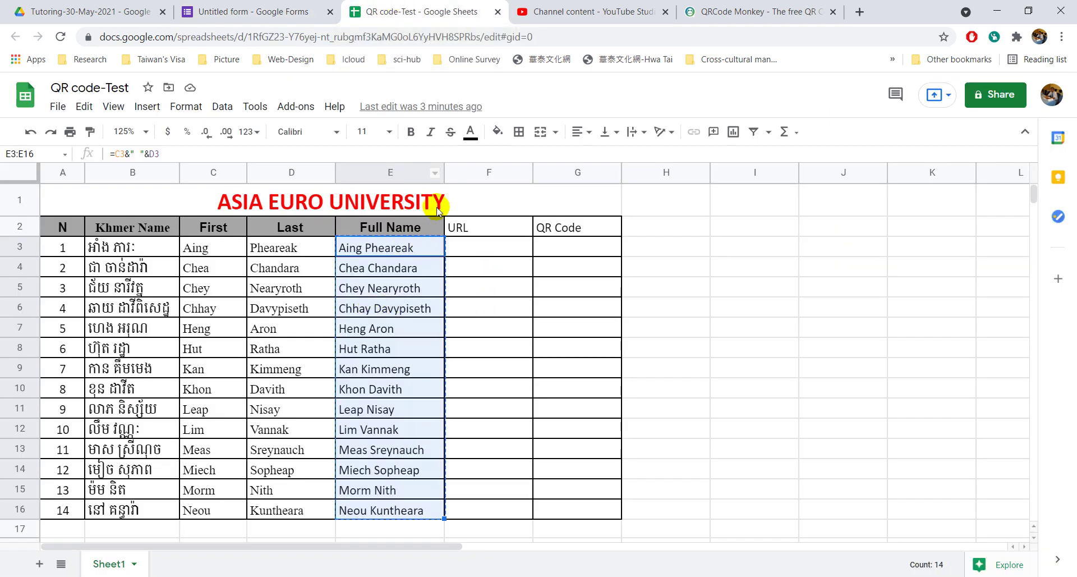
left_click(456, 172)
right_click(456, 172)
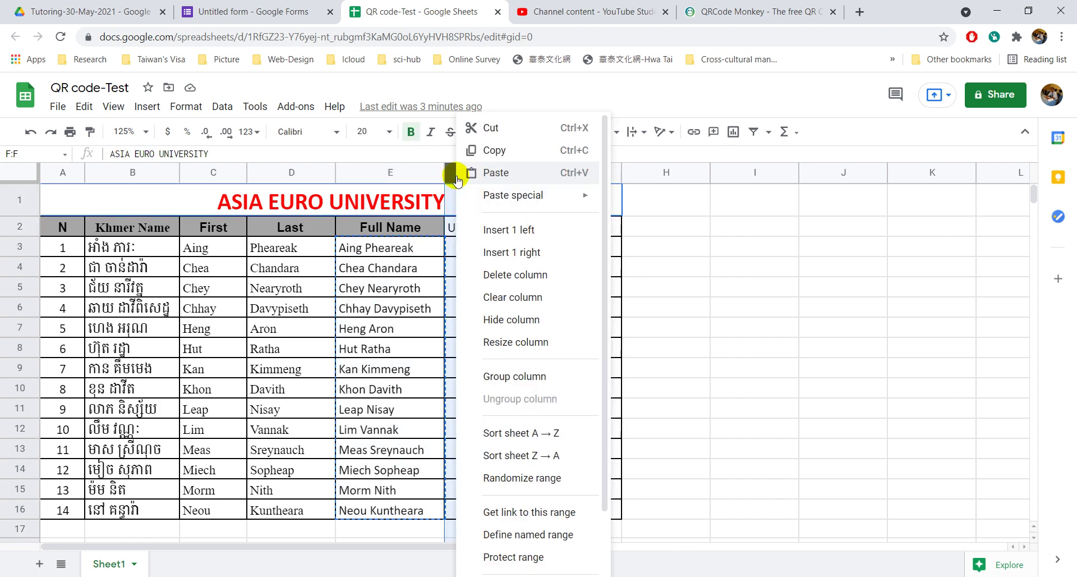
left_click(496, 241)
type("Group")
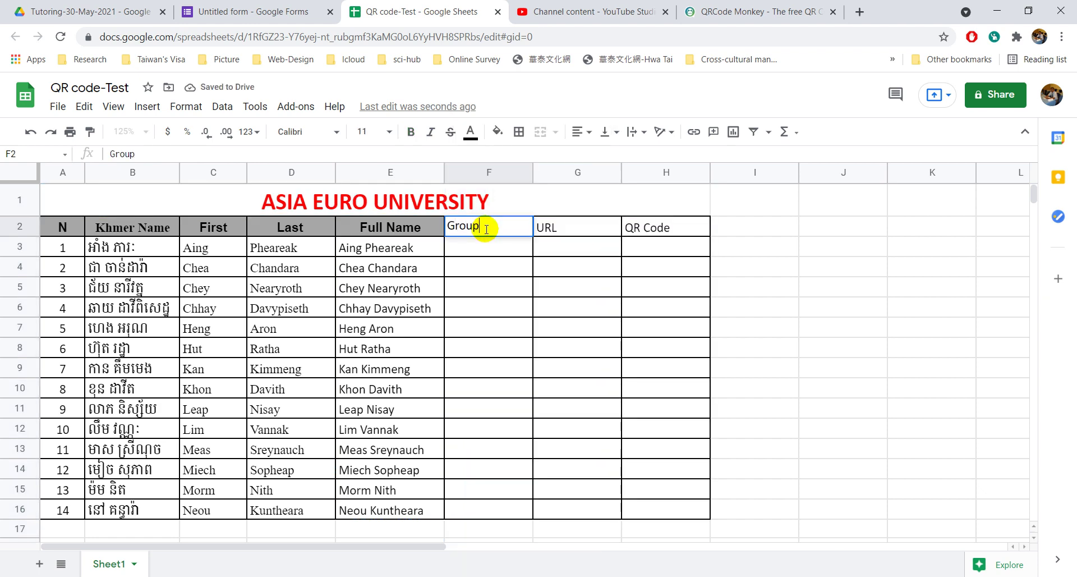
key("Return")
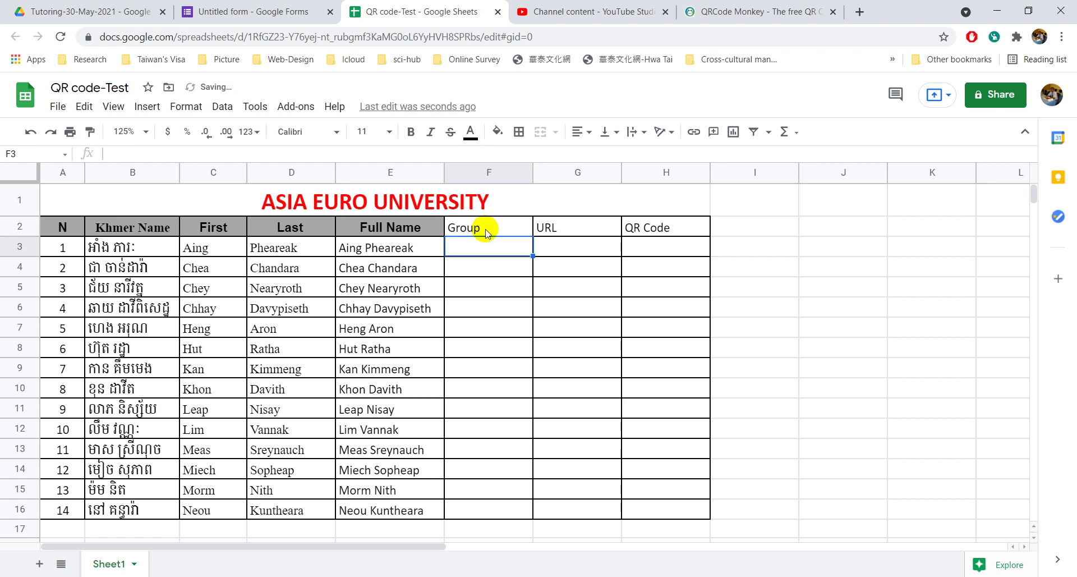
Enter Assg-I as the group for the first student in F3.
type("A")
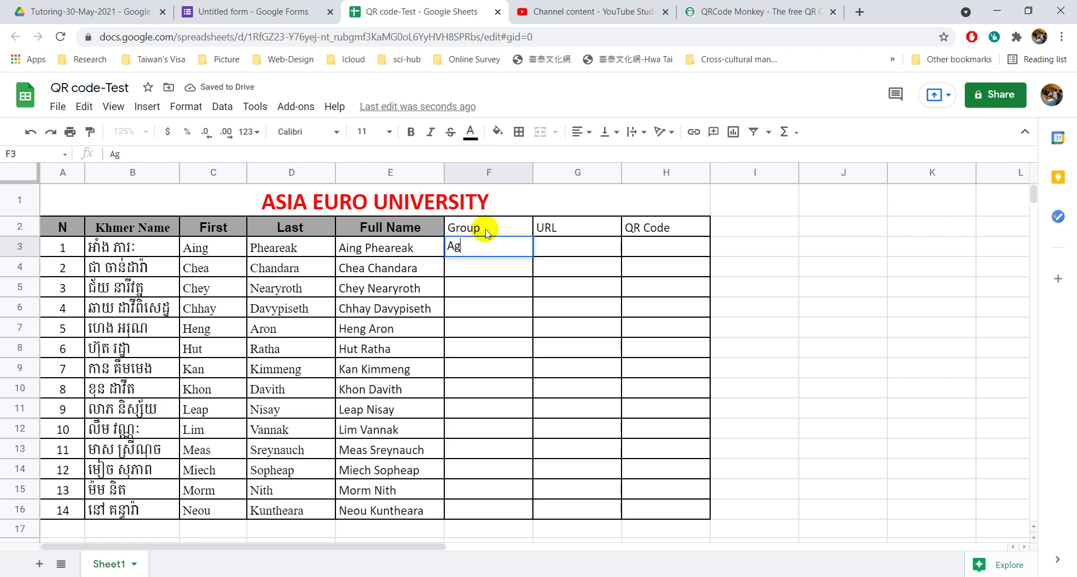
type("g")
key("BackSpace")
type("ssg-I")
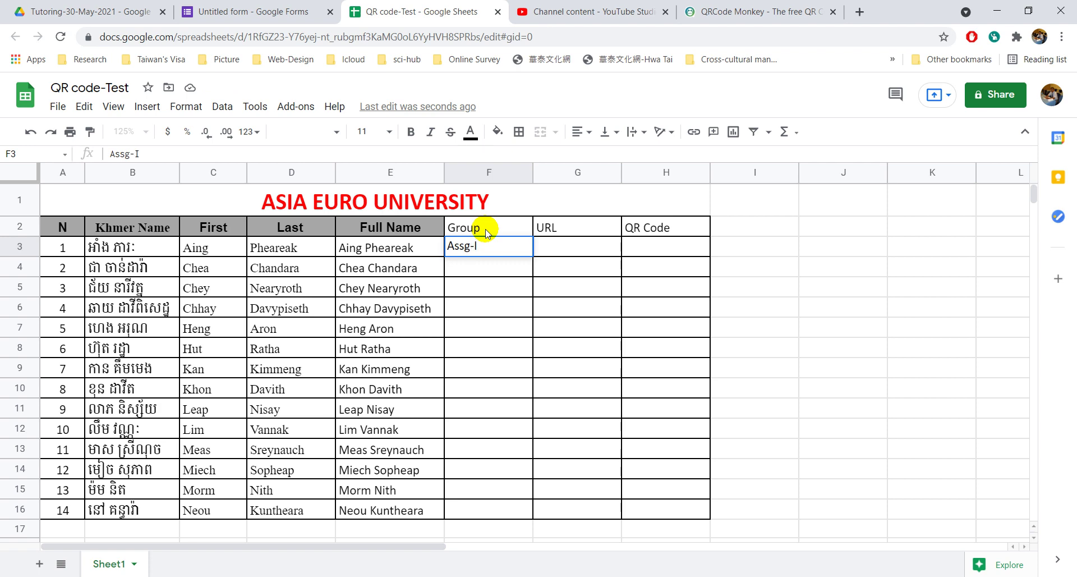
key("Return")
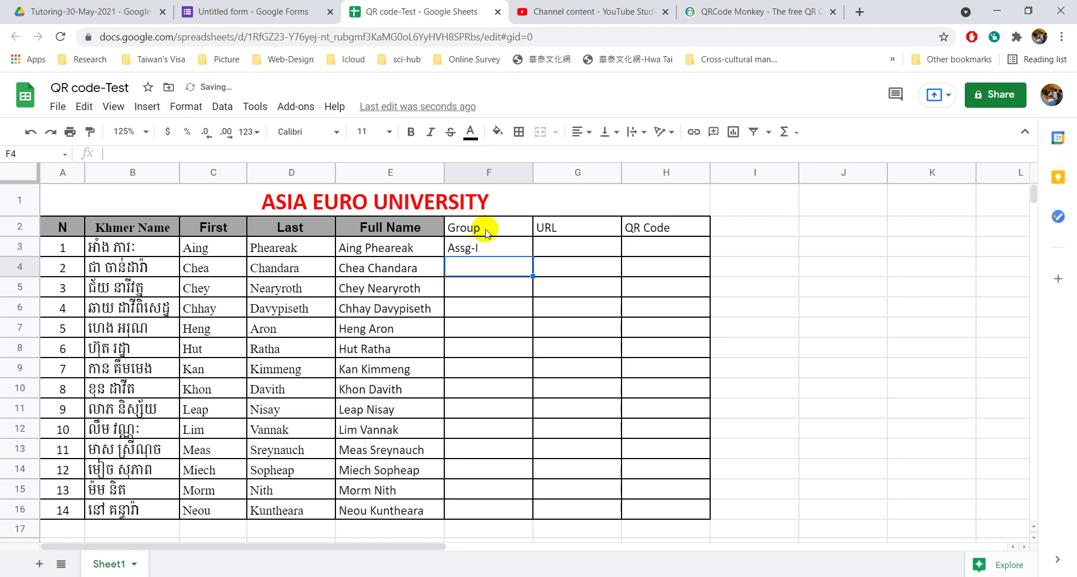
Fill the group Assg-I down from F3 through F6 for the second to fourth students.
left_click(502, 247)
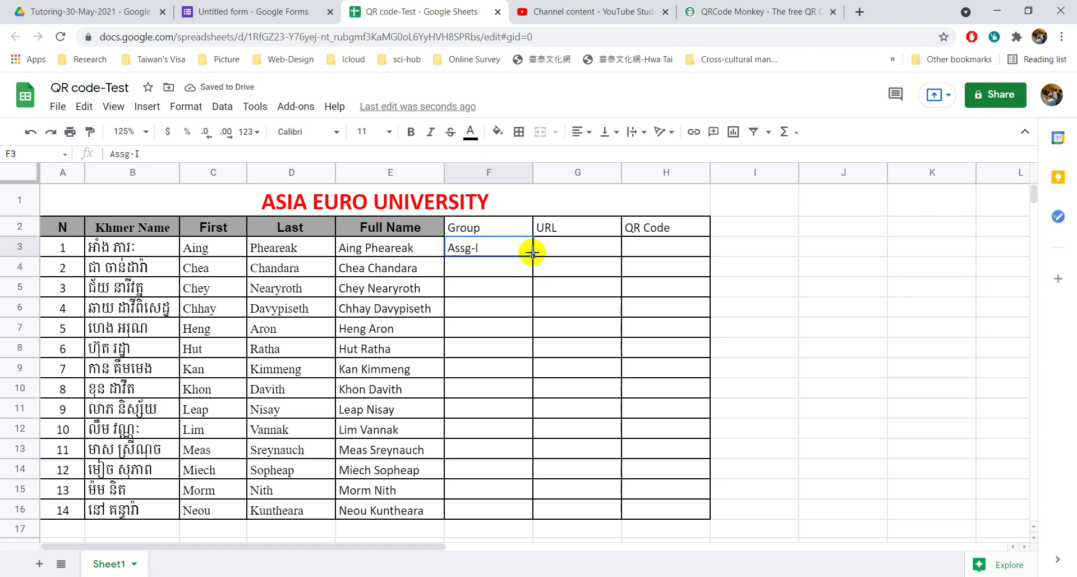
left_click_drag(532, 253, 527, 306)
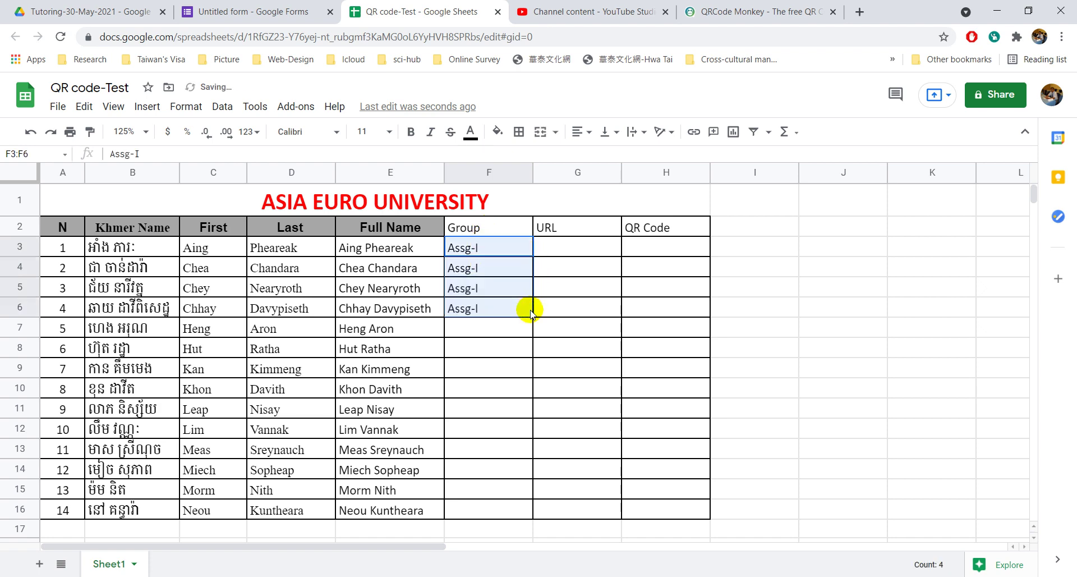
left_click(498, 323)
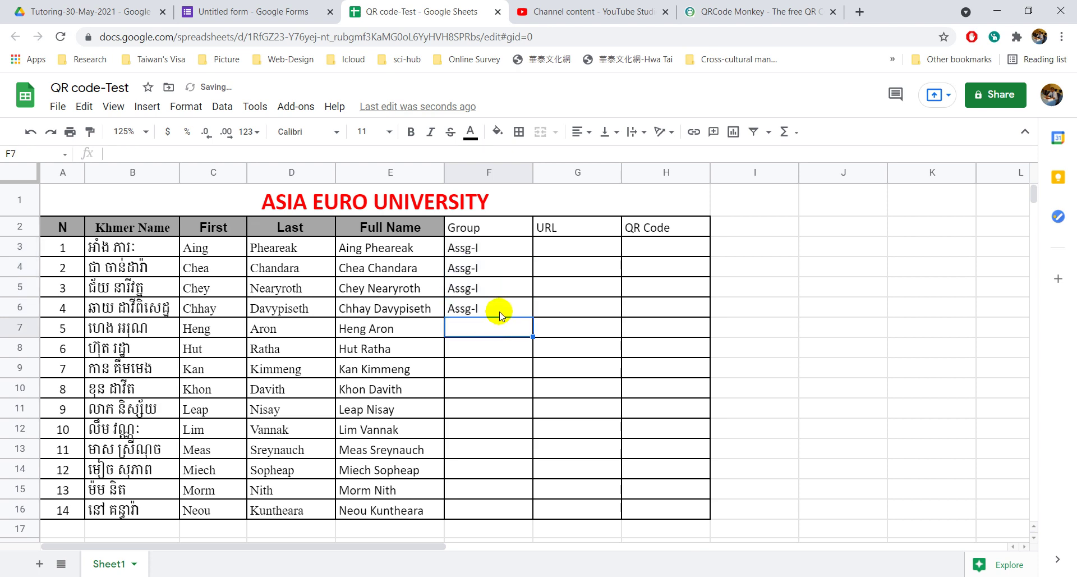
Copy the Assg-I entry from F6 into the remaining group cells F7 to F16.
left_click(499, 311)
key("ctrl+c")
left_click(485, 329)
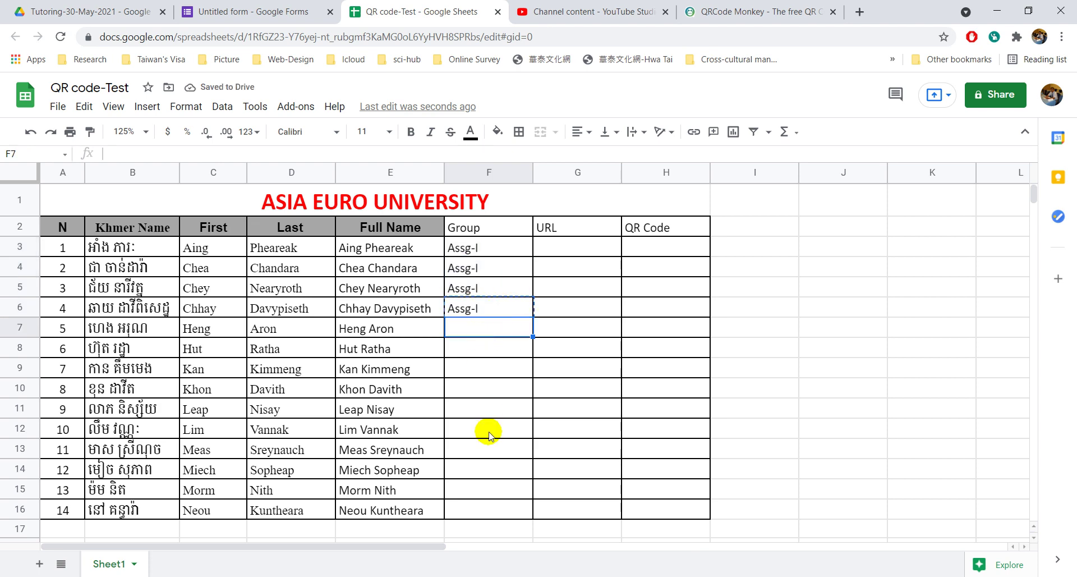
left_click(481, 510, "shift")
key("ctrl+v")
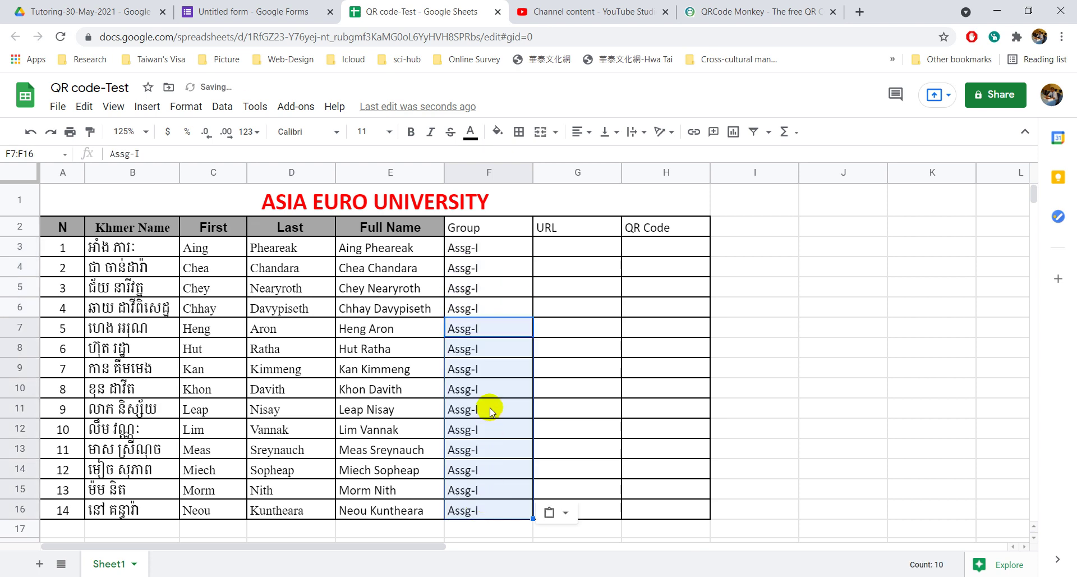
Change the fifth student's group in F7 to Assg-II and fill it down through F16.
left_click(482, 331)
double_click(482, 331)
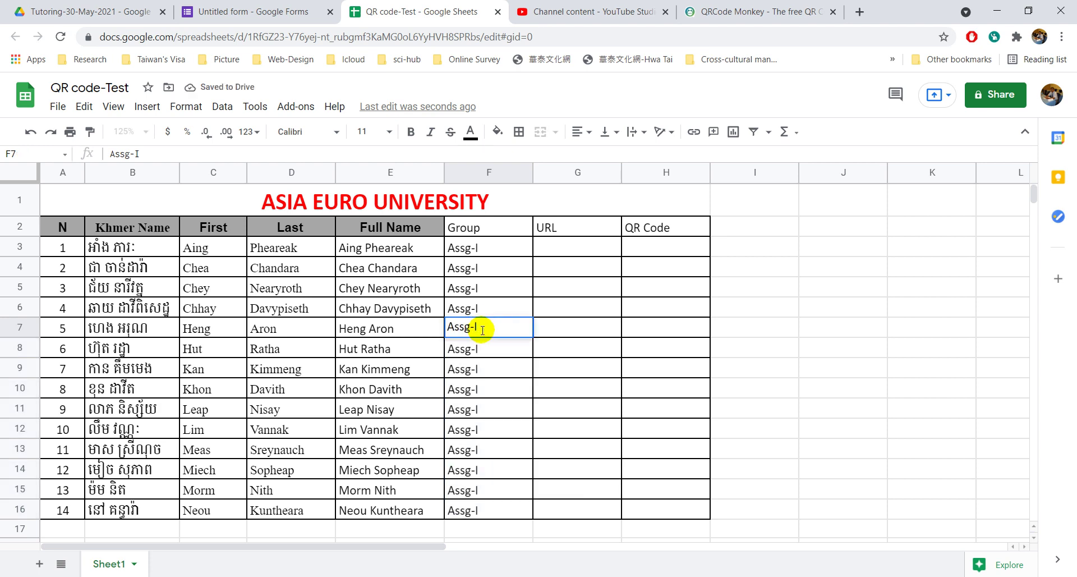
type("I")
key("Return")
left_click(481, 331)
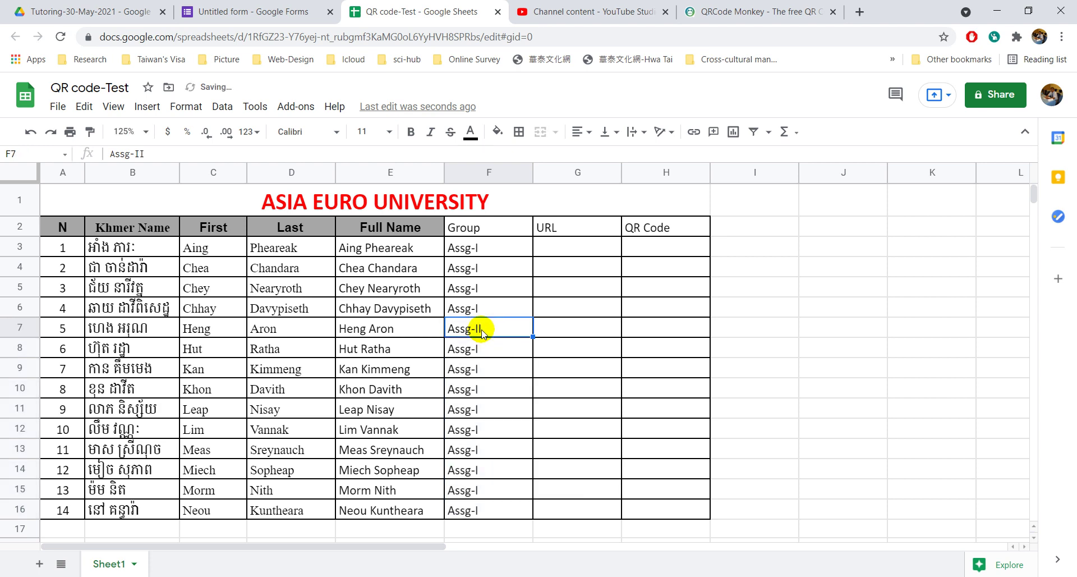
left_click_drag(531, 344, 517, 508)
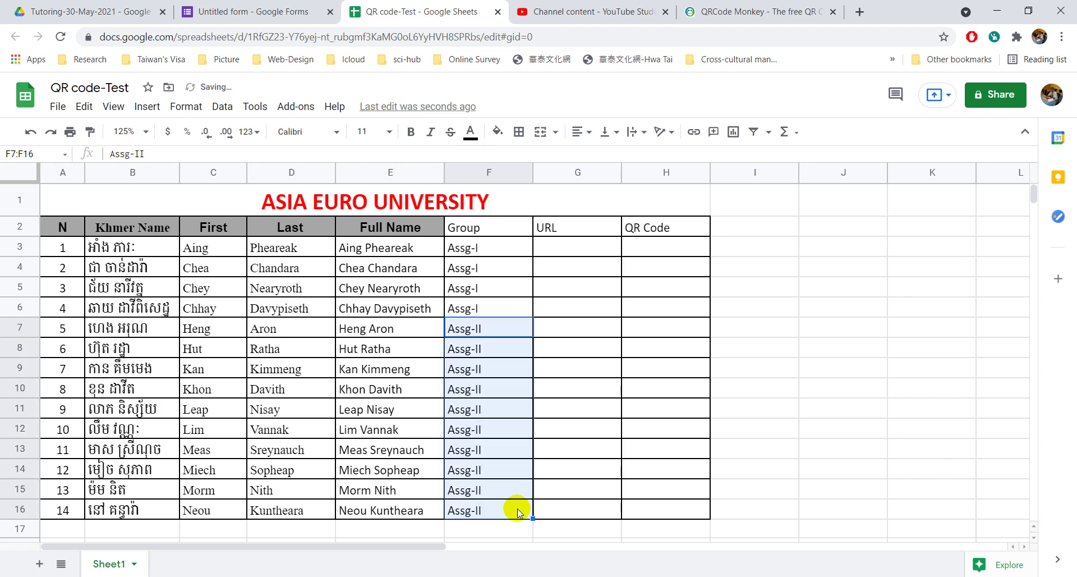
left_click(518, 329)
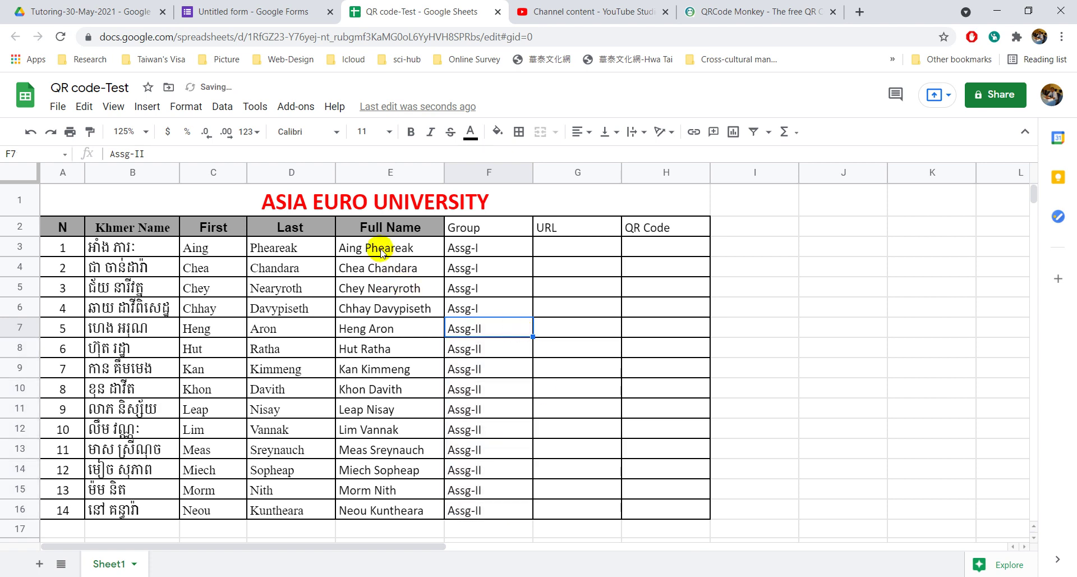
Copy the first four full names in E3:E6 and switch to the untitled form's first Full Name option.
left_click_drag(380, 246, 380, 306)
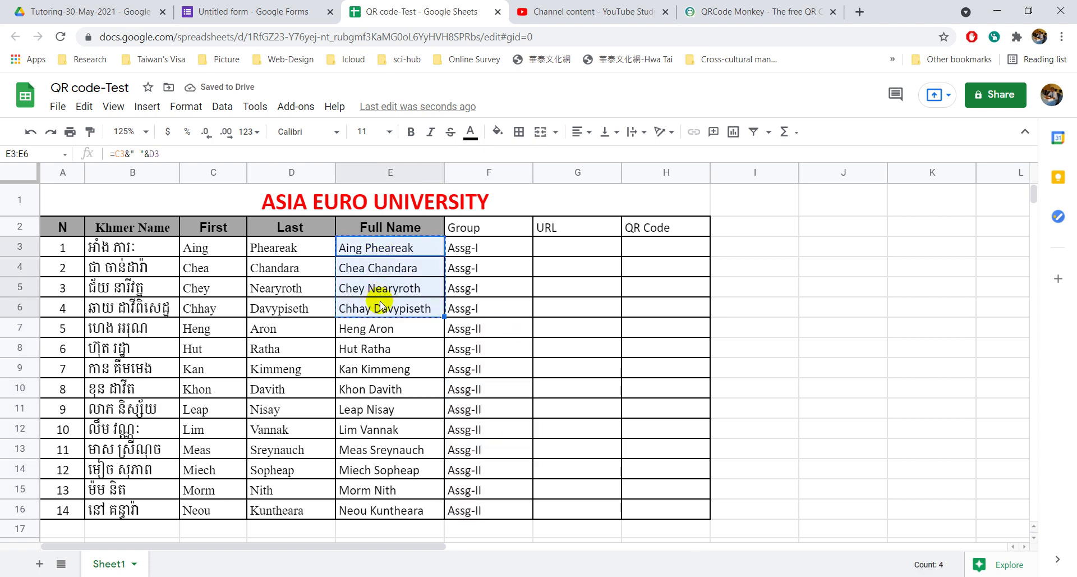
left_click(268, 10)
left_click(335, 220)
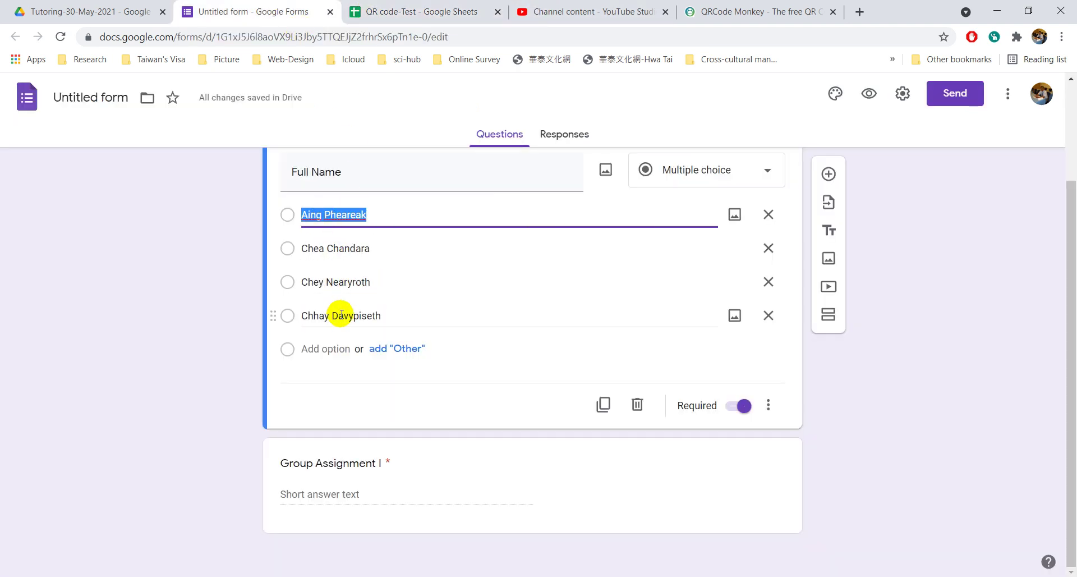
left_click(768, 315)
left_click(768, 281)
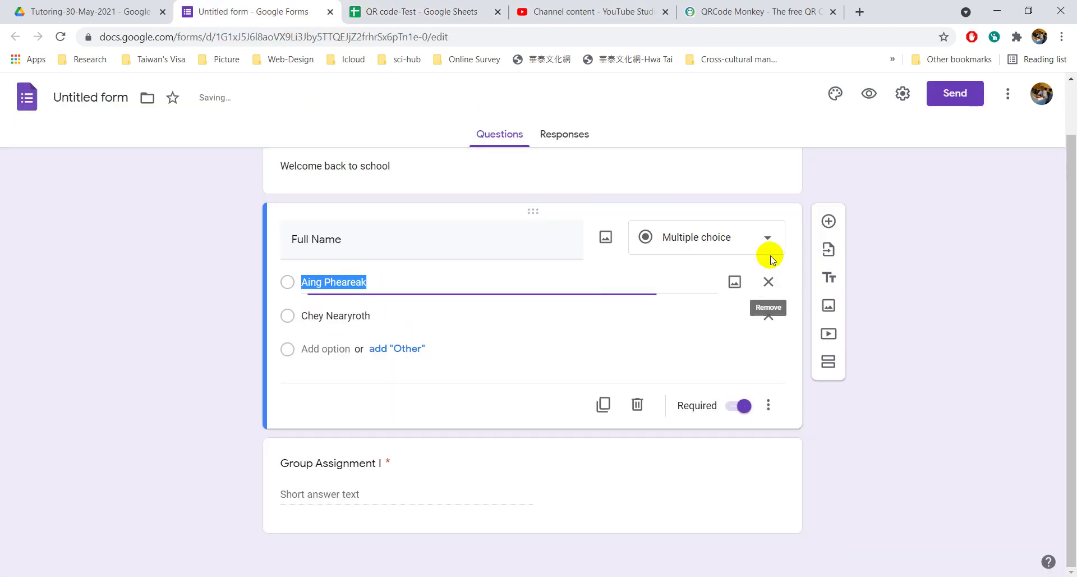
left_click(767, 281)
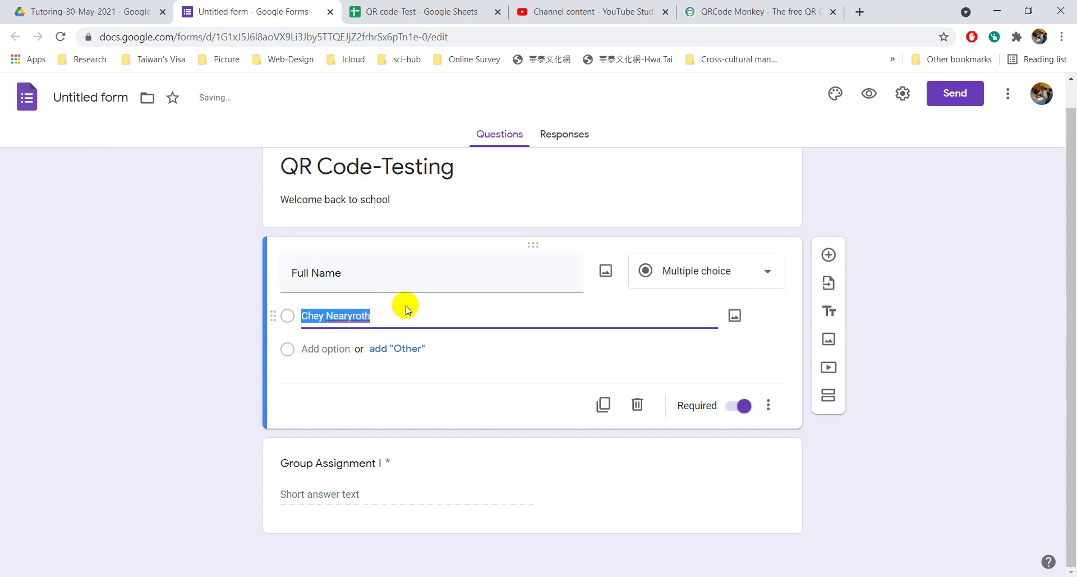
key("ctrl+z")
key("ctrl+z")
key("ctrl+z")
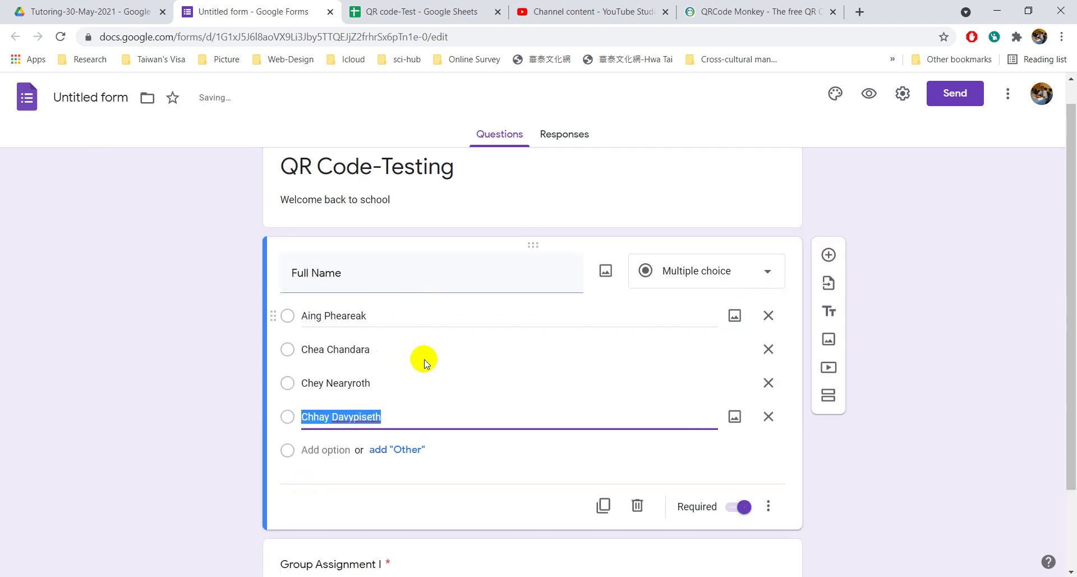
Add the image Q-3-5 from the Normal curve folder in 2-AEU [PhD & Master] on drive D to the Group Assignment I question.
scroll(435, 449, "down", 2)
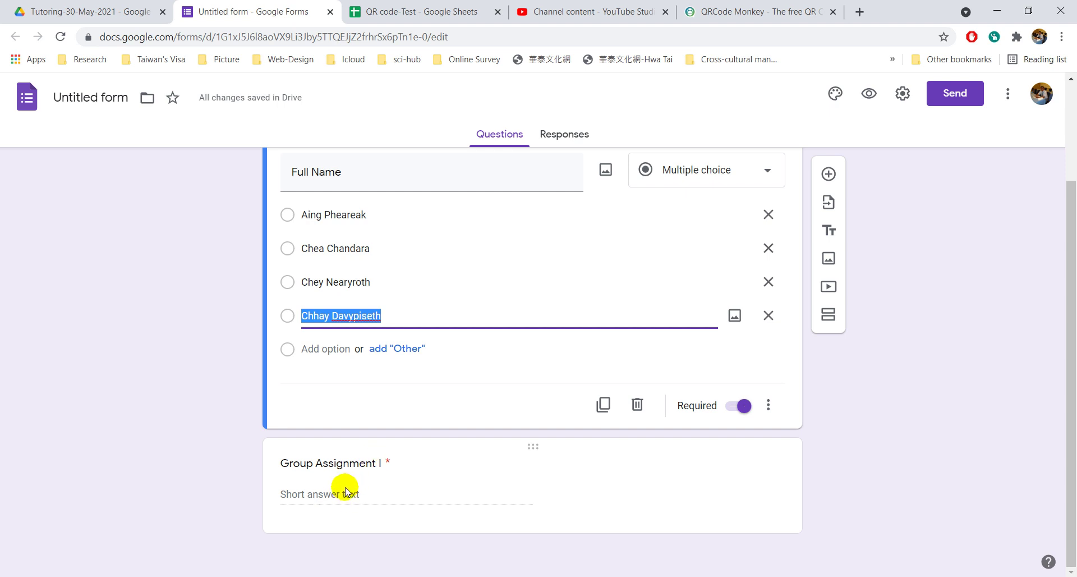
left_click(354, 462)
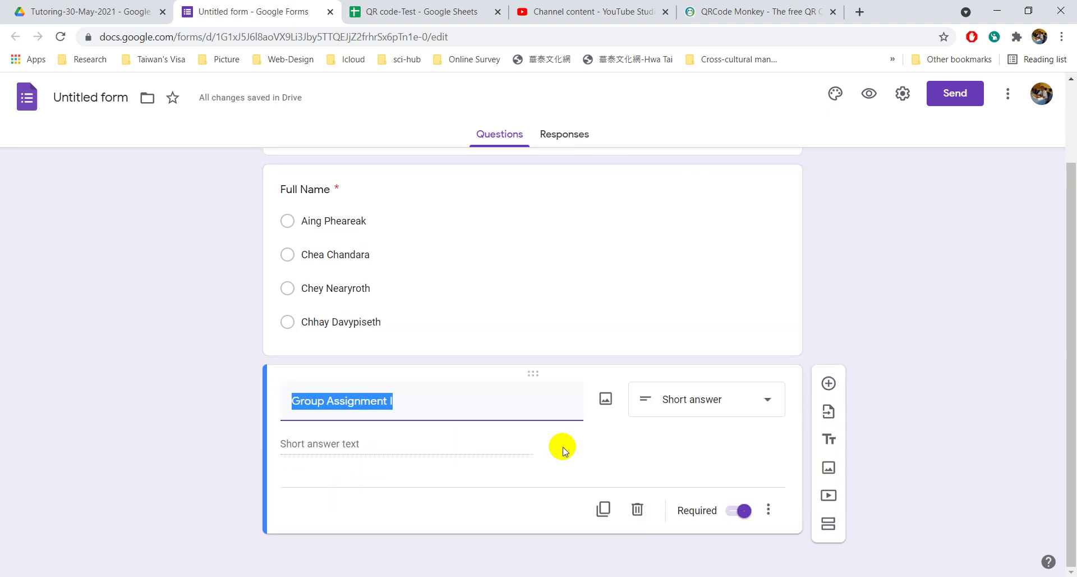
left_click(605, 398)
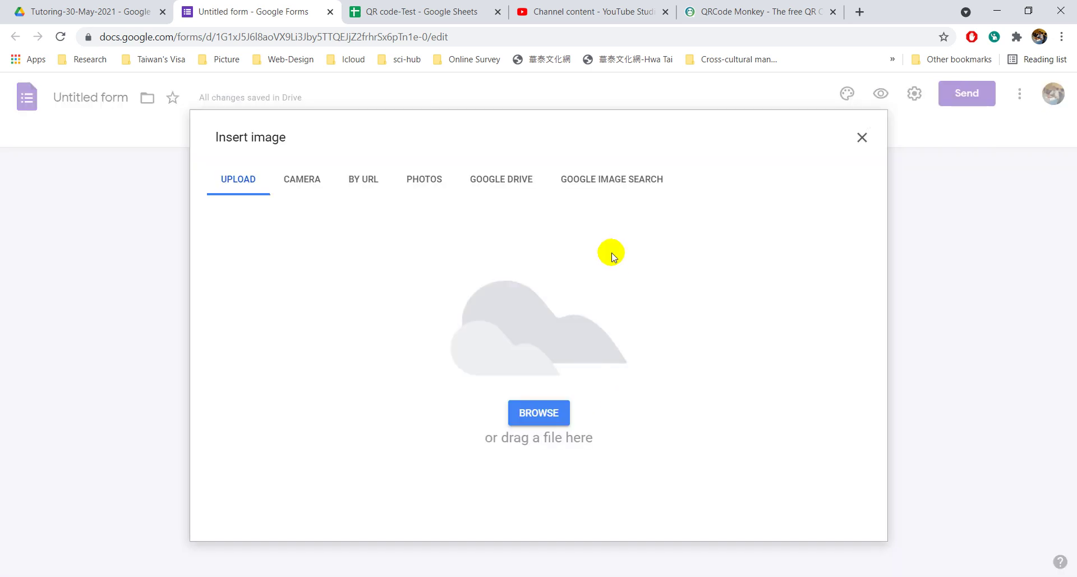
left_click(545, 413)
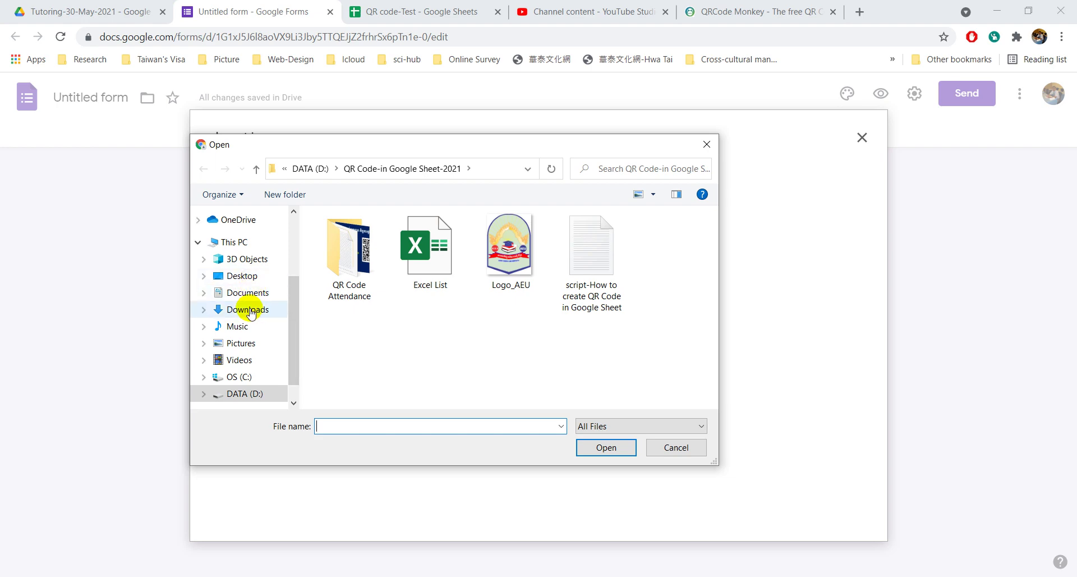
left_click(245, 393)
scroll(402, 242, "up", 6)
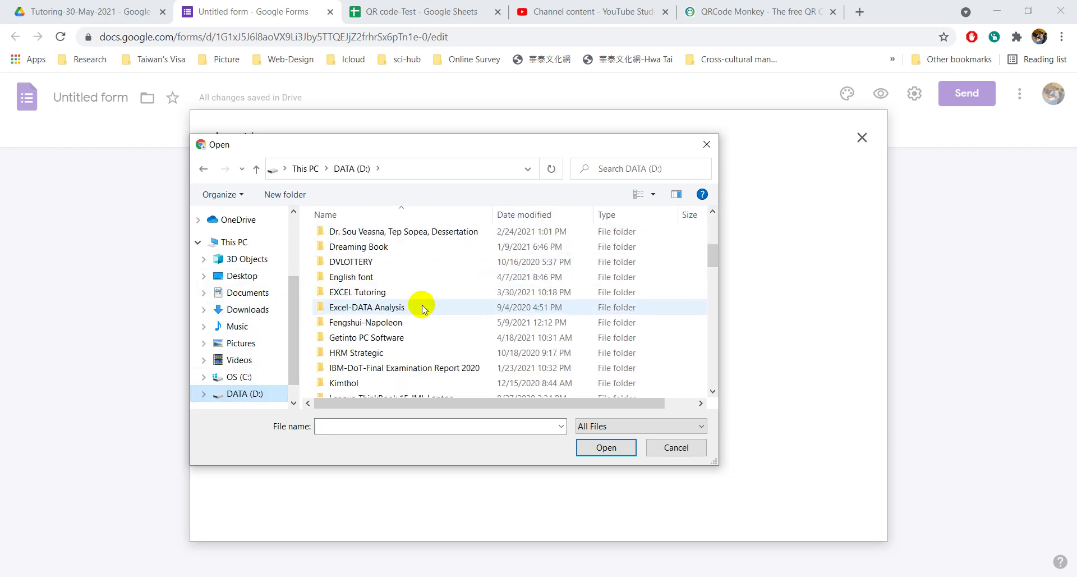
double_click(401, 247)
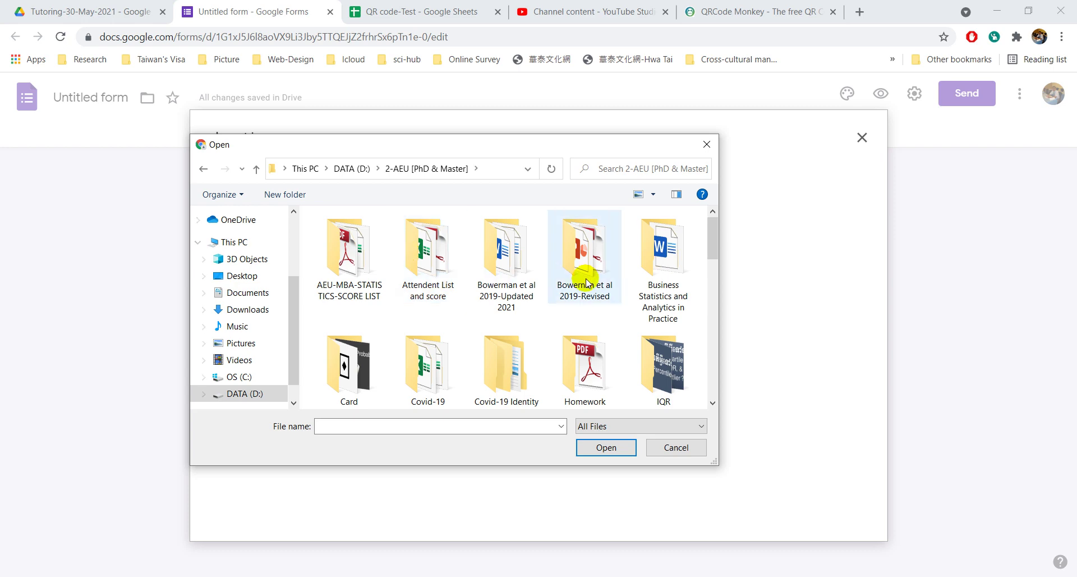
scroll(578, 263, "down", 5)
double_click(505, 253)
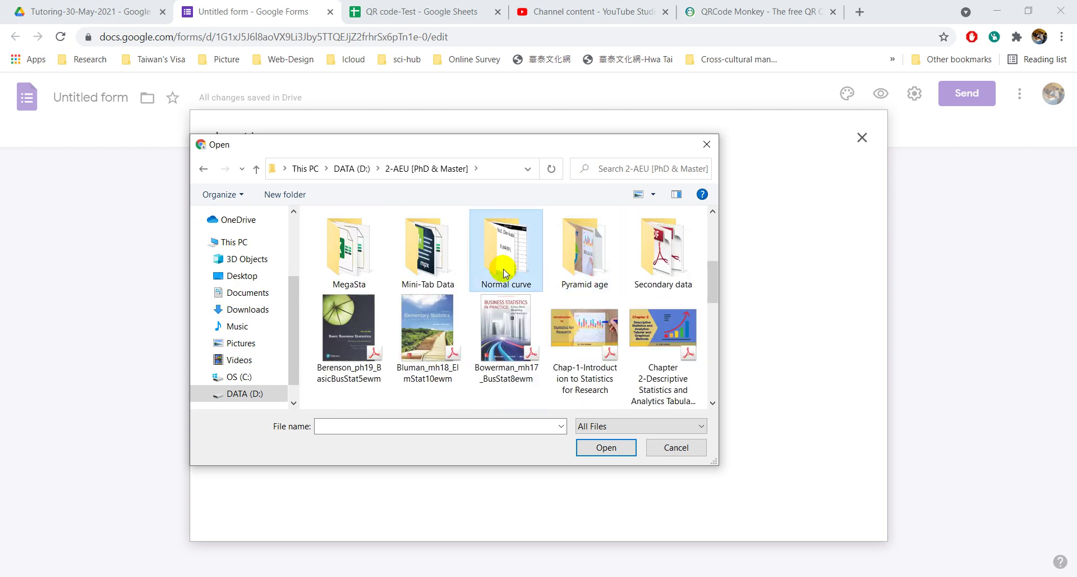
scroll(505, 335, "down", 5)
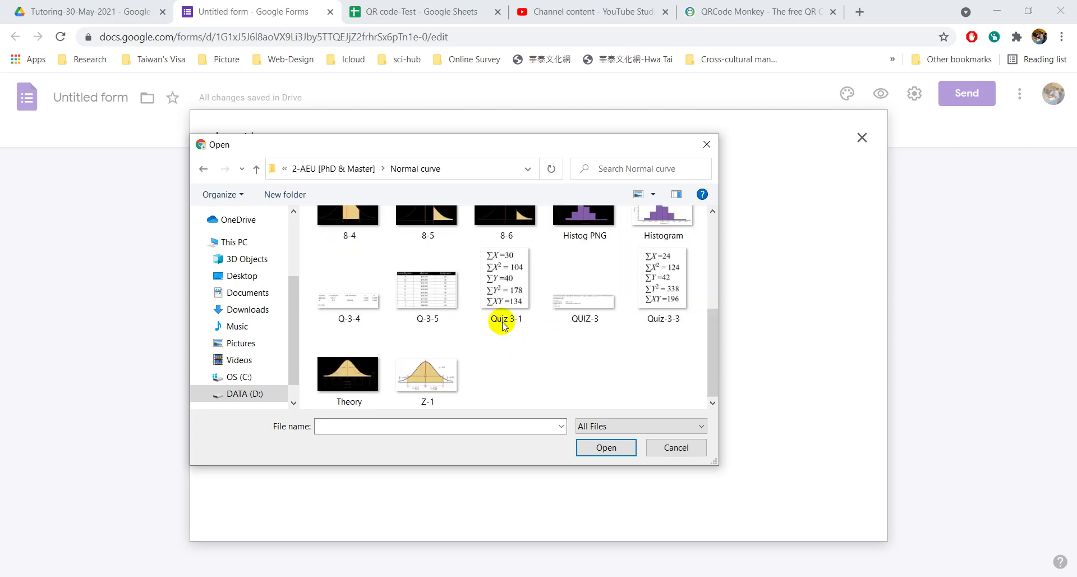
left_click(443, 299)
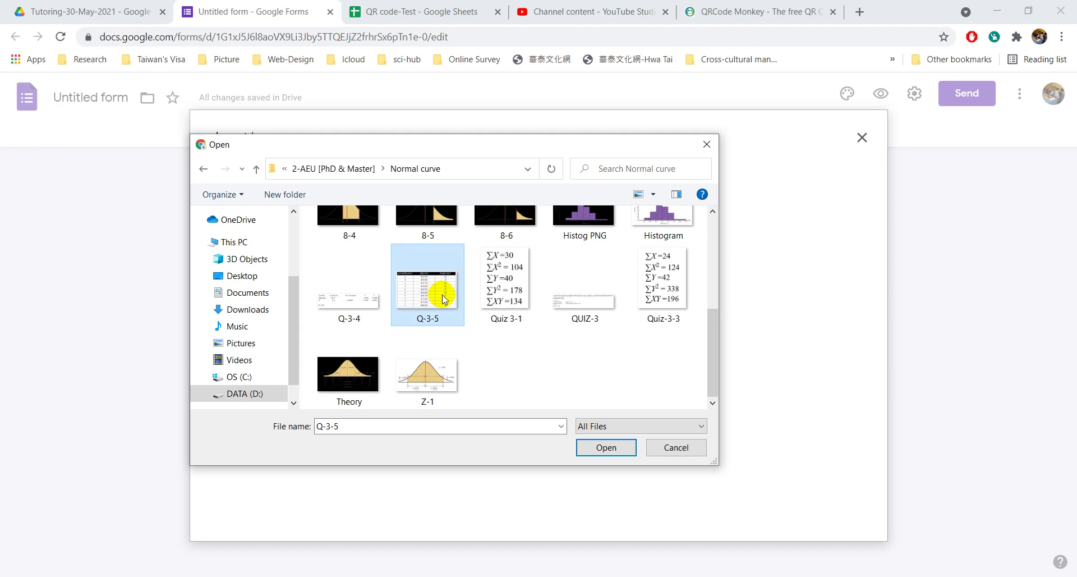
left_click(606, 447)
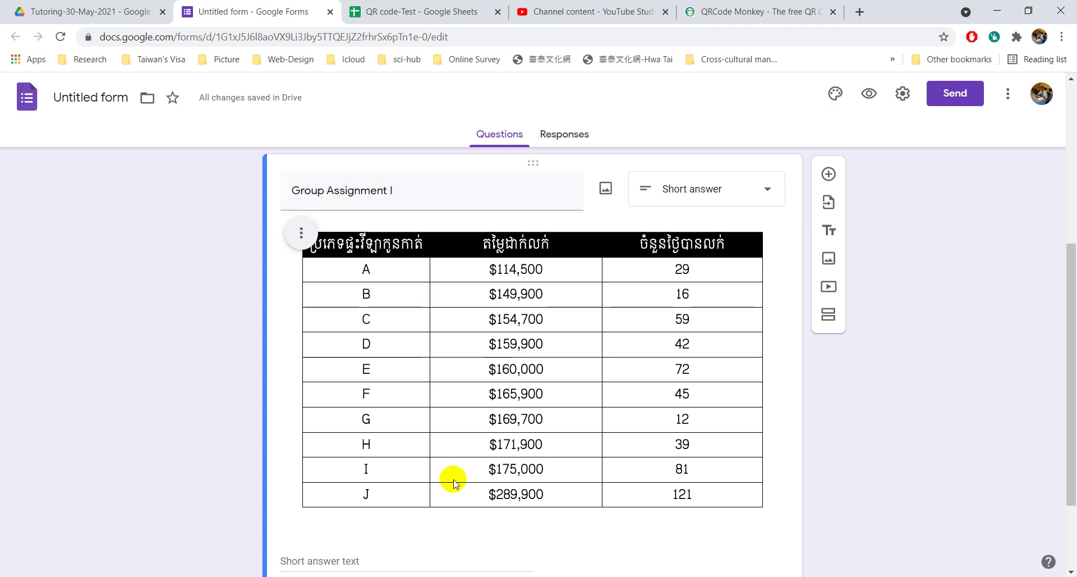
Change the Group Assignment I question's answer type to Paragraph.
scroll(443, 481, "down", 2)
scroll(370, 437, "up", 4)
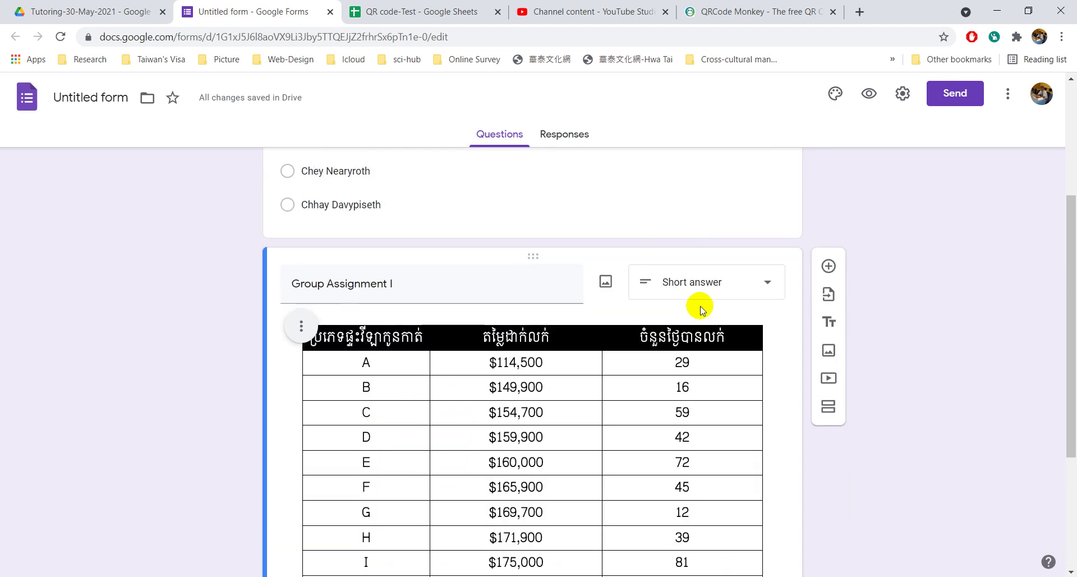
left_click(702, 284)
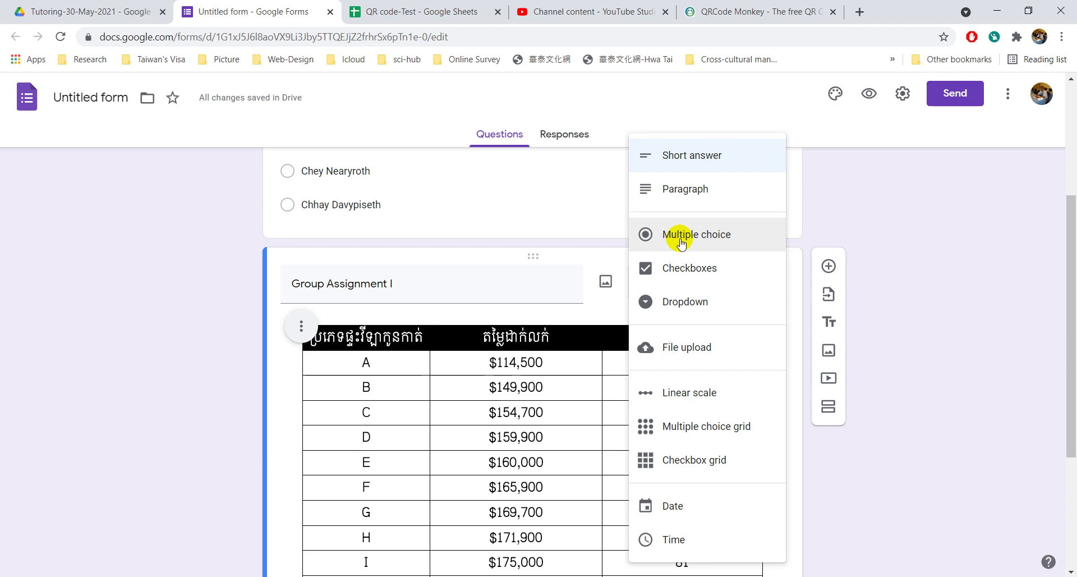
left_click(686, 191)
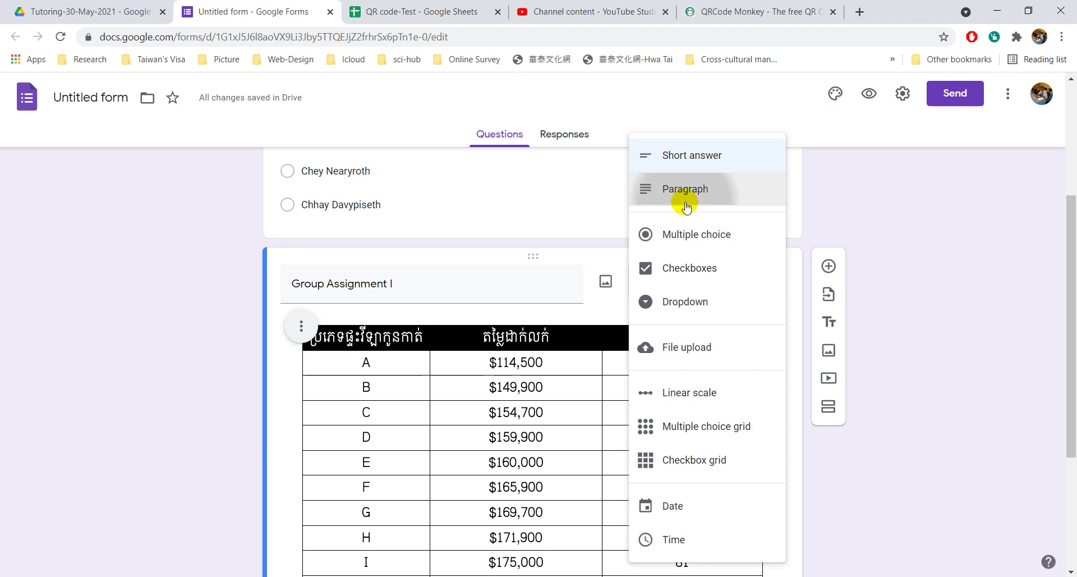
Extend the Group Assignment I question title to read "Group Assignment I: Please answer the following questions".
left_click(441, 279)
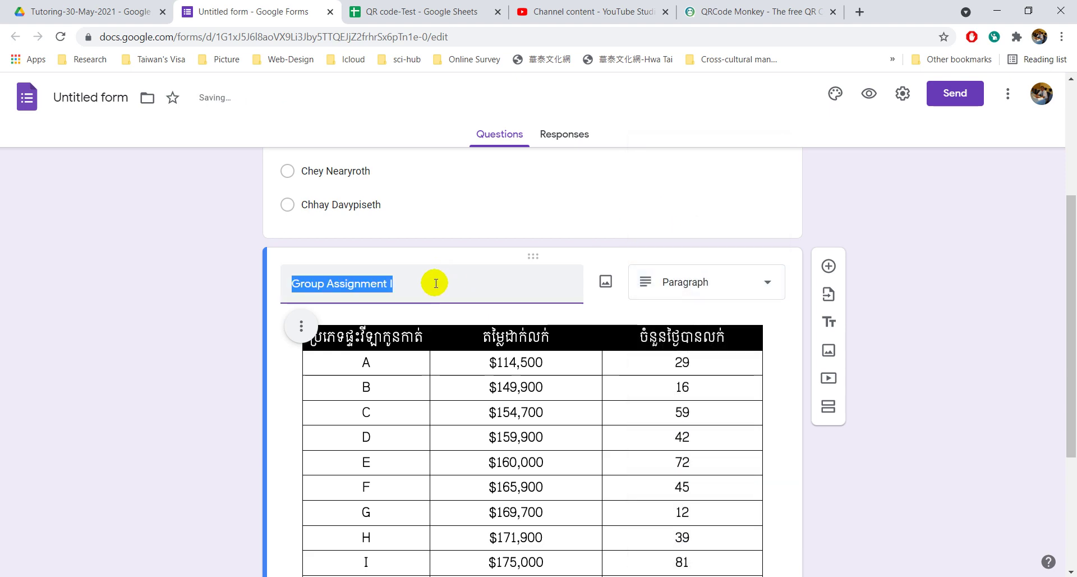
left_click(435, 283)
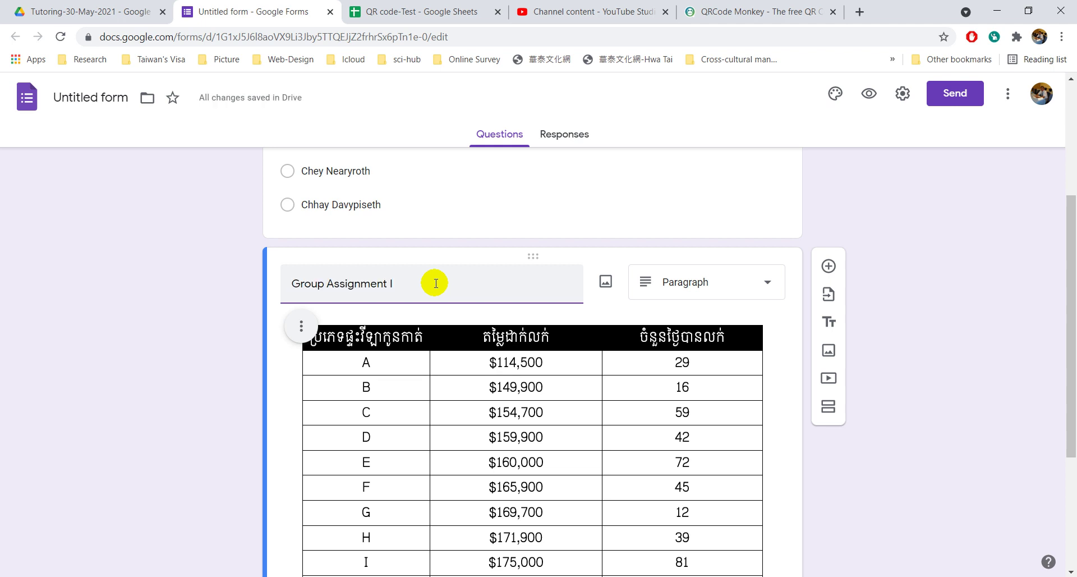
type(": Please answer the")
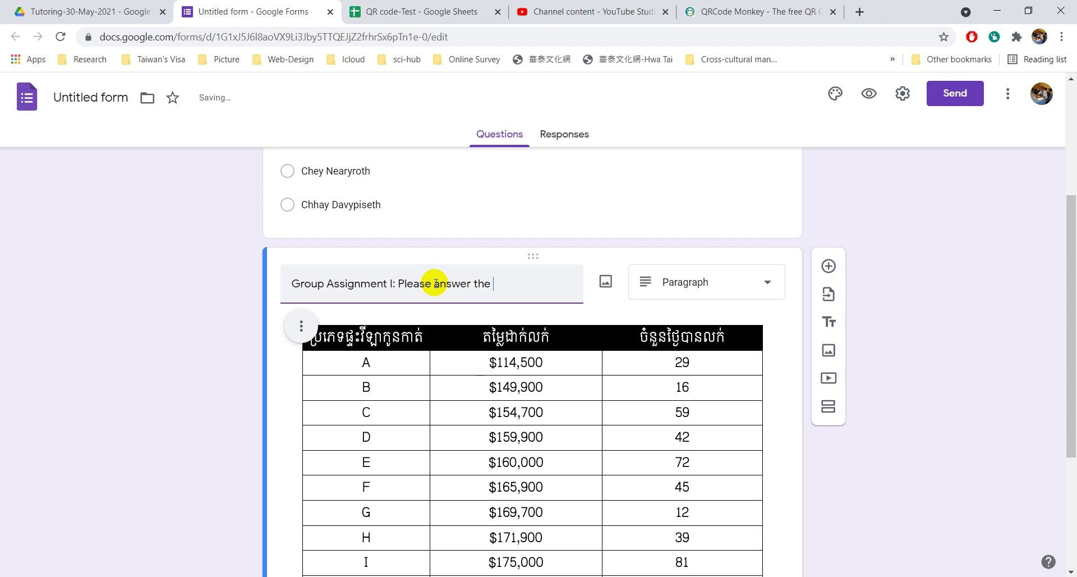
type("following Q")
key("BackSpace")
key("BackSpace")
key("BackSpace")
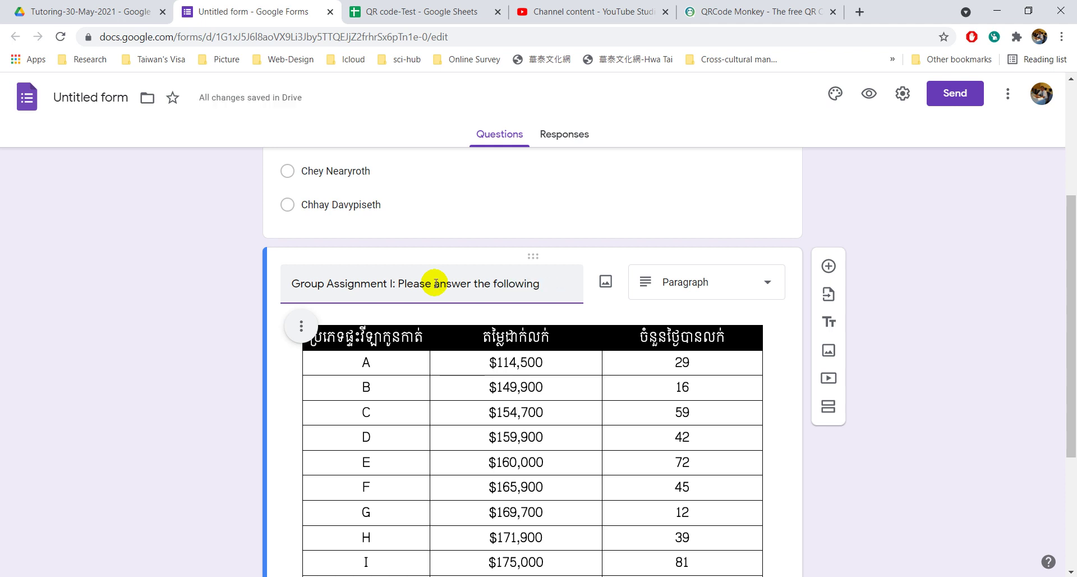
type("q")
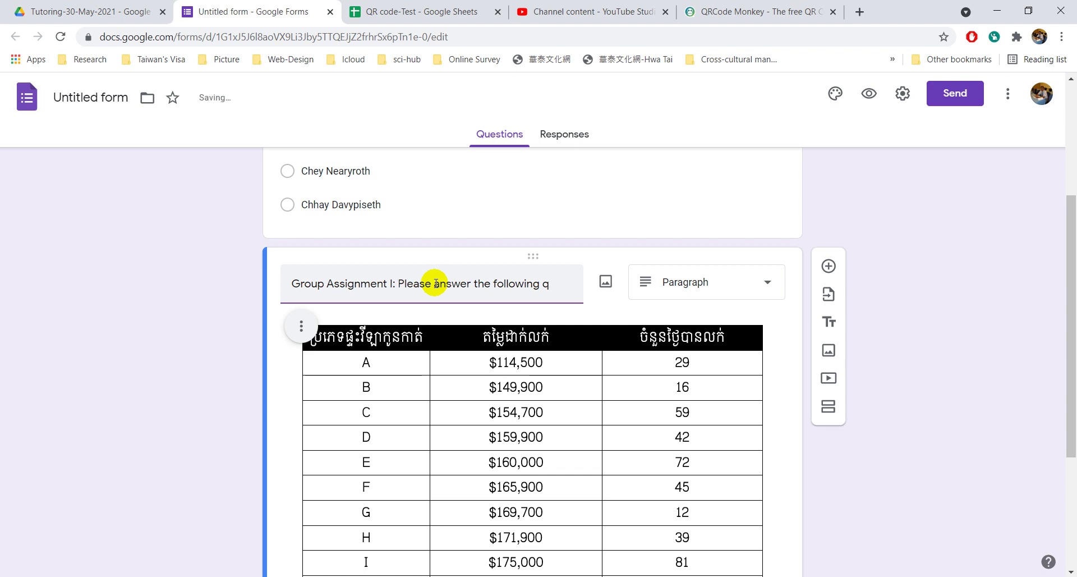
type("uestions")
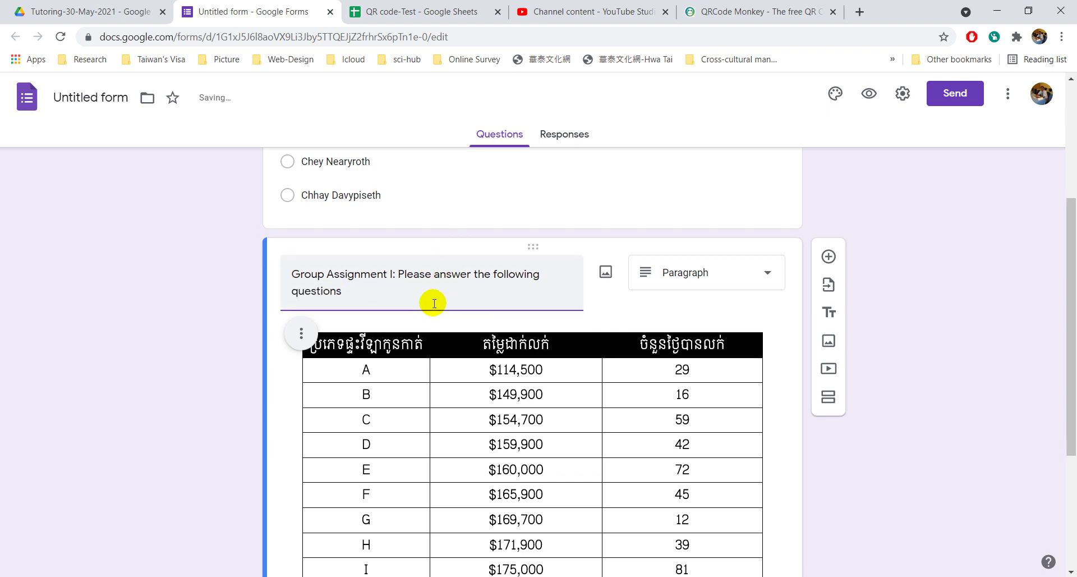
scroll(433, 301, "down", 5)
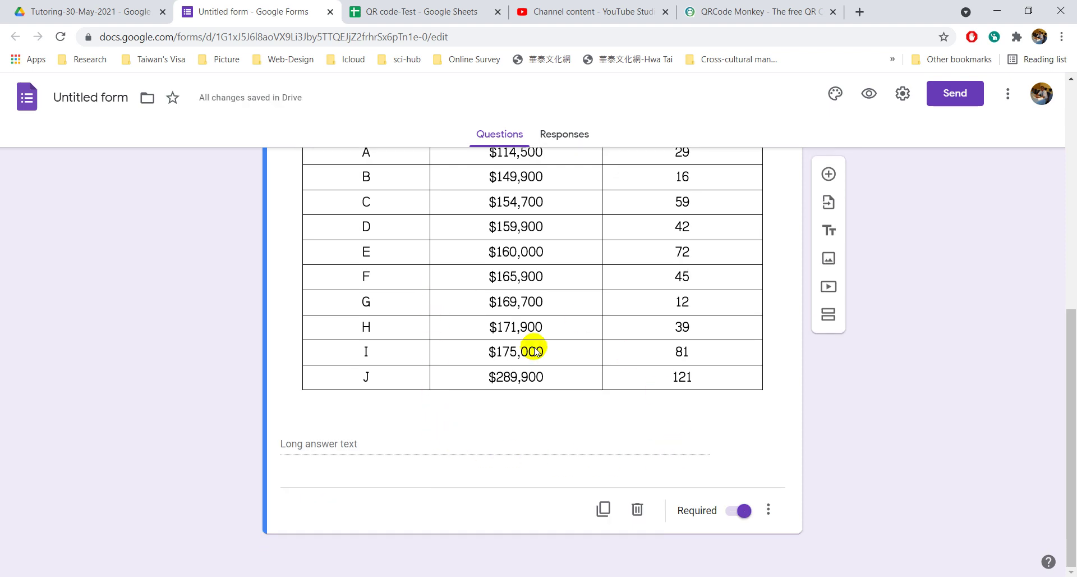
scroll(611, 402, "up", 7)
scroll(612, 403, "up", 2)
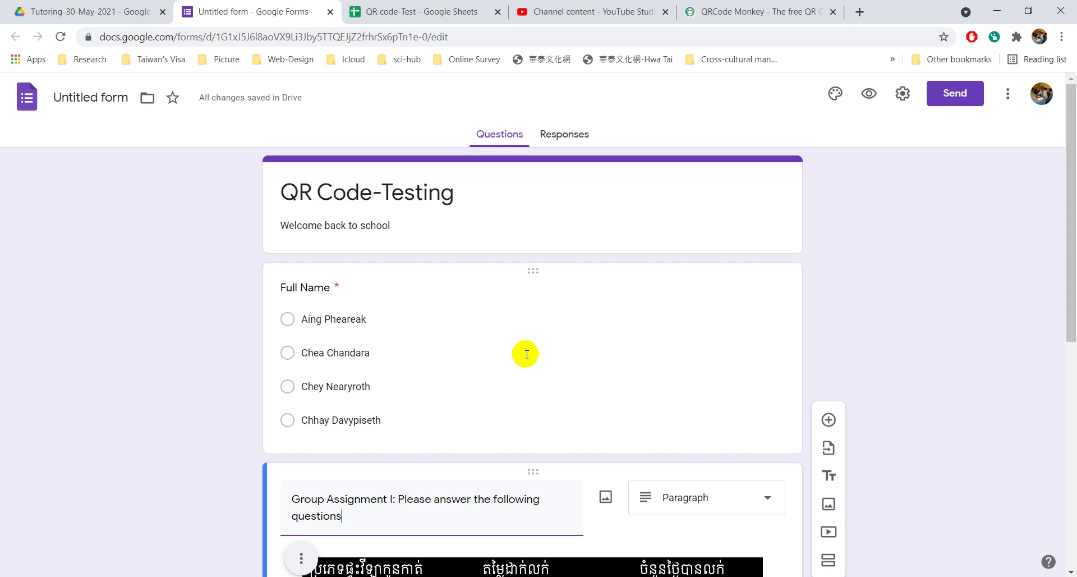
In the form's general settings, enable Collect emails and Limit to 1 response.
scroll(527, 354, "down", 2)
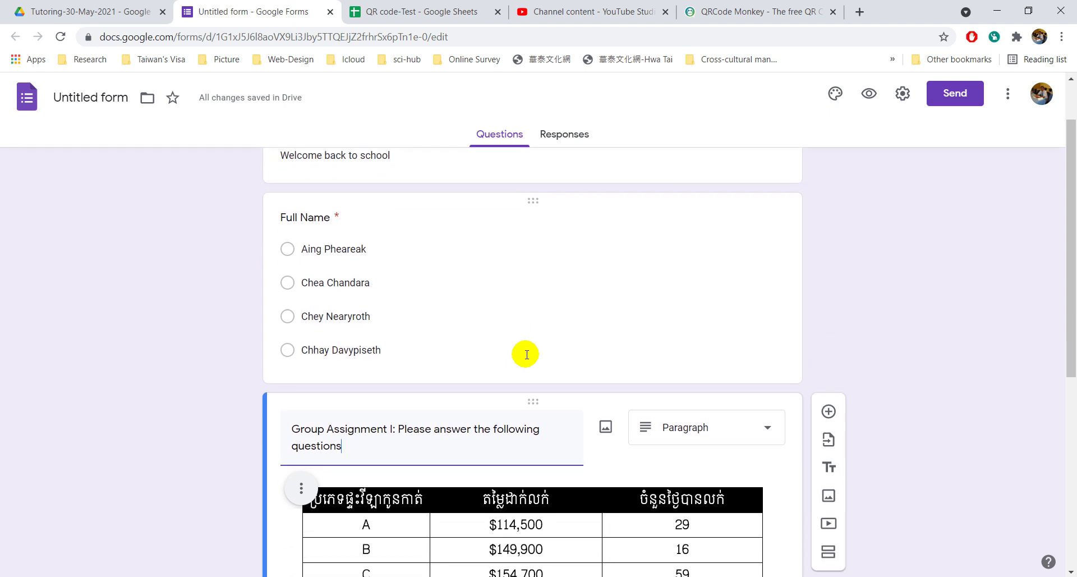
scroll(527, 354, "down", 2)
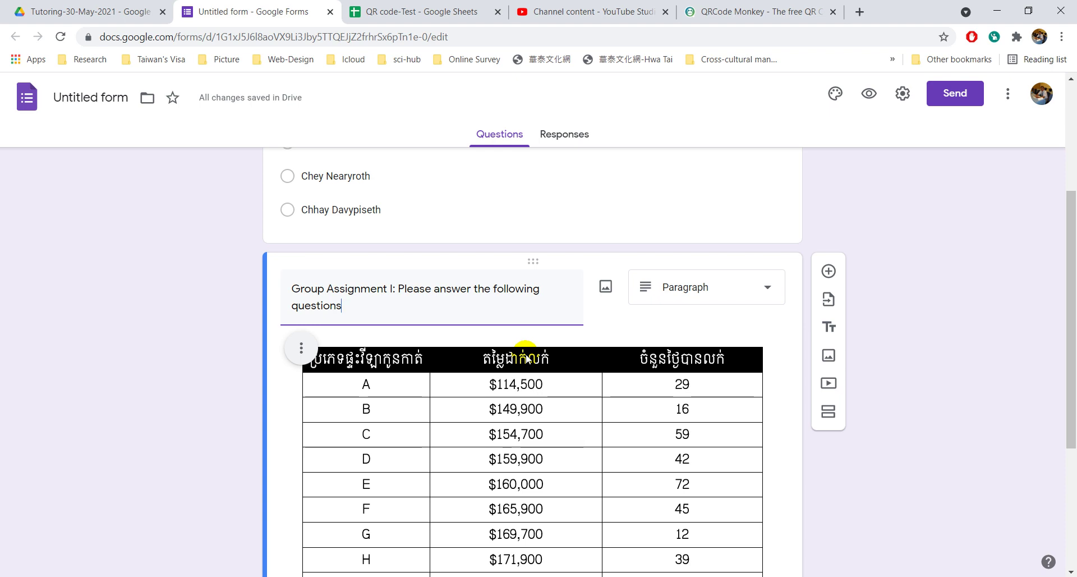
scroll(527, 354, "up", 2)
scroll(527, 354, "up", 2)
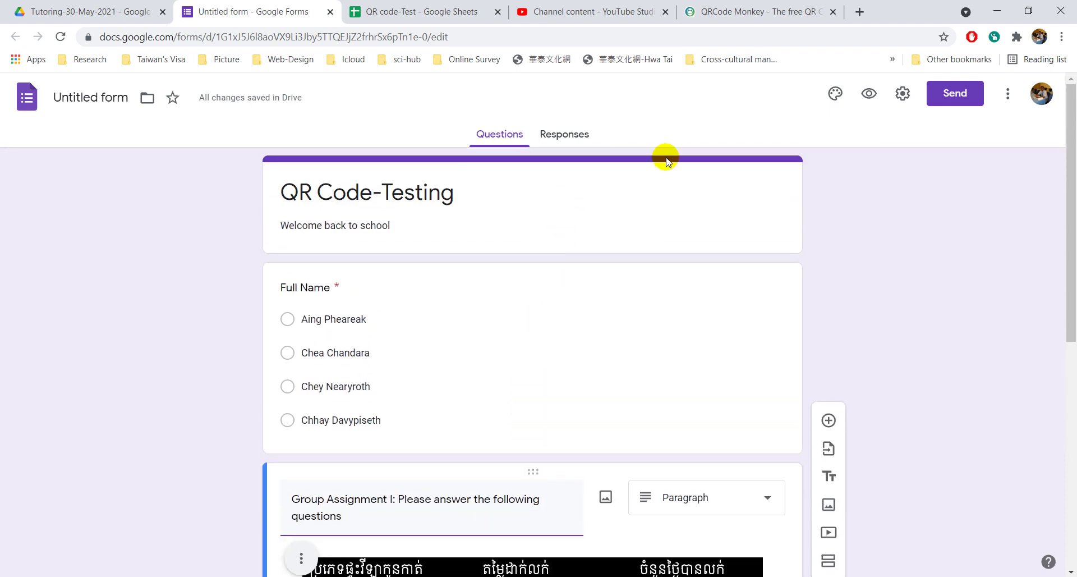
left_click(899, 97)
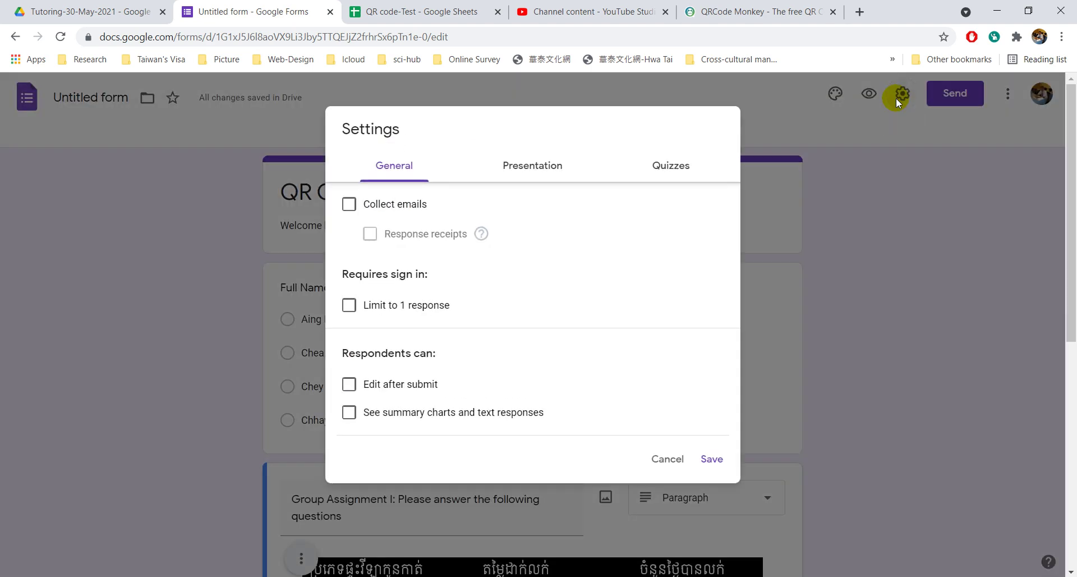
left_click(350, 207)
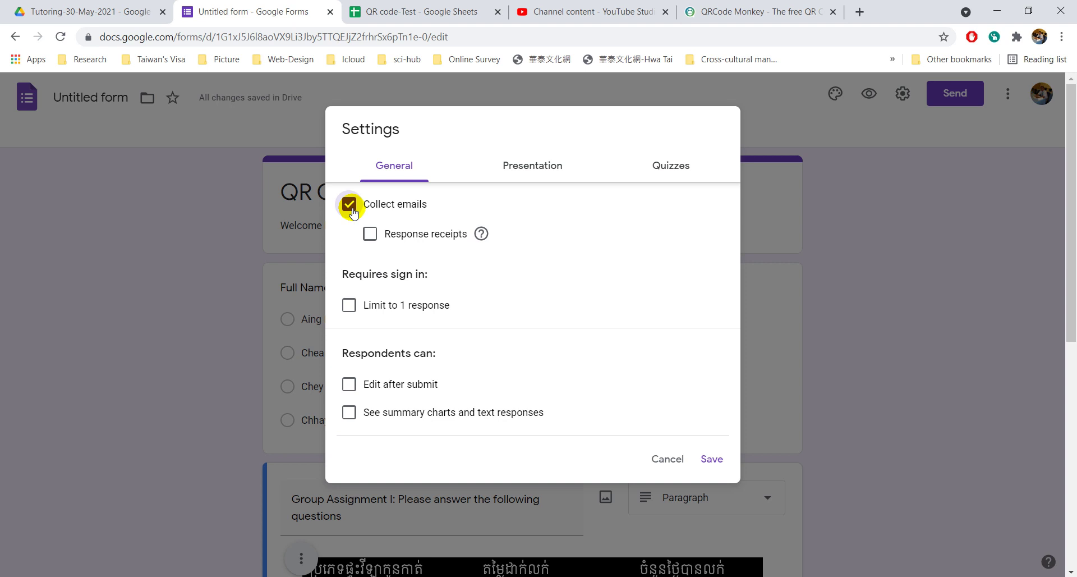
left_click(351, 307)
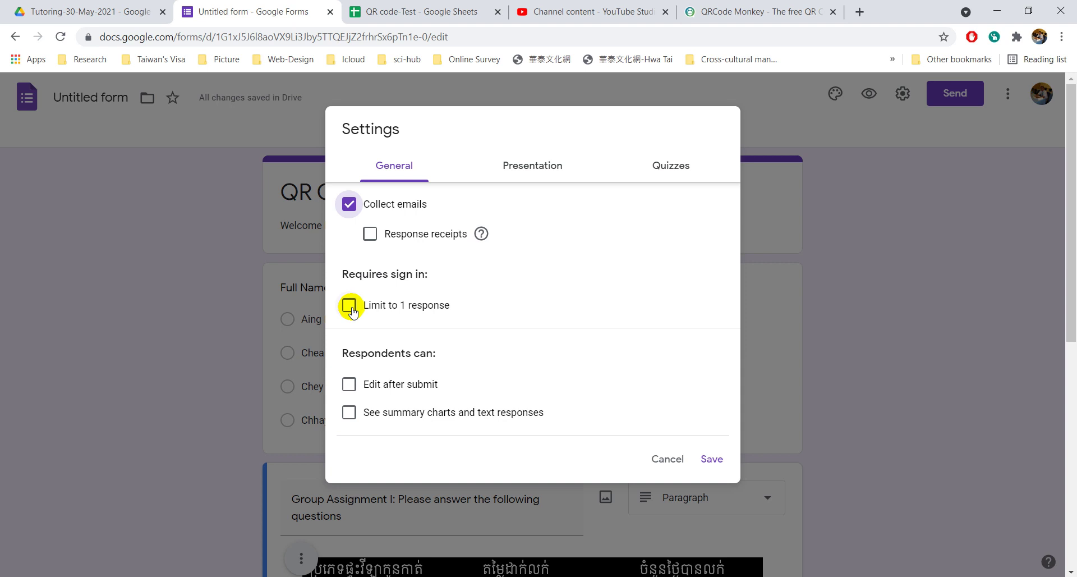
left_click(352, 309)
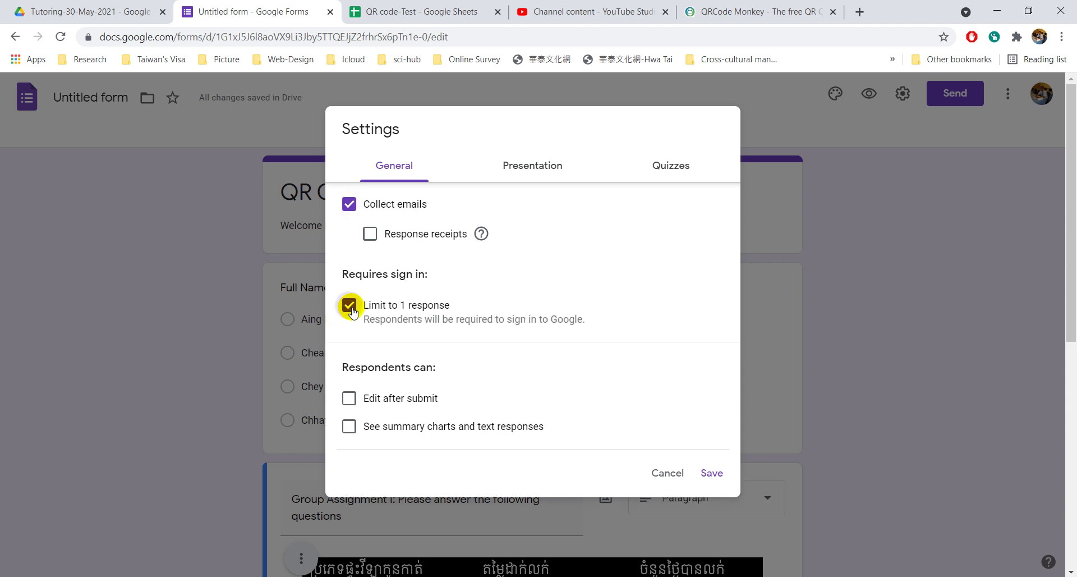
Make the form a quiz in its settings and save the settings.
left_click(673, 166)
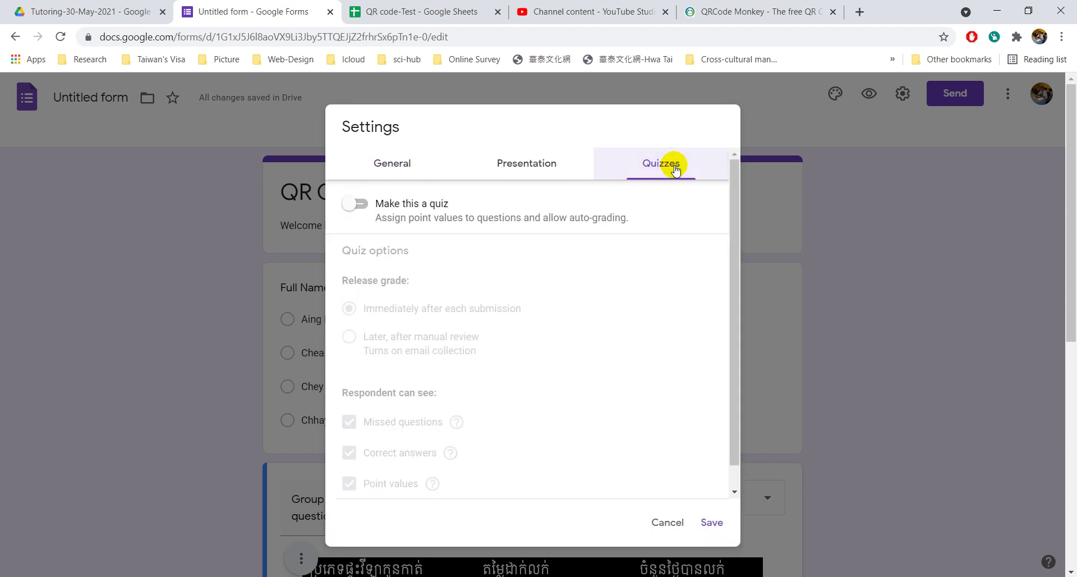
left_click(362, 206)
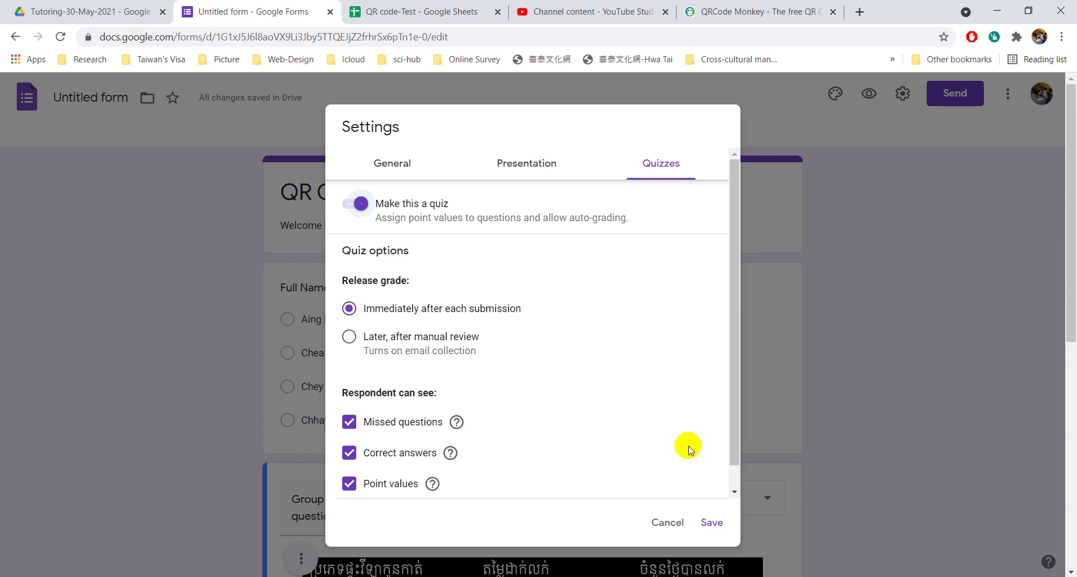
left_click(712, 523)
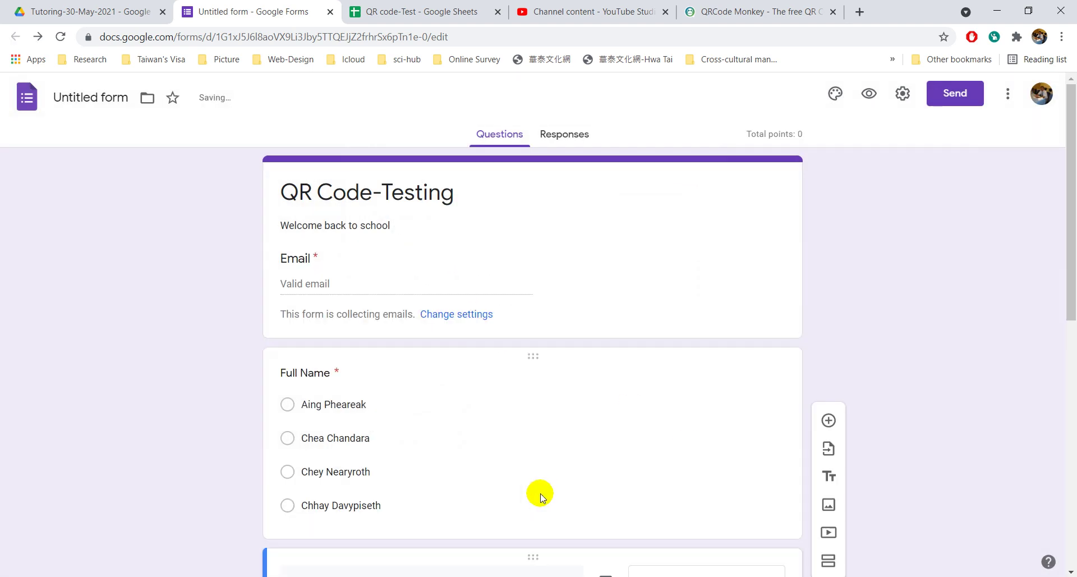
Assign 10 points to the Group Assignment I question in its answer key.
scroll(541, 493, "down", 9)
scroll(540, 493, "up", 7)
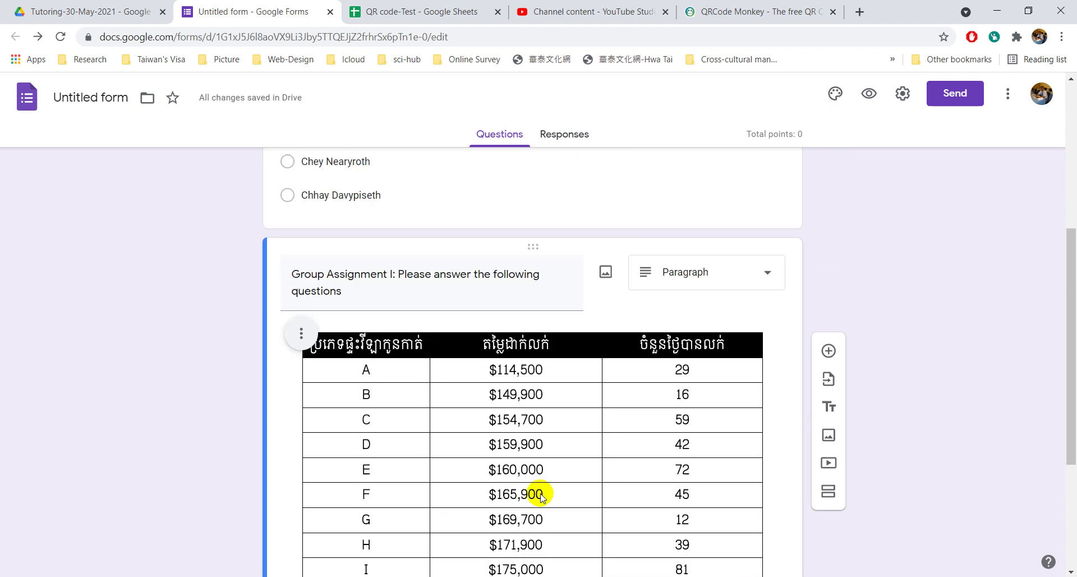
scroll(469, 386, "up", 2)
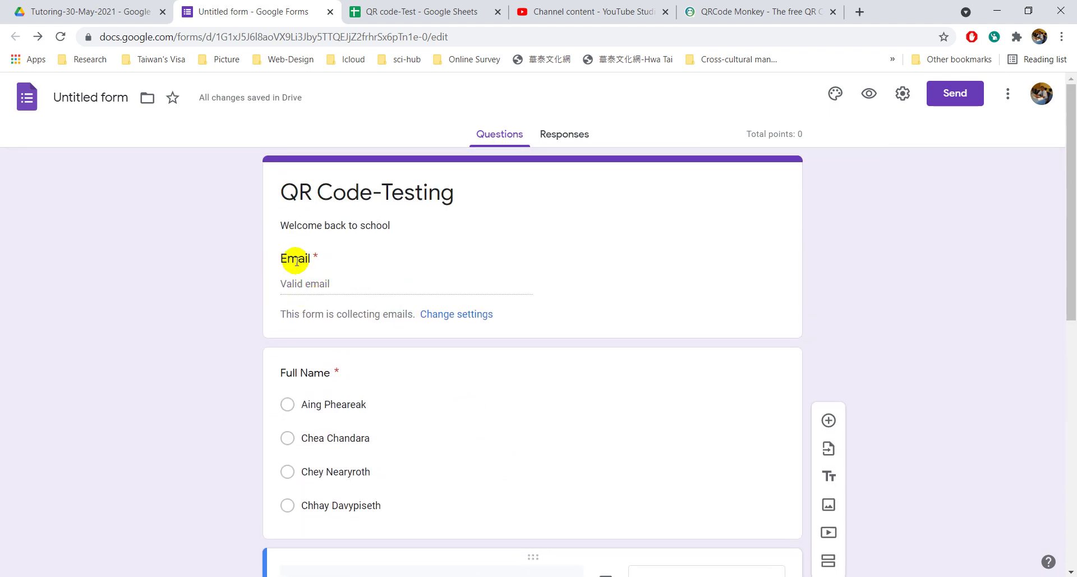
scroll(295, 260, "down", 5)
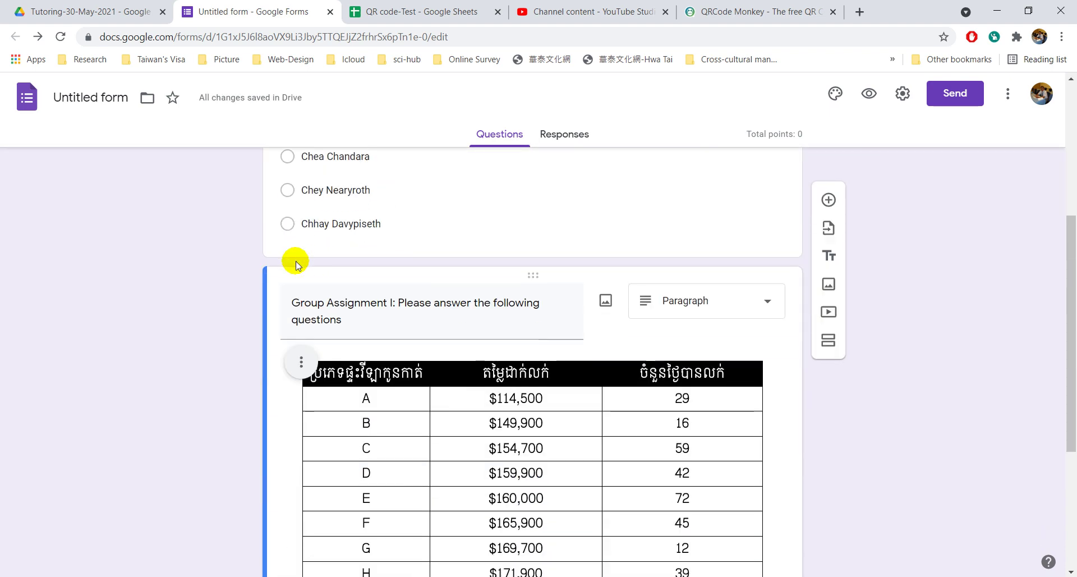
scroll(295, 261, "down", 3)
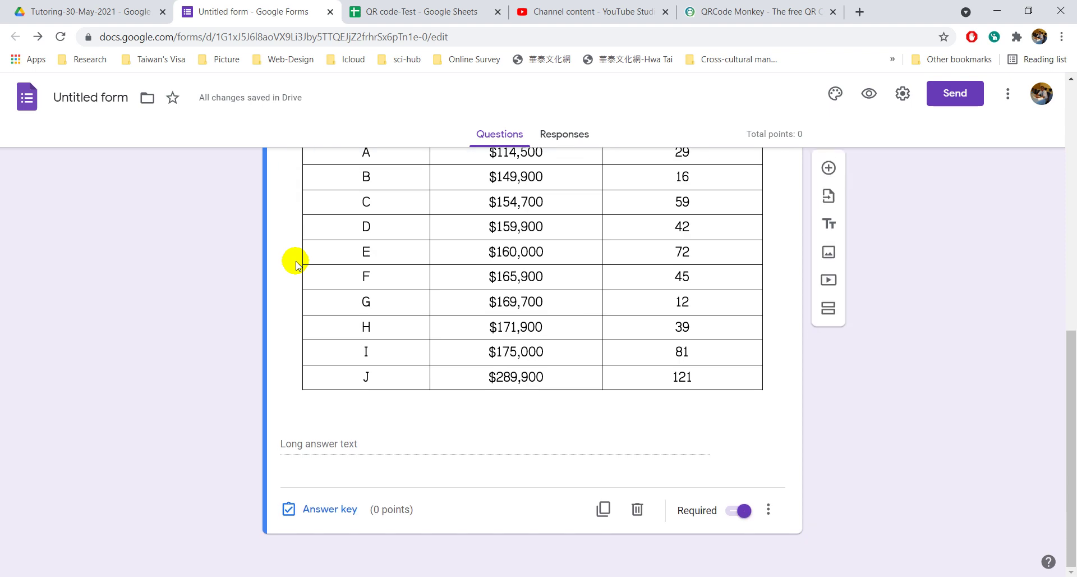
left_click(339, 512)
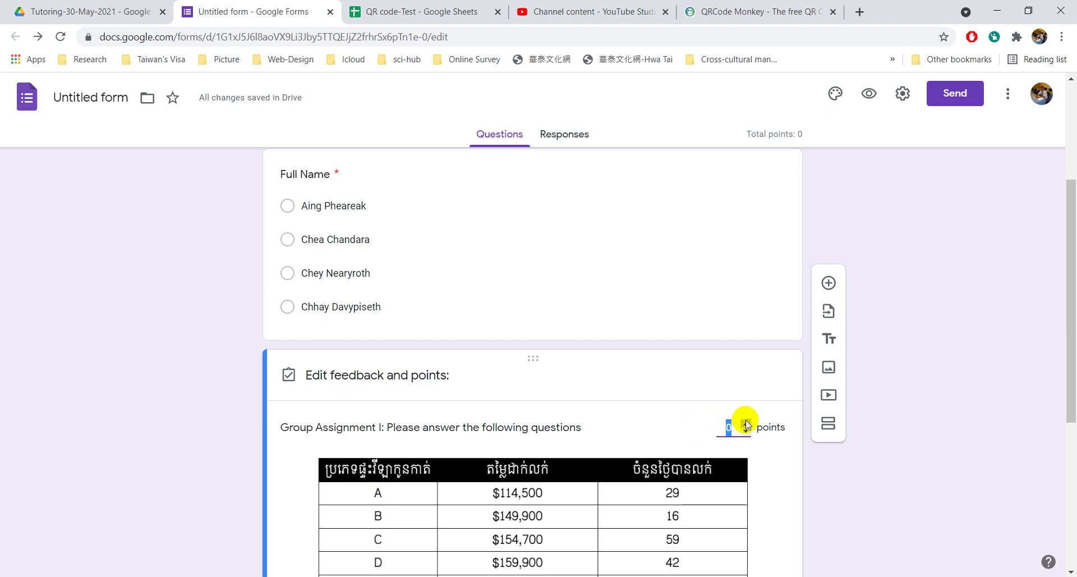
type("10")
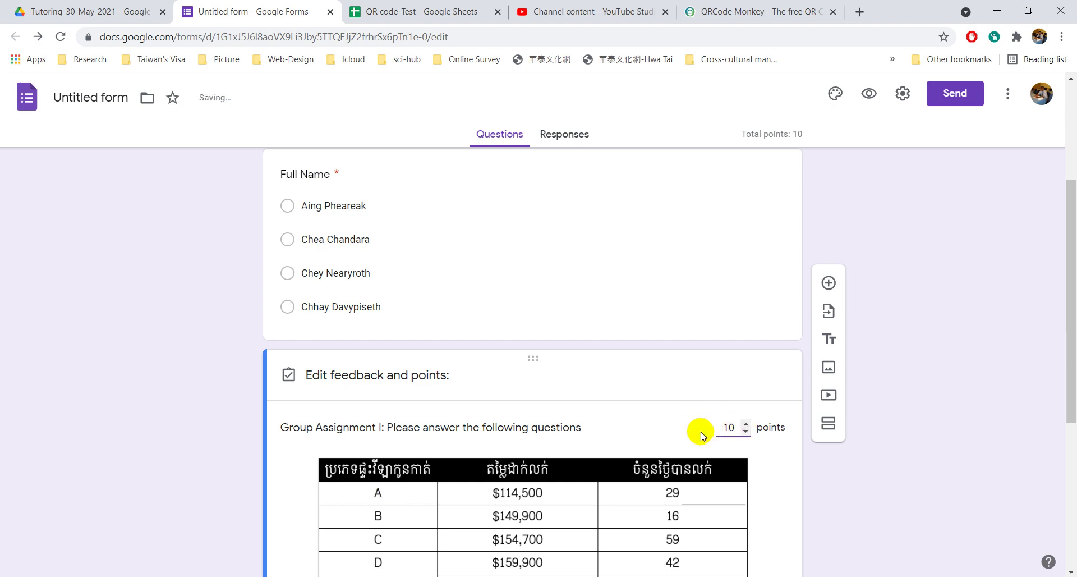
scroll(603, 442, "down", 1)
scroll(603, 440, "down", 5)
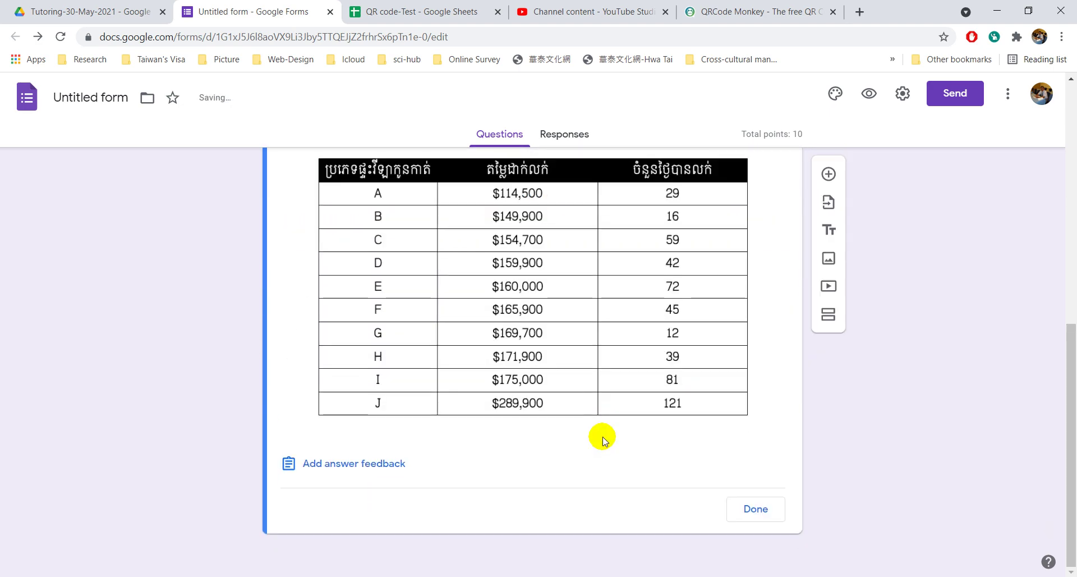
left_click(757, 511)
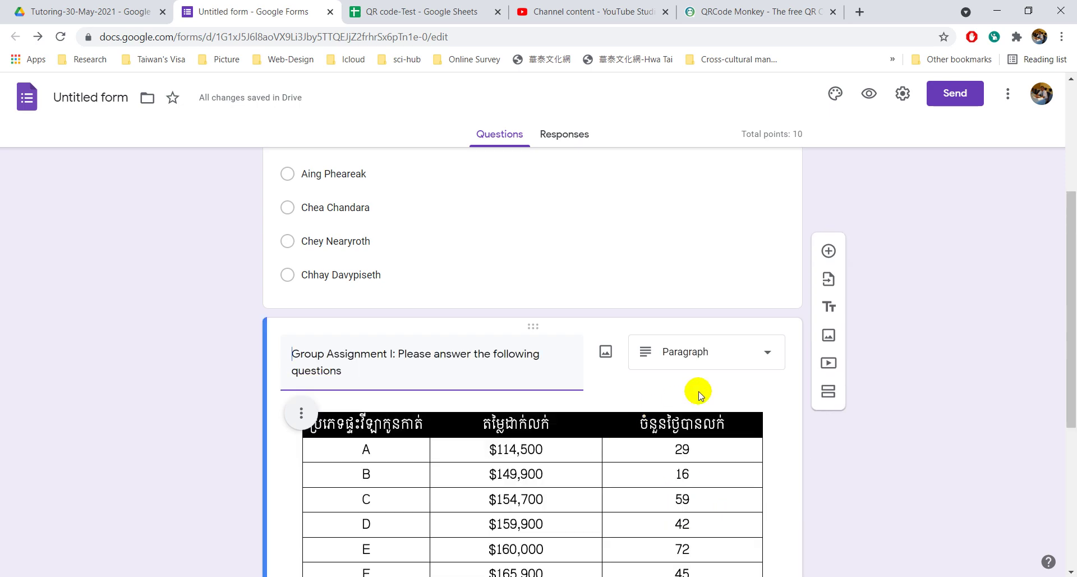
Add a question titled "Multiple Choice" below Group Assignment I and set its answer type to Multiple choice.
scroll(785, 314, "down", 1)
left_click(829, 181)
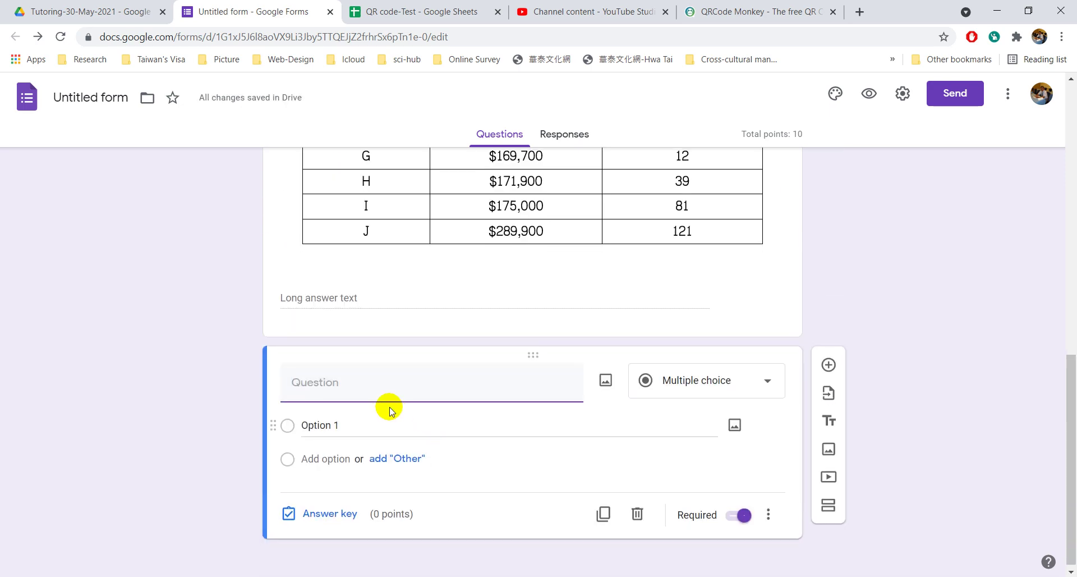
type("M")
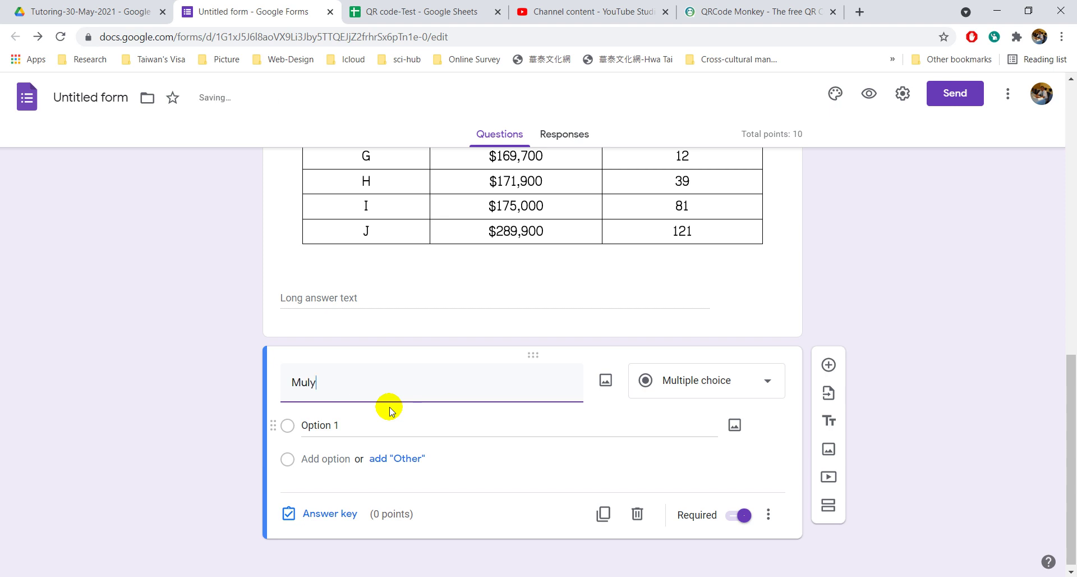
type("ultiple Choice")
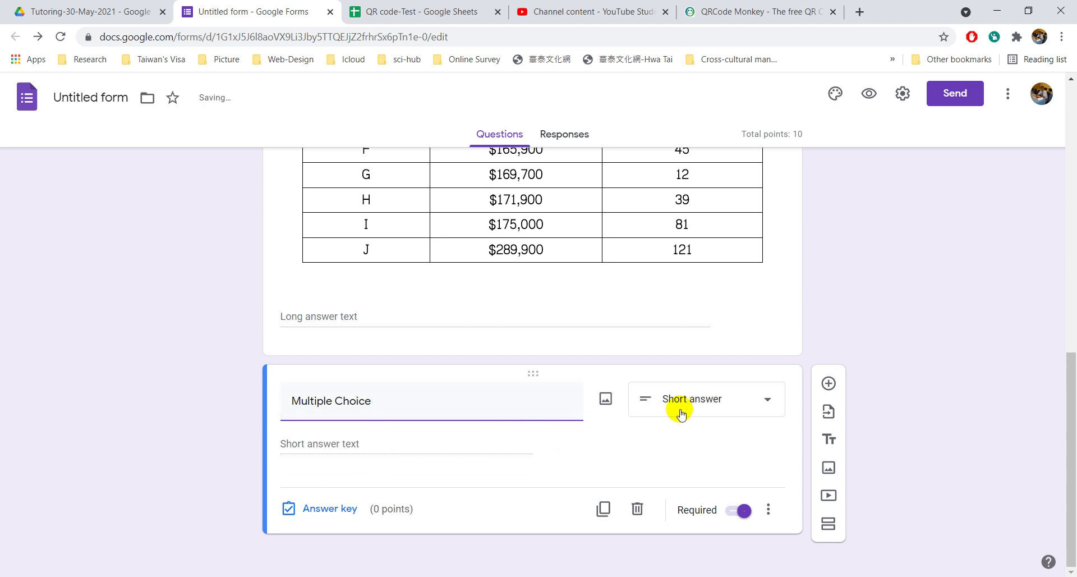
left_click(684, 411)
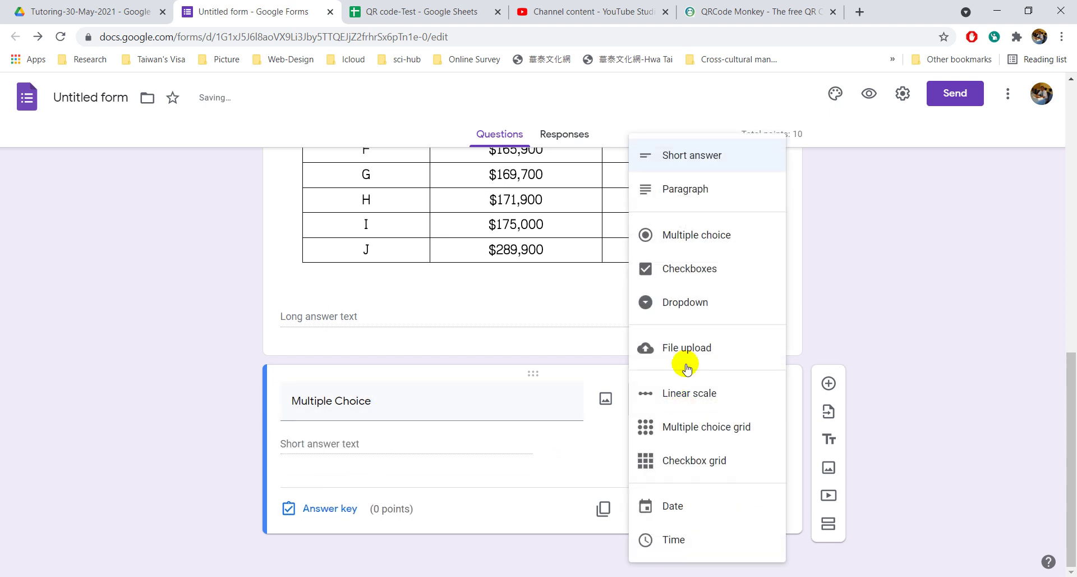
left_click(695, 240)
Enter TRUE and FALSE as the two options of the Multiple Choice question.
left_click(344, 444)
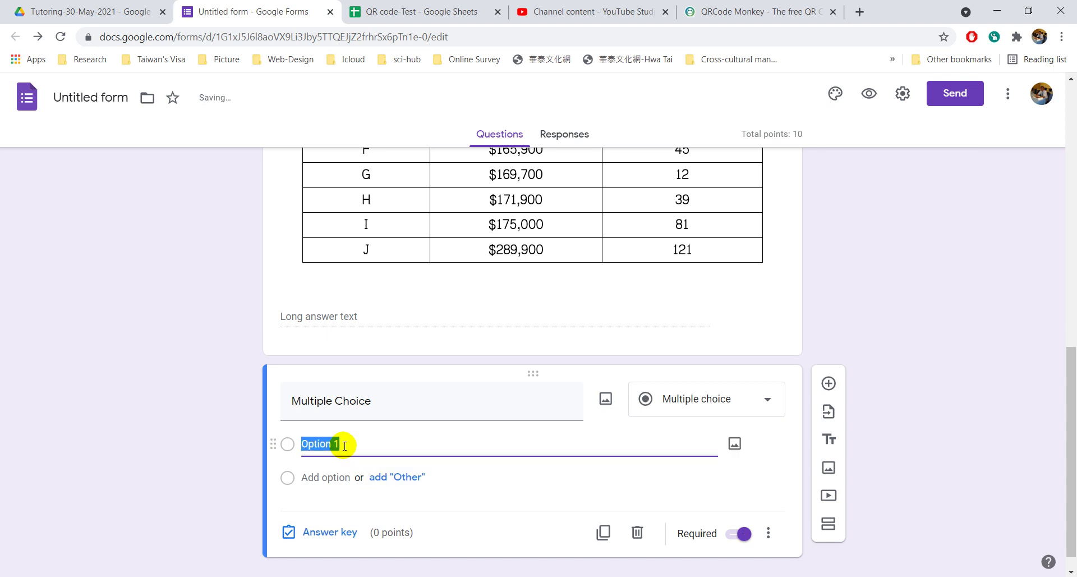
type("TRUE")
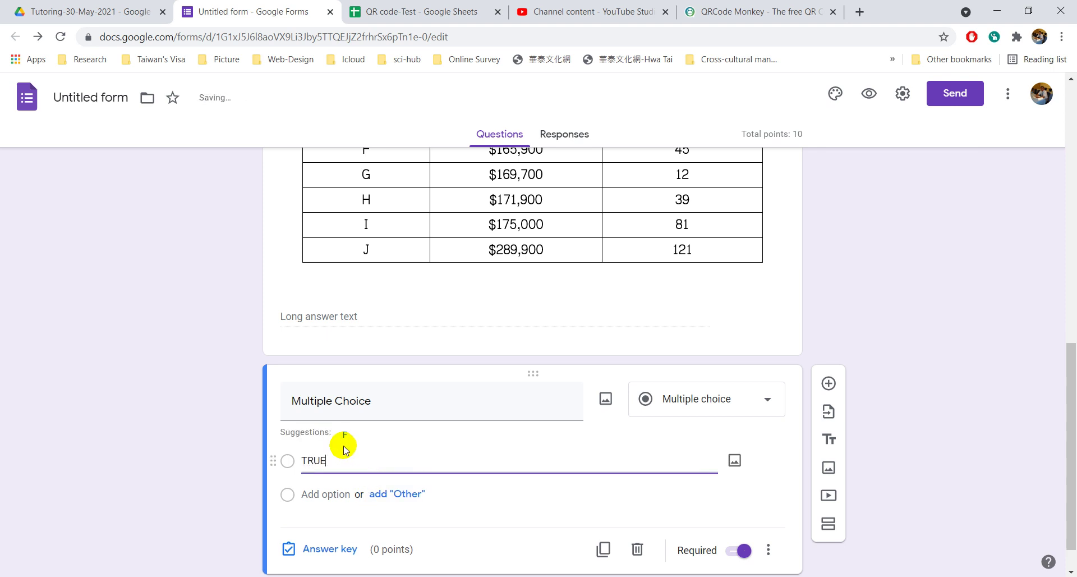
left_click(331, 495)
type("False")
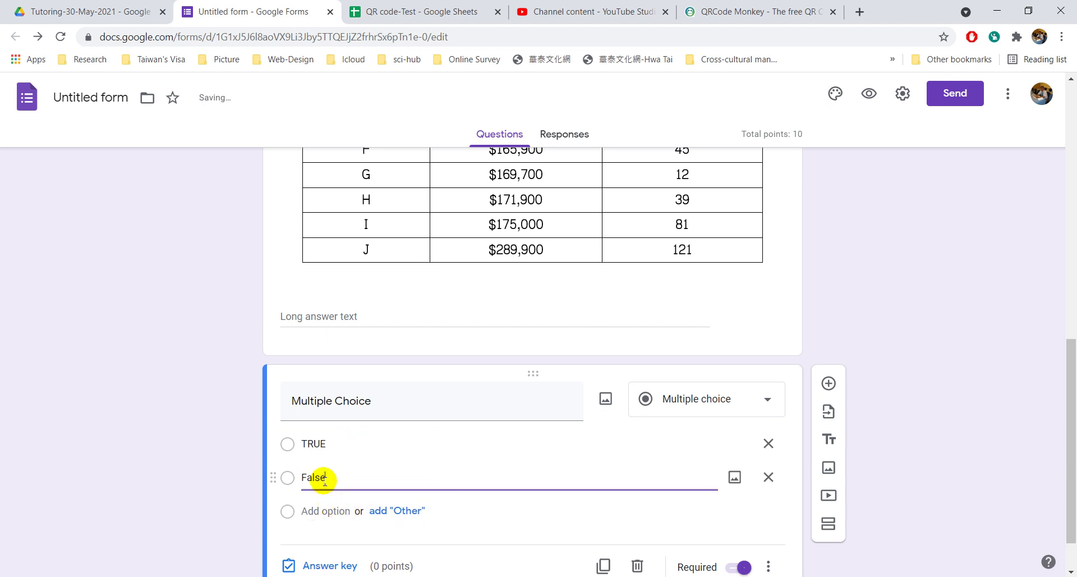
key("BackSpace")
key("BackSpace")
key("BackSpace")
type("A")
In the Multiple Choice question's answer key, mark TRUE as the correct answer and assign 5 points.
scroll(411, 482, "down", 1)
left_click(331, 519)
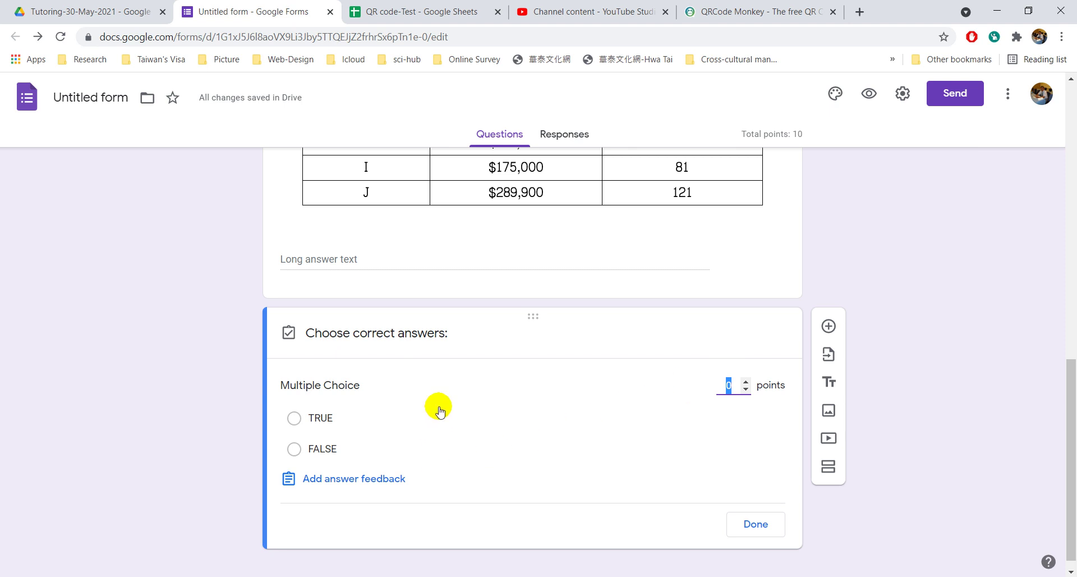
left_click(294, 418)
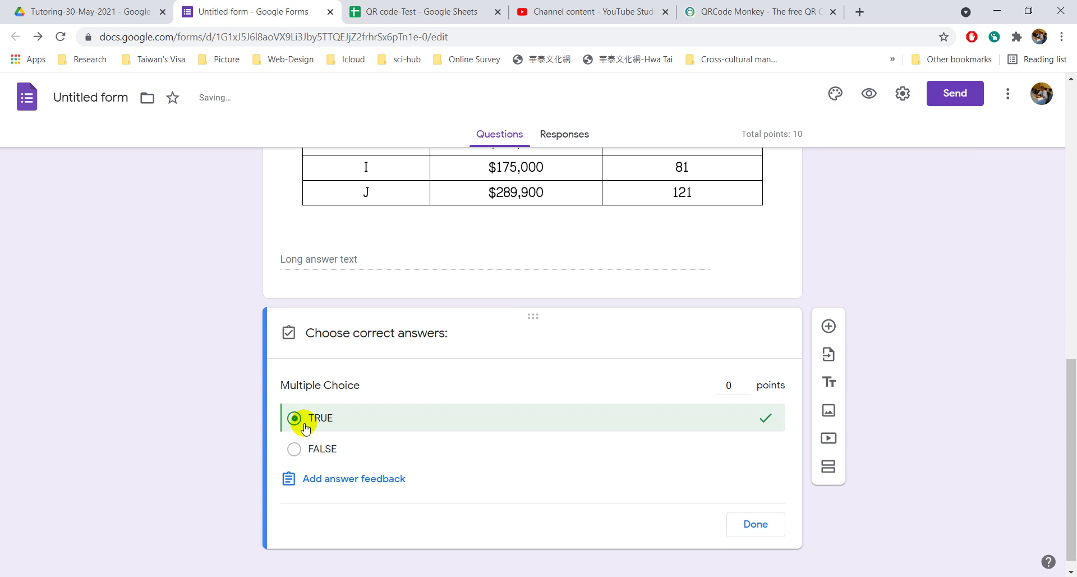
left_click(725, 385)
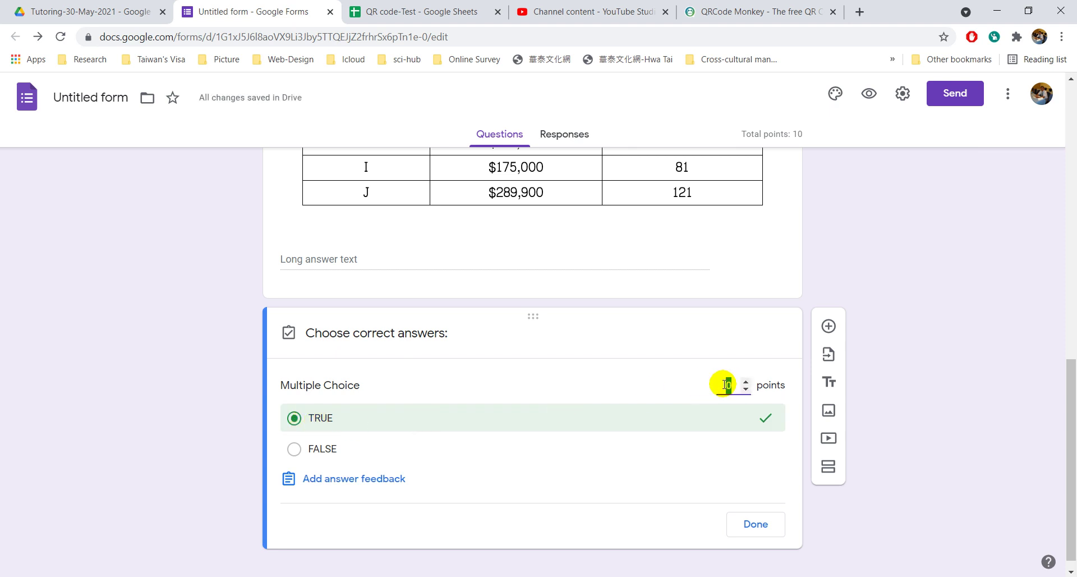
type("50")
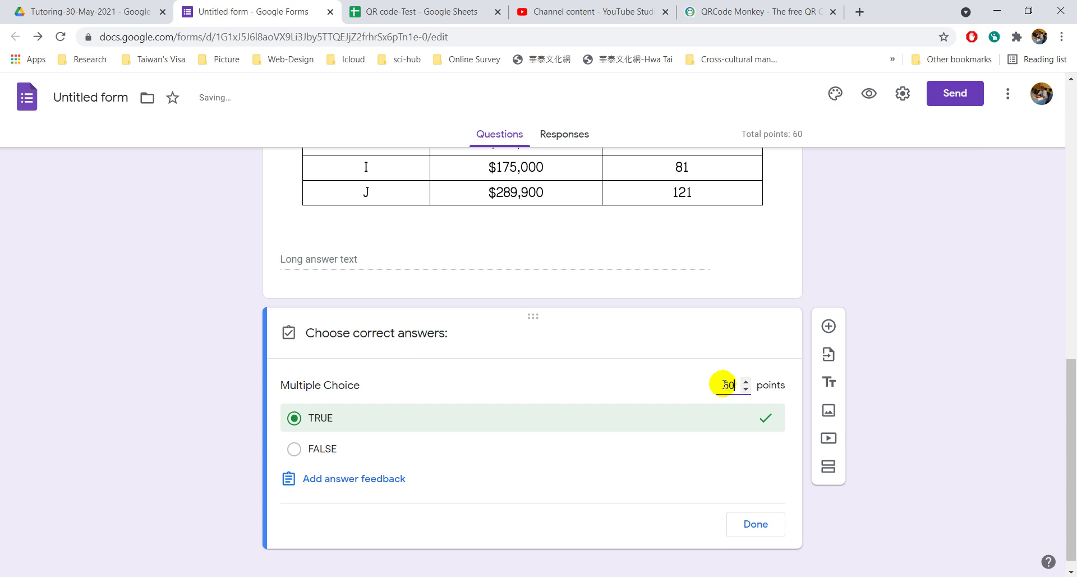
key("BackSpace")
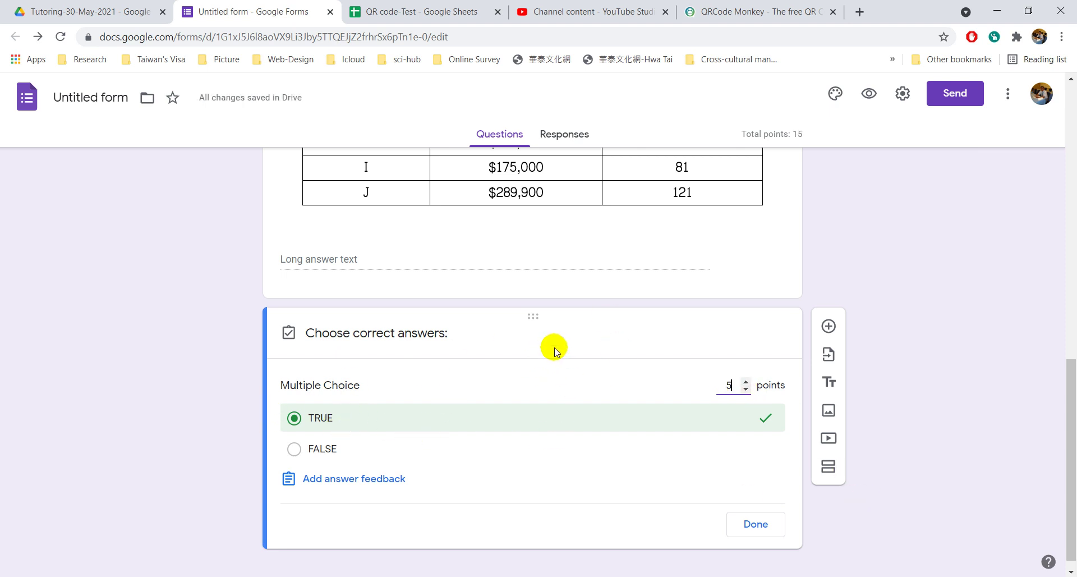
scroll(531, 240, "up", 8)
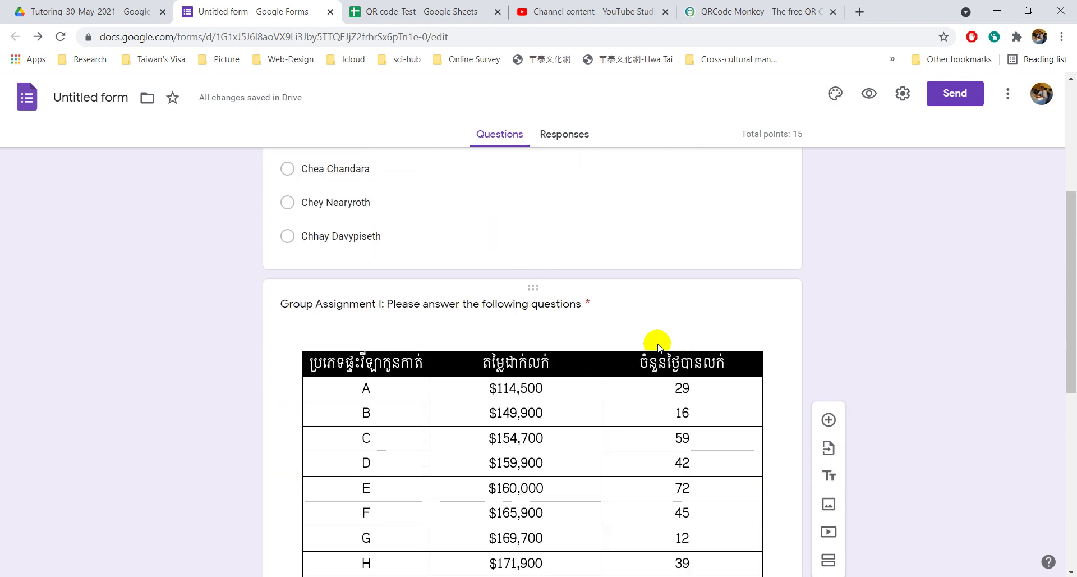
scroll(589, 342, "down", 5)
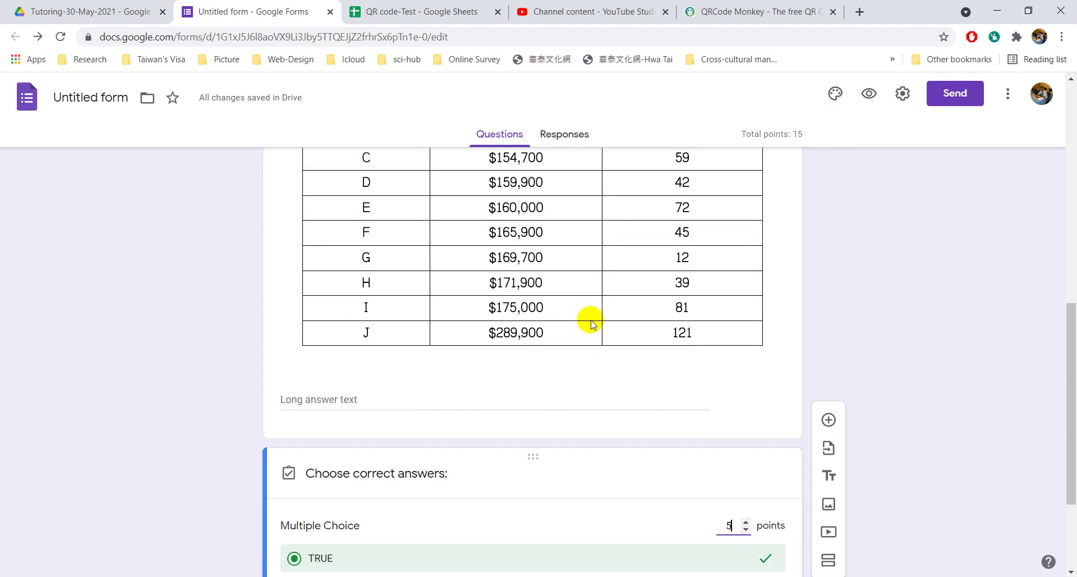
scroll(592, 323, "down", 3)
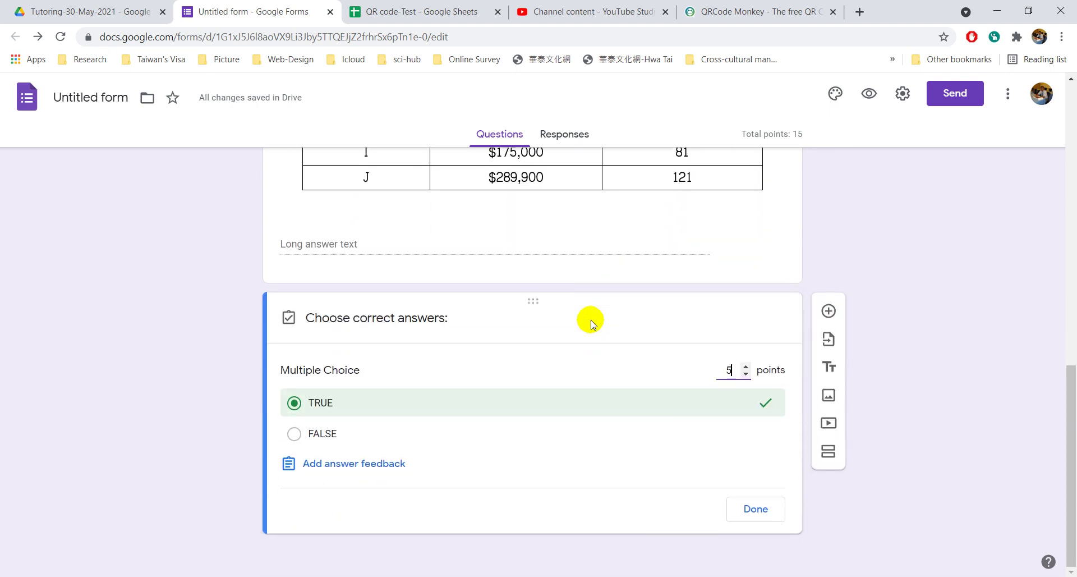
left_click(757, 509)
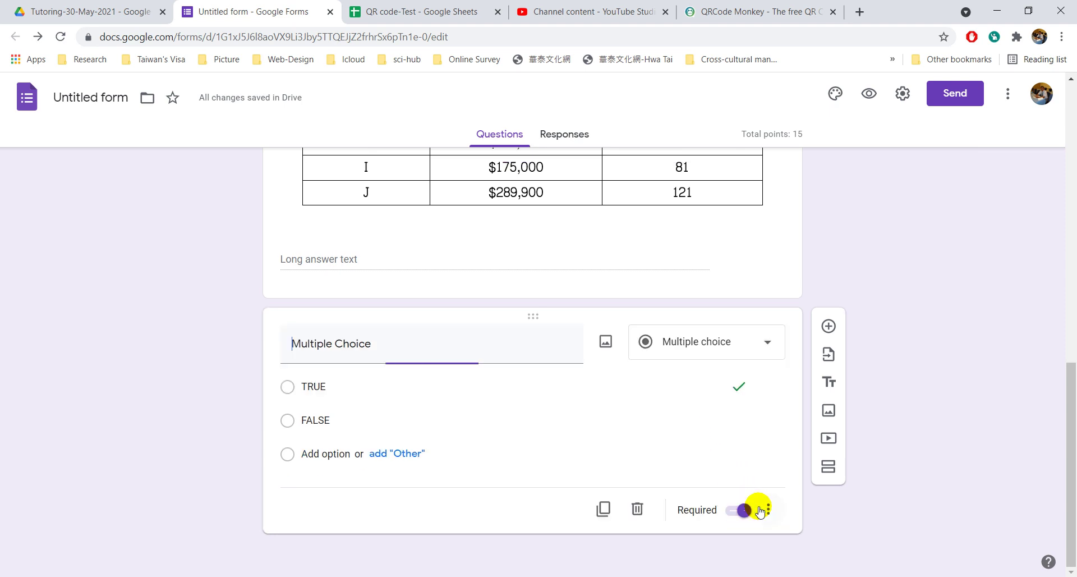
Duplicate the Multiple Choice question.
left_click(605, 509)
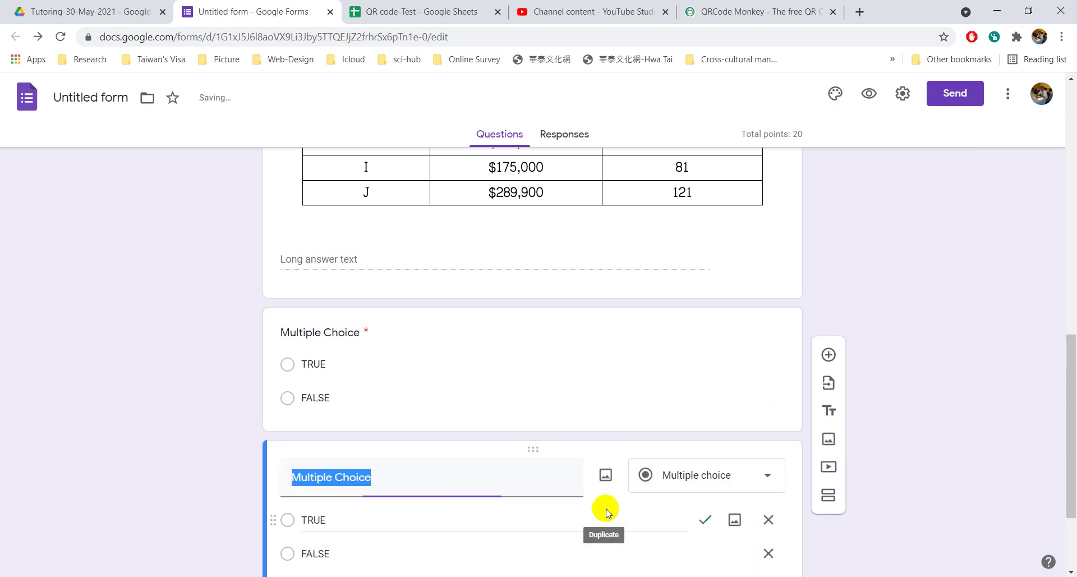
Rename the duplicated question Multiple Choice2 and the original question Multiple Choice1.
left_click(394, 473)
type("2")
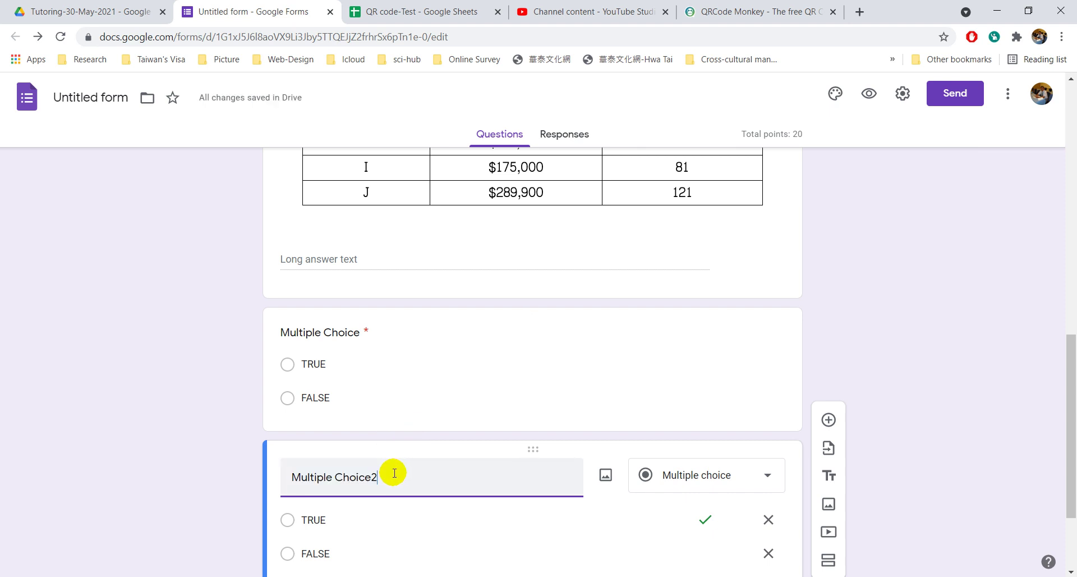
left_click(359, 336)
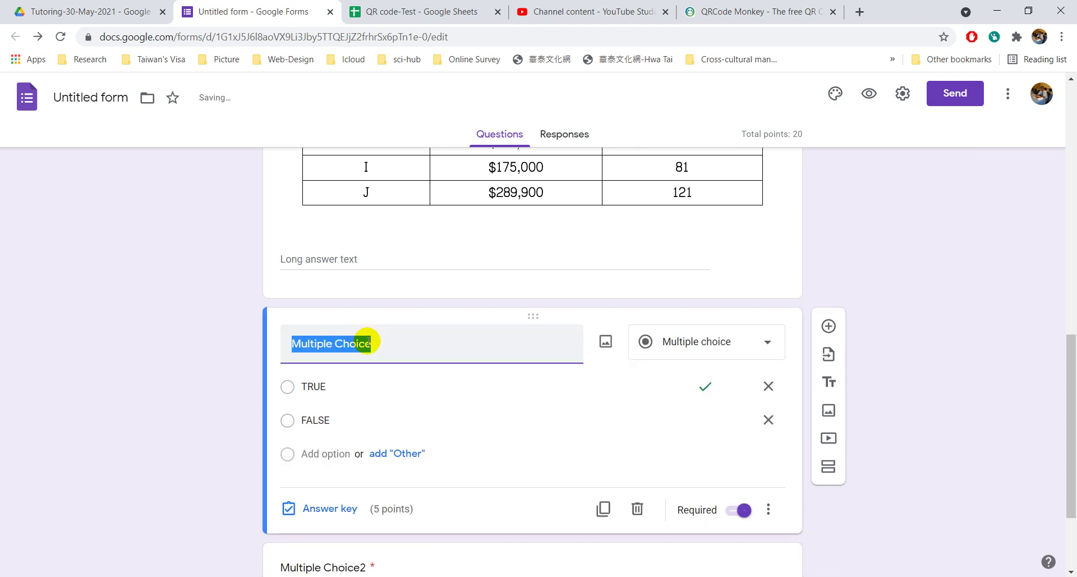
left_click(369, 341)
type("1")
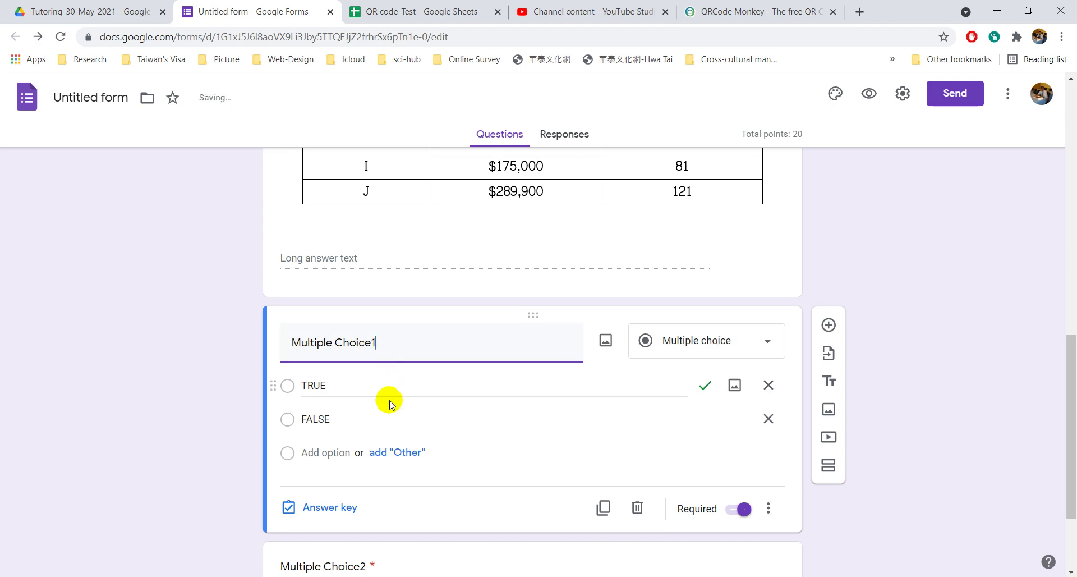
Replace the TRUE and FALSE options of the Multiple Choice2 question with A-20 and B-25.
scroll(386, 399, "down", 2)
left_click(330, 468)
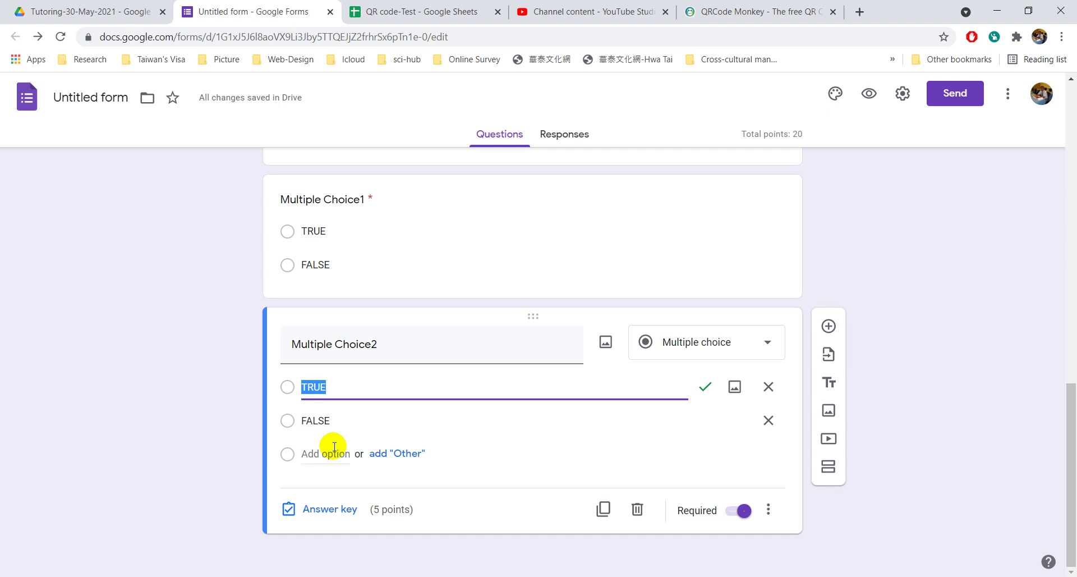
type("20")
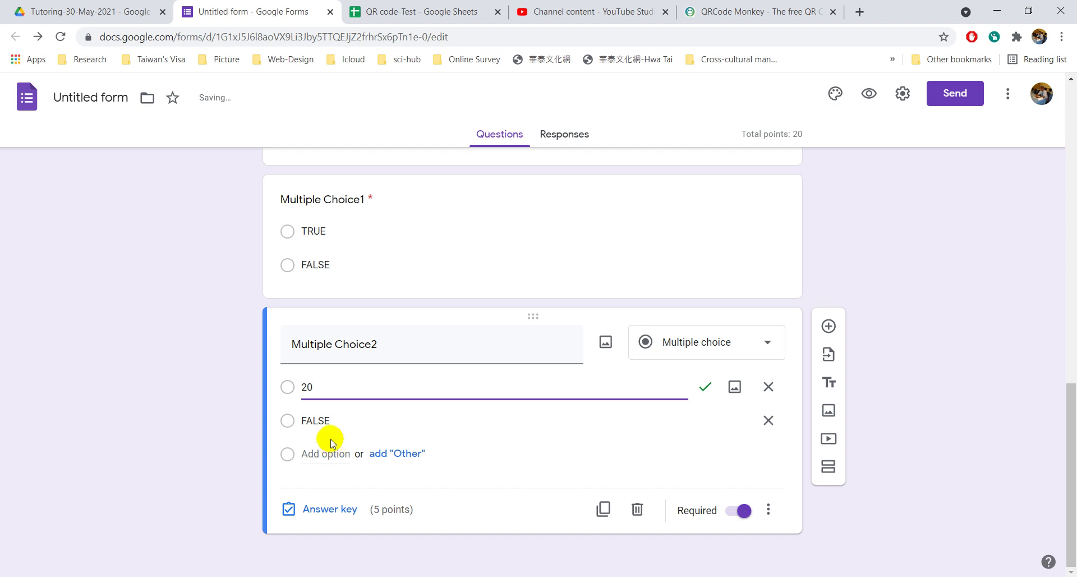
left_click(303, 387)
type("A")
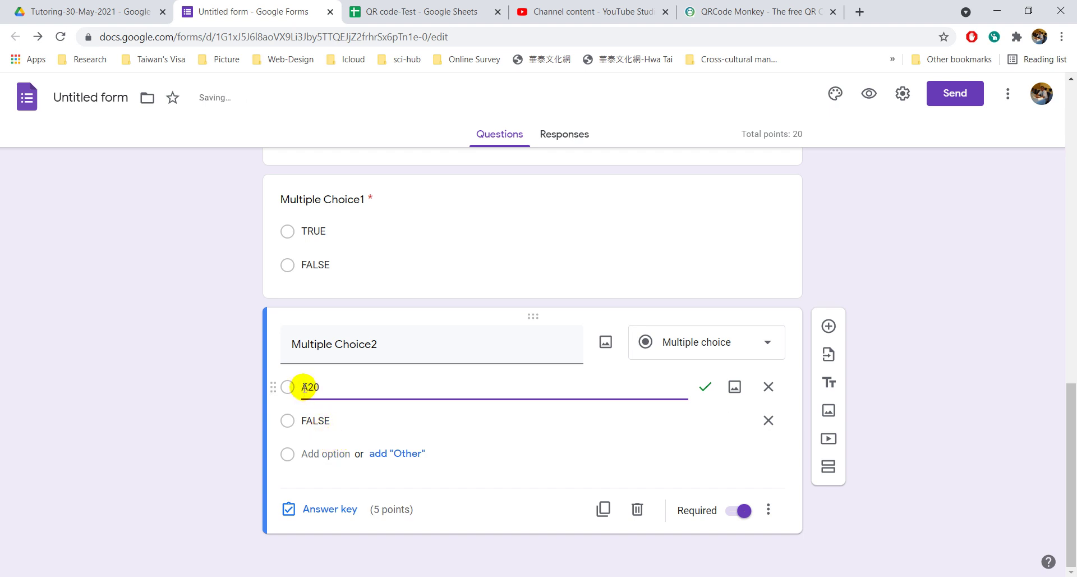
type("-")
left_click(325, 419)
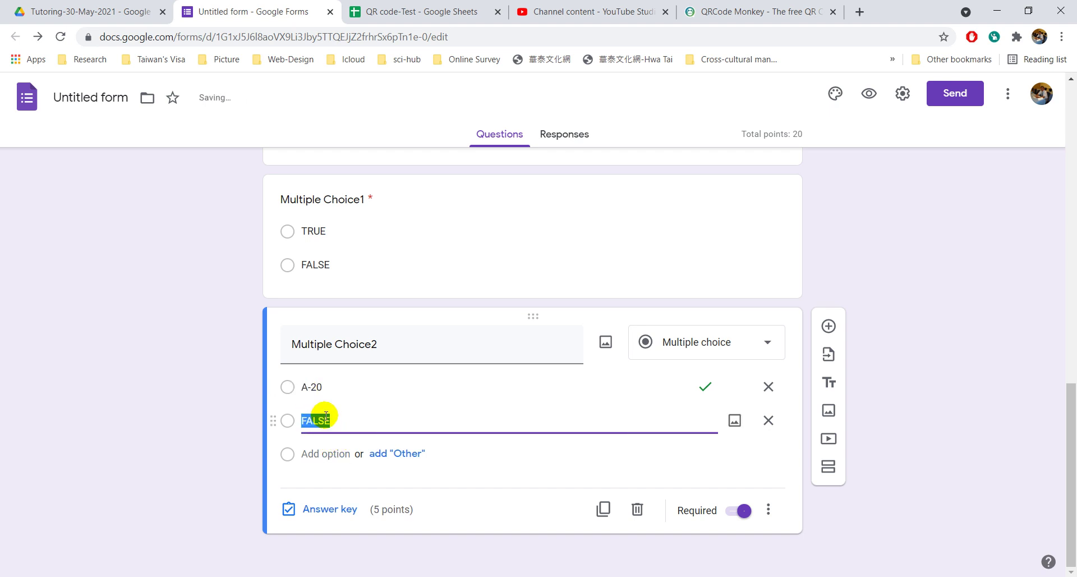
type("B-25")
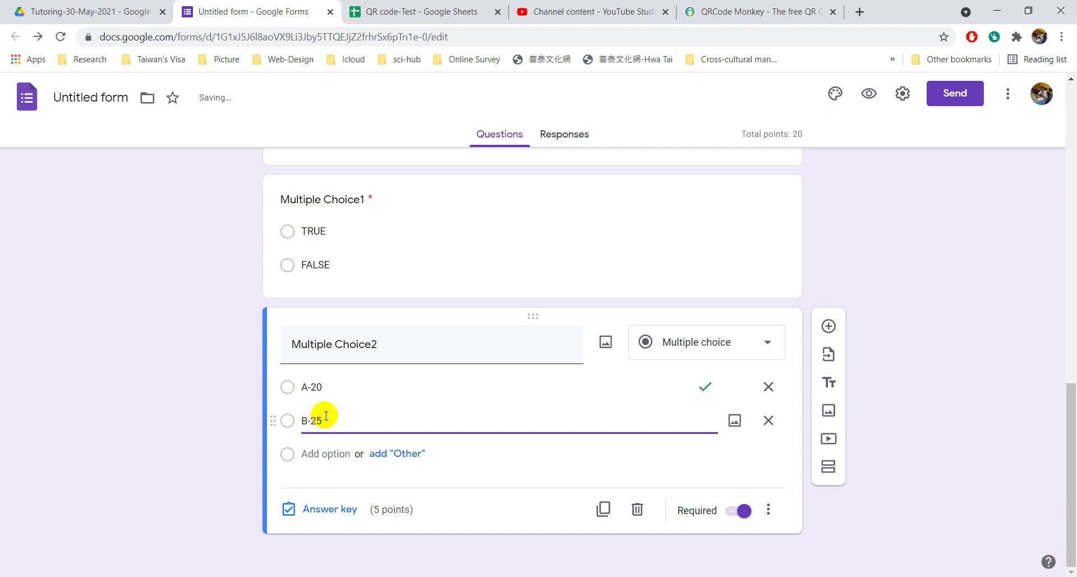
Add an Other option to the Multiple Choice2 question and try to edit its text.
left_click(400, 454)
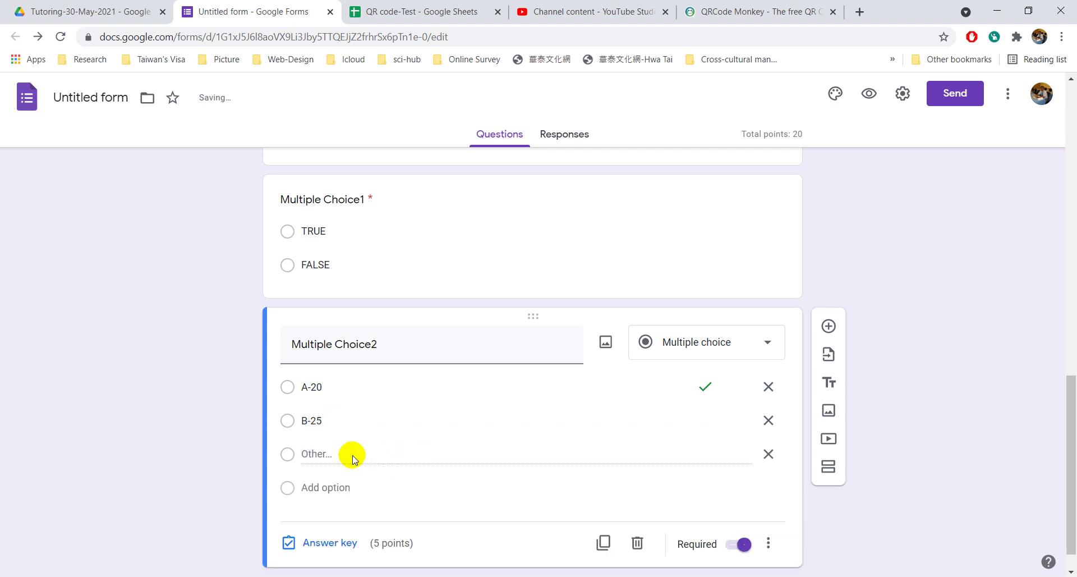
double_click(308, 455)
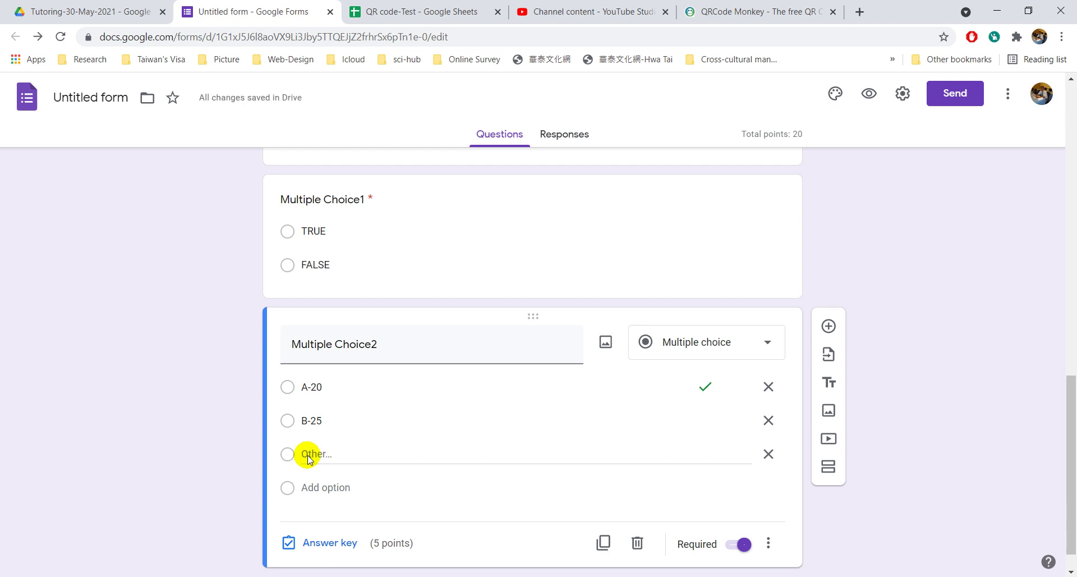
double_click(308, 455)
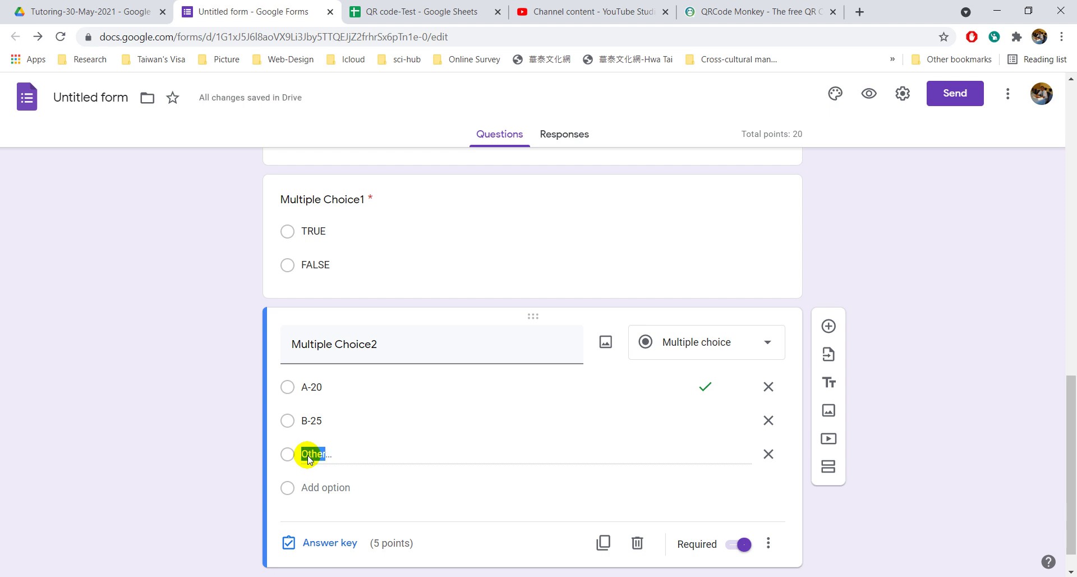
Add C-30 and D-22 as the third and fourth options of Multiple Choice2 and remove the Other option.
left_click(322, 487)
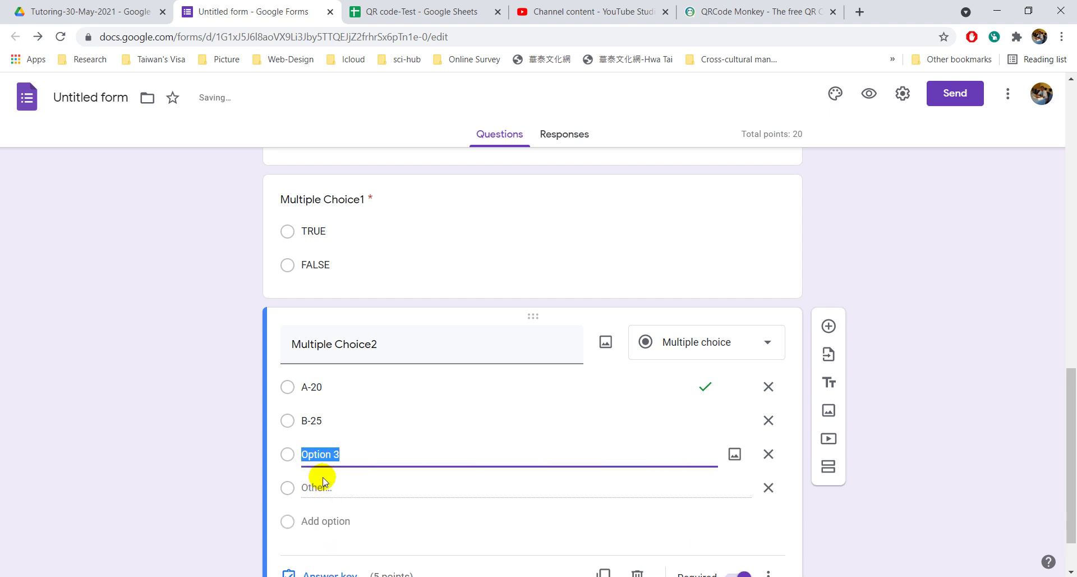
type("C-30")
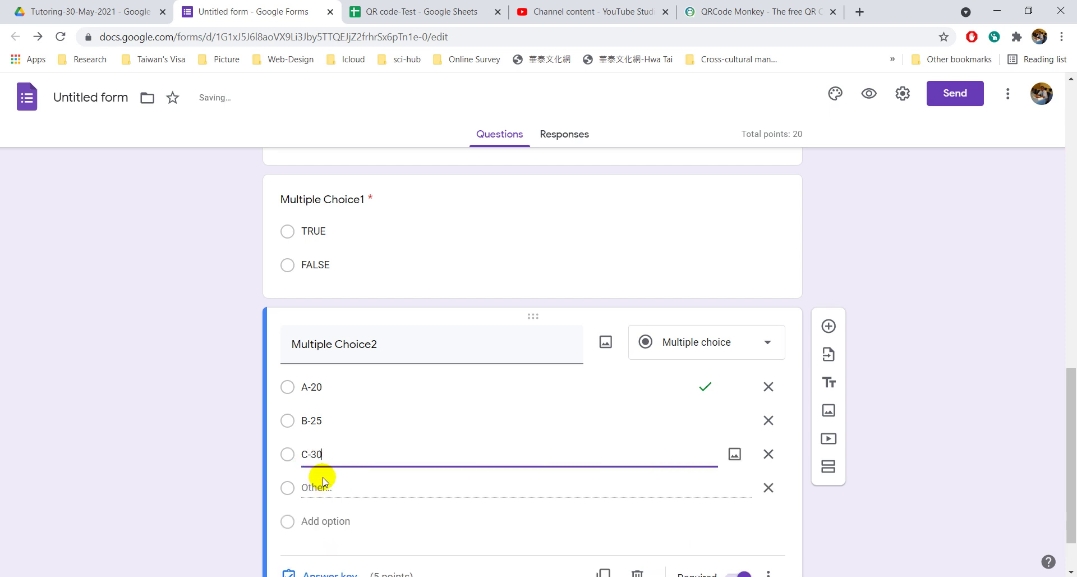
left_click(313, 521)
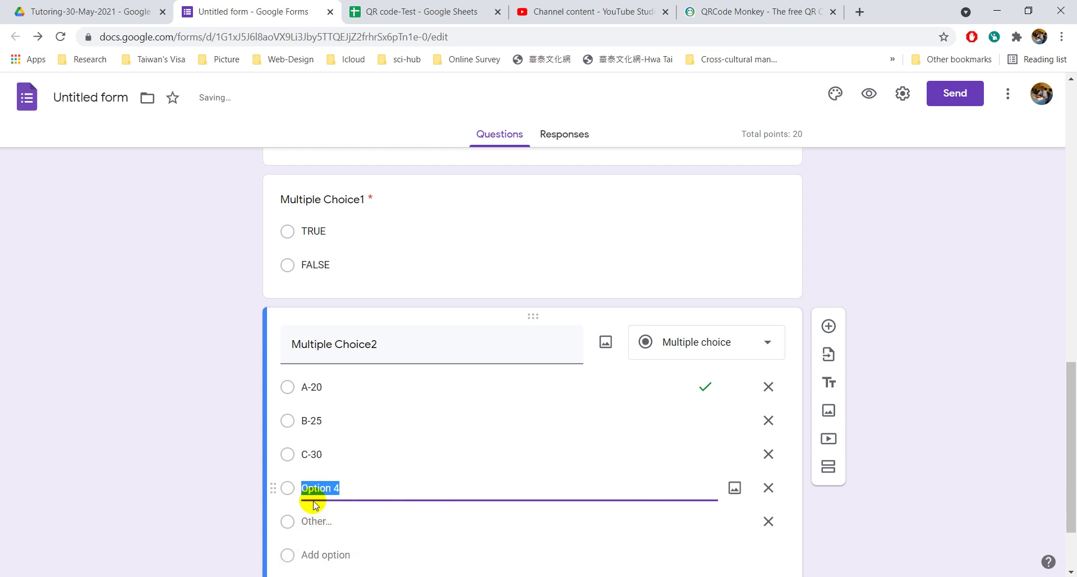
type("D-22")
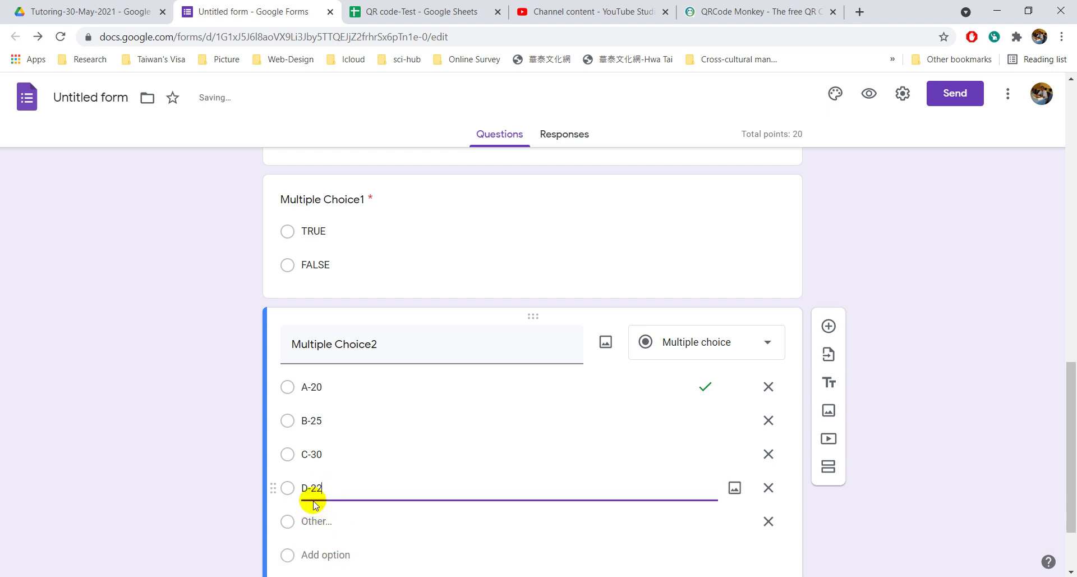
scroll(426, 416, "down", 2)
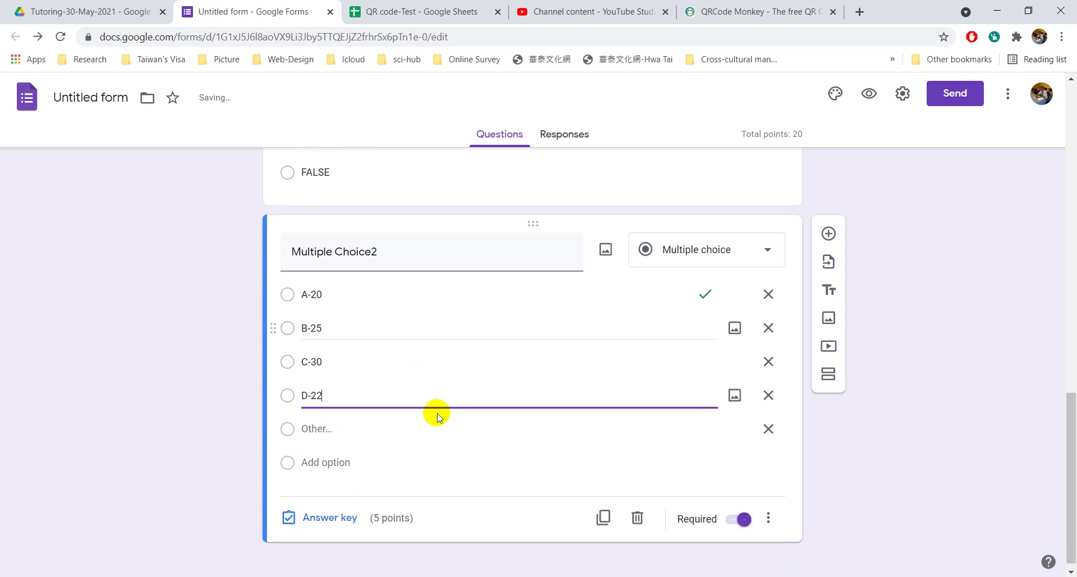
left_click(769, 420)
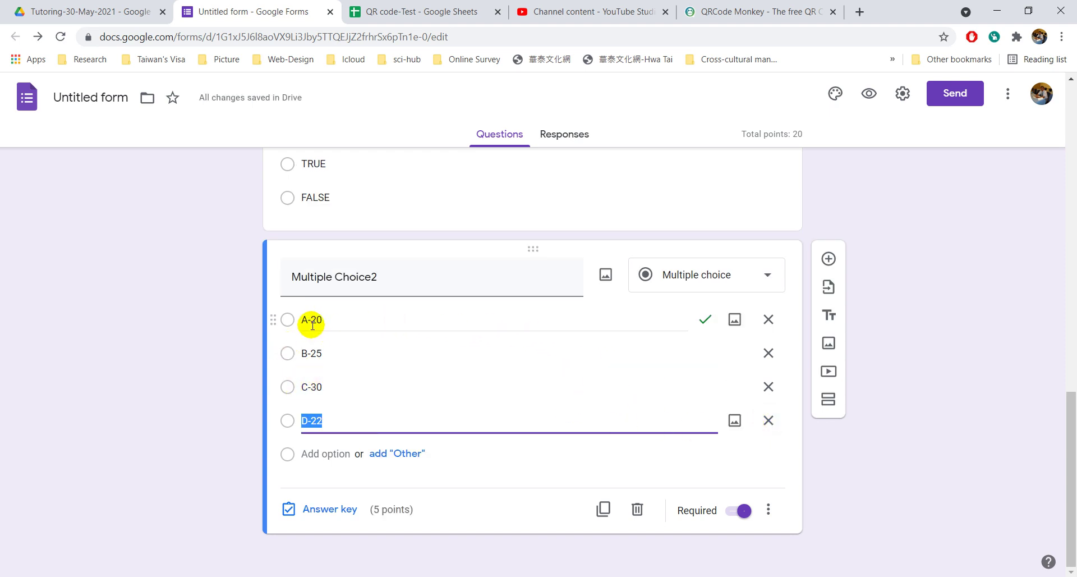
In the Multiple Choice2 answer key, mark B-25 as the only correct answer instead of A-20.
left_click(349, 513)
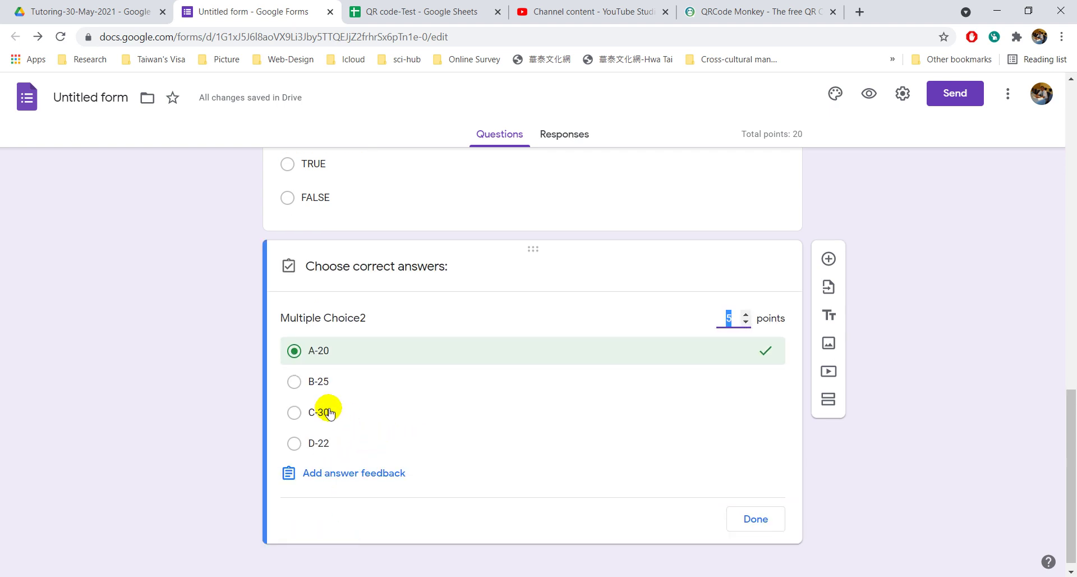
left_click(294, 382)
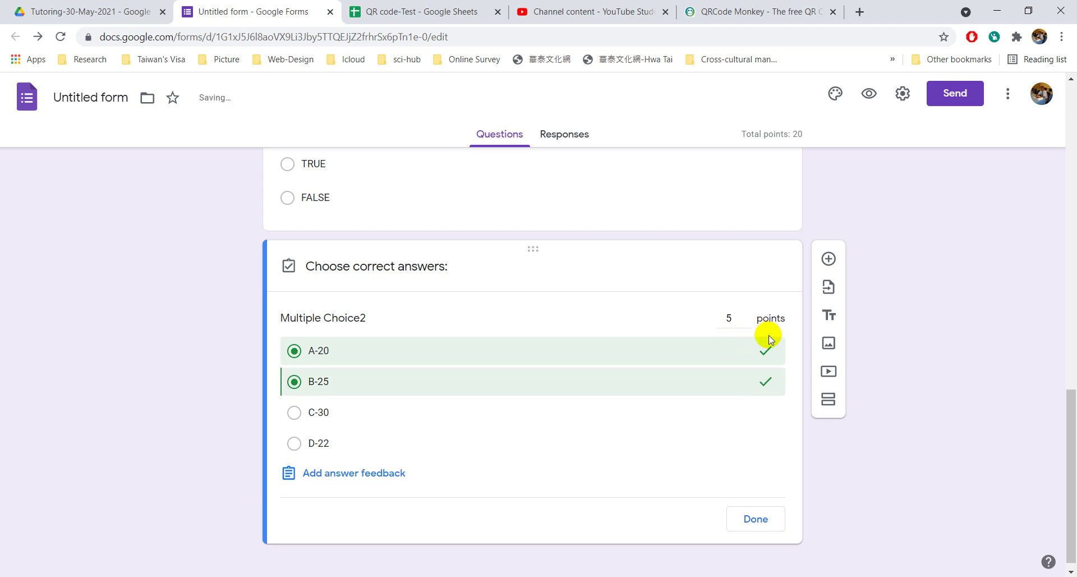
left_click(767, 352)
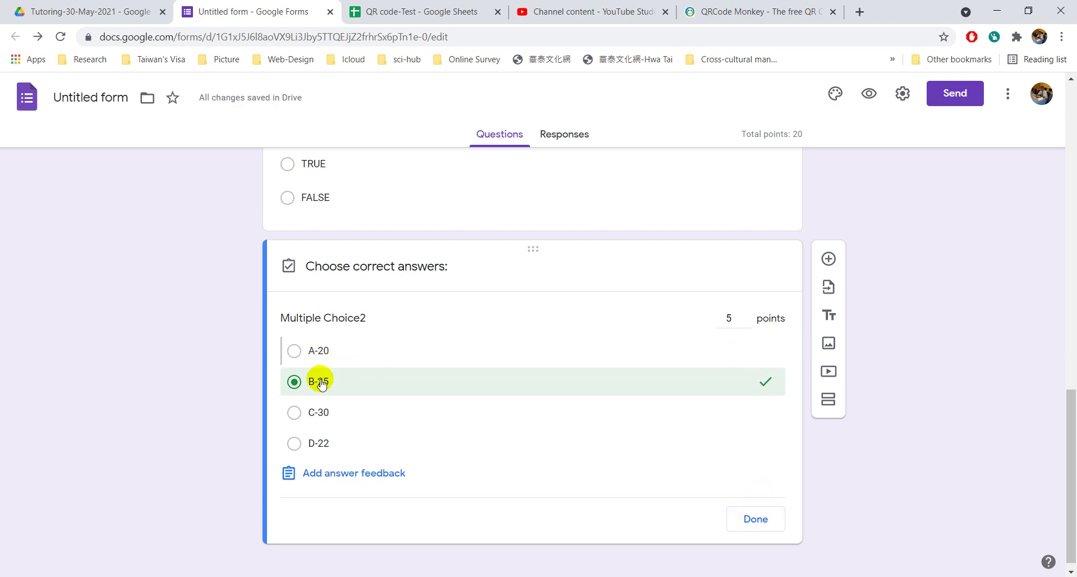
left_click(777, 517)
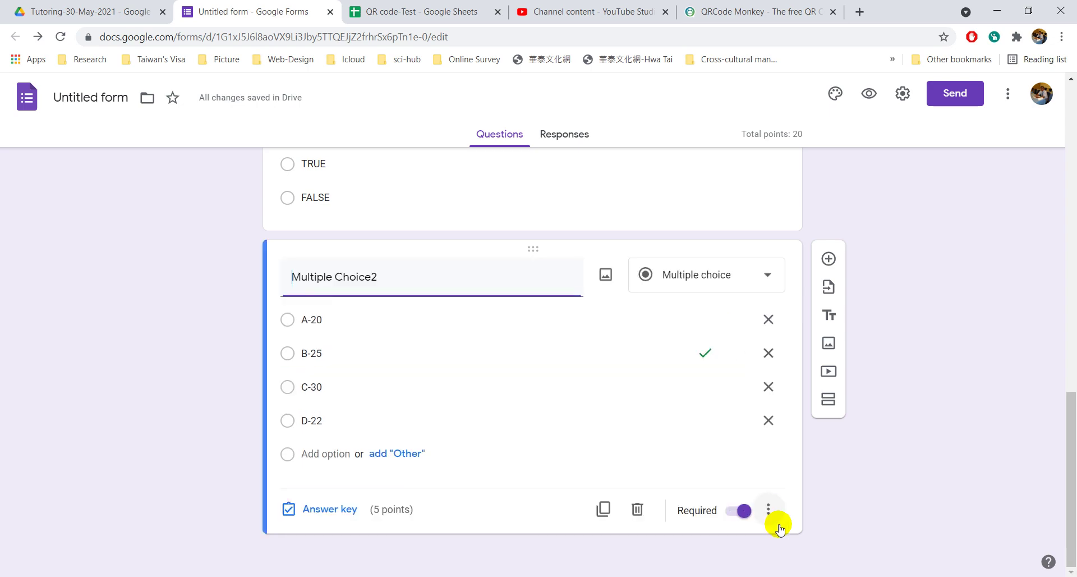
scroll(720, 448, "up", 6)
scroll(721, 447, "up", 10)
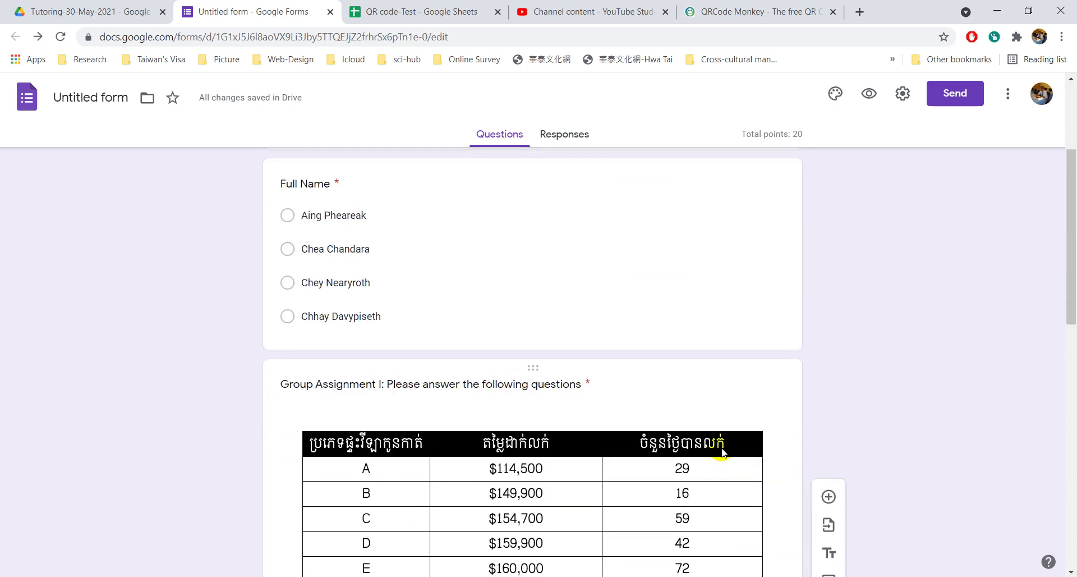
scroll(721, 447, "down", 8)
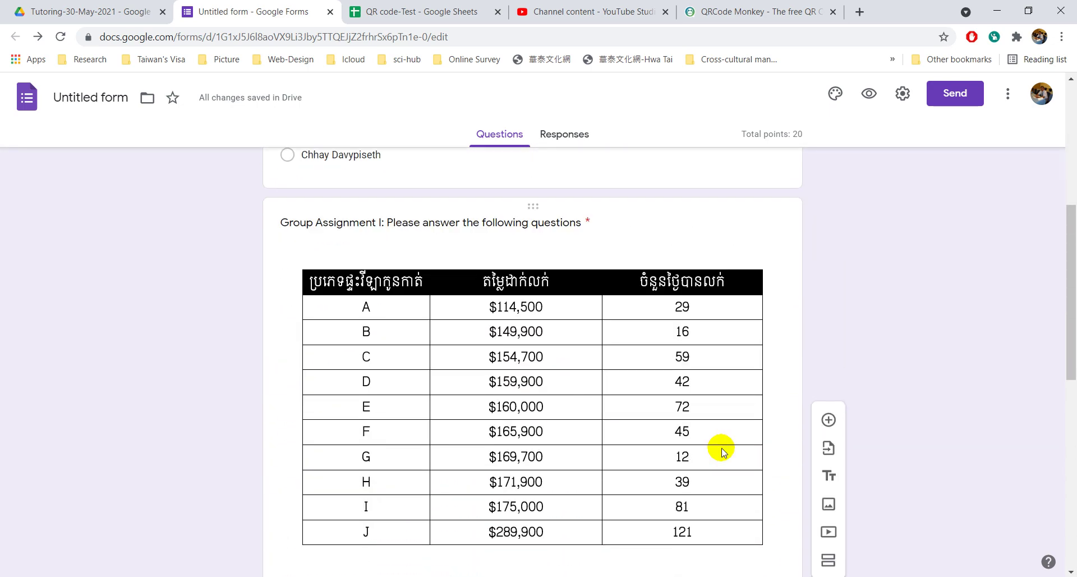
left_click(374, 573)
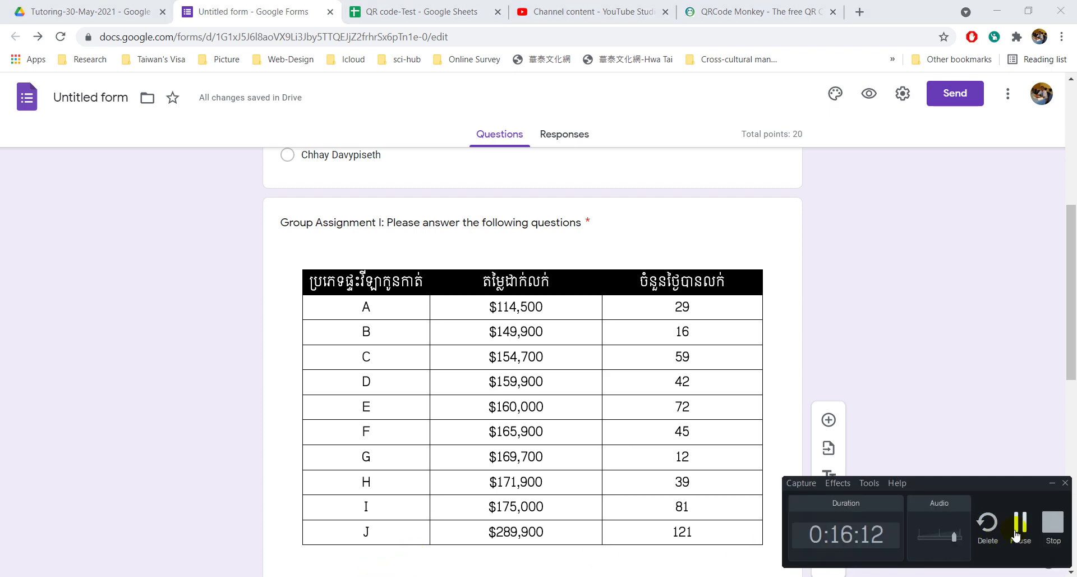
left_click(1021, 523)
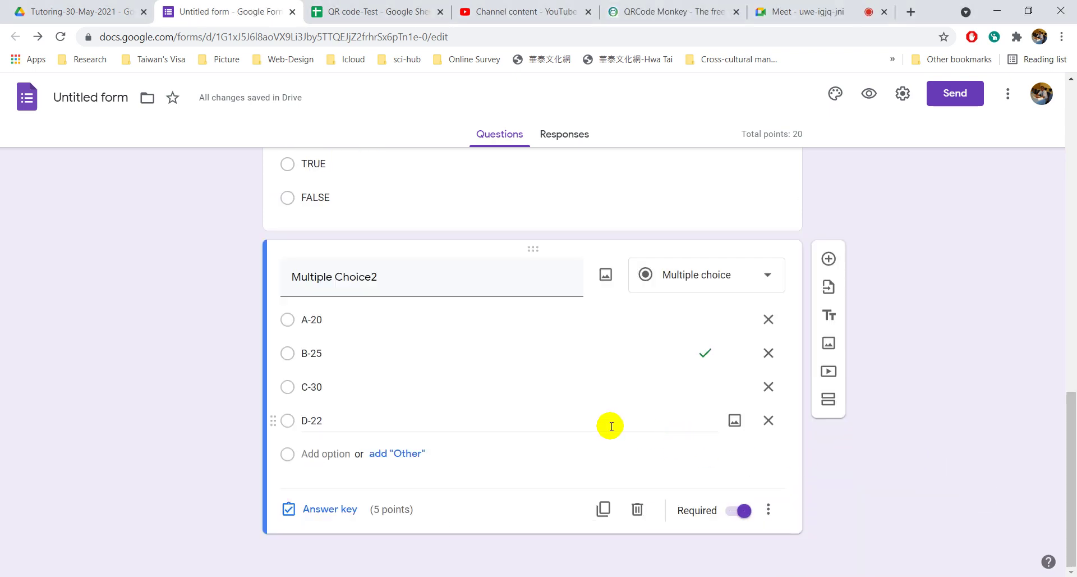
scroll(605, 425, "up", 6)
scroll(605, 425, "up", 10)
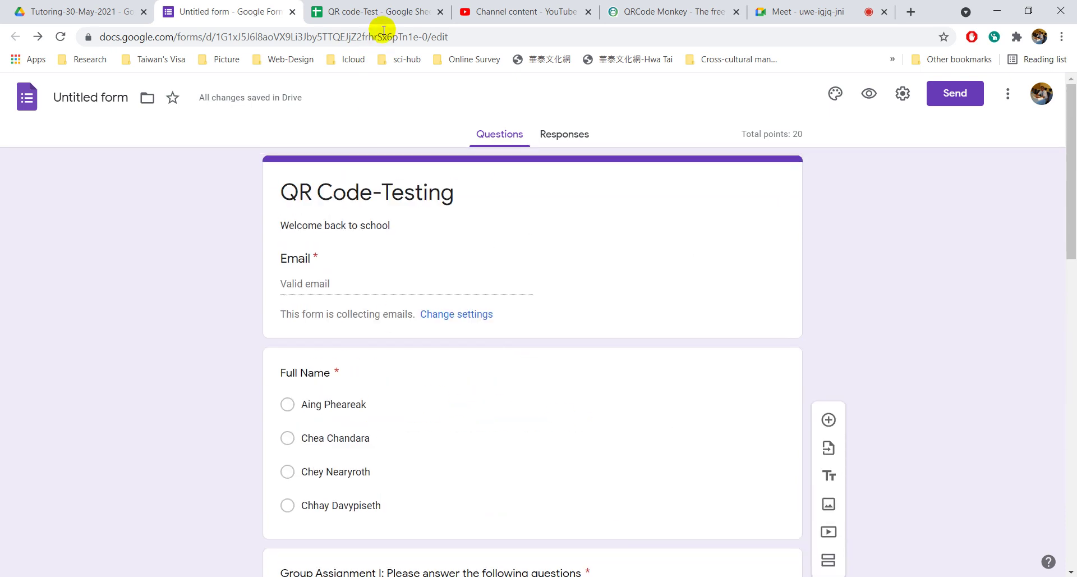
Look at the URL column in the QR code-Test spreadsheet and return to the form.
left_click(370, 11)
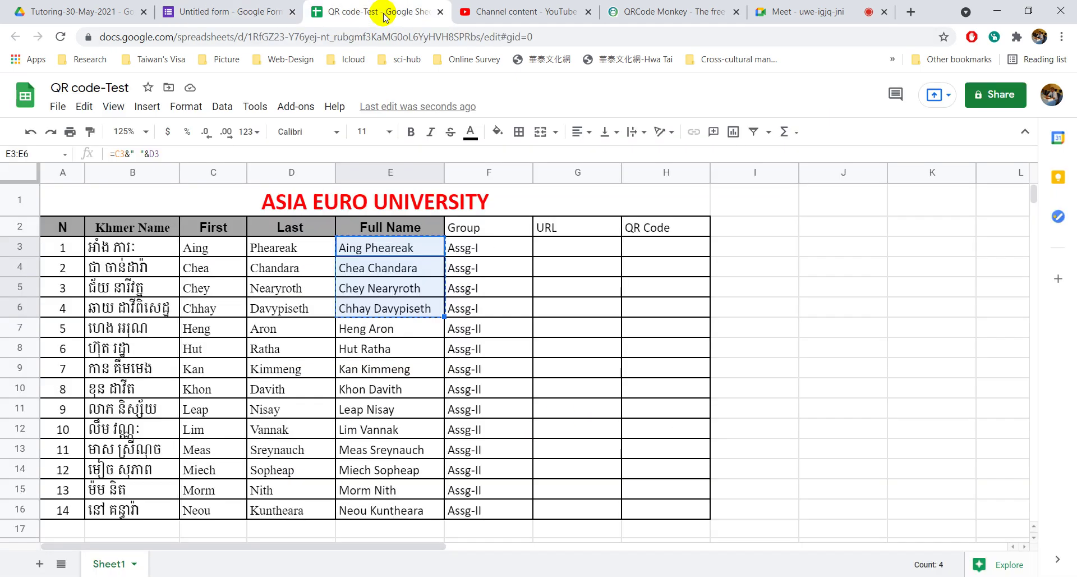
left_click(559, 249)
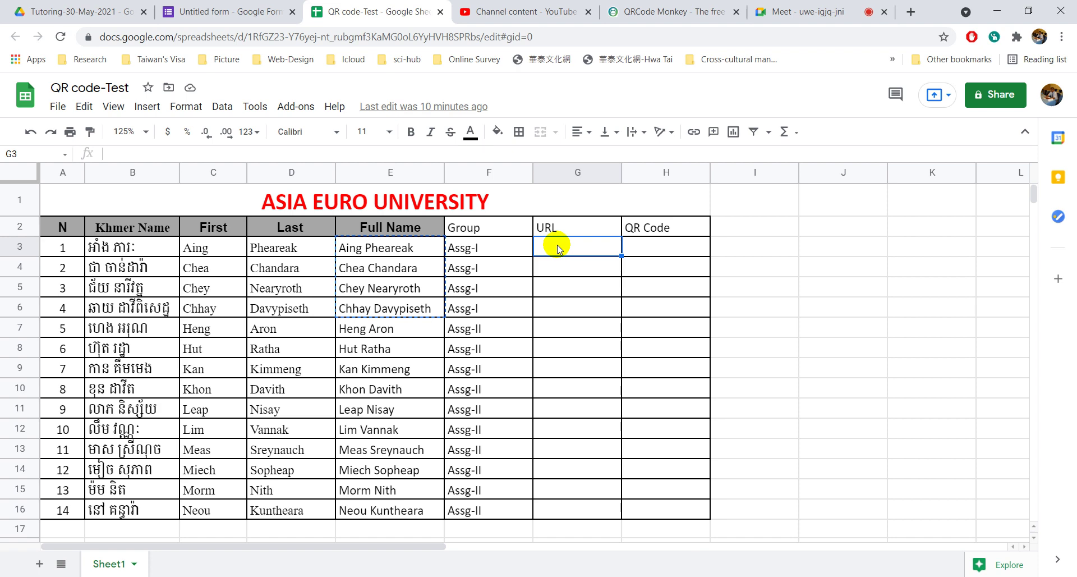
left_click(245, 19)
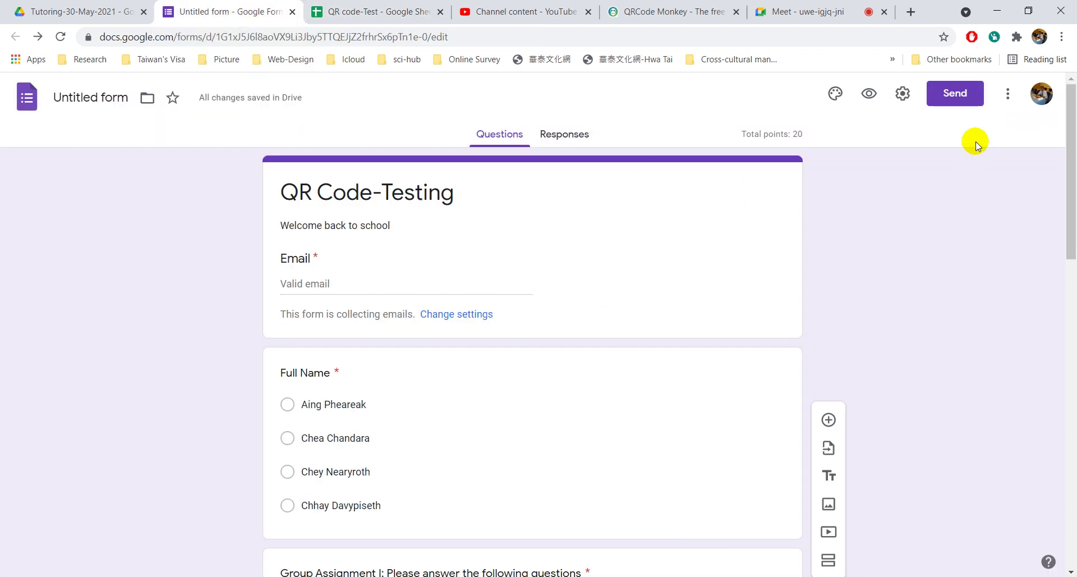
Create a new spreadsheet named Score-Collection as the destination for the form's responses.
left_click(1007, 95)
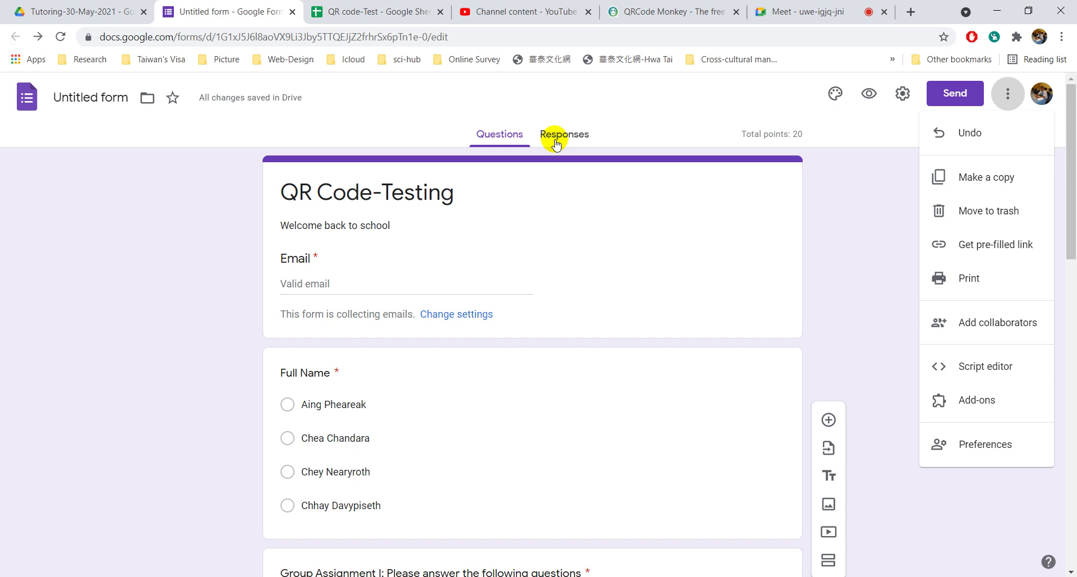
left_click(556, 144)
left_click(556, 145)
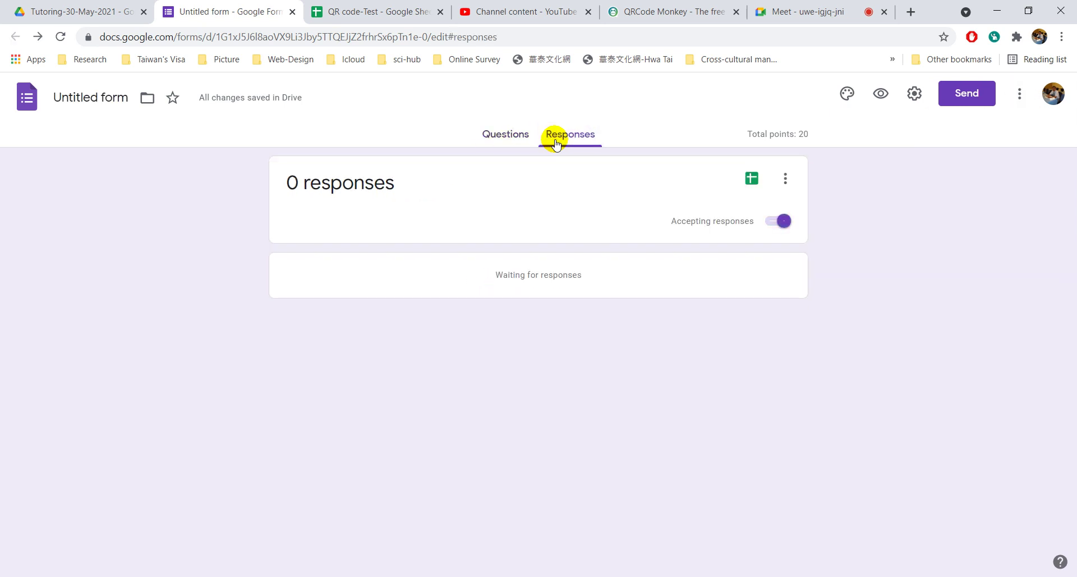
left_click(753, 178)
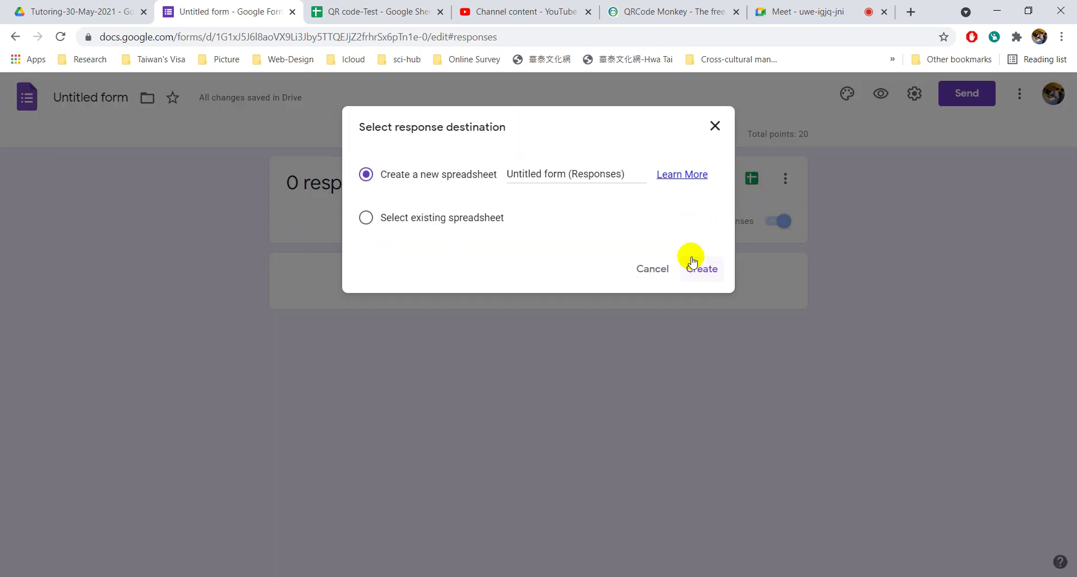
triple_click(585, 174)
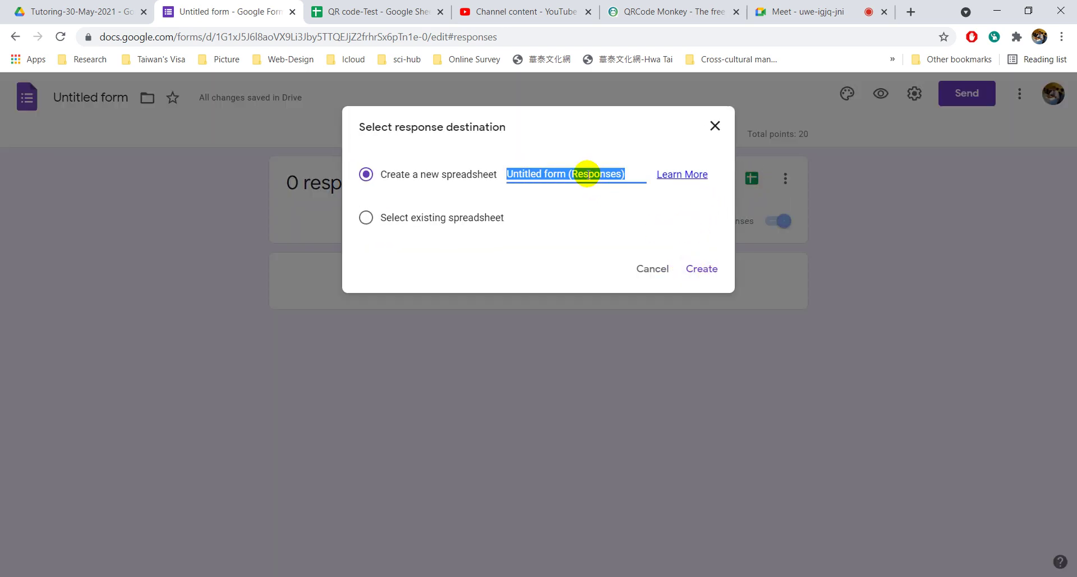
type("Score")
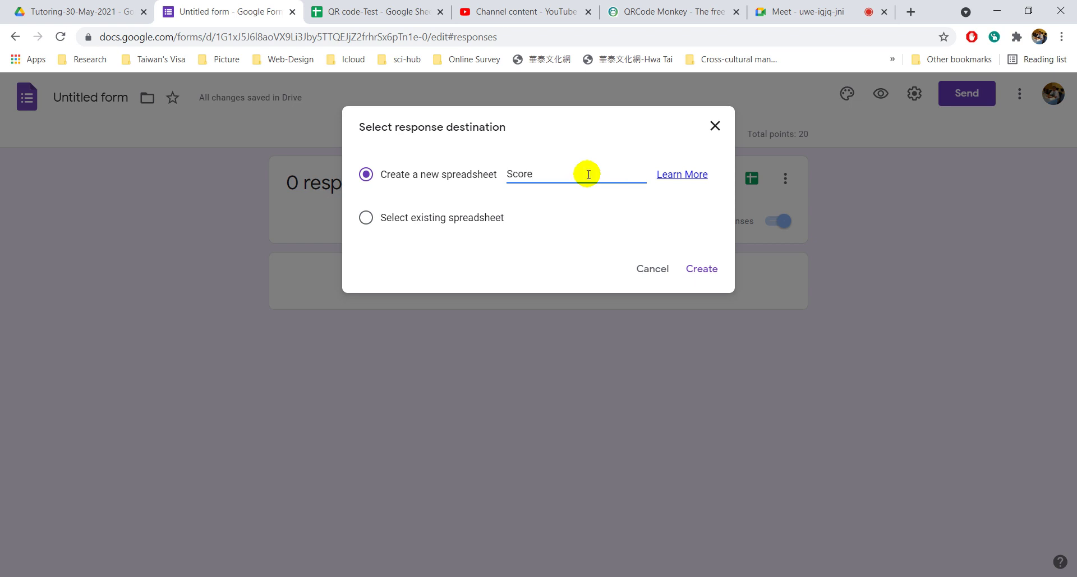
type("-Collection")
left_click(691, 271)
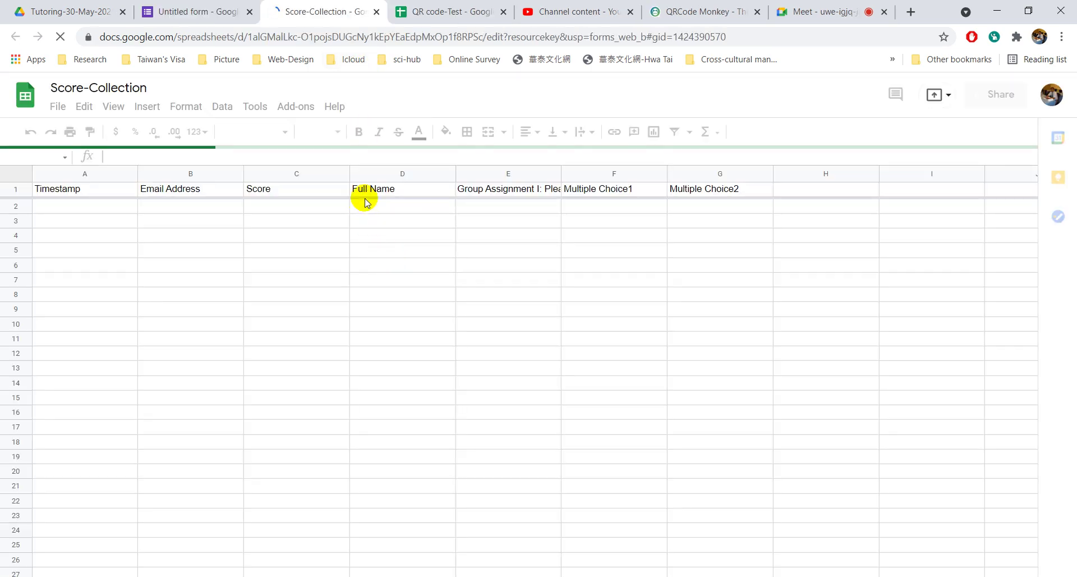
Close the Score-Collection spreadsheet and return to the form's questions.
left_click(86, 208)
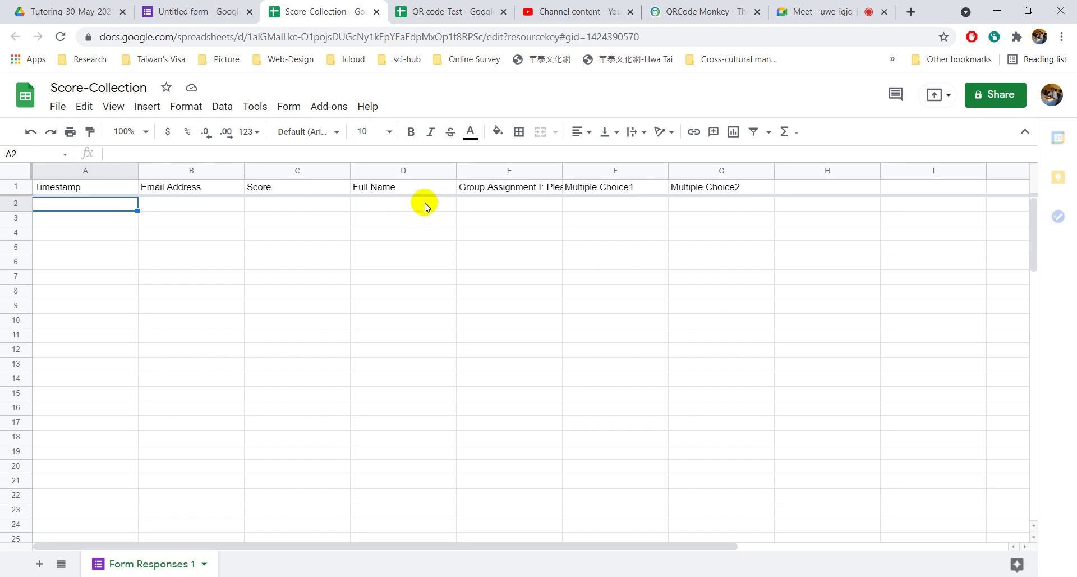
left_click(376, 12)
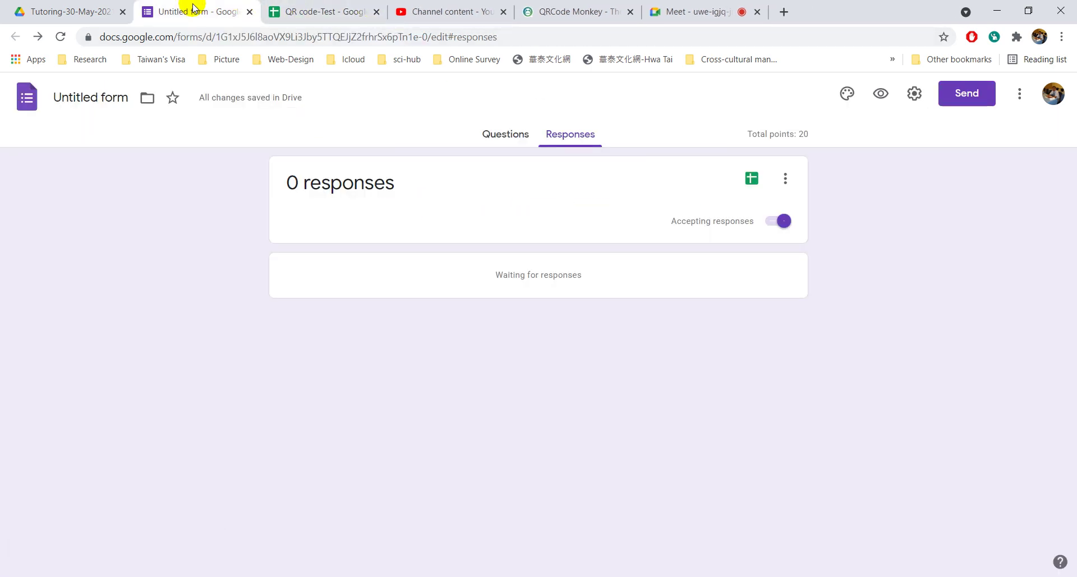
left_click(508, 133)
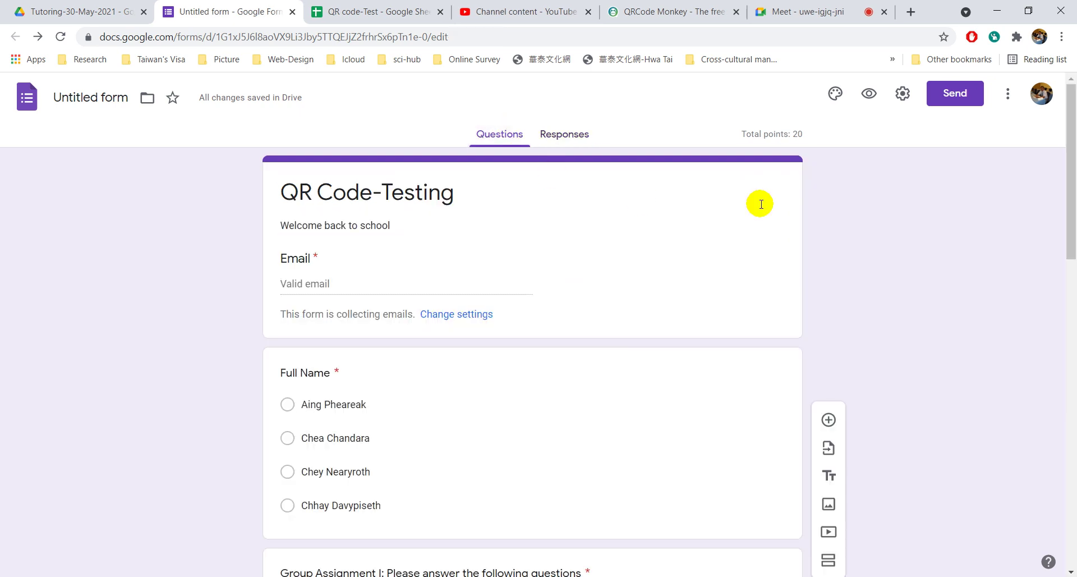
Open the form's pre-filled link page and select the first student under Full Name.
left_click(1008, 107)
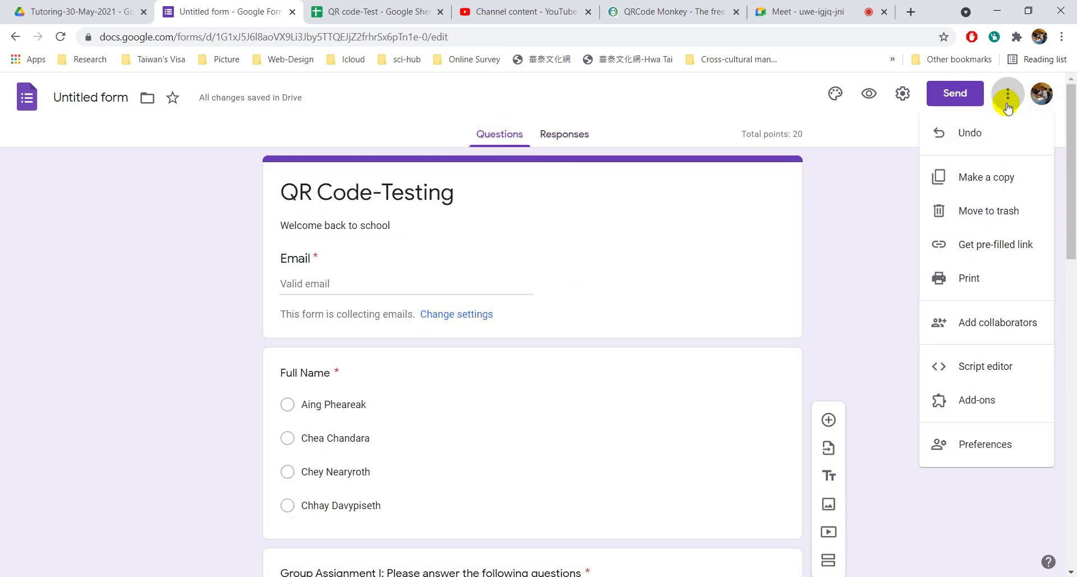
left_click(989, 252)
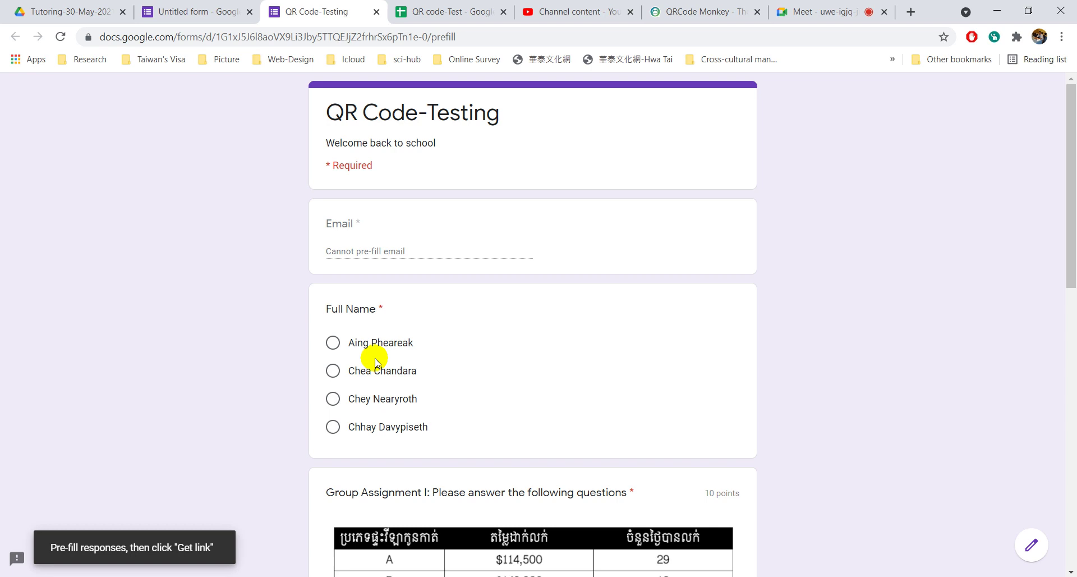
scroll(376, 362, "down", 10)
scroll(376, 362, "up", 10)
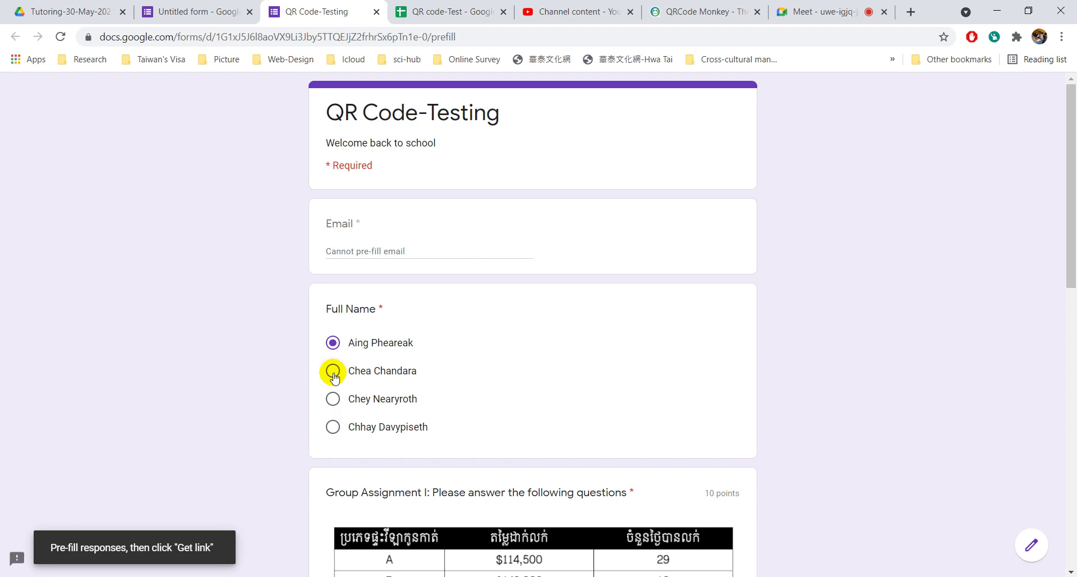
scroll(334, 443, "down", 10)
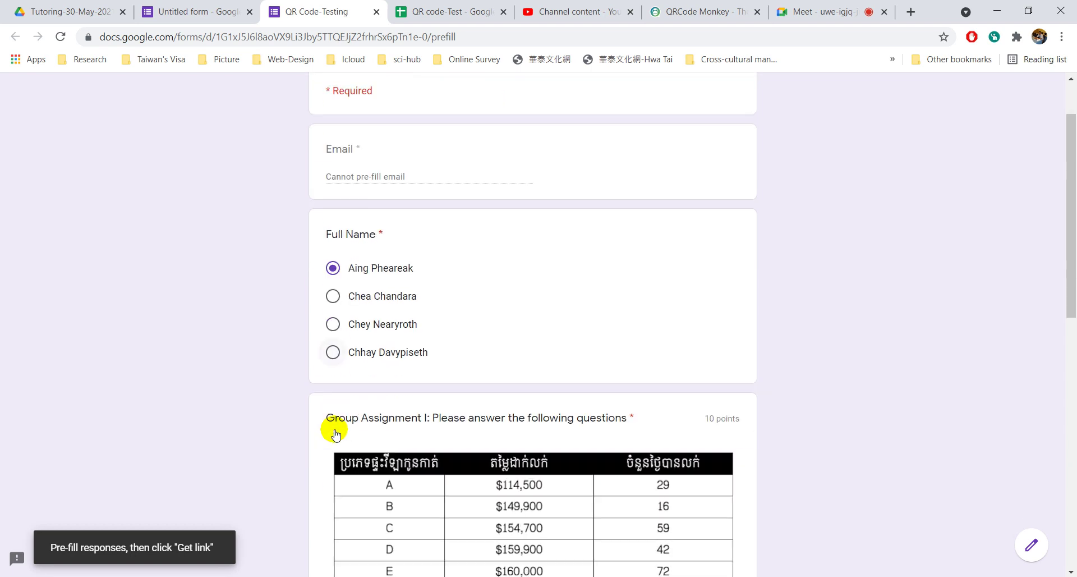
scroll(331, 420, "down", 2)
scroll(330, 428, "up", 15)
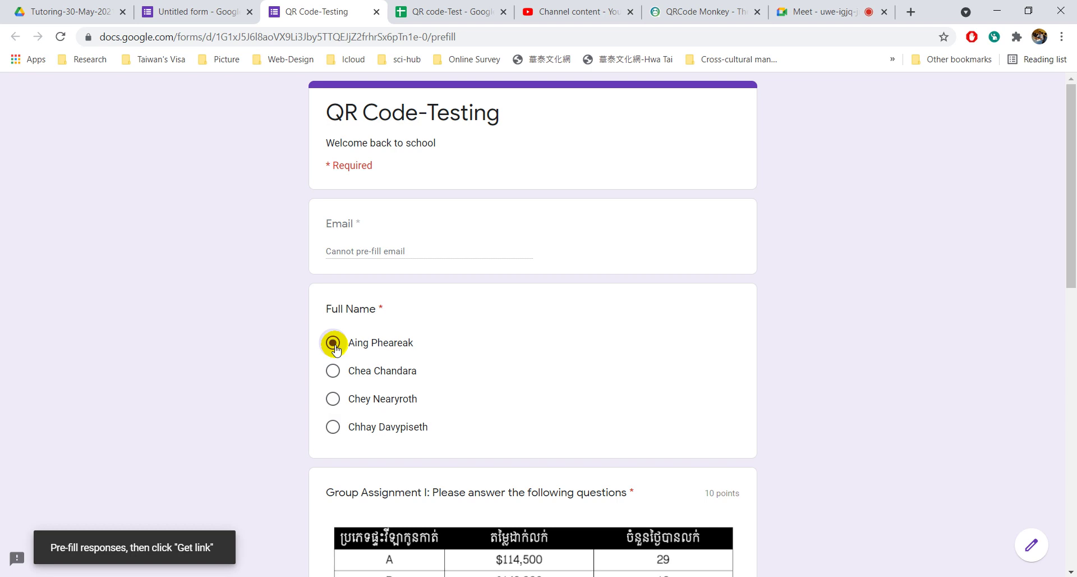
Leave the remaining questions blank, generate the pre-filled link and copy it to the clipboard.
scroll(336, 349, "down", 5)
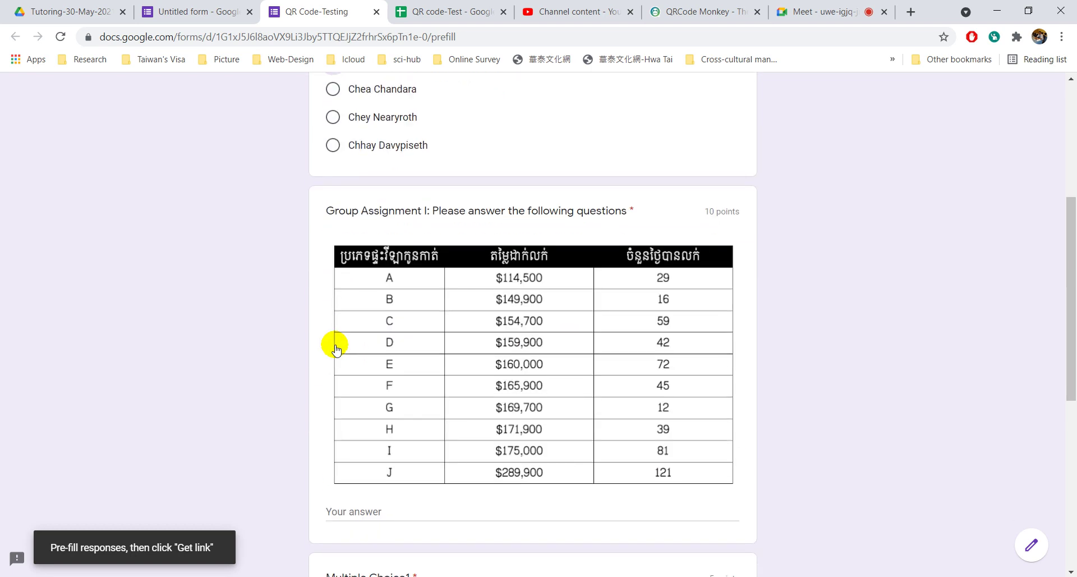
scroll(334, 345, "up", 1)
scroll(376, 334, "down", 9)
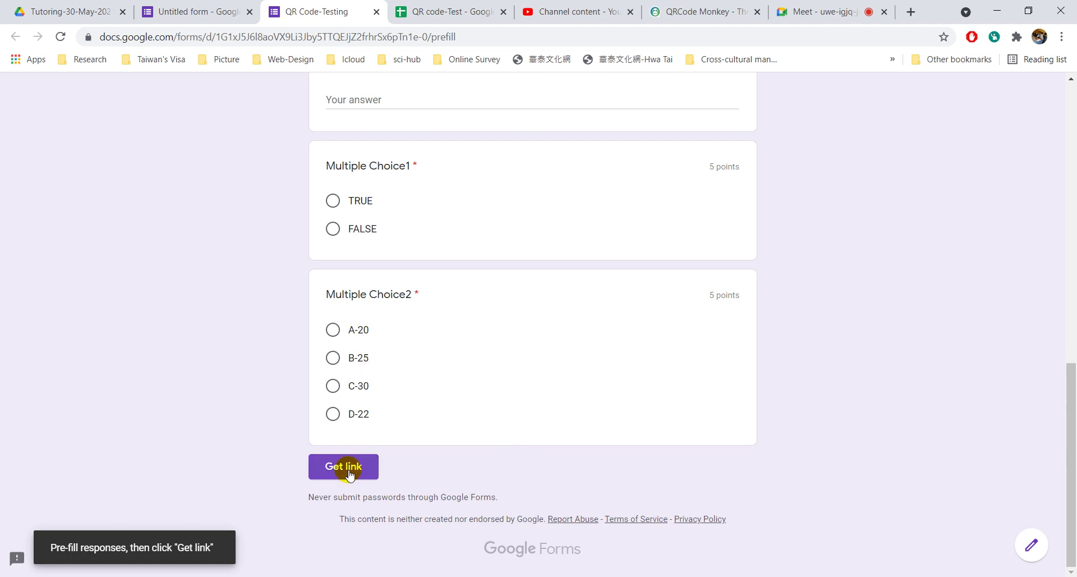
left_click(349, 474)
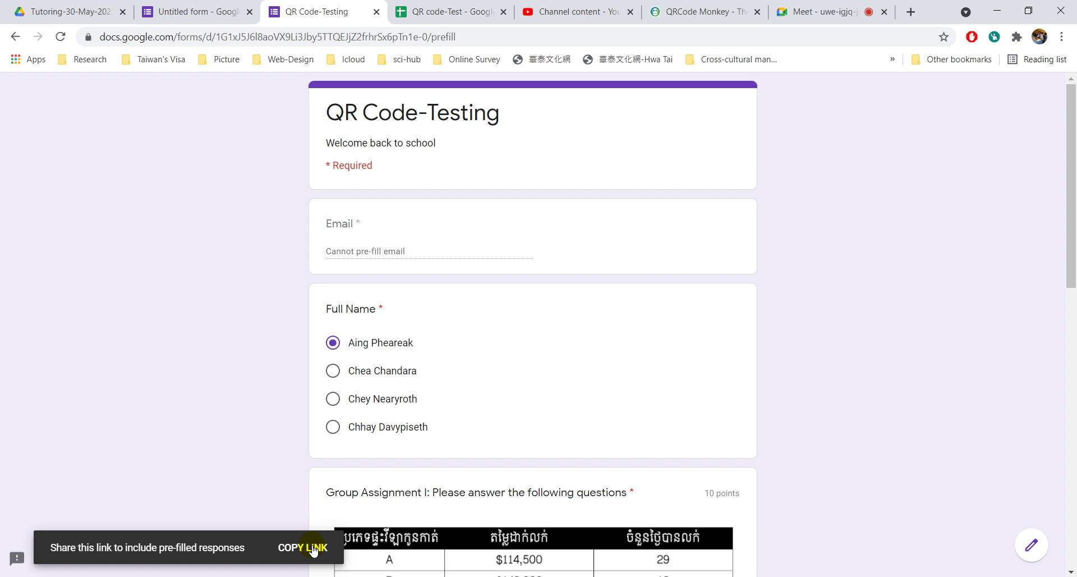
left_click(303, 547)
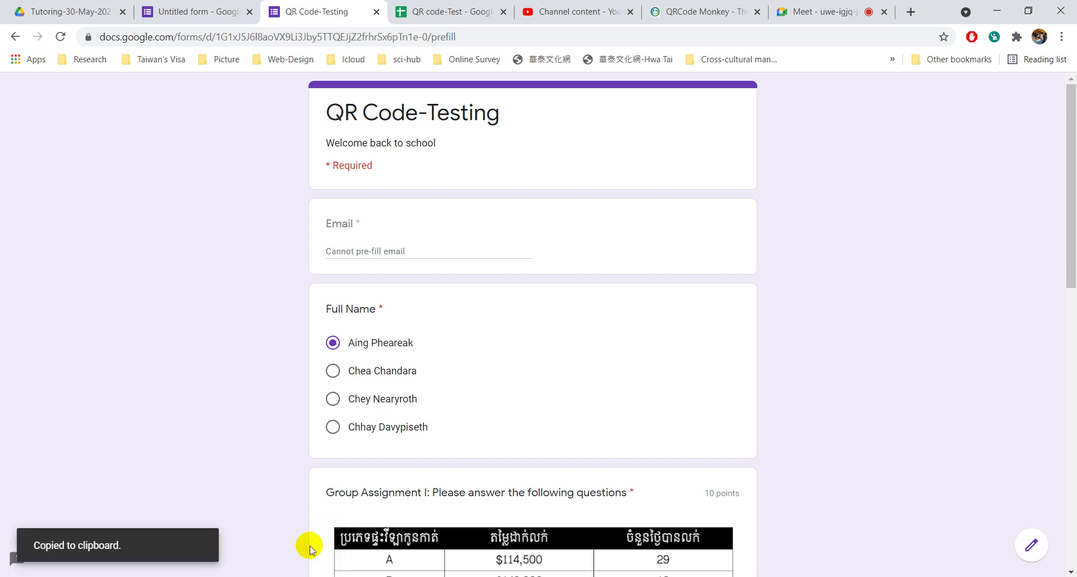
Switch from the QR code-Test sheet to the Notepad script and examine the parts of its URL formula.
left_click(449, 12)
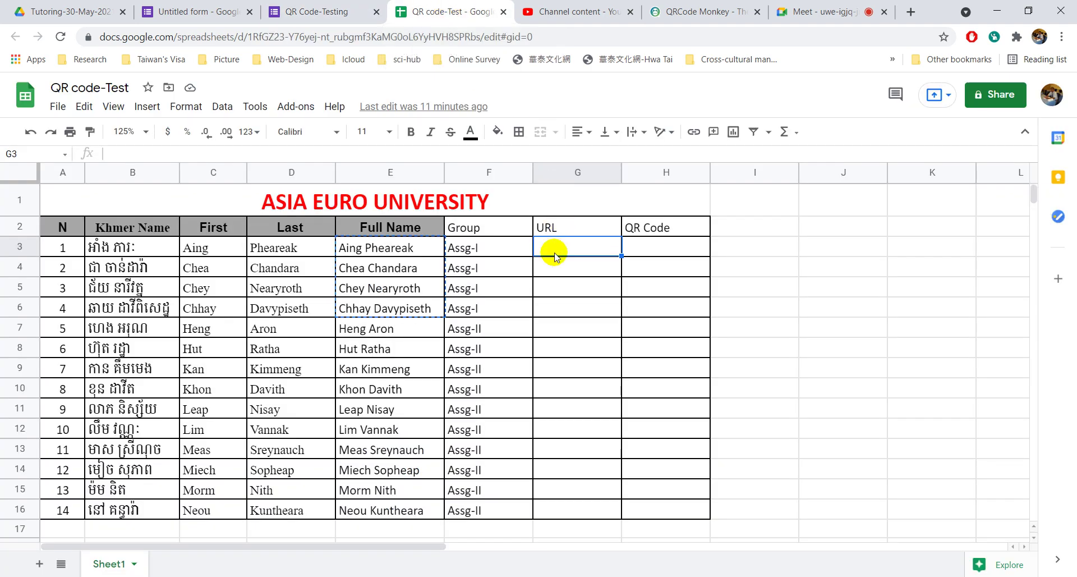
key("alt+Tab")
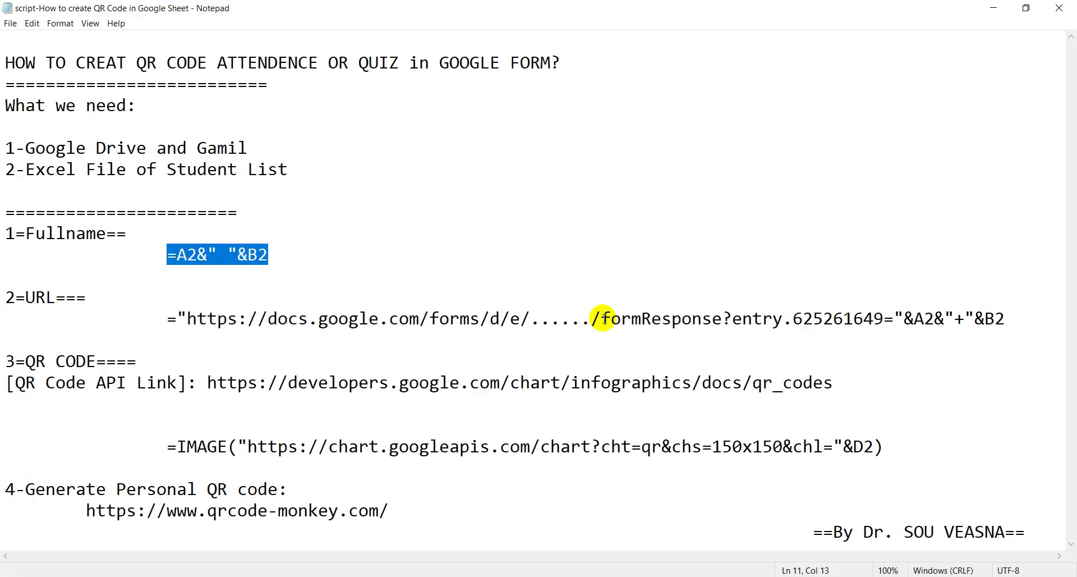
left_click_drag(599, 317, 777, 321)
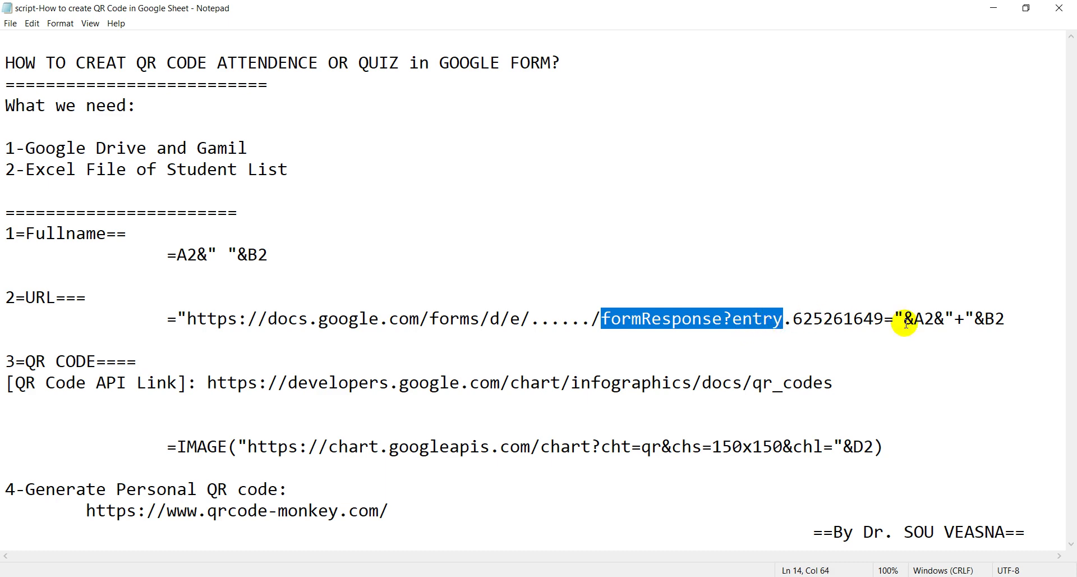
left_click_drag(894, 318, 1009, 317)
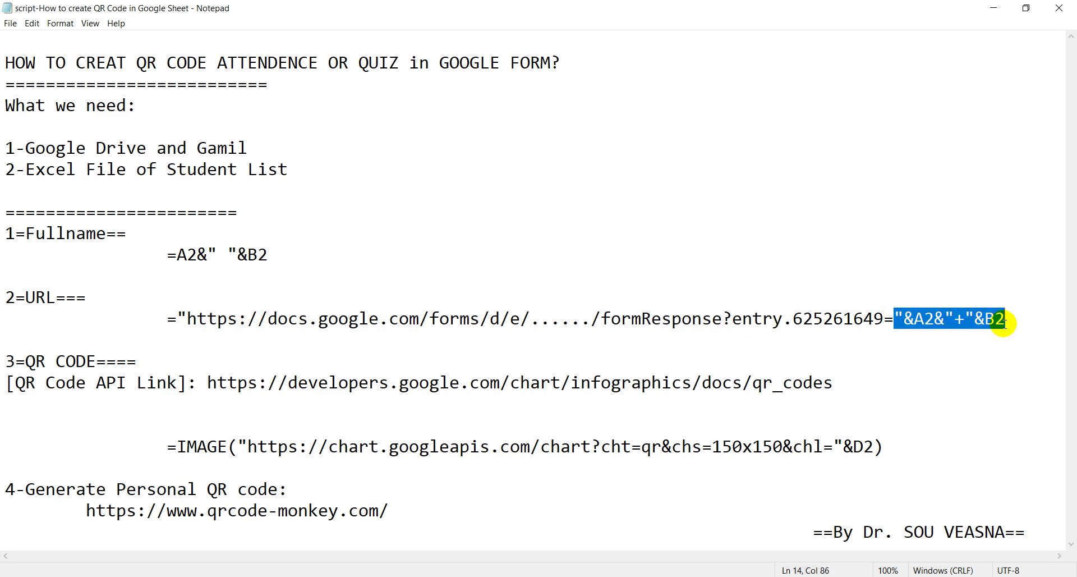
left_click(605, 315)
left_click(757, 317)
left_click_drag(757, 317, 784, 318)
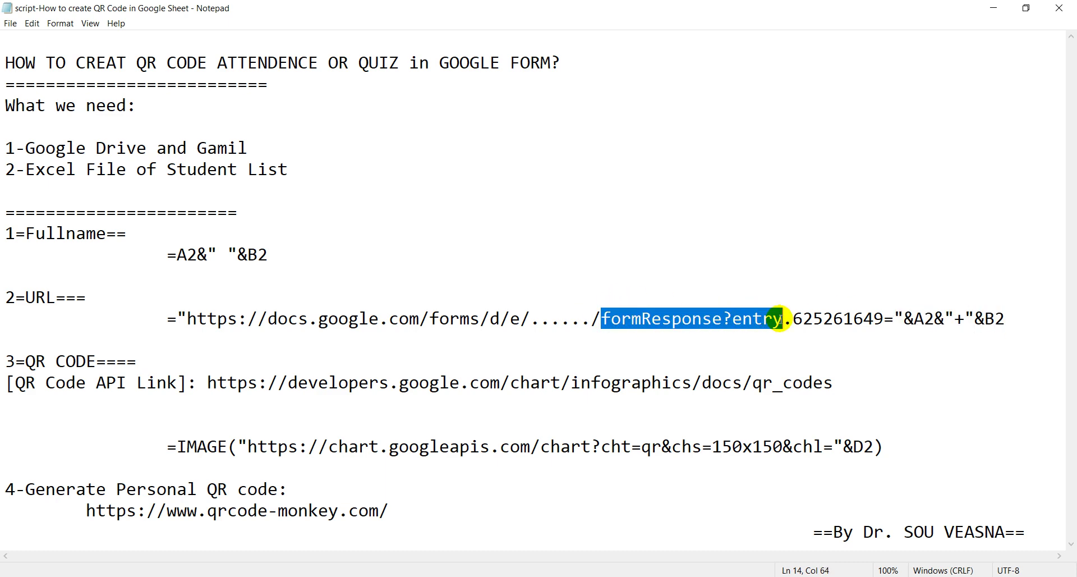
left_click(900, 317)
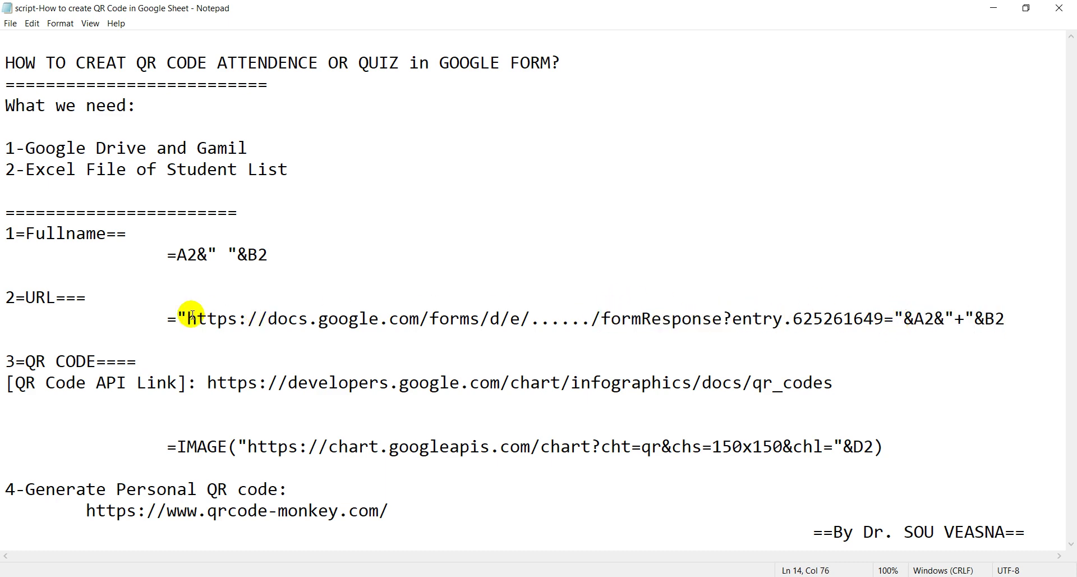
left_click_drag(182, 317, 167, 317)
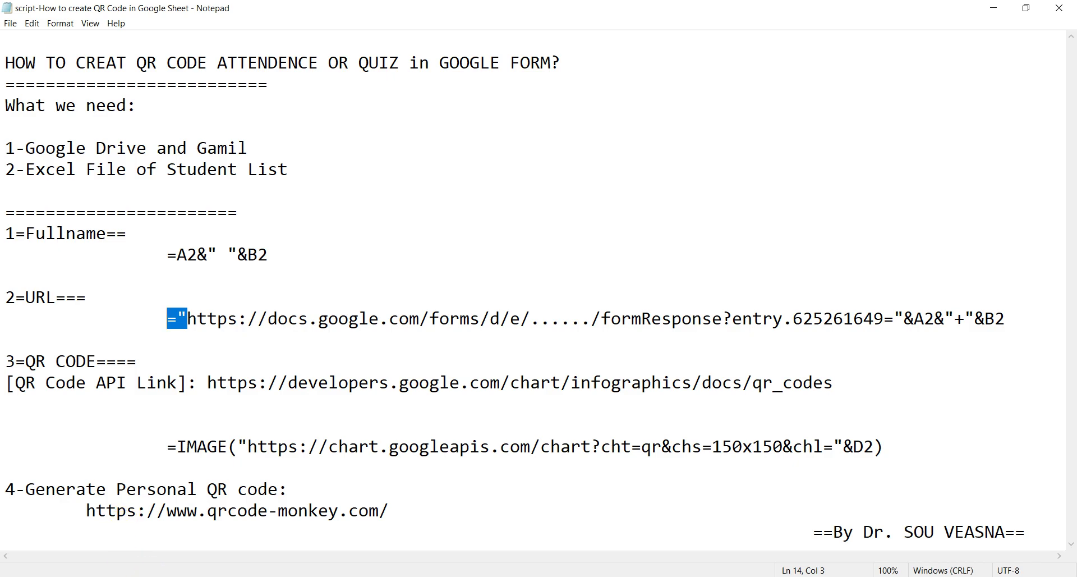
Return to the QR code-Test sheet and start the formula in G3 with =" followed by the copied pre-filled link.
key("alt+Tab")
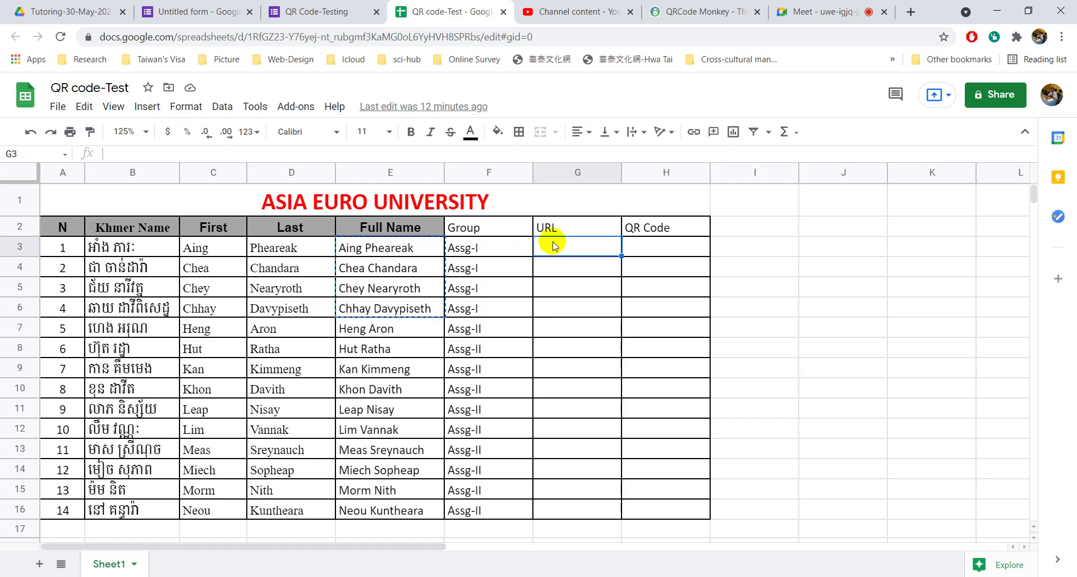
left_click(152, 153)
type("=")
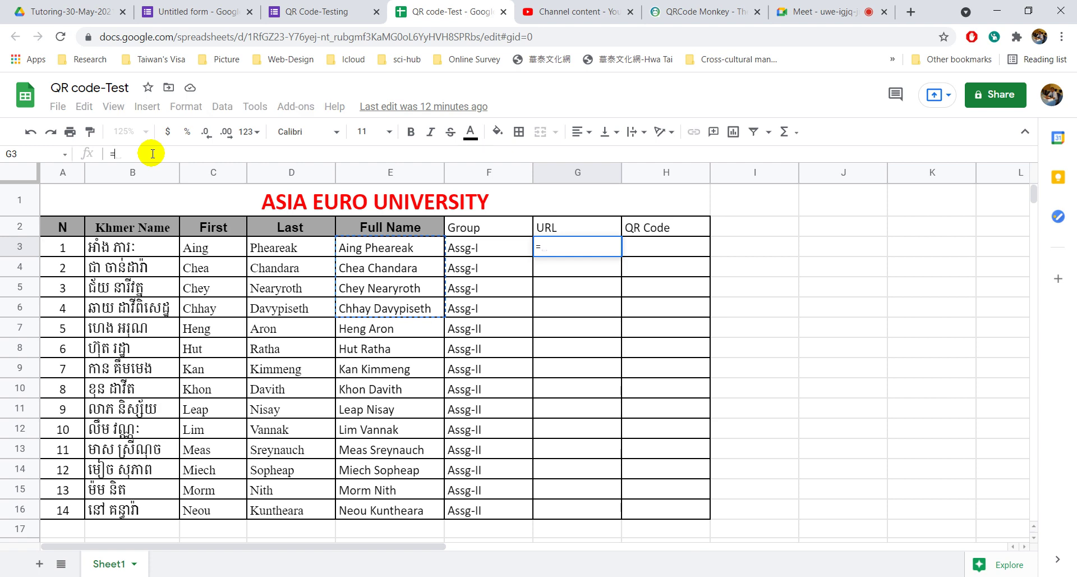
type("I")
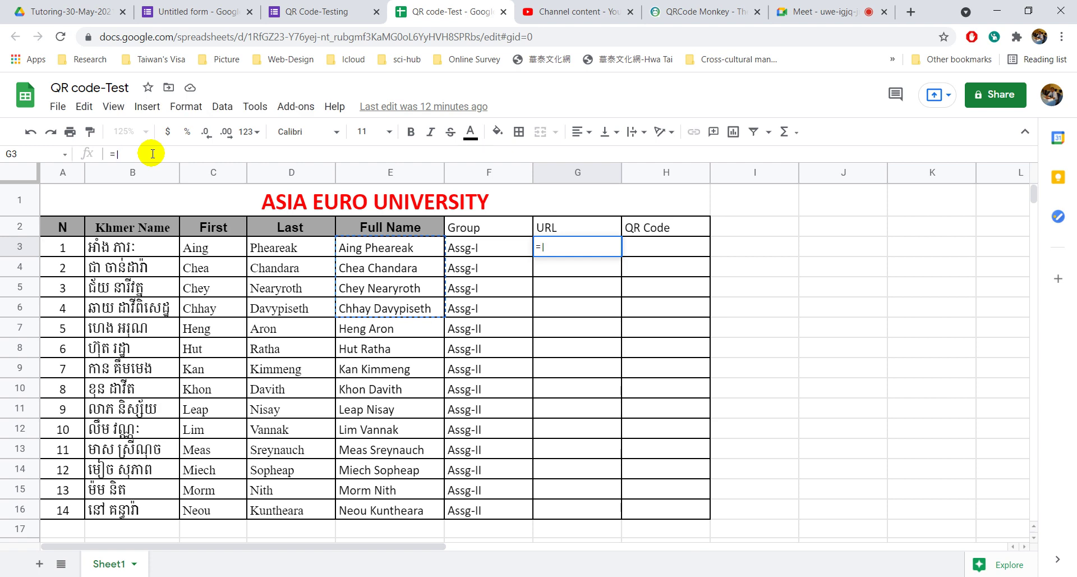
key("BackSpace")
type("\"")
key("ctrl+v")
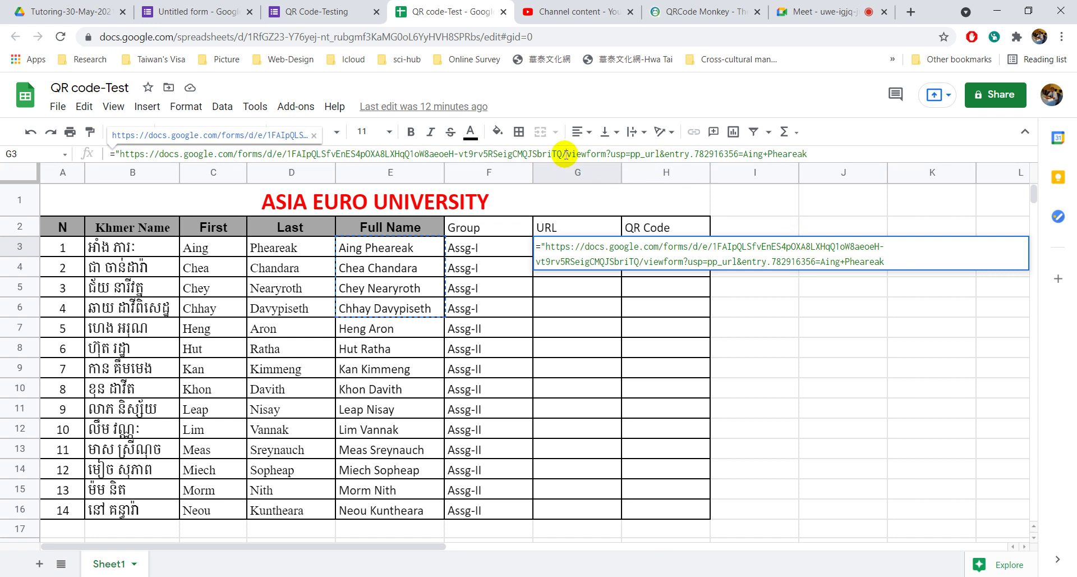
Replace viewform?usp=pp_url&entry in the G3 link with formResponse?entry copied from the Notepad script.
left_click_drag(566, 154, 690, 149)
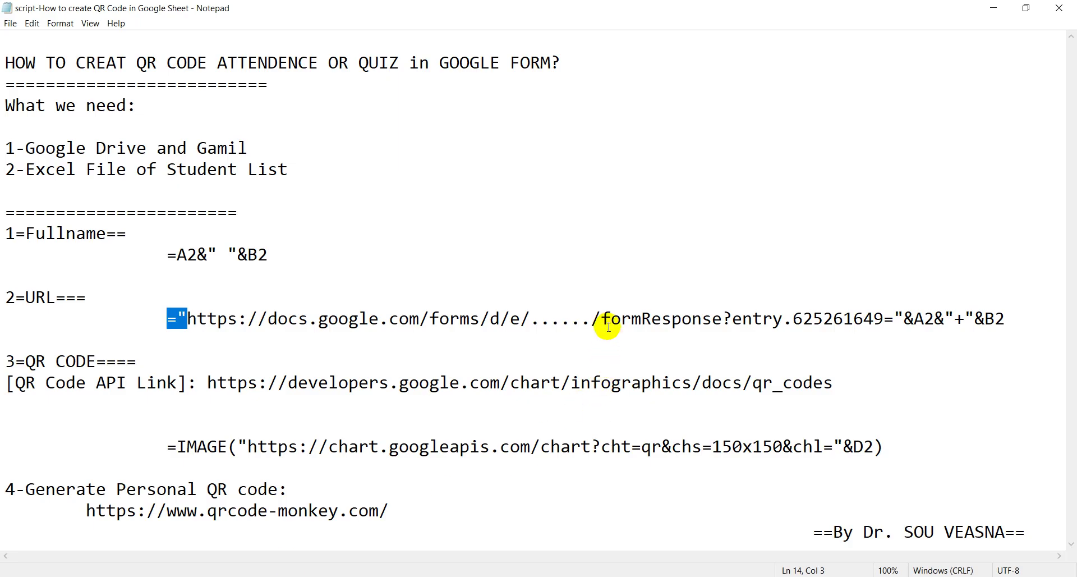
left_click_drag(601, 318, 777, 321)
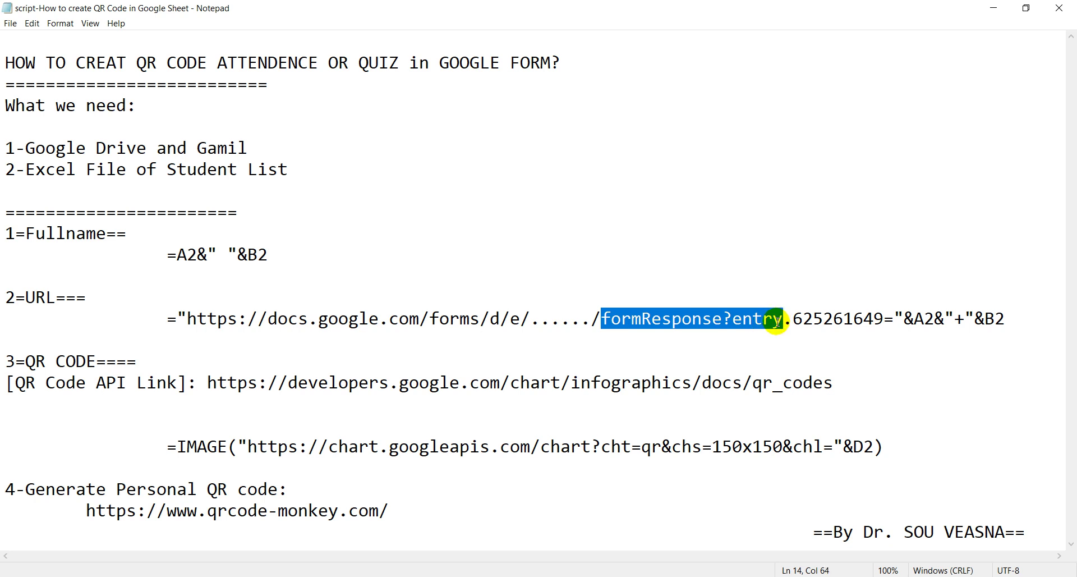
left_click(991, 12)
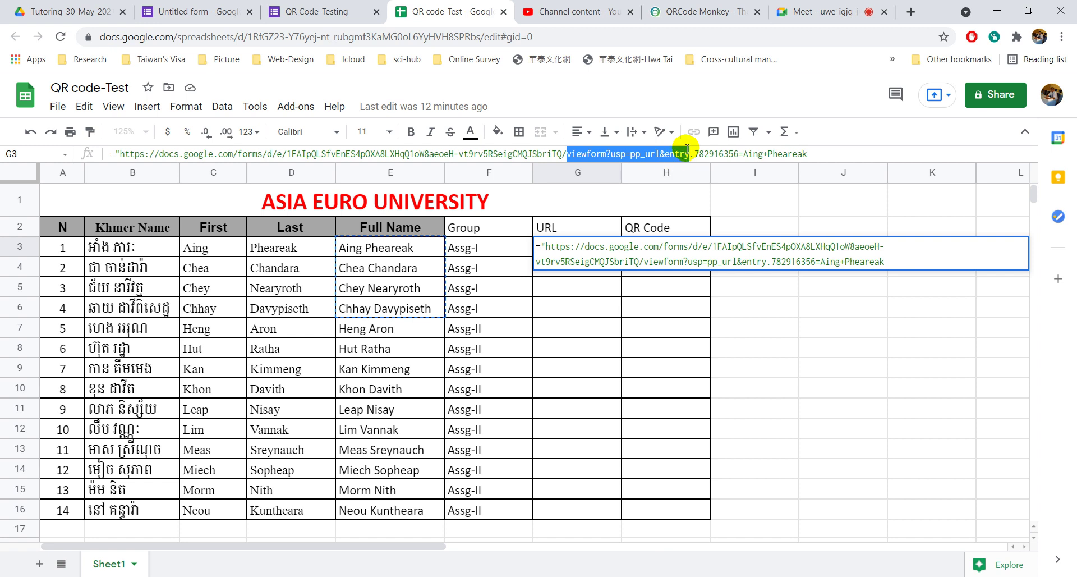
key("ctrl+v")
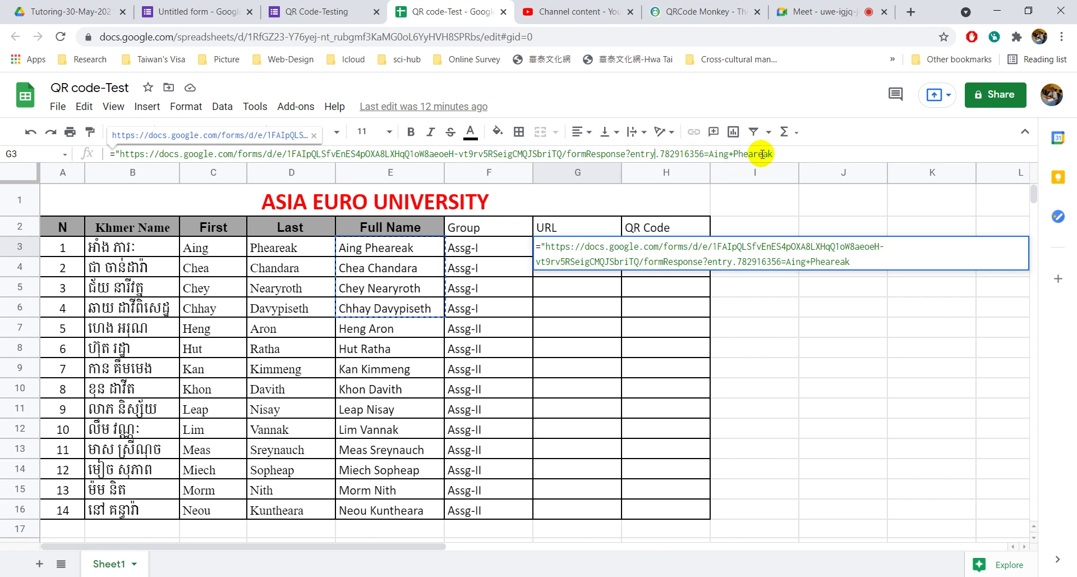
Replace the student's name at the end of the G3 formula with "&A2&"+"&B2 copied from the Notepad script.
left_click_drag(773, 153, 708, 154)
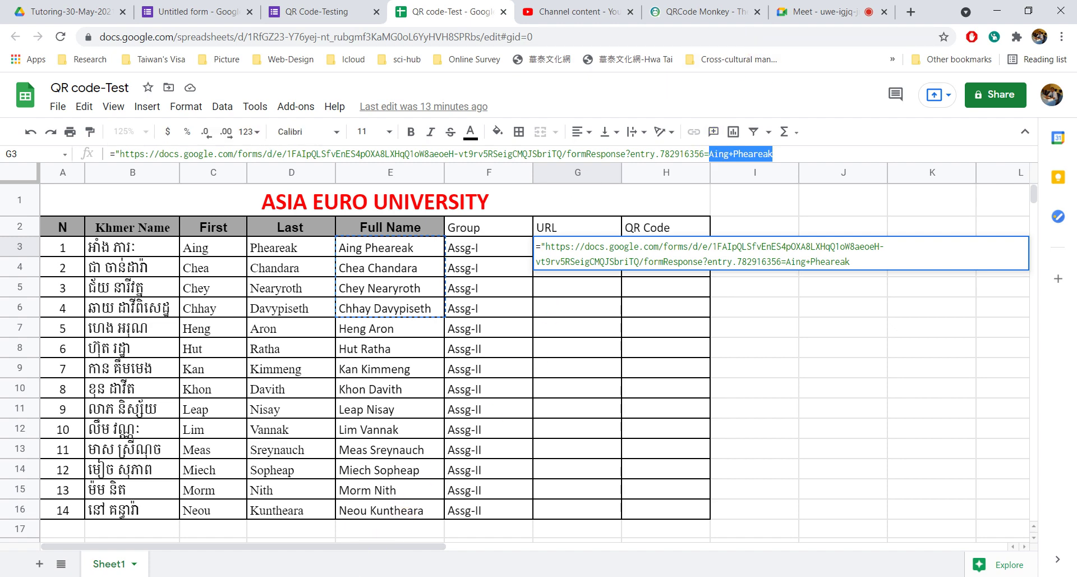
key("alt+Tab")
left_click_drag(1009, 318, 898, 311)
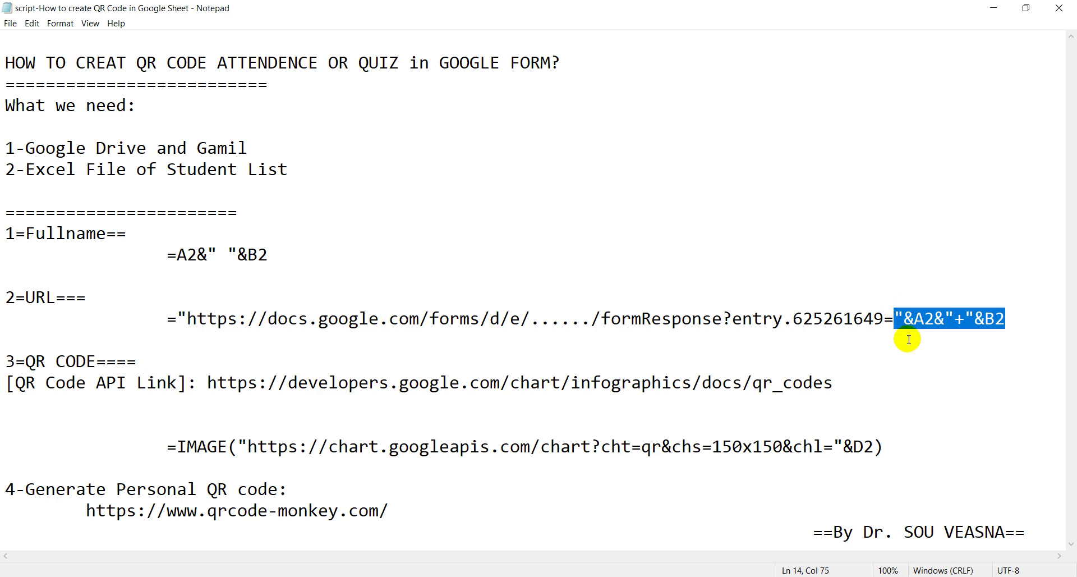
key("alt+Tab")
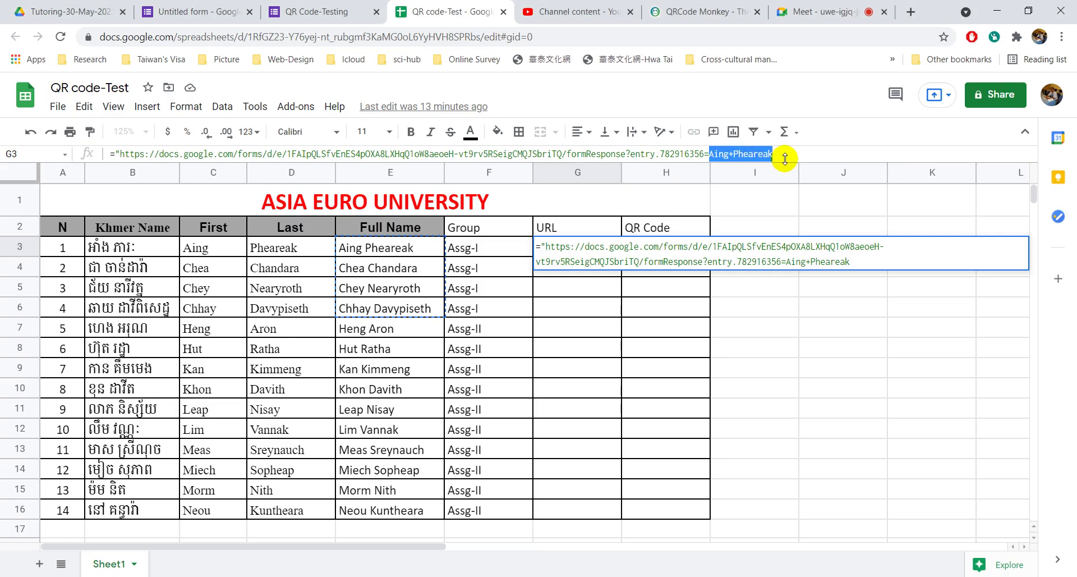
key("ctrl+v")
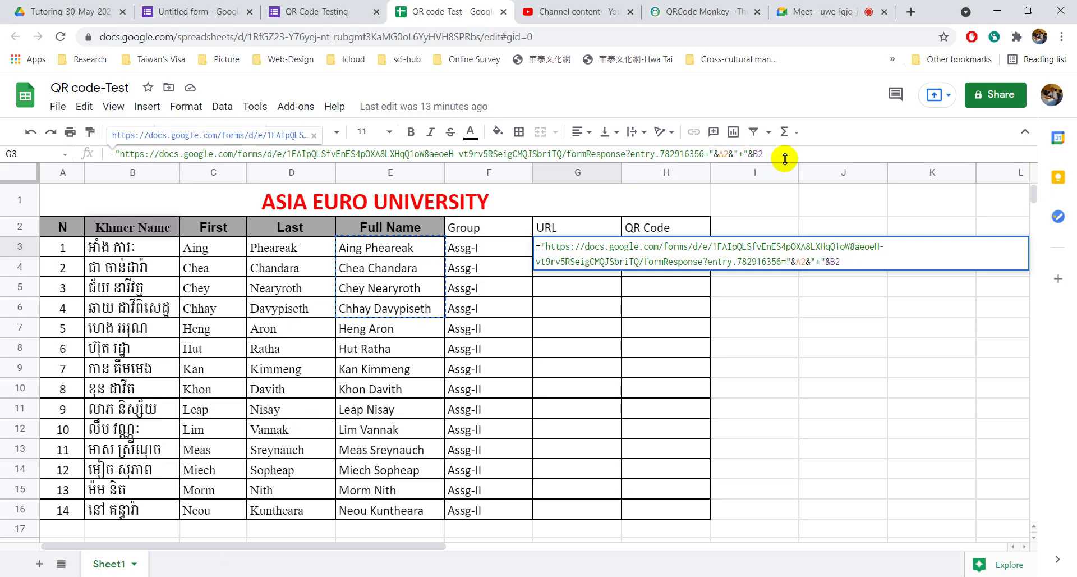
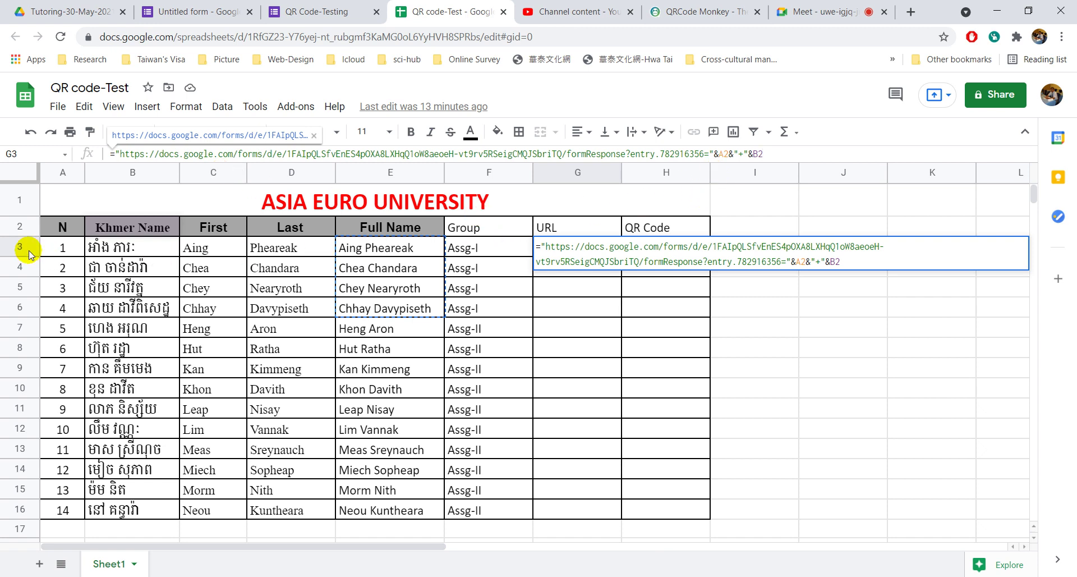
Change the A2 reference in the G3 formula to C3, the student's first-name cell.
left_click(722, 153)
key("BackSpace")
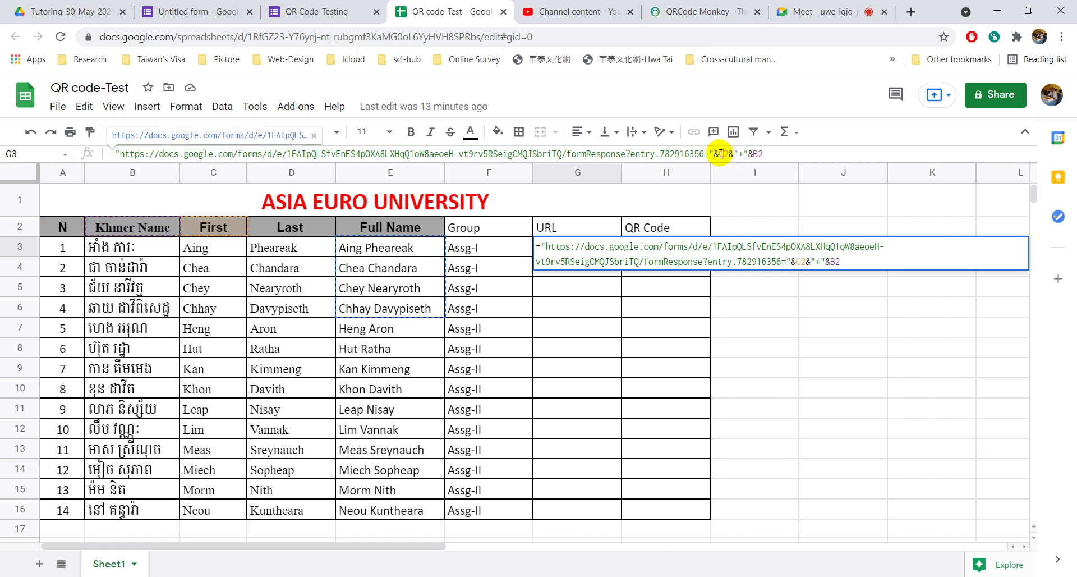
type("C")
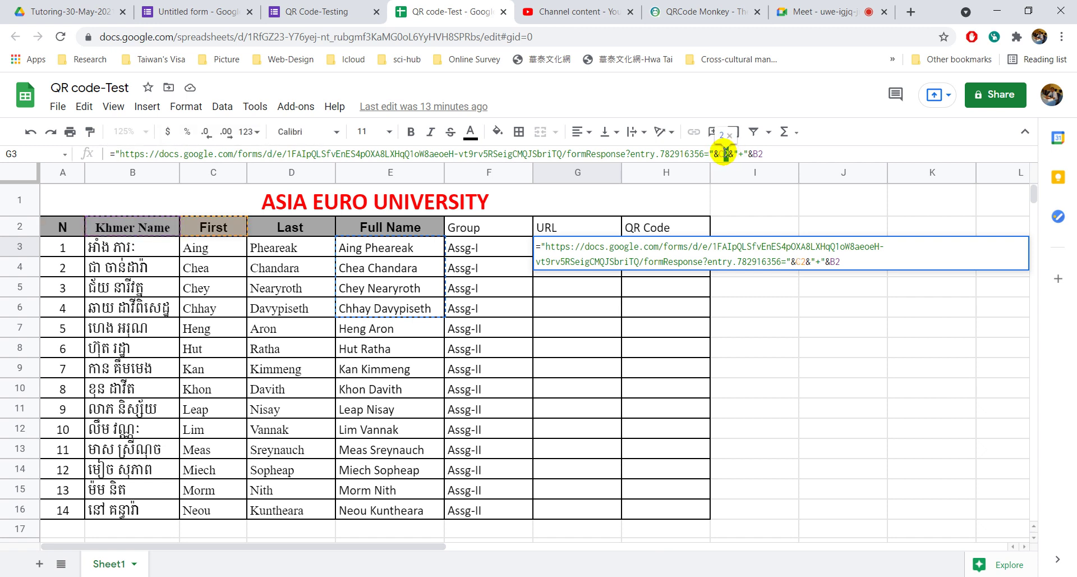
key("Delete")
type("3")
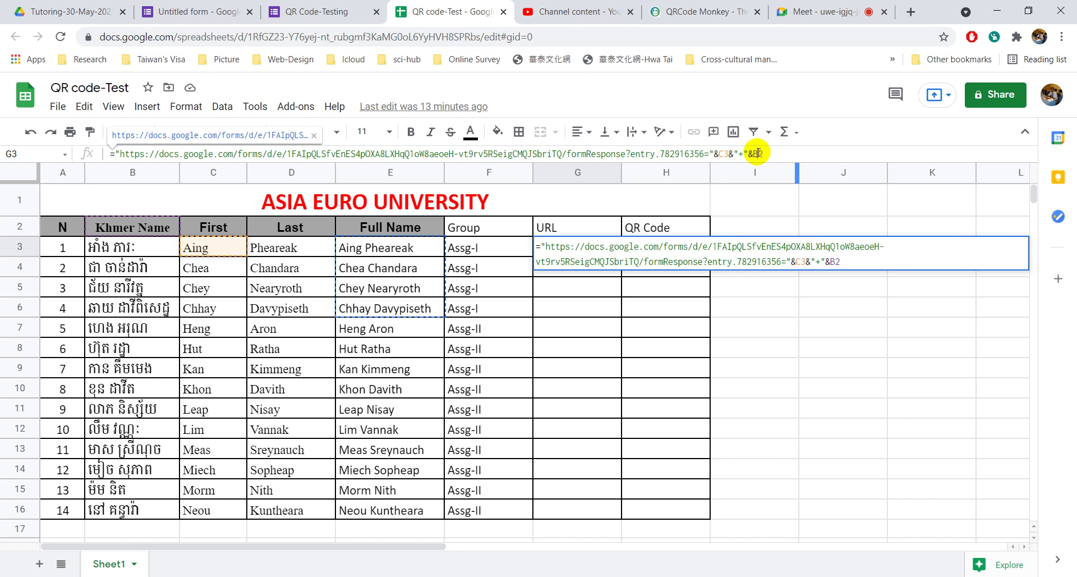
Change the B2 reference at the end of the G3 formula to D3, the student's last-name cell, and commit the formula.
left_click_drag(758, 152, 753, 153)
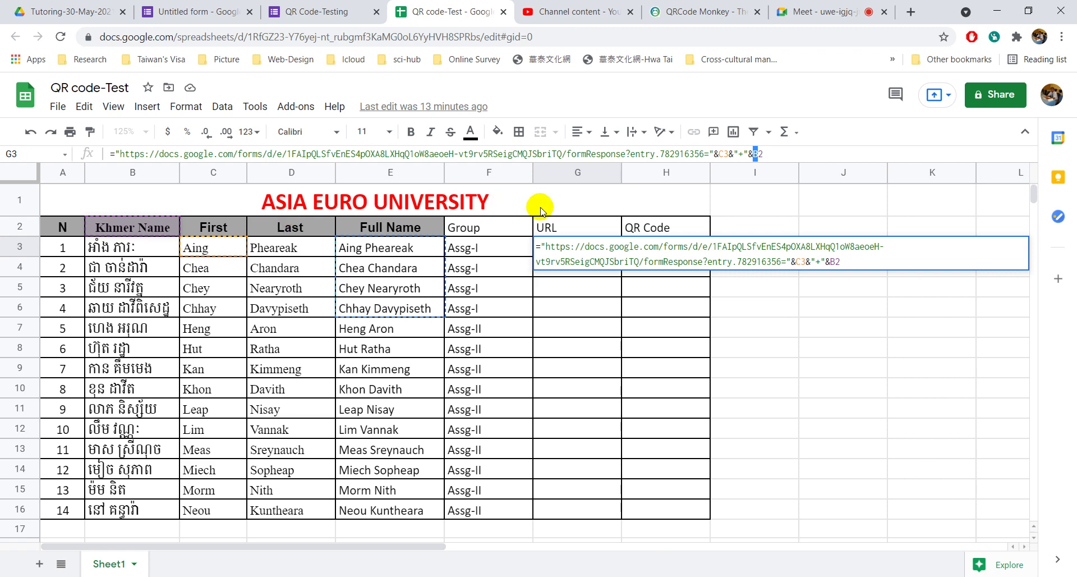
type("D")
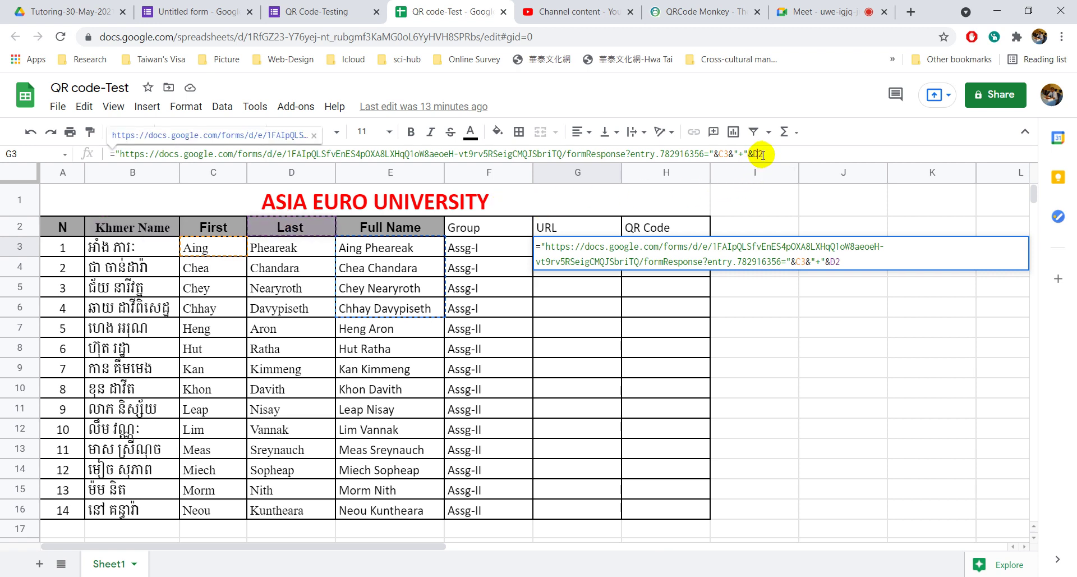
type("3")
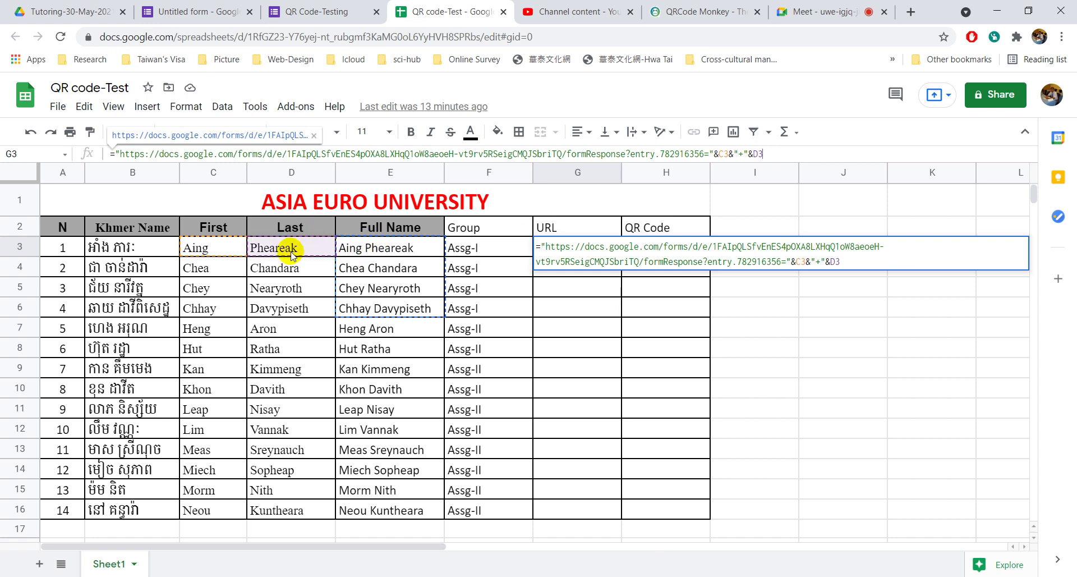
key("Return")
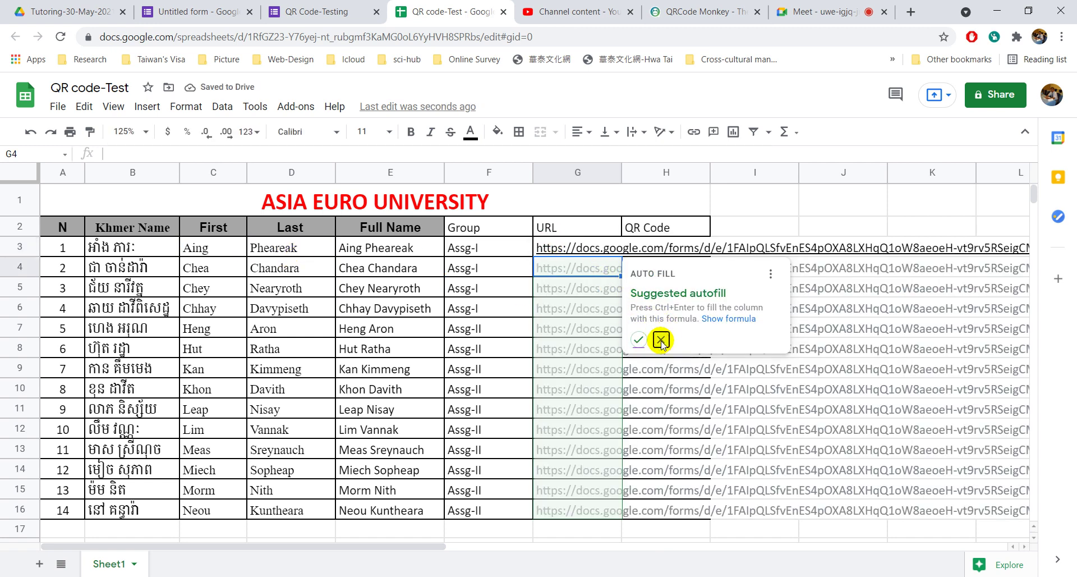
Decline the suggested autofill and copy the G3 URL formula down through G6 for the four Assg-I students.
left_click(660, 339)
left_click(600, 245)
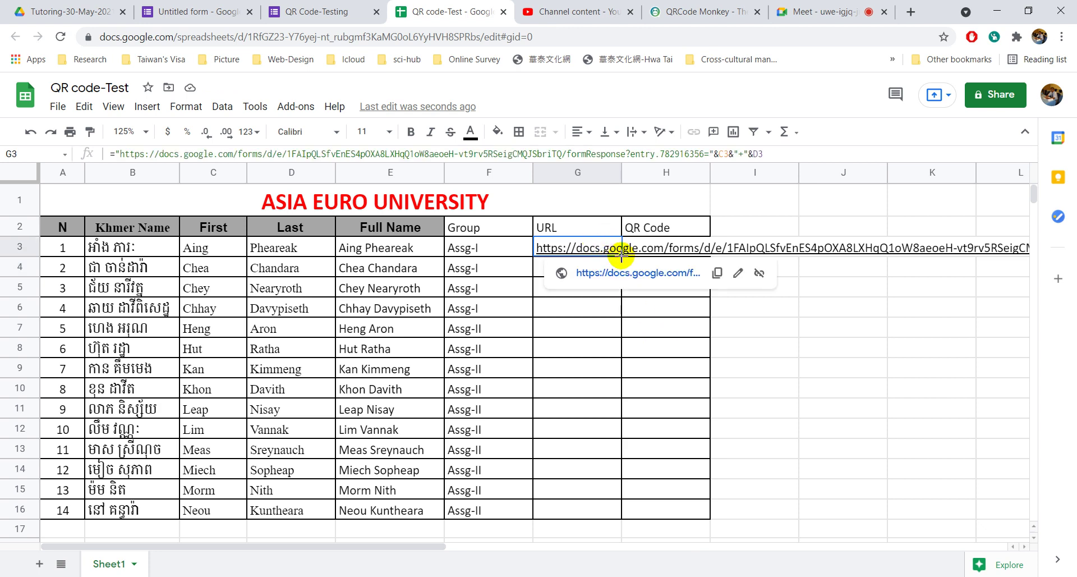
left_click_drag(621, 256, 608, 307)
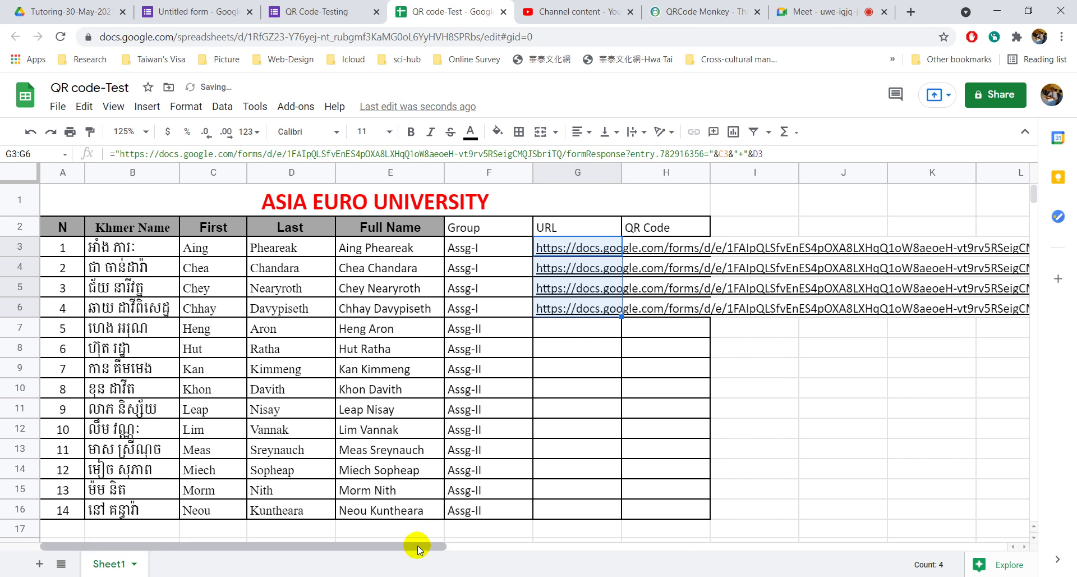
left_click_drag(414, 544, 616, 568)
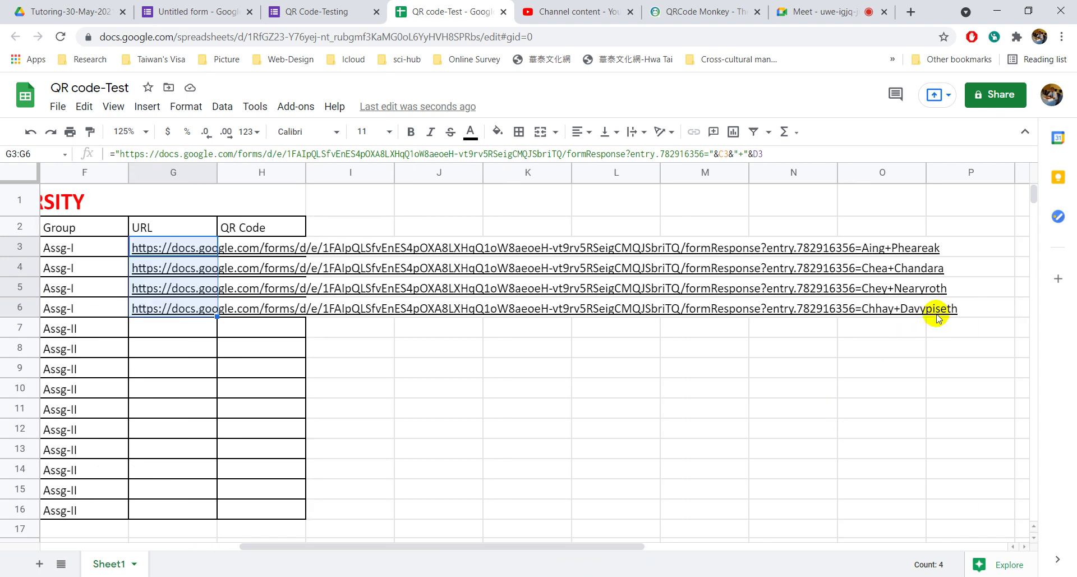
Make the Assg-I group entries in F3:F6 bold.
left_click_drag(557, 546, 424, 547)
left_click(368, 247)
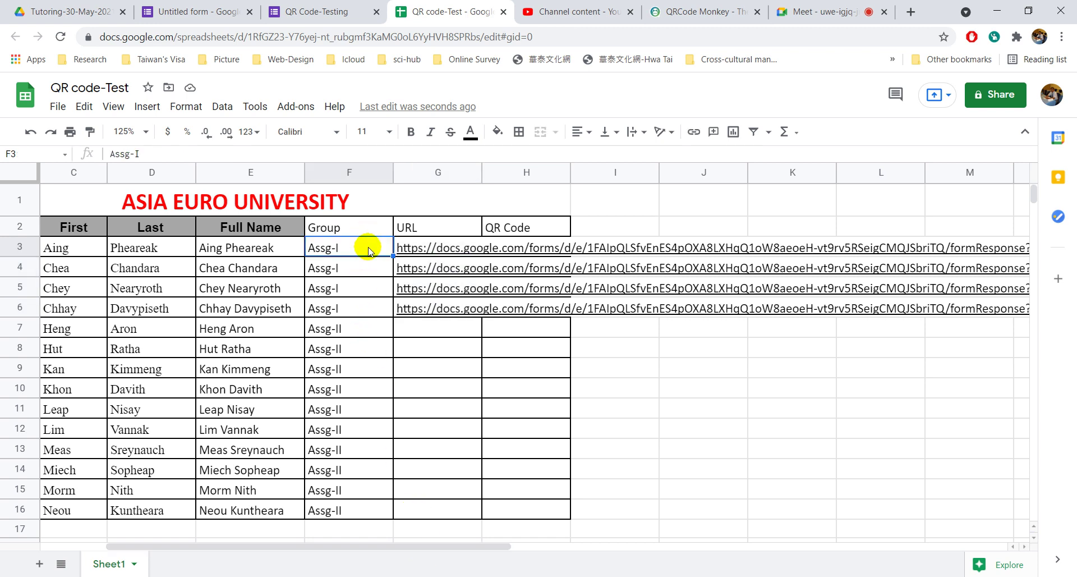
left_click_drag(355, 247, 358, 312)
key("ctrl+b")
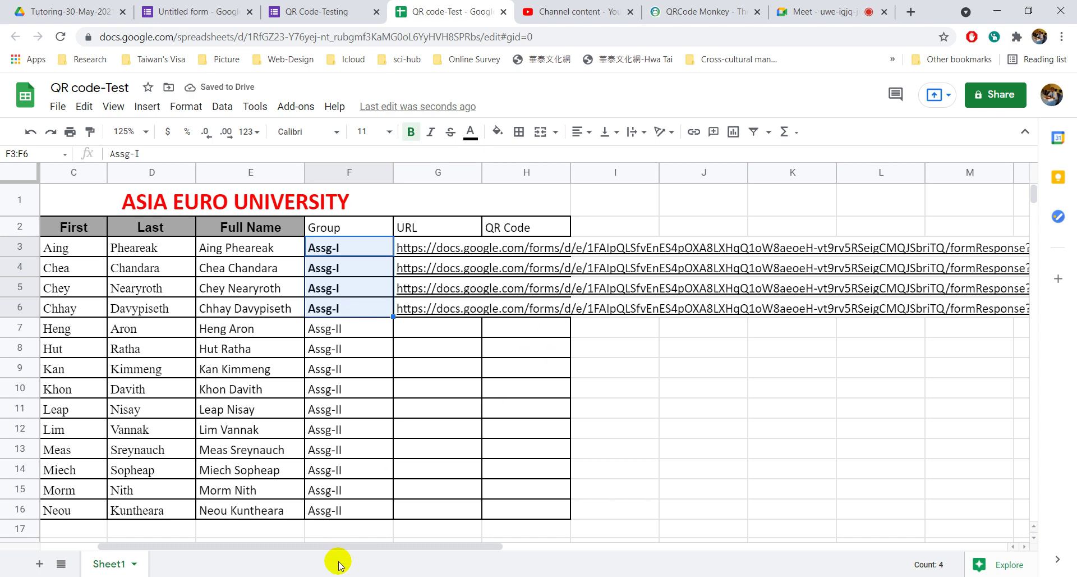
left_click(1033, 576)
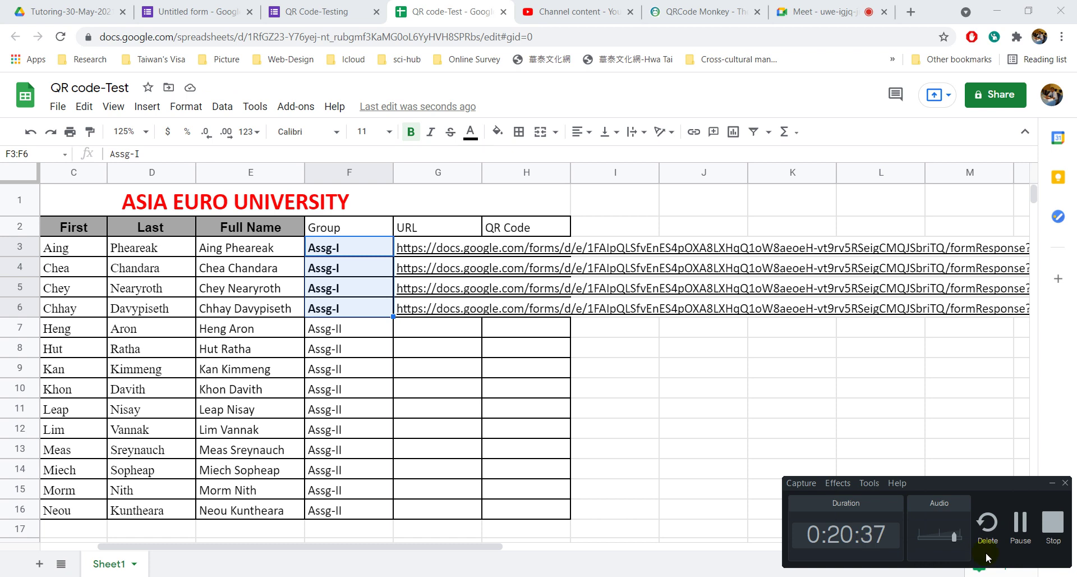
left_click(1024, 536)
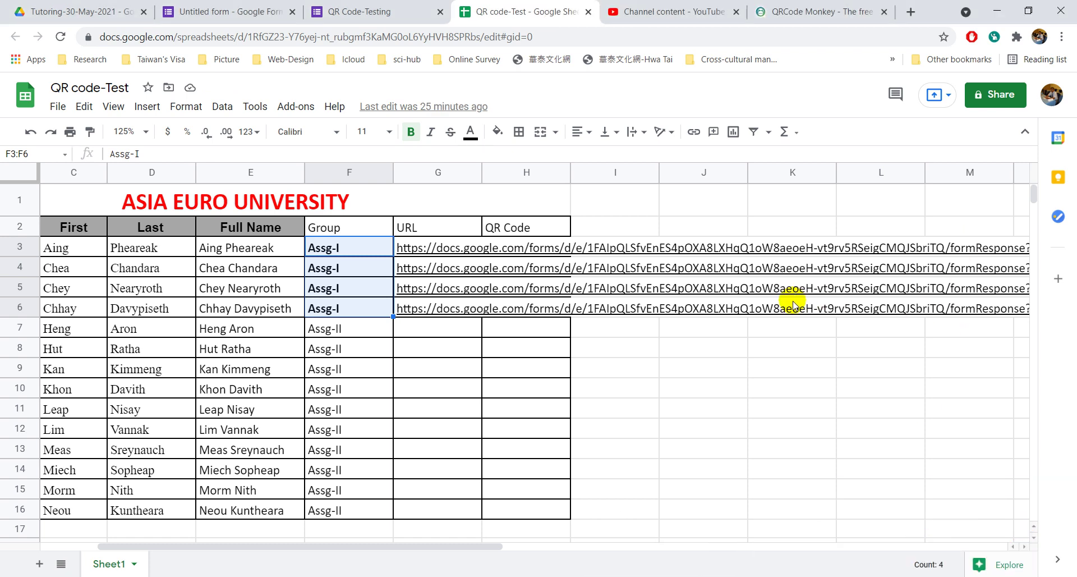
mouse_move(795, 306)
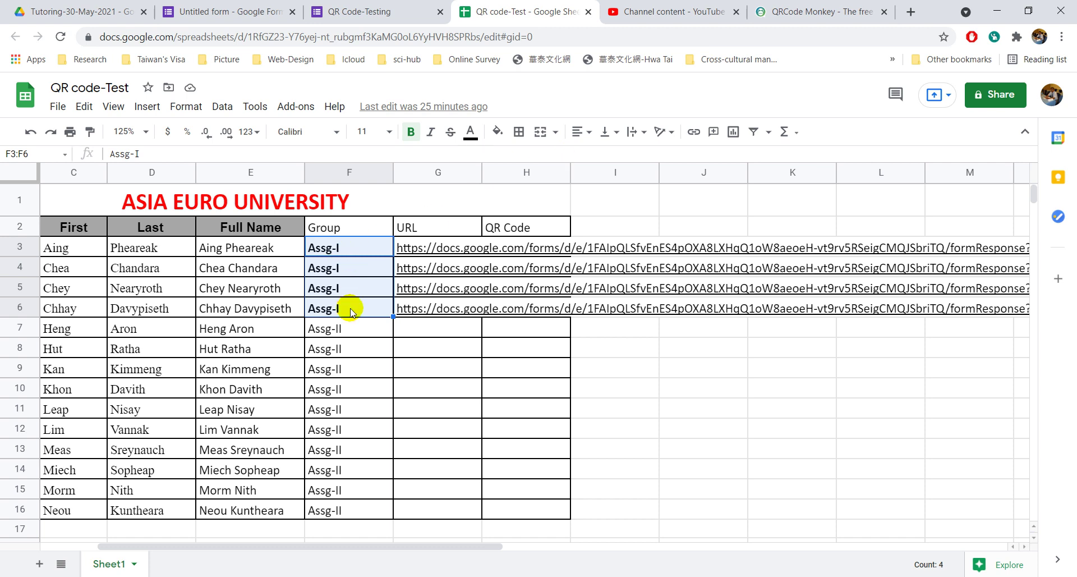
Examine the generated URLs in rows 3 to 6, checking that each ends with the matching student's name.
left_click(526, 232)
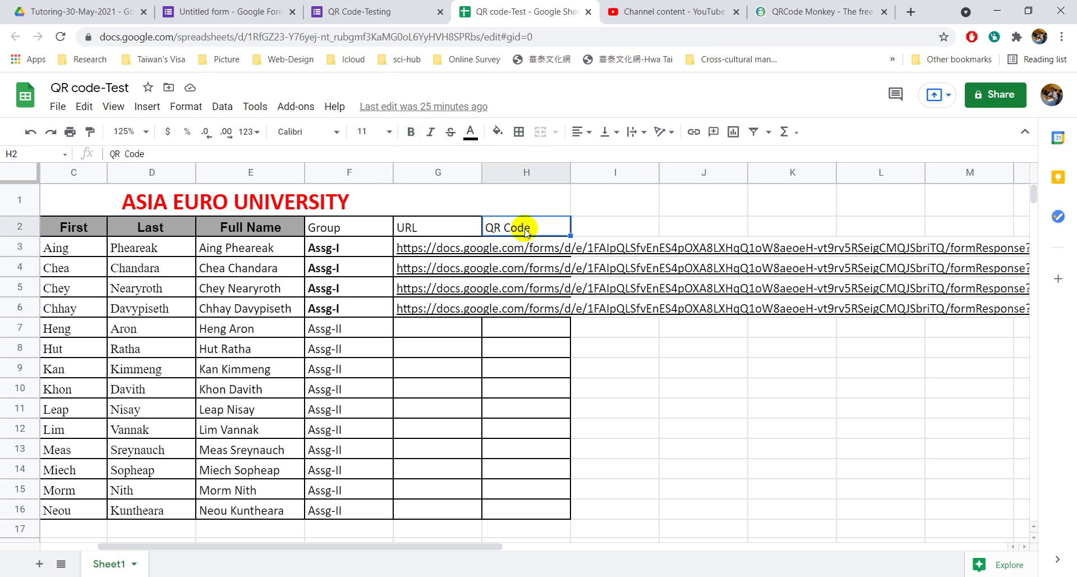
key("Down")
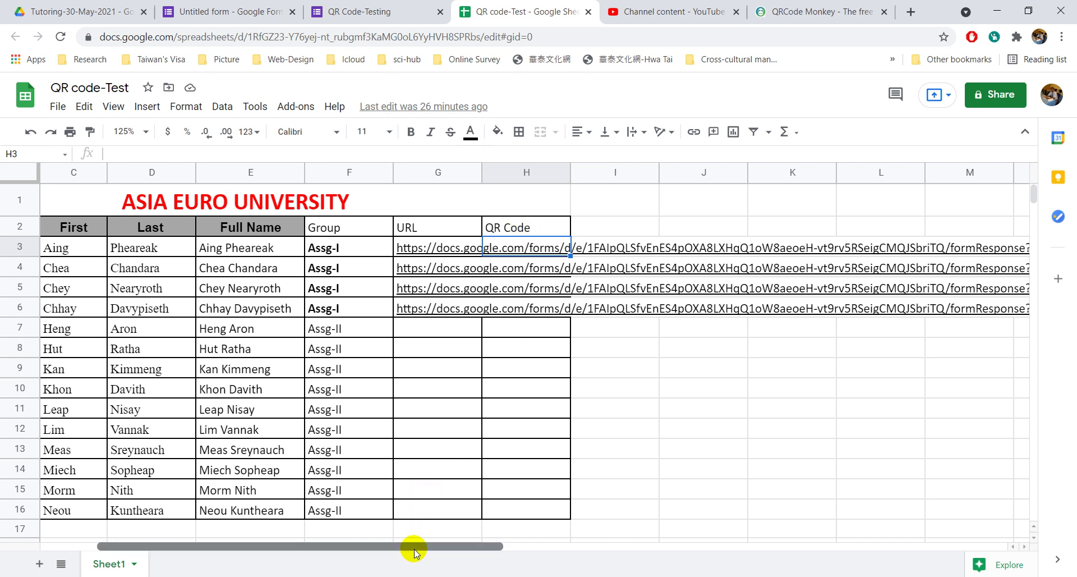
left_click_drag(414, 552, 521, 551)
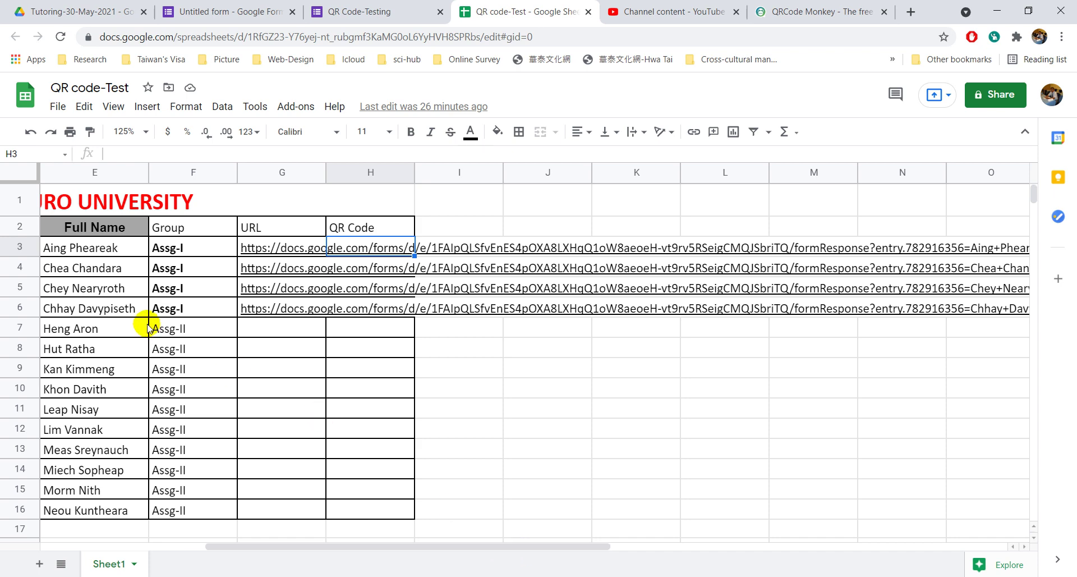
left_click(115, 308)
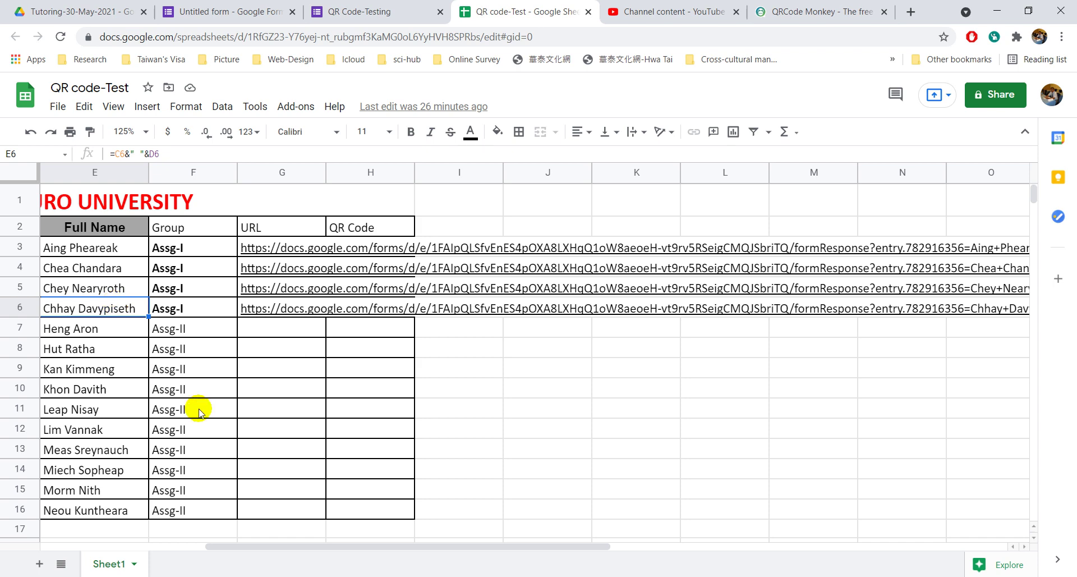
key("Right")
key("Right")
key("Right")
key("Right")
key("Right")
key("Right")
key("Right")
key("Right")
key("Right")
key("Right")
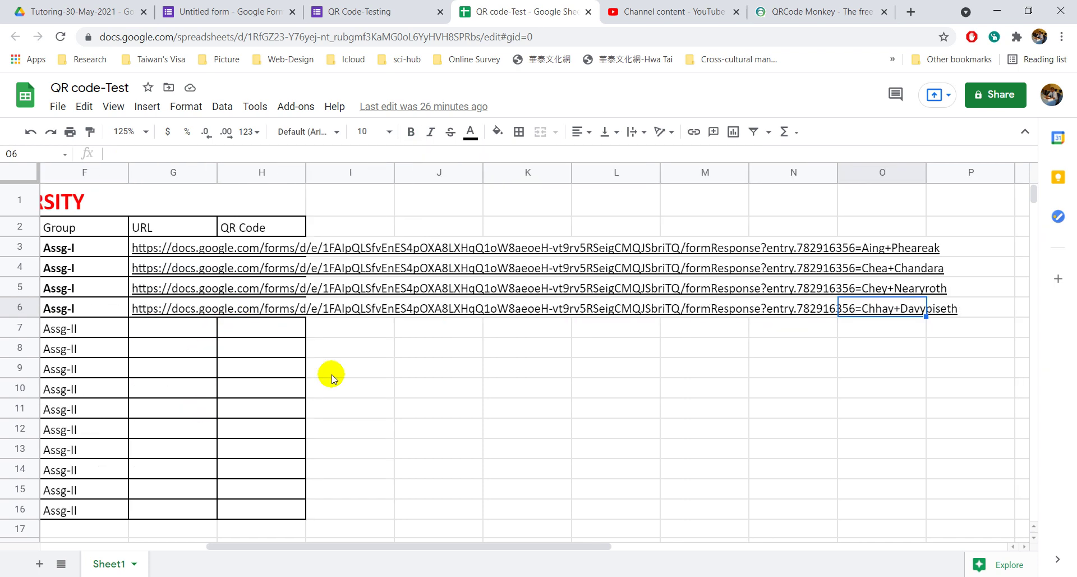
left_click_drag(329, 547, 264, 546)
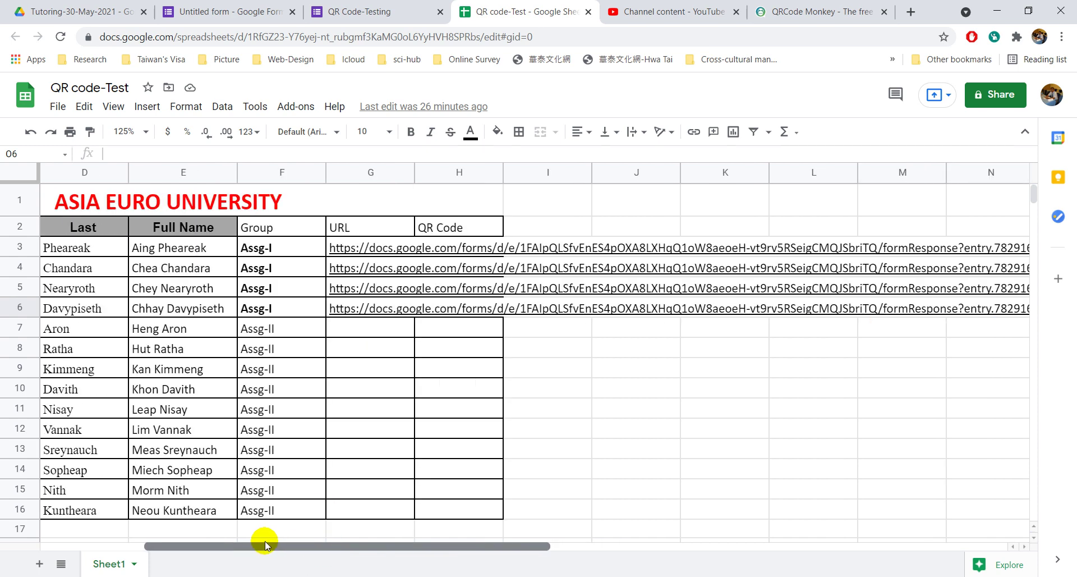
Select H3 under QR Code and copy the QR Code API link from the Notepad script.
left_click(434, 242)
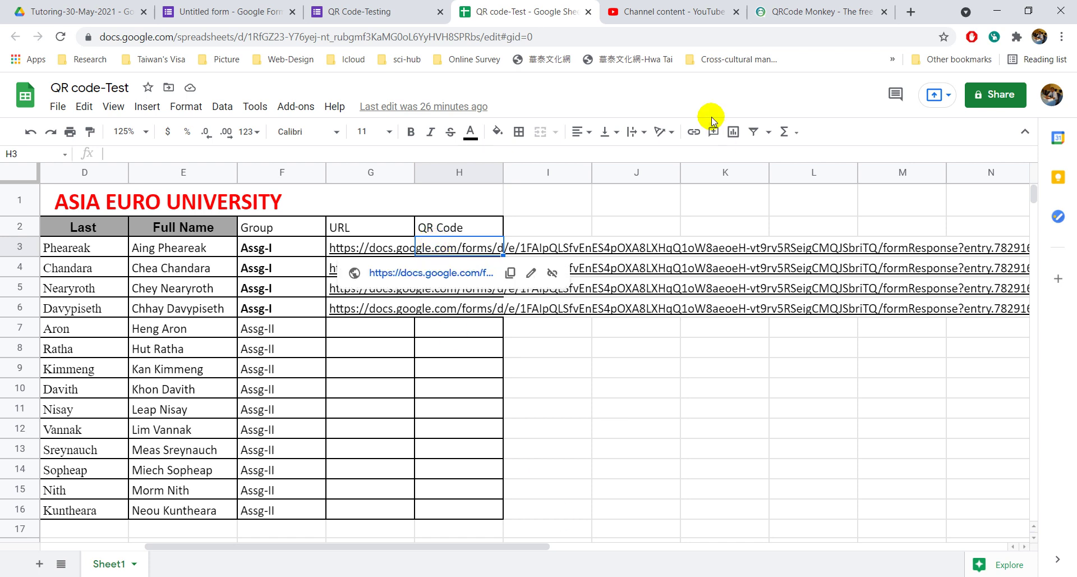
left_click(255, 572)
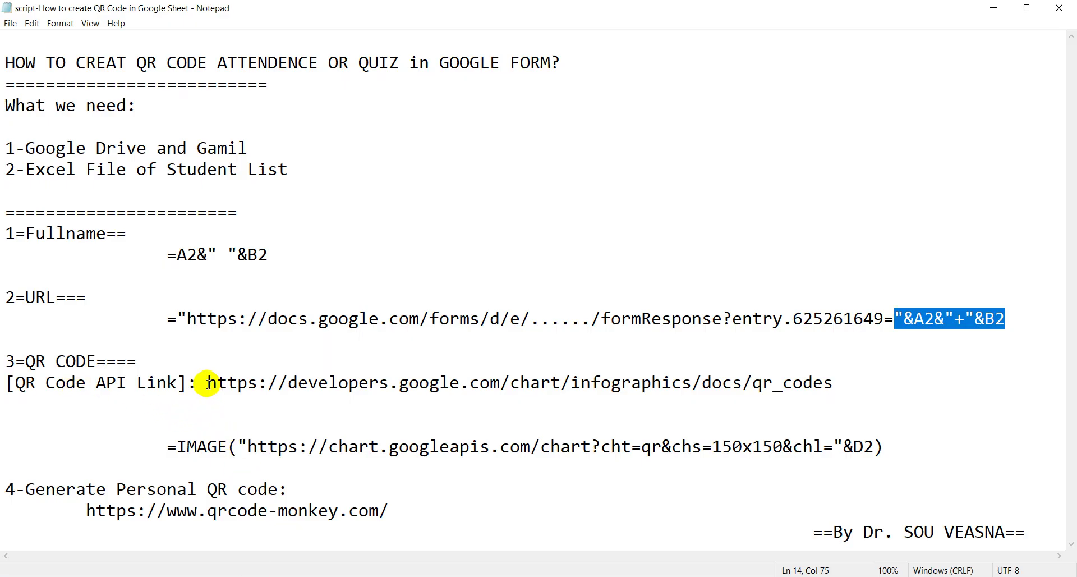
left_click_drag(206, 383, 843, 380)
key("ctrl+c")
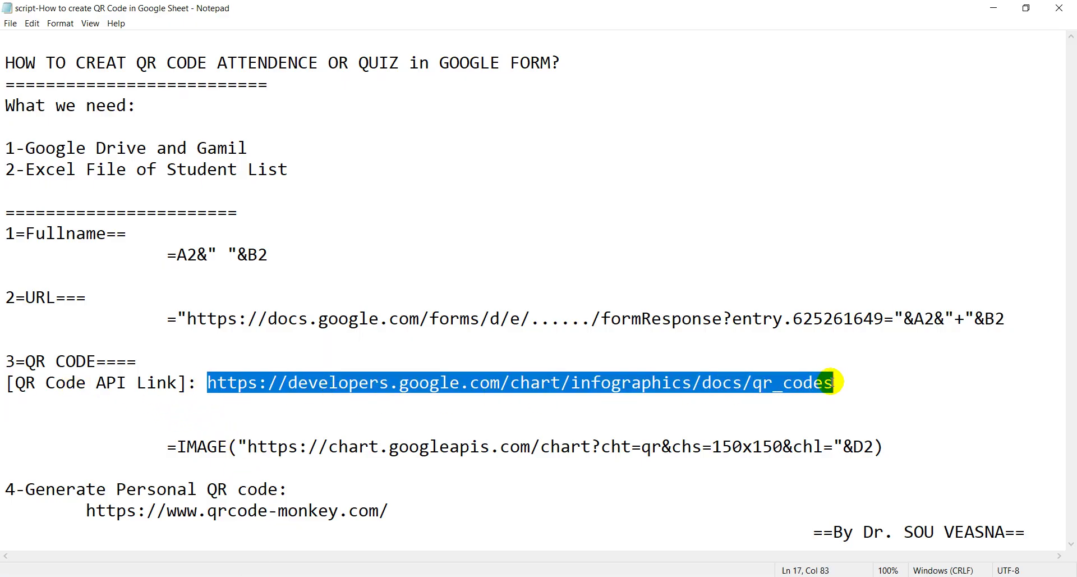
Open the copied developers.google.com QR codes page in a new browser tab and dismiss the developer profile prompt.
key("alt+Tab")
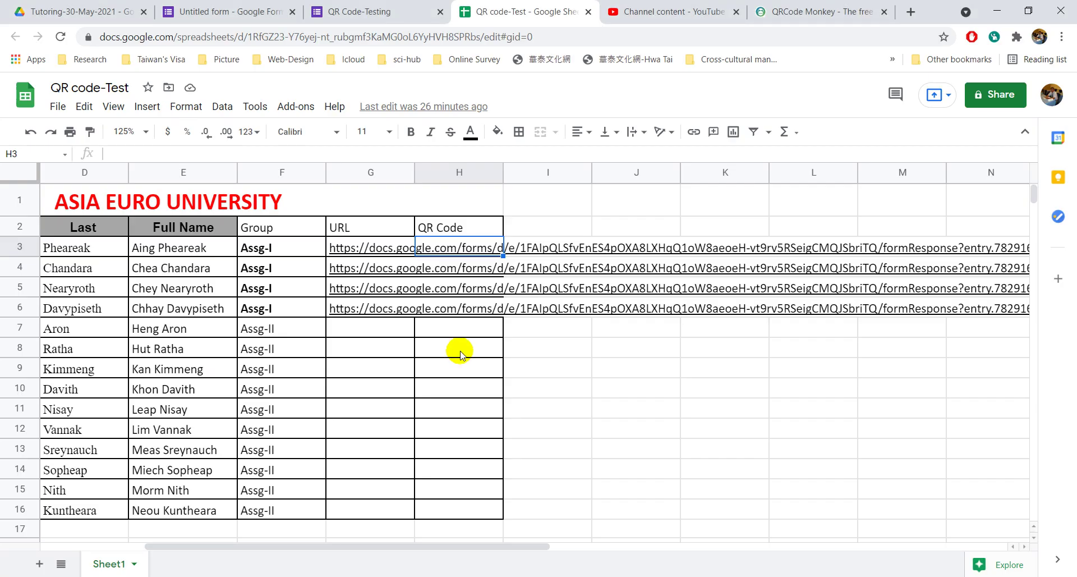
left_click(910, 12)
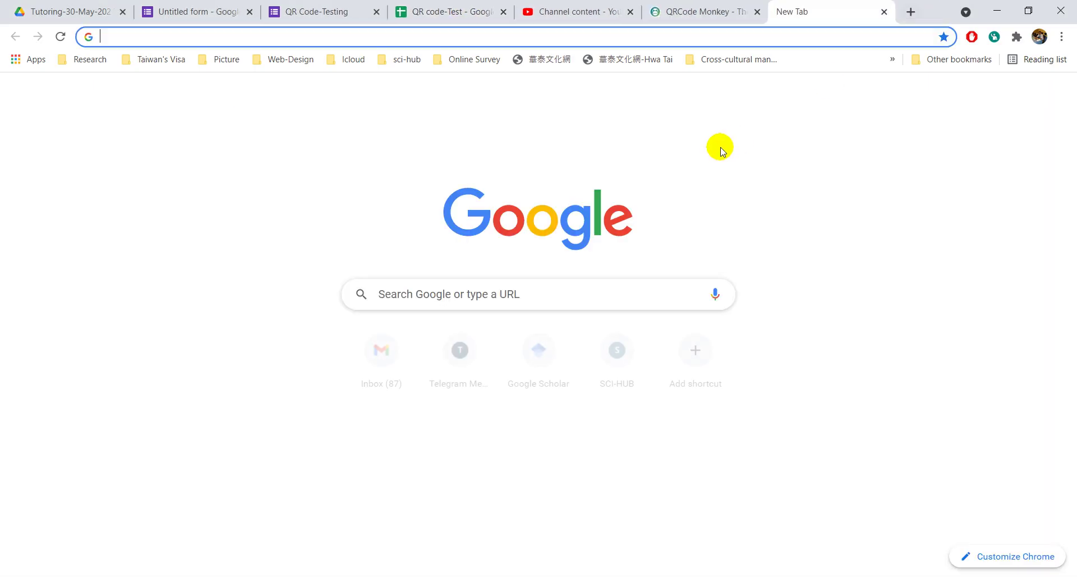
key("ctrl+v")
key("Return")
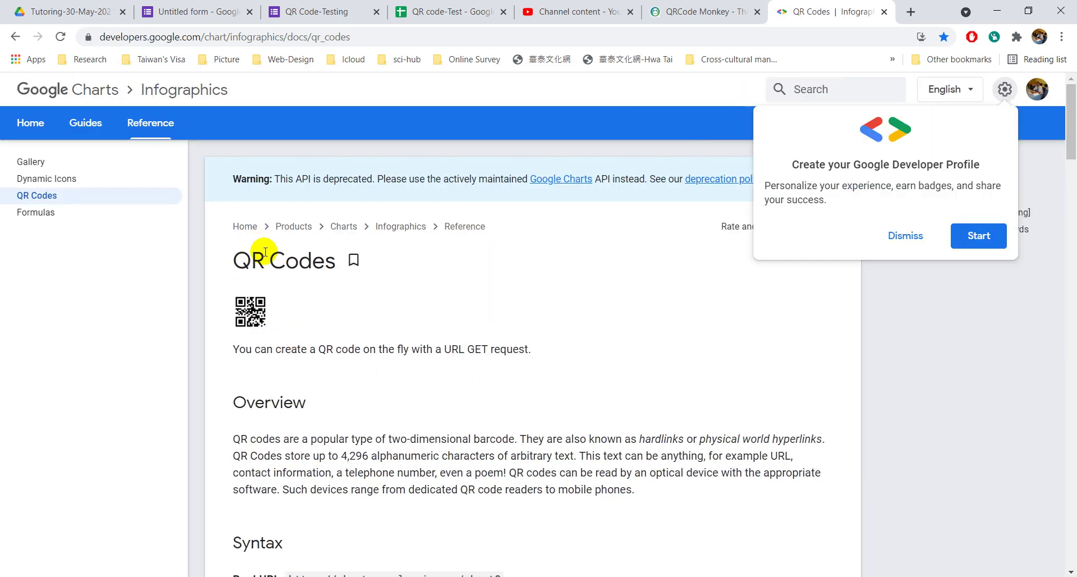
left_click(907, 235)
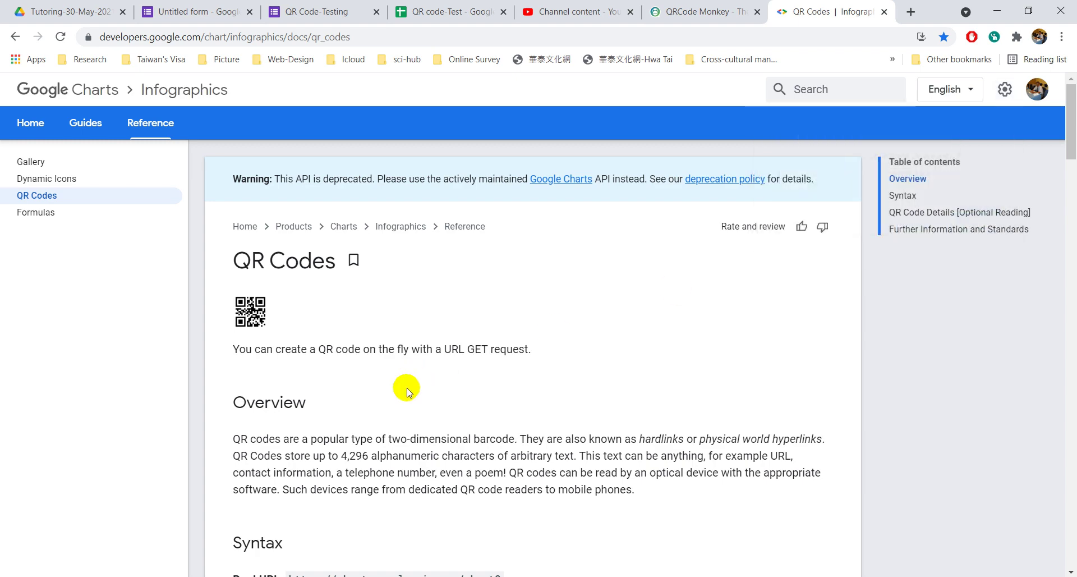
Read the QR code Syntax section, covering the root URL and the cht=qr, chs and chl parameters.
scroll(408, 388, "down", 3)
scroll(407, 387, "down", 1)
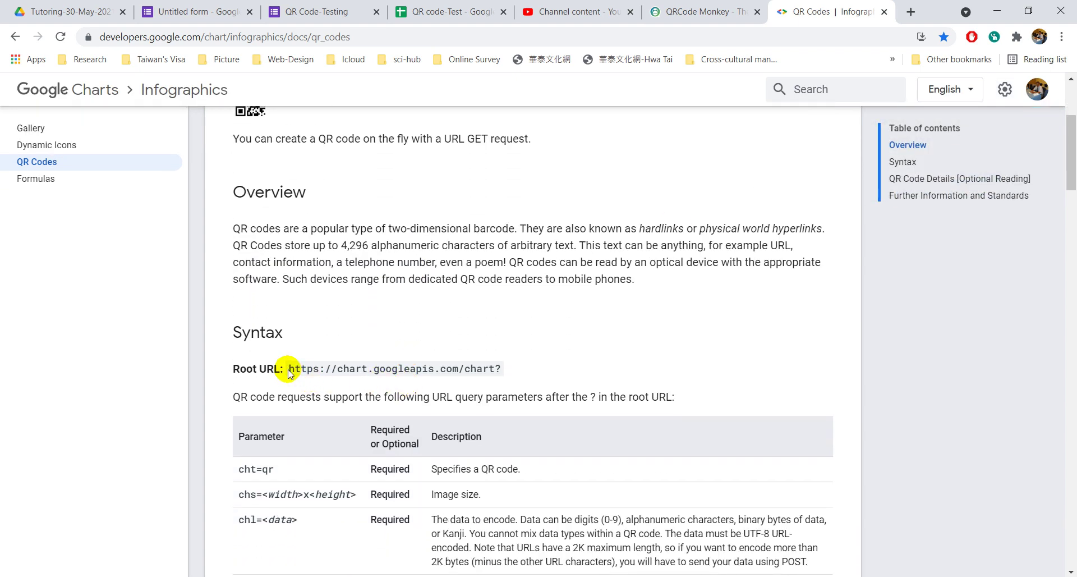
left_click_drag(290, 369, 502, 368)
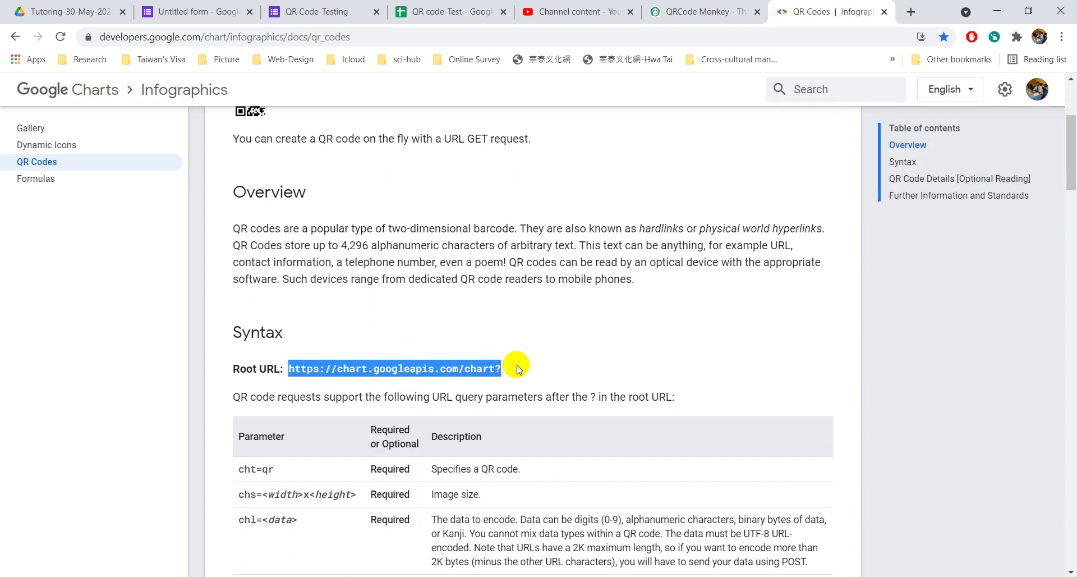
scroll(539, 359, "down", 2)
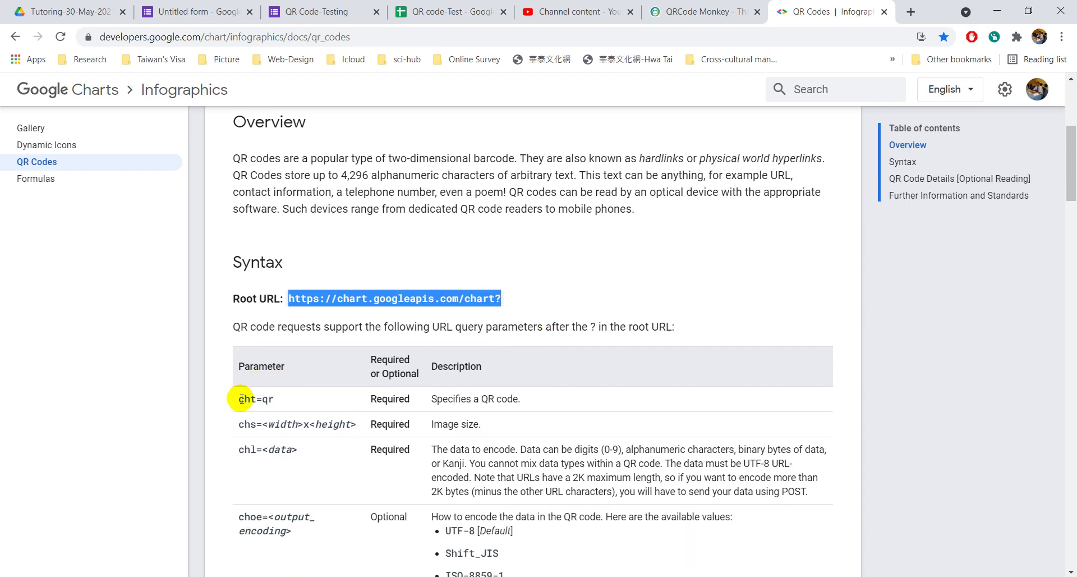
left_click_drag(241, 399, 276, 400)
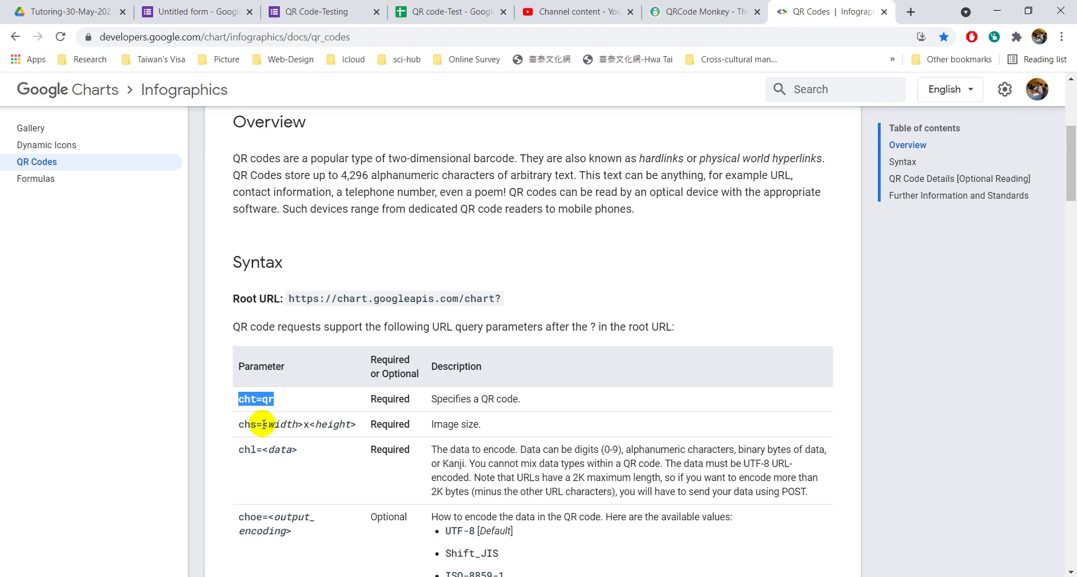
left_click_drag(251, 425, 357, 426)
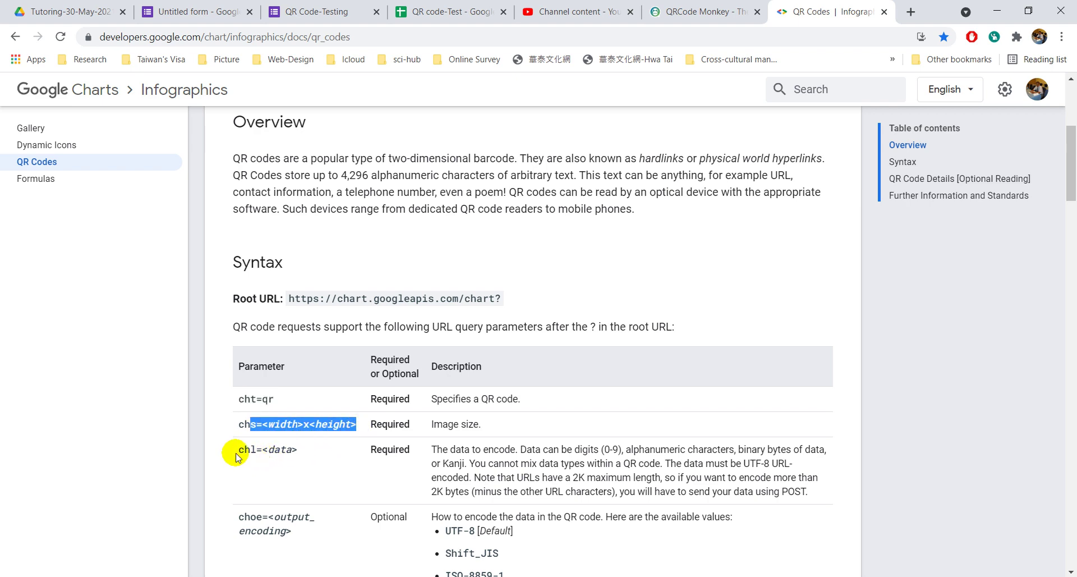
left_click_drag(238, 450, 280, 452)
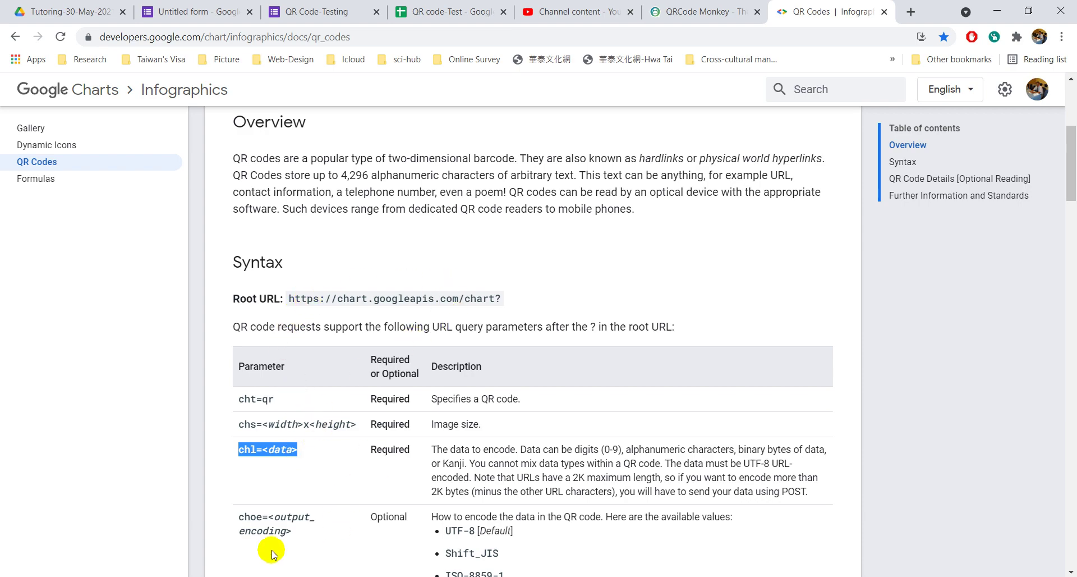
Compare the API link in the Notepad script with the documentation's root URL and cht=qr parameter.
key("alt+Tab")
left_click(346, 368)
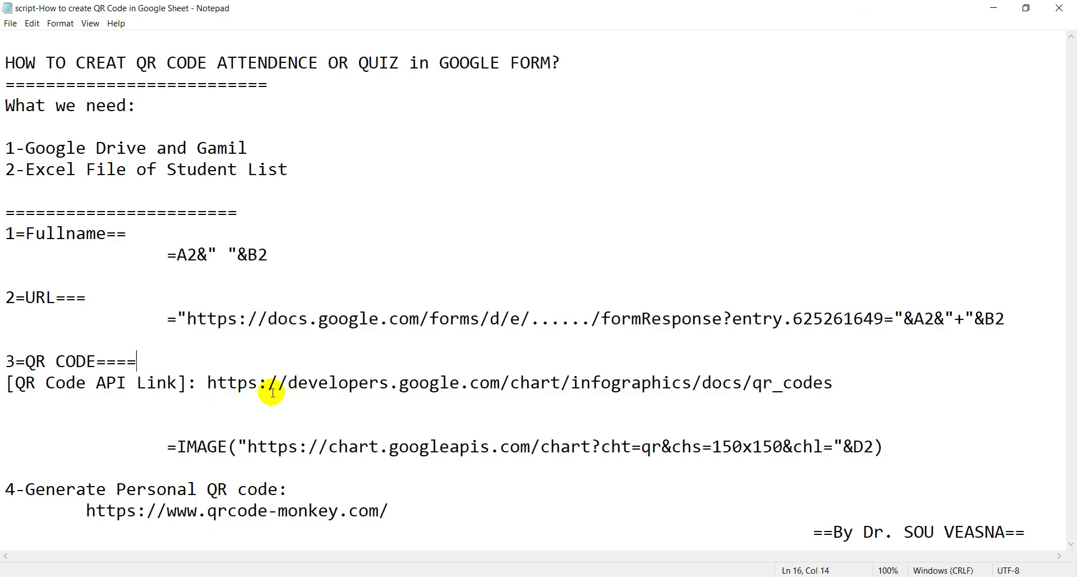
left_click_drag(208, 383, 430, 384)
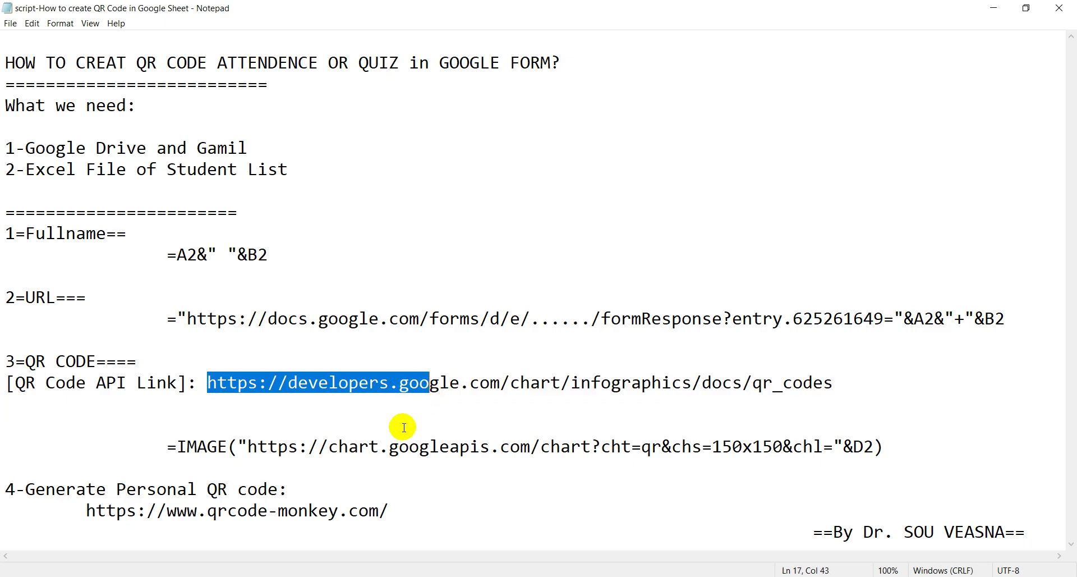
key("alt+Tab")
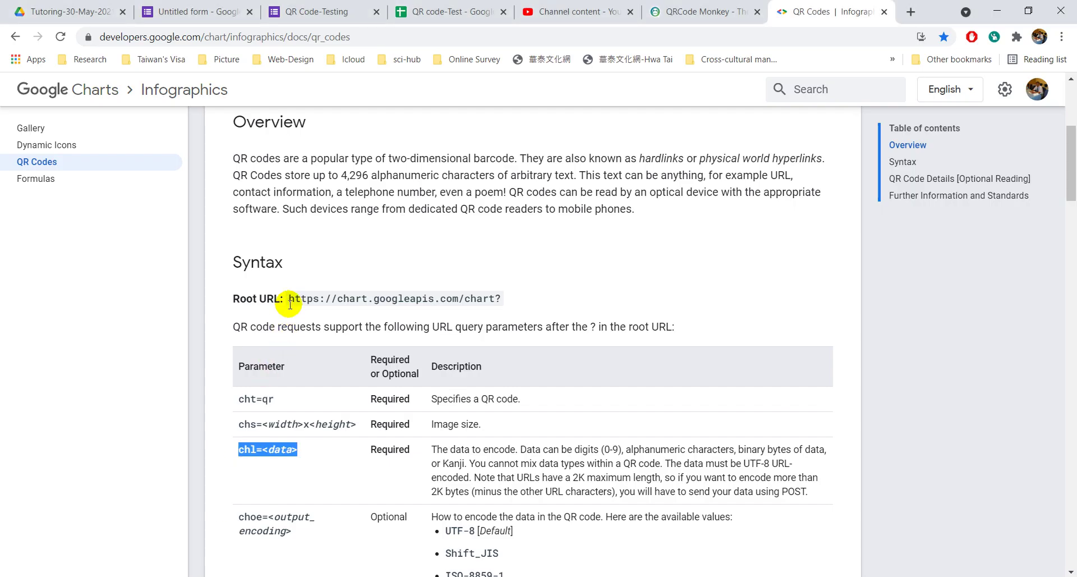
left_click_drag(288, 299, 503, 301)
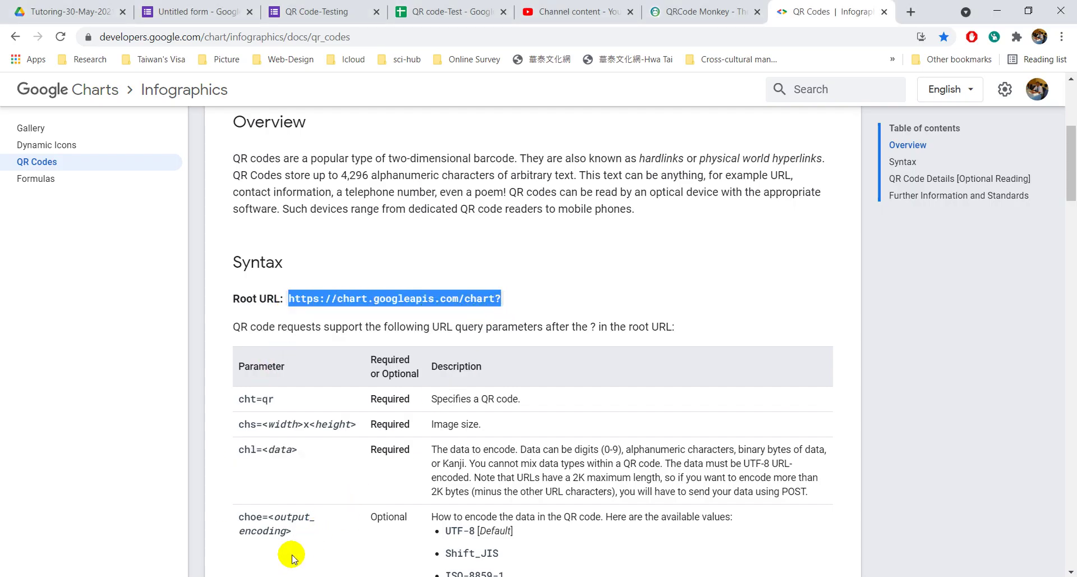
key("alt+Tab")
left_click(440, 385)
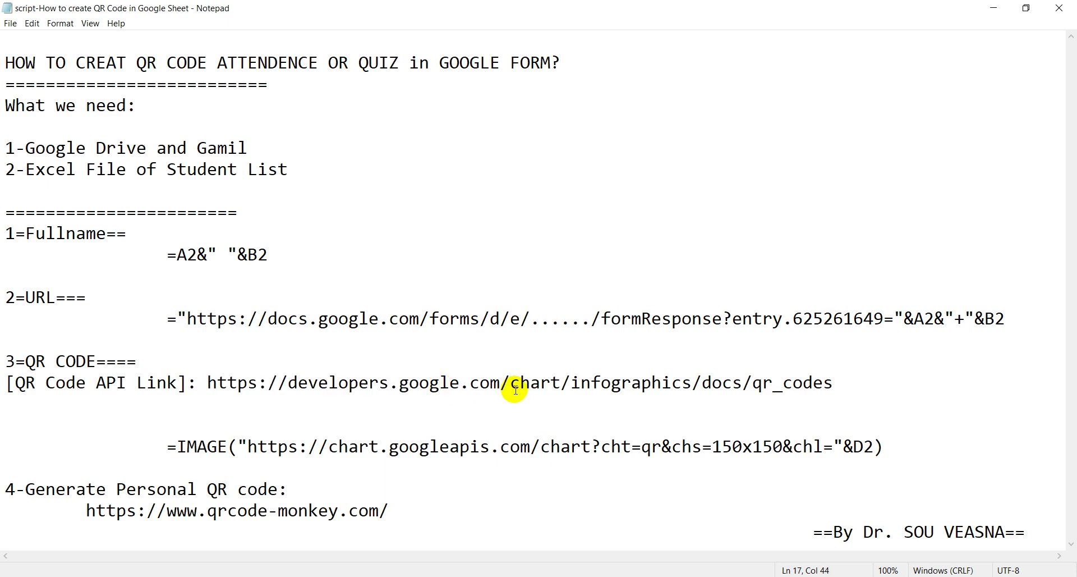
left_click_drag(510, 384, 557, 384)
key("alt+Tab")
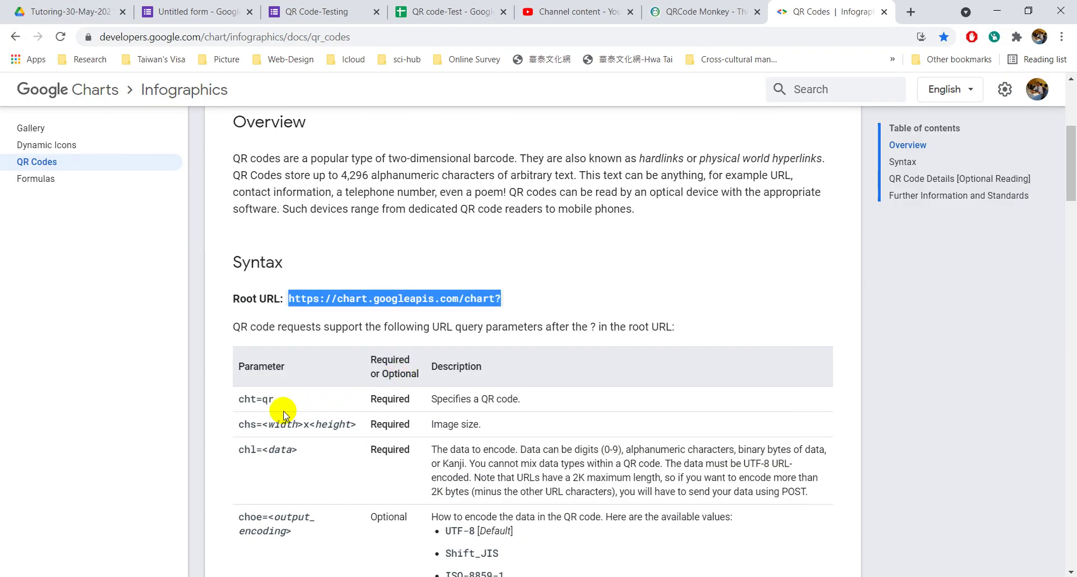
left_click_drag(240, 399, 276, 402)
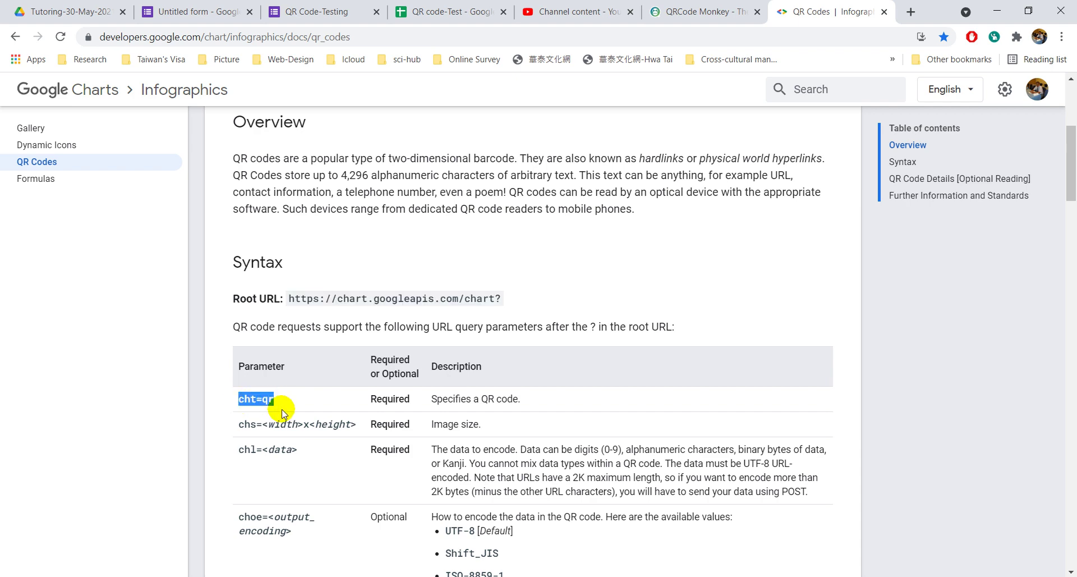
Examine the IMAGE formula in the Notepad script, covering the chart URL, cht=qr, chs=150x150, chl and the cell reference.
key("alt+Tab")
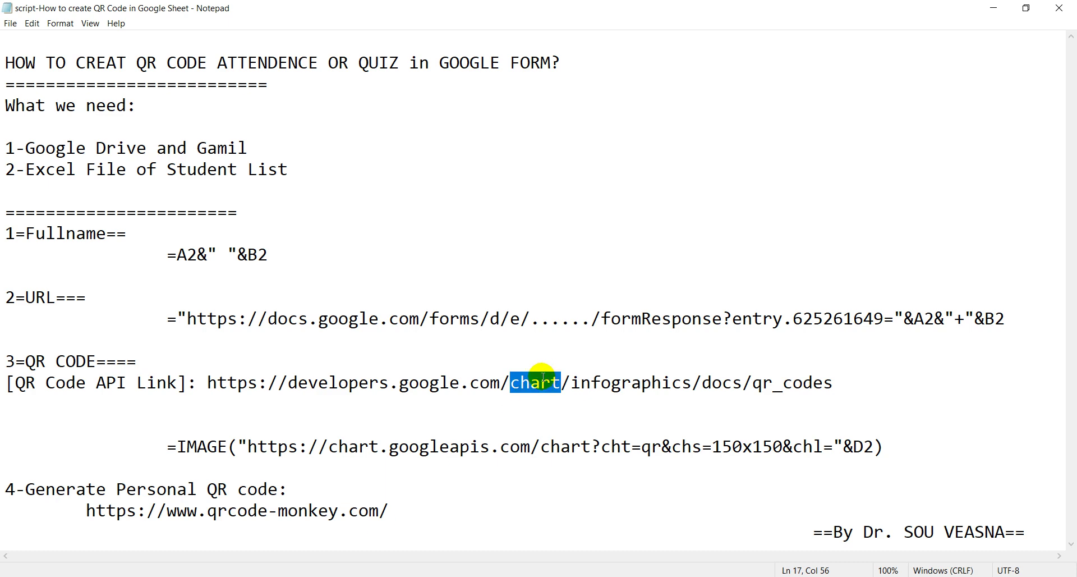
left_click(576, 387)
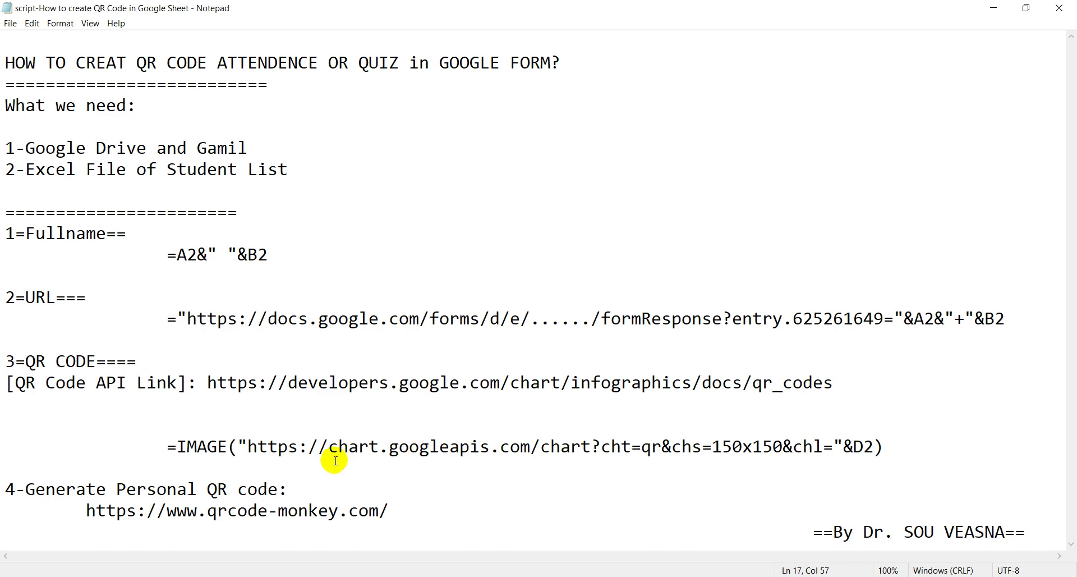
left_click(269, 424)
left_click(234, 435)
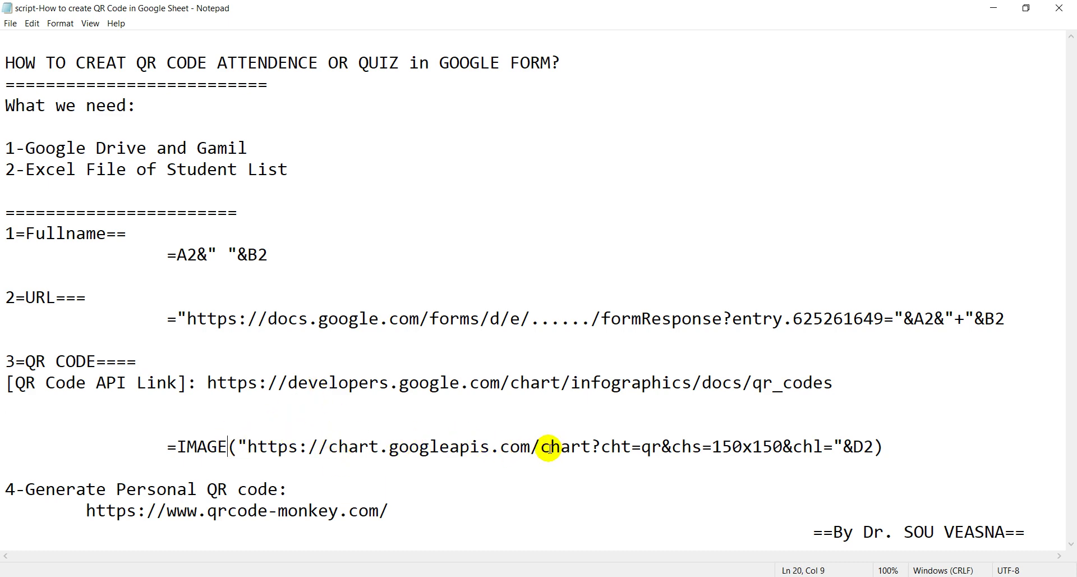
left_click_drag(539, 447, 660, 447)
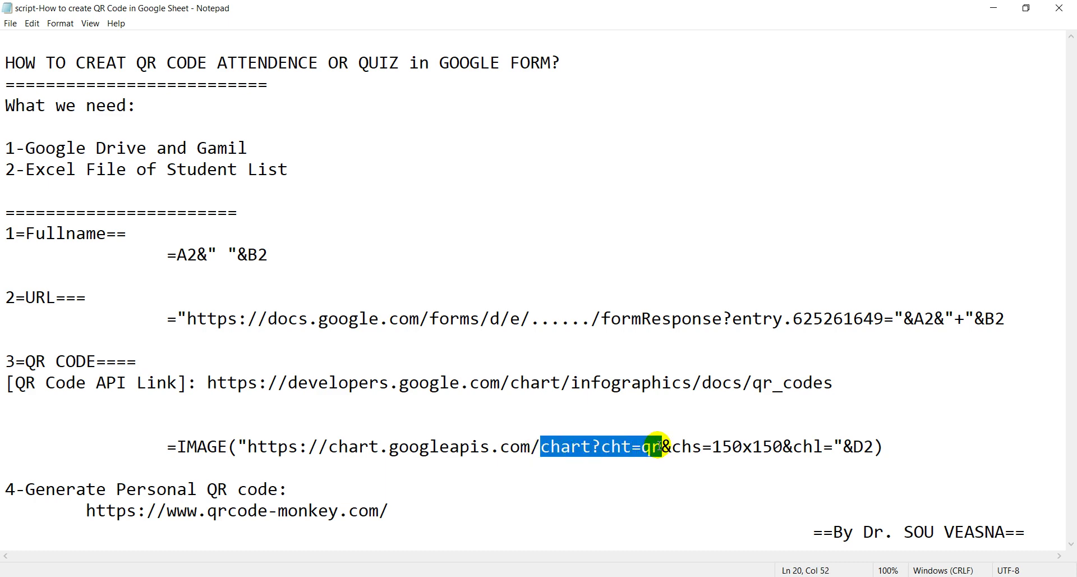
left_click_drag(687, 447, 874, 443)
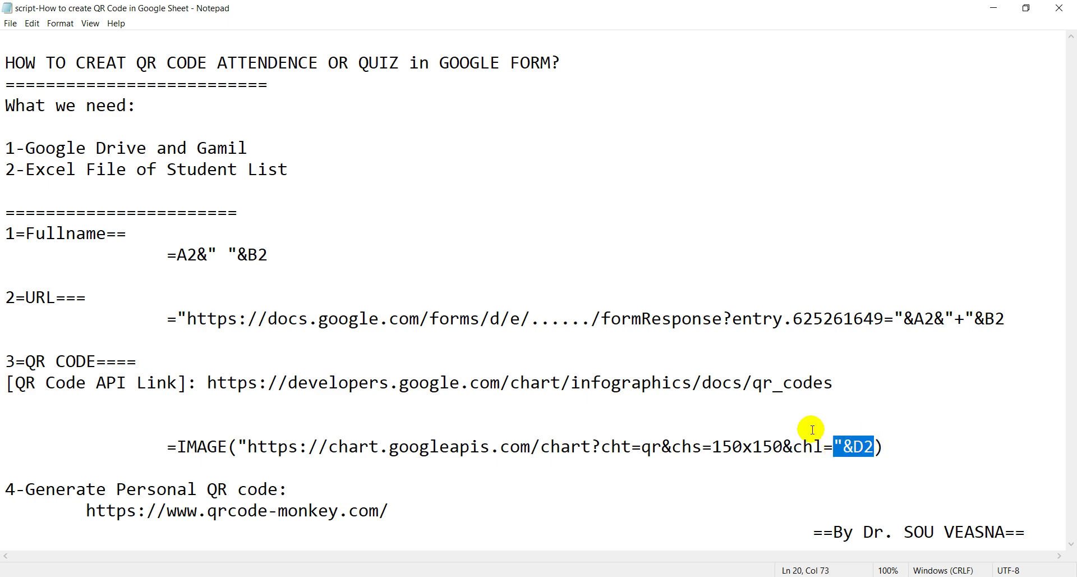
left_click_drag(167, 447, 229, 447)
triple_click(229, 447)
left_click(229, 449)
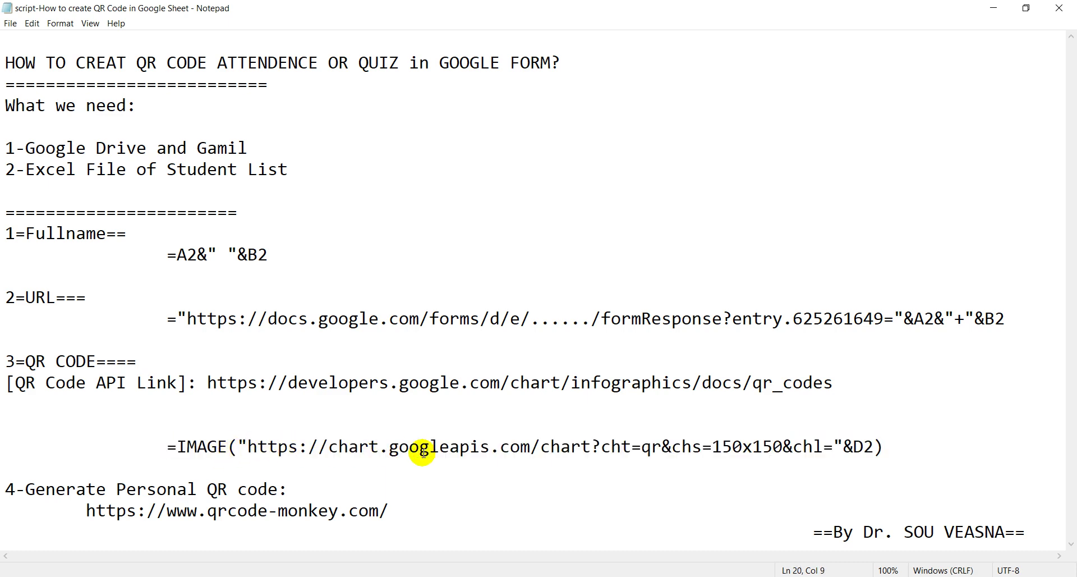
left_click(348, 475)
left_click_drag(349, 475, 154, 439)
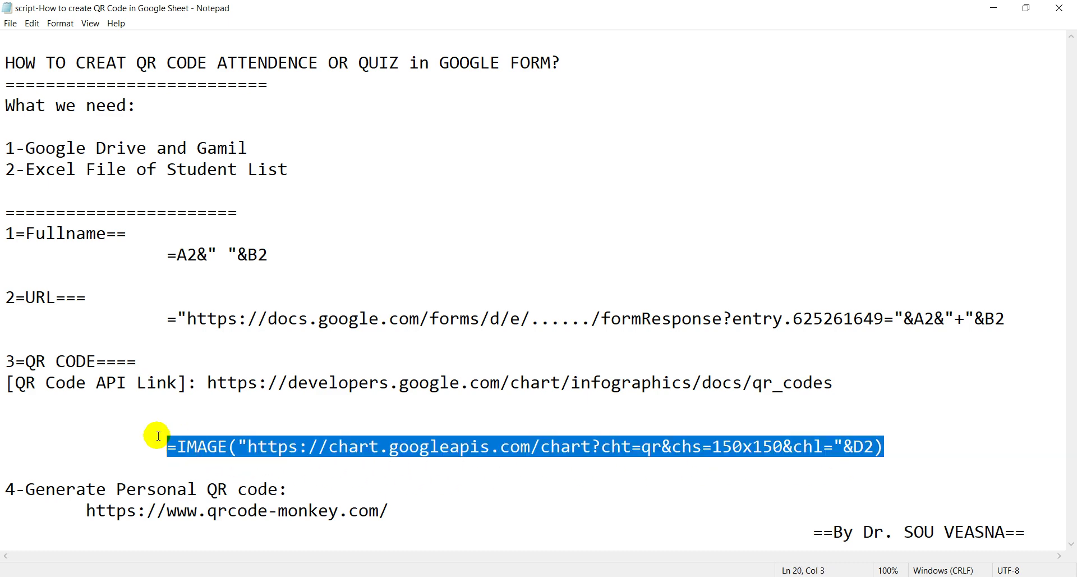
Skim the remaining parameters on the QR codes documentation page in the browser, and close its tab.
left_click(200, 575)
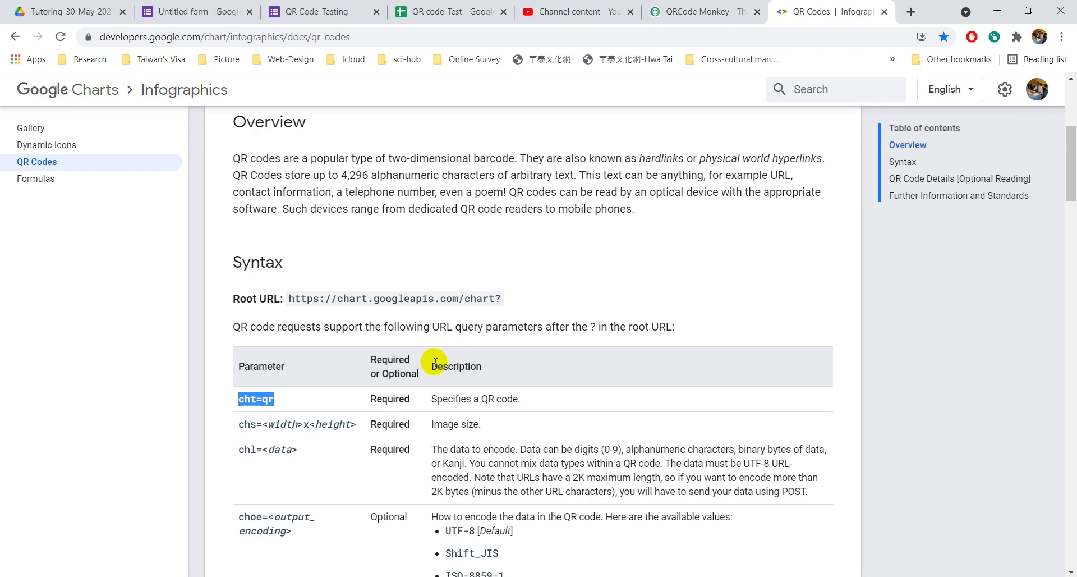
scroll(413, 435, "down", 5)
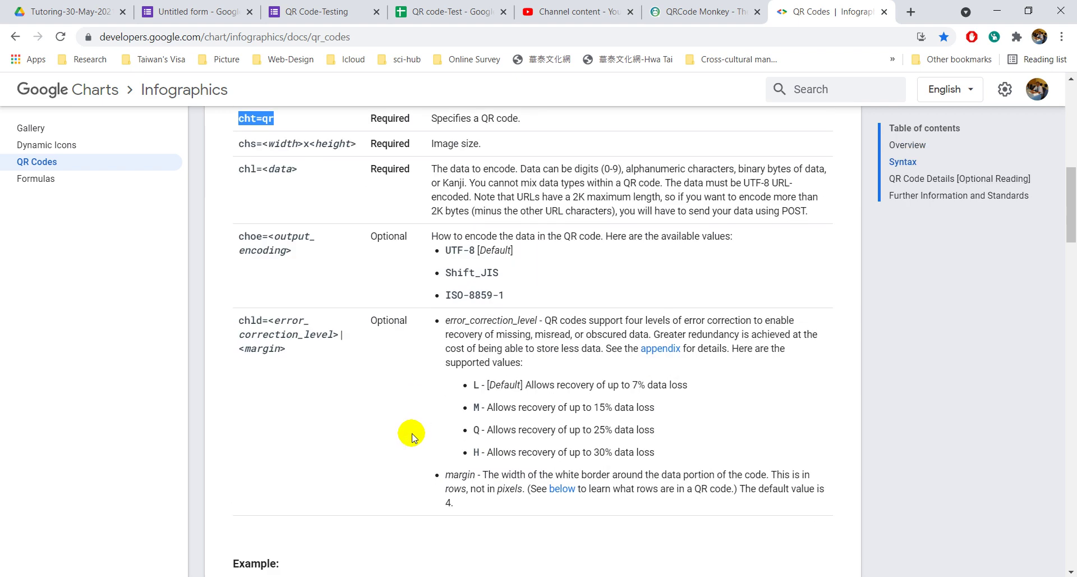
scroll(413, 435, "up", 6)
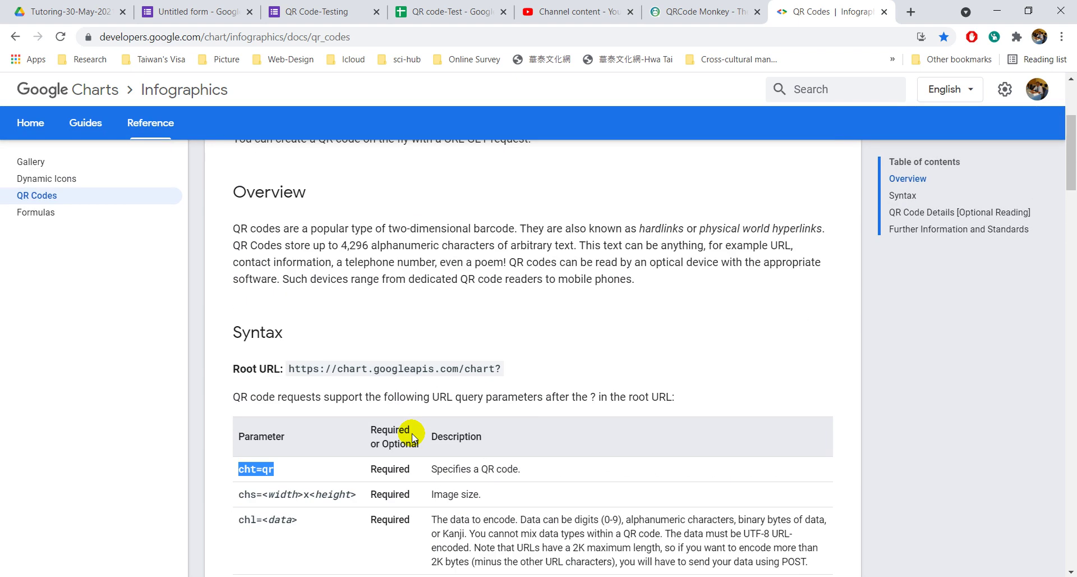
left_click(884, 13)
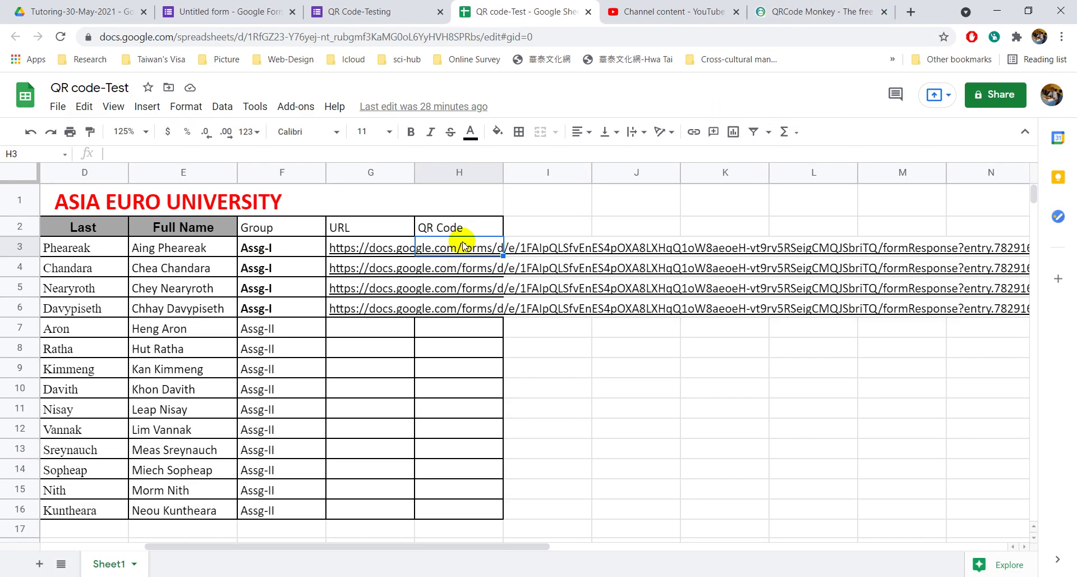
left_click(120, 157)
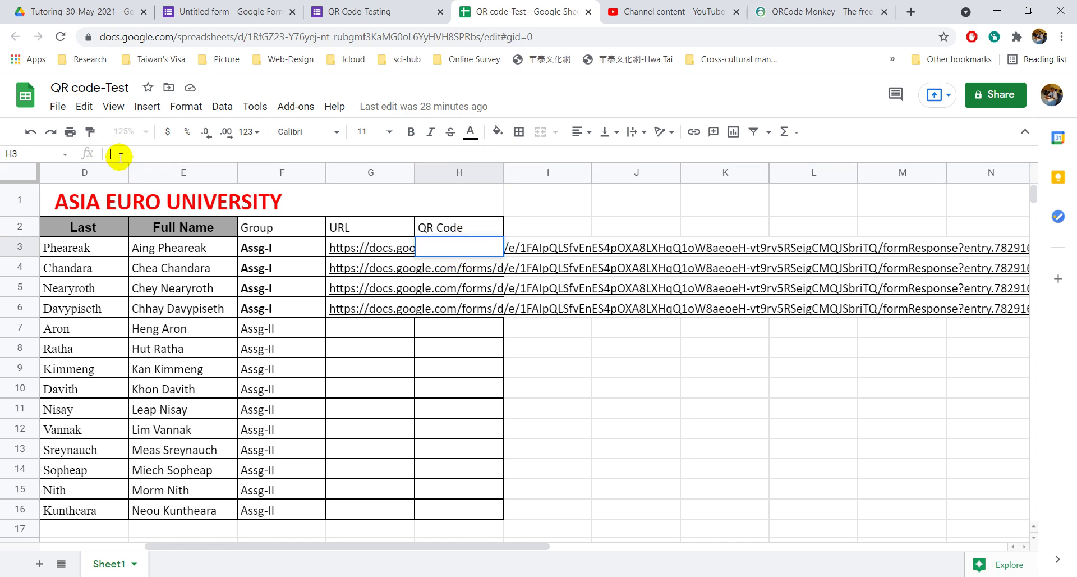
key("alt+Tab")
left_click(192, 459)
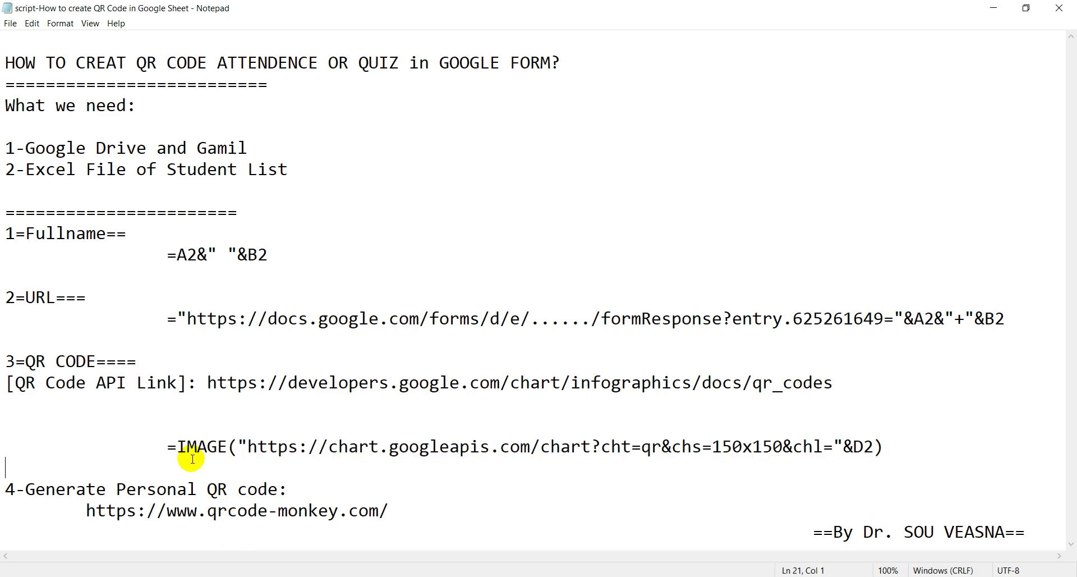
left_click_drag(167, 447, 886, 451)
key("ctrl+c")
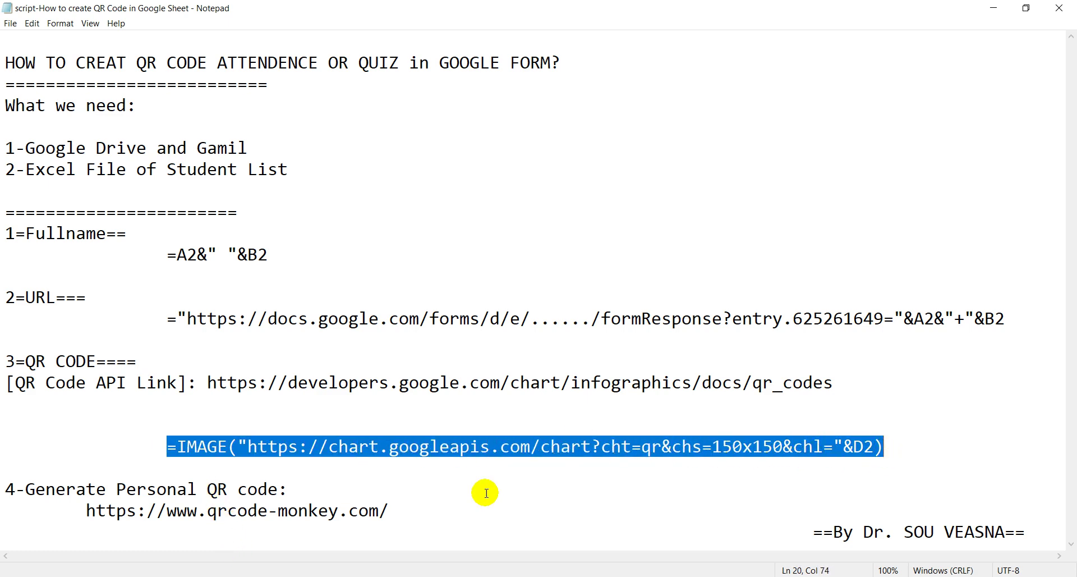
left_click(234, 576)
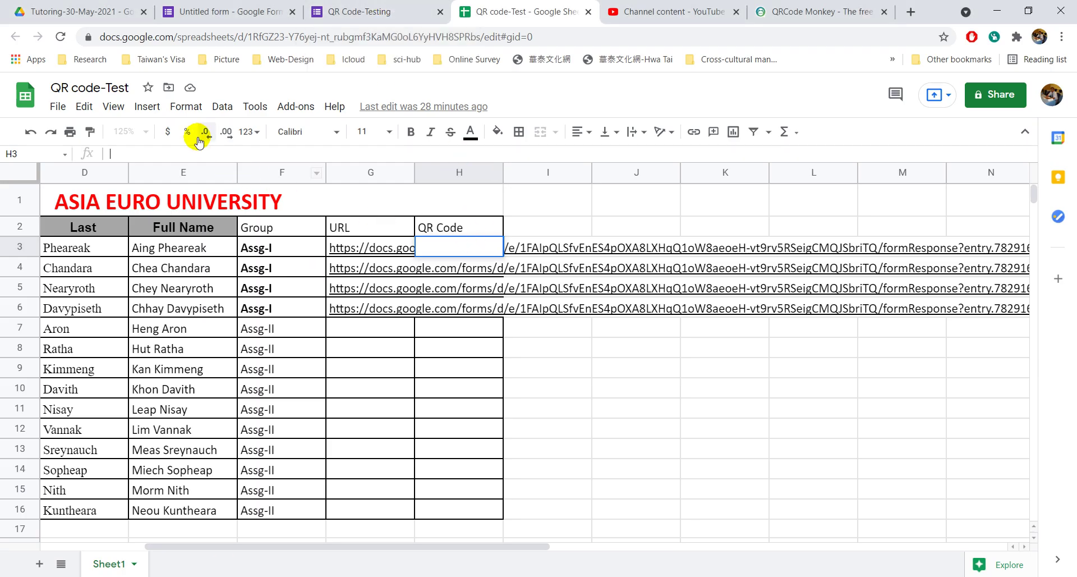
left_click(187, 152)
key("ctrl+v")
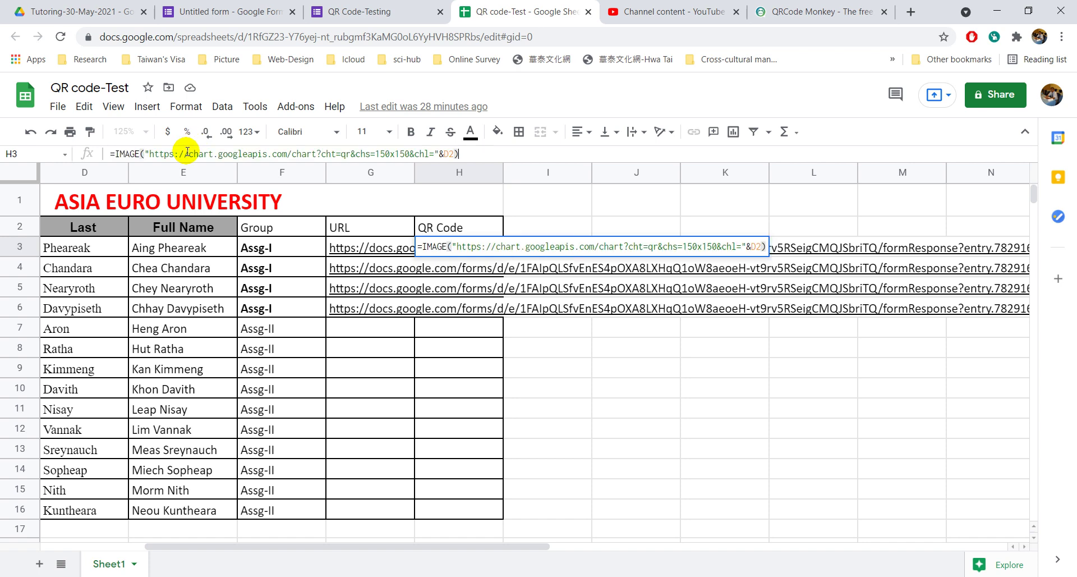
Replace the D2 reference in H3's IMAGE formula with G3 and commit the formula.
left_click(451, 153)
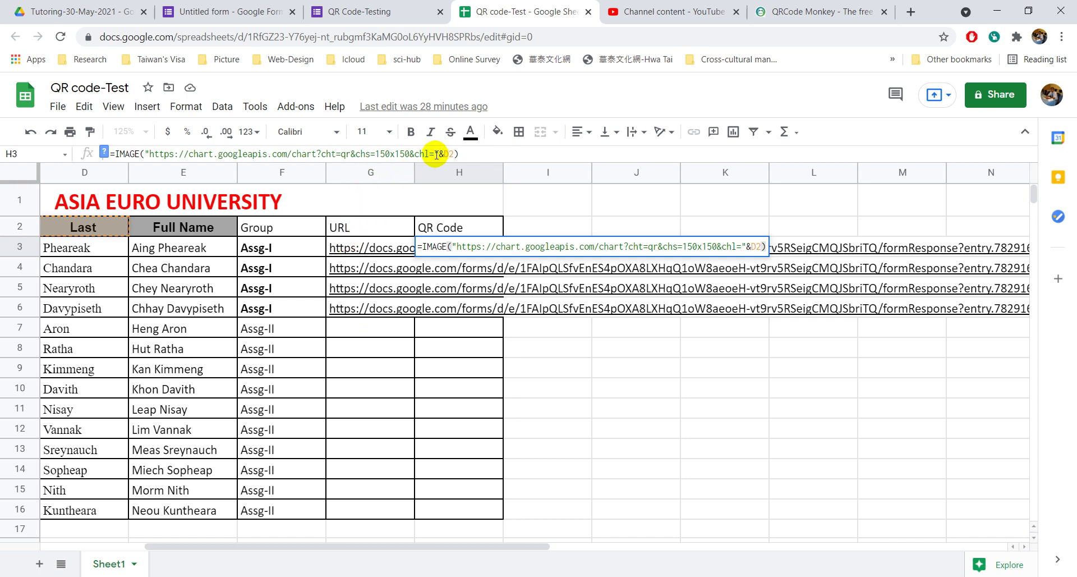
key("BackSpace")
type("G")
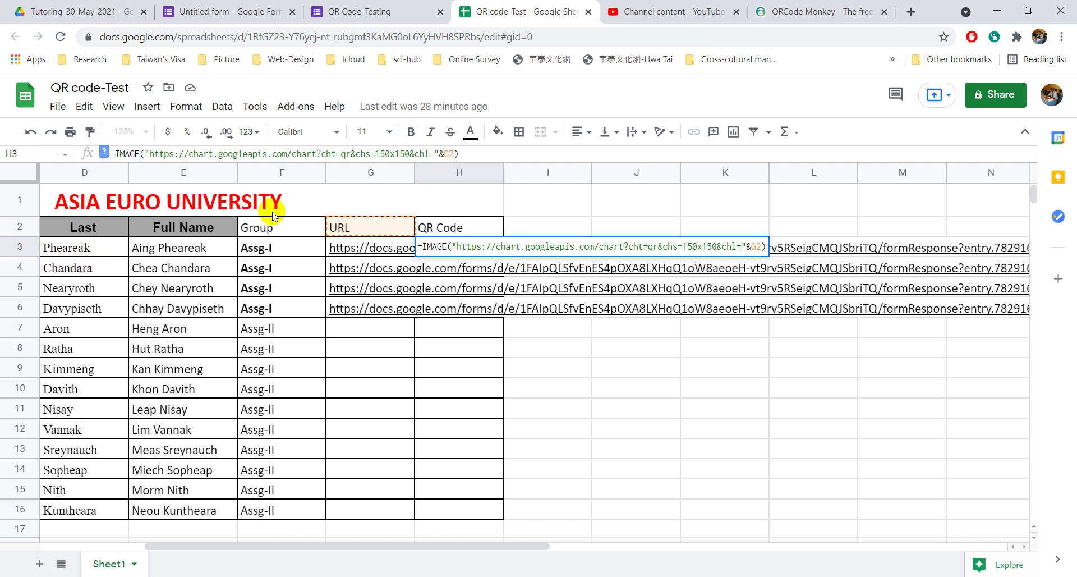
key("BackSpace")
type("3")
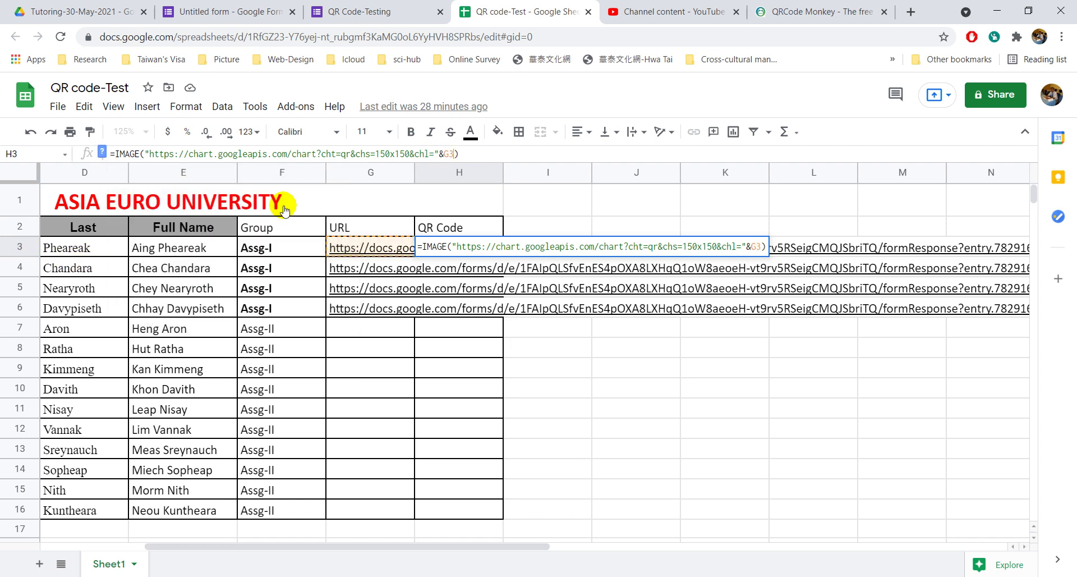
key("Return")
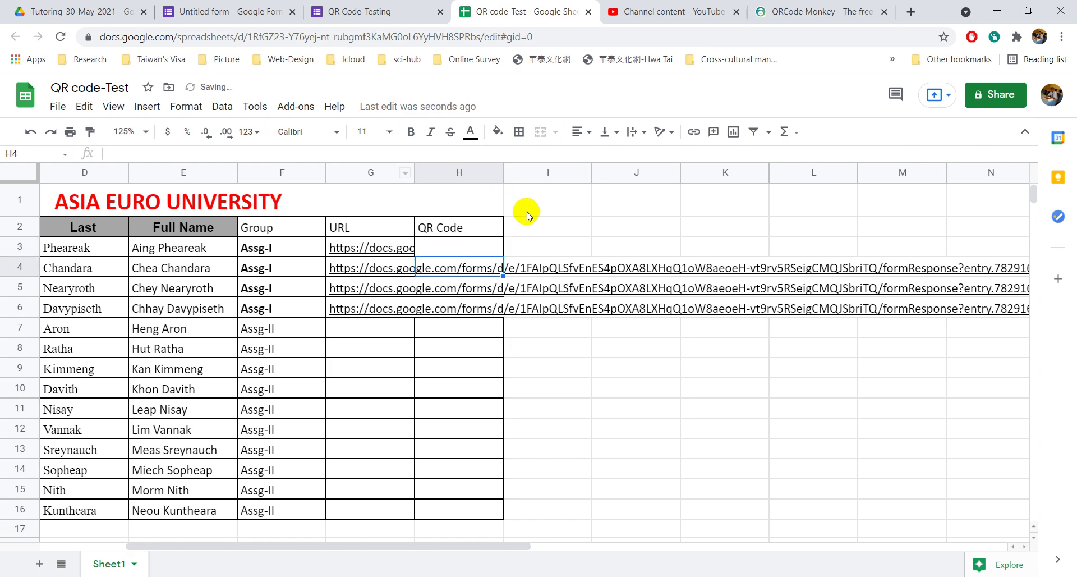
Fill the QR code formula from H3 down to H6 and set the sheet zoom to 150%.
left_click(496, 247)
left_click_drag(503, 255, 493, 310)
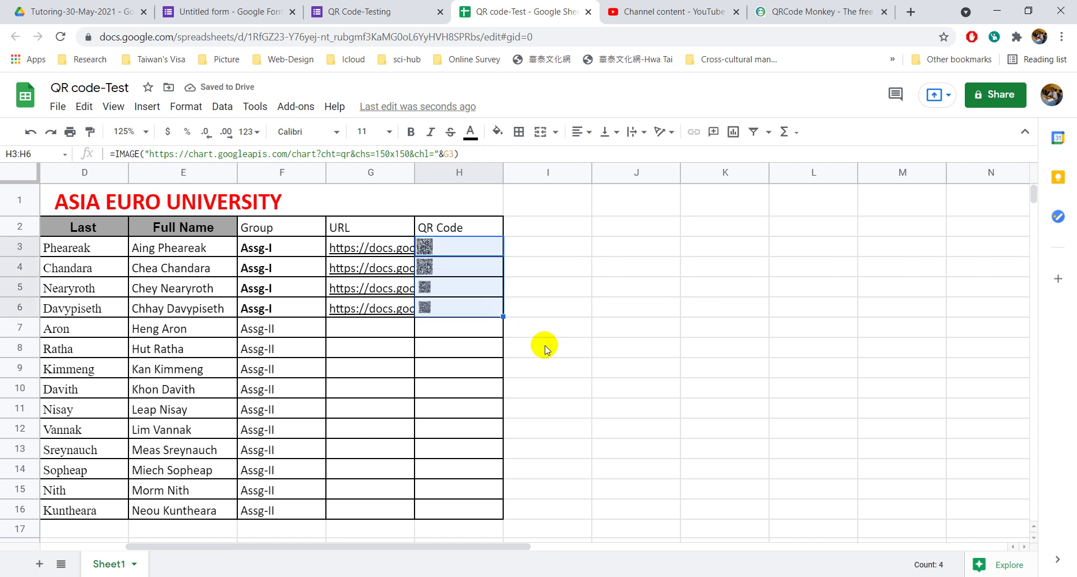
left_click(146, 133)
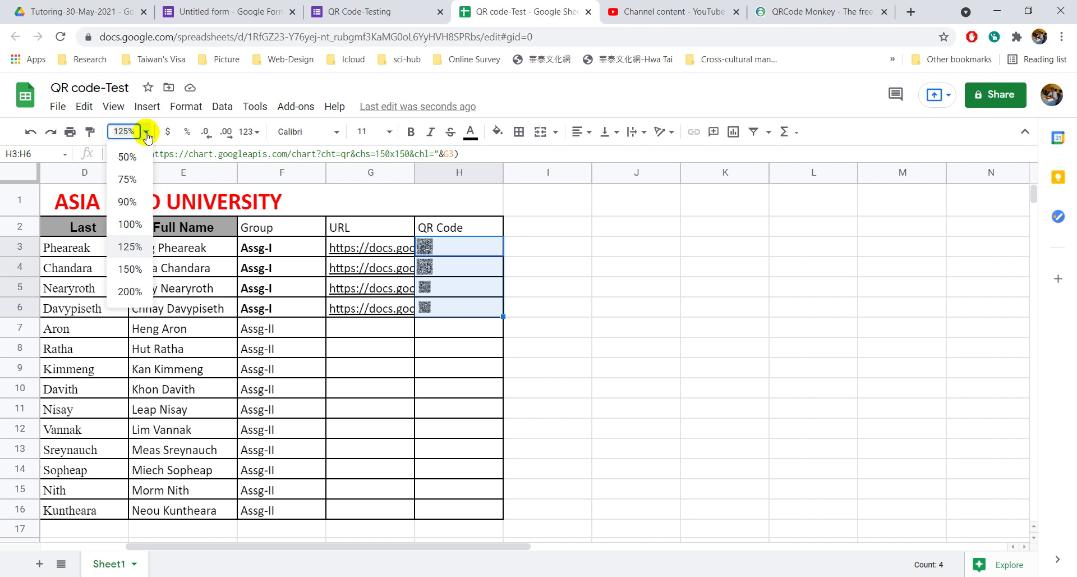
left_click(130, 269)
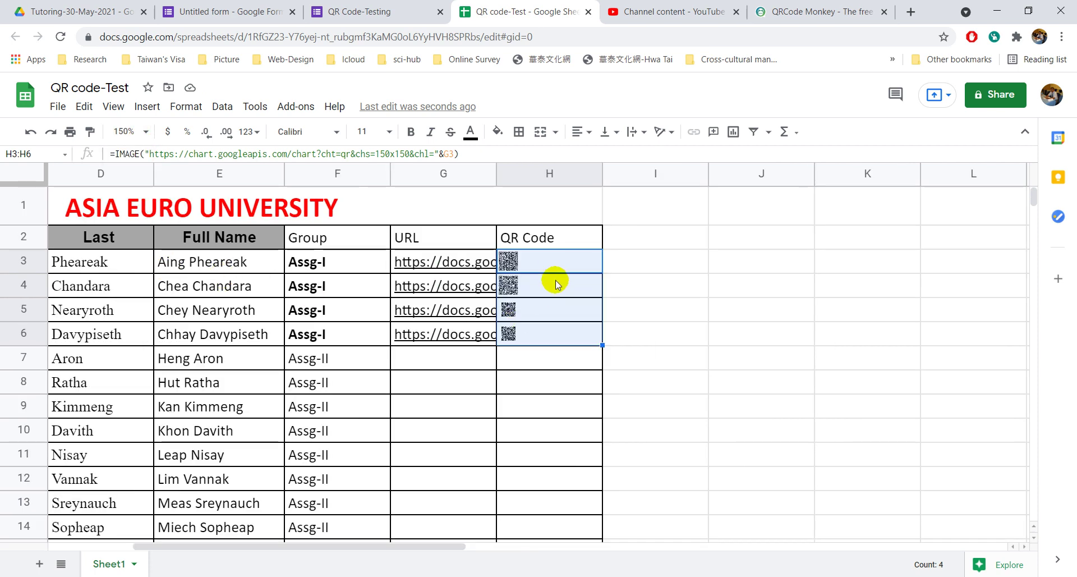
left_click(615, 308)
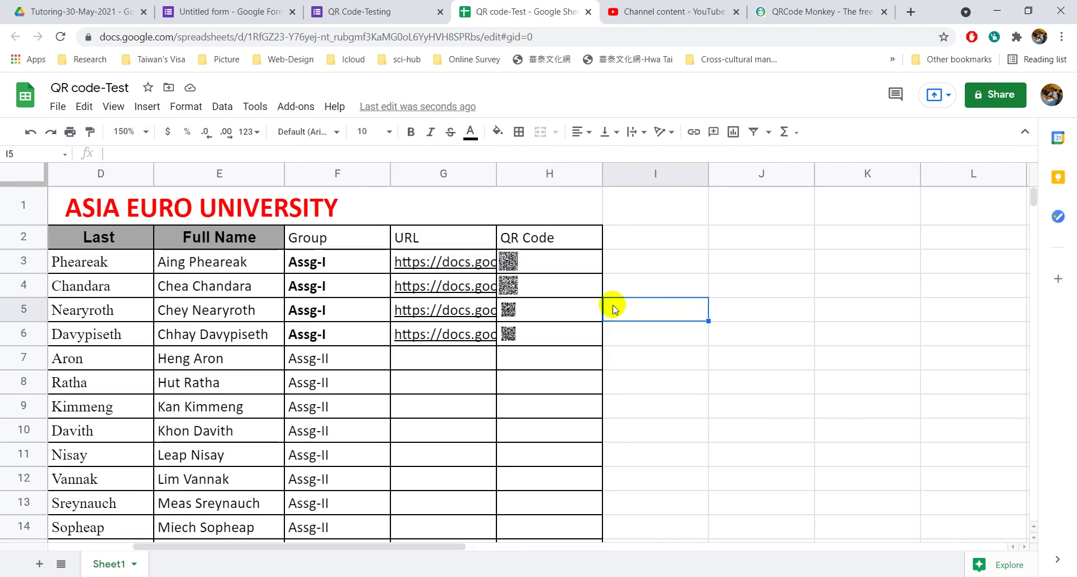
Change the QR code size in H5's IMAGE formula to 250x250 and commit the formula.
left_click(573, 310)
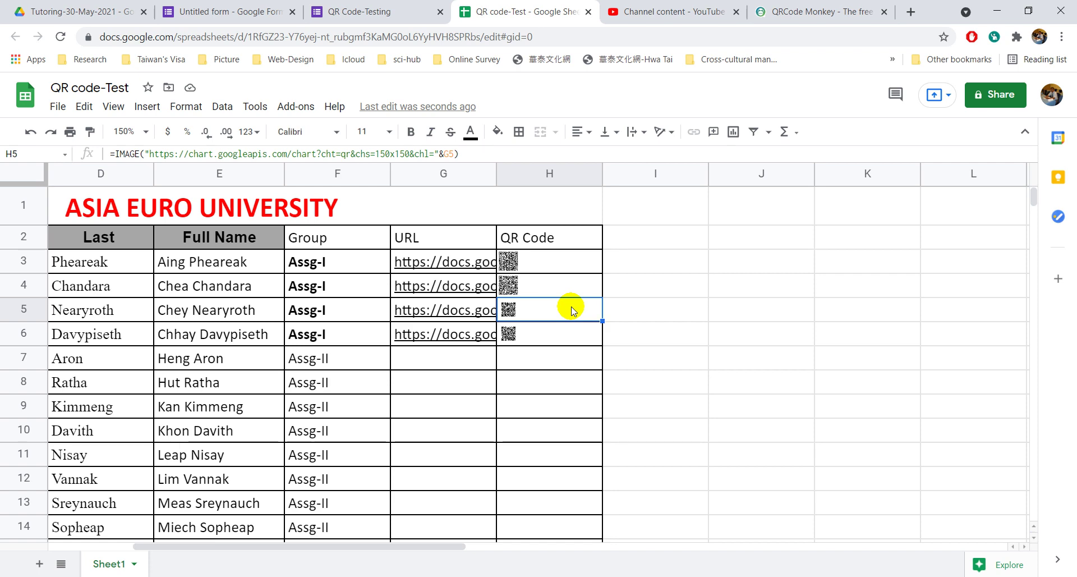
double_click(572, 310)
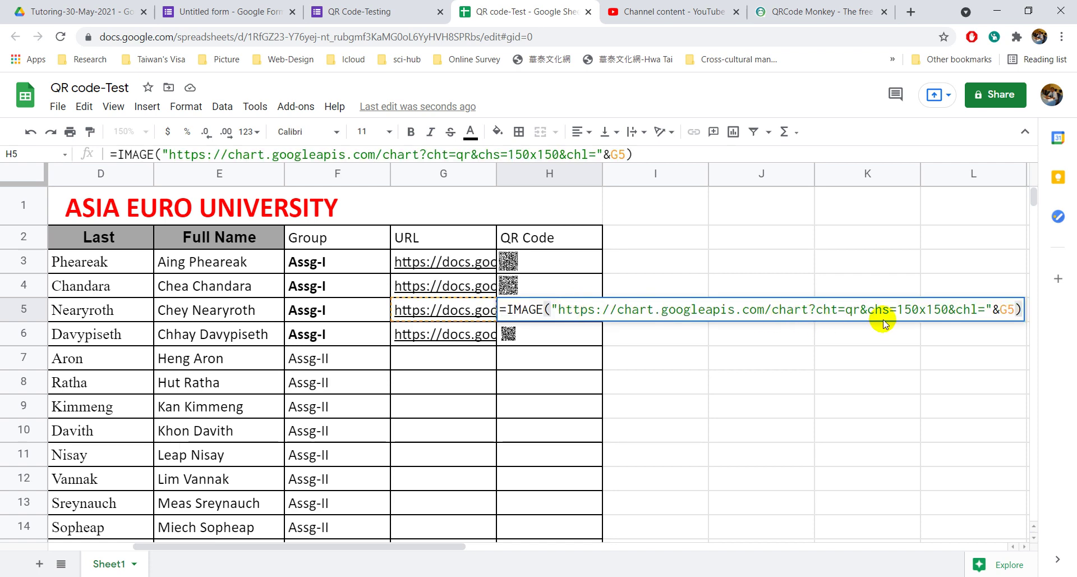
left_click_drag(901, 309, 897, 309)
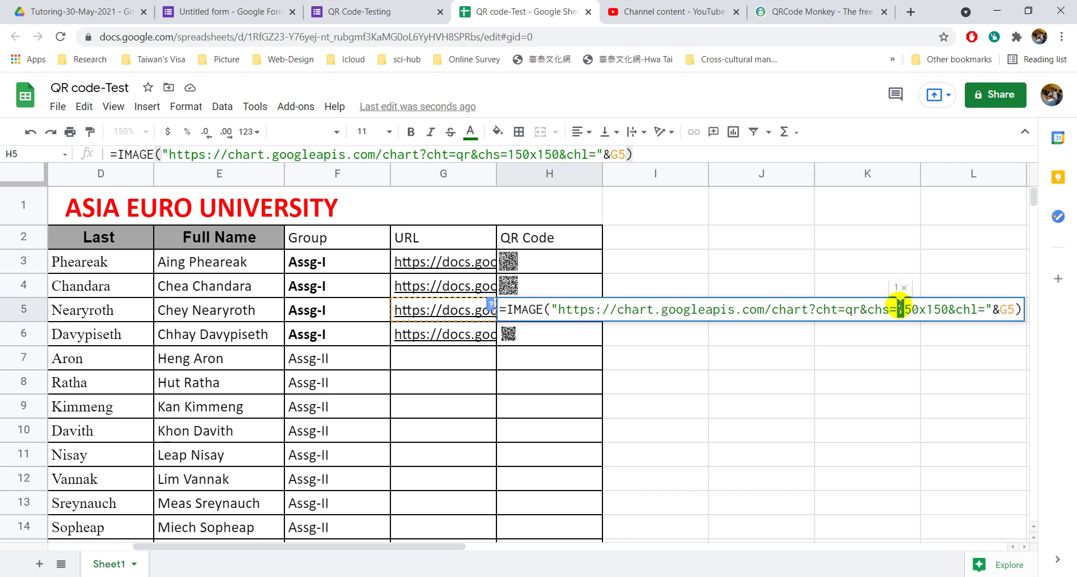
type("2")
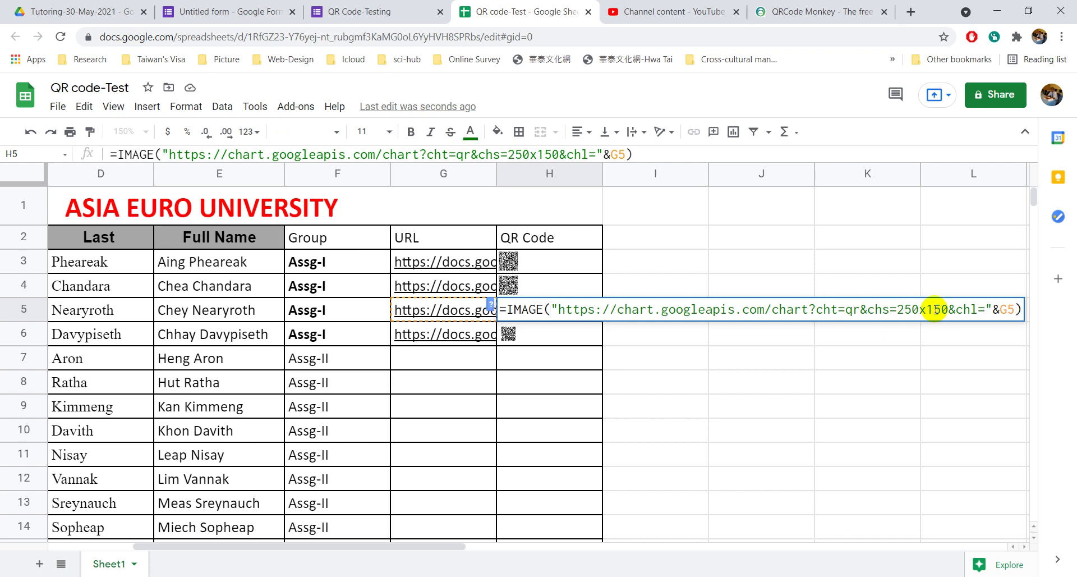
left_click_drag(934, 309, 929, 309)
type("2")
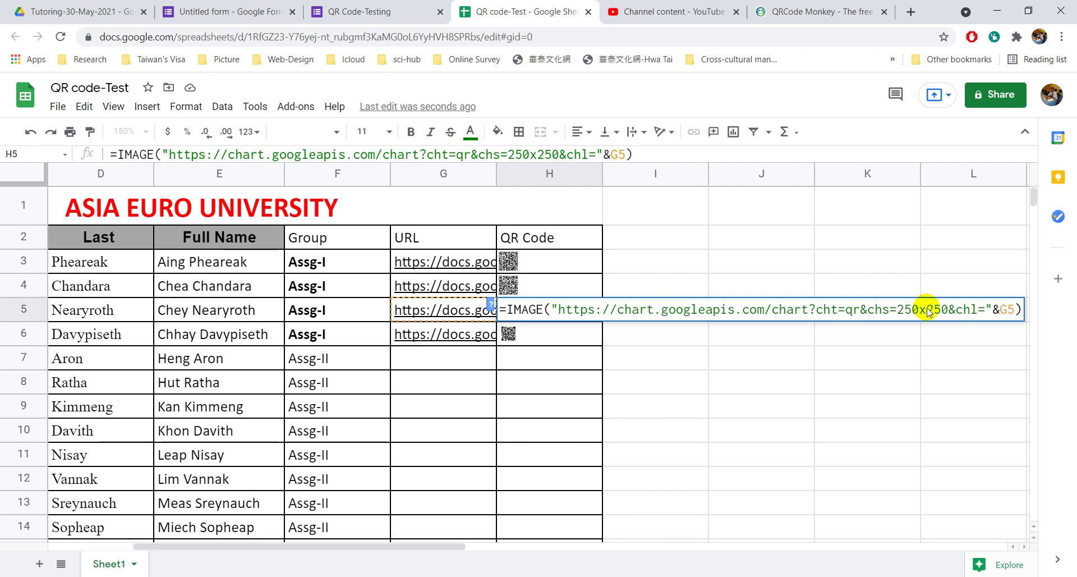
key("Return")
Set the QR code size in H6's IMAGE formula to 250x250 and commit it.
double_click(584, 332)
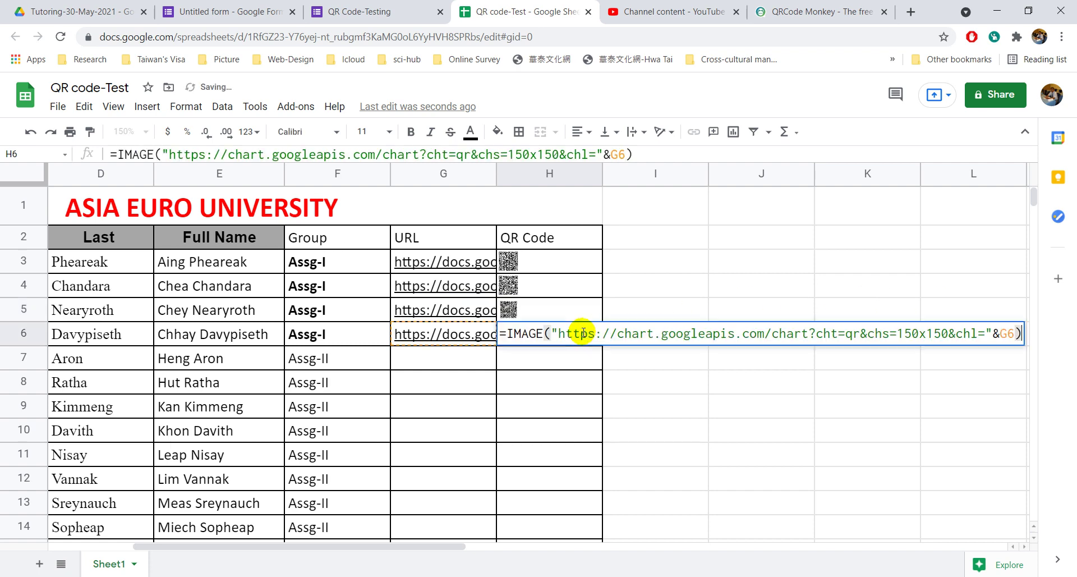
left_click_drag(896, 334, 903, 333)
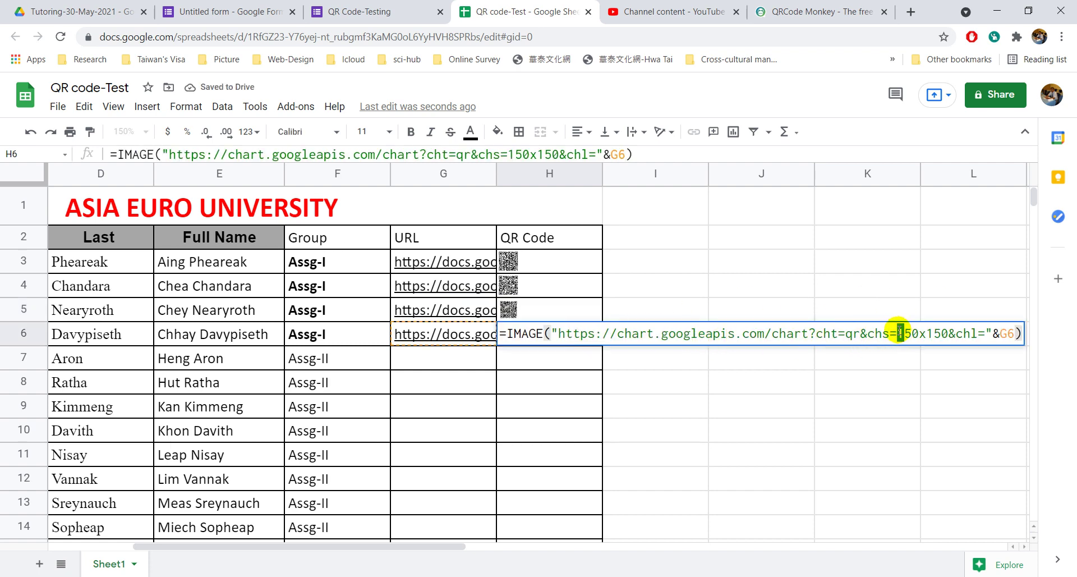
type("2")
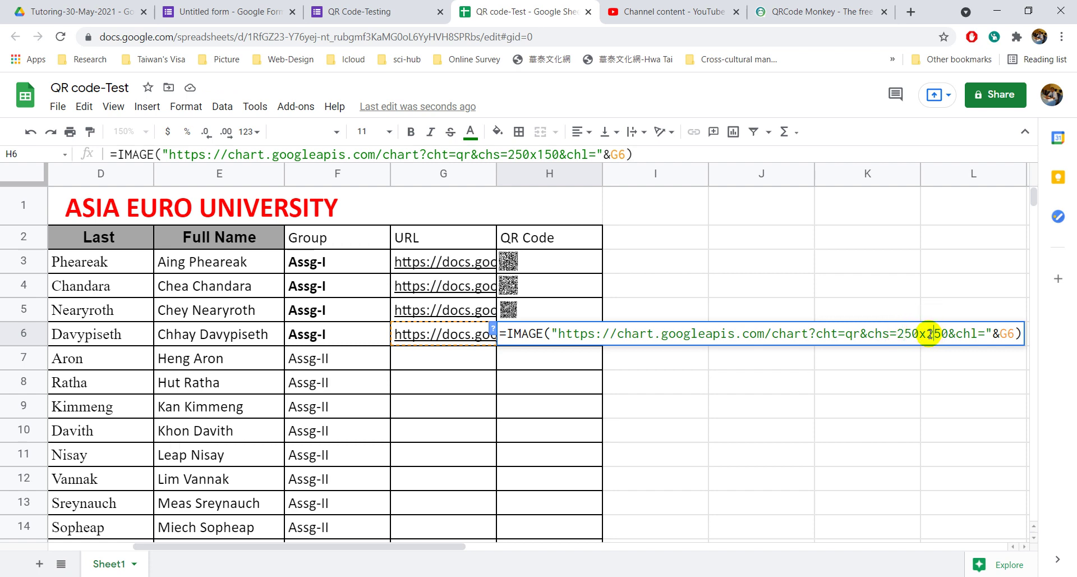
key("Return")
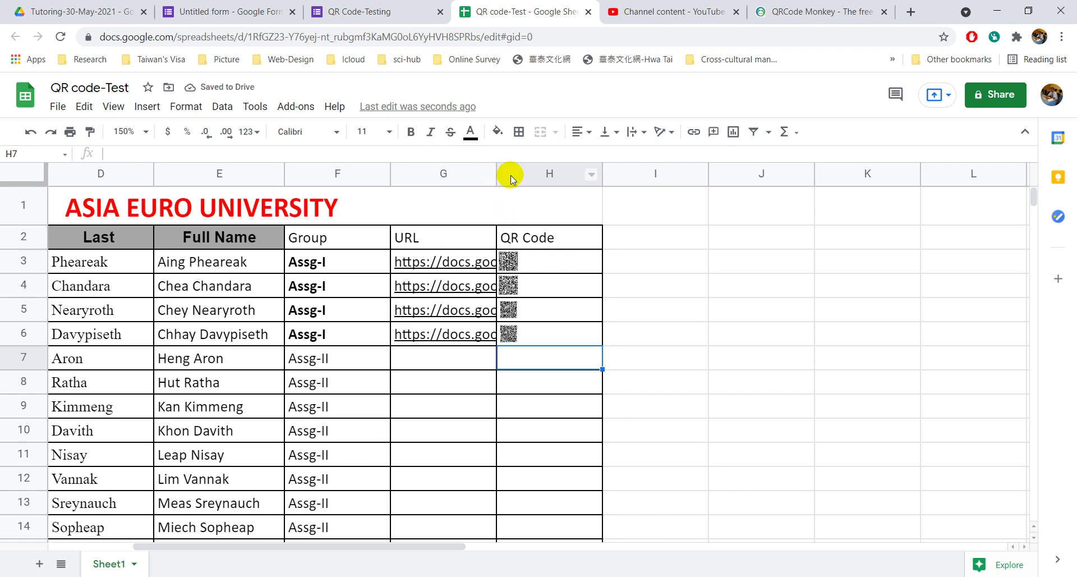
Center the QR codes in cells H3 to H6 horizontally.
left_click_drag(537, 258, 538, 332)
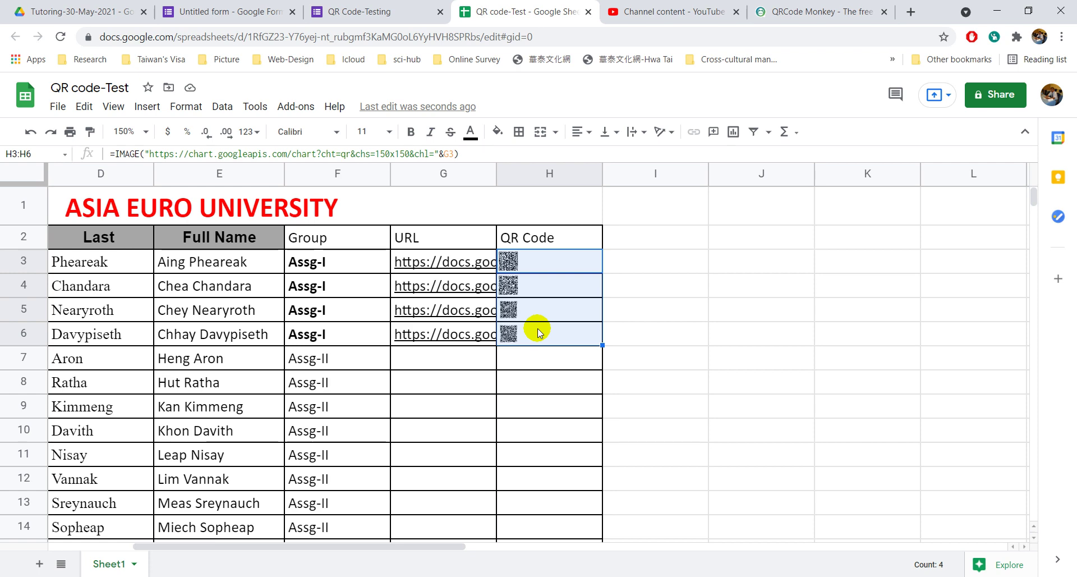
left_click(662, 341)
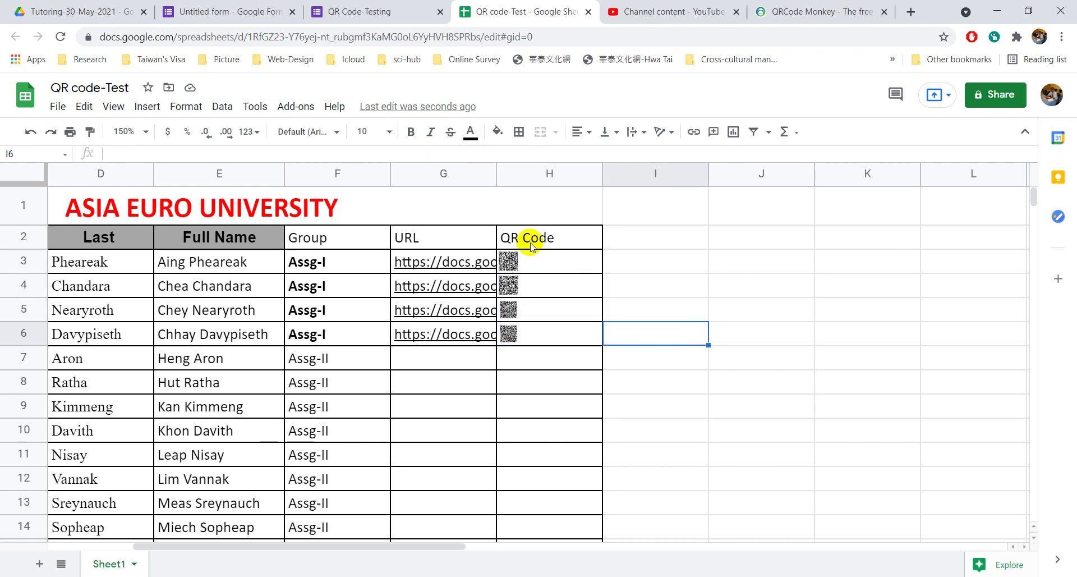
left_click(533, 264)
left_click(532, 332, "shift")
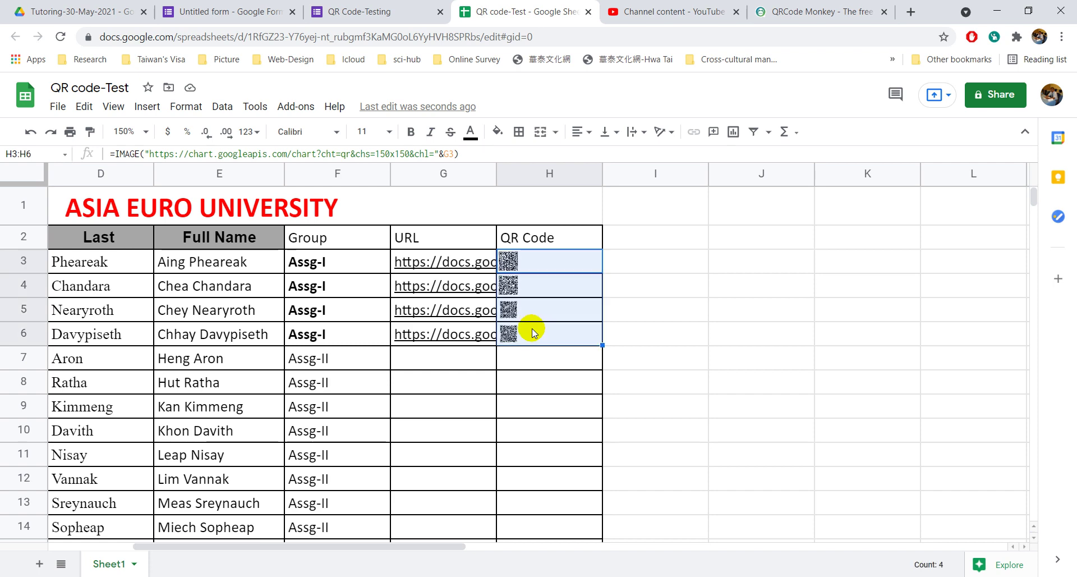
left_click(579, 132)
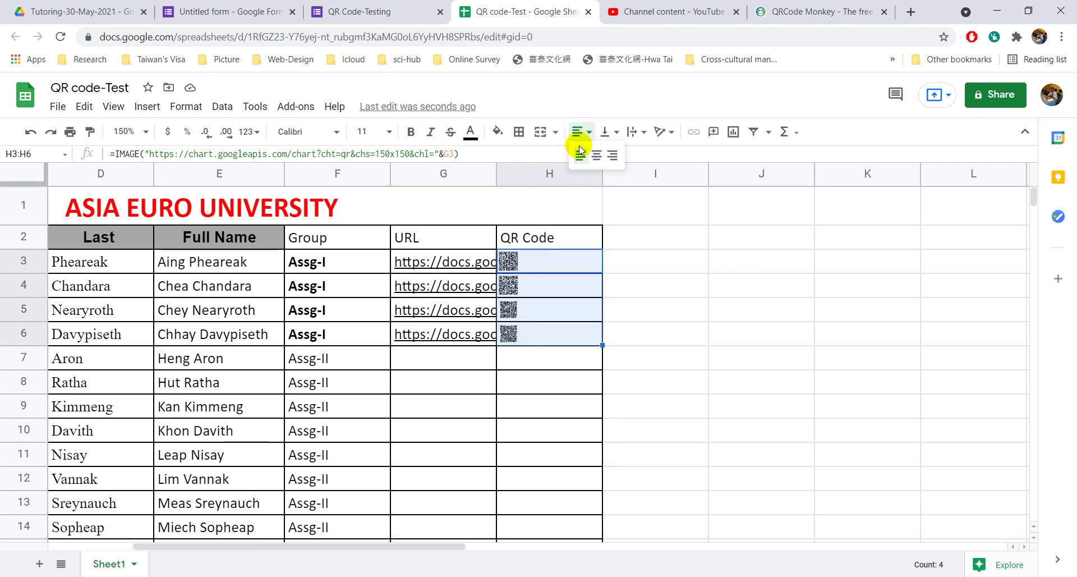
left_click(596, 156)
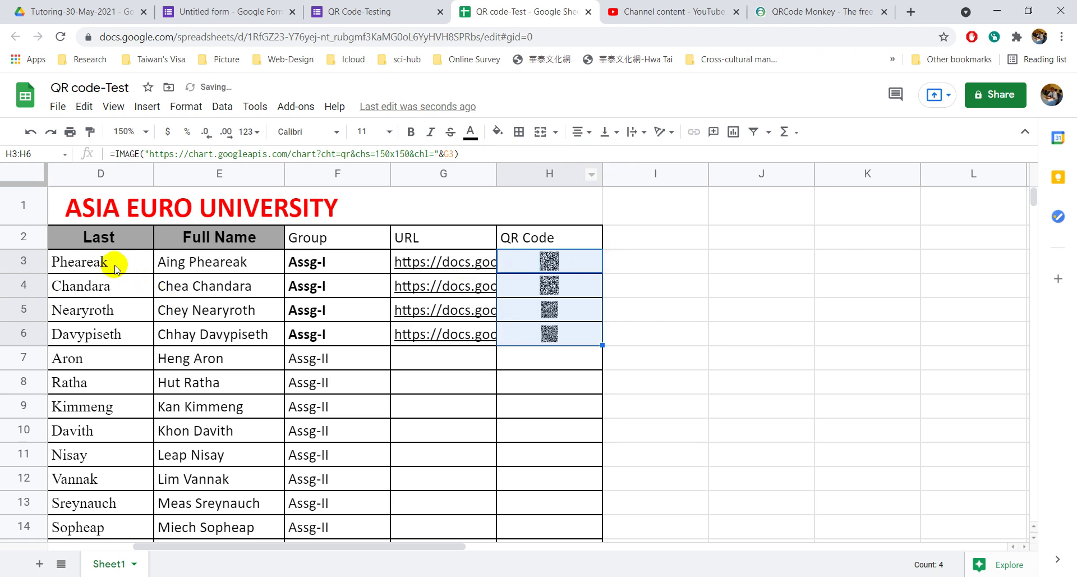
Set the height of rows 3 to 6, which hold the QR codes, to 80 pixels.
left_click(23, 261)
left_click(25, 333, "shift")
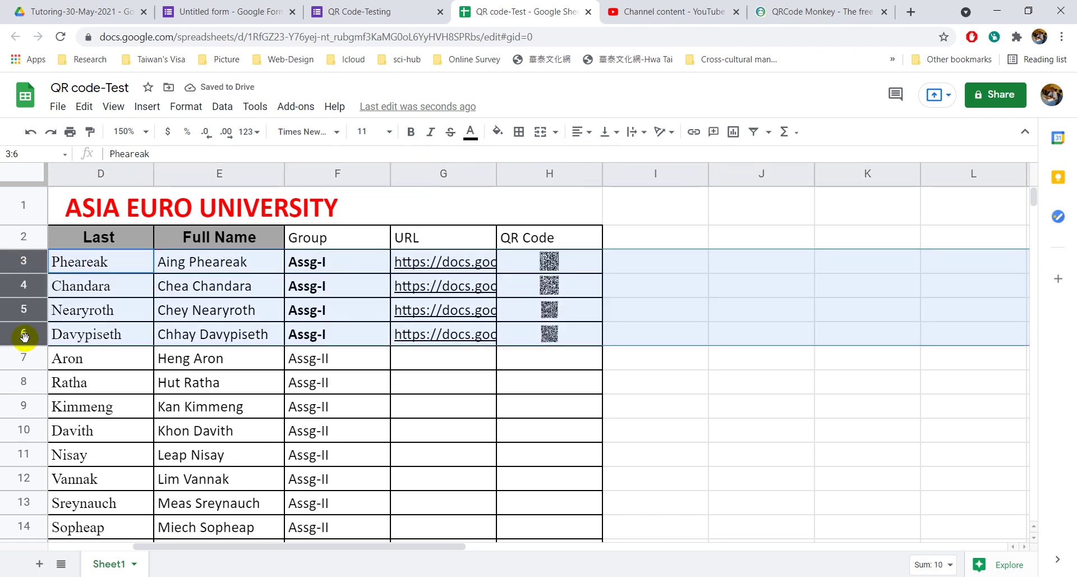
right_click(25, 333)
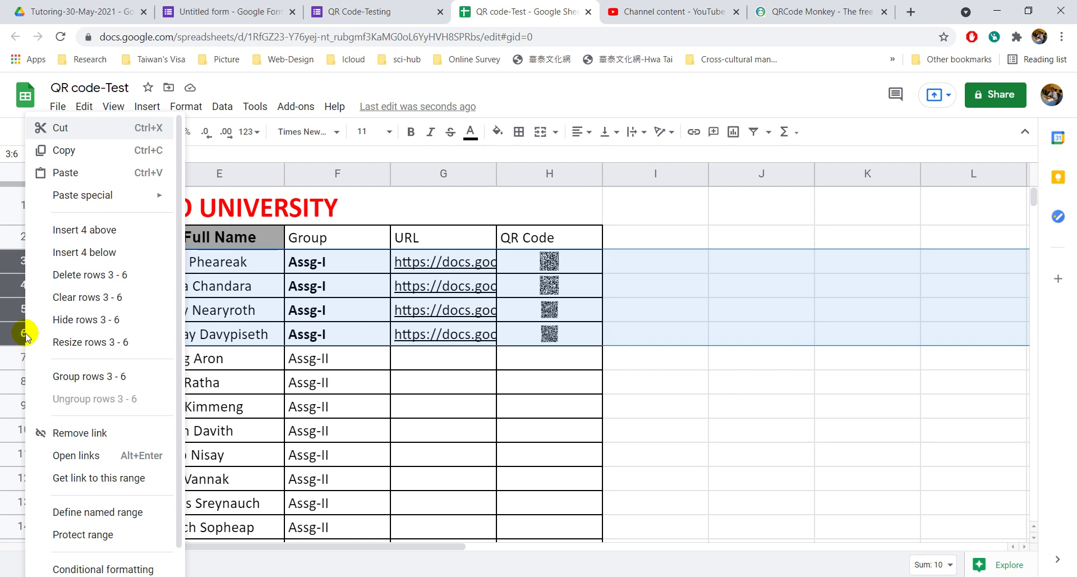
left_click(70, 343)
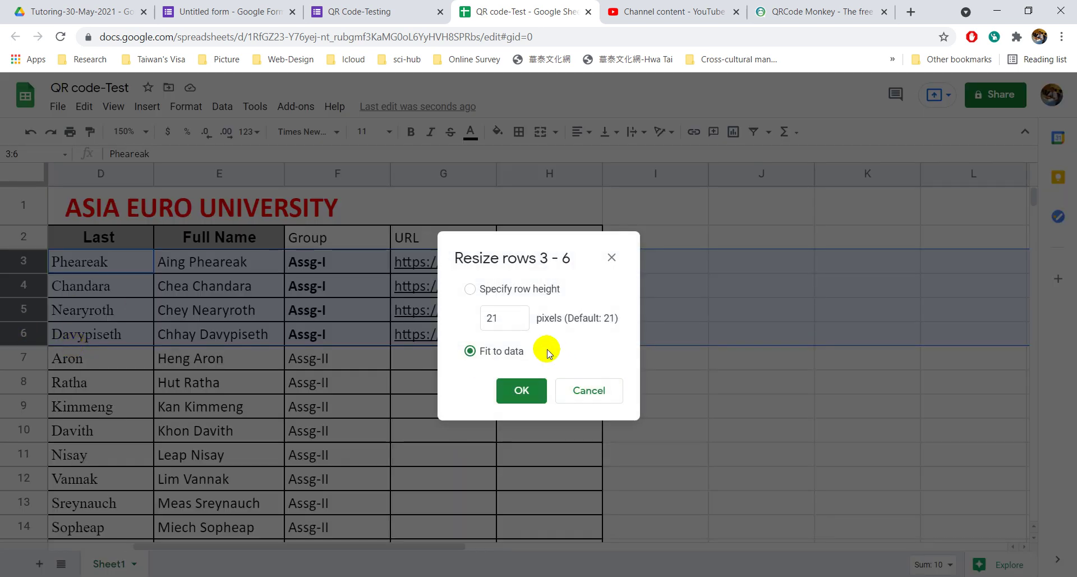
left_click(478, 318)
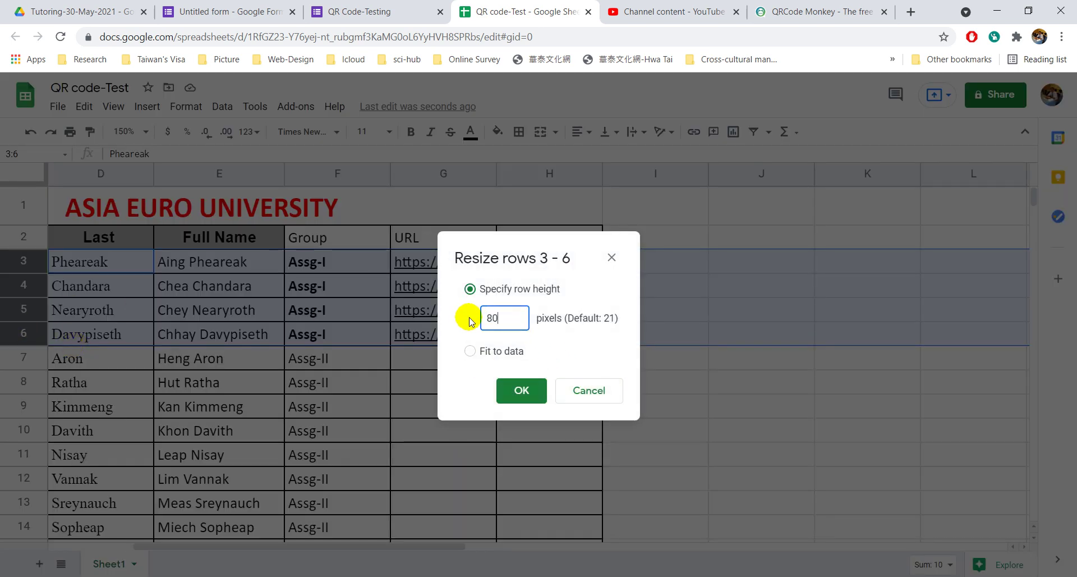
key("Return")
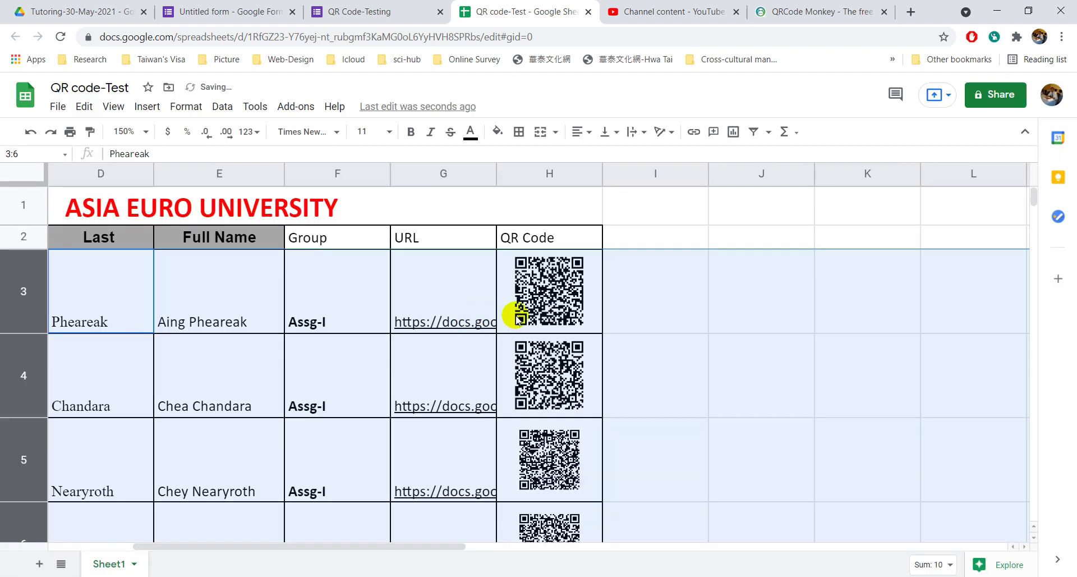
scroll(645, 337, "down", 1)
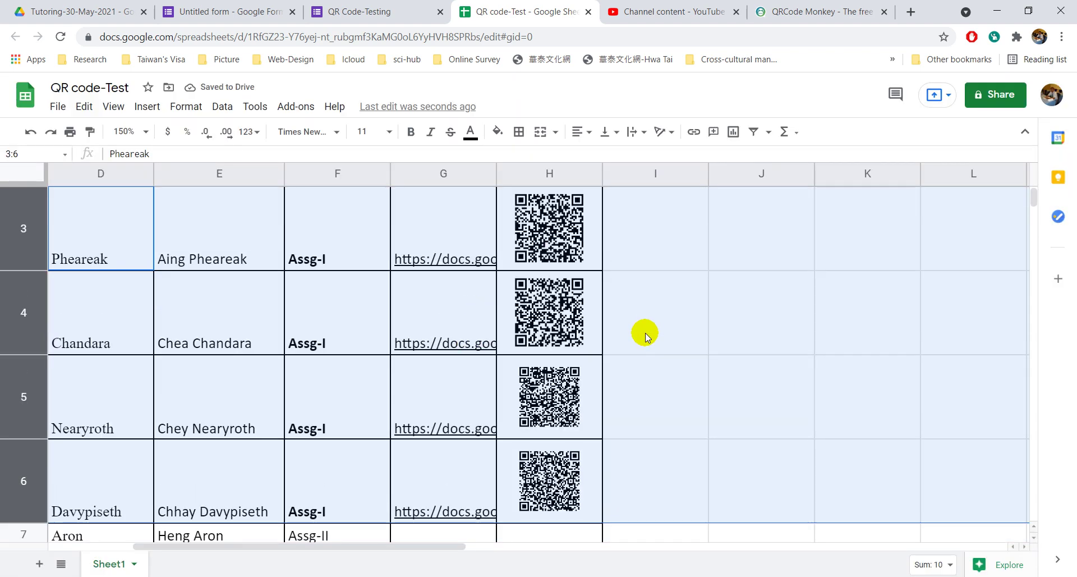
scroll(645, 337, "up", 1)
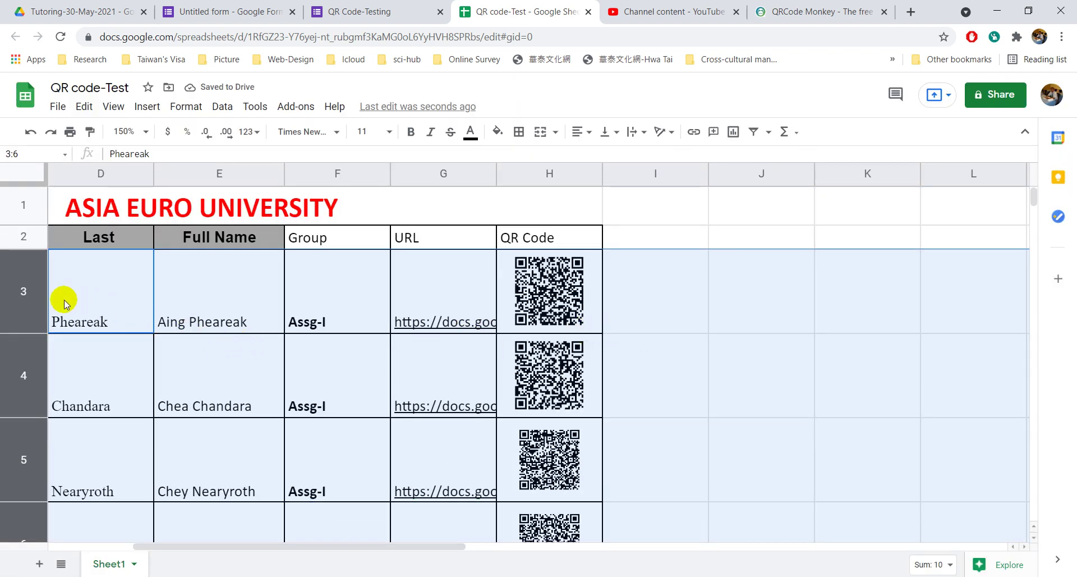
Align the contents of rows 3 to 6 vertically to the middle.
left_click_drag(21, 291, 22, 397)
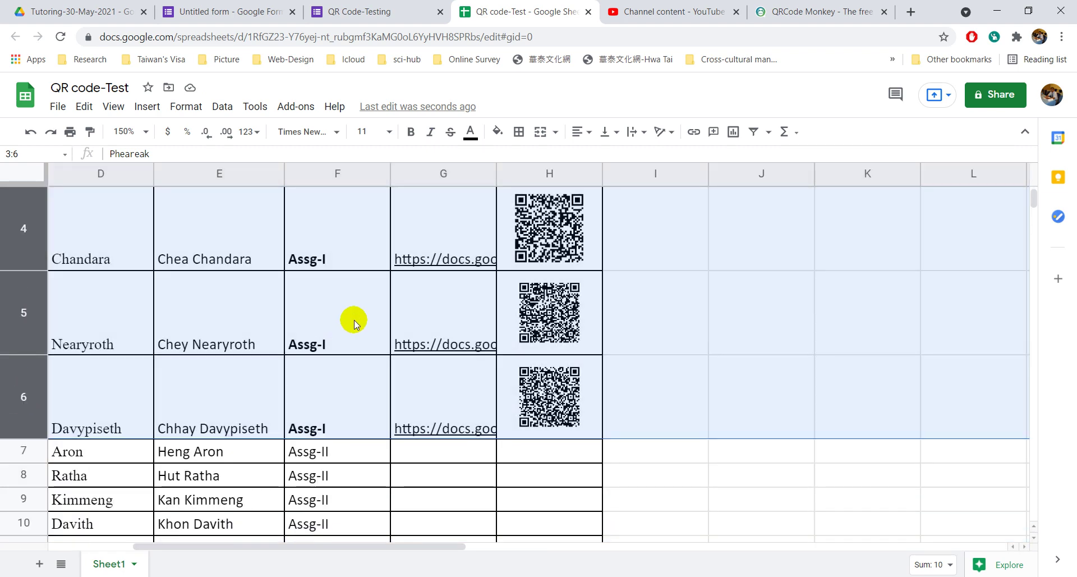
scroll(365, 292, "up", 5)
left_click(186, 106)
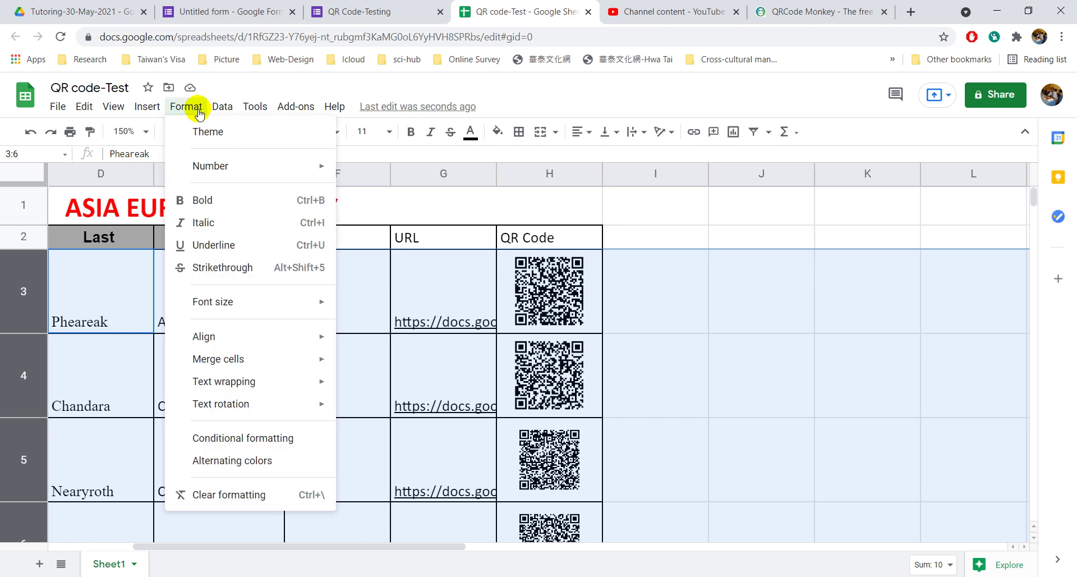
mouse_move(325, 345)
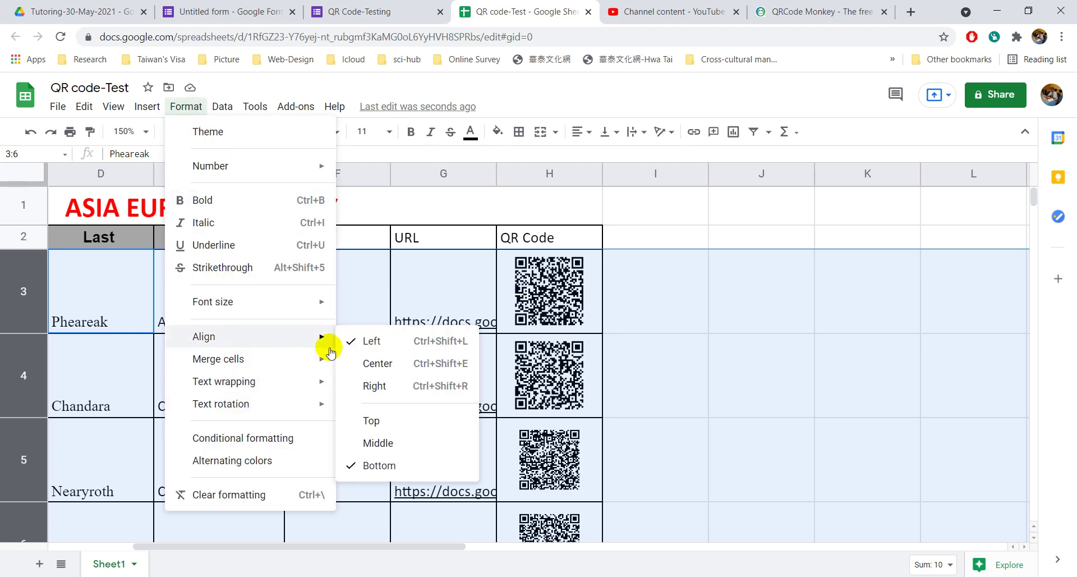
left_click(373, 441)
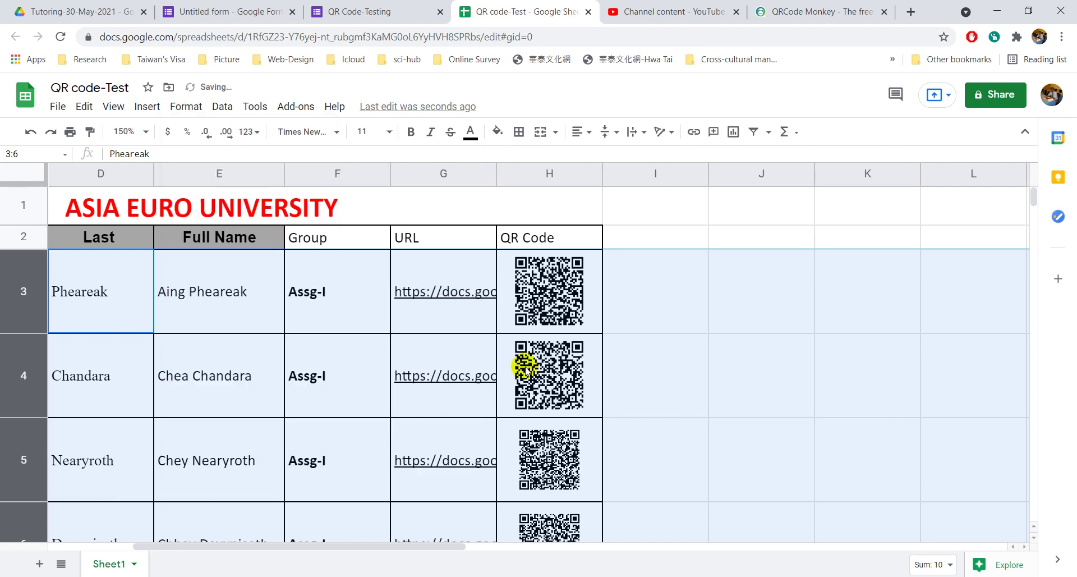
left_click(632, 323)
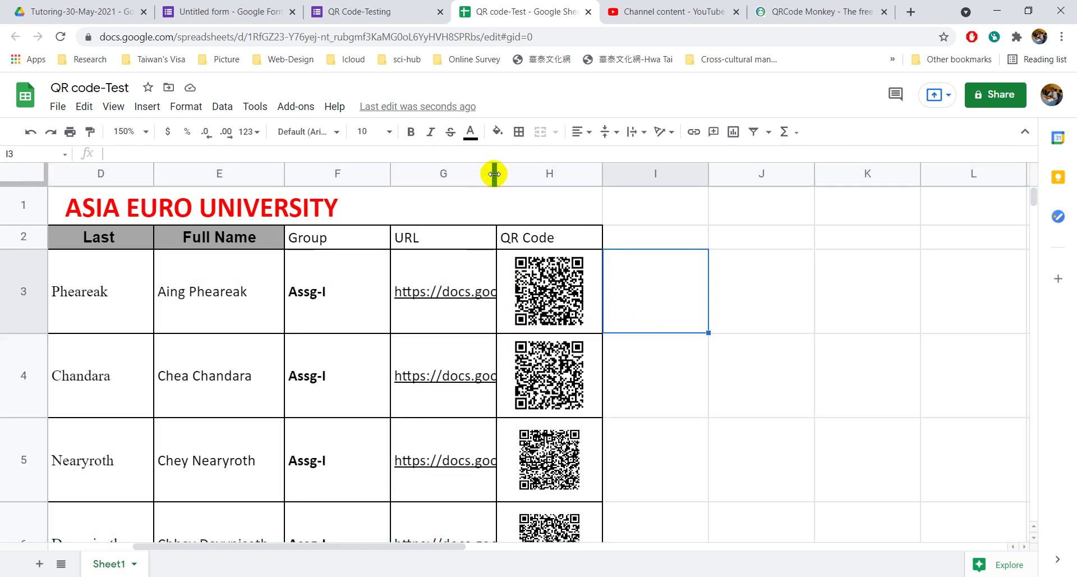
scroll(464, 305, "down", 3)
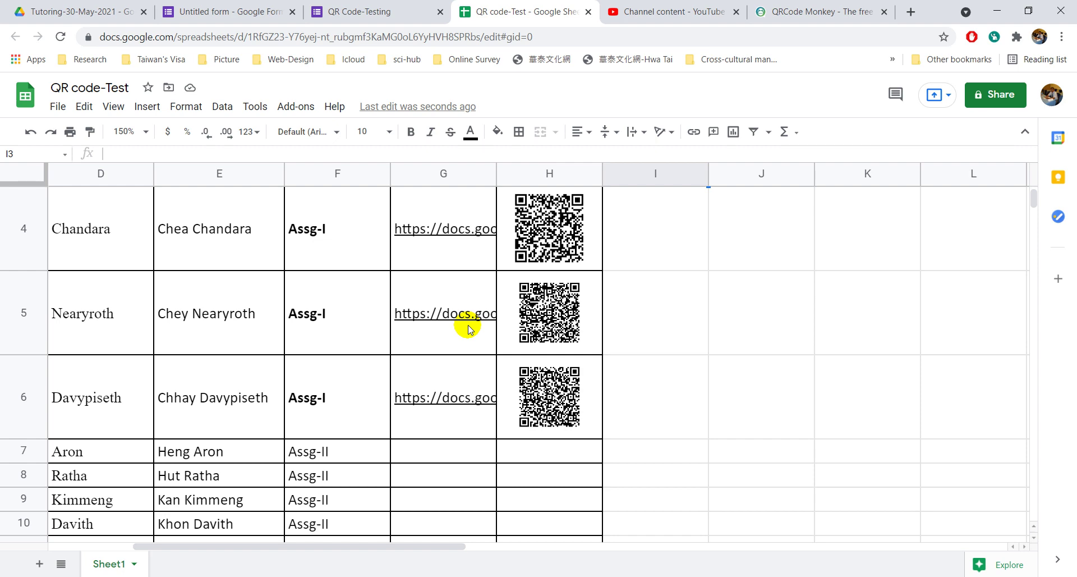
scroll(466, 325, "down", 2)
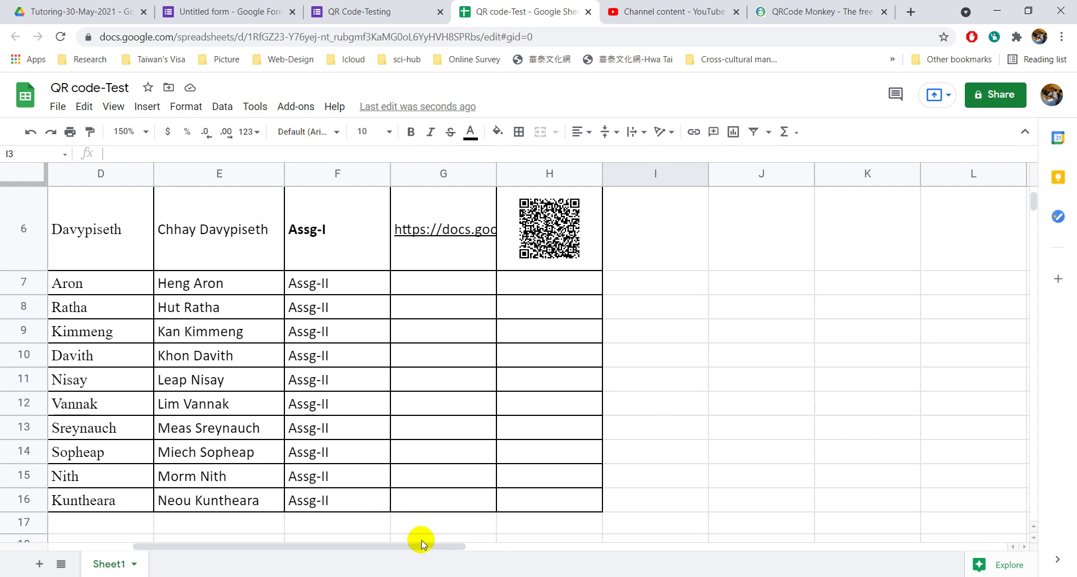
left_click_drag(422, 542, 387, 542)
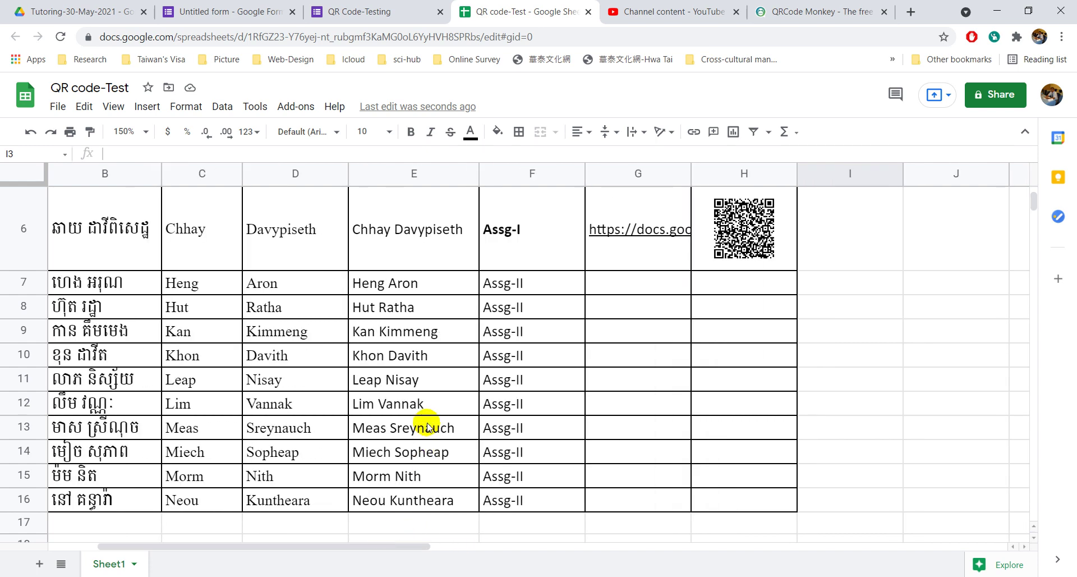
scroll(428, 427, "up", 5)
scroll(427, 426, "down", 4)
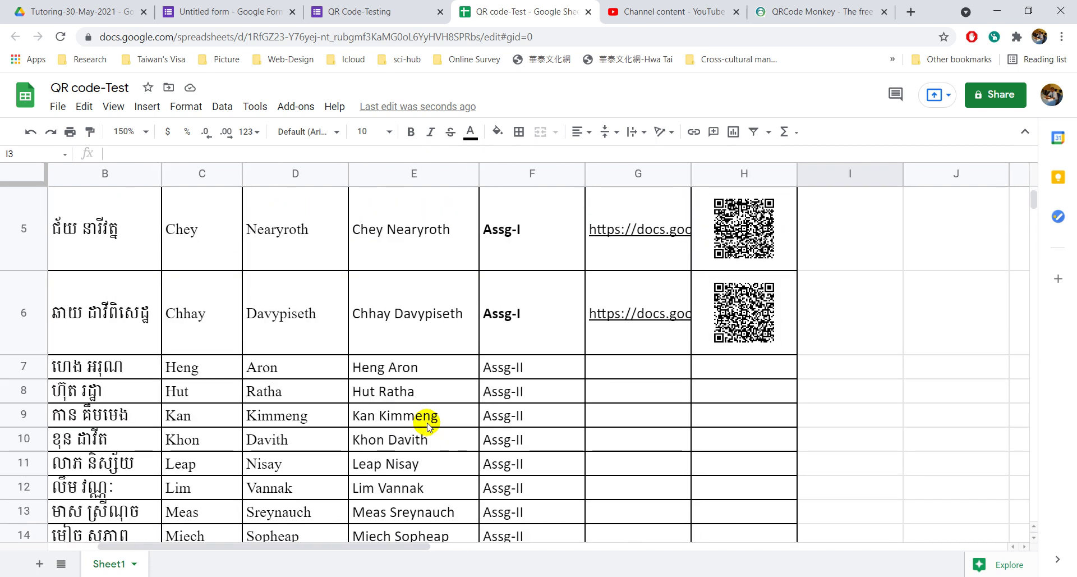
Close the form editor and the pre-filled QR Code-Testing form, and return to the Tutoring-30-May-2021 Drive folder.
left_click(273, 15)
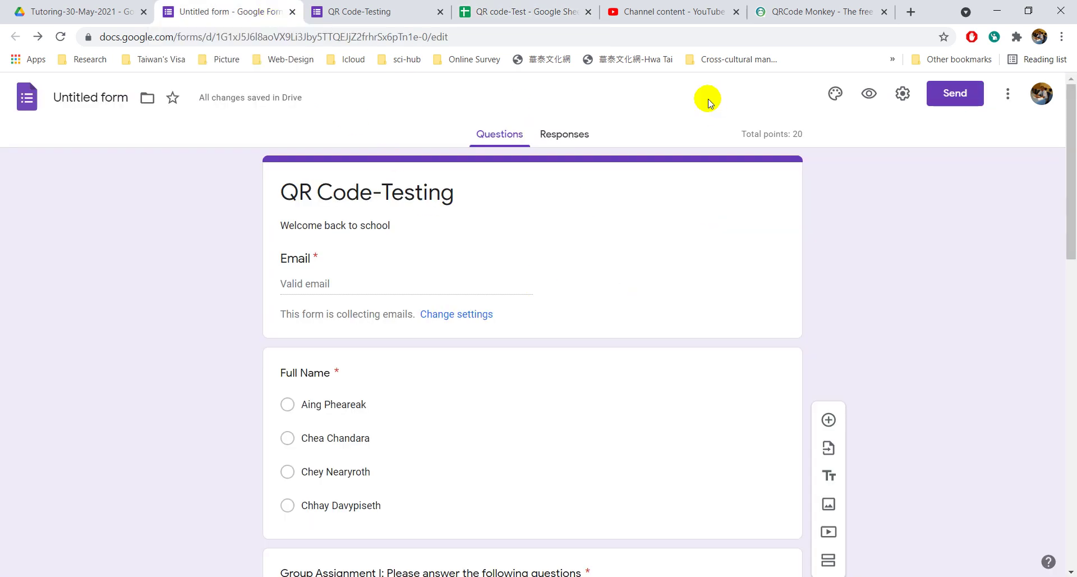
left_click(291, 13)
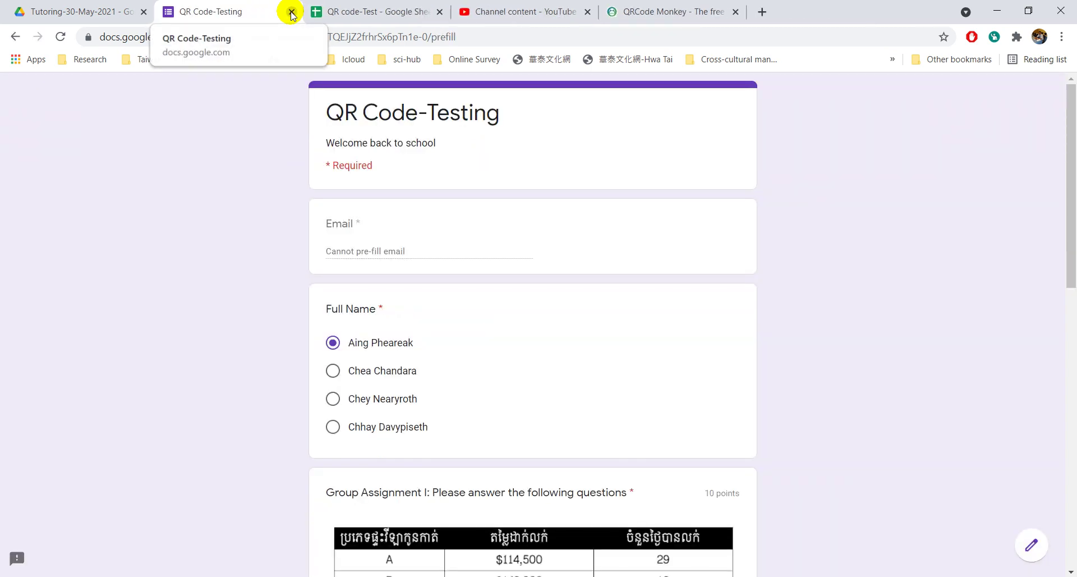
left_click(292, 12)
left_click(64, 10)
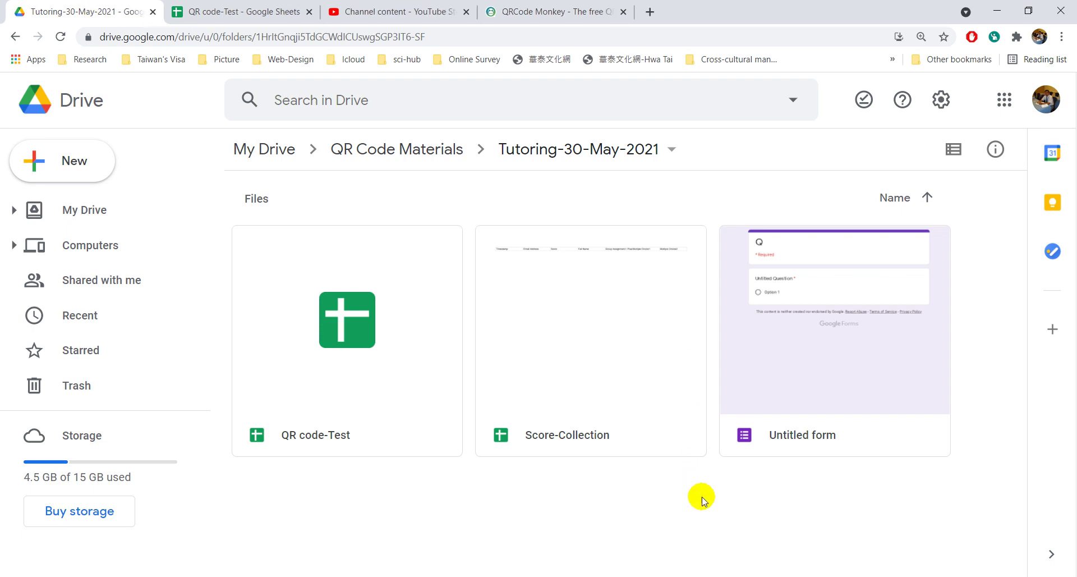
Rename the "Untitled form" file as "QR Code-Testing".
left_click(813, 443)
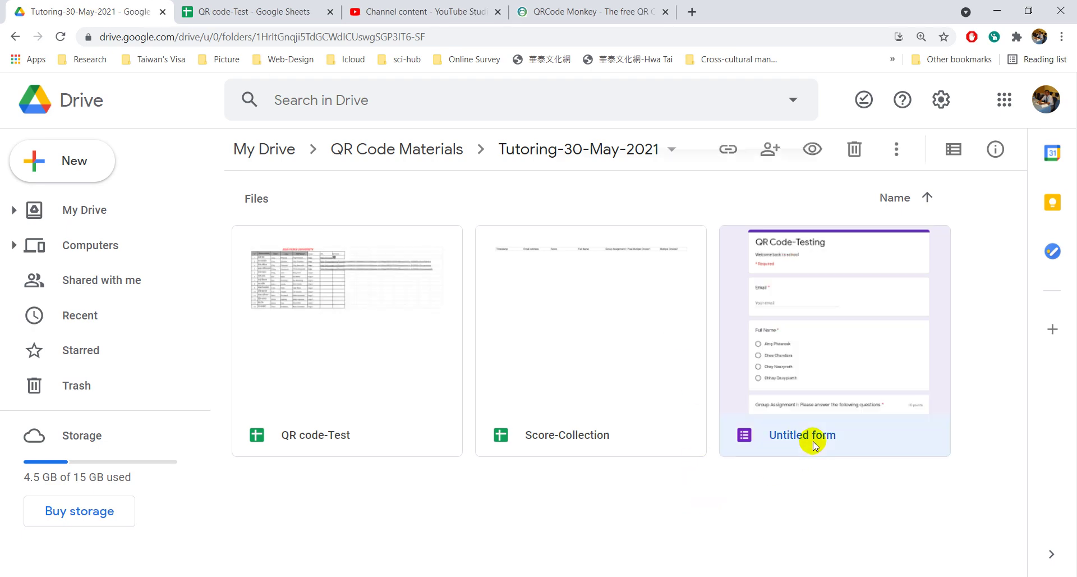
right_click(813, 443)
left_click(637, 406)
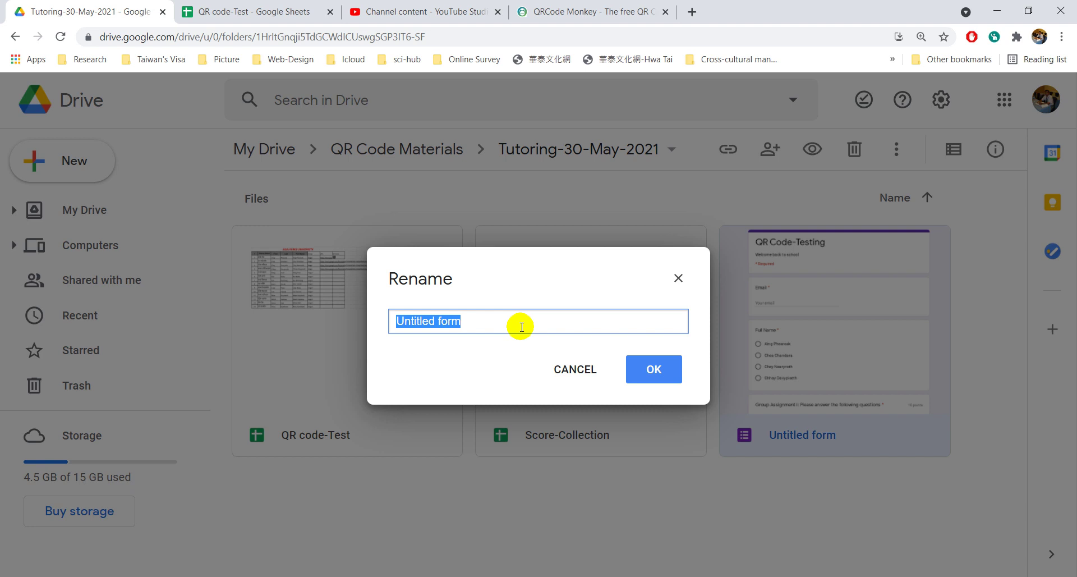
type("QR Code-Testing")
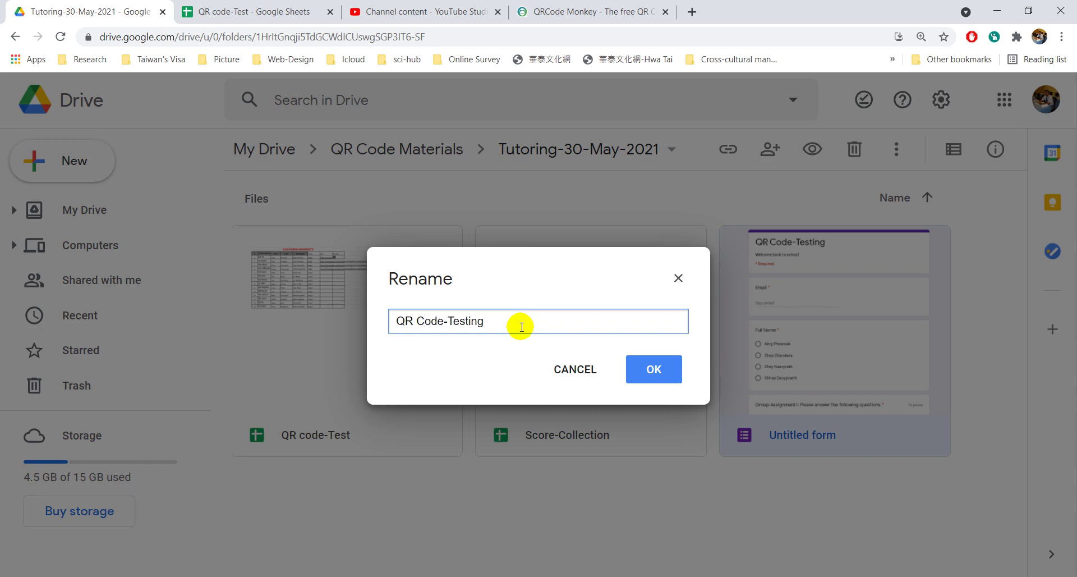
left_click(645, 368)
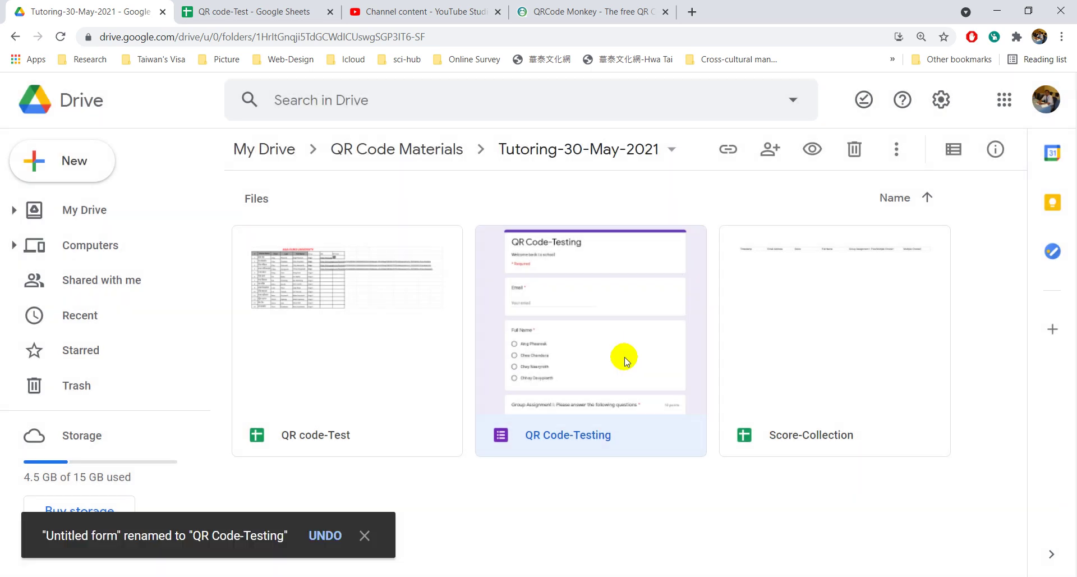
Add the prefix "Group 1-" to the form's file name so it reads "Group 1-QR Code-Testing".
right_click(554, 483)
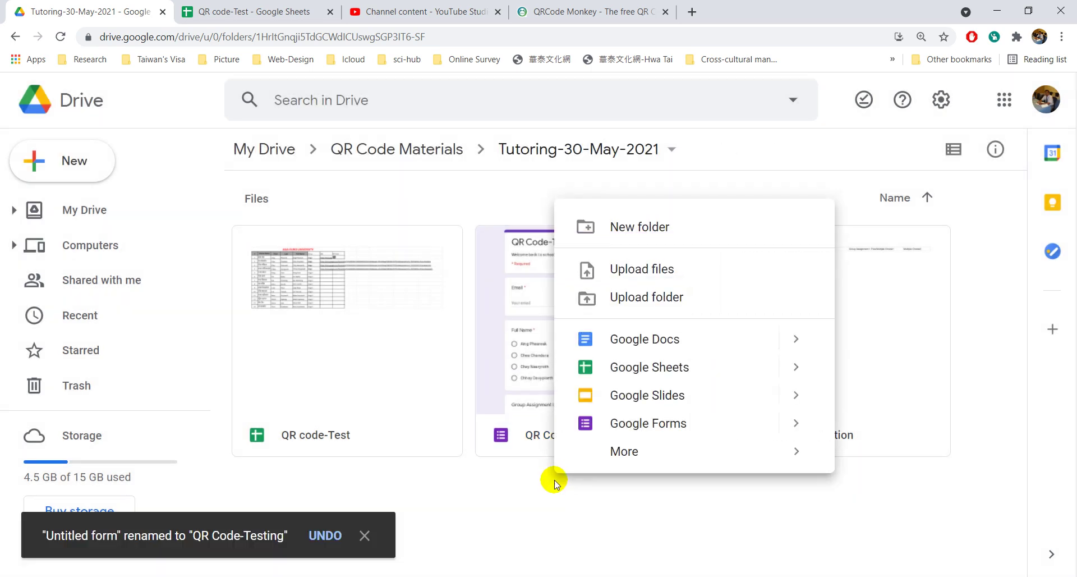
right_click(533, 446)
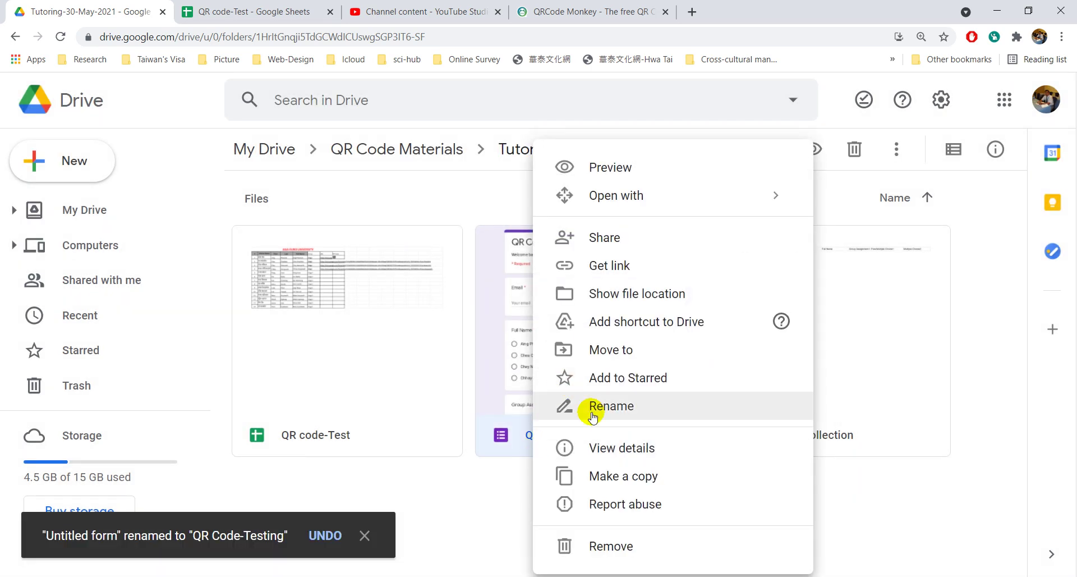
left_click(618, 408)
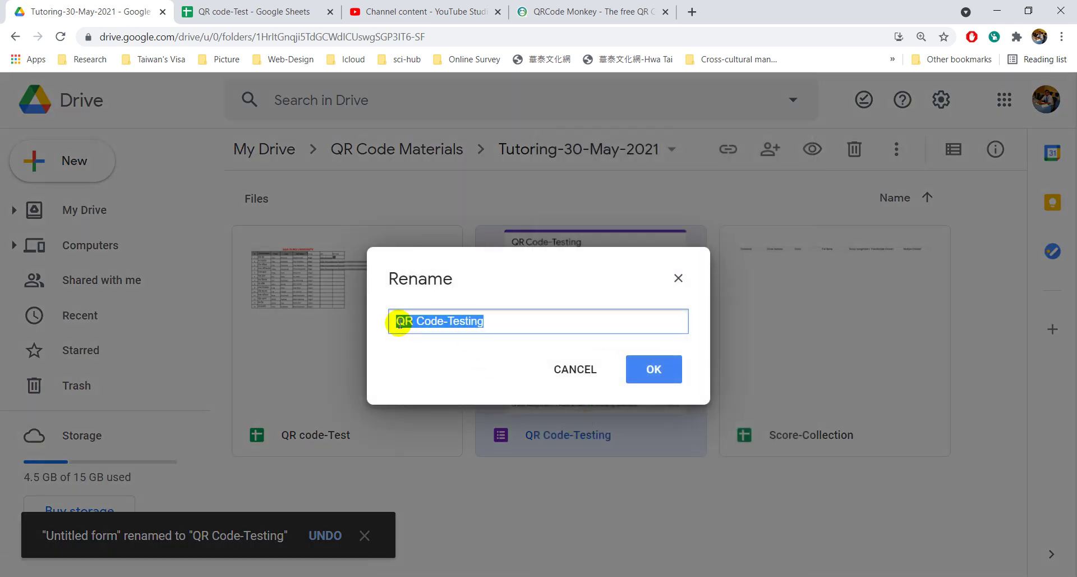
left_click(397, 321)
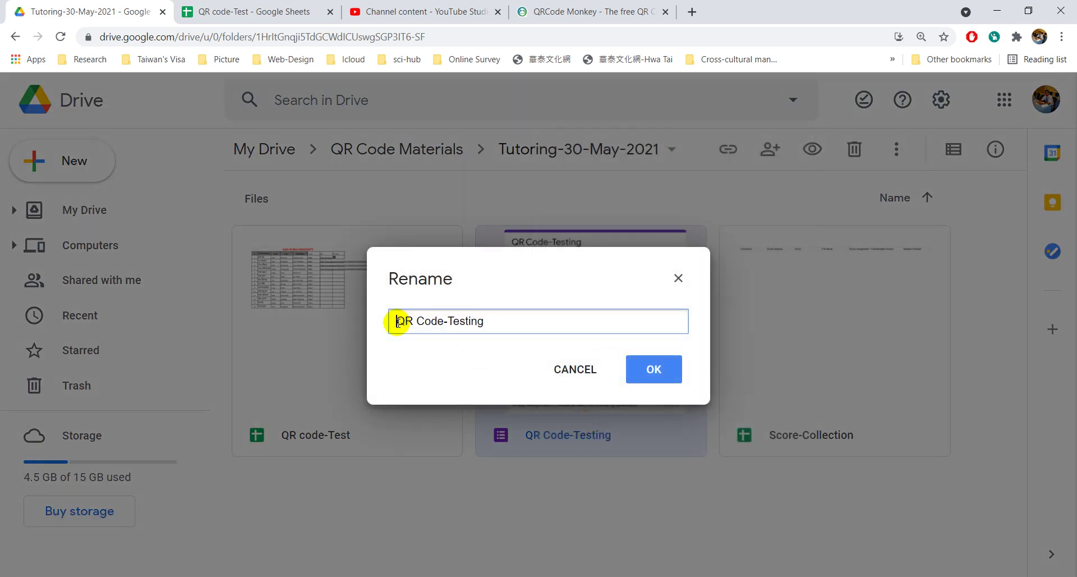
type("Group")
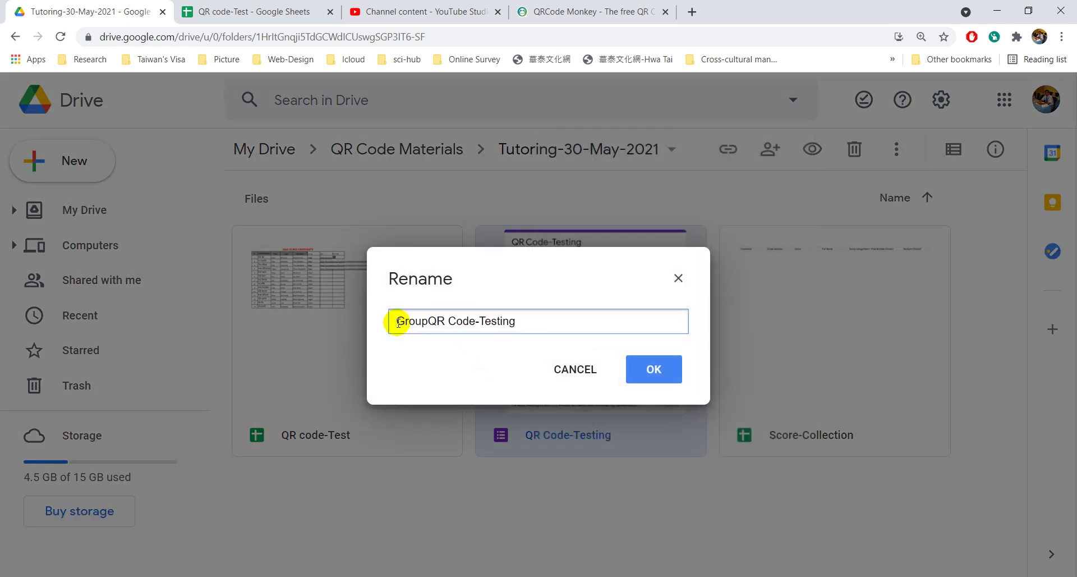
type(" 1-")
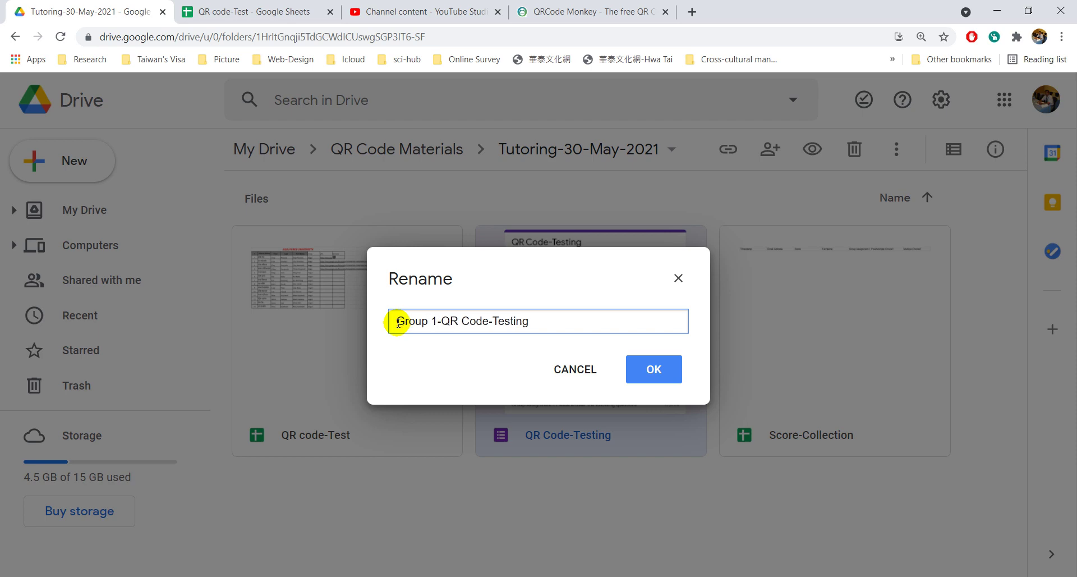
key("Return")
left_click(643, 488)
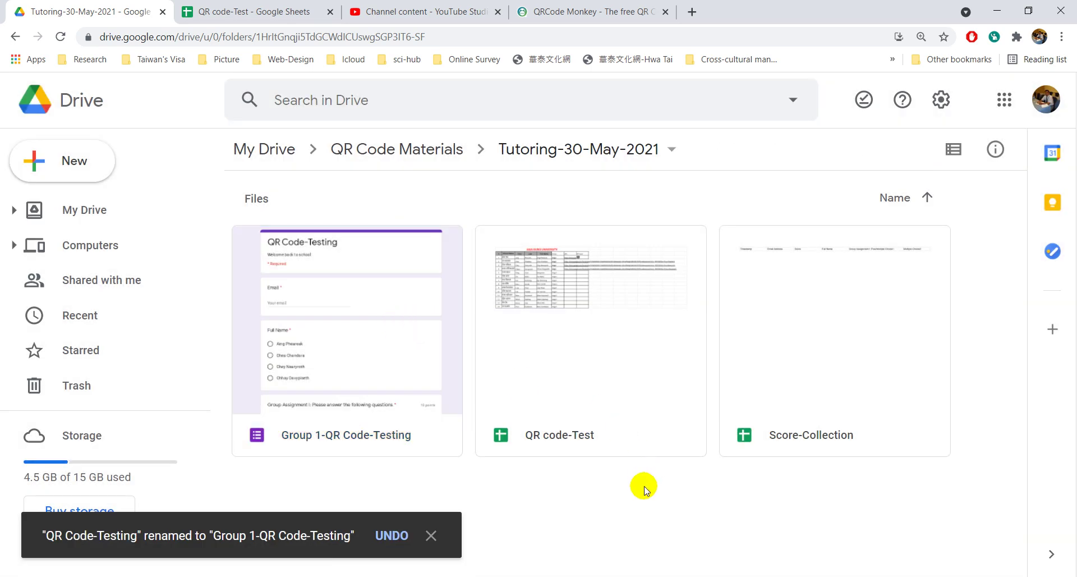
Create a new blank Google Form in the Tutoring-30-May-2021 folder.
right_click(643, 489)
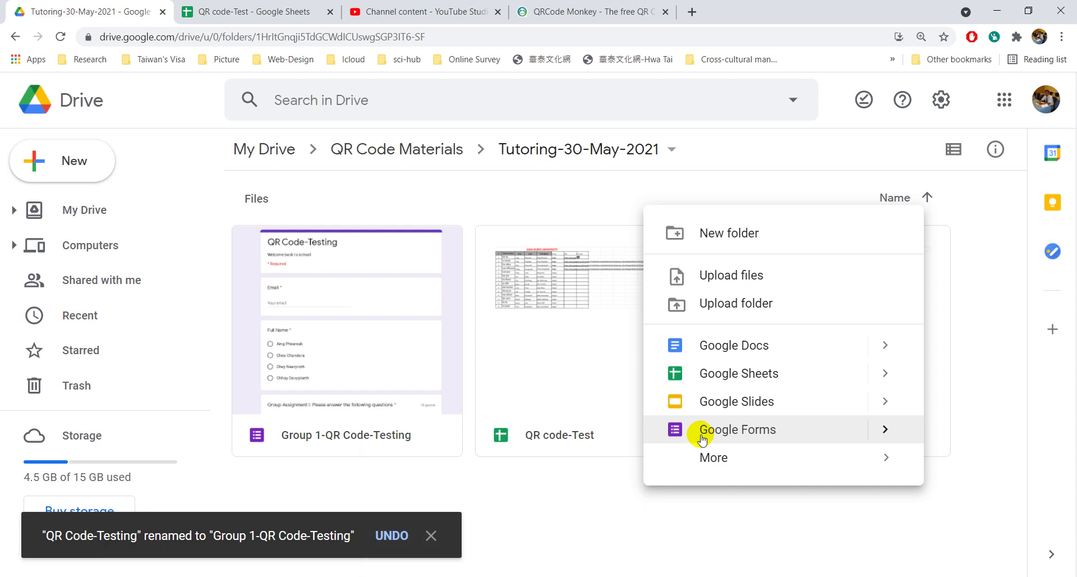
left_click(884, 429)
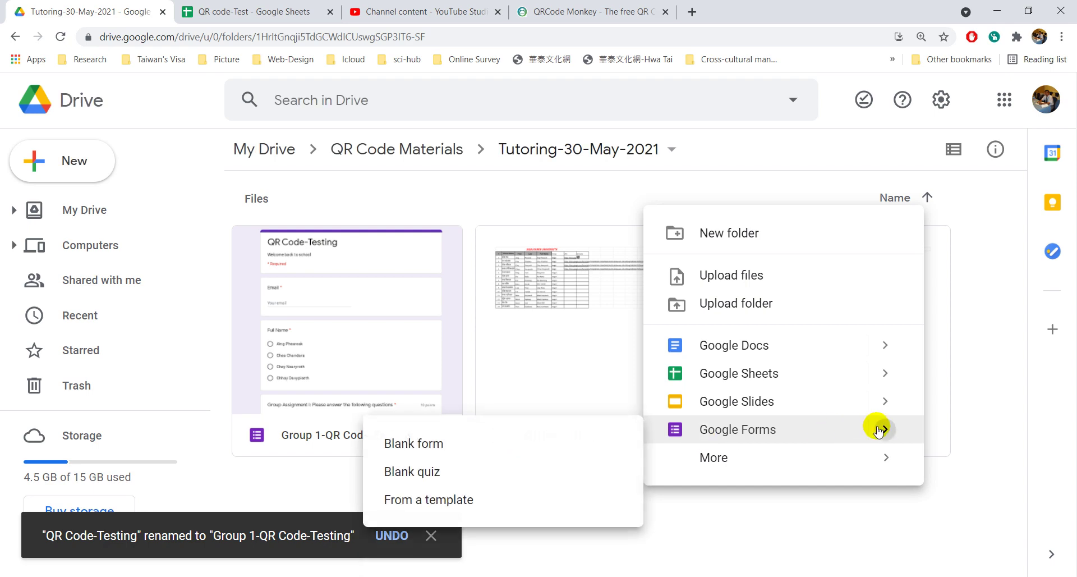
left_click(475, 444)
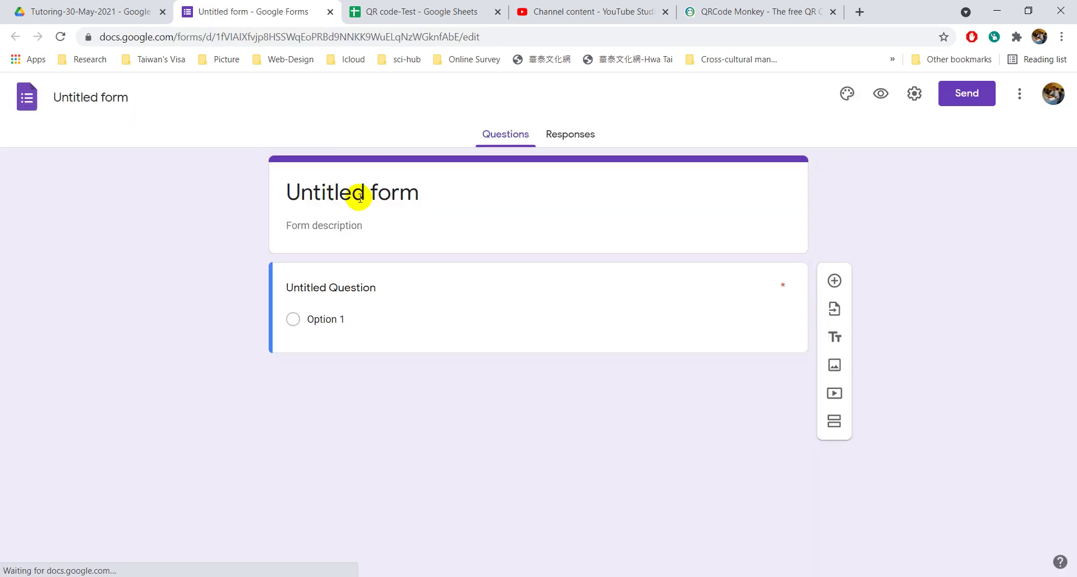
Replace the form's default title with "Group 2-QR Code-Testing".
left_click_drag(287, 192, 356, 193)
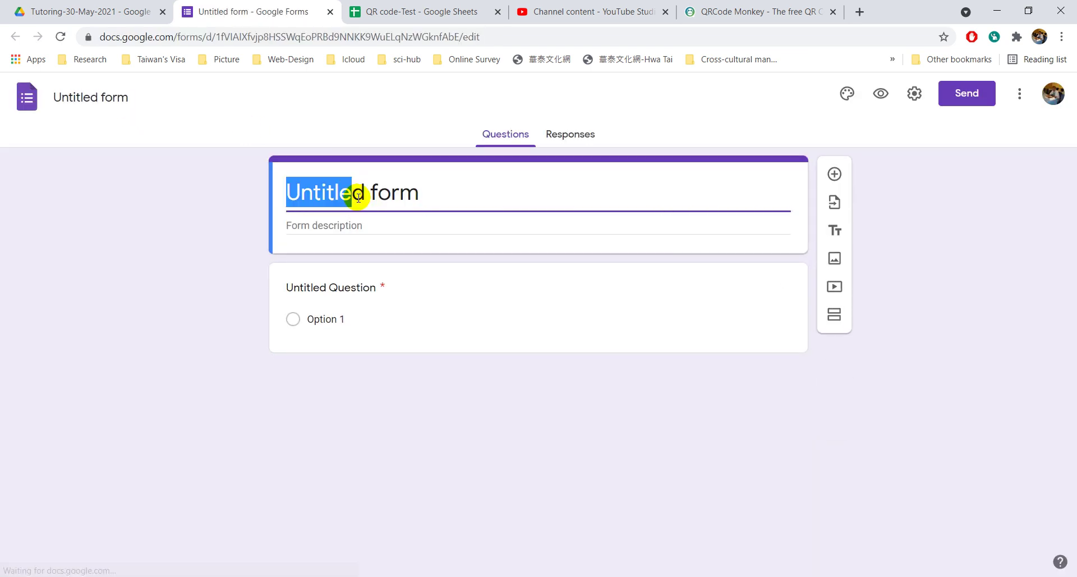
key("BackSpace")
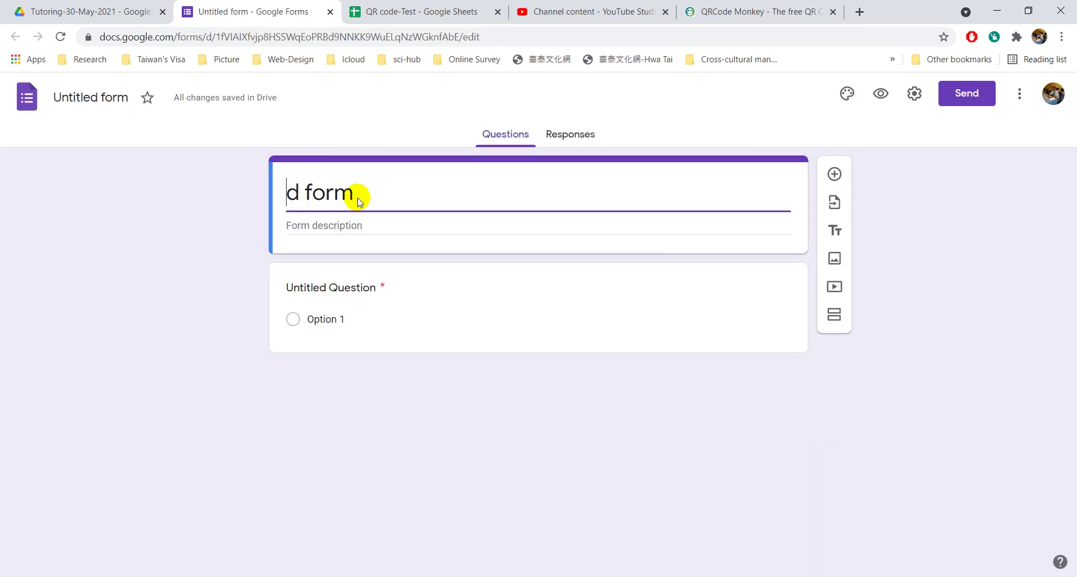
key("Delete")
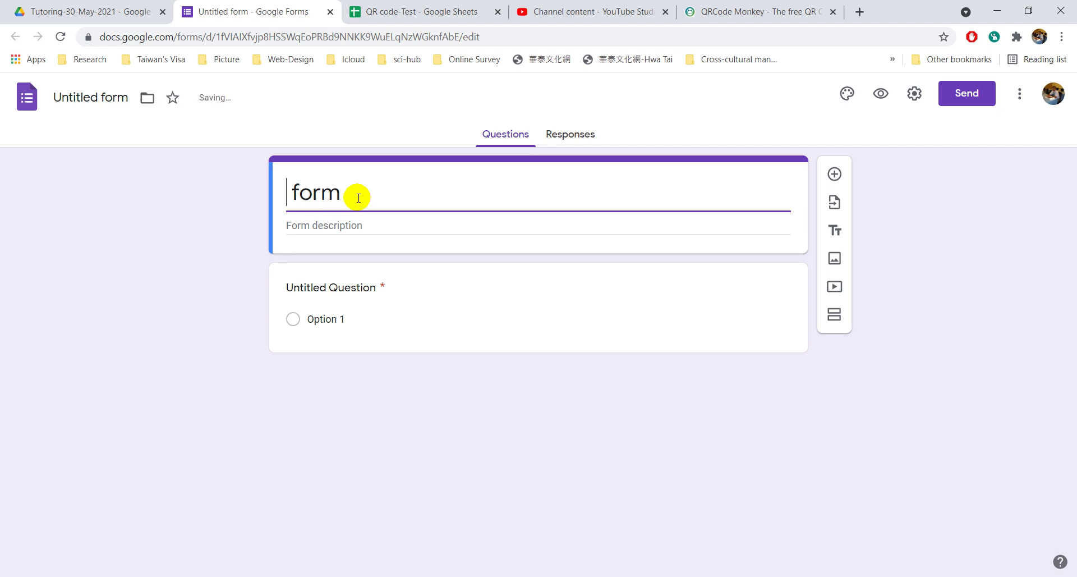
key("Delete")
key("Delete")
key("Delete")
key("Delete")
key("Delete")
type("G")
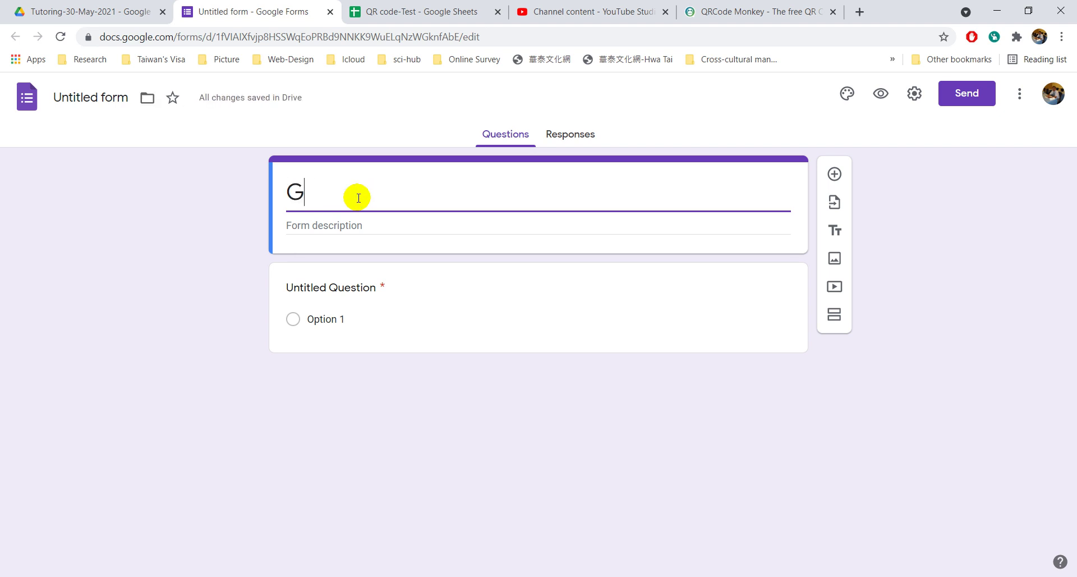
type("roup ")
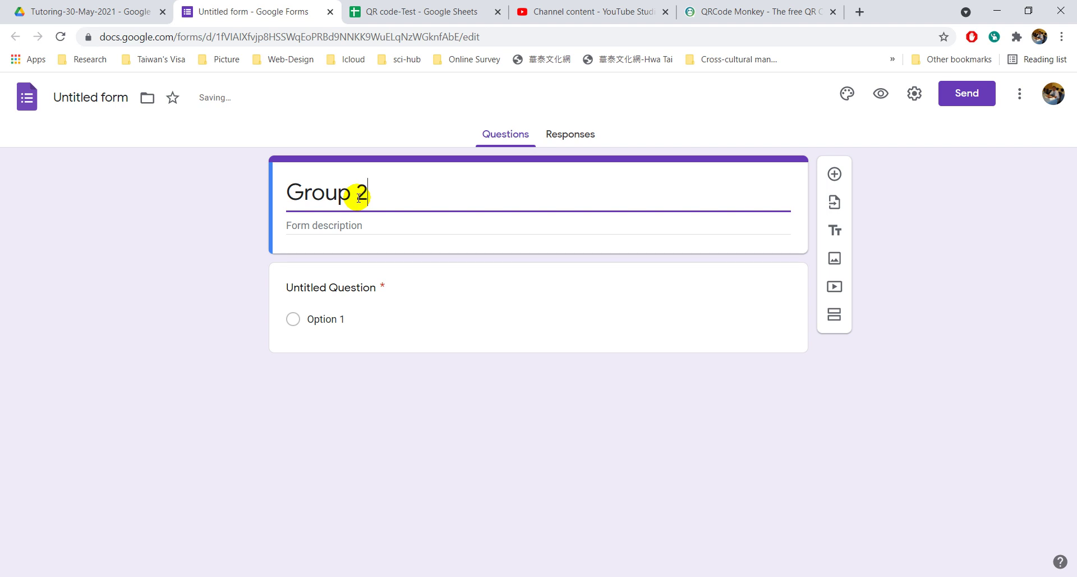
type("2-QR CO")
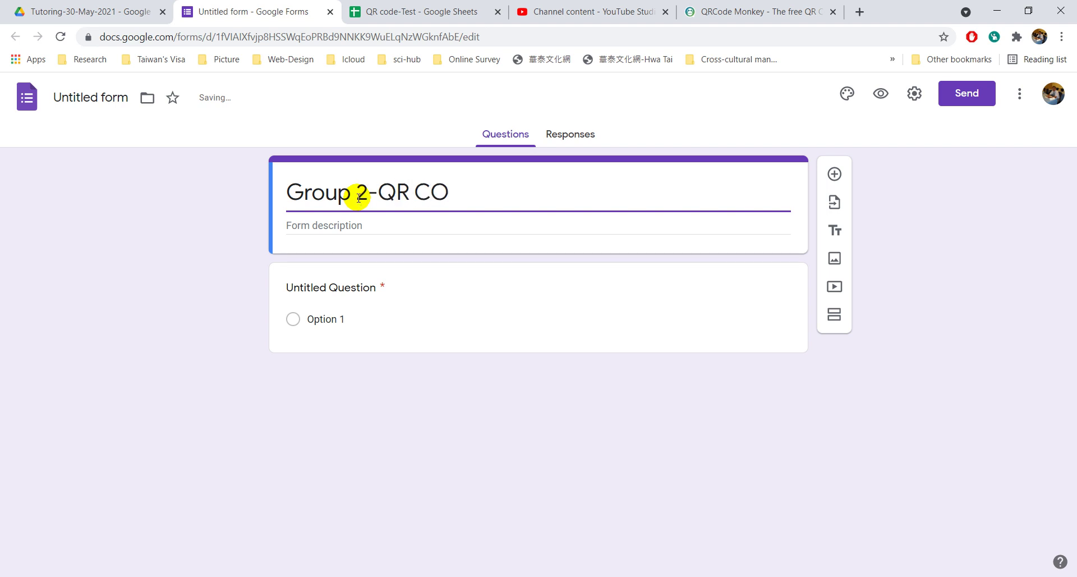
type("de-Testing")
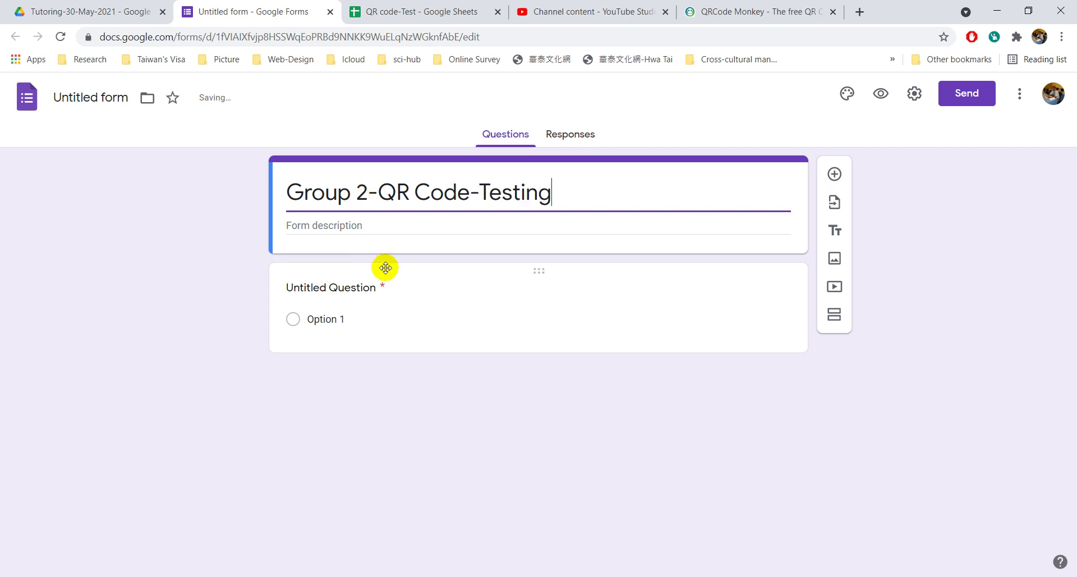
Make the form's file name match its title, "Group 2-QR Code-Testing".
left_click(343, 225)
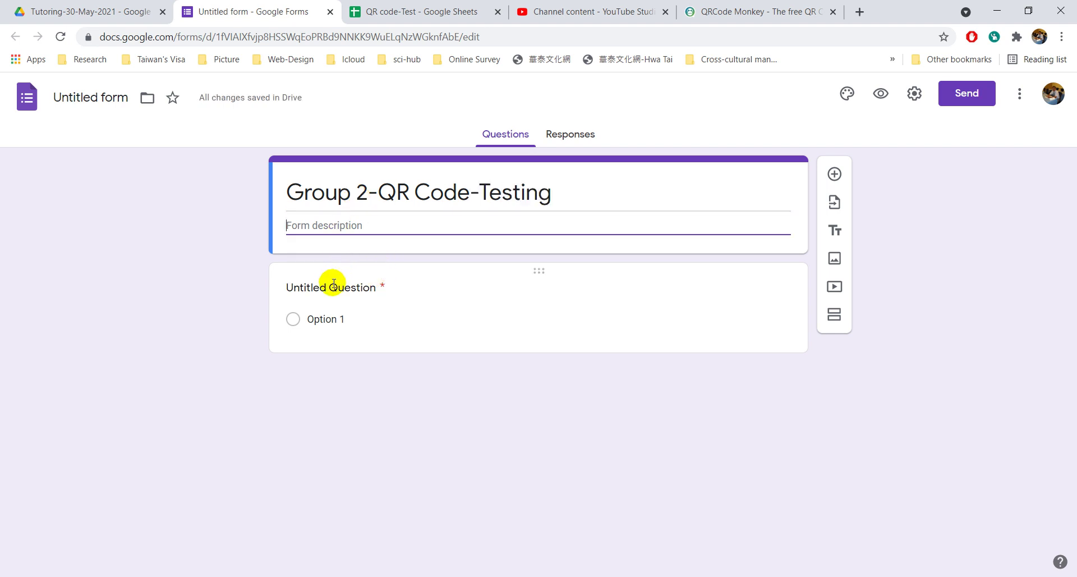
left_click(104, 96)
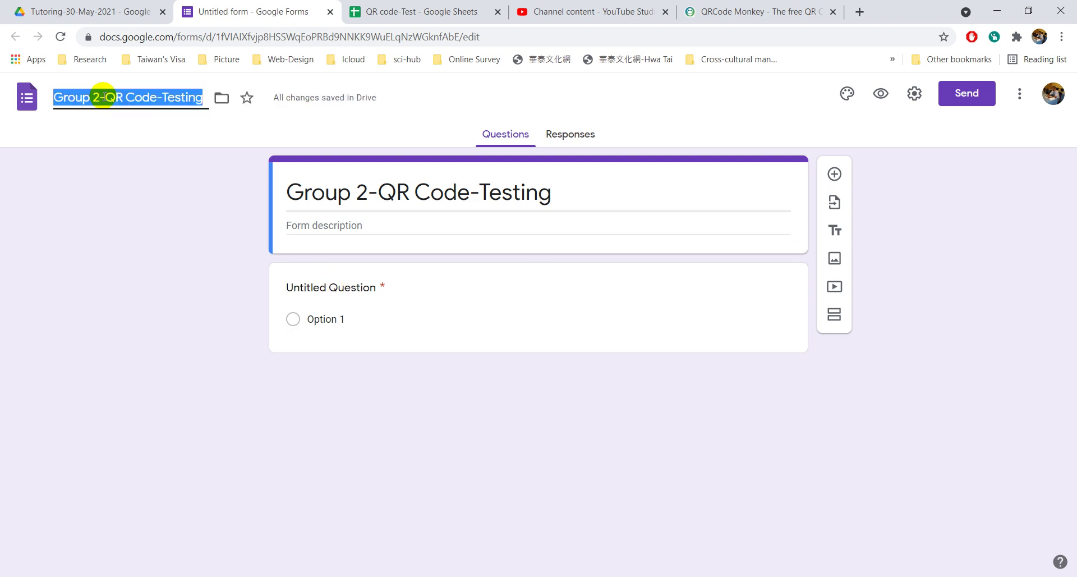
triple_click(423, 201)
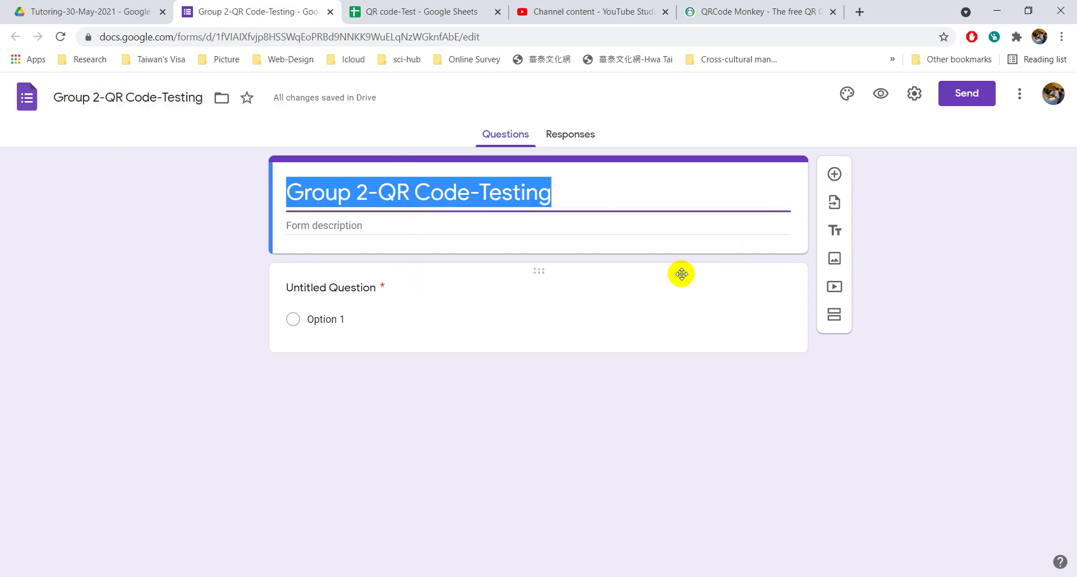
Set the form to collect emails, limit respondents to 1 response and act as a quiz, and save the settings.
left_click(915, 94)
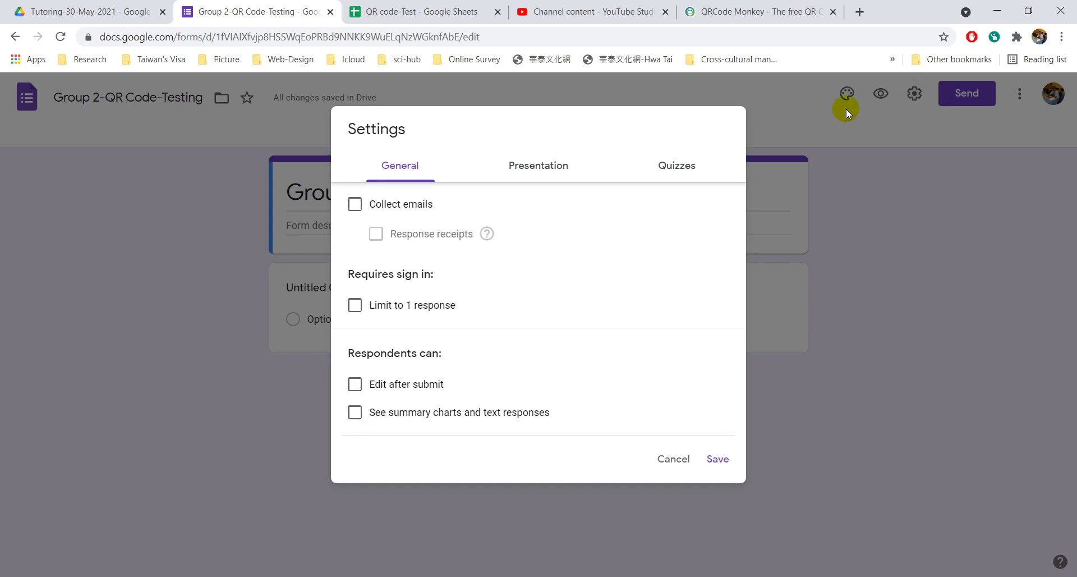
left_click(420, 206)
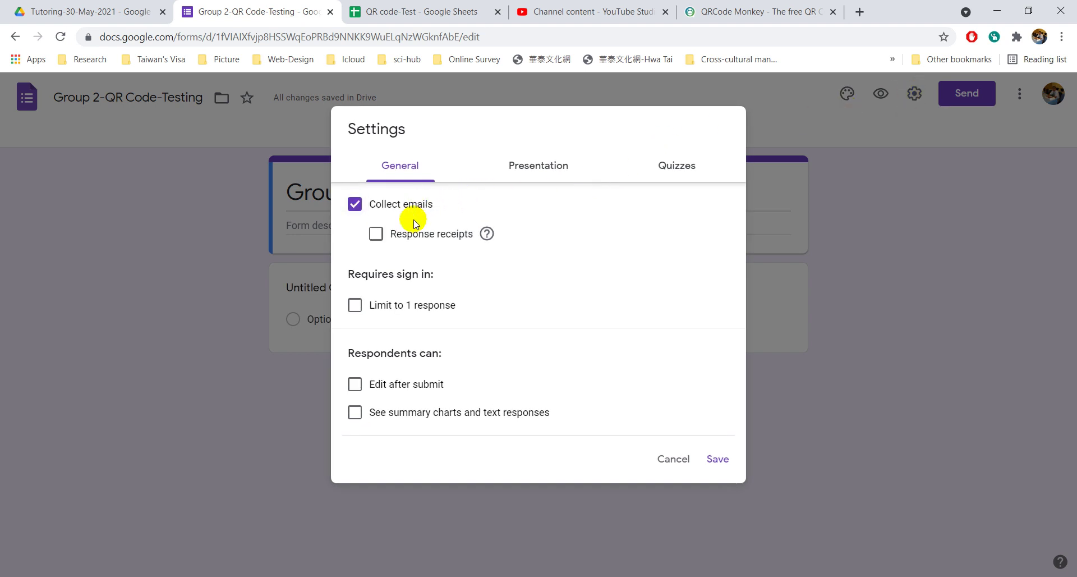
left_click(376, 305)
left_click(676, 164)
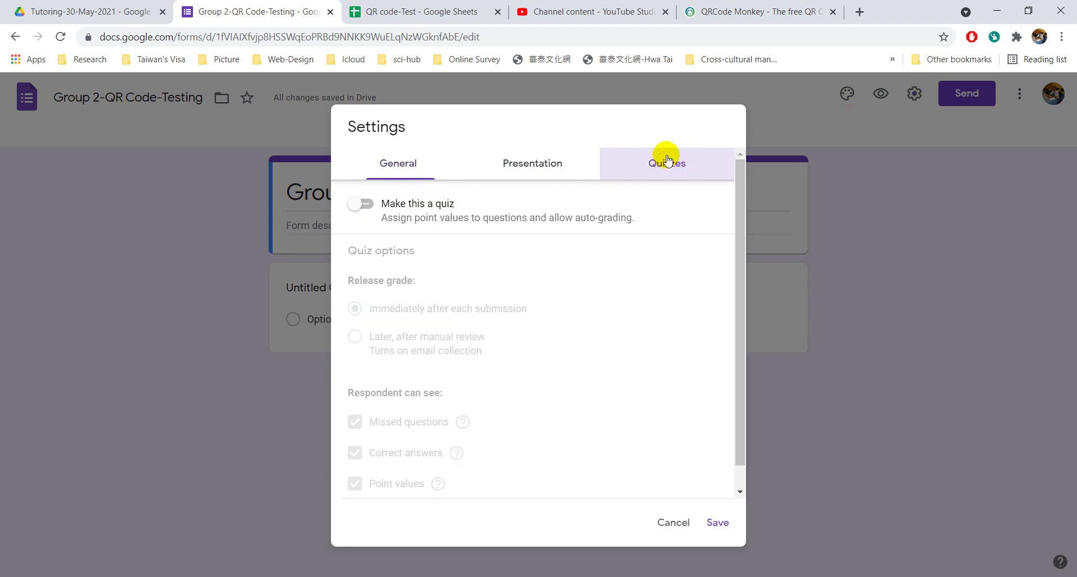
left_click(367, 203)
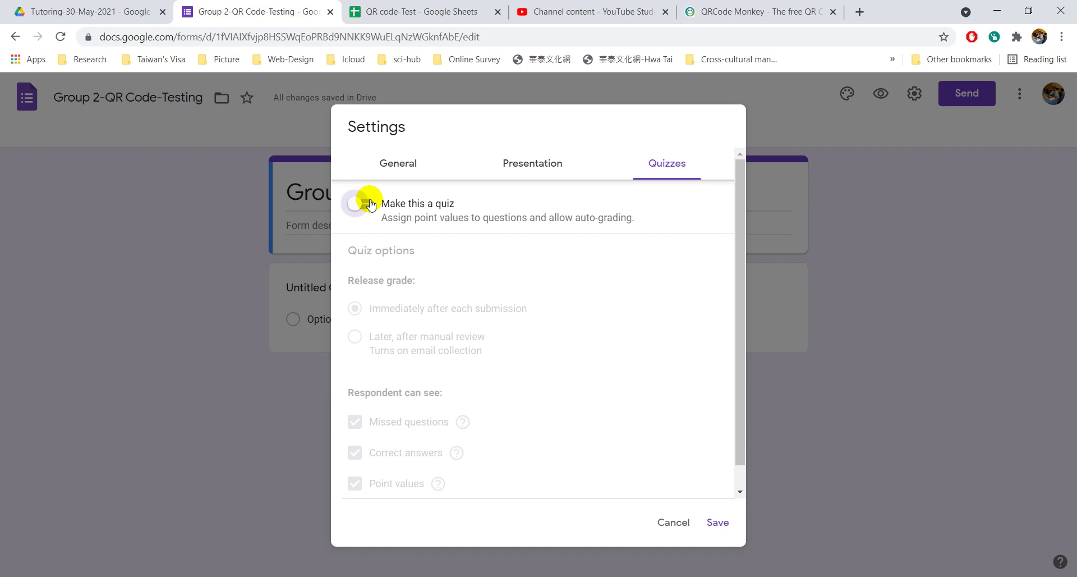
left_click(725, 522)
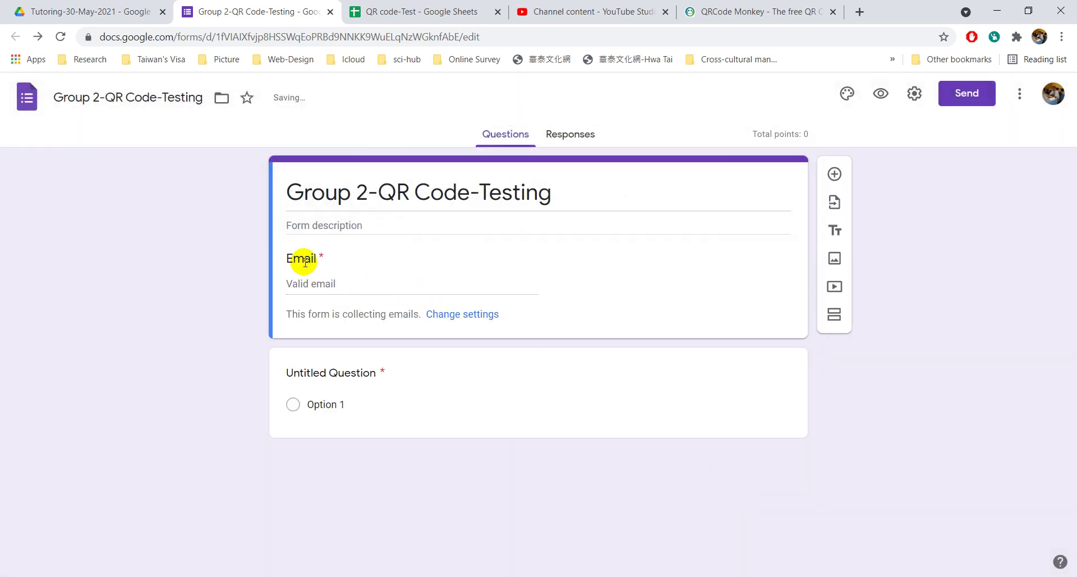
Title the form's first question "Full Name".
left_click(325, 373)
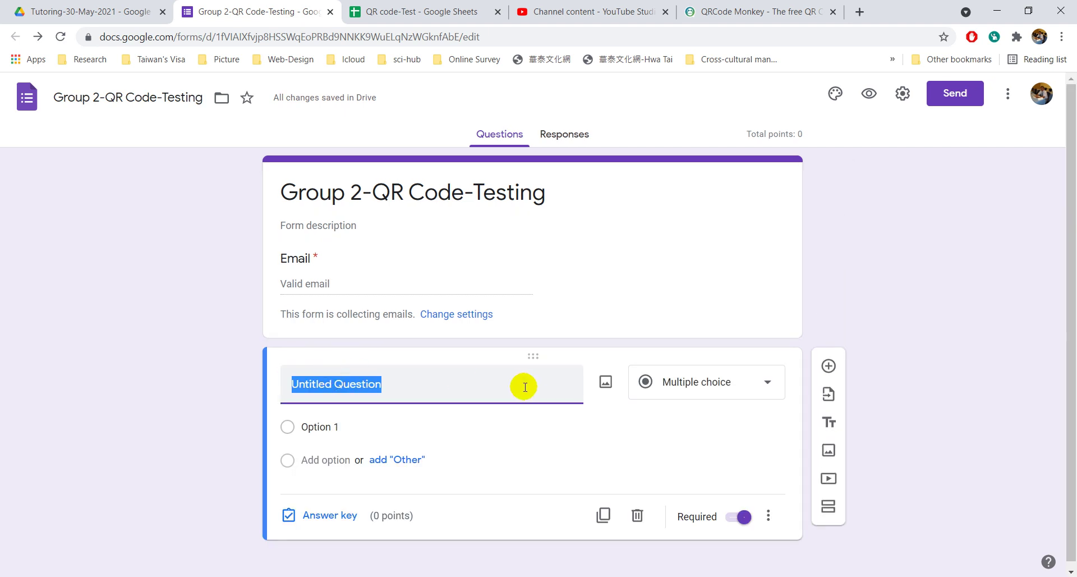
type("Full Name")
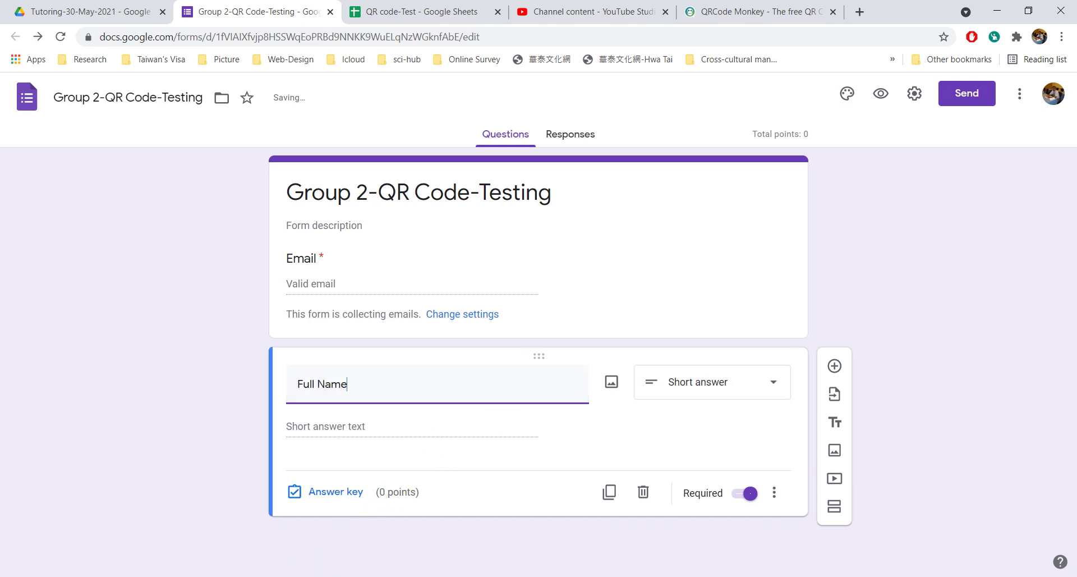
Switch to the QR code-Test spreadsheet and copy the full names of the Assg-II students in E7:E16.
left_click(457, 11)
scroll(447, 443, "down", 2)
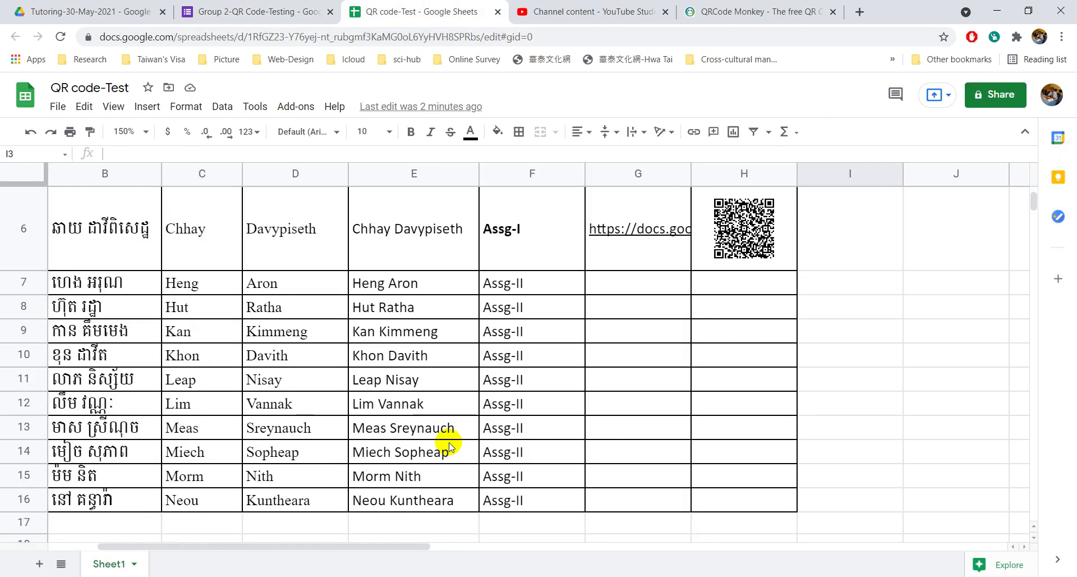
left_click(433, 282)
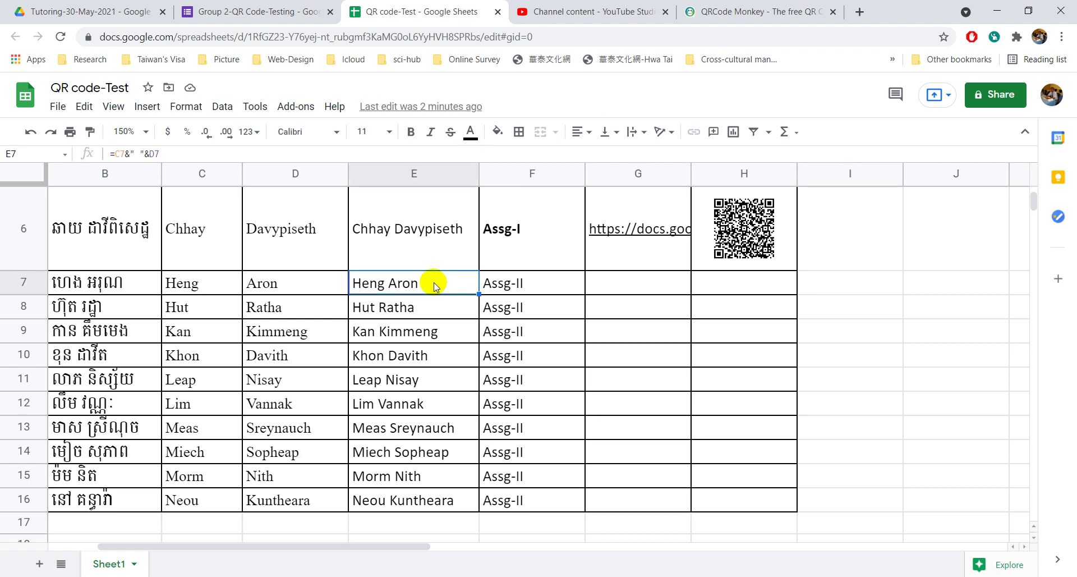
left_click(424, 498, "shift")
key("ctrl+c")
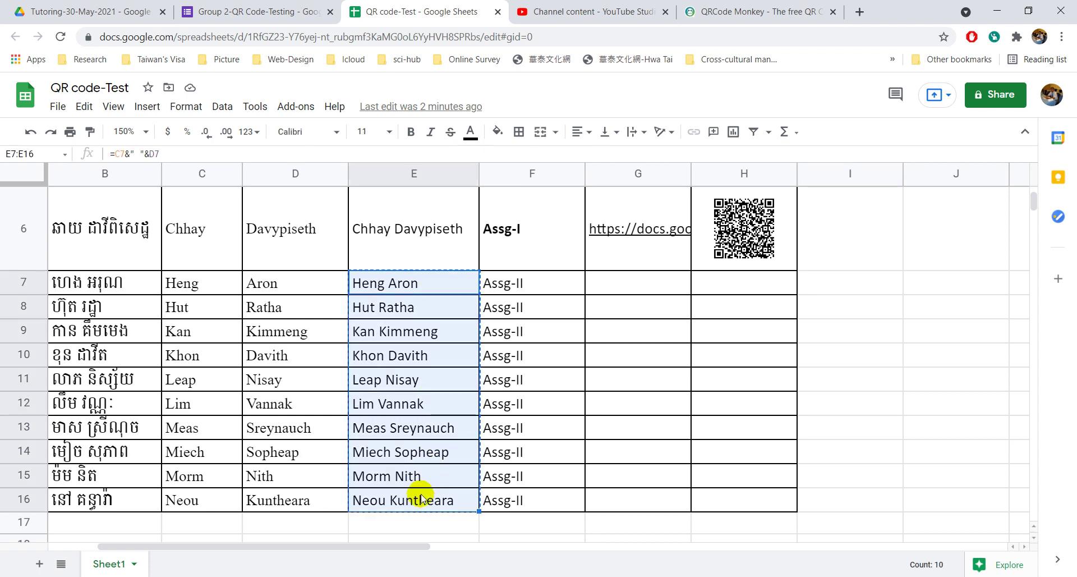
Back in the Group 2 form, make "Full Name" a multiple choice question and paste the copied names as its options.
left_click(256, 11)
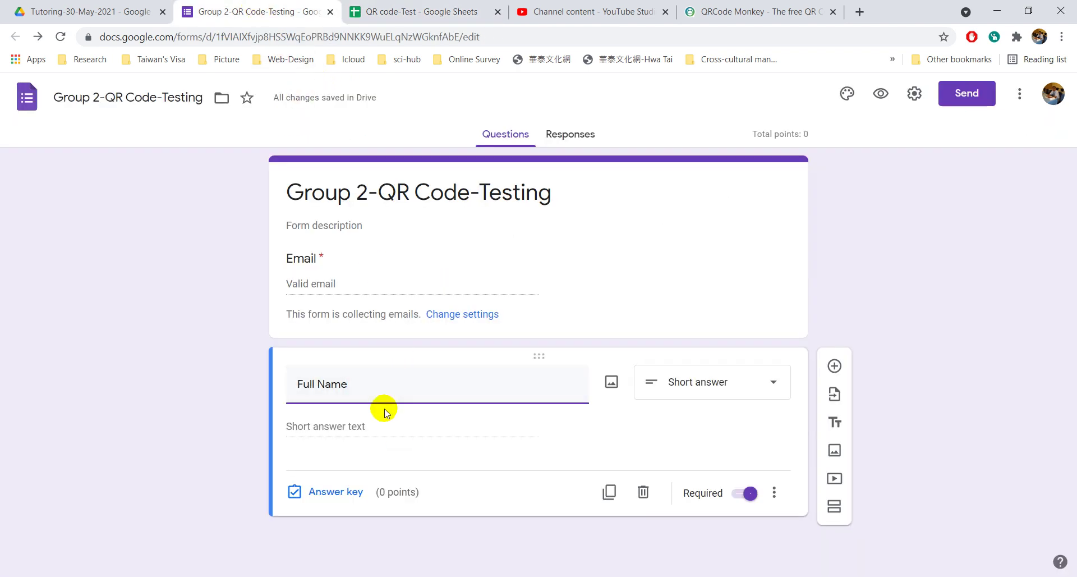
left_click(377, 427)
left_click(749, 383)
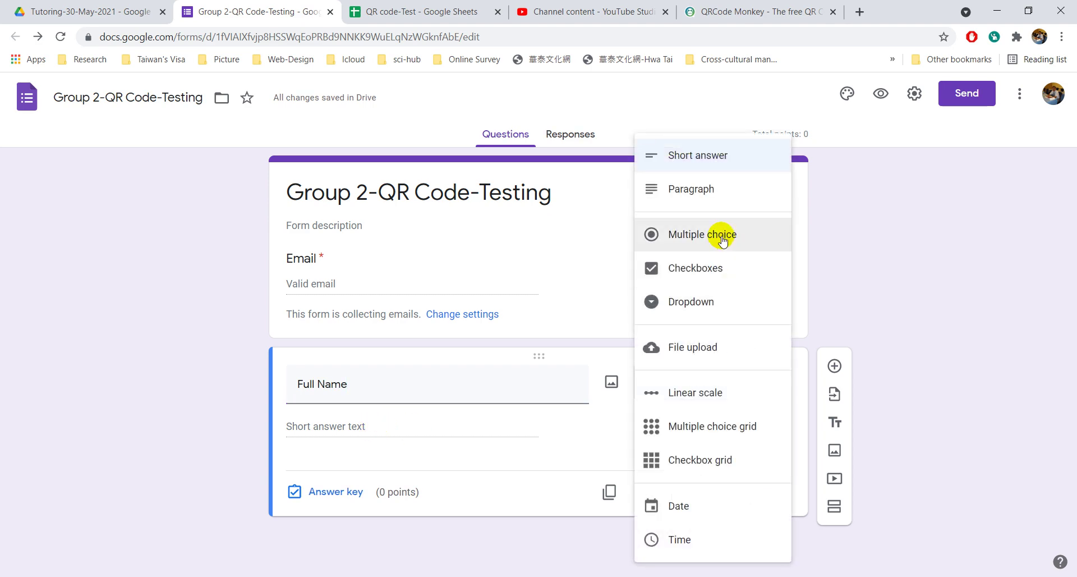
left_click(722, 236)
left_click(322, 428)
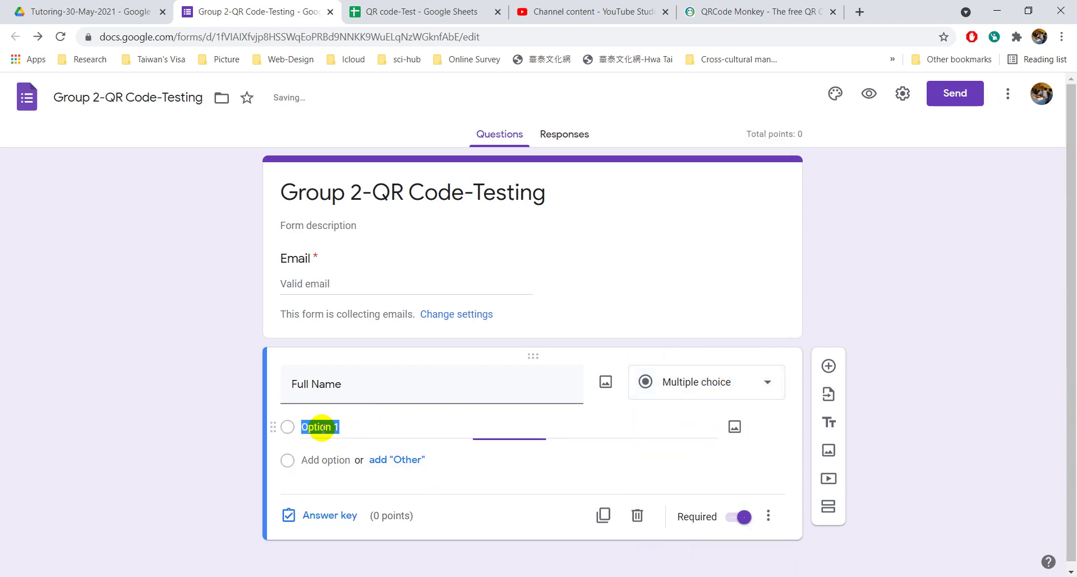
key("ctrl+v")
scroll(378, 410, "up", 3)
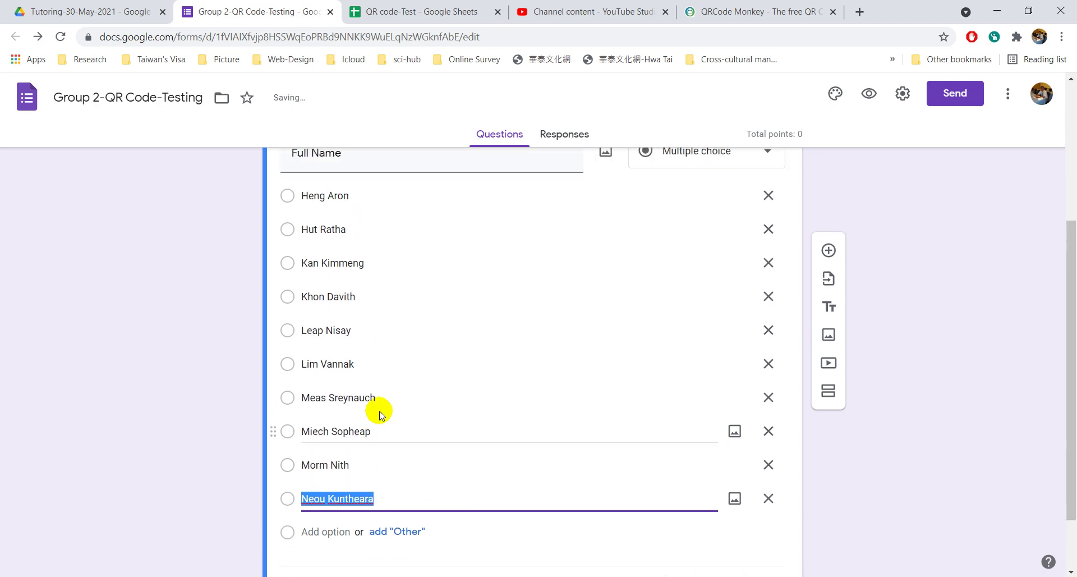
scroll(393, 410, "down", 3)
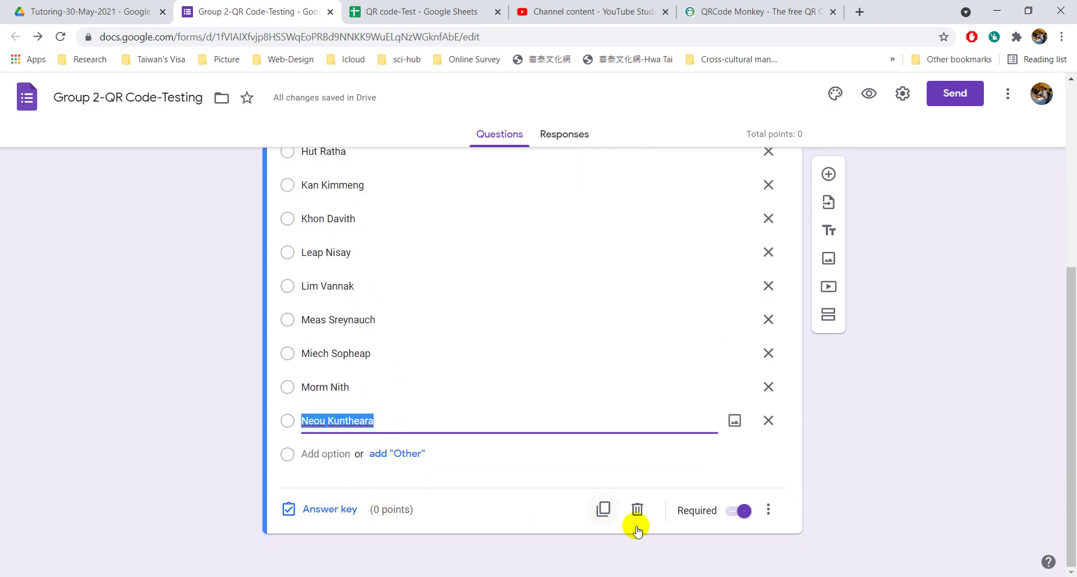
Add a question titled "Assign-II" and upload the Quiz 3-1 image from the Normal curve folder into it.
left_click(828, 175)
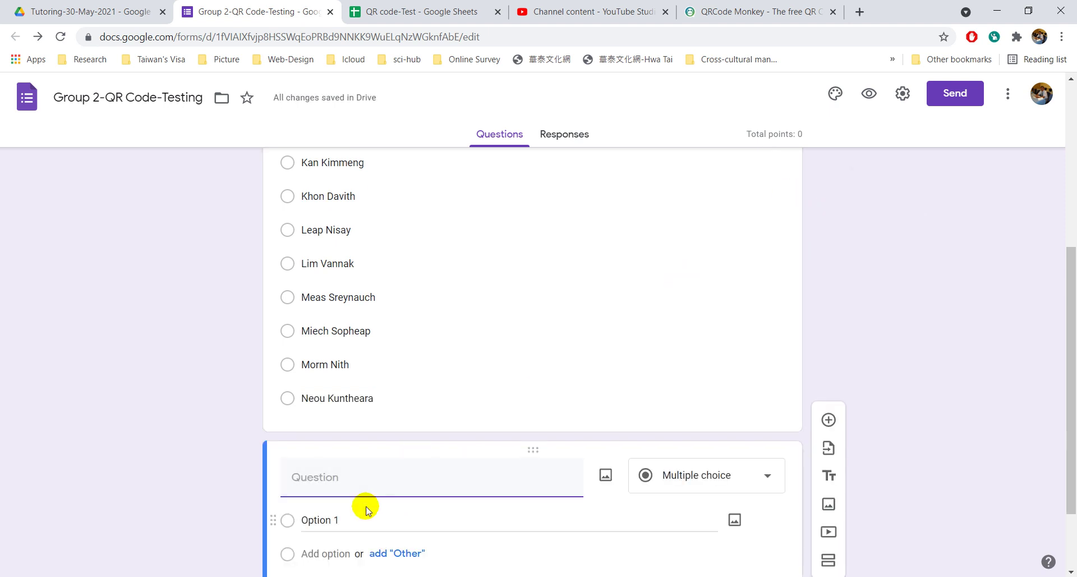
type("Assign-II")
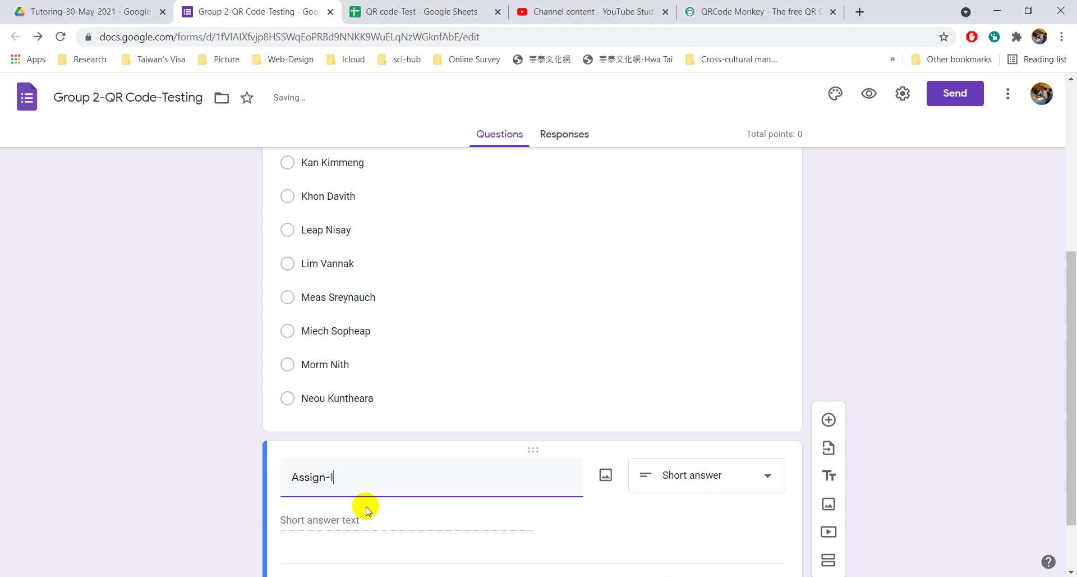
left_click(604, 475)
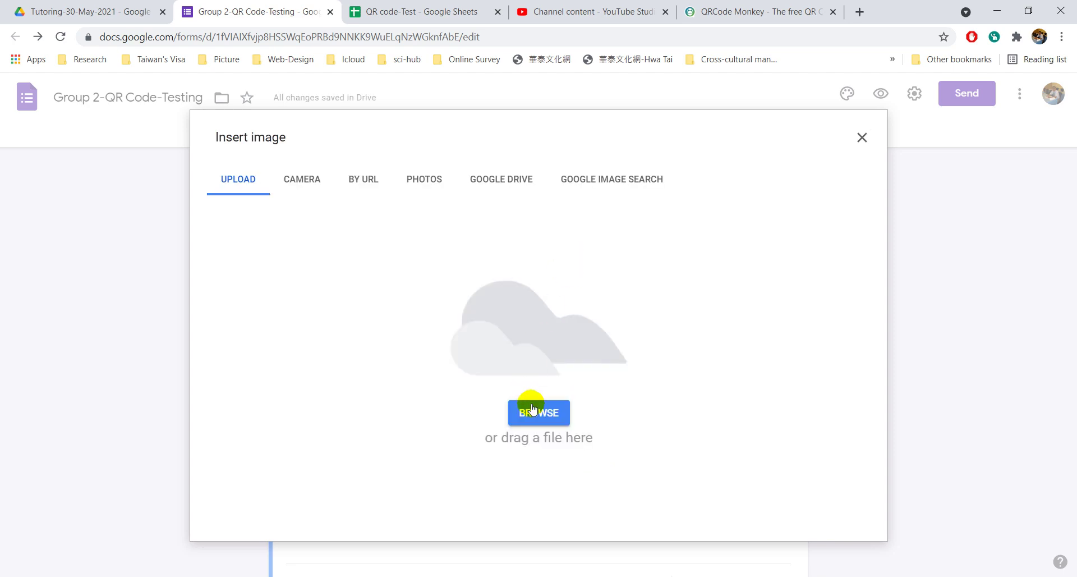
left_click(531, 405)
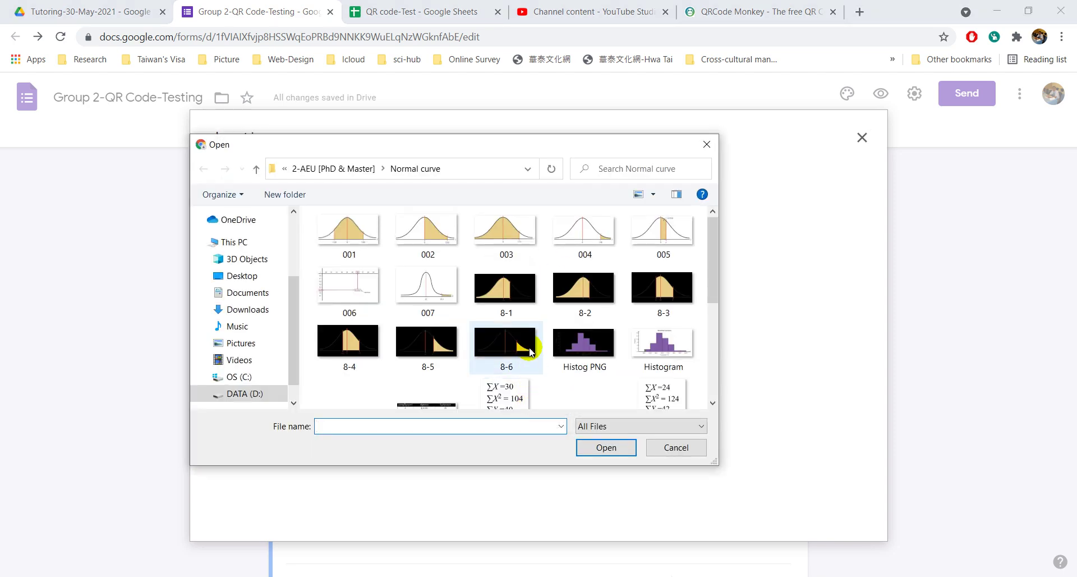
scroll(522, 337, "down", 2)
left_click(519, 320)
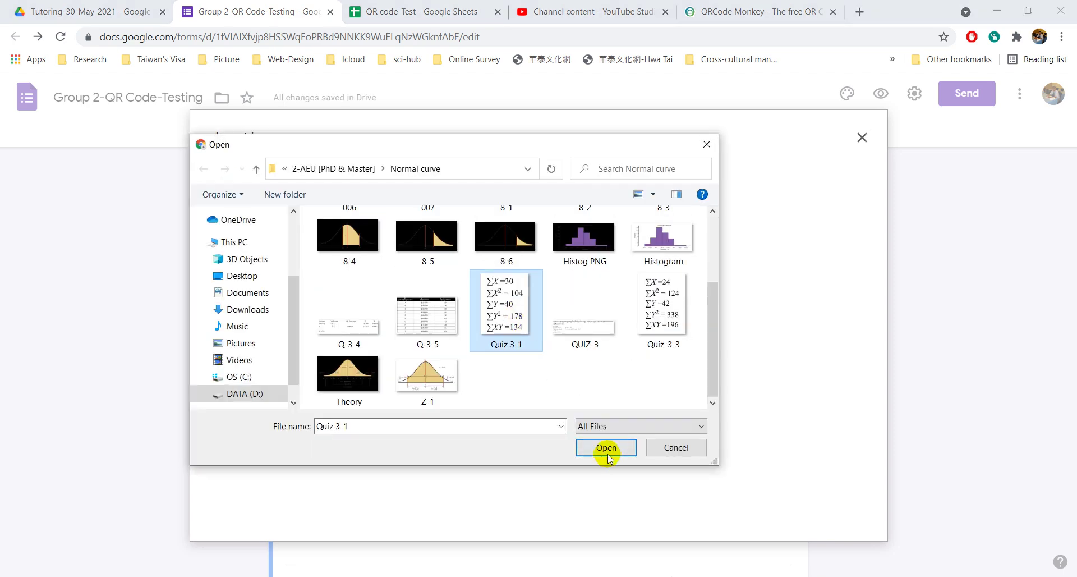
left_click(606, 447)
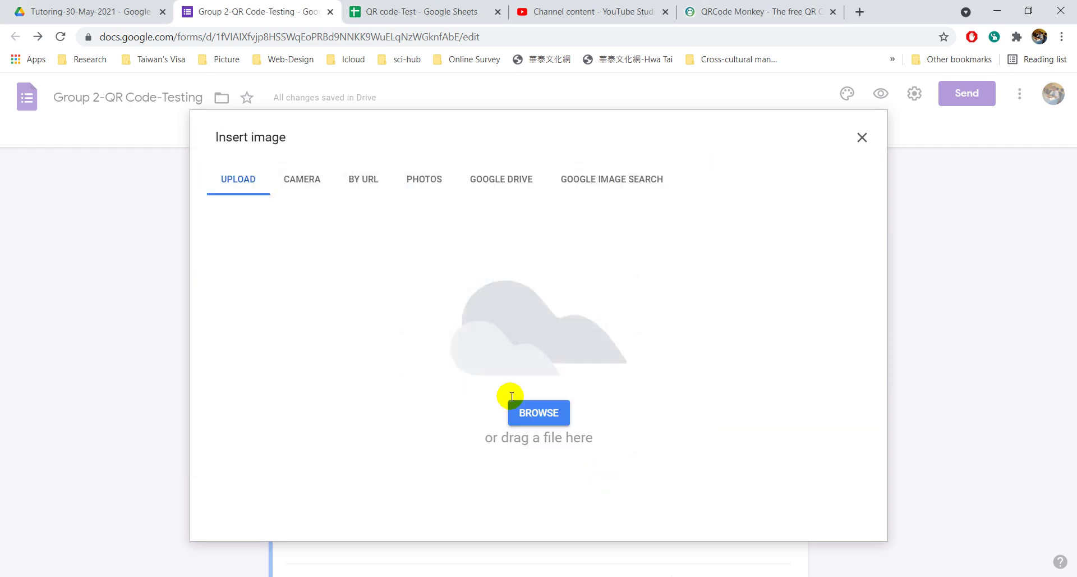
scroll(481, 420, "down", 4)
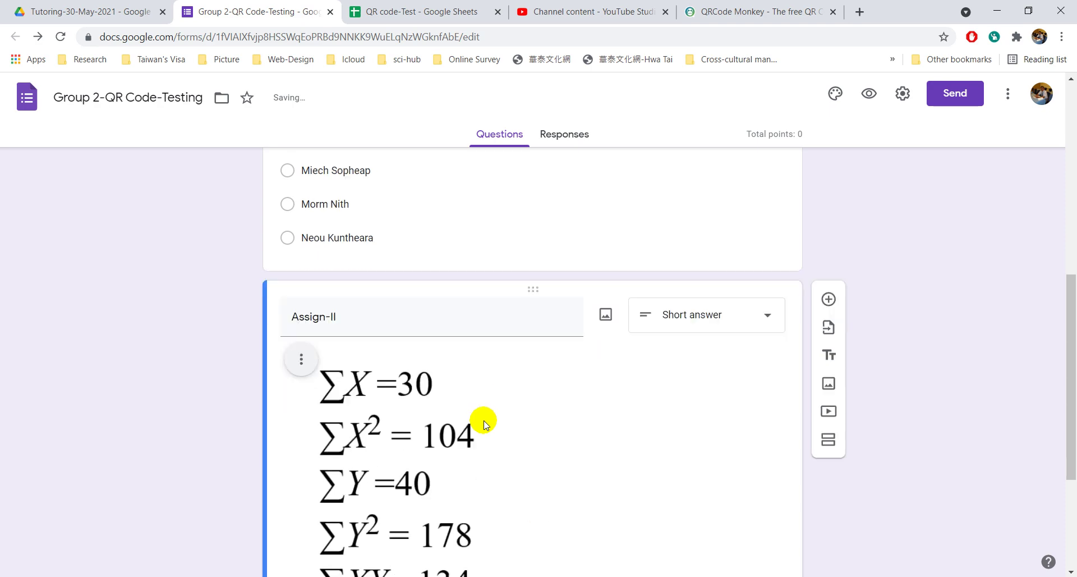
Change the Assign-II question's answer type to Paragraph.
scroll(516, 440, "up", 3)
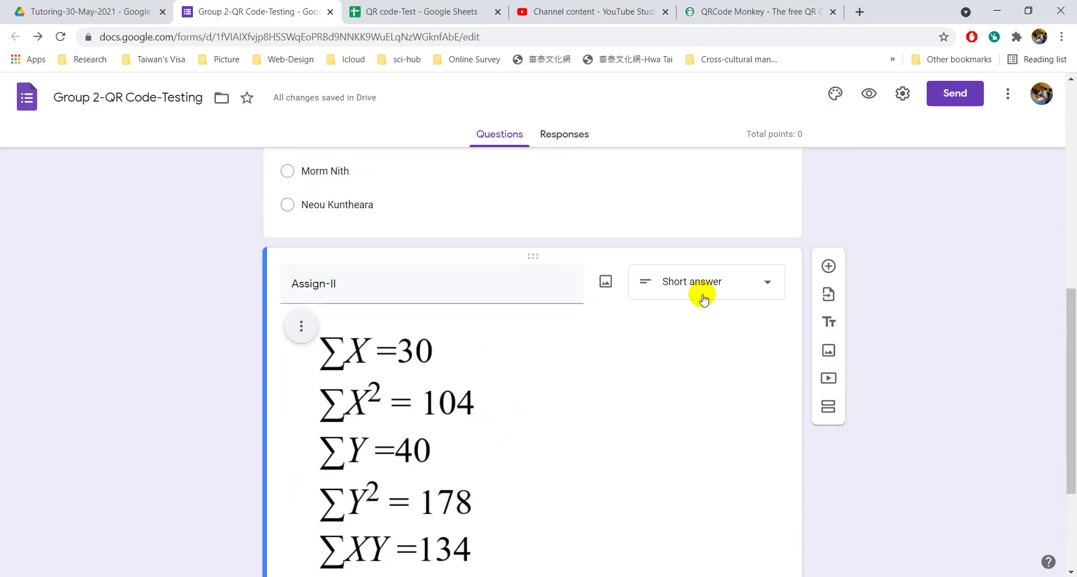
left_click(700, 291)
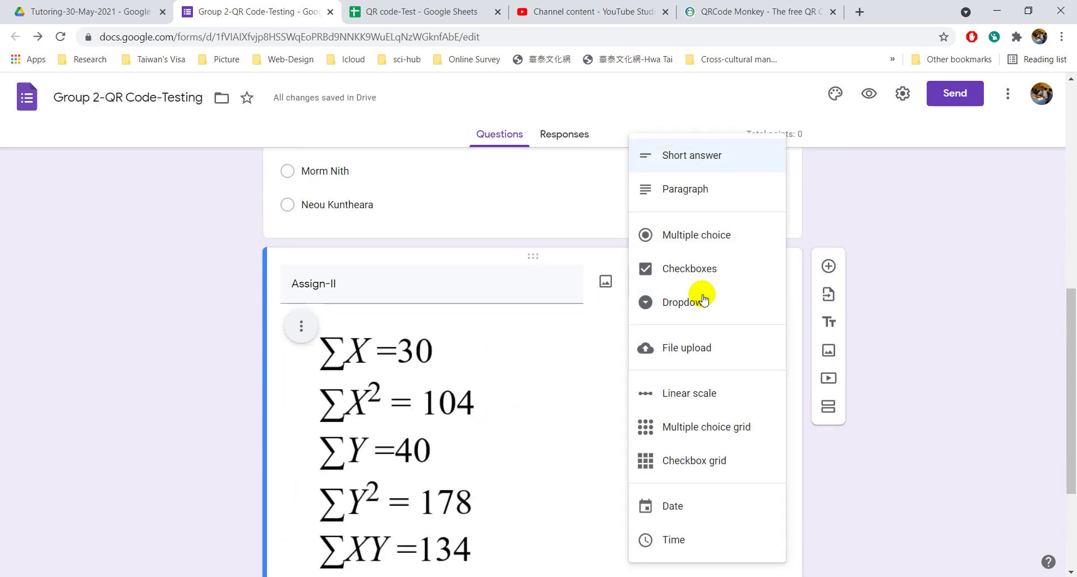
left_click(685, 189)
scroll(388, 451, "down", 3)
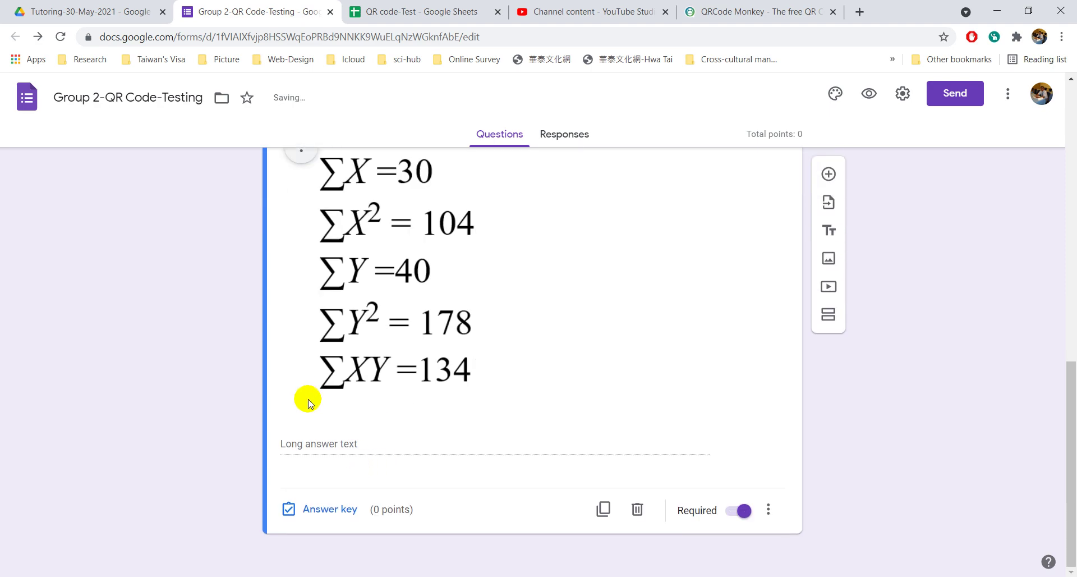
Set the Assign-II question's value to 10 points in its answer key.
left_click(336, 508)
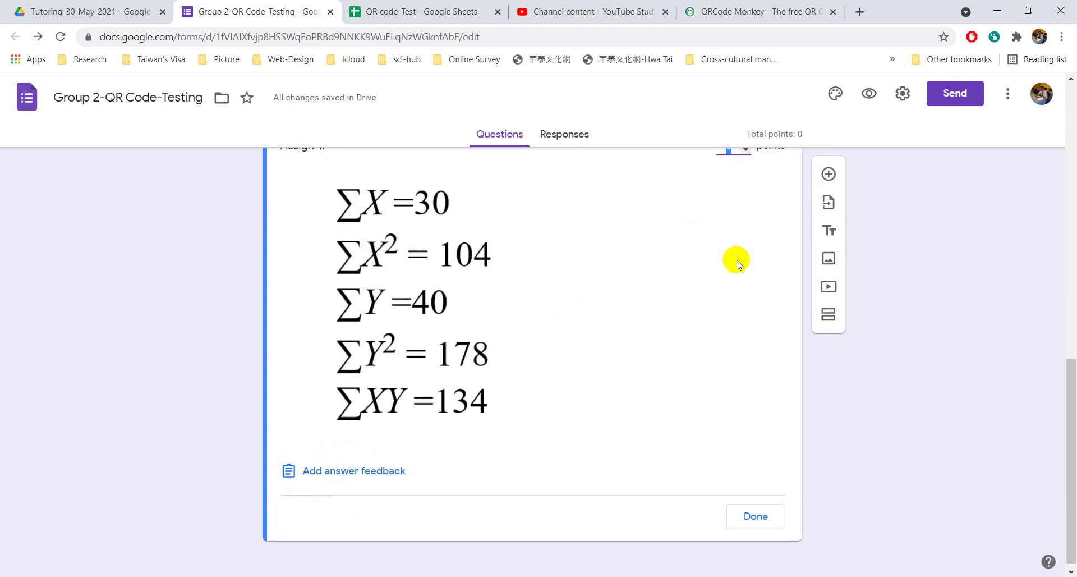
scroll(730, 258, "up", 3)
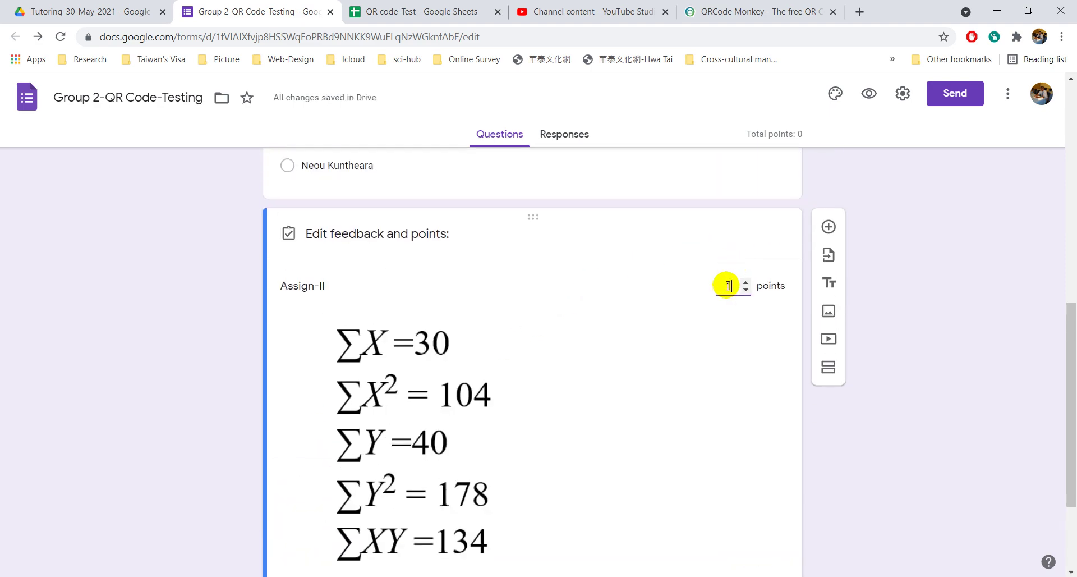
scroll(727, 285, "down", 3)
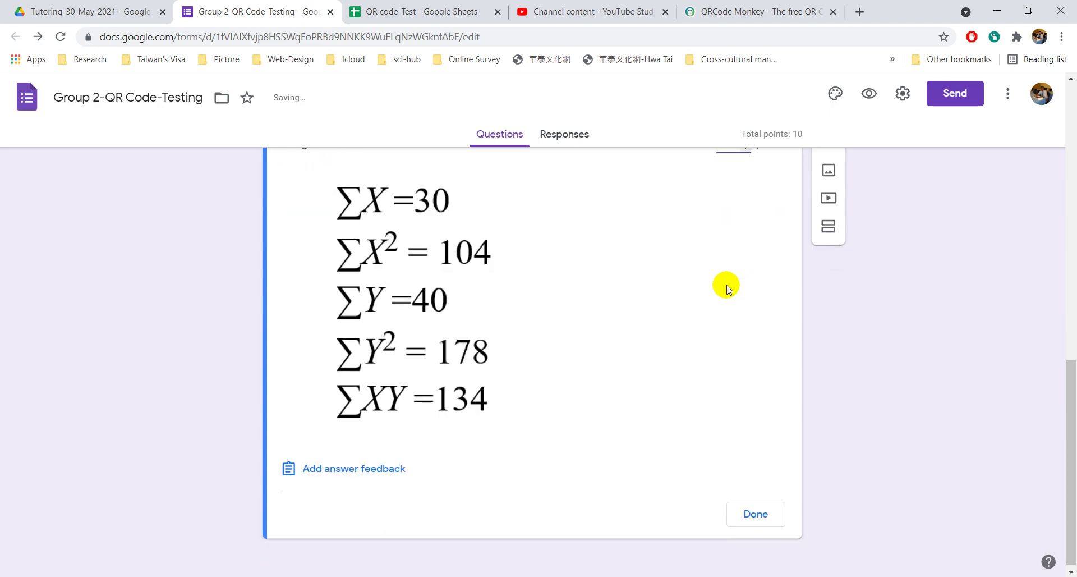
left_click(756, 511)
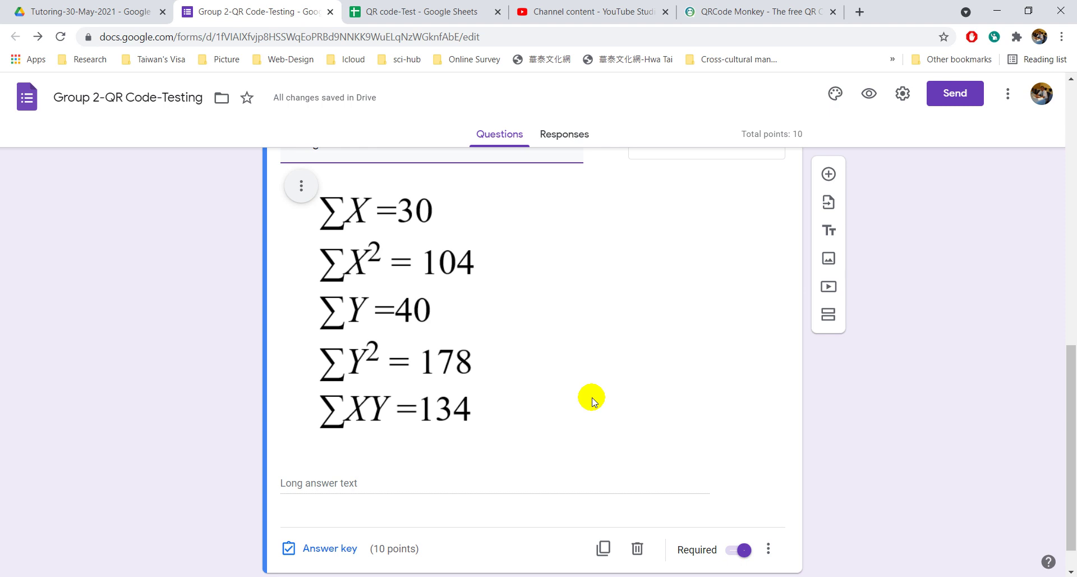
scroll(561, 415, "down", 1)
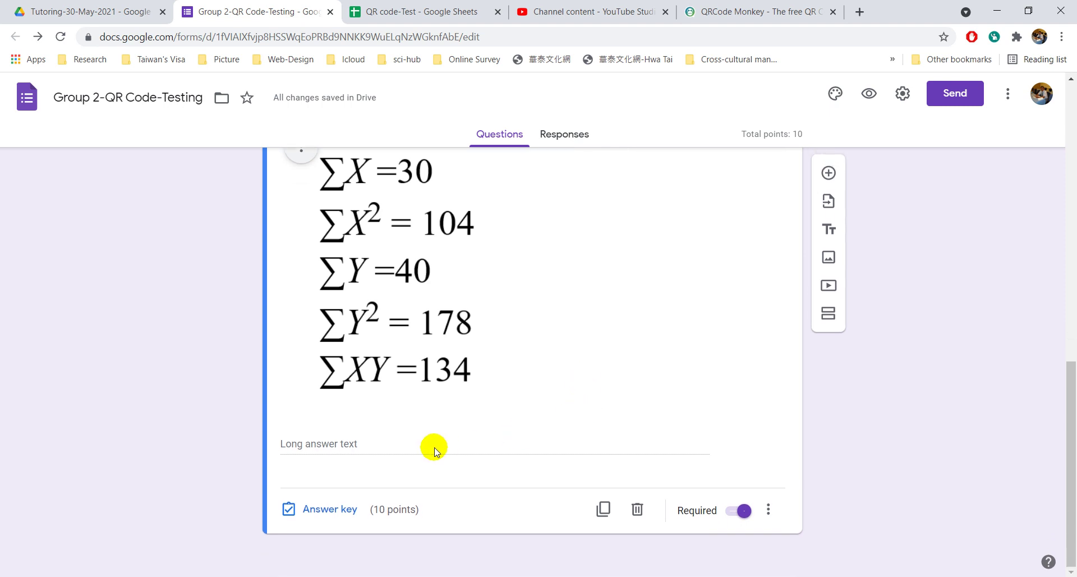
Reopen the Assign-II answer key to check its points setting, and close it without edits.
left_click(352, 511)
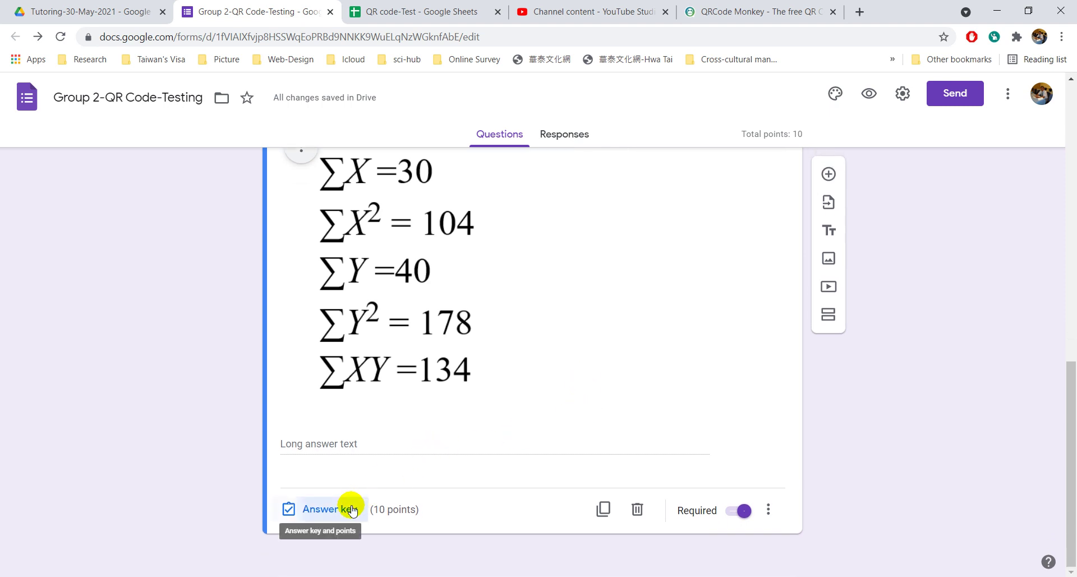
scroll(556, 338, "up", 5)
scroll(556, 338, "down", 6)
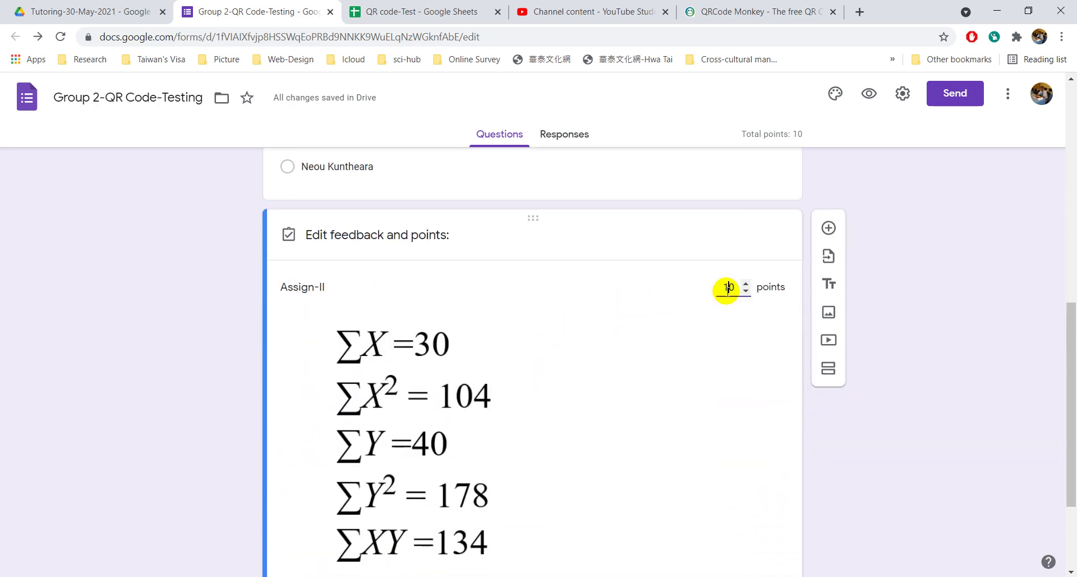
scroll(704, 339, "down", 3)
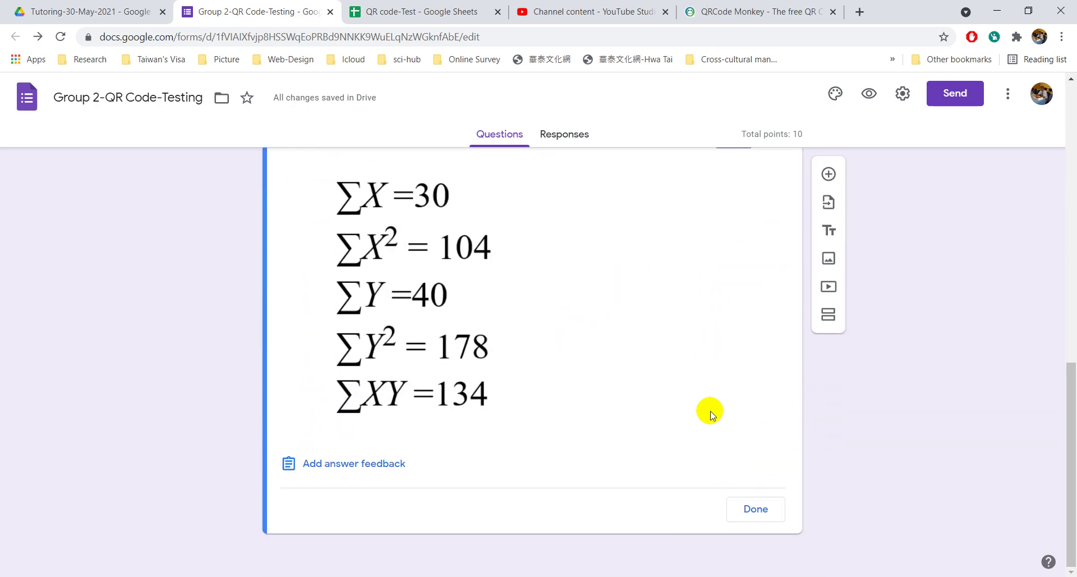
left_click(755, 505)
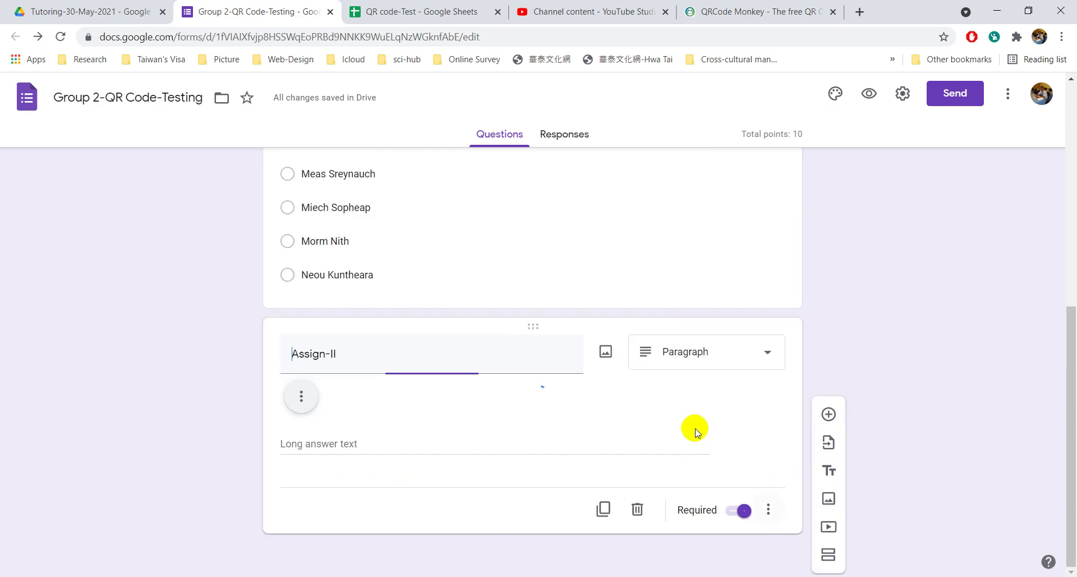
left_click(604, 507)
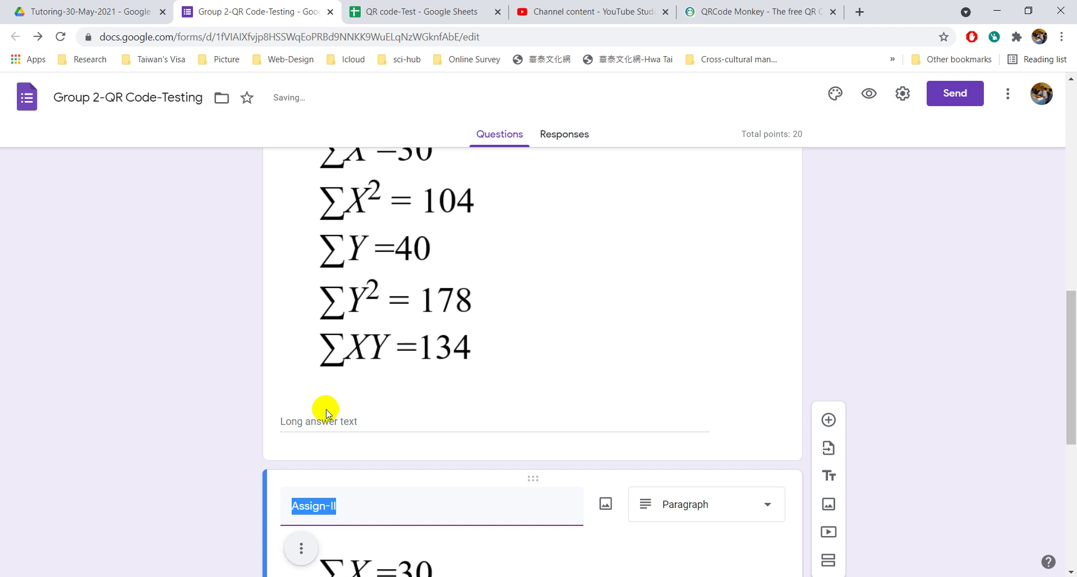
type("MQC-1")
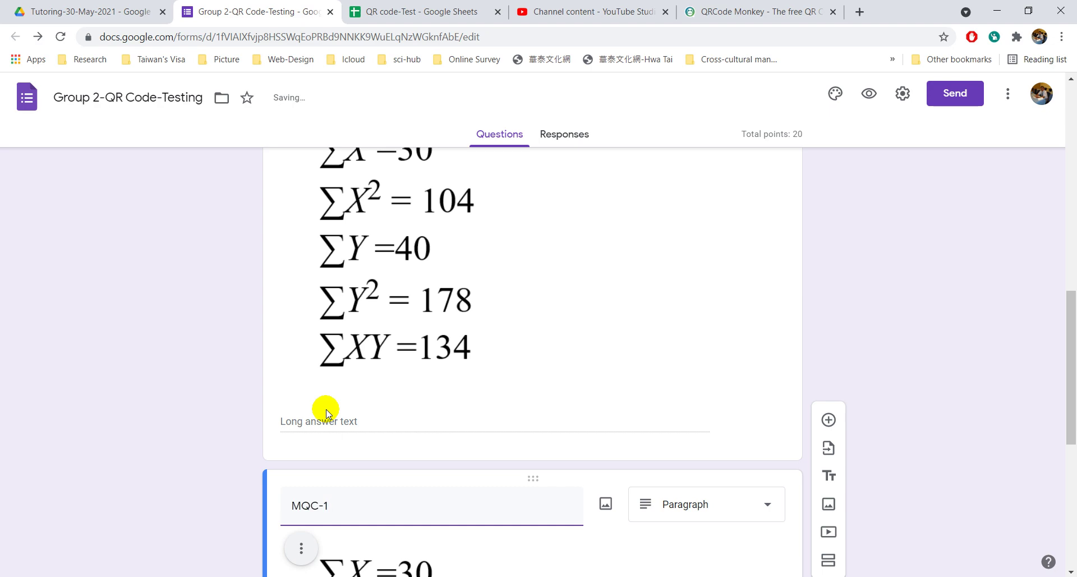
scroll(327, 413, "down", 7)
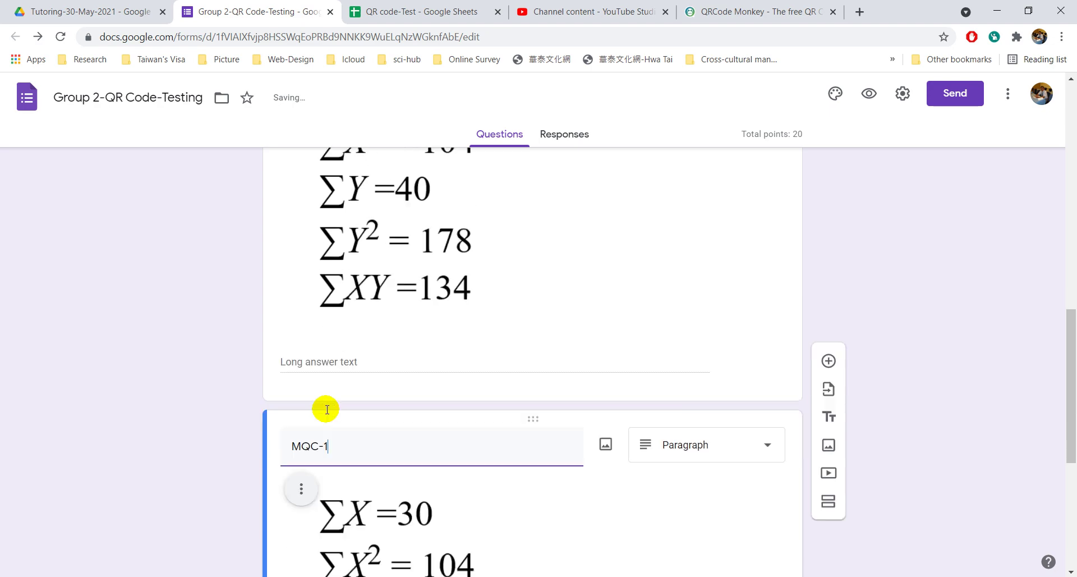
left_click(639, 511)
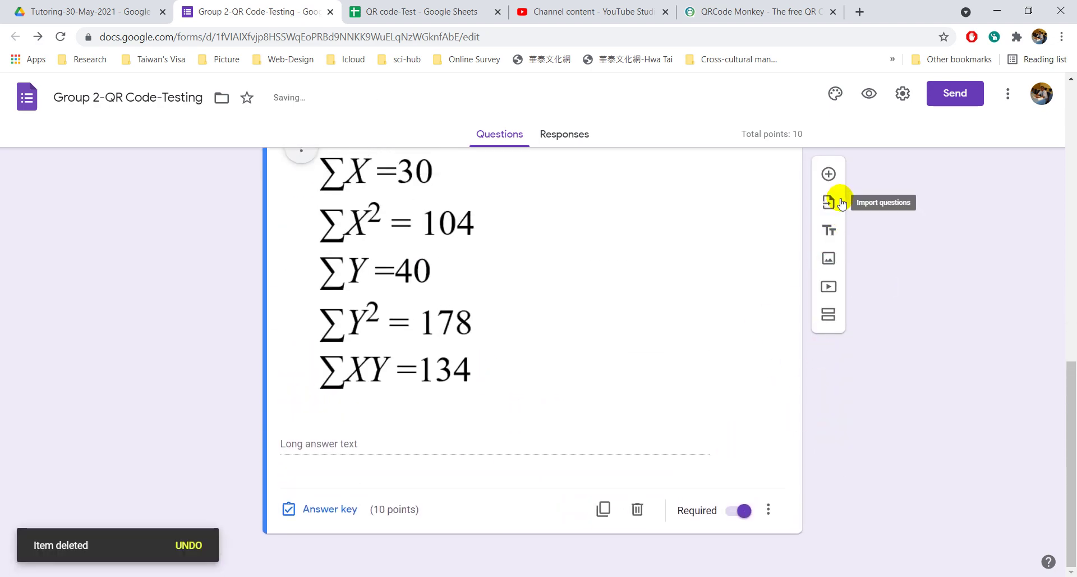
Add a multiple choice question titled "MQC-1" with "What is the Normal Distribution?" as its first option.
left_click(829, 174)
type("MQC-1")
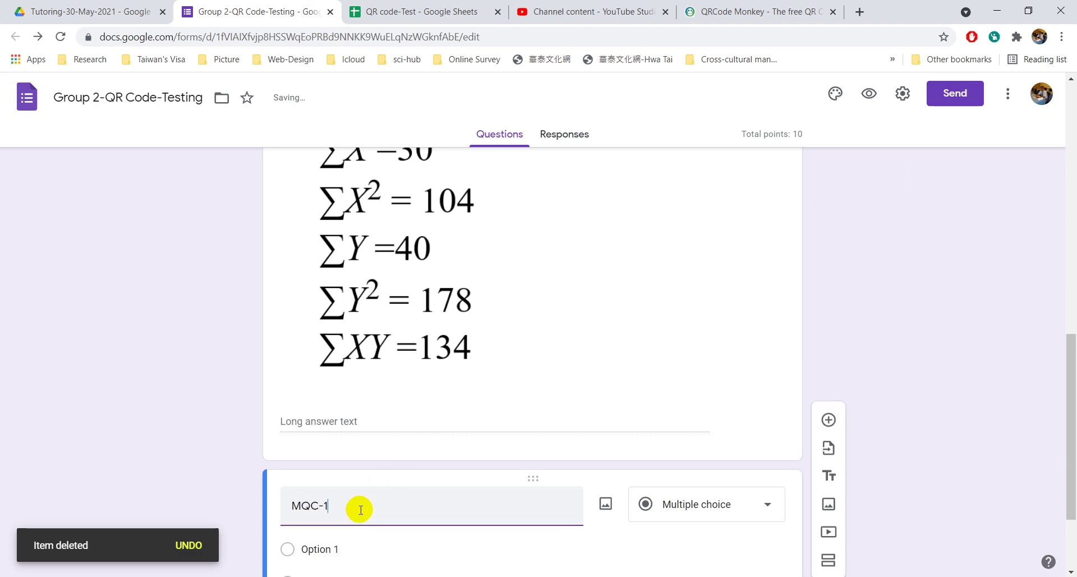
scroll(356, 536, "down", 2)
left_click(352, 417)
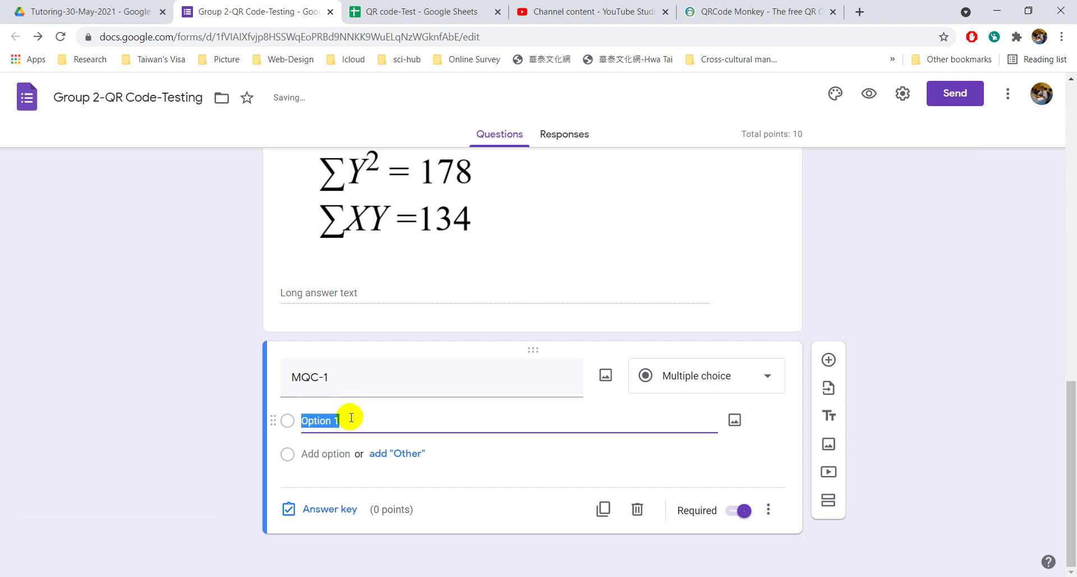
type("What is the Normal Distribu")
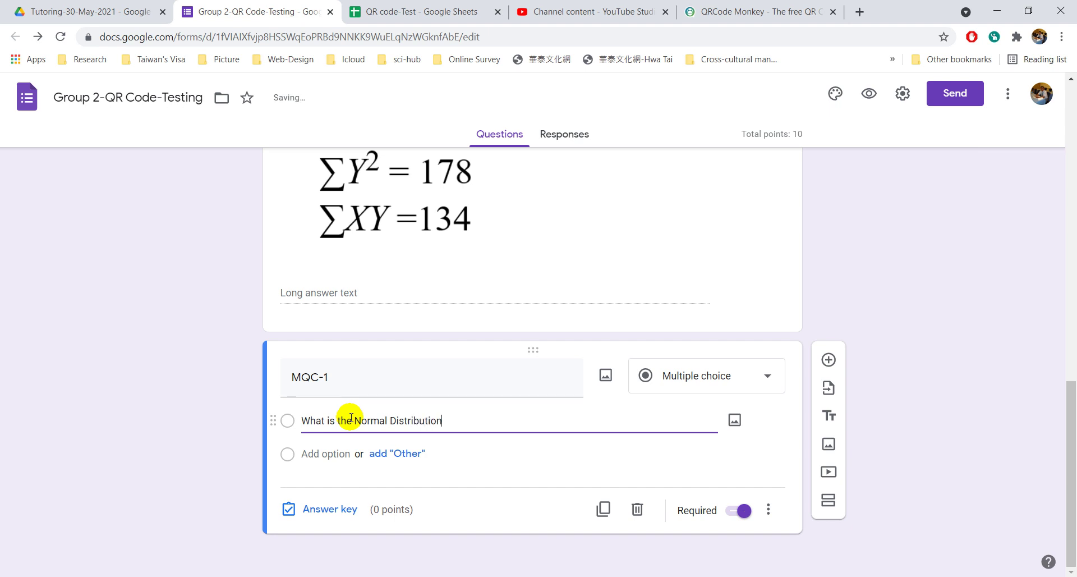
Add four more options to the MQC-1 question: "A-????", "B-???", "C-???" and "D-???".
left_click(342, 453)
type("A")
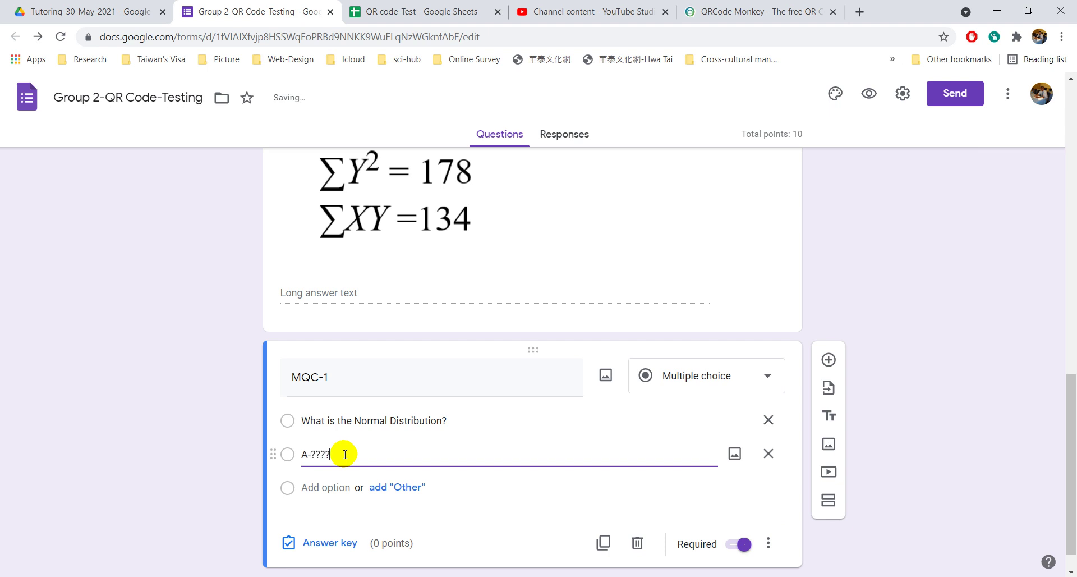
left_click(339, 487)
type("B")
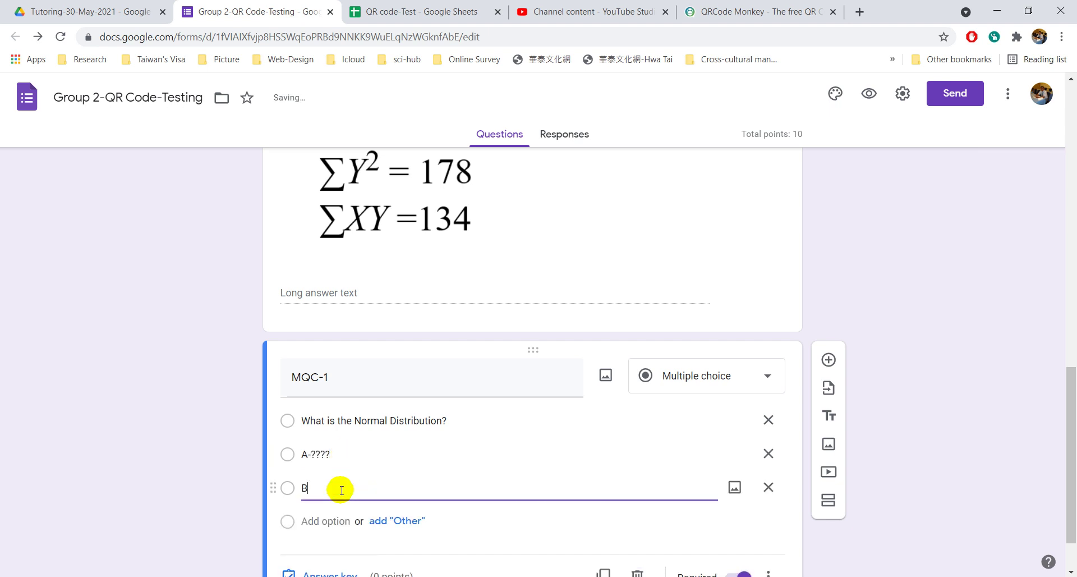
type("-???")
scroll(342, 491, "down", 1)
left_click(329, 453)
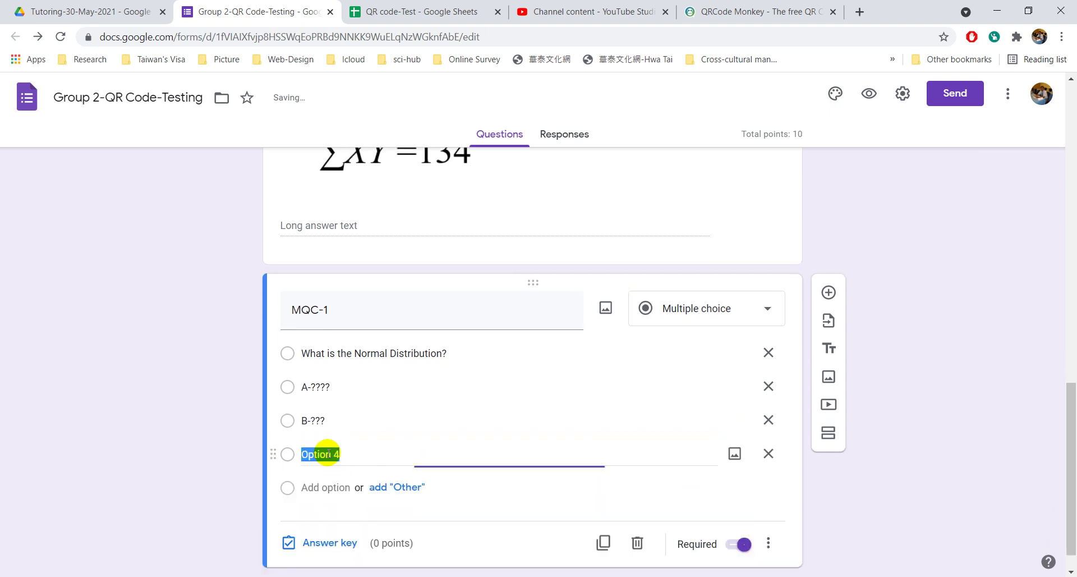
type("C-")
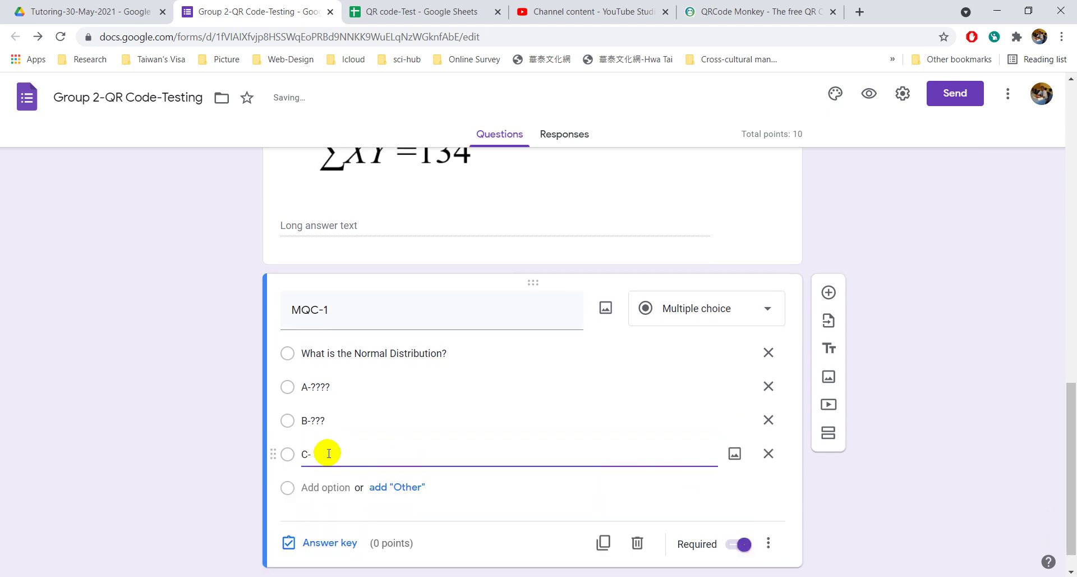
type("???")
left_click(338, 486)
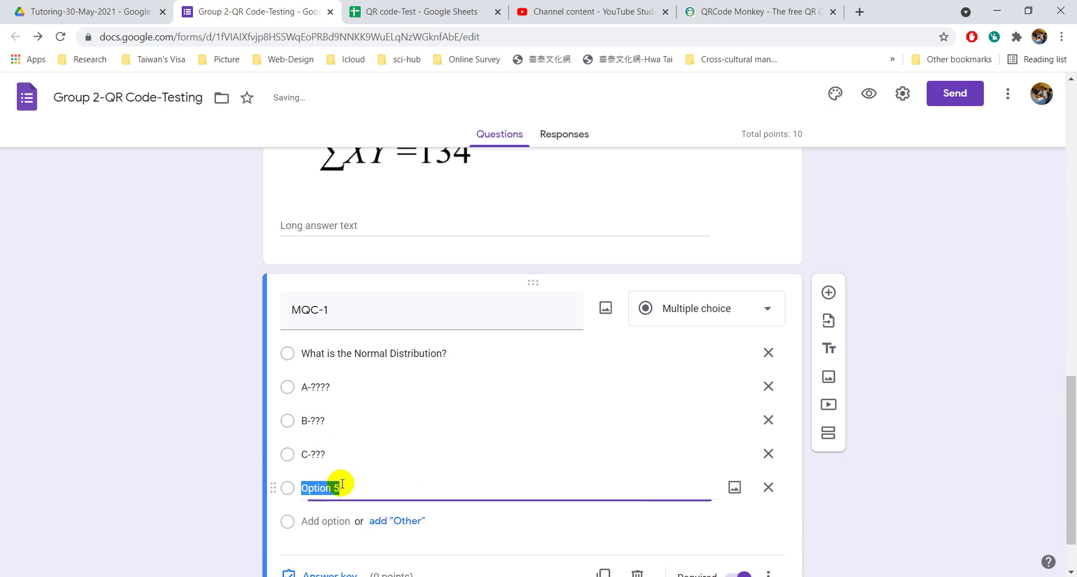
type("D")
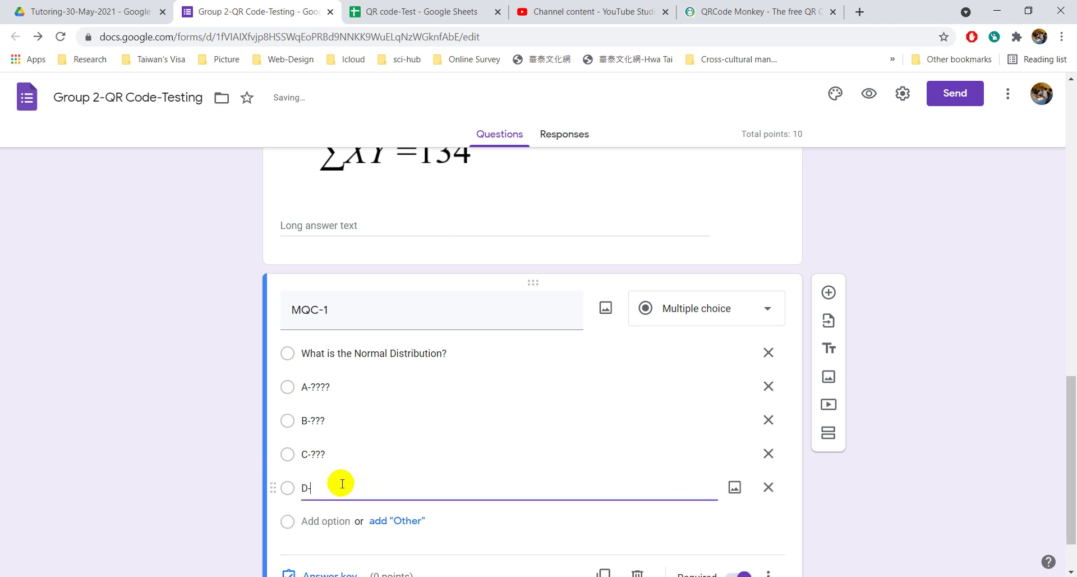
type("-???")
scroll(341, 484, "down", 1)
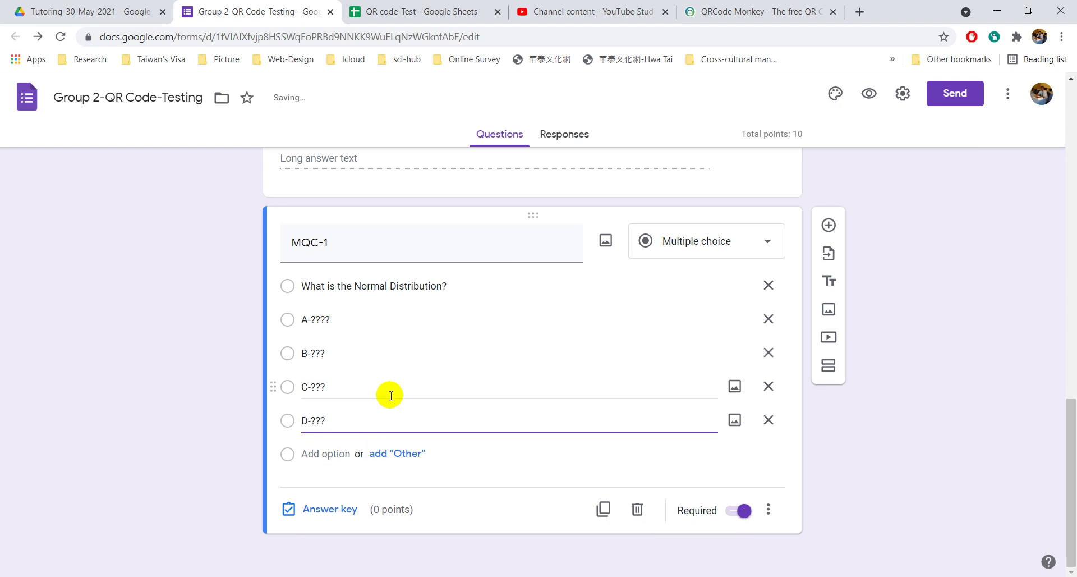
Mark "A-????" as the correct answer of MQC-1 and give the question 10 points.
left_click(330, 512)
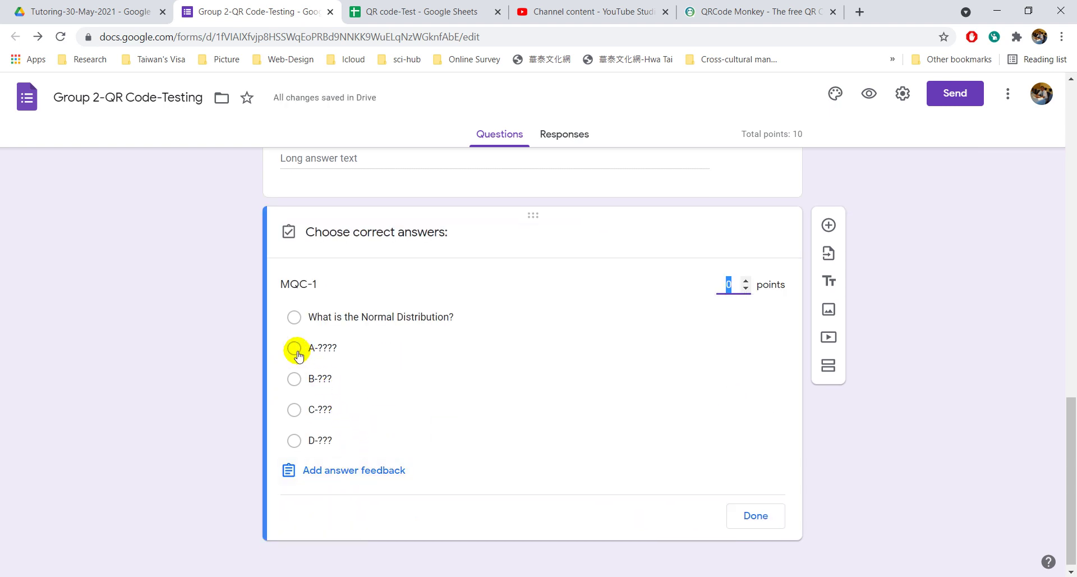
left_click(296, 350)
left_click(730, 284)
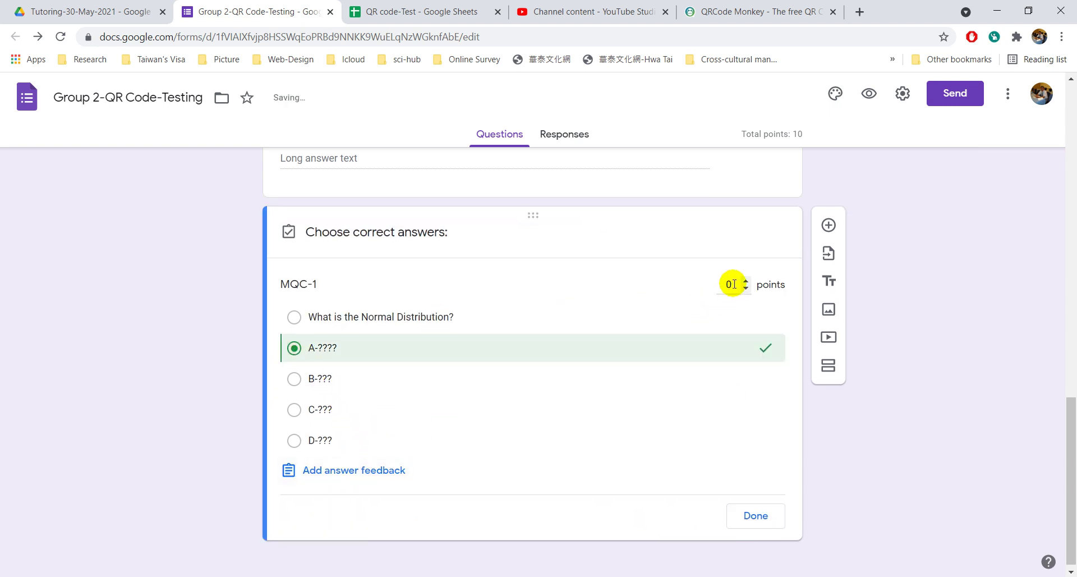
type("10")
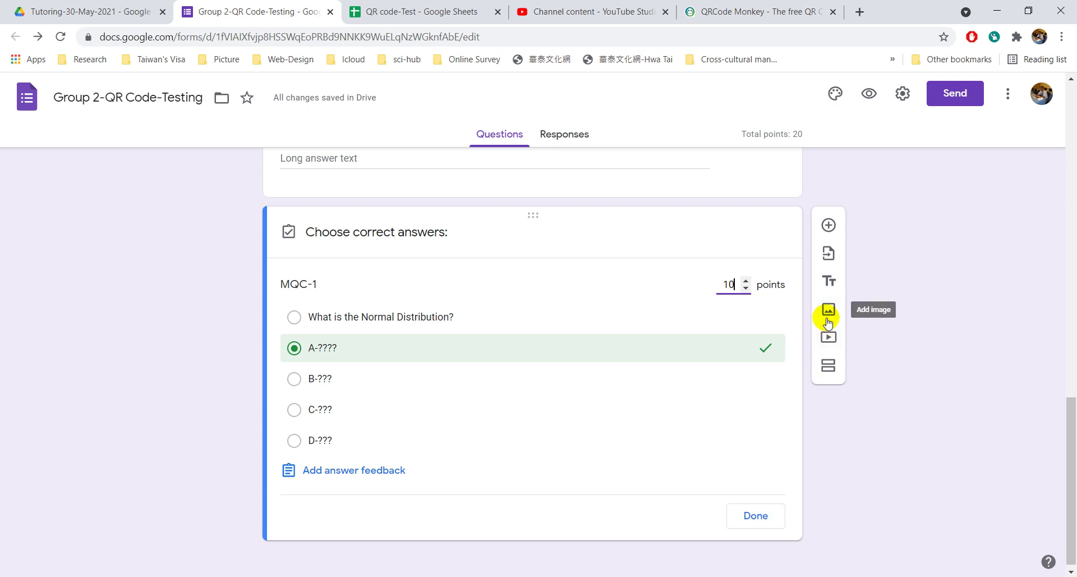
left_click(766, 519)
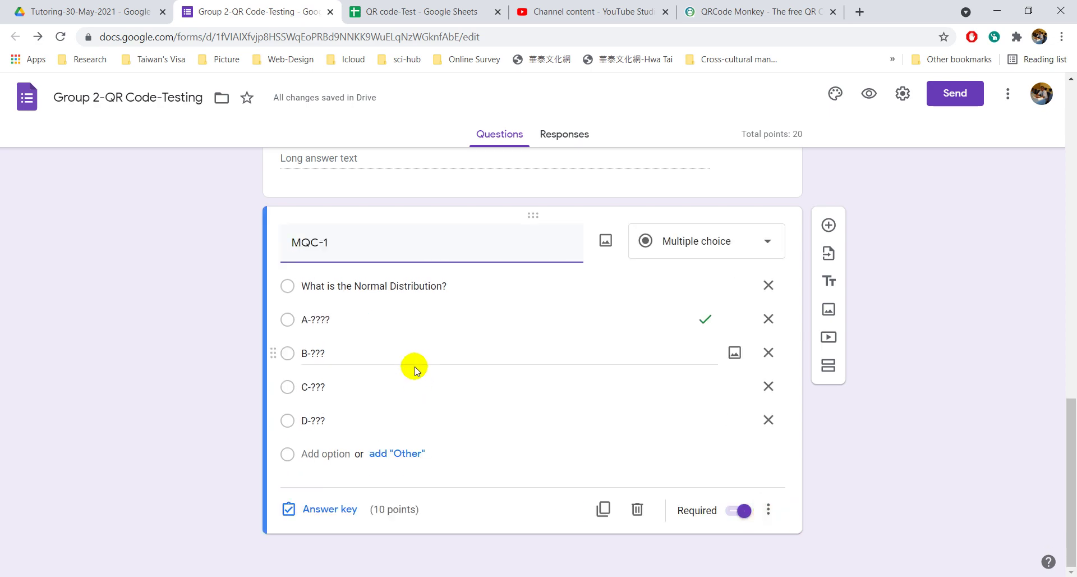
Open the form's pre-fill page for getting a pre-filled link and select the first student under Full Name.
scroll(415, 370, "up", 15)
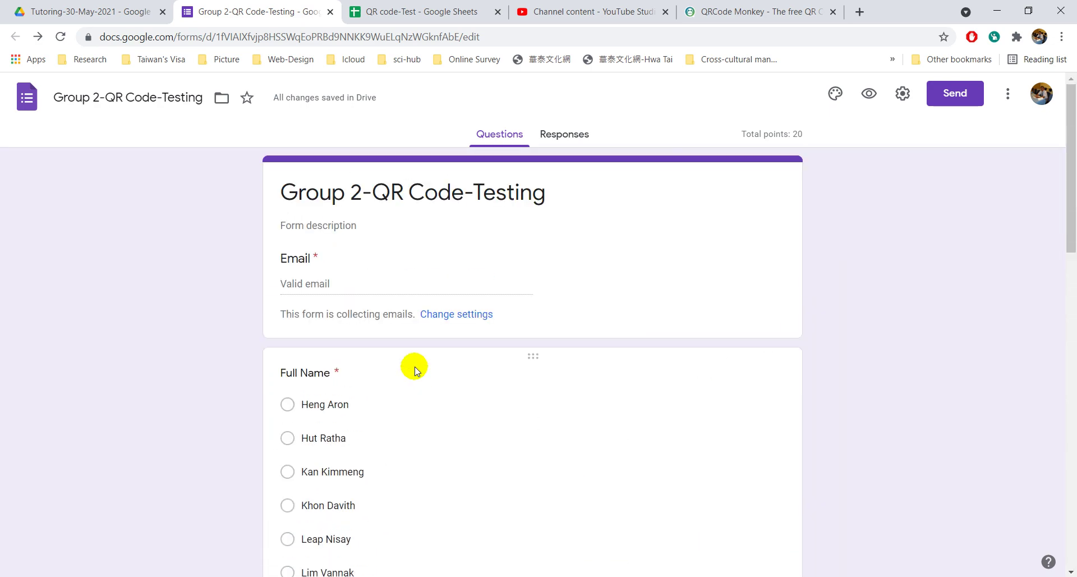
scroll(317, 390, "down", 5)
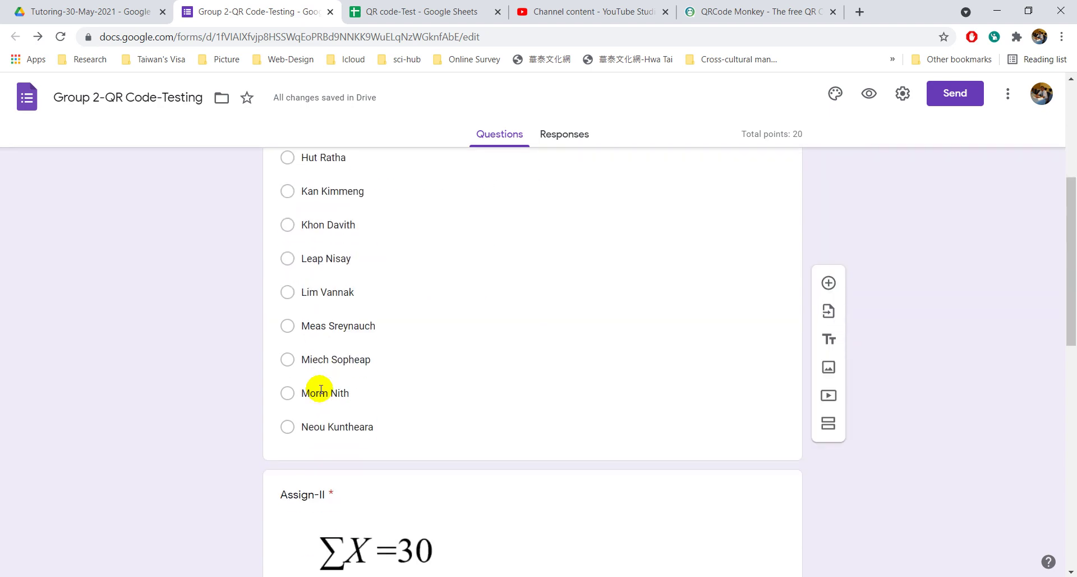
scroll(321, 391, "up", 5)
scroll(320, 395, "down", 4)
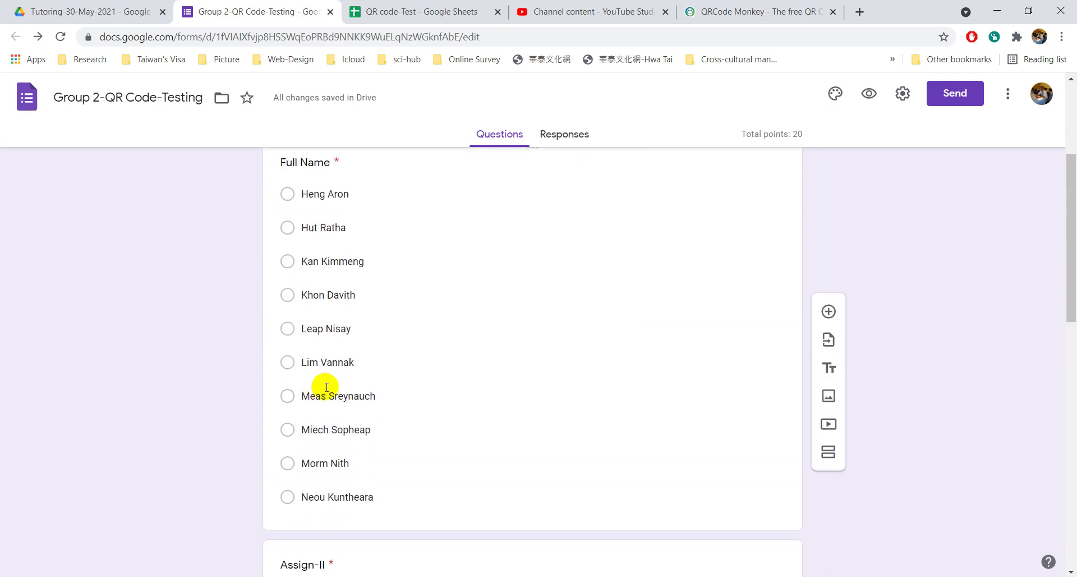
scroll(324, 390, "down", 5)
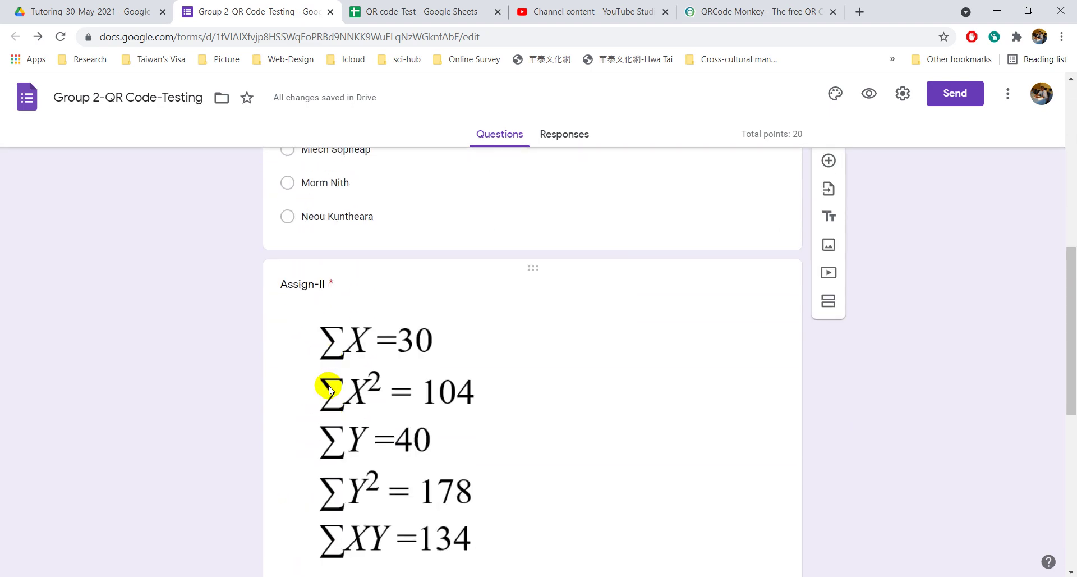
left_click(1004, 104)
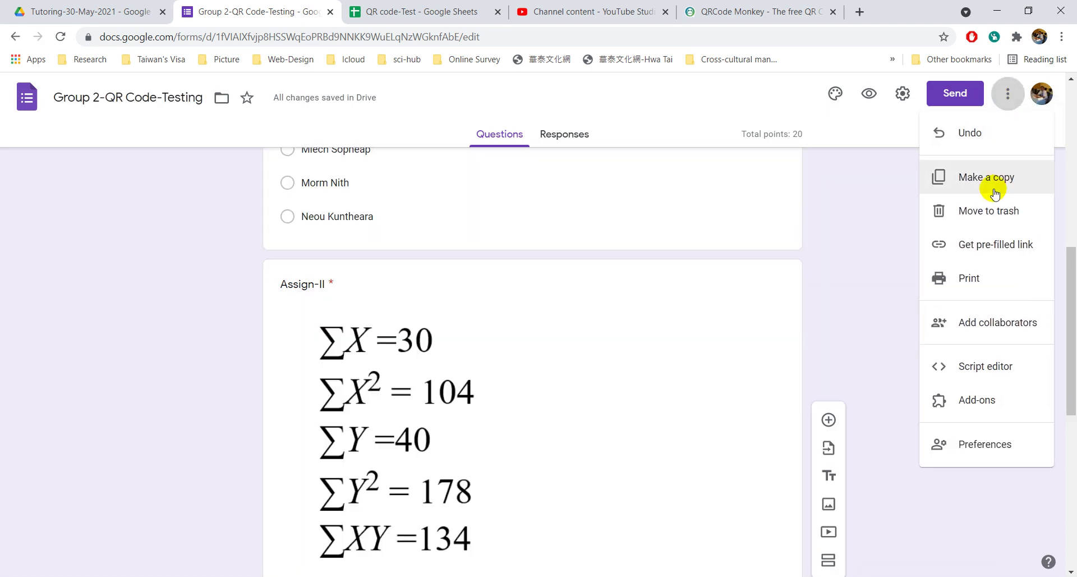
left_click(986, 246)
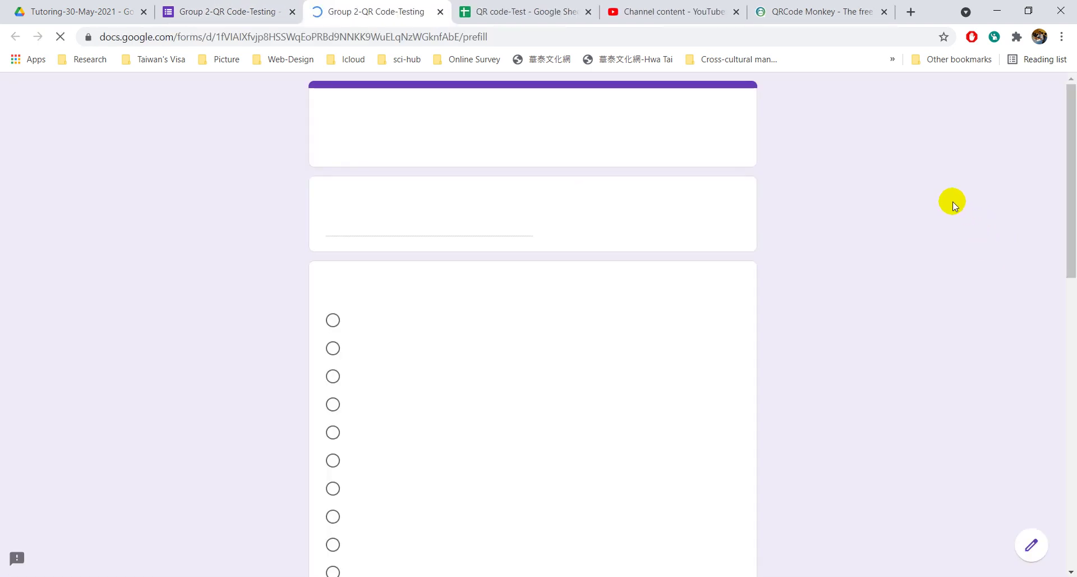
left_click(333, 320)
scroll(344, 372, "down", 5)
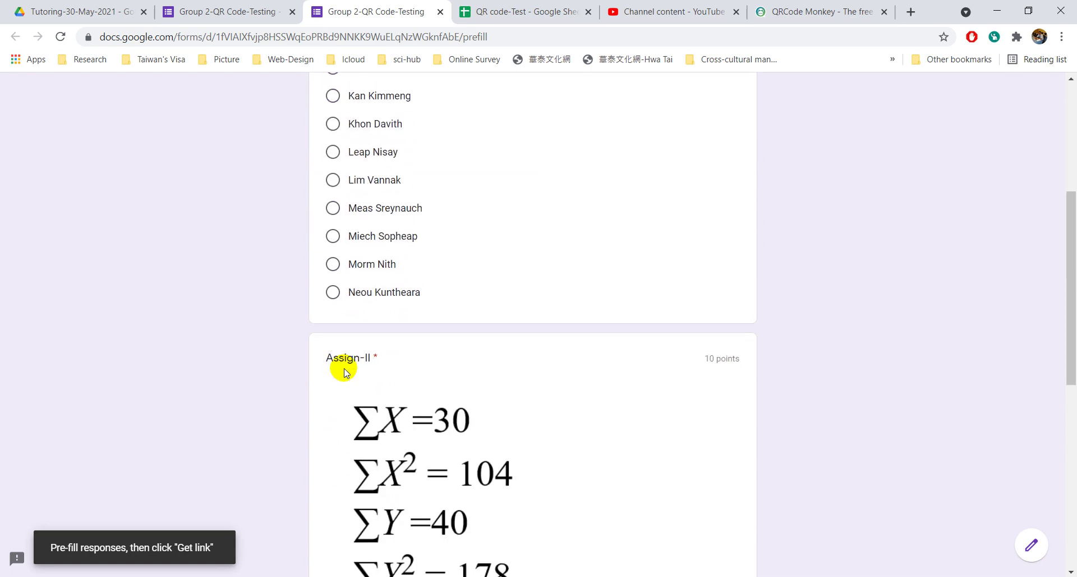
scroll(344, 372, "up", 5)
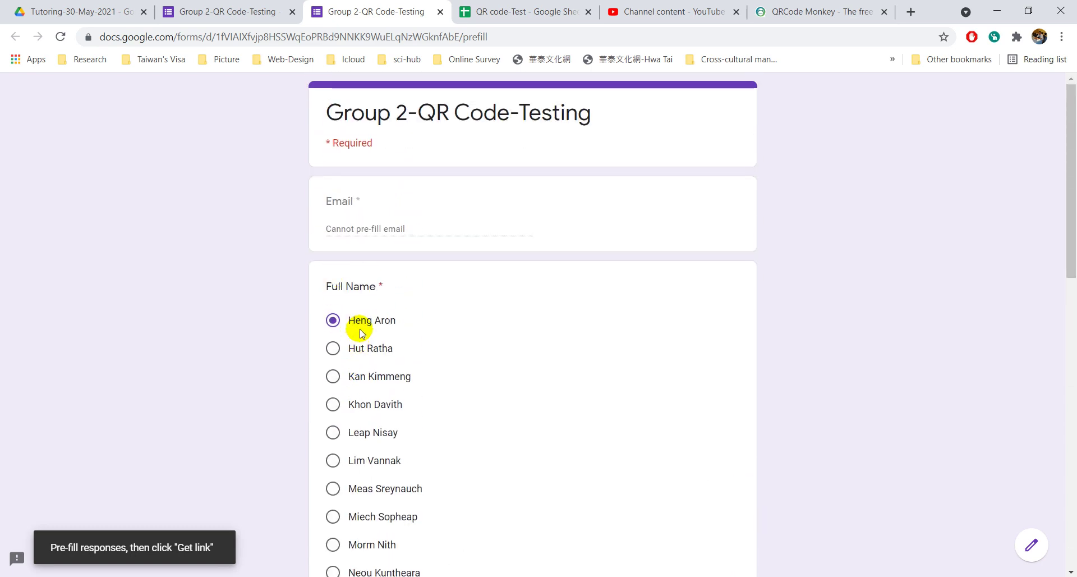
Generate the pre-filled link for the selected student and copy it to the clipboard.
scroll(356, 328, "down", 5)
scroll(359, 331, "down", 8)
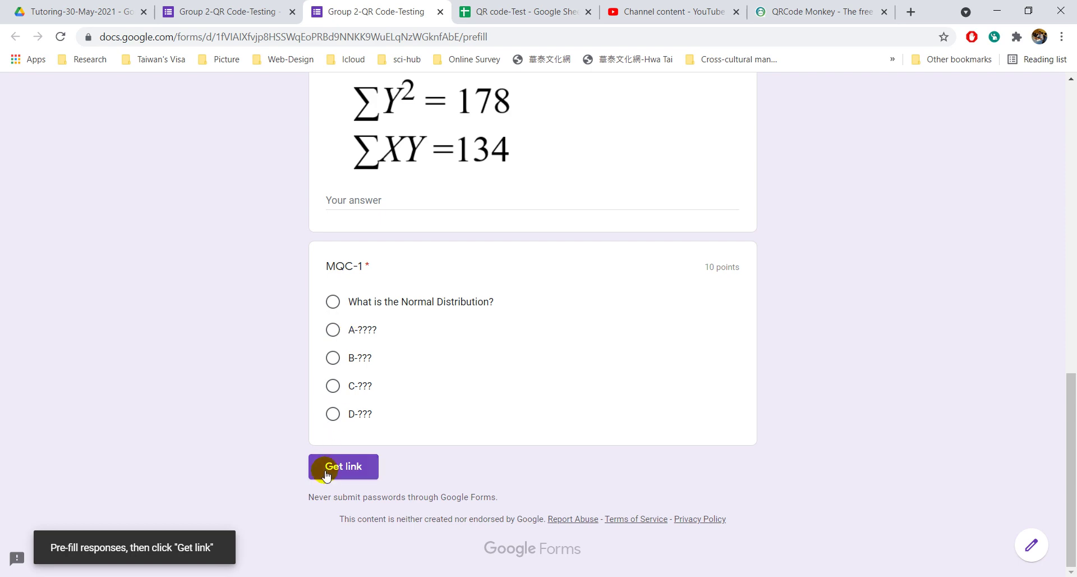
left_click(317, 463)
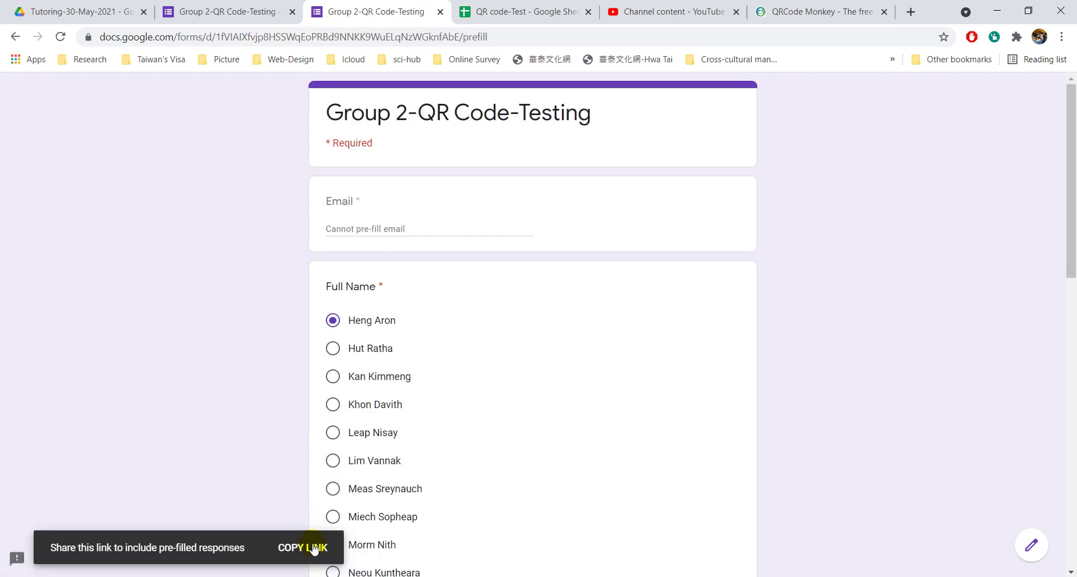
left_click(314, 548)
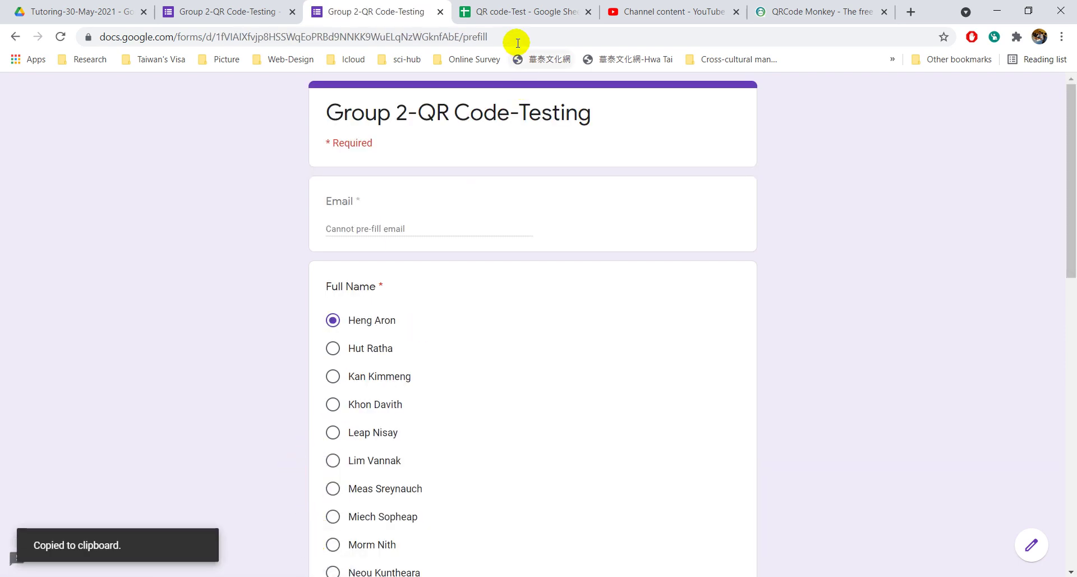
Switch to the QR code-Test sheet and start a formula in G7 with =" followed by the copied pre-filled link.
left_click(512, 14)
scroll(599, 353, "down", 1)
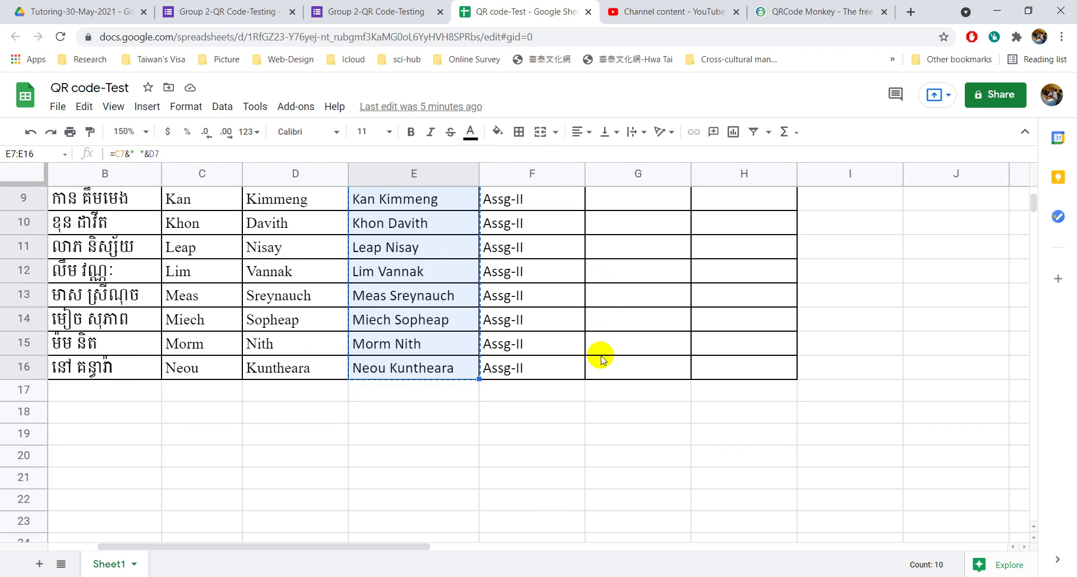
scroll(599, 353, "up", 1)
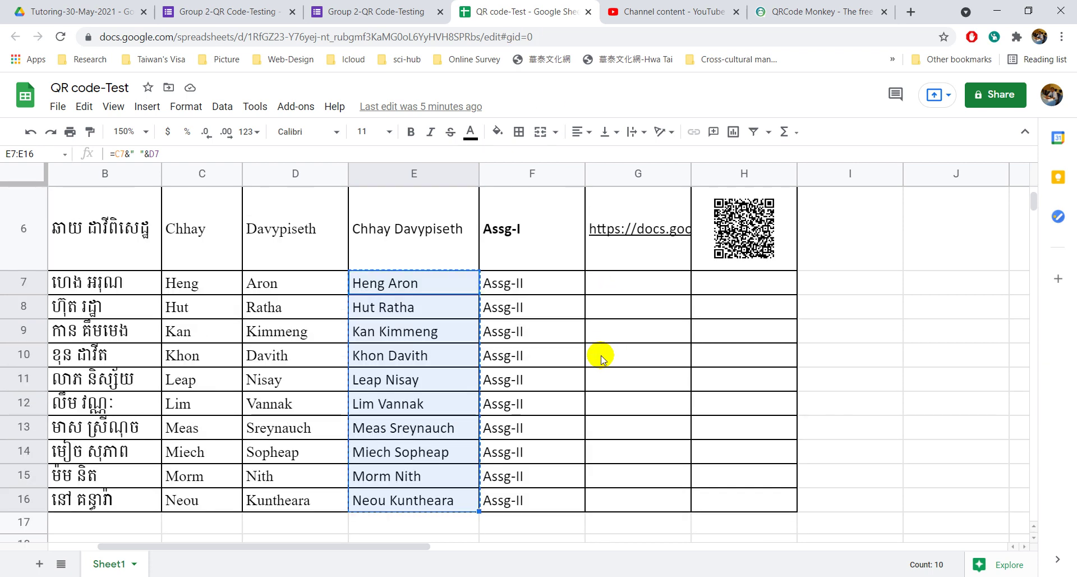
left_click(610, 285)
scroll(609, 285, "up", 2)
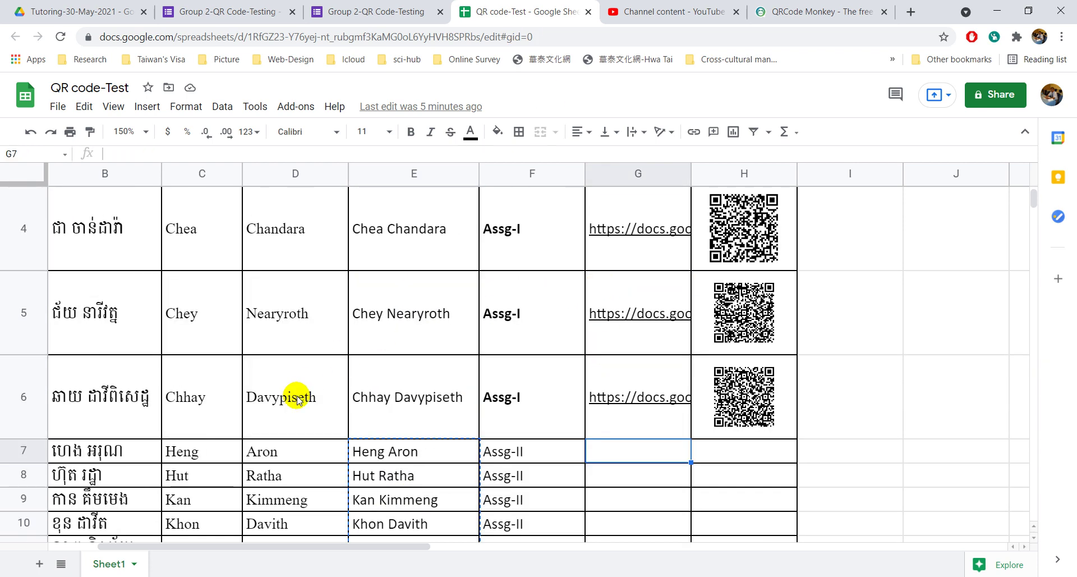
left_click(23, 455)
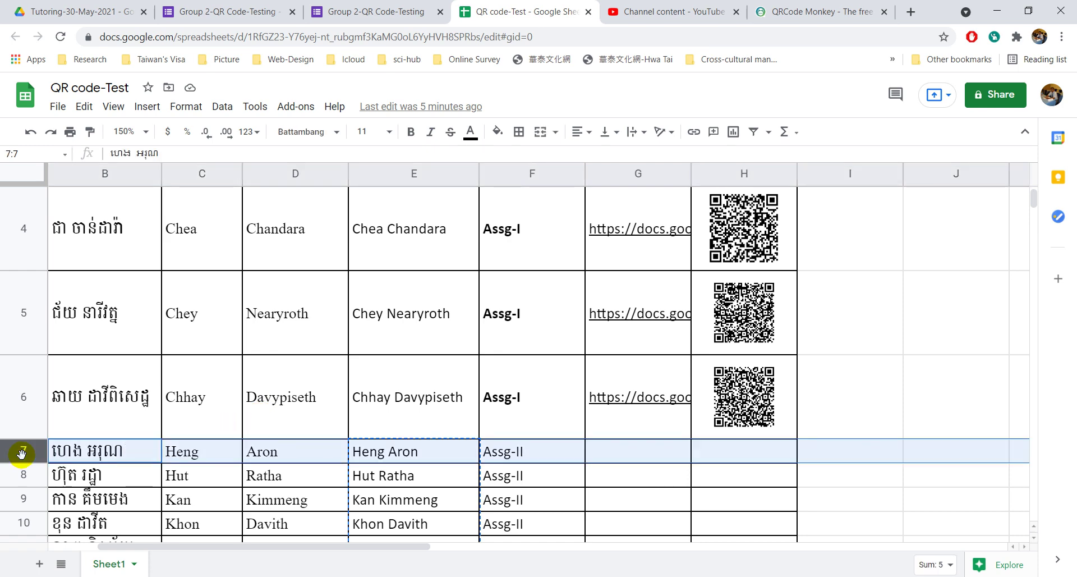
left_click(617, 450)
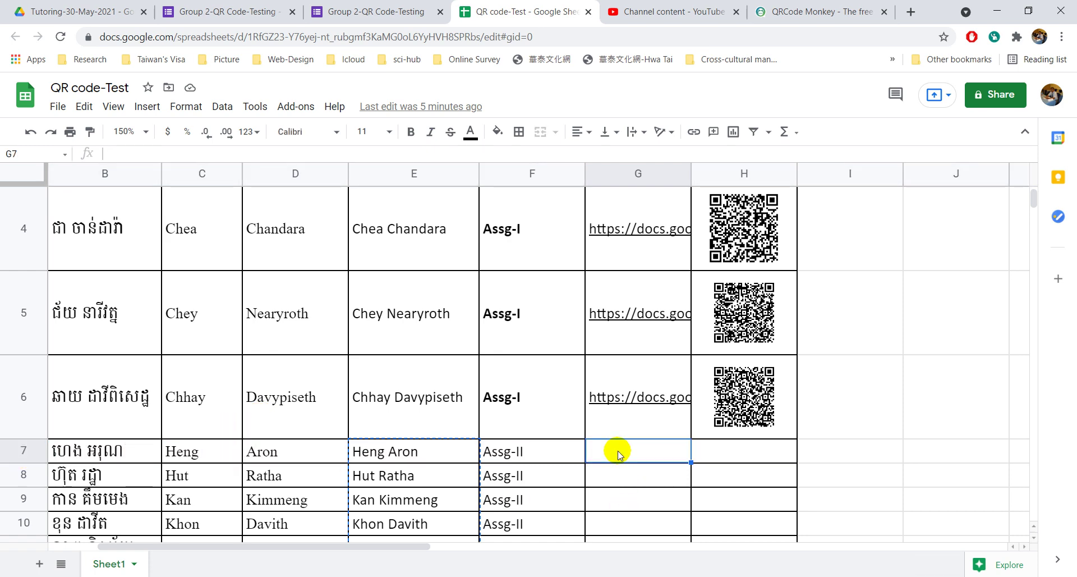
type("=")
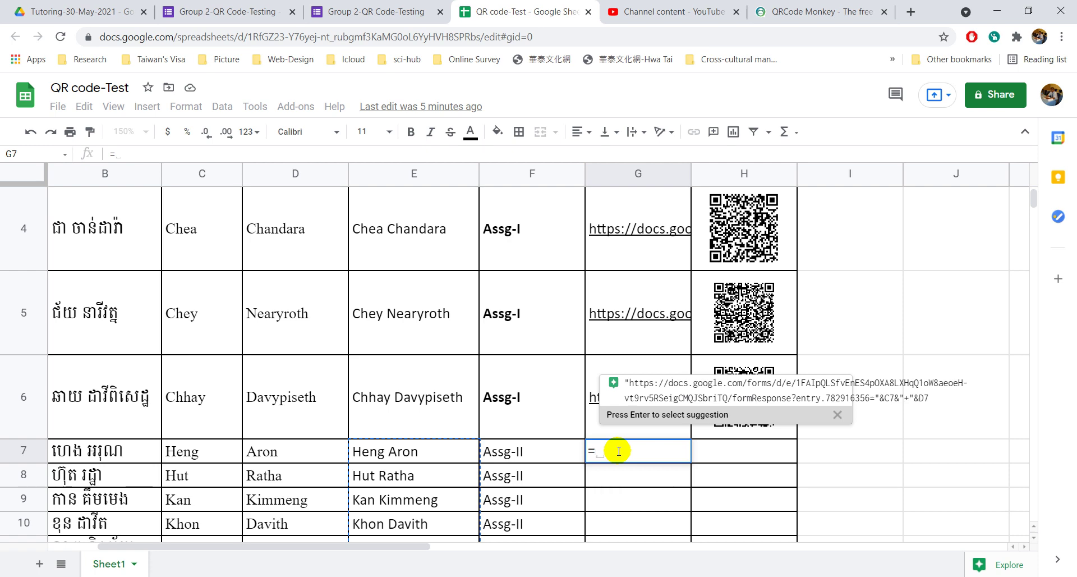
type("\"")
key("ctrl+v")
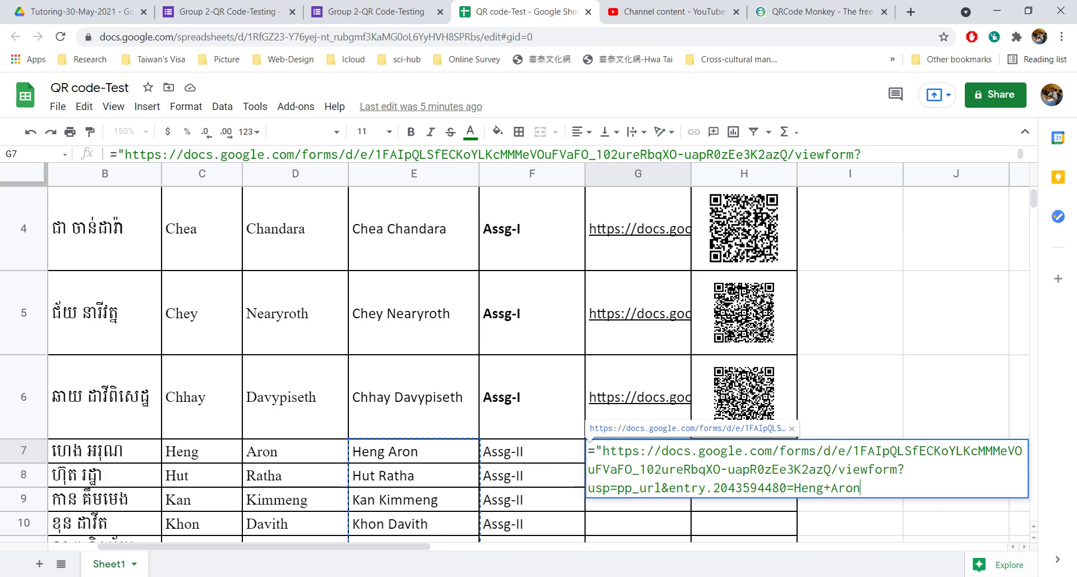
Replace "viewform?usp=pp_url&entry" in the G7 link with "formResponse?entry" copied from the URL formula in the Notepad script.
key("alt+Tab")
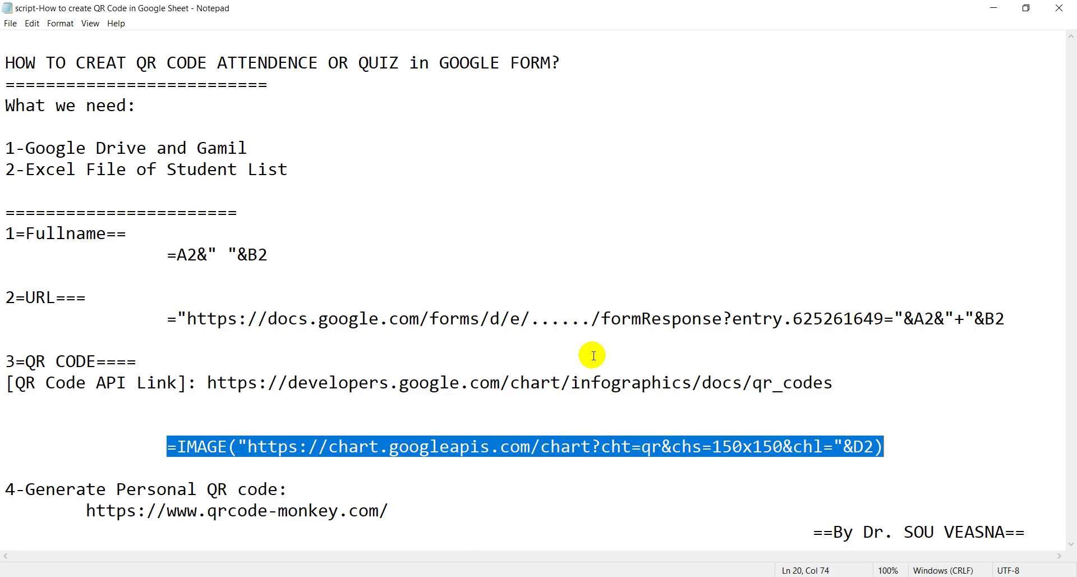
left_click(607, 322)
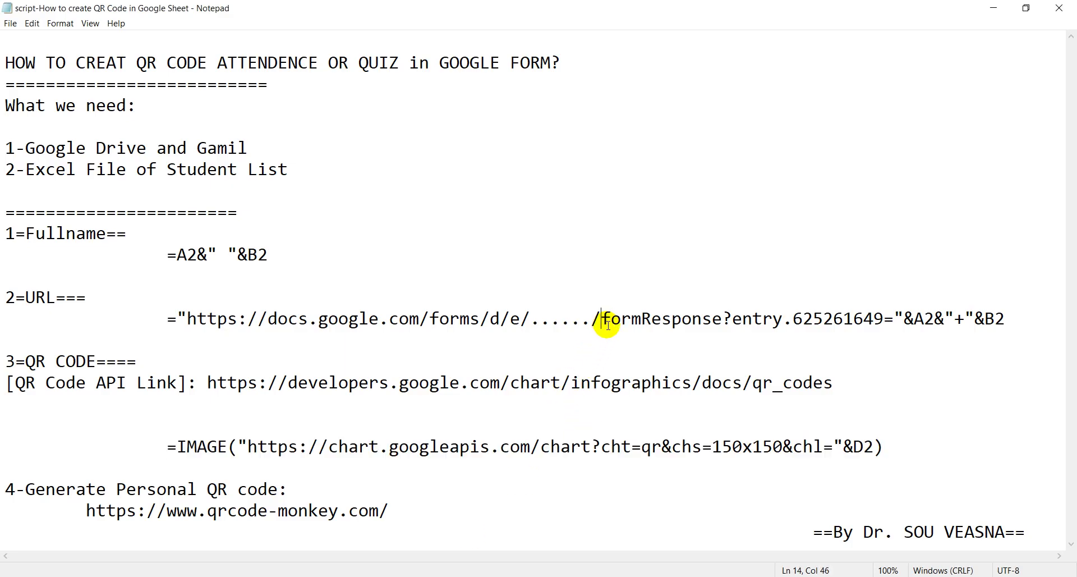
left_click(784, 321, "shift")
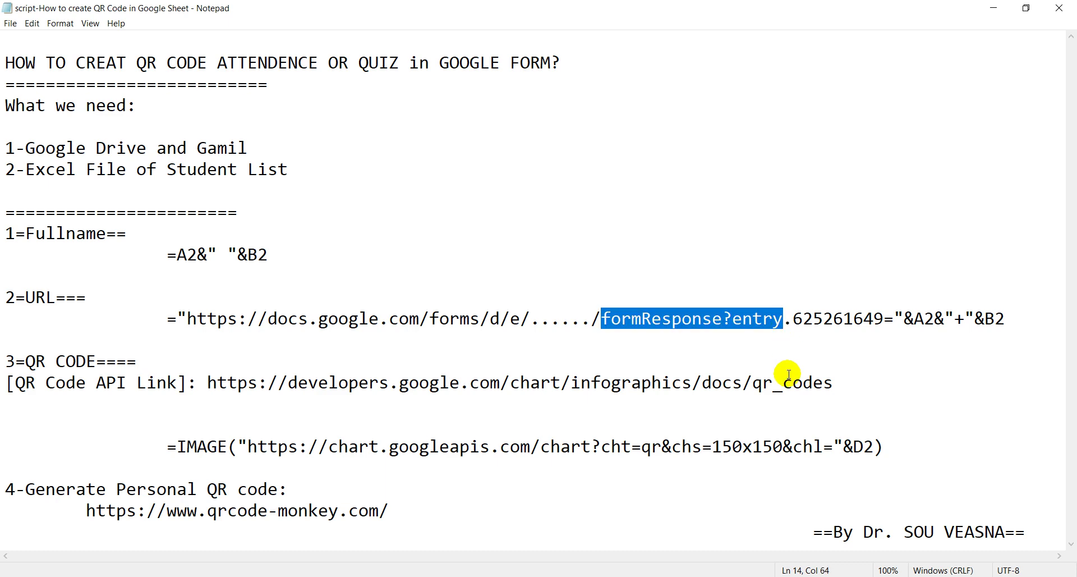
key("alt+Tab")
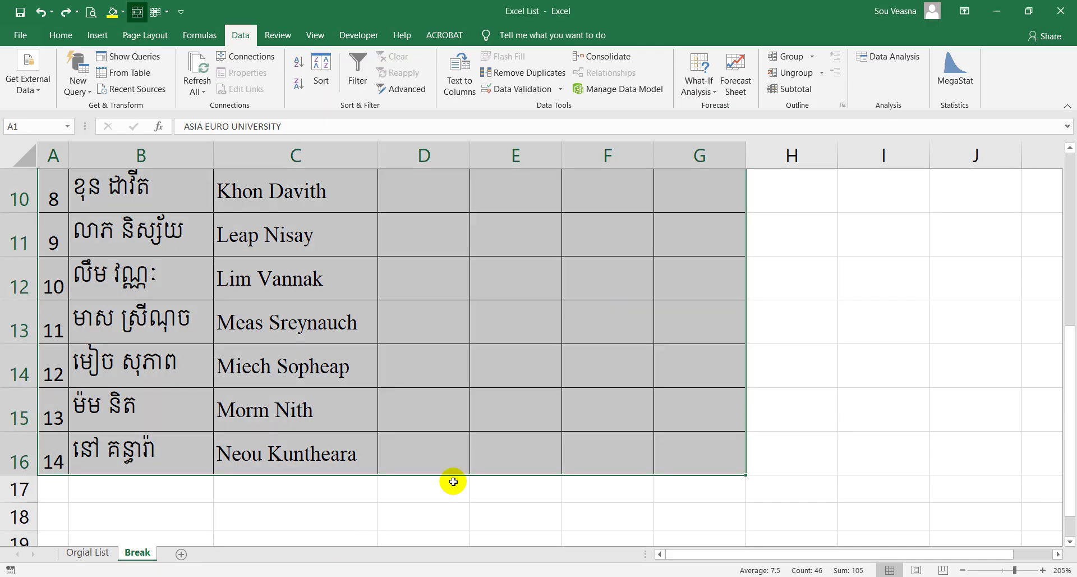
key("alt+Tab")
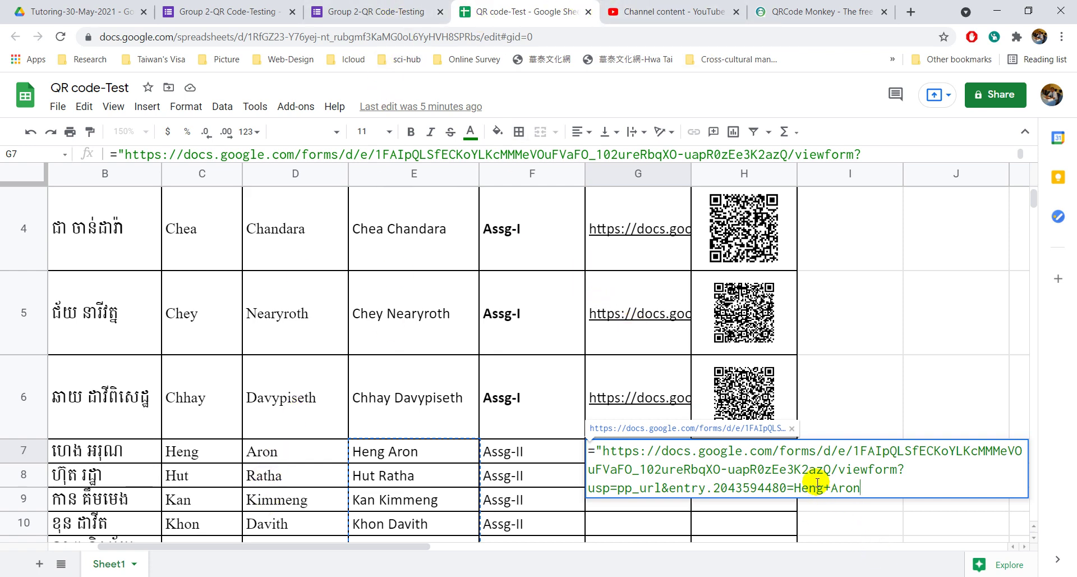
left_click(706, 484, "shift")
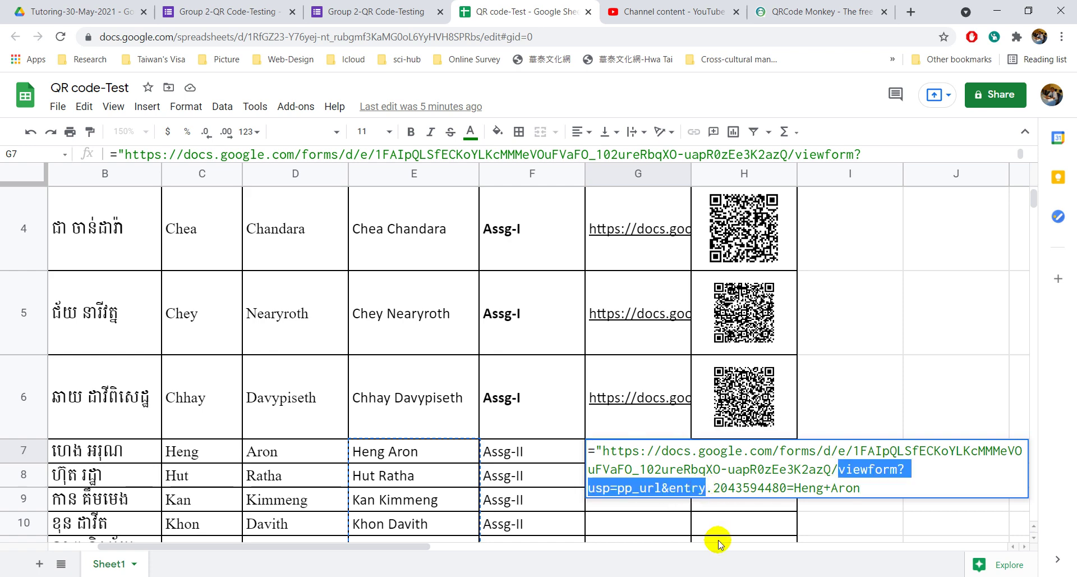
key("ctrl+v")
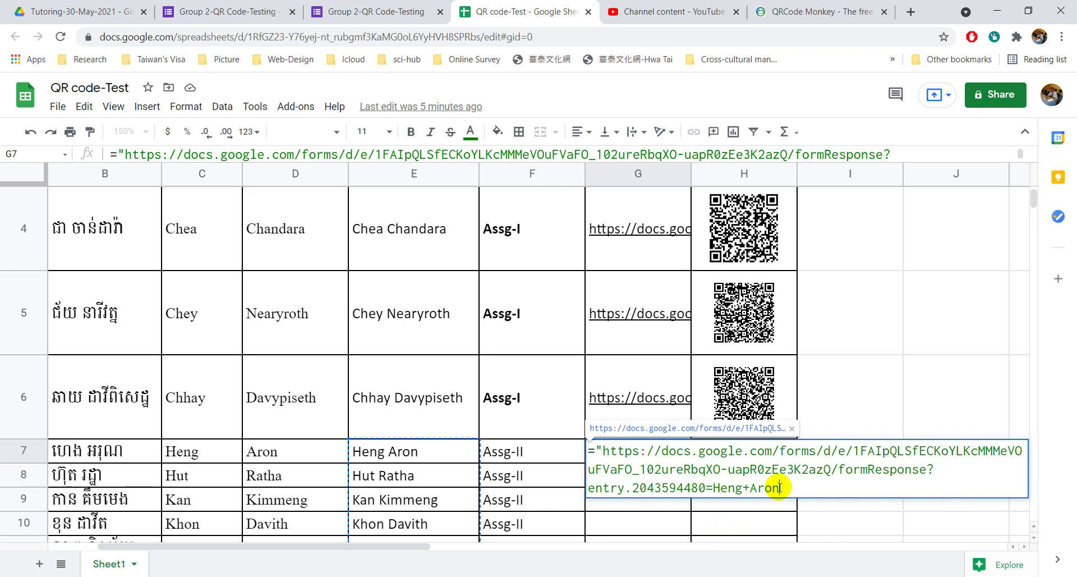
Replace the student's name at the end of the G7 link with "&A2&"+"&B2 copied from the Notepad script.
left_click_drag(778, 488, 716, 487)
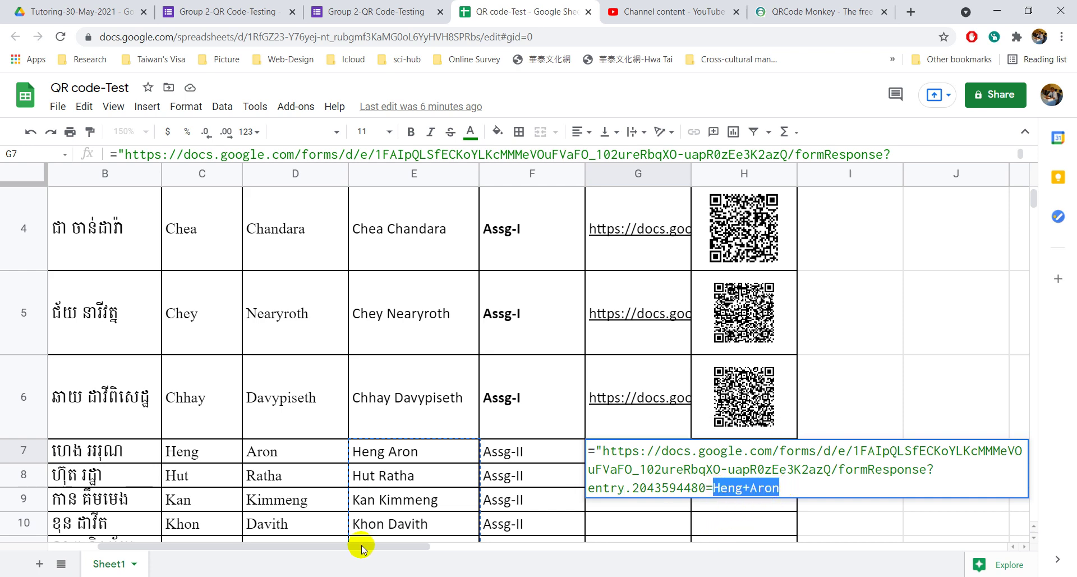
key("alt+Tab")
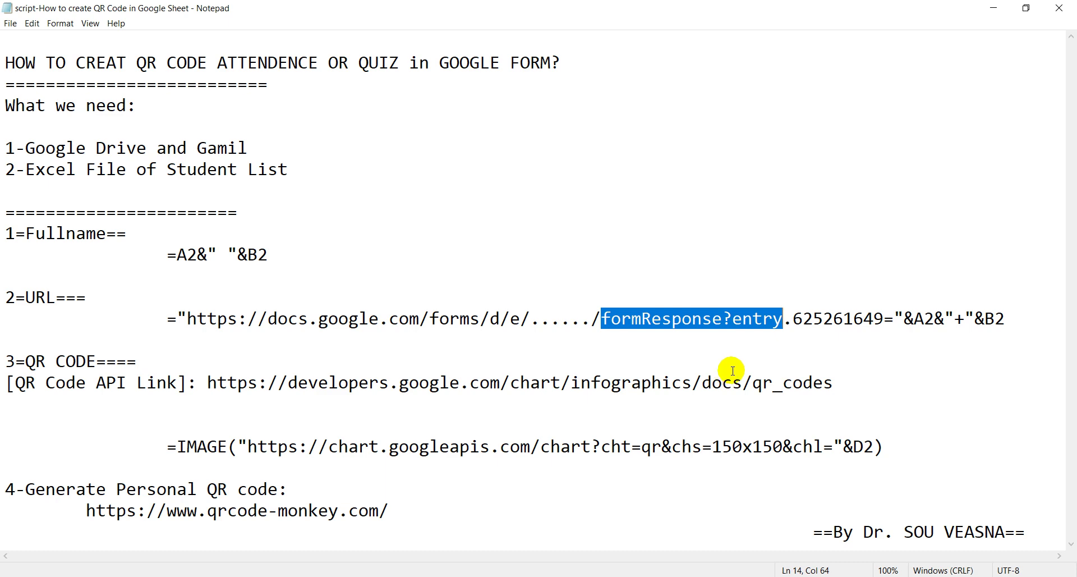
left_click(1010, 319)
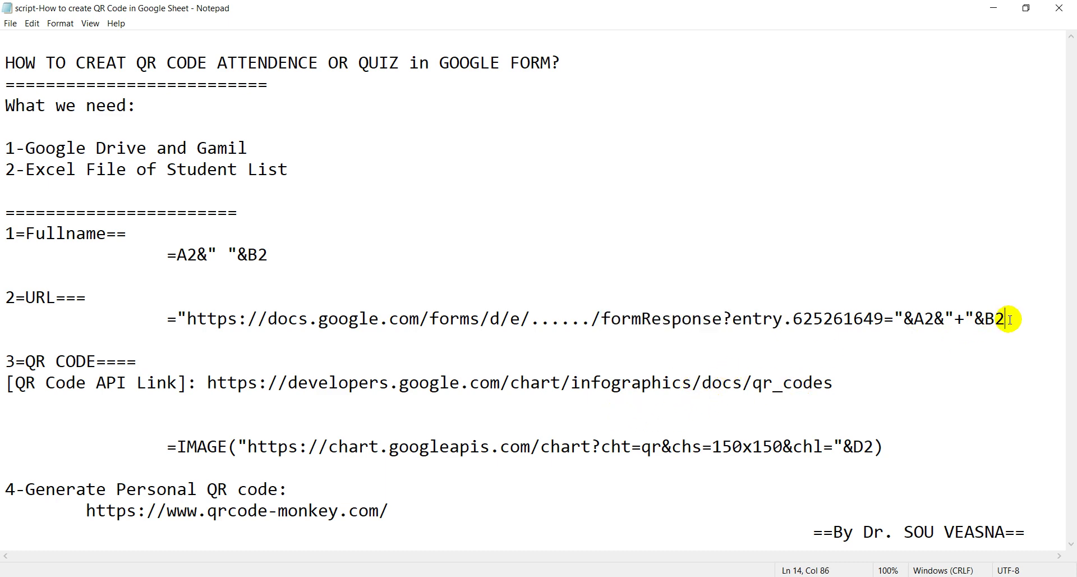
left_click_drag(1009, 319, 901, 318)
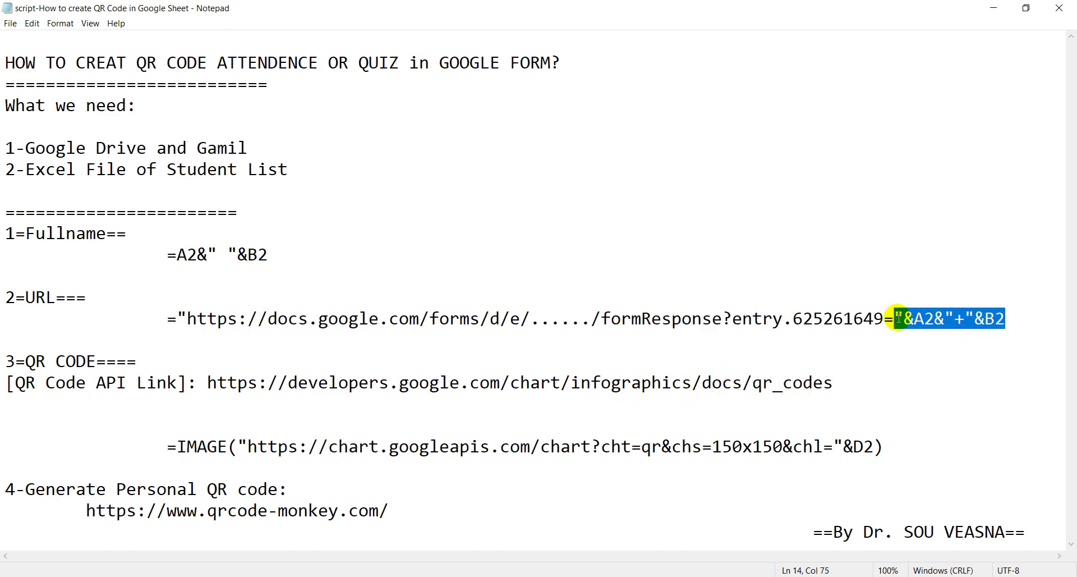
key("alt+Tab")
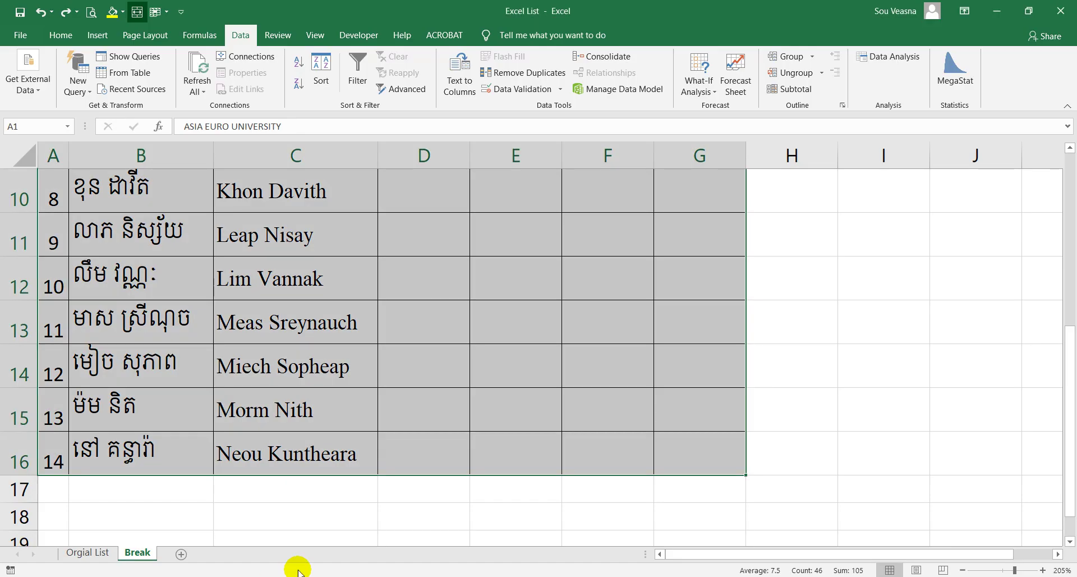
left_click(1069, 6)
left_click(484, 325)
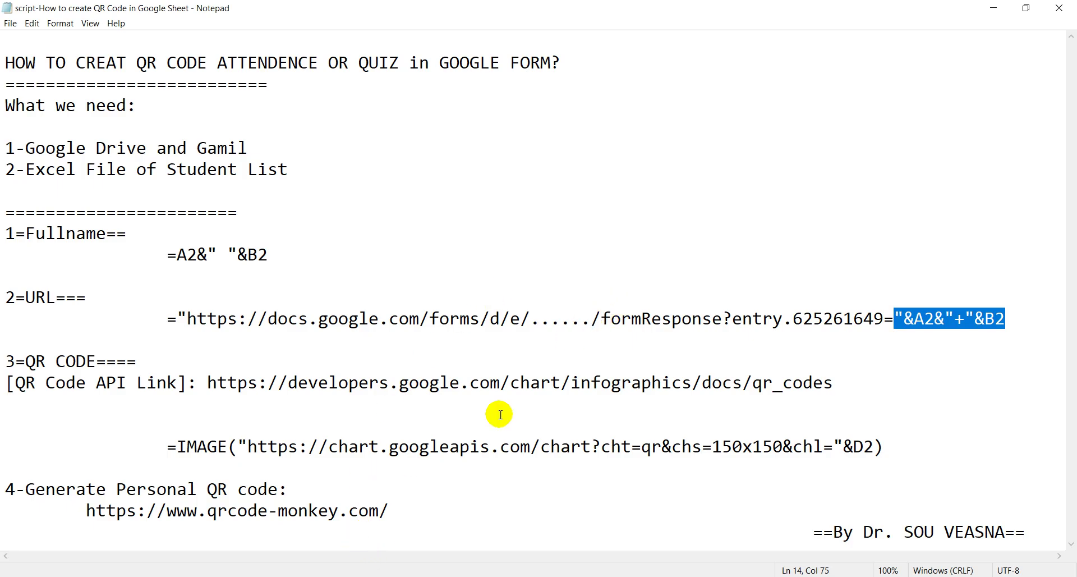
key("alt+Tab")
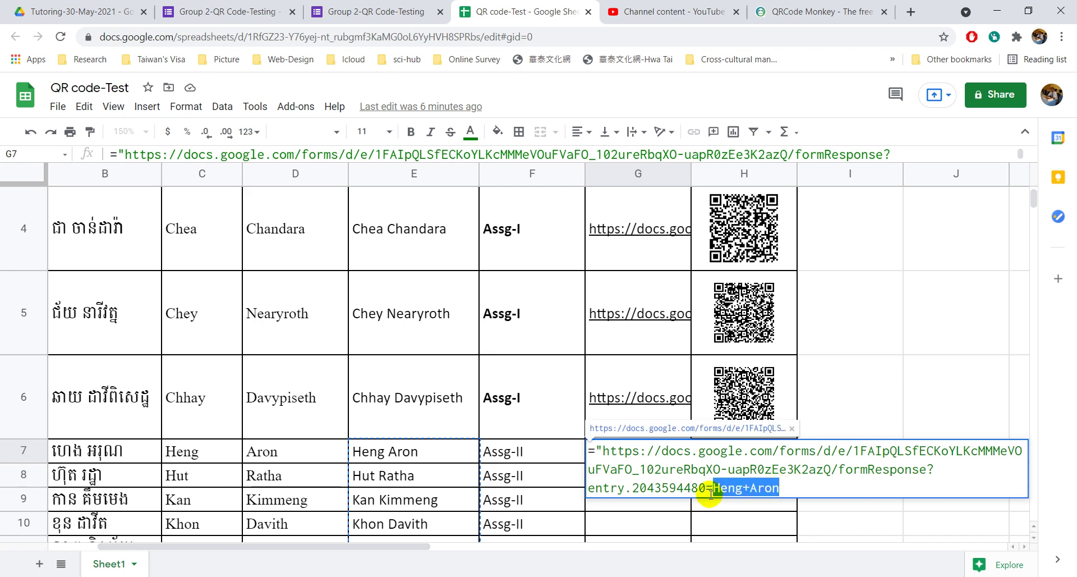
key("ctrl+v")
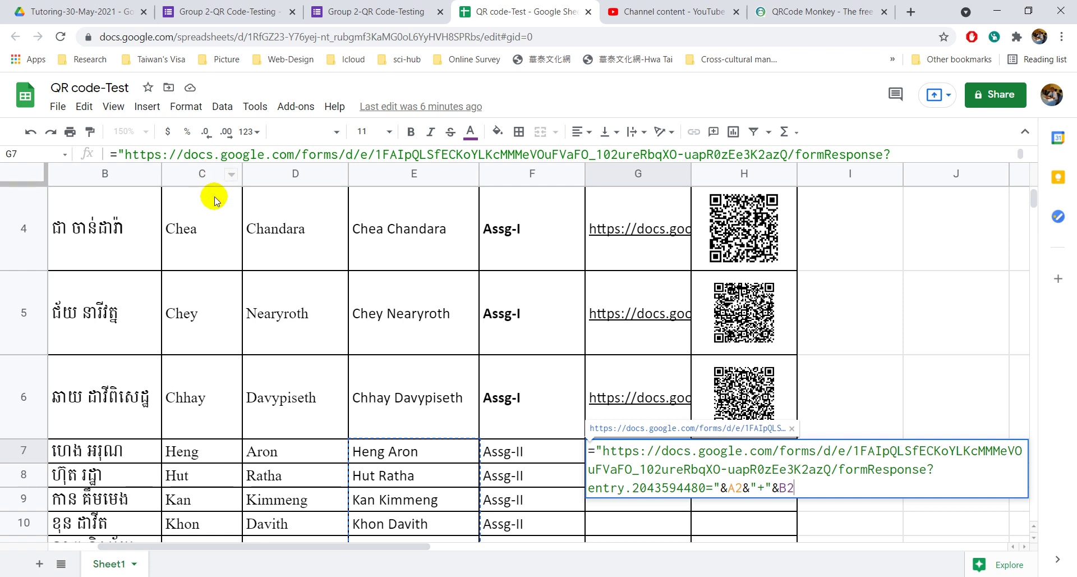
Change the G7 formula's references to C7 for the first name and D7 for the last name, and enter the formula.
scroll(212, 202, "up", 3)
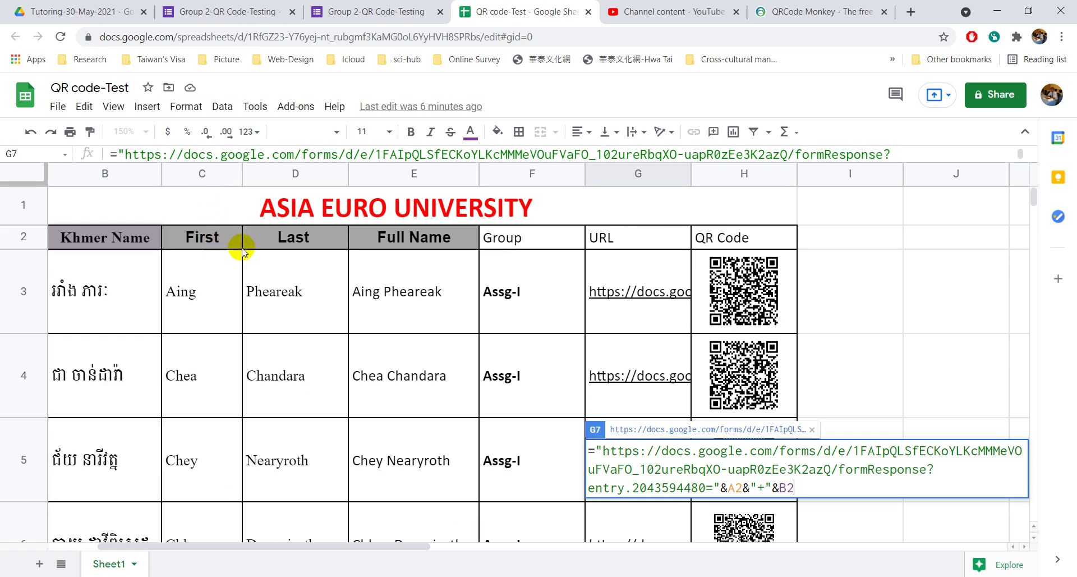
scroll(290, 236, "down", 4)
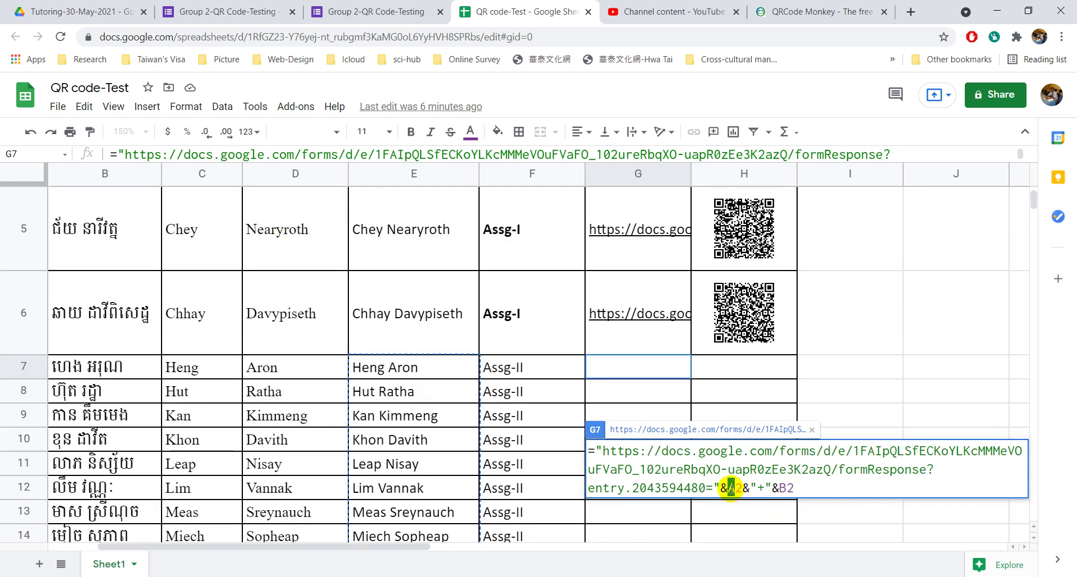
left_click(731, 487)
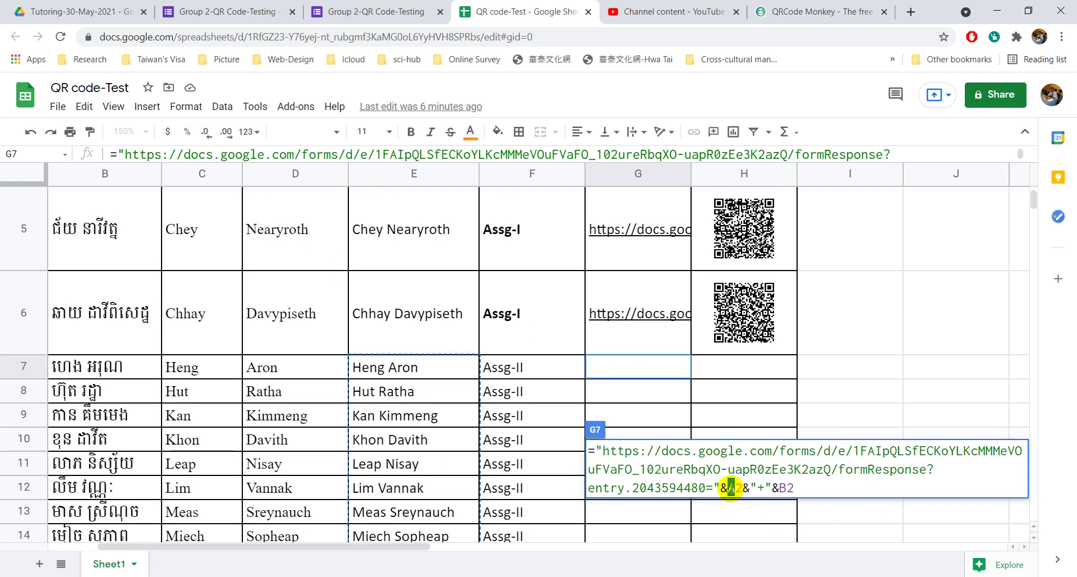
left_click(732, 488)
key("BackSpace")
type("C")
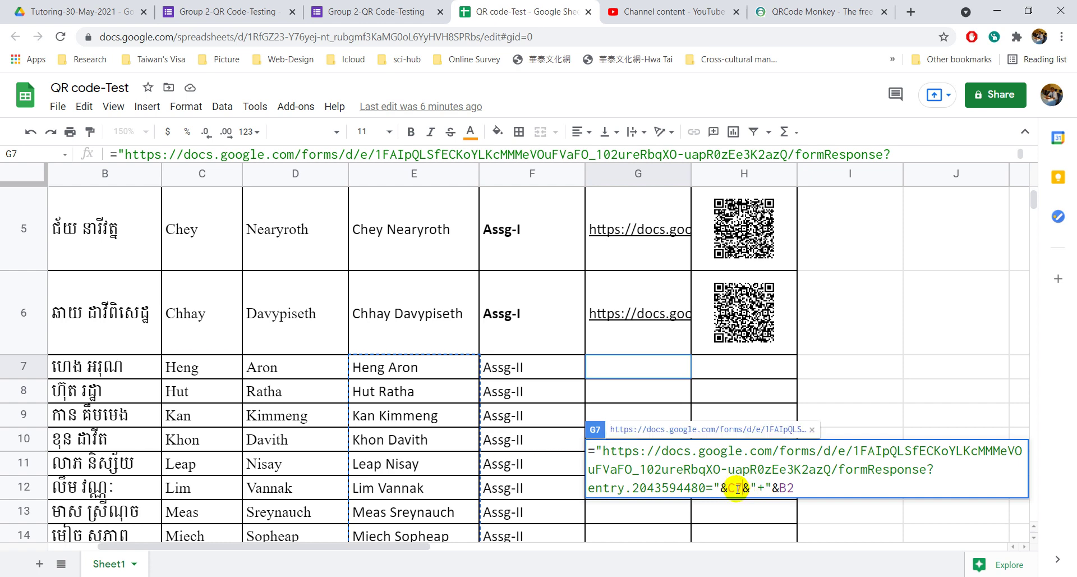
type("7")
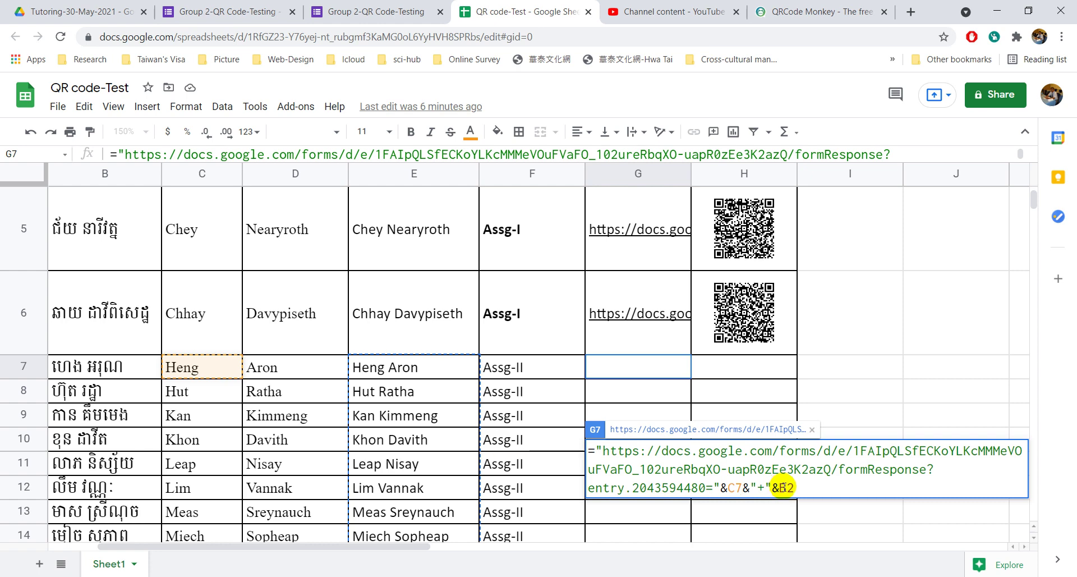
type("D")
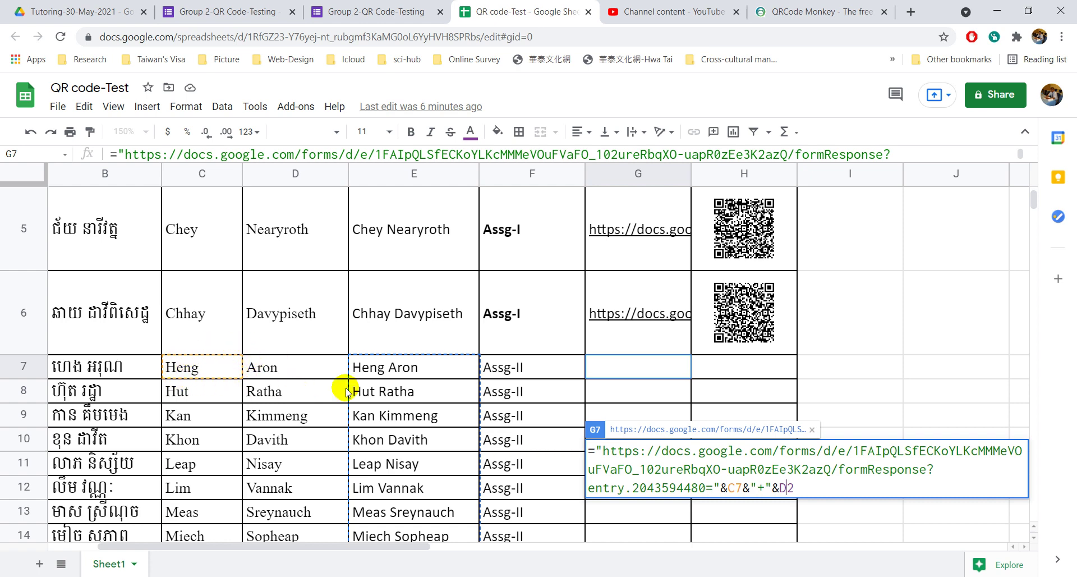
key("BackSpace")
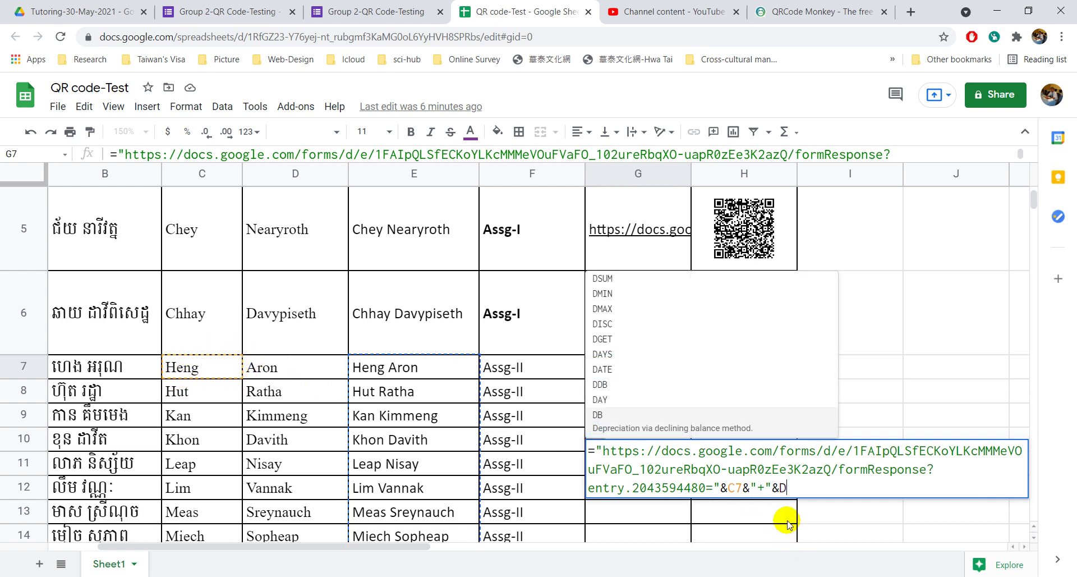
type("7")
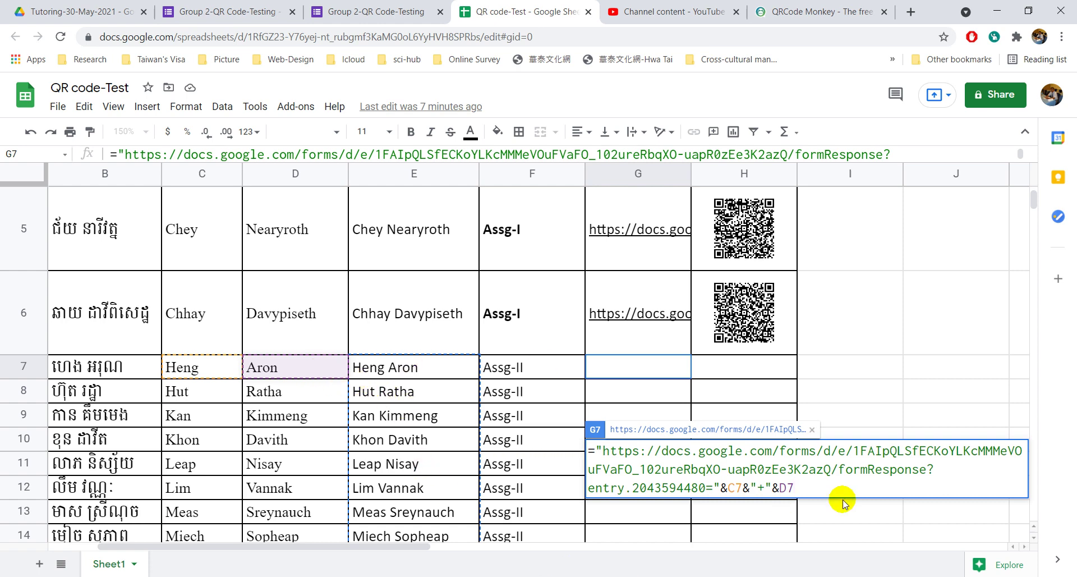
key("Return")
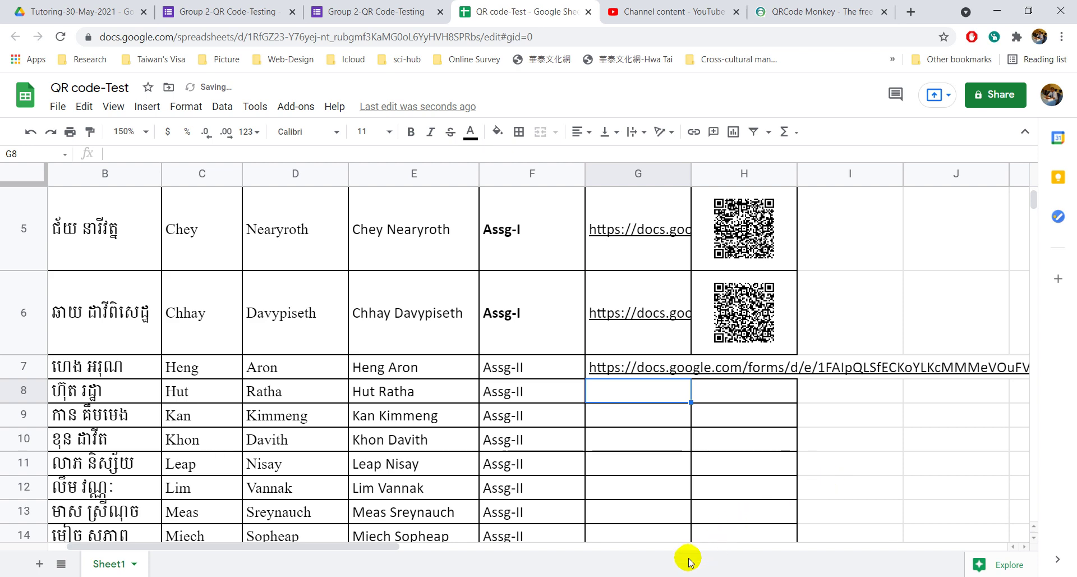
left_click(680, 548)
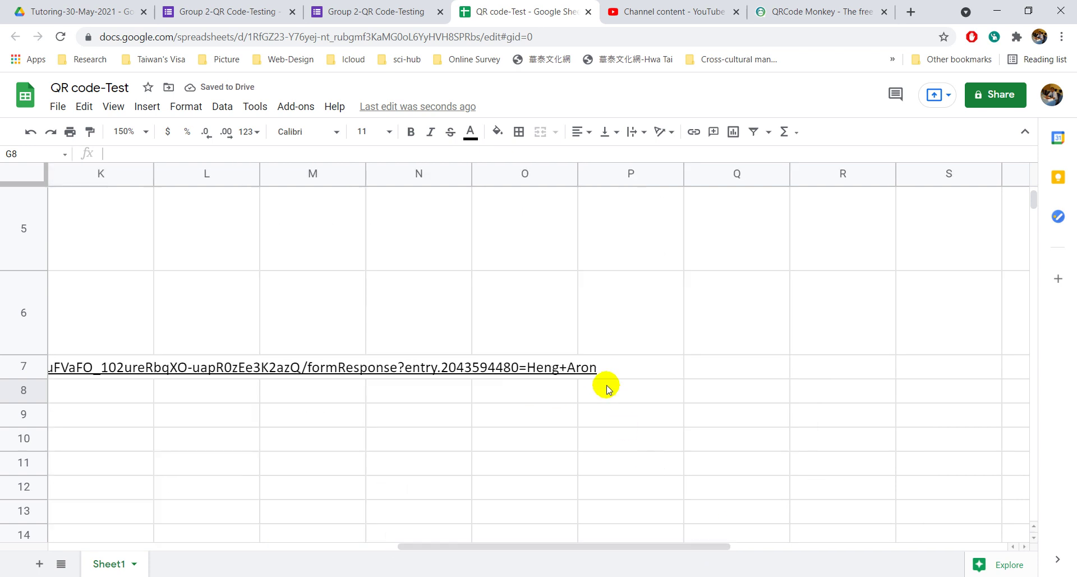
Fill the G7 URL formula down the URL column through G16.
left_click_drag(607, 548, 285, 564)
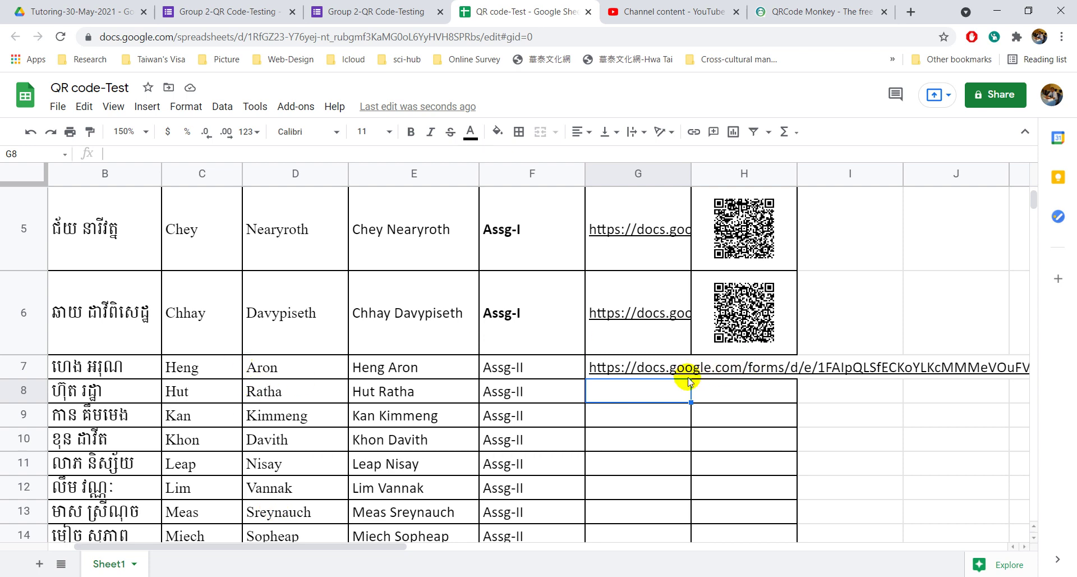
left_click(659, 370)
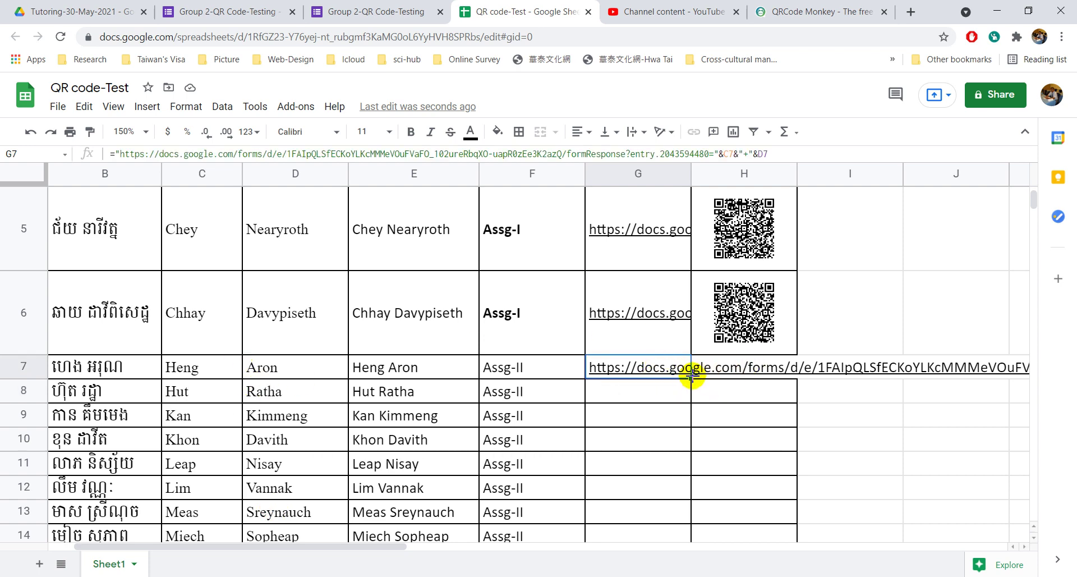
left_click_drag(691, 377, 664, 536)
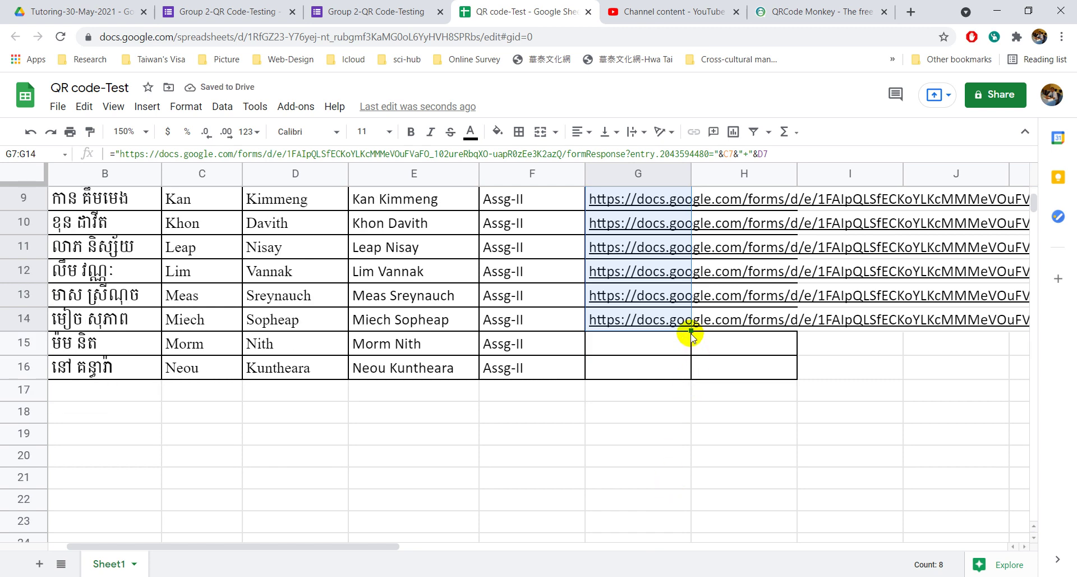
left_click_drag(690, 331, 689, 371)
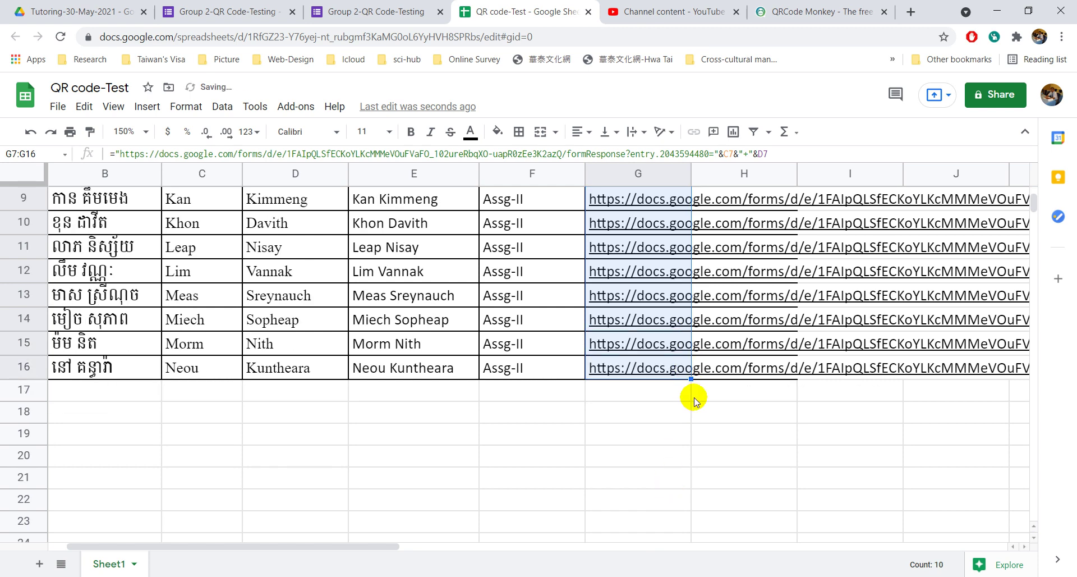
scroll(693, 398, "up", 2)
mouse_move(385, 547)
left_mouse_down()
mouse_move(668, 550)
mouse_move(382, 544)
left_mouse_up()
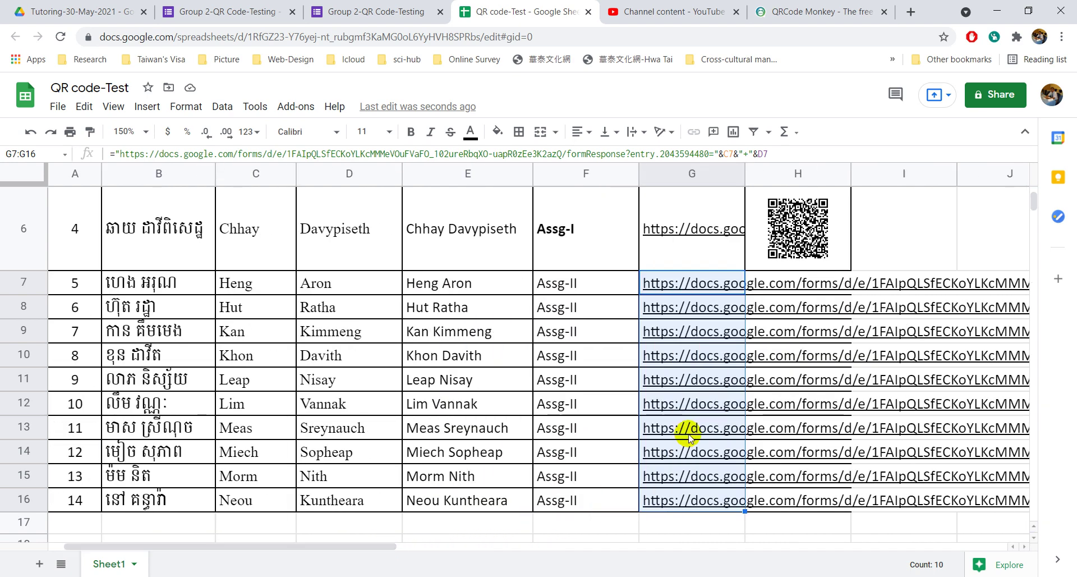
scroll(684, 437, "up", 1)
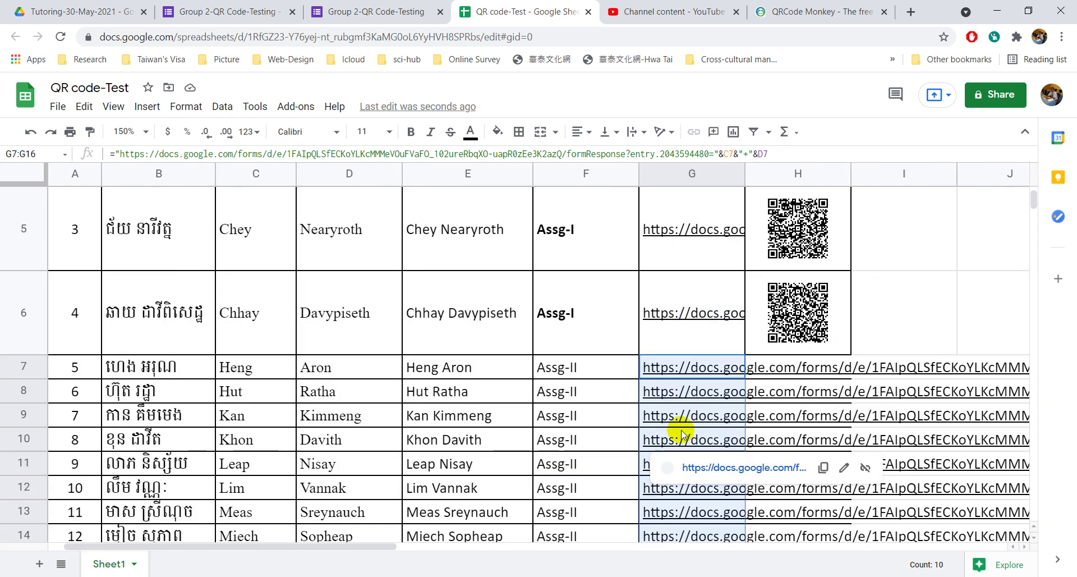
left_click(242, 576)
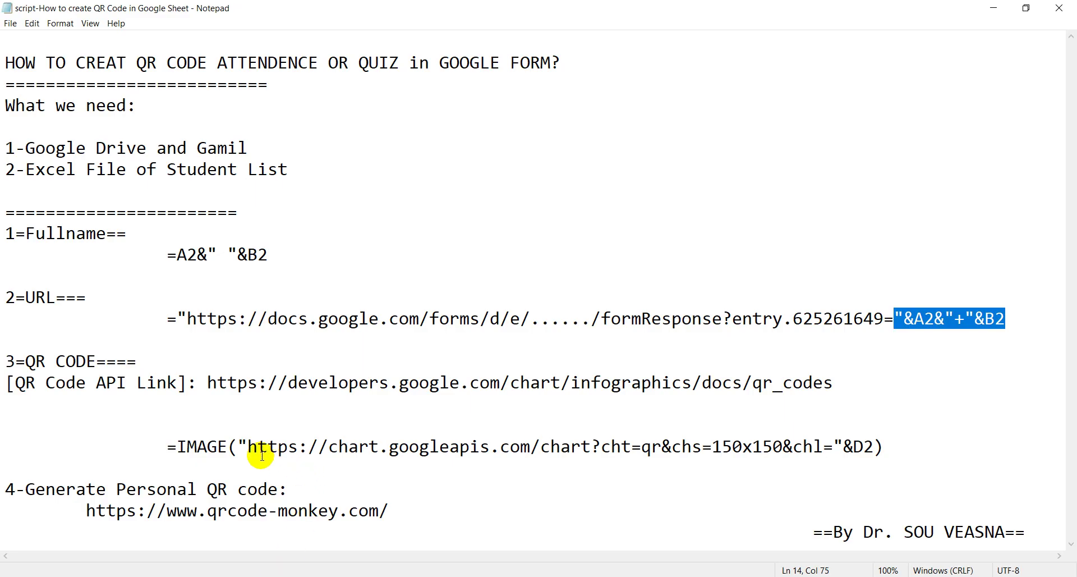
left_click_drag(169, 446, 887, 447)
key("ctrl+c")
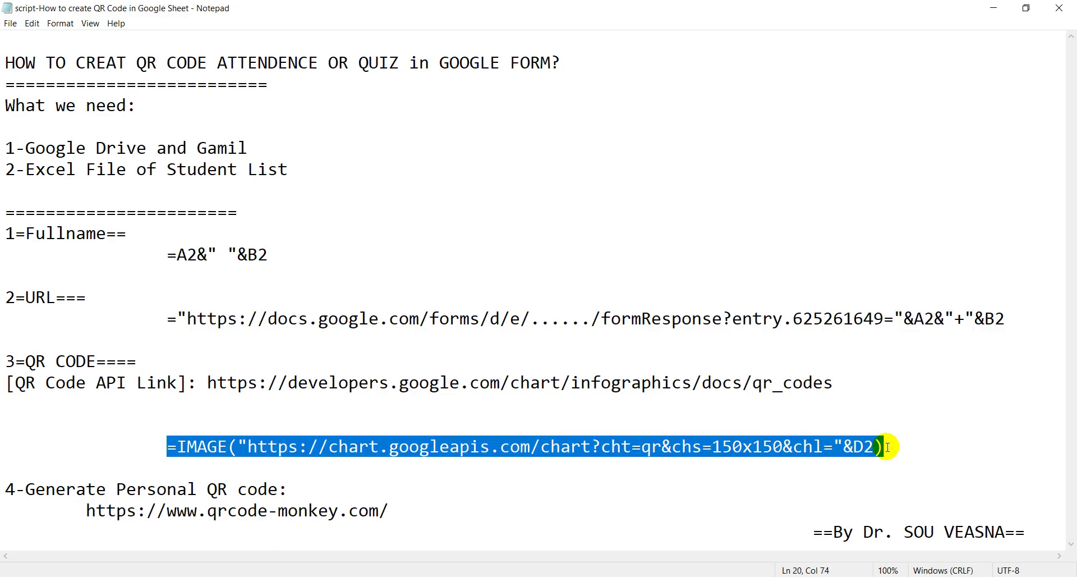
left_click(252, 576)
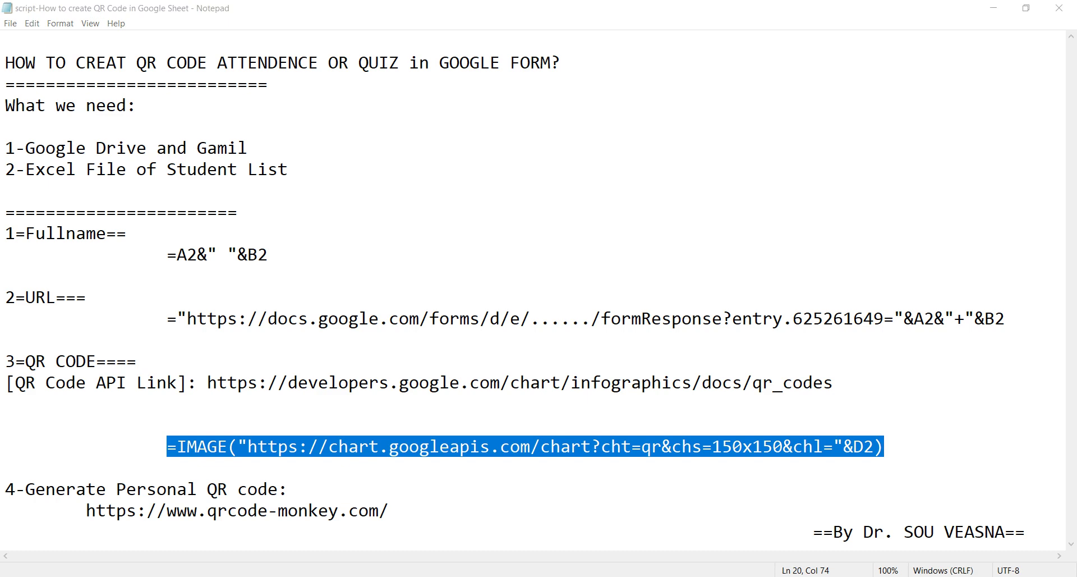
left_click(688, 210)
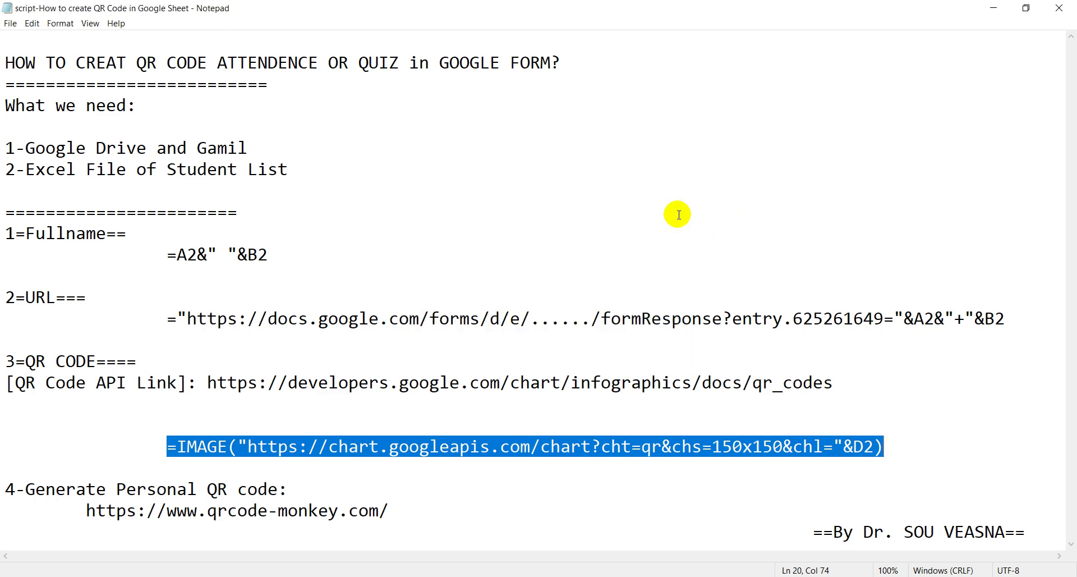
Switch back to the QR code-Test sheet and paste the copied IMAGE formula into H7.
key("alt+Tab")
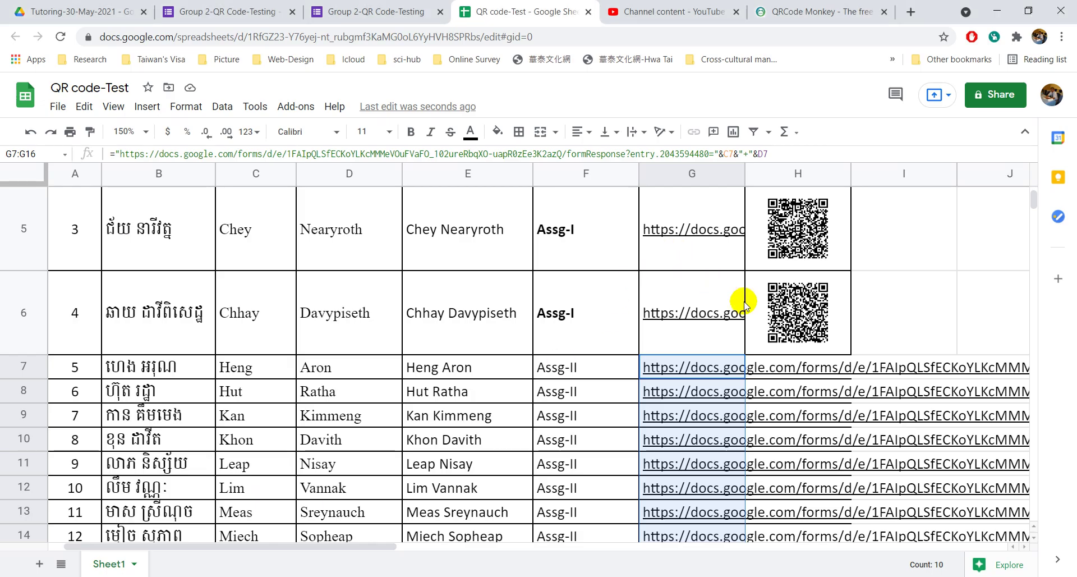
left_click(797, 363)
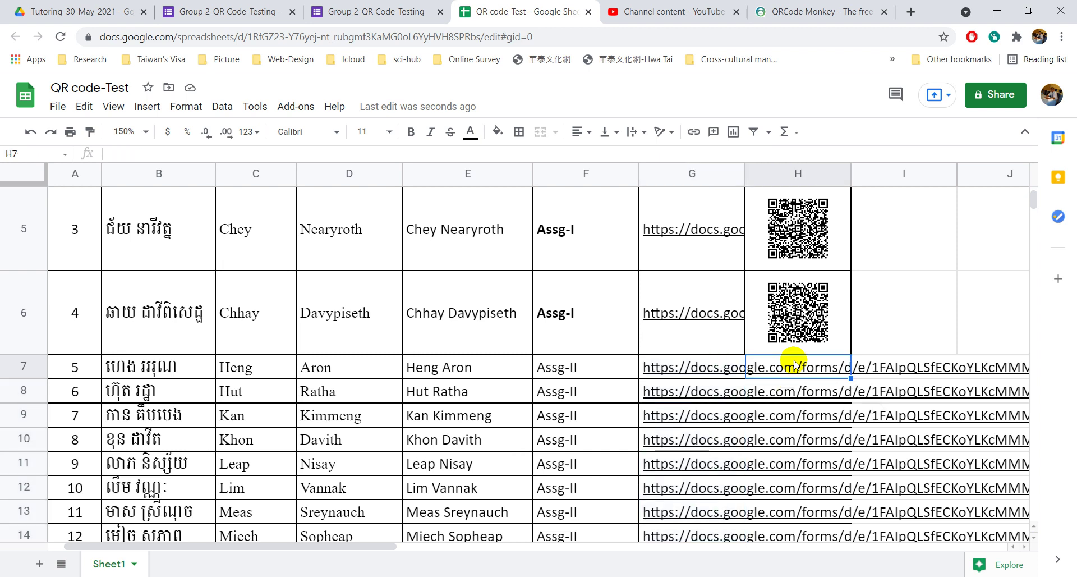
scroll(795, 362, "up", 1)
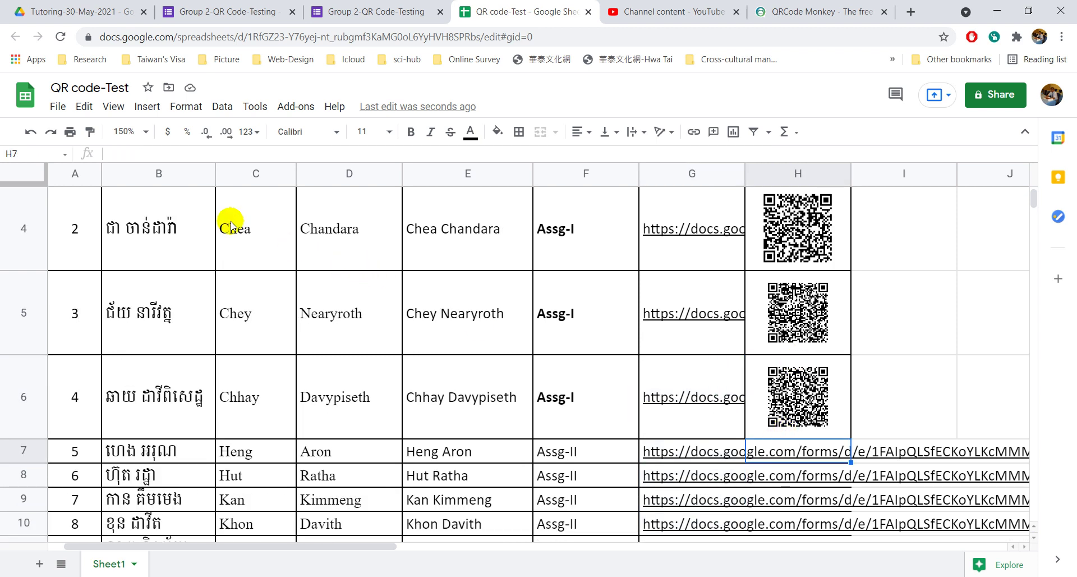
left_click(135, 151)
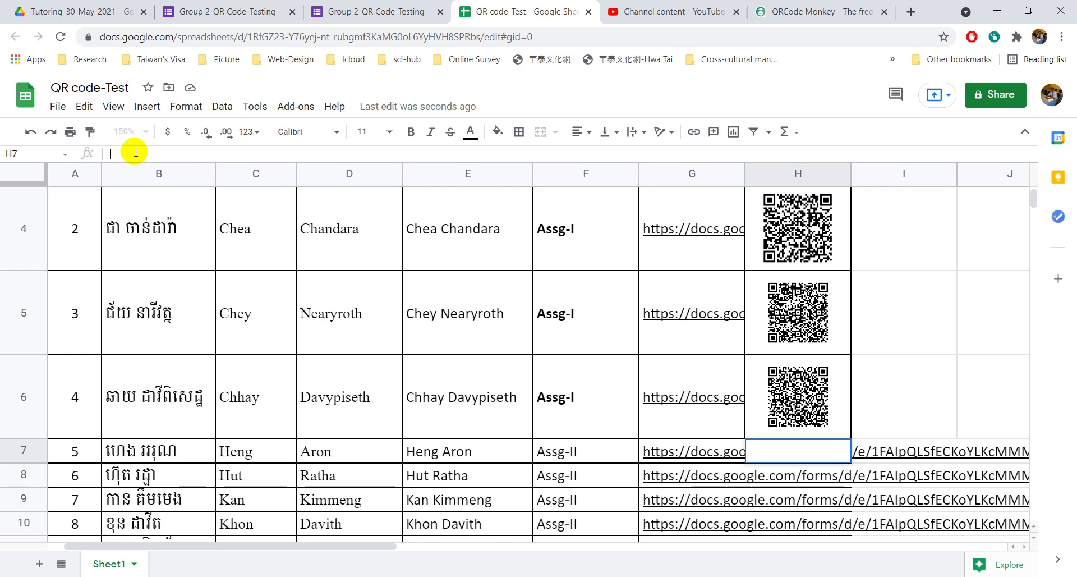
key("ctrl+v")
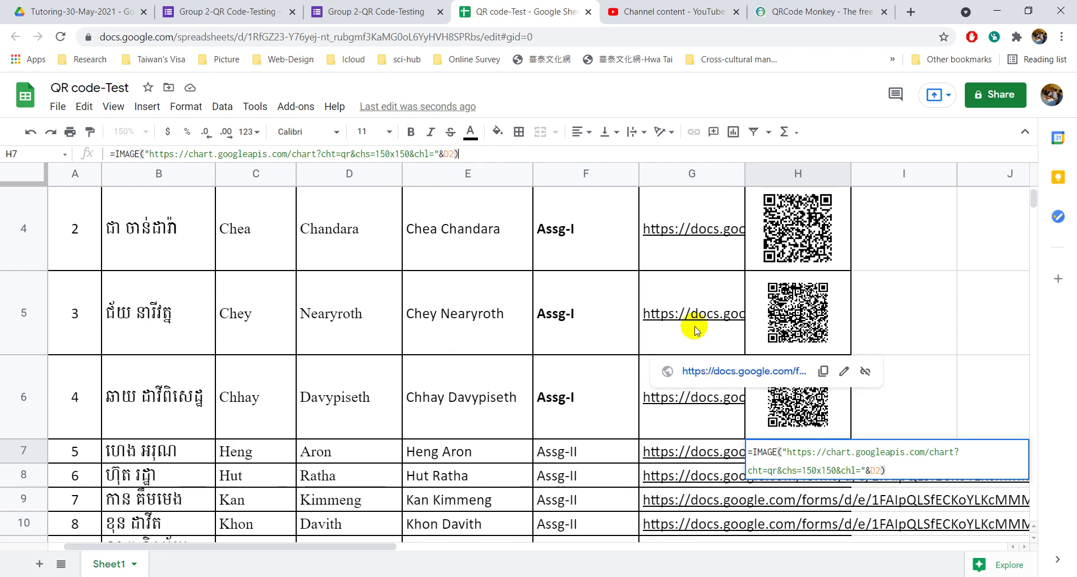
Change the cell reference in the H7 IMAGE formula from D2 to G7 and enter the formula.
scroll(691, 213, "up", 3)
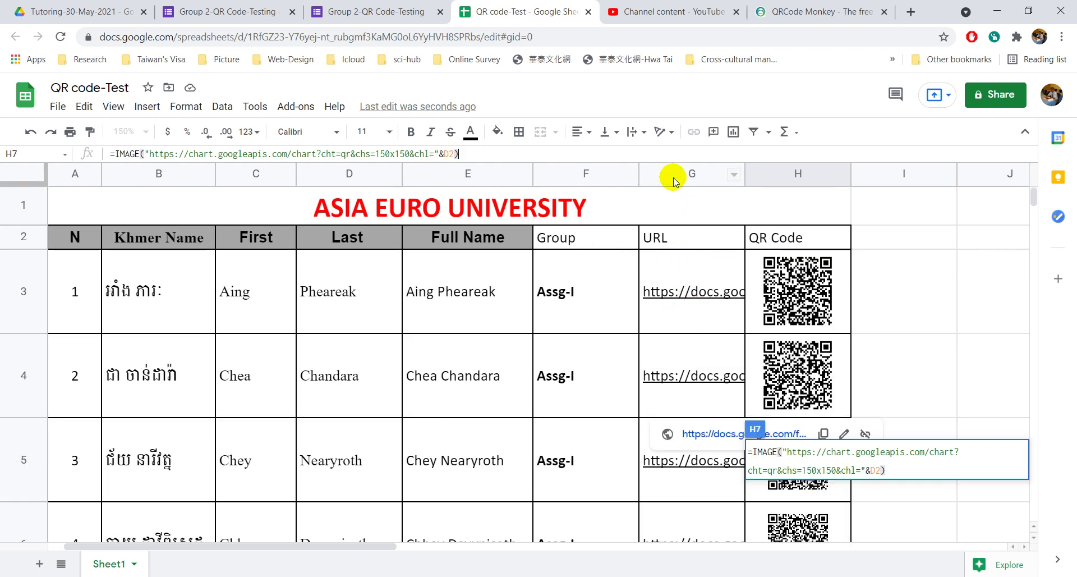
scroll(657, 400, "down", 5)
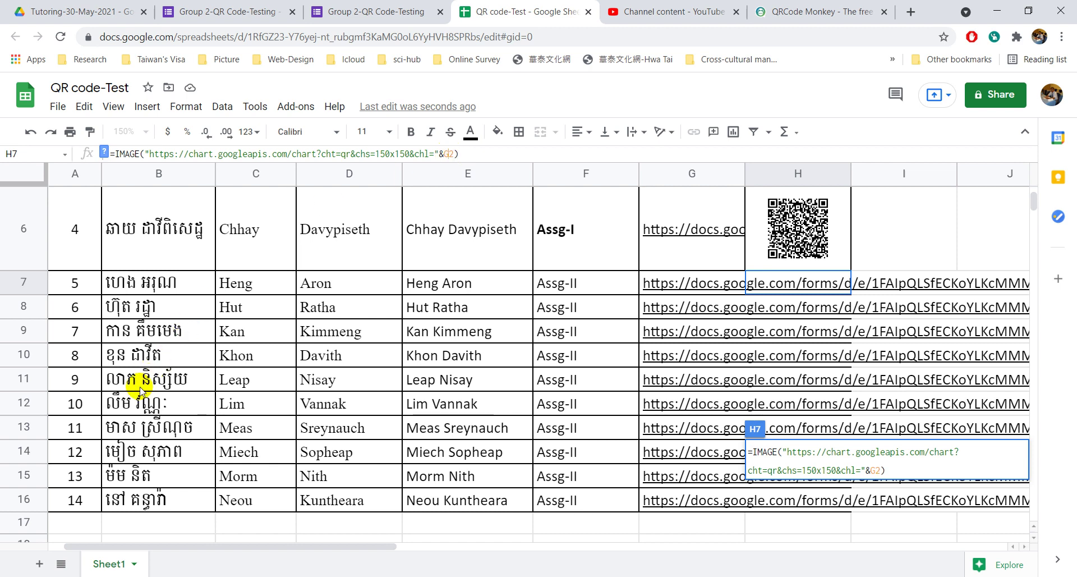
scroll(441, 357, "up", 1)
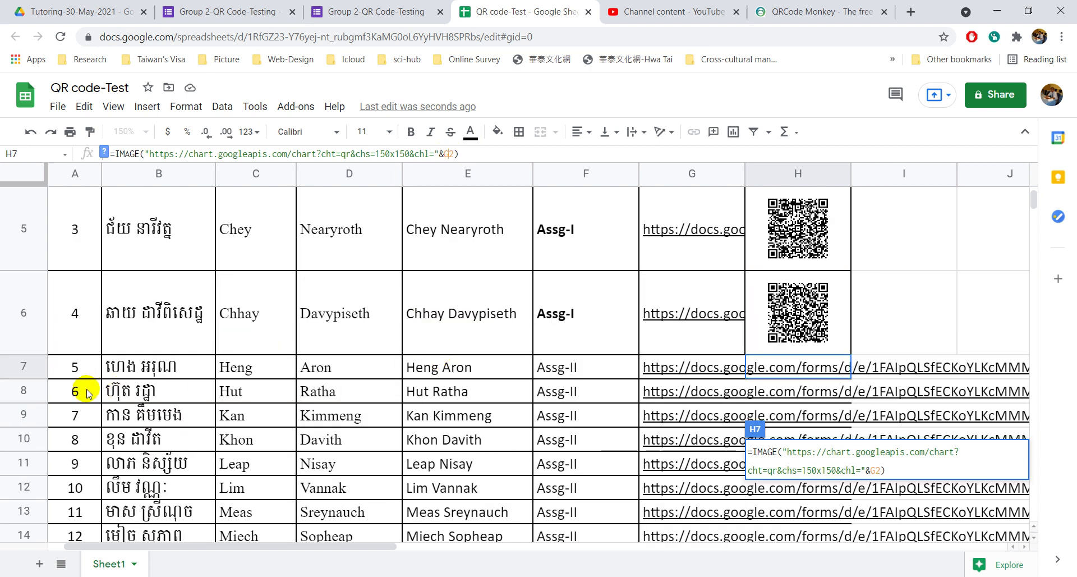
left_click(376, 151)
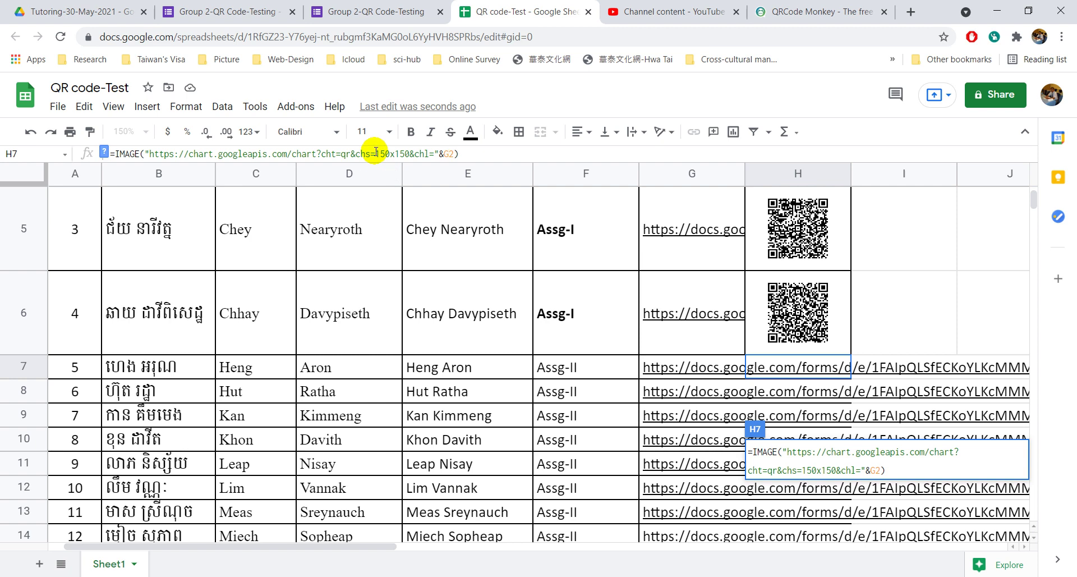
key("End")
key("Left")
key("BackSpace")
type("7")
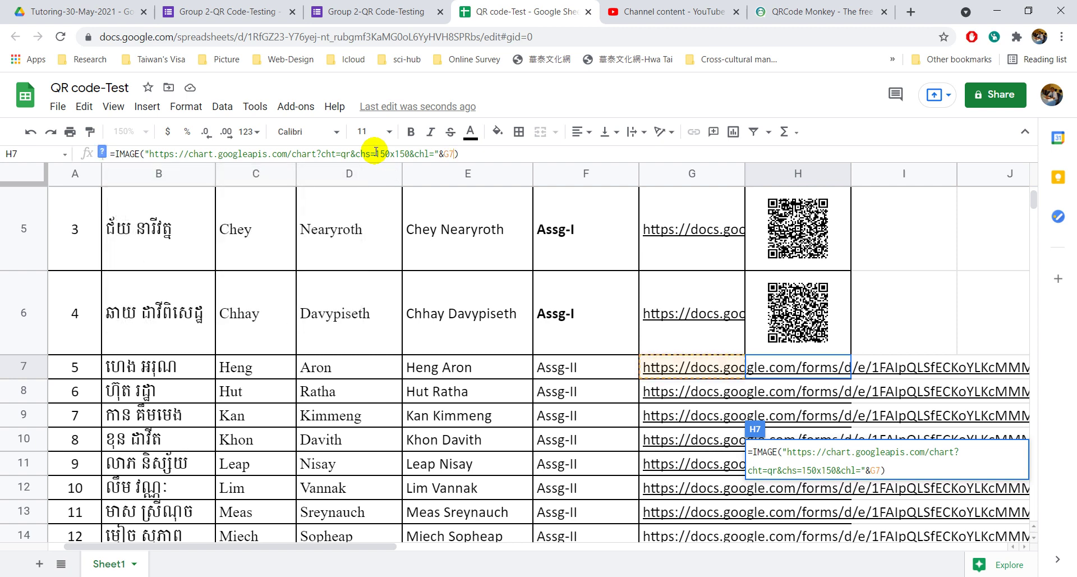
key("Return")
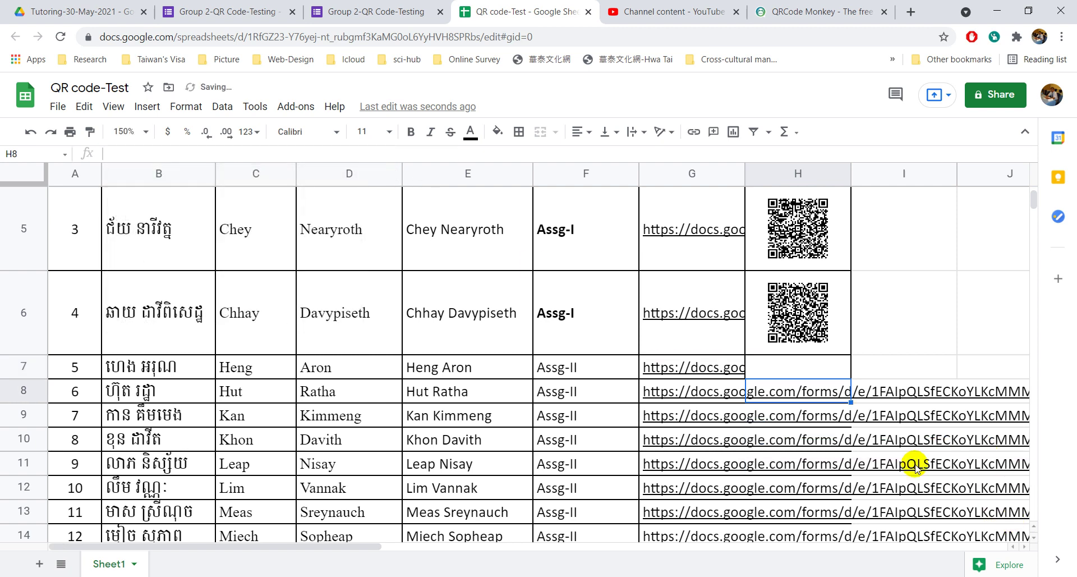
Fill the H7 QR code formula down the QR Code column through H16.
left_click(822, 369)
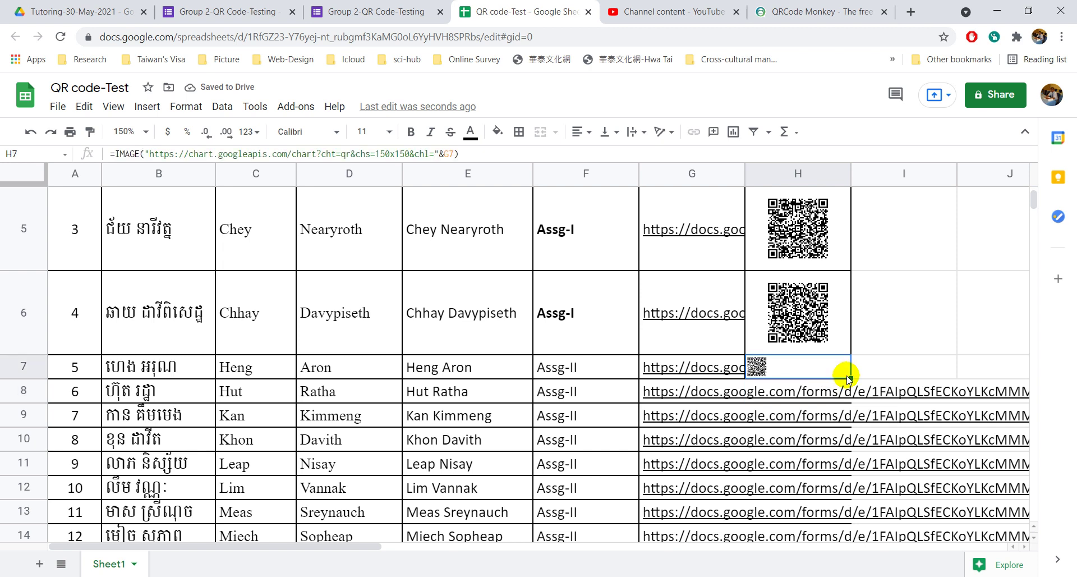
double_click(851, 378)
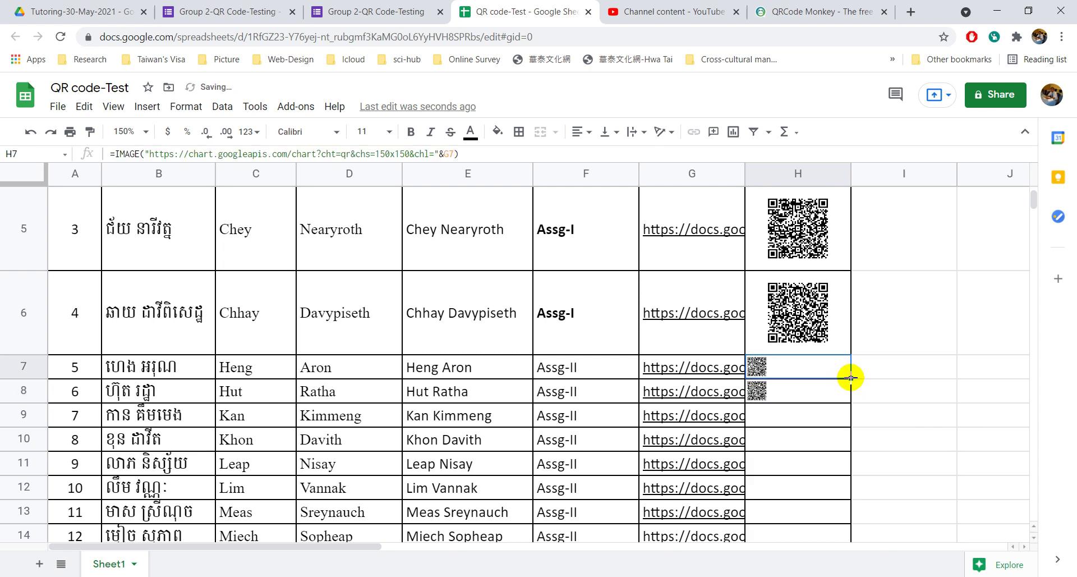
scroll(849, 374, "down", 1)
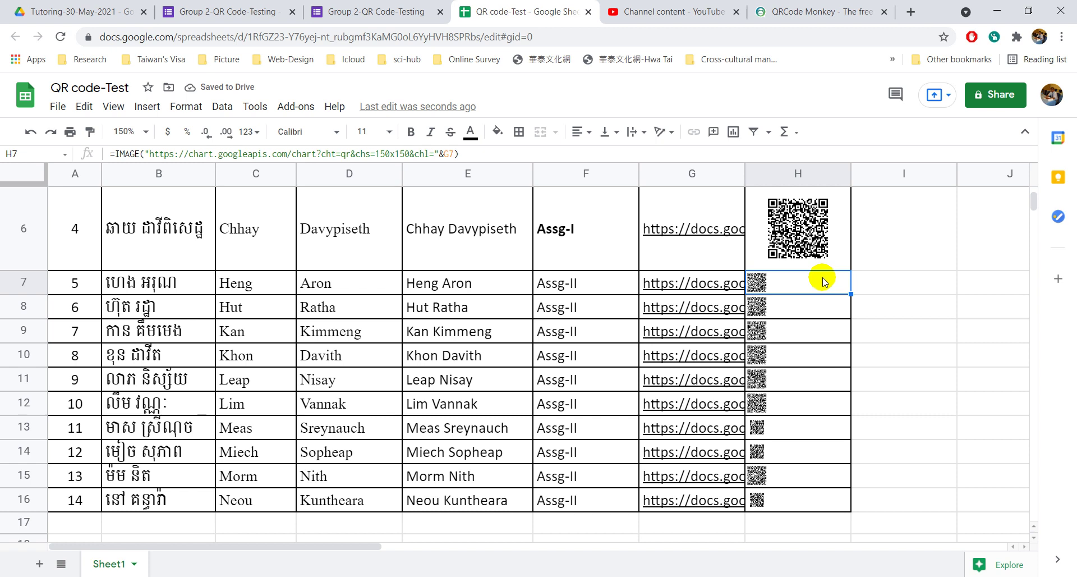
left_click(822, 501, "shift")
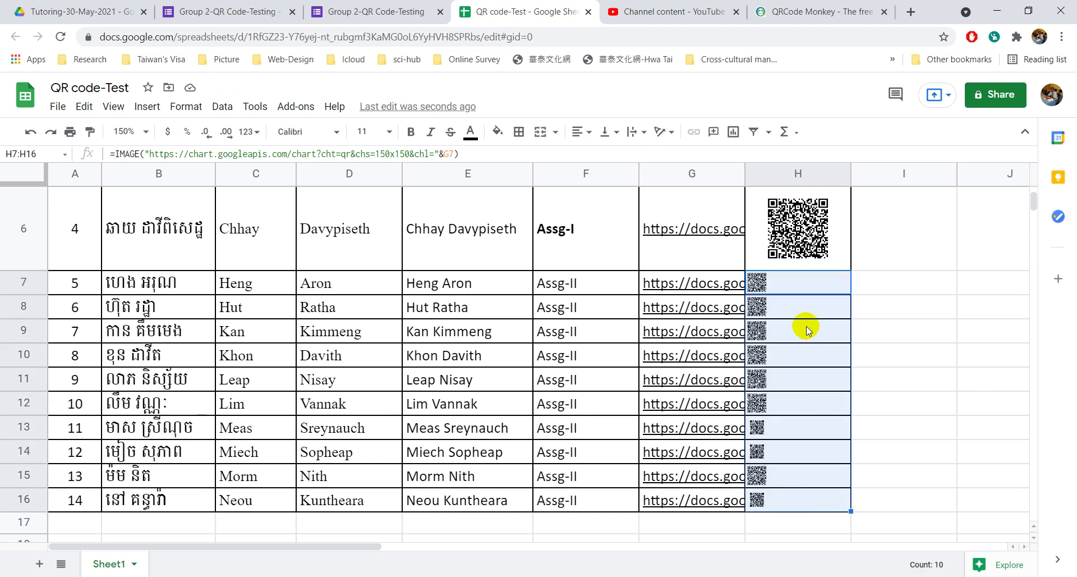
Compare the H6 and H7 formulas, and set the QR code size in H13's IMAGE formula to 250x250.
left_click(818, 259)
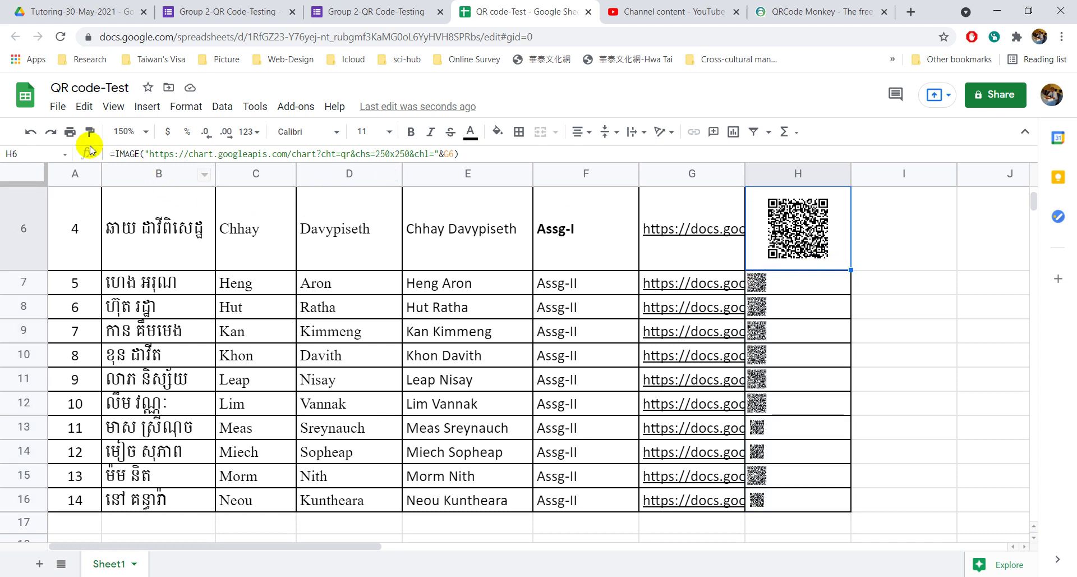
left_click(815, 283)
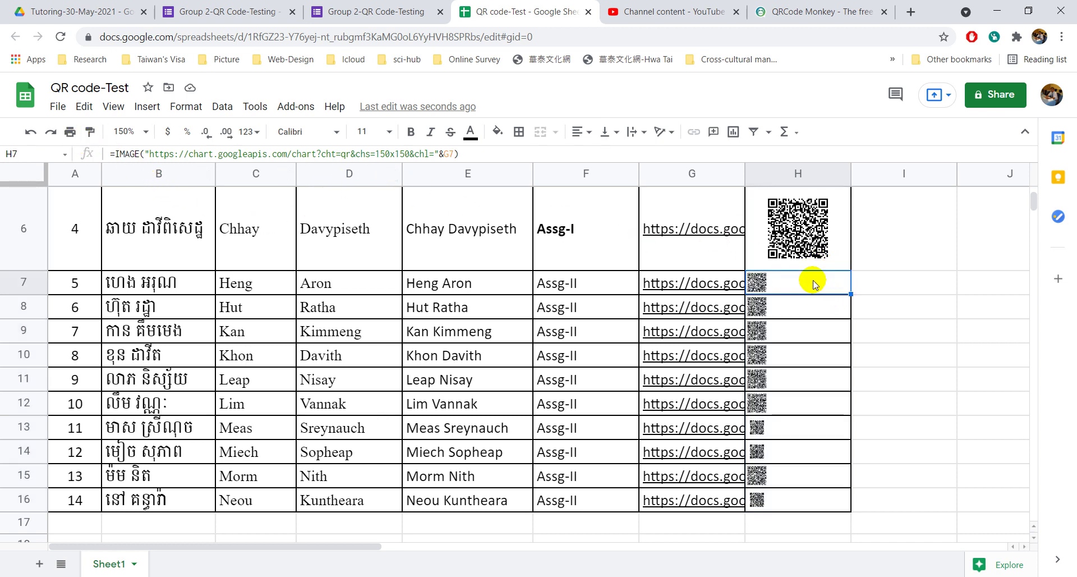
double_click(794, 427)
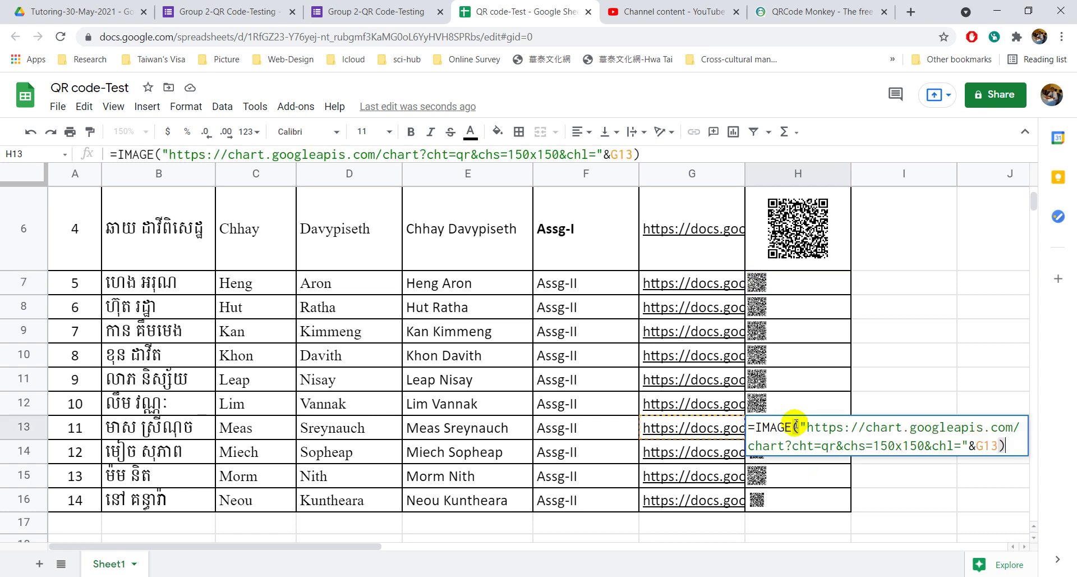
left_click(896, 444)
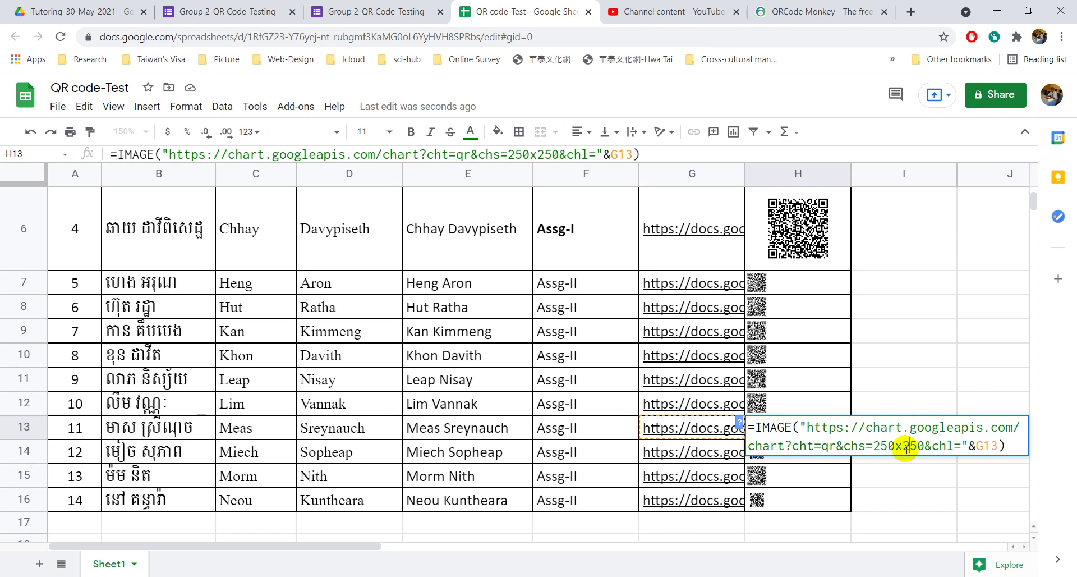
key("Return")
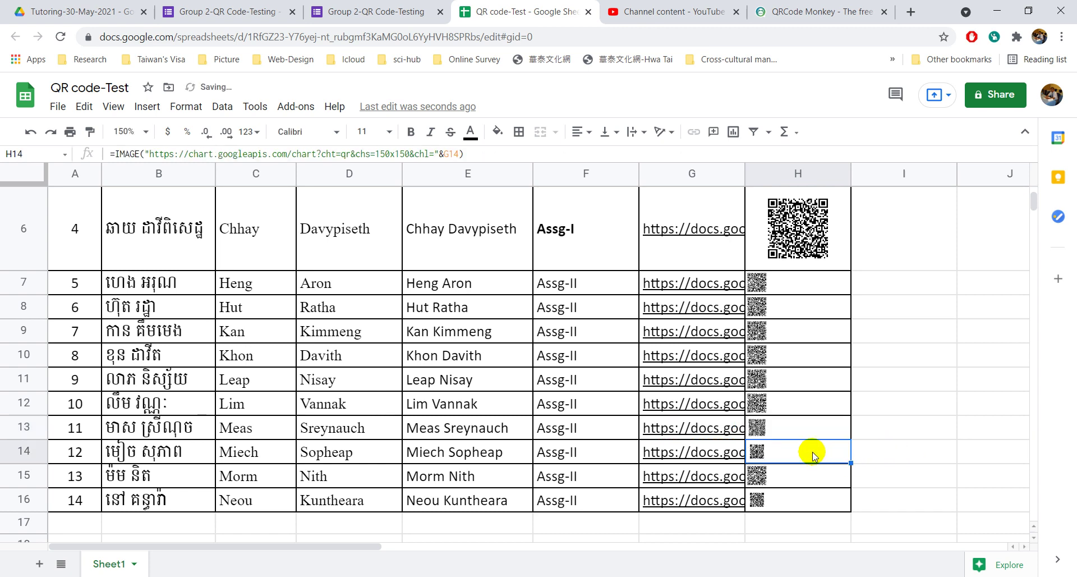
Set the QR code size in H14's IMAGE formula to 250x250.
double_click(813, 454)
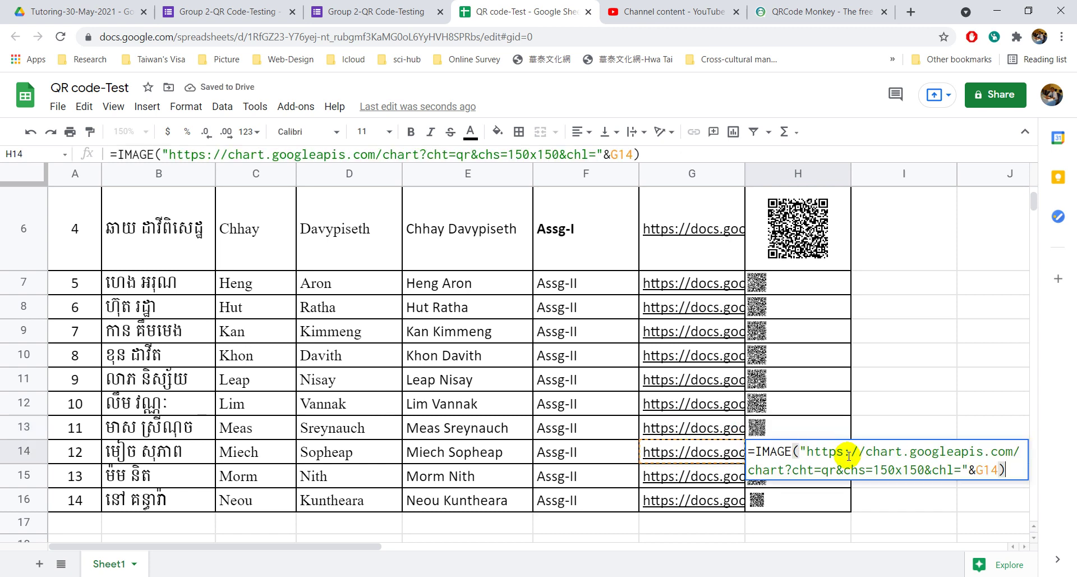
left_click(882, 465)
key("BackSpace")
type("2")
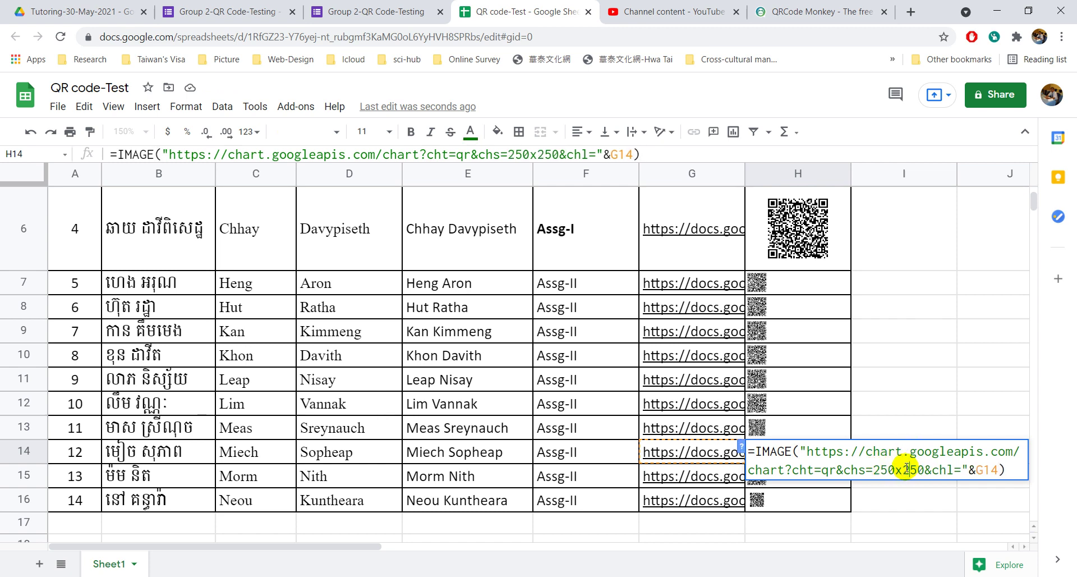
key("Return")
Set the QR code size in H16's IMAGE formula to 250x250.
double_click(826, 499)
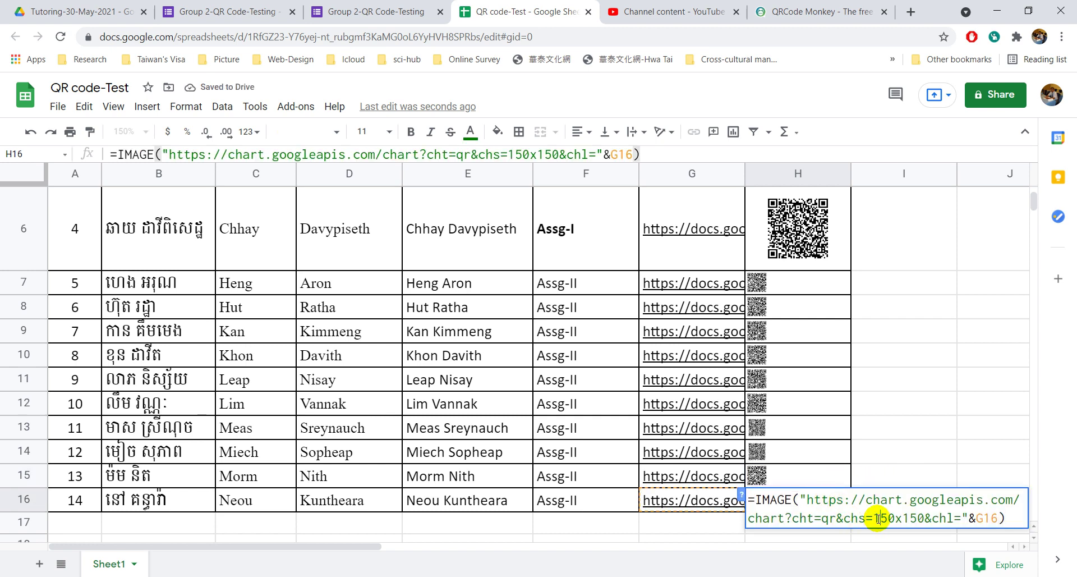
left_click(878, 518)
key("BackSpace")
type("2")
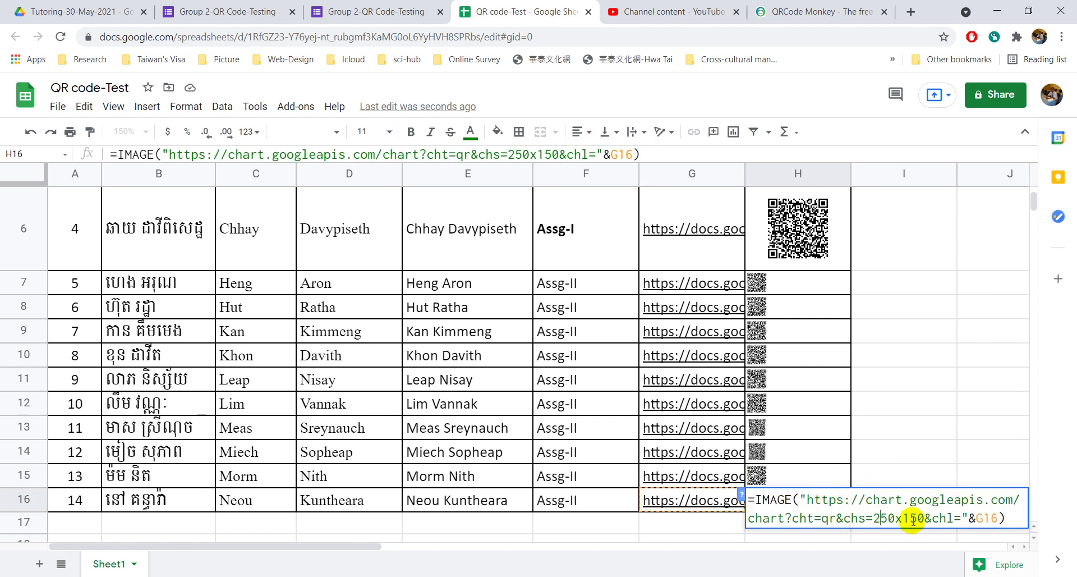
left_click(910, 517)
key("BackSpace")
type("2")
key("Return")
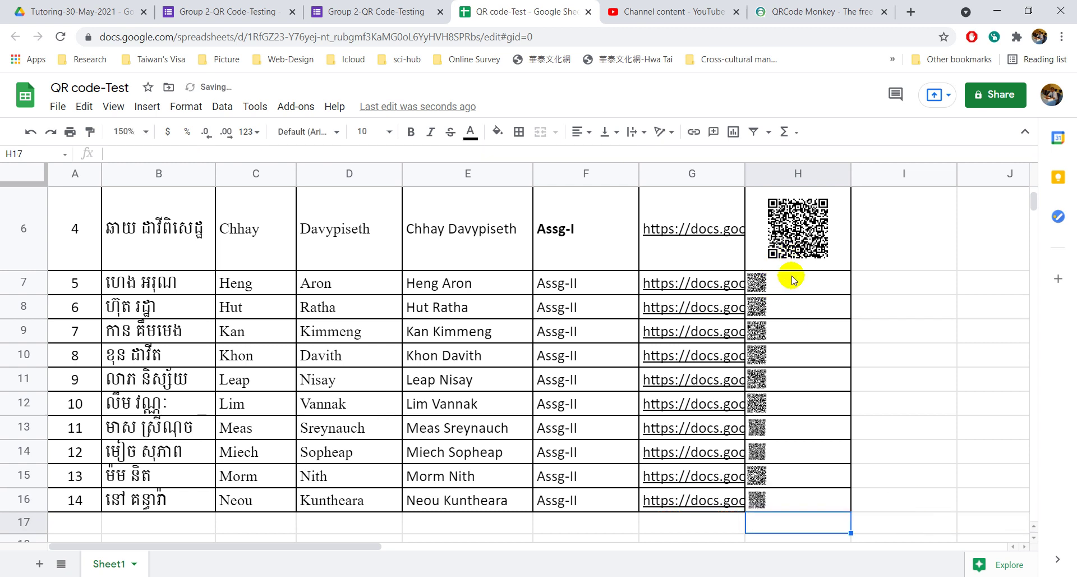
Set the height of rows 7 through 16 to 80 pixels.
left_click_drag(791, 281, 799, 425)
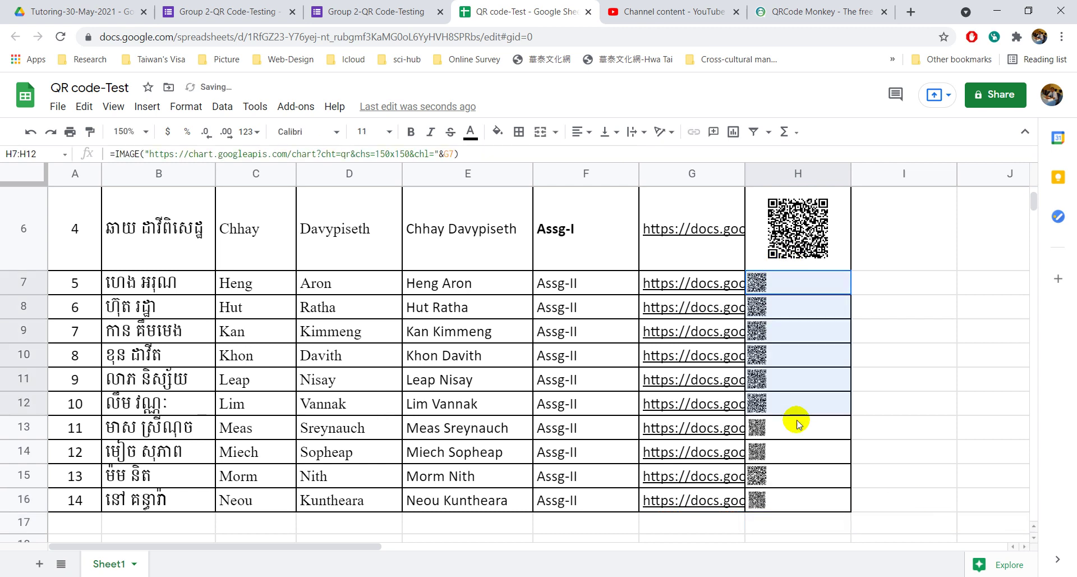
left_click(17, 284)
left_click_drag(22, 316, 24, 500)
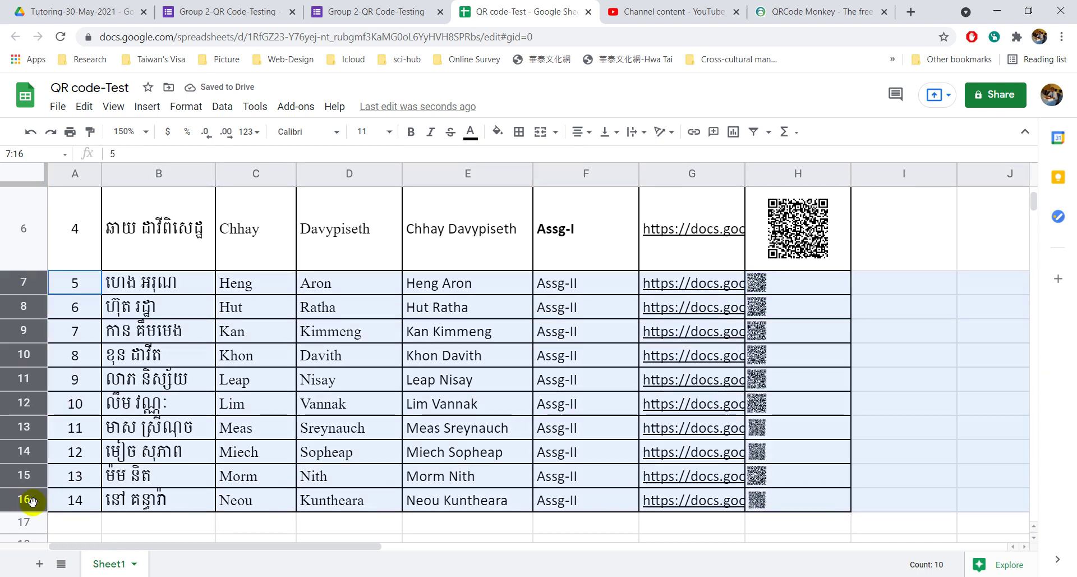
right_click(25, 444)
left_click(70, 342)
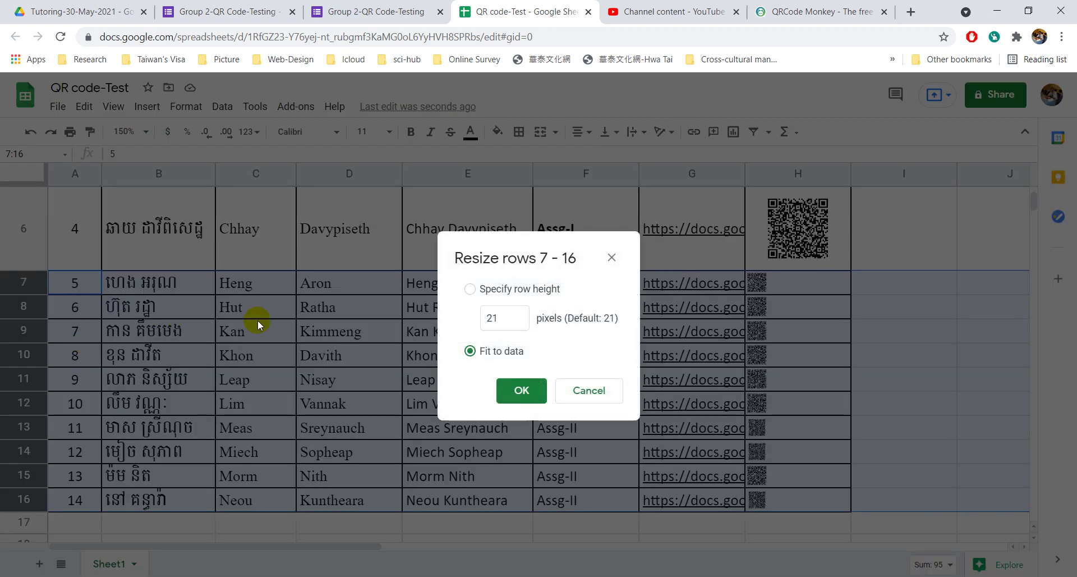
left_click(514, 314)
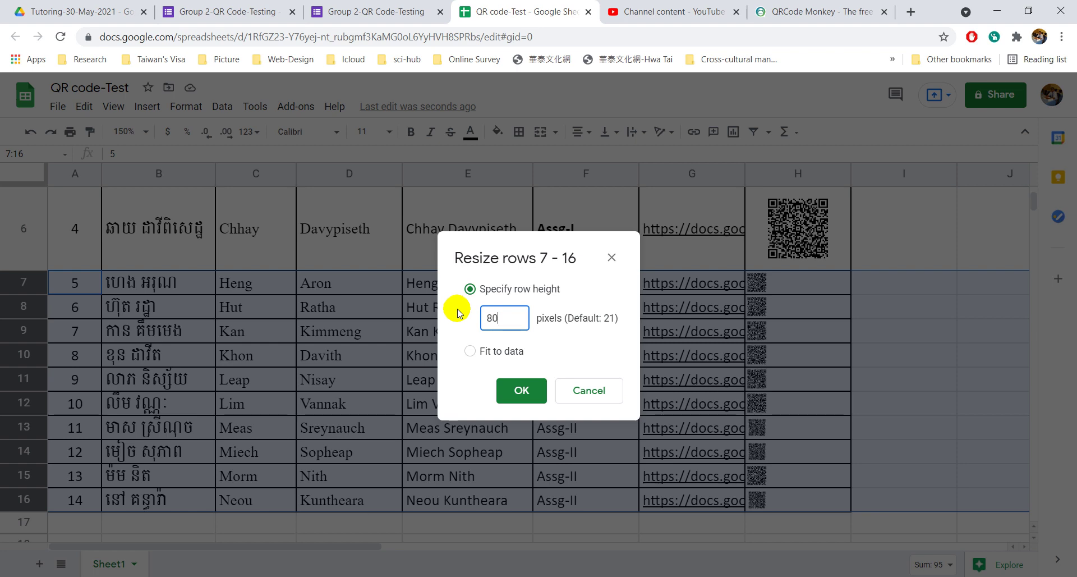
type("80")
key("Return")
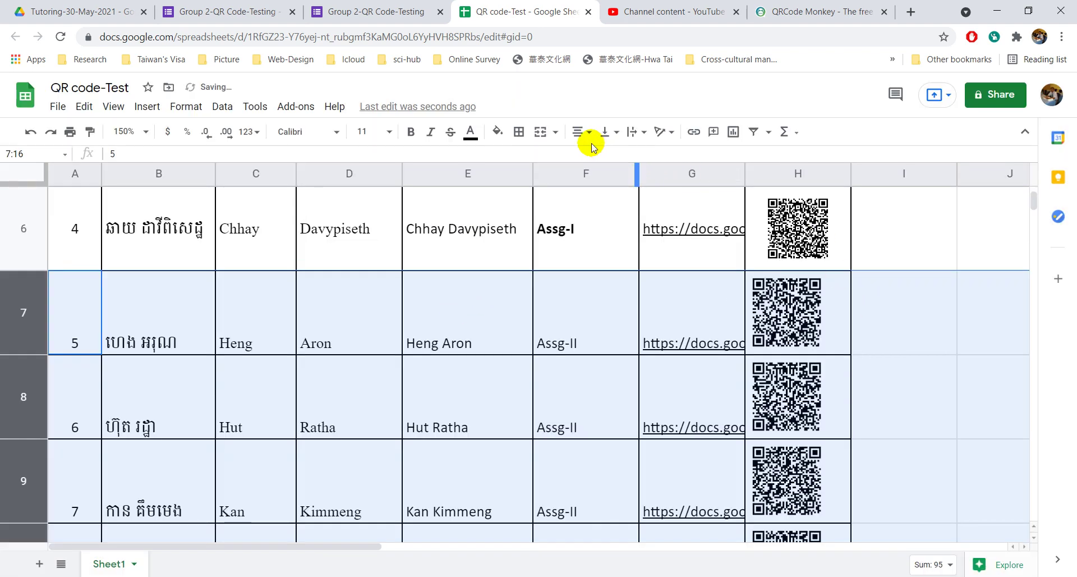
Align the contents of rows 7 through 16 vertically to the middle.
left_click(184, 107)
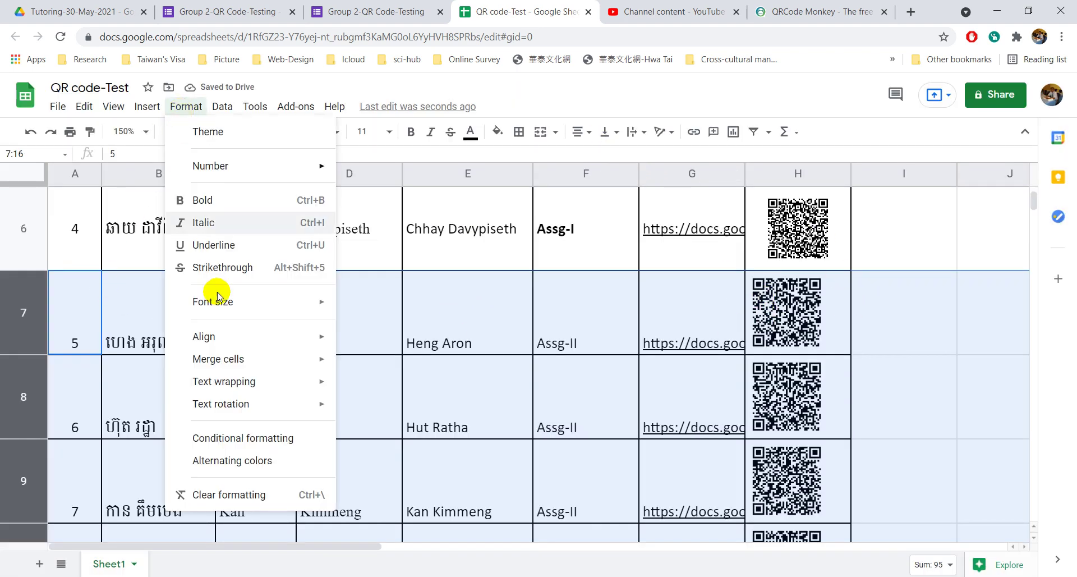
mouse_move(234, 337)
left_click(377, 440)
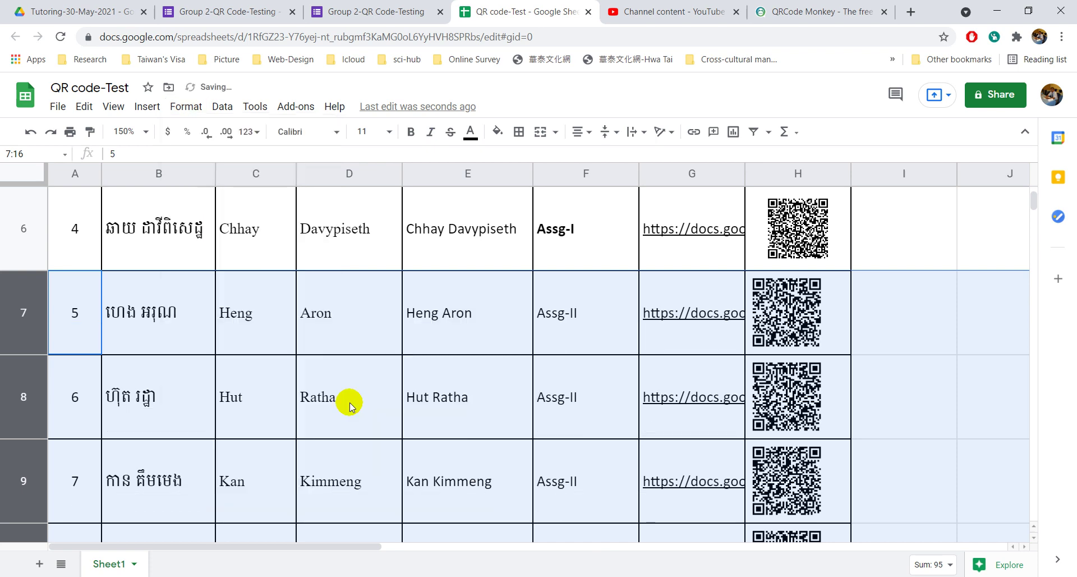
Center the contents of the QR Code column (H) horizontally.
left_click(840, 315)
left_click(796, 175)
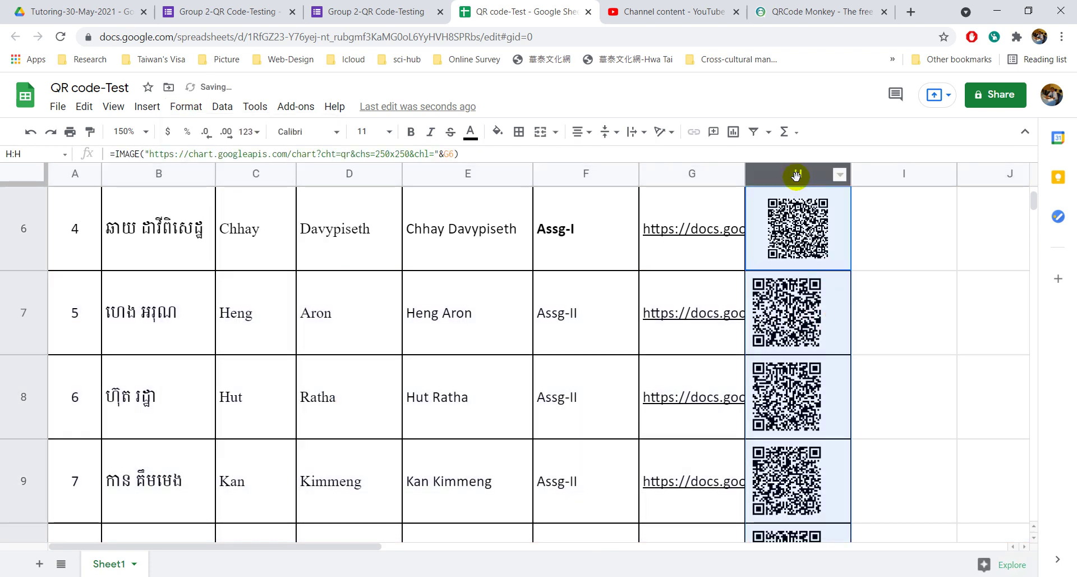
left_click(589, 135)
left_click(597, 155)
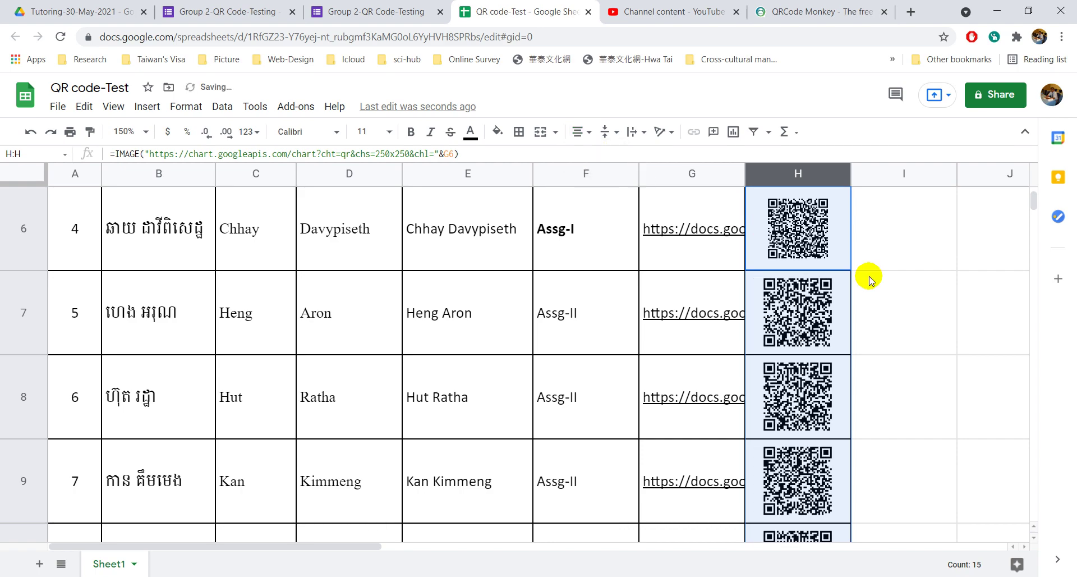
left_click(906, 375)
scroll(905, 379, "down", 6)
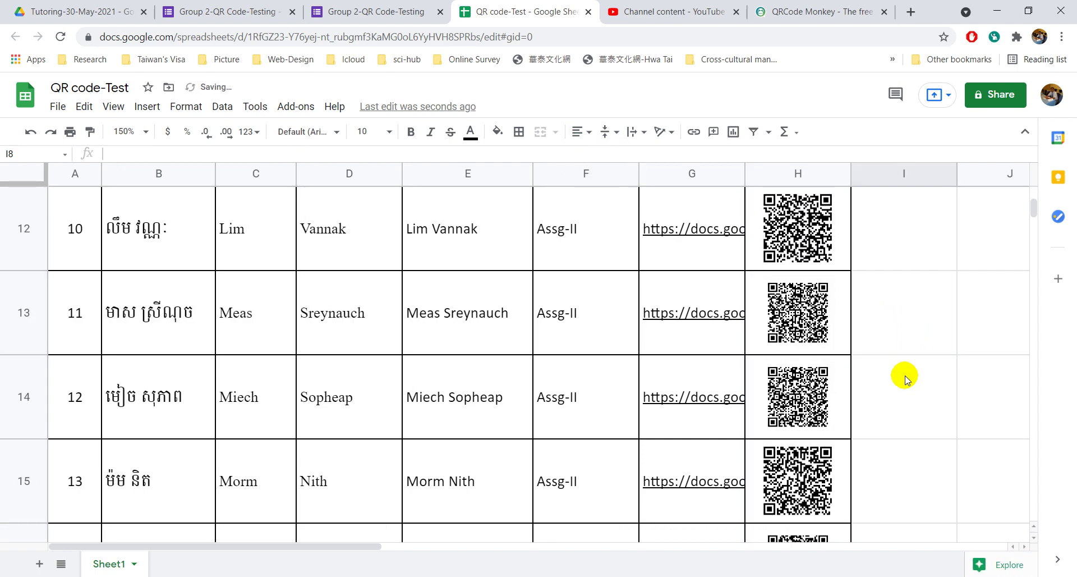
scroll(906, 379, "down", 3)
scroll(906, 379, "up", 12)
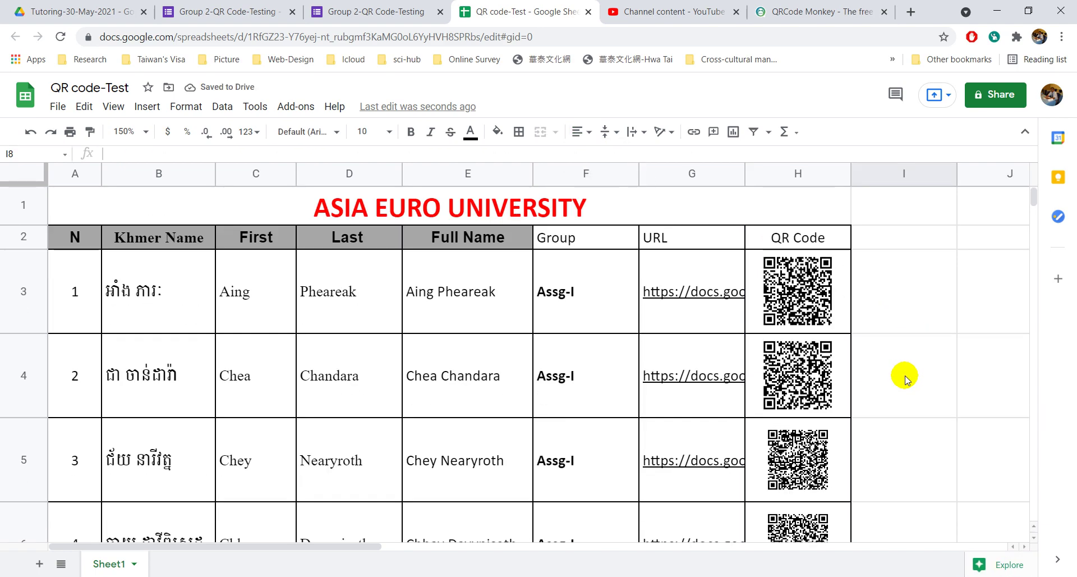
Hide the URL column (G) in the student list.
left_click(691, 176)
right_click(691, 176)
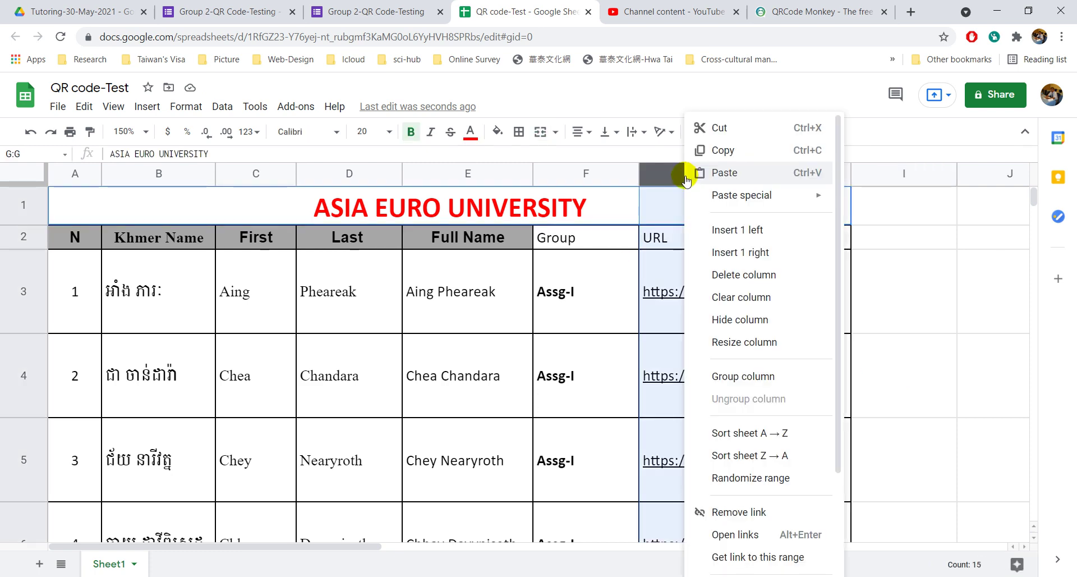
left_click(752, 320)
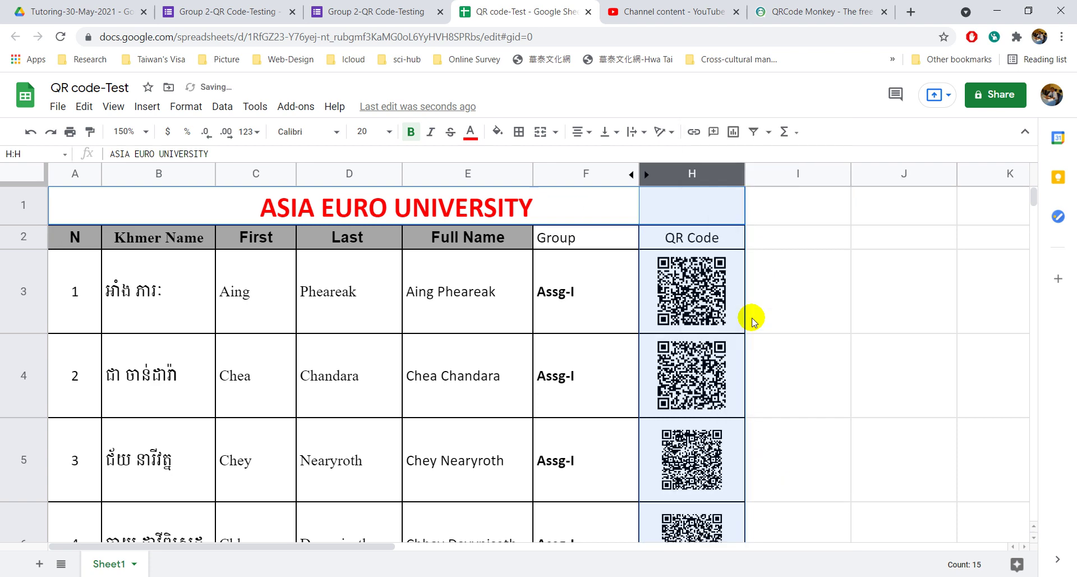
right_click(647, 174)
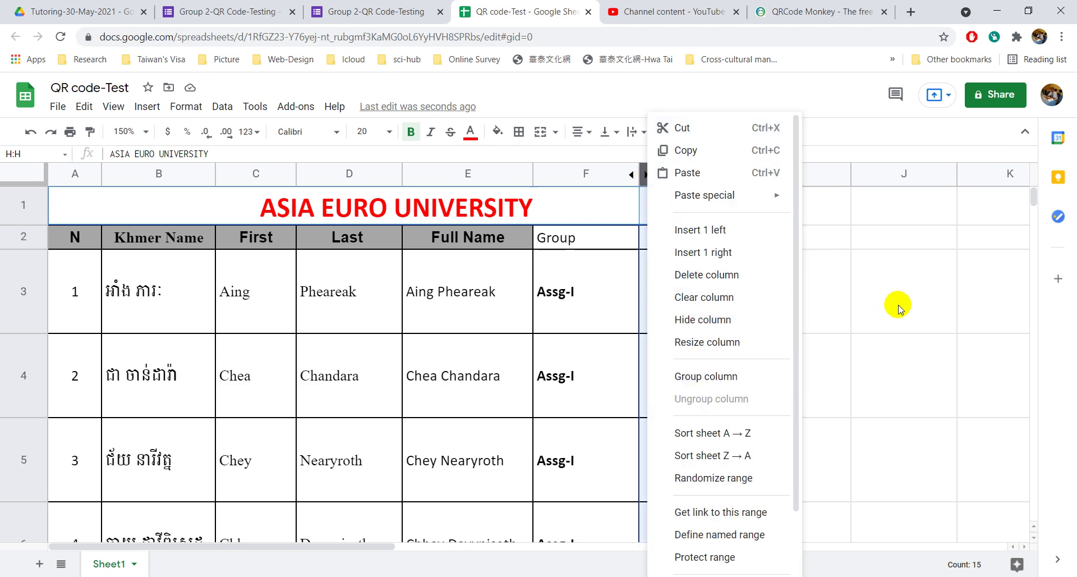
left_click(963, 296)
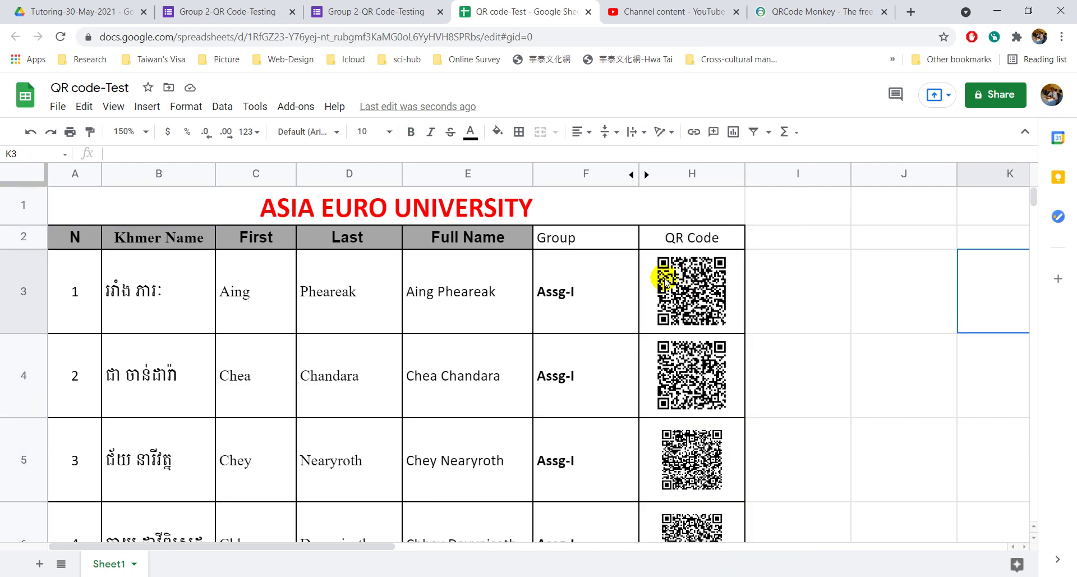
Hide the Group column (F) so the QR Code column follows Full Name.
left_click(568, 174)
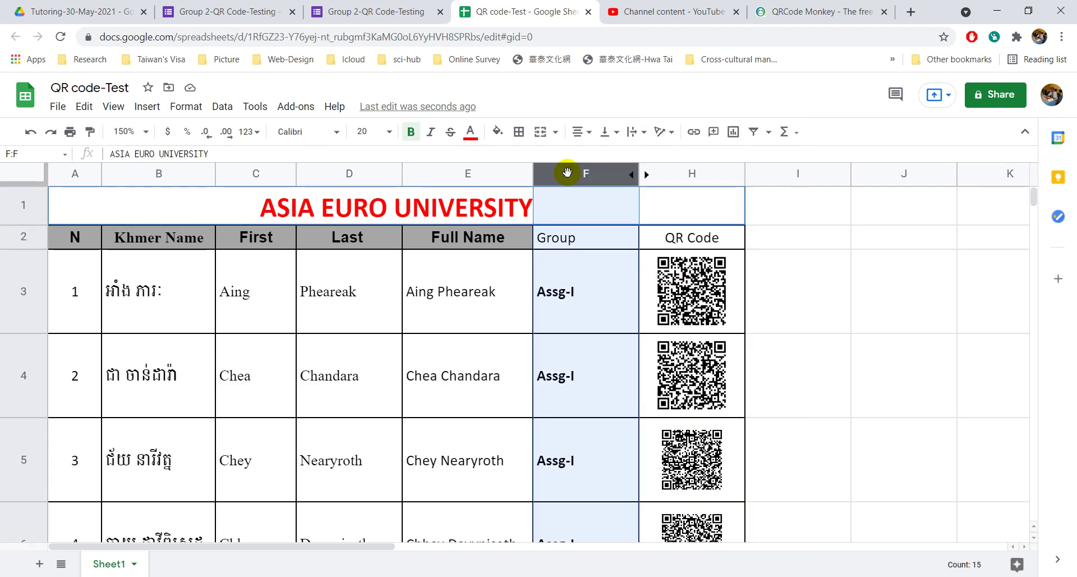
right_click(566, 172)
left_click(614, 319)
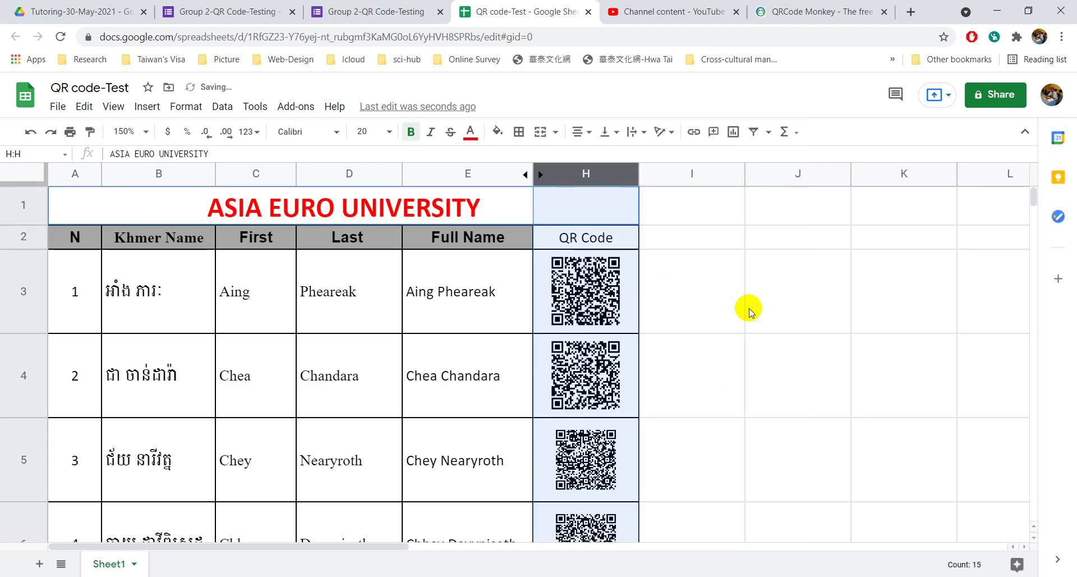
left_click(749, 308)
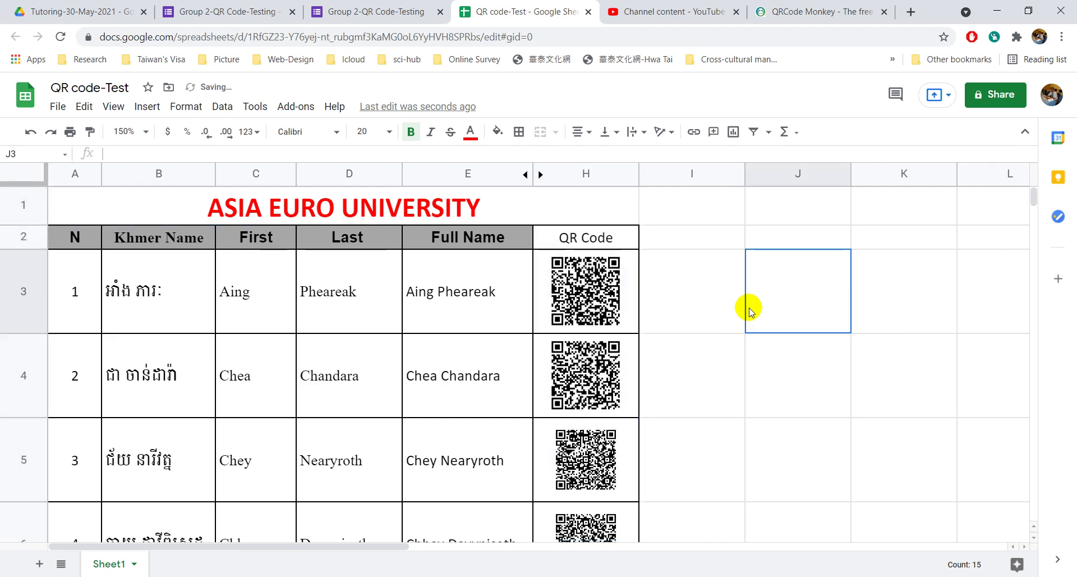
Download the spreadsheet as a Microsoft Excel (.xlsx) file and open QR code-Test.xlsx in Excel.
left_click(93, 216)
scroll(257, 348, "down", 10)
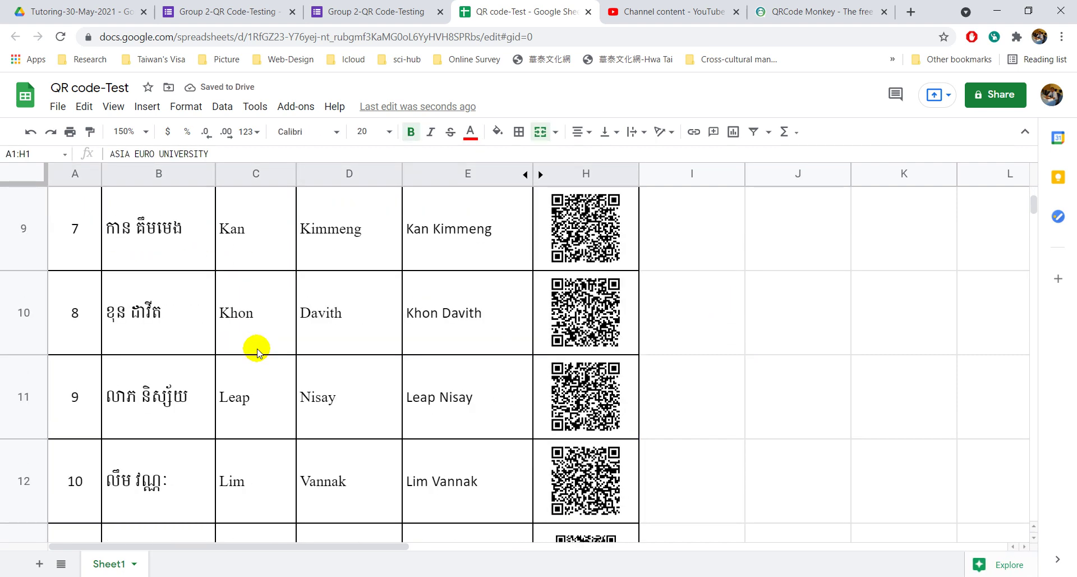
scroll(257, 352, "down", 3)
scroll(258, 351, "down", 5)
scroll(258, 351, "up", 15)
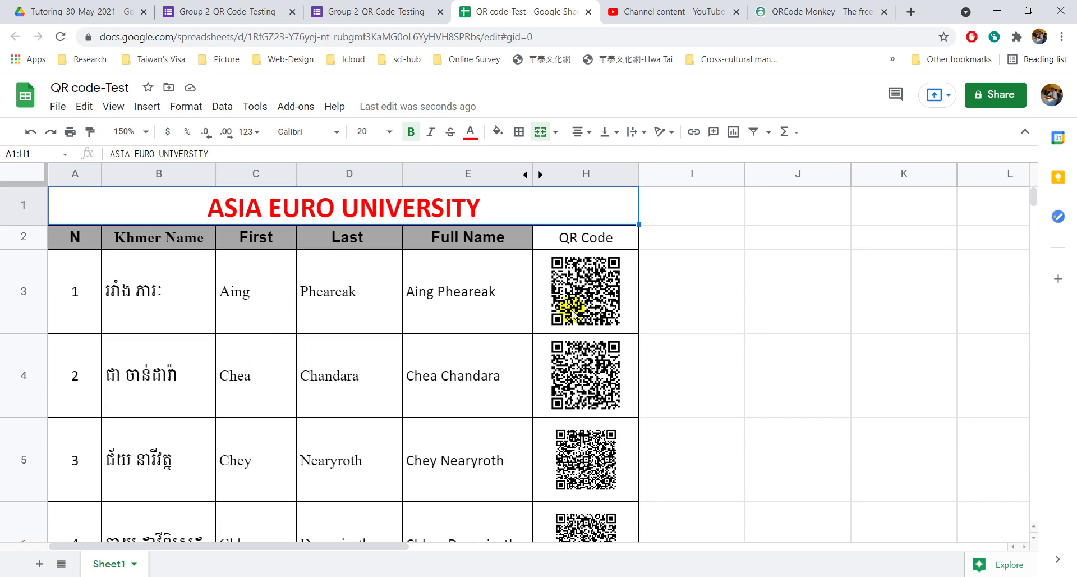
left_click(58, 106)
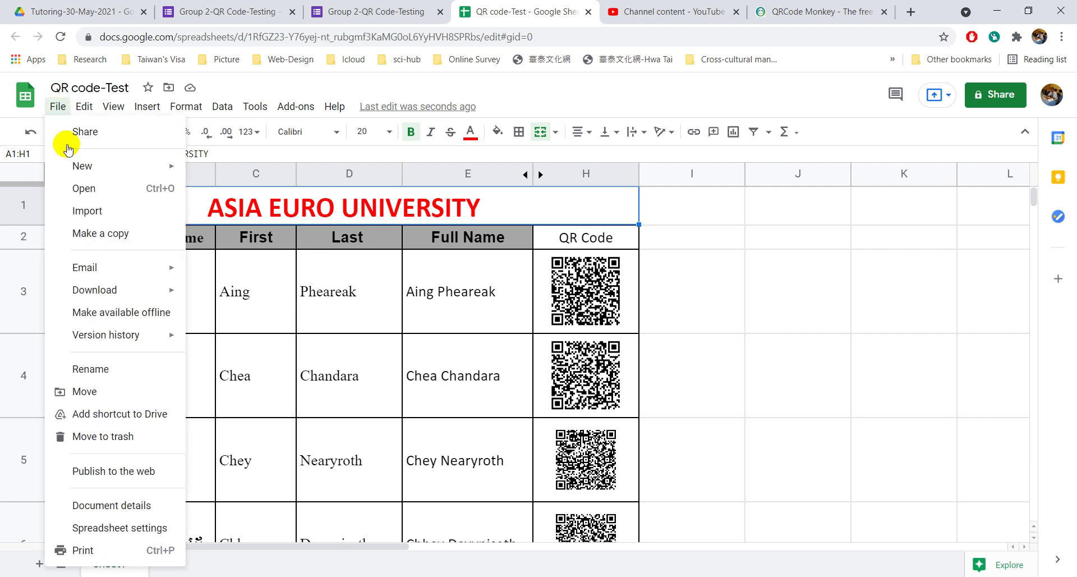
mouse_move(109, 287)
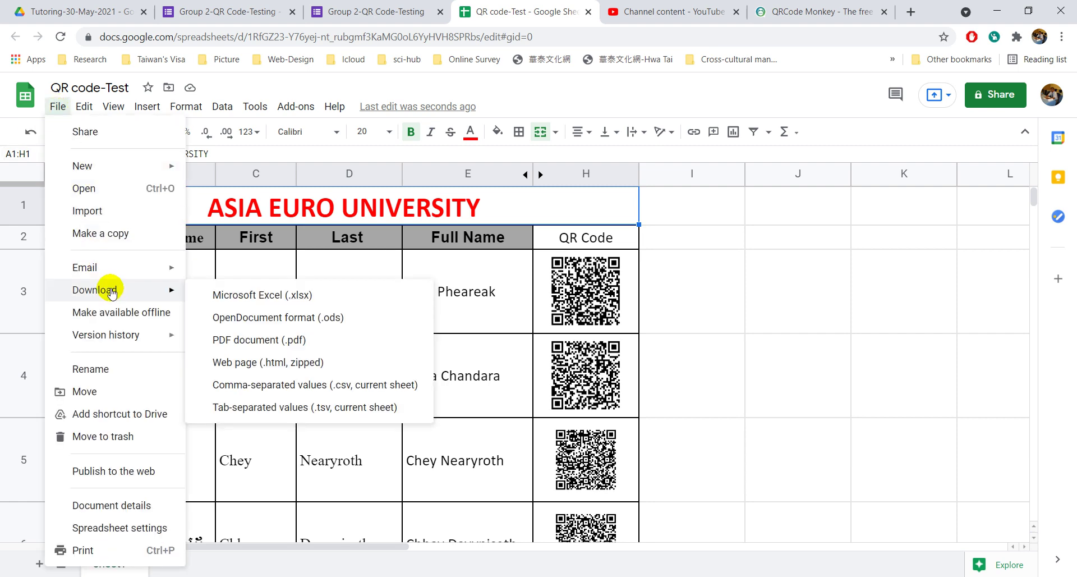
left_click(262, 300)
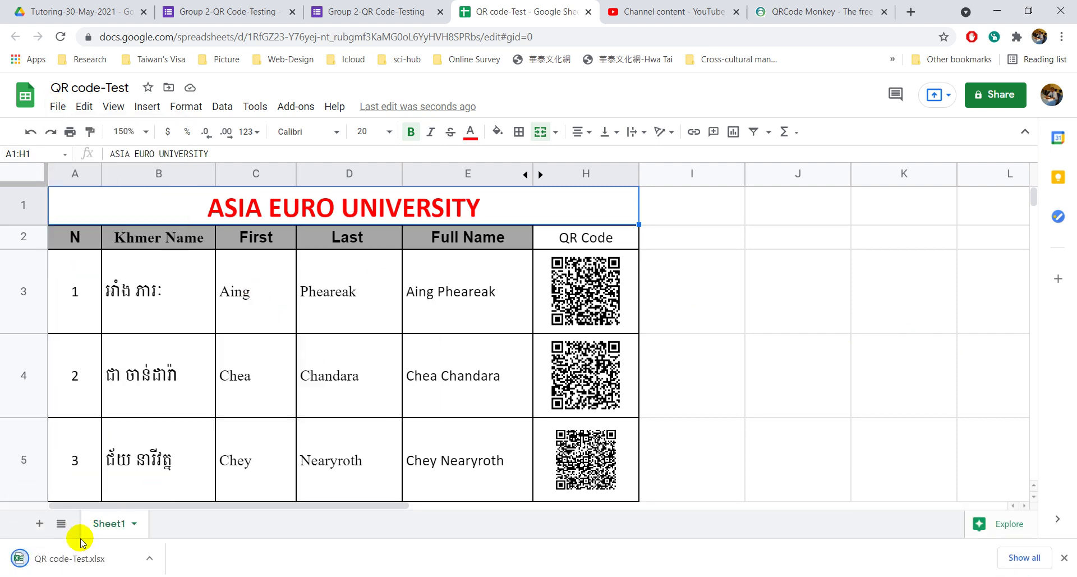
left_click(103, 557)
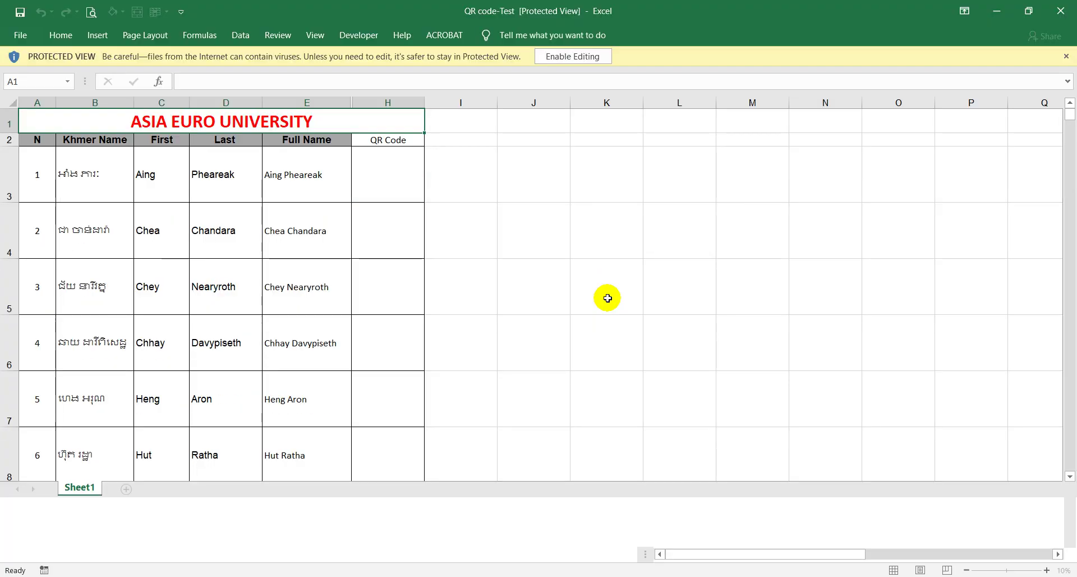
Enable editing in the downloaded workbook to check its QR Code column, and close Excel.
left_click(596, 58)
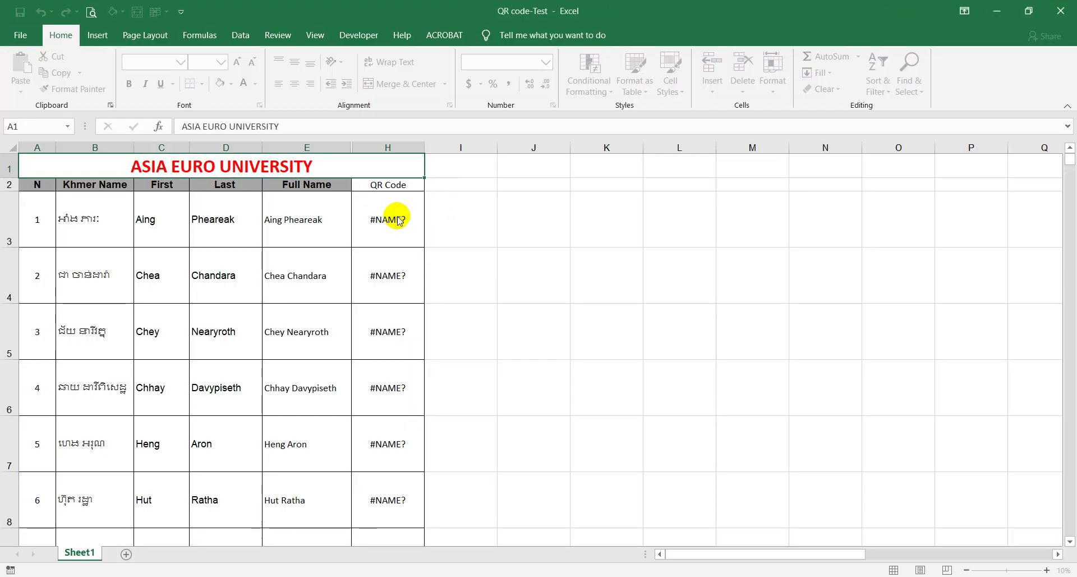
left_click(1058, 9)
left_click(542, 312)
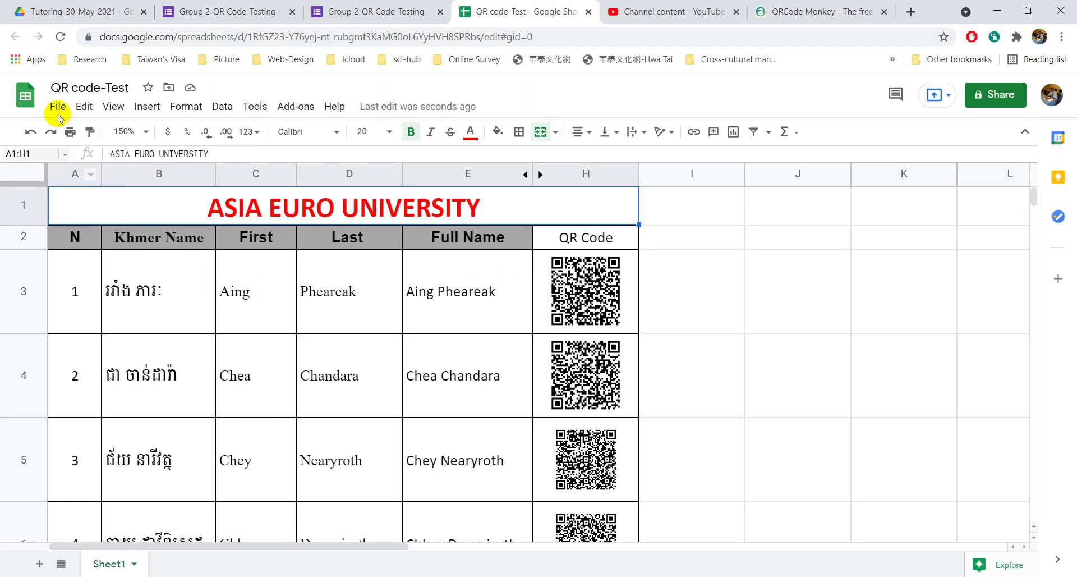
Export the current sheet from Google Sheets as a Letter landscape PDF fit to width, and open the downloaded file.
left_click(57, 109)
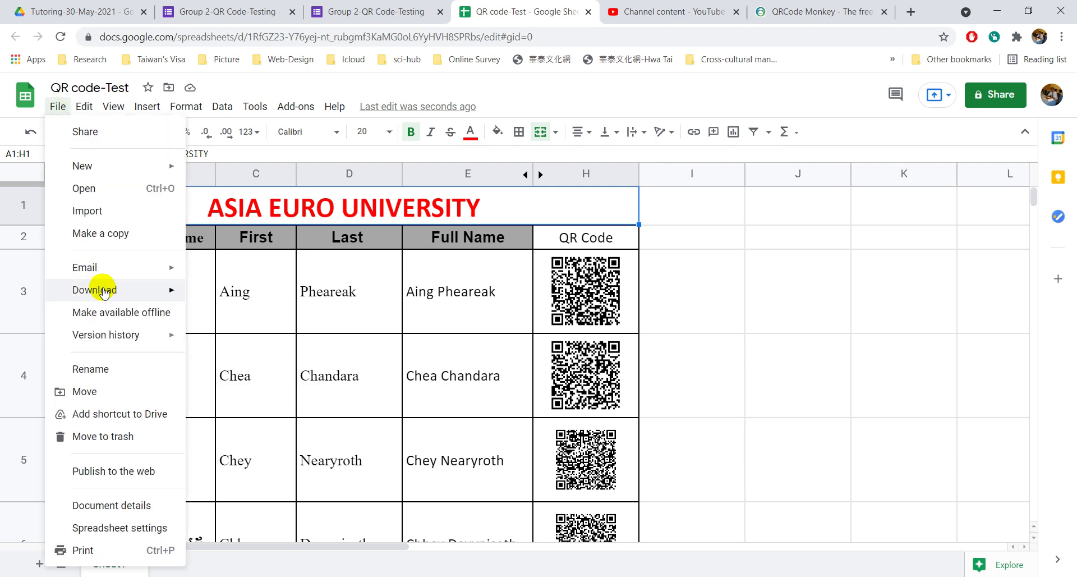
mouse_move(102, 291)
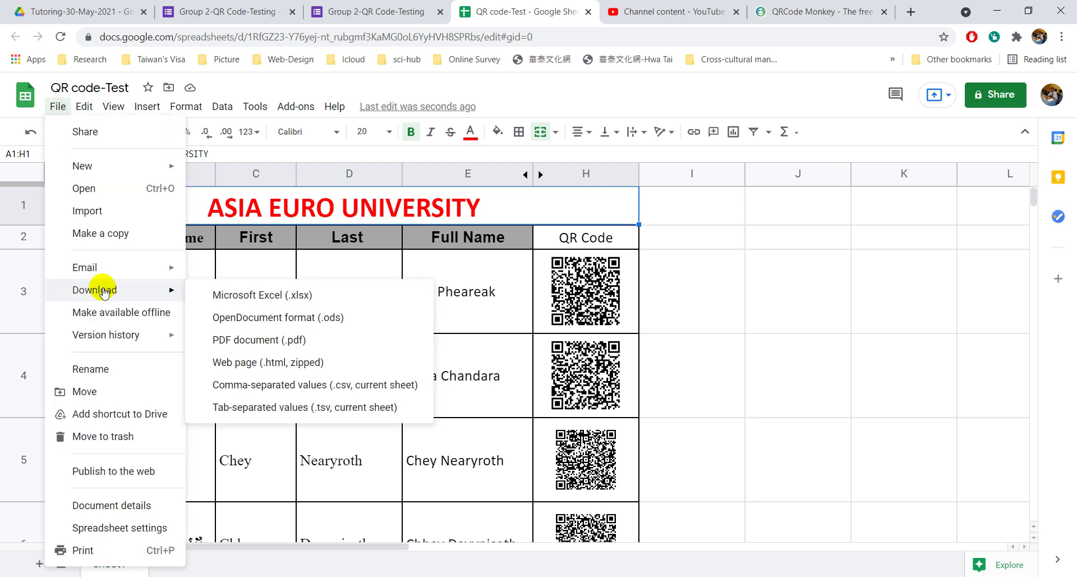
left_click(216, 340)
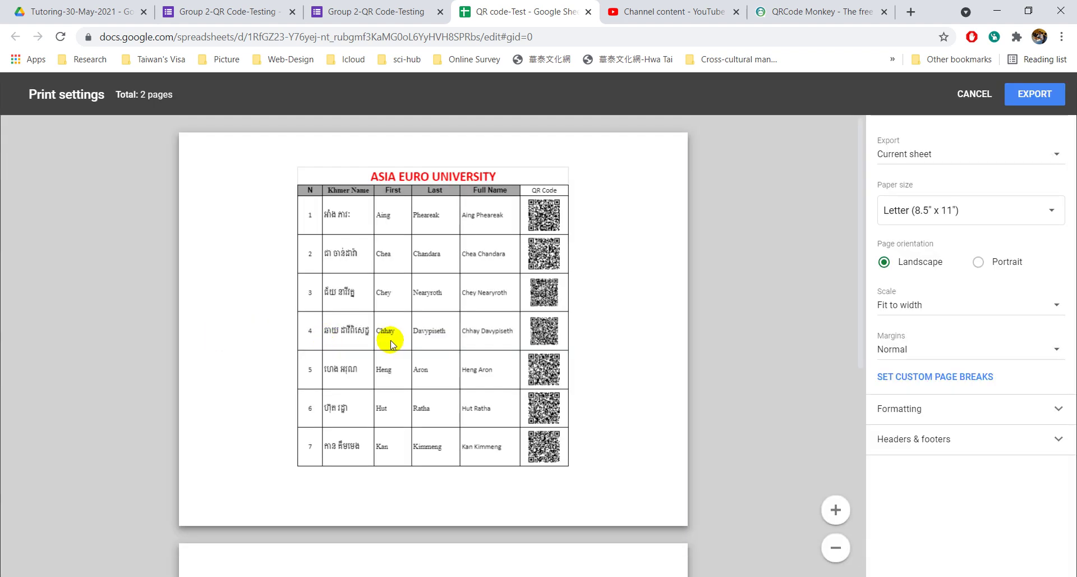
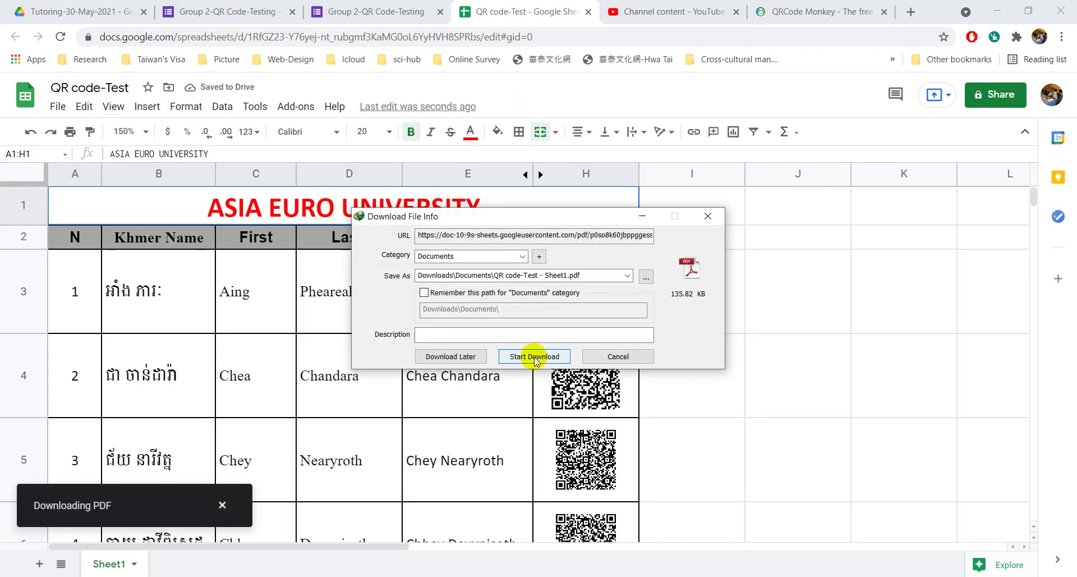
left_click(531, 355)
left_click(426, 339)
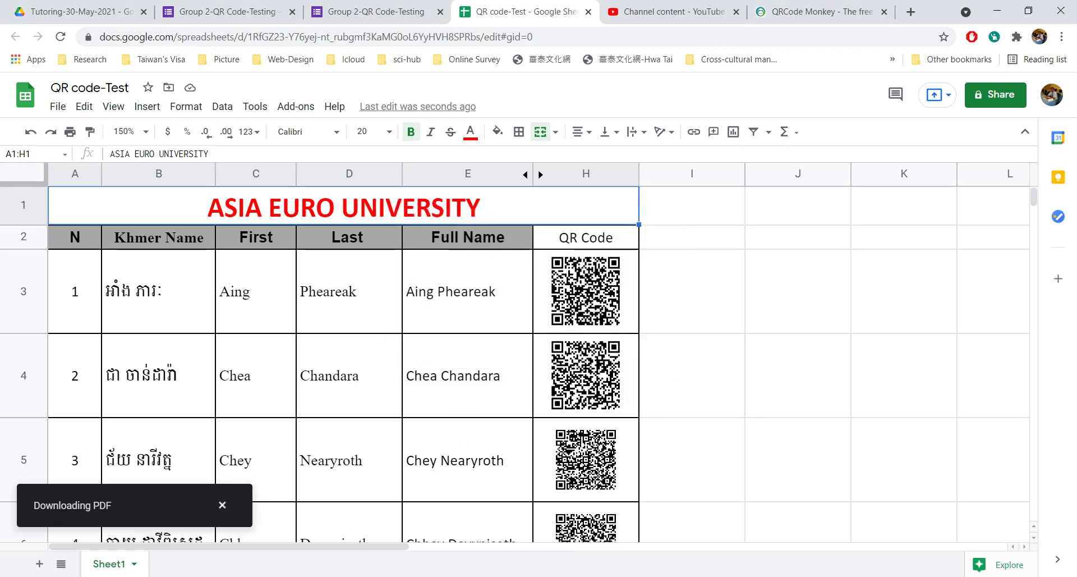
Examine the student rows and the sharpness of their QR codes up close in the exported PDF.
scroll(497, 316, "up", 3, "ctrl")
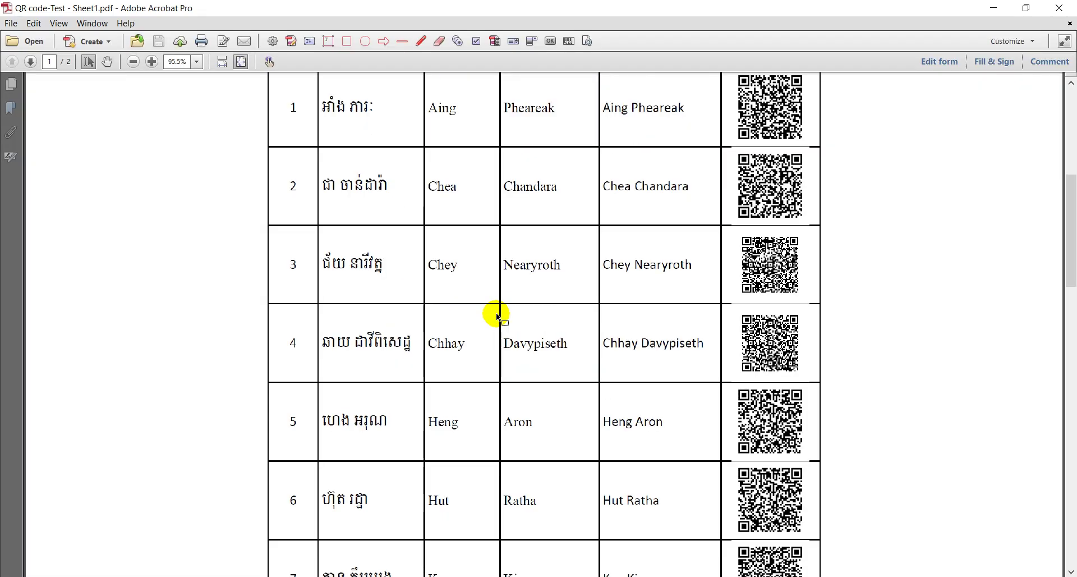
scroll(796, 344, "up", 1)
scroll(796, 343, "up", 2)
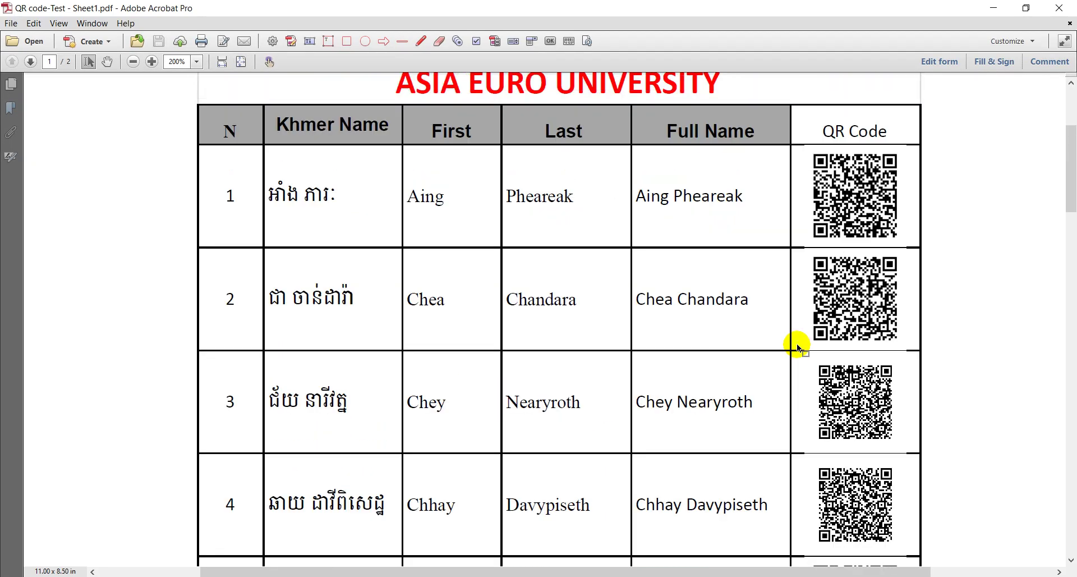
scroll(797, 343, "up", 5, "ctrl")
scroll(797, 343, "down", 1, "ctrl")
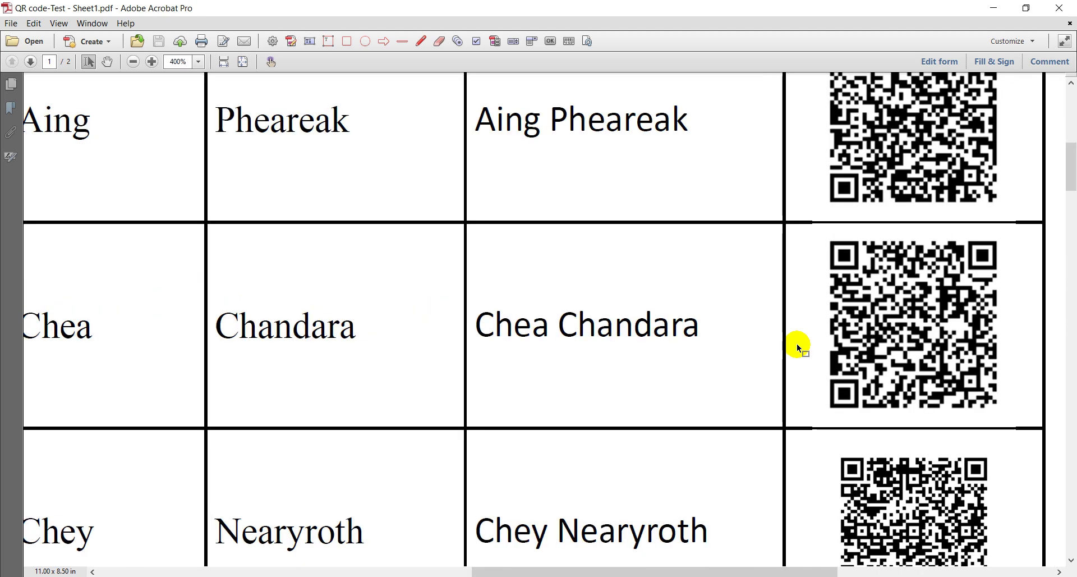
scroll(800, 348, "down", 1, "ctrl")
scroll(797, 343, "up", 1)
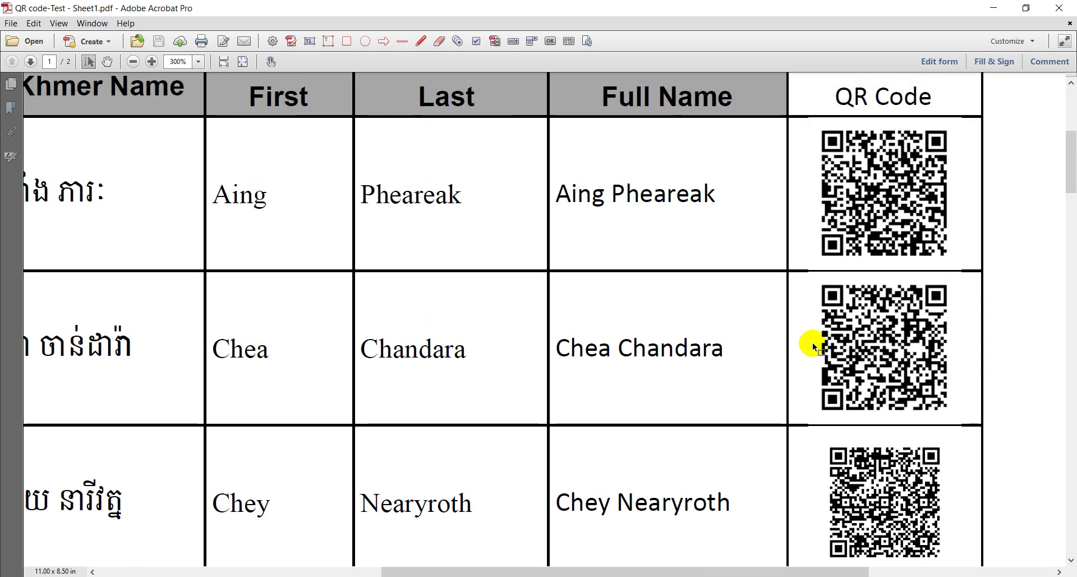
Compare the QR codes of the numbered student rows across both pages of the exported PDF.
scroll(814, 346, "up", 1, "ctrl")
left_click_drag(581, 570, 777, 561)
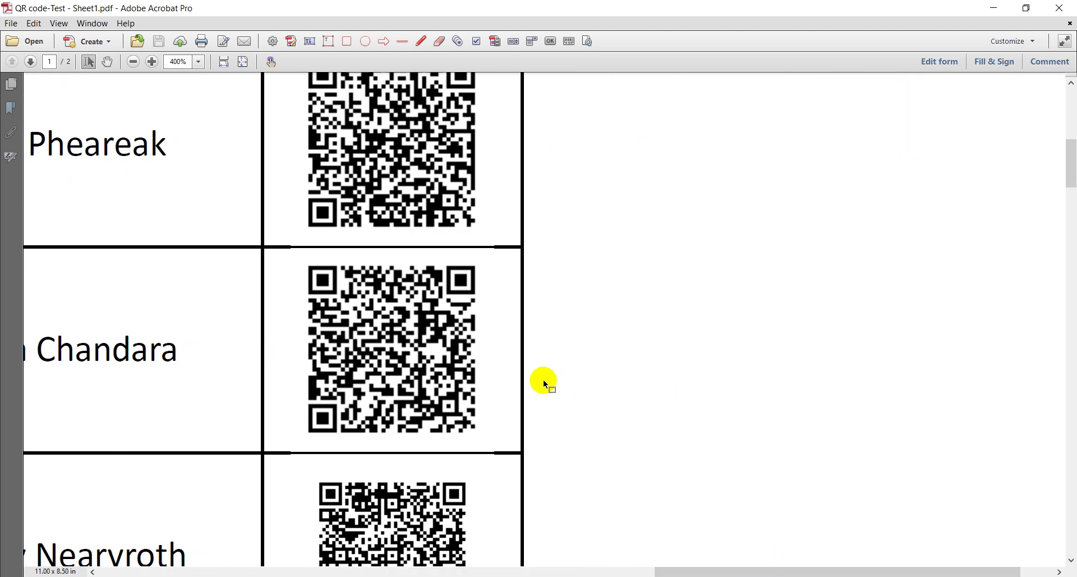
scroll(527, 380, "up", 2)
left_click_drag(697, 568, 428, 562)
scroll(661, 305, "down", 1, "ctrl")
scroll(663, 308, "up", 1)
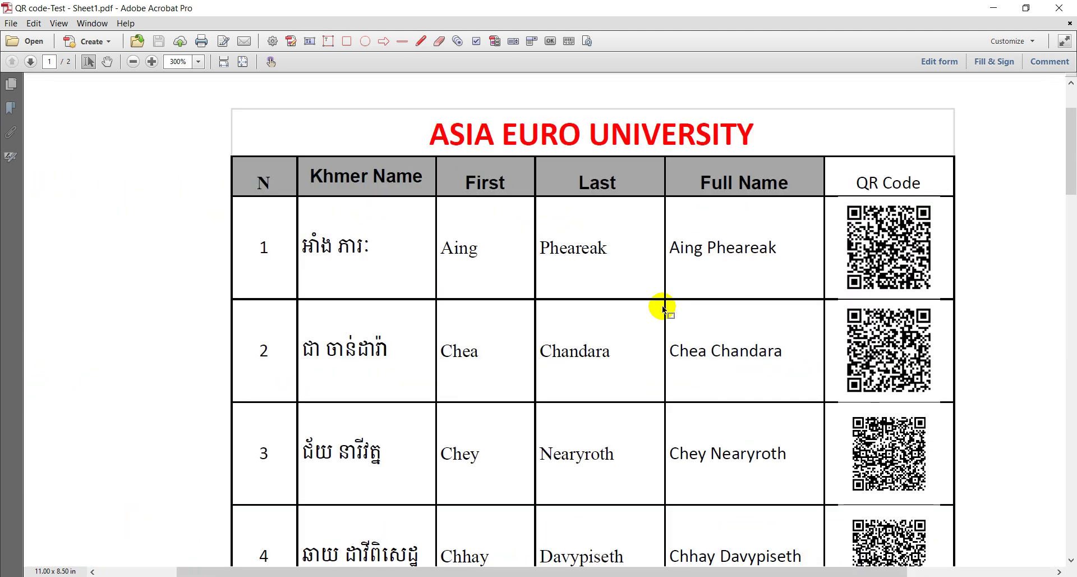
scroll(873, 282, "down", 1)
scroll(874, 285, "down", 1, "ctrl")
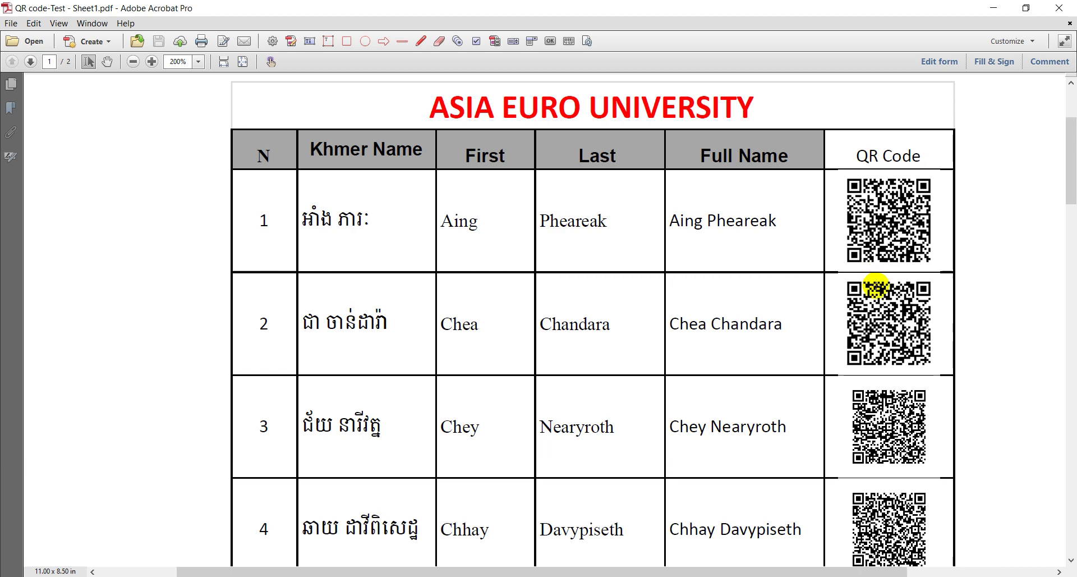
scroll(740, 264, "down", 1)
scroll(726, 399, "down", 1)
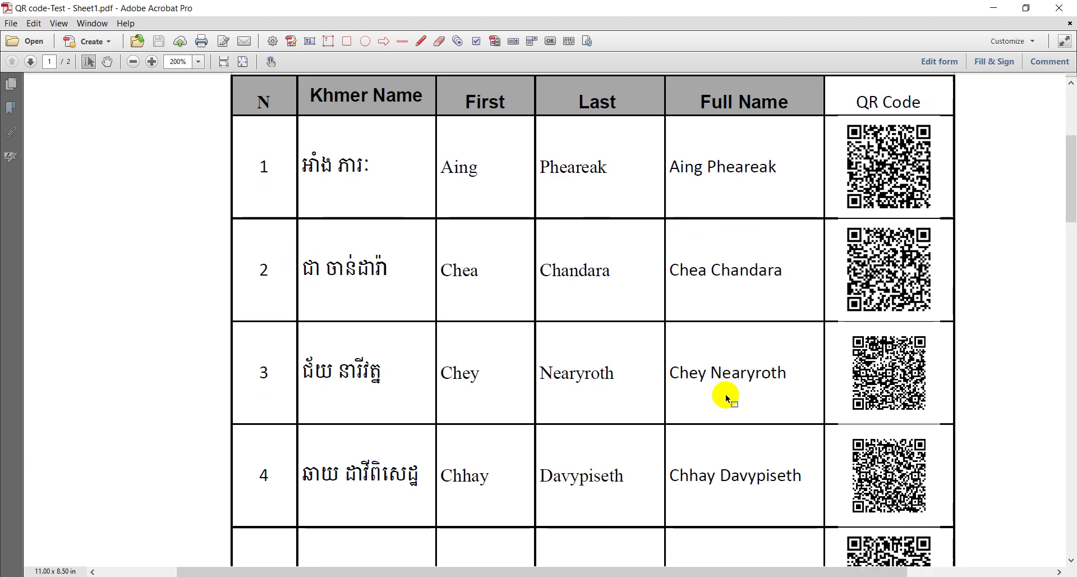
scroll(854, 409, "down", 8)
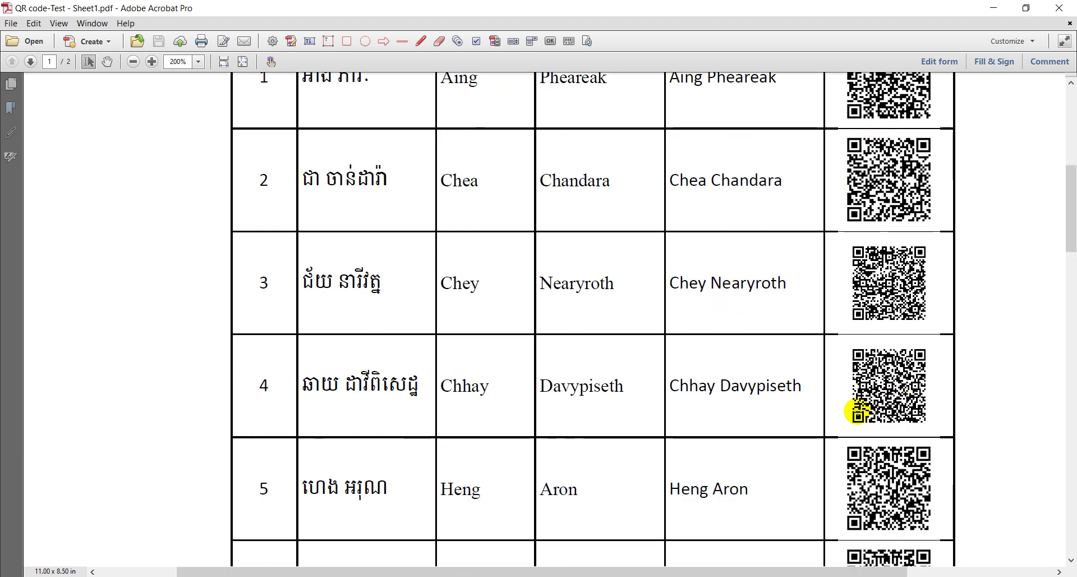
scroll(857, 390, "down", 8)
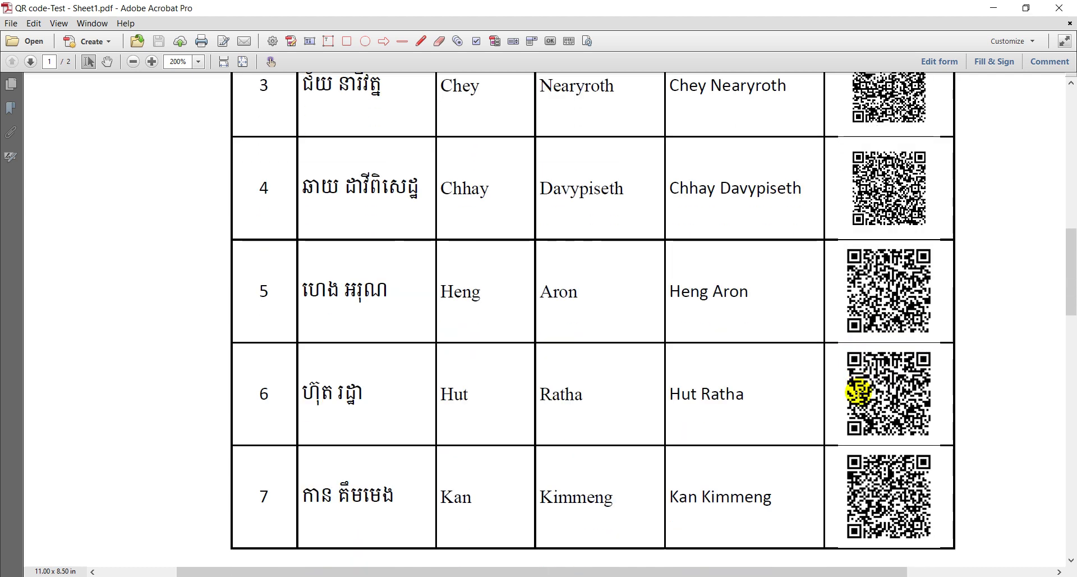
scroll(858, 391, "up", 4)
scroll(859, 392, "up", 9)
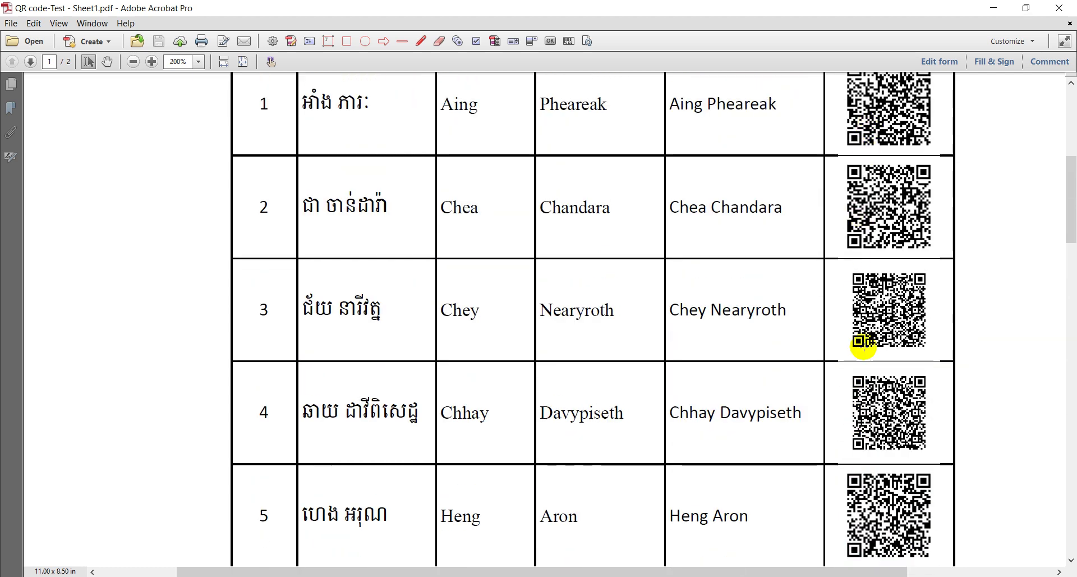
scroll(869, 389, "down", 8)
scroll(868, 388, "down", 20)
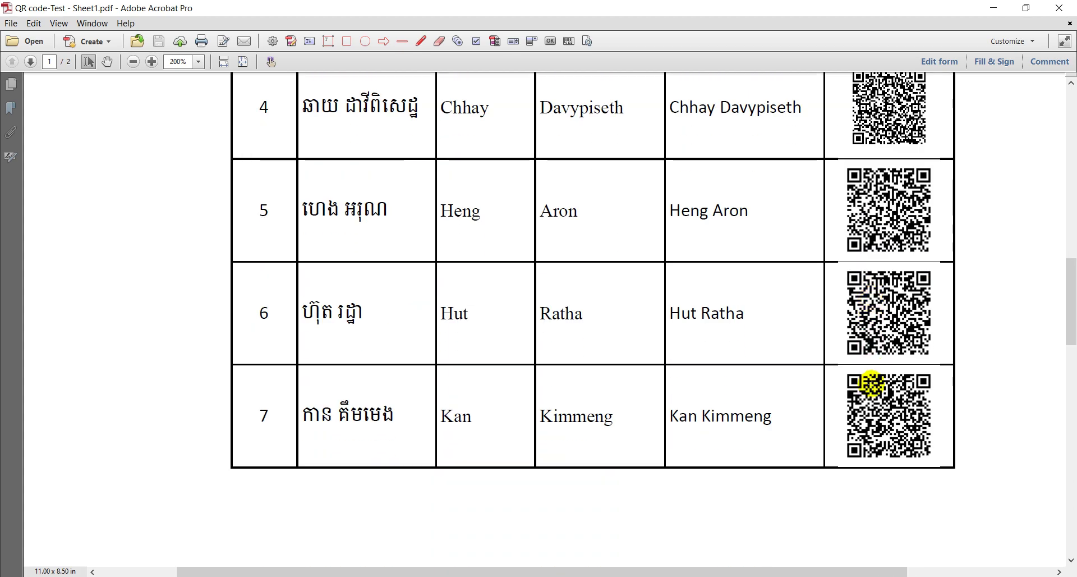
scroll(870, 380, "up", 20)
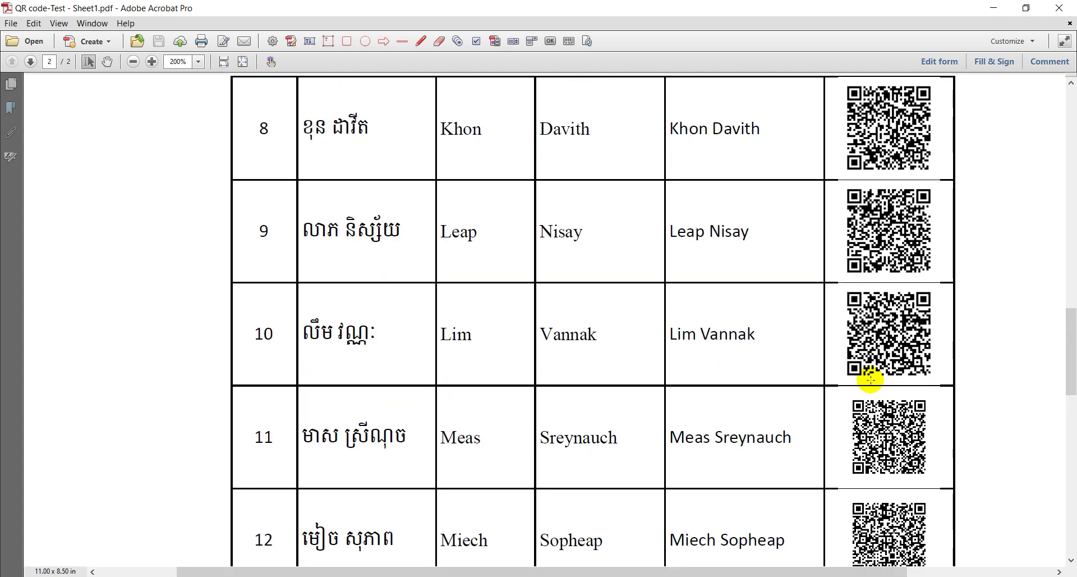
scroll(868, 380, "up", 12)
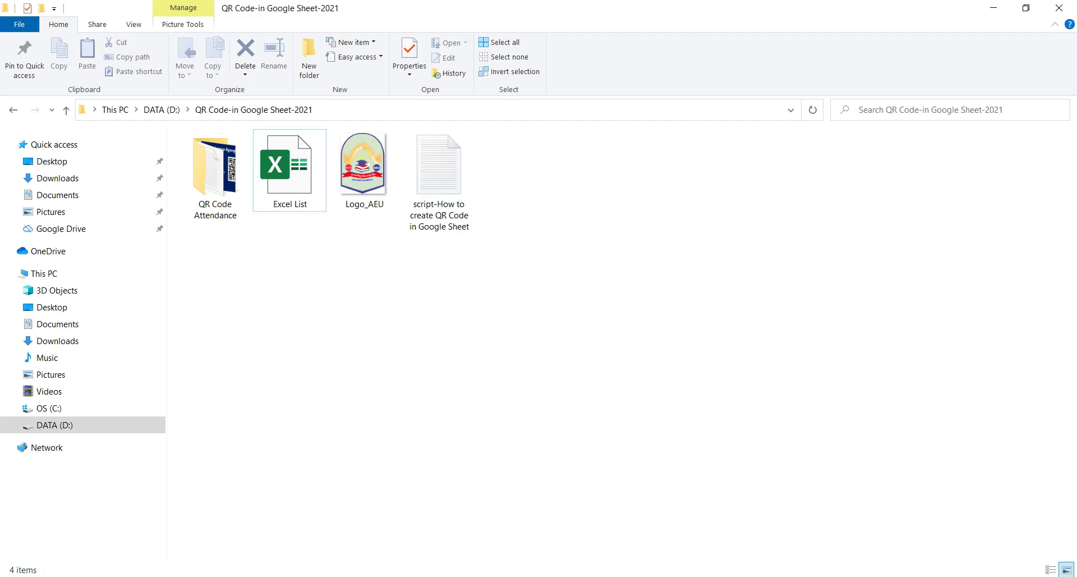
Open the Excel List workbook to check its student list, close it, and return to Chrome.
double_click(305, 186)
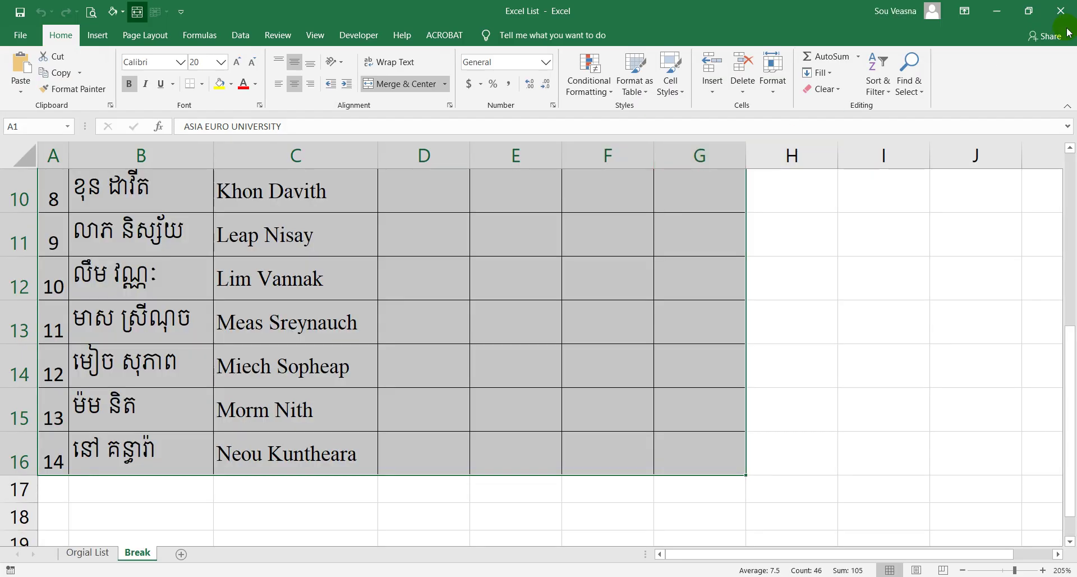
left_click(1068, 15)
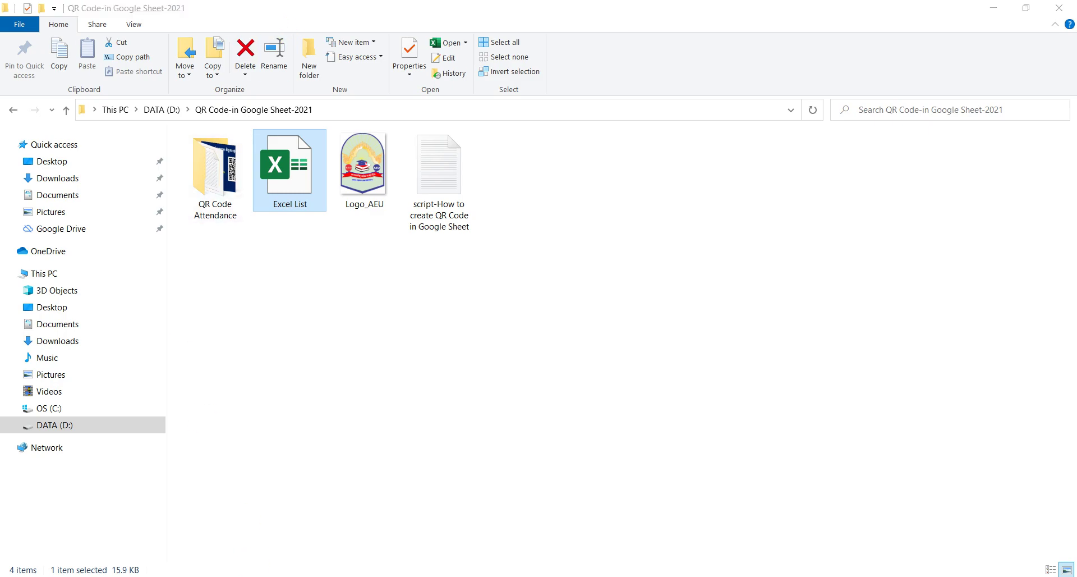
key("alt+Tab")
Link the Group 2-QR Code-Testing form's responses to a new spreadsheet.
left_click(244, 9)
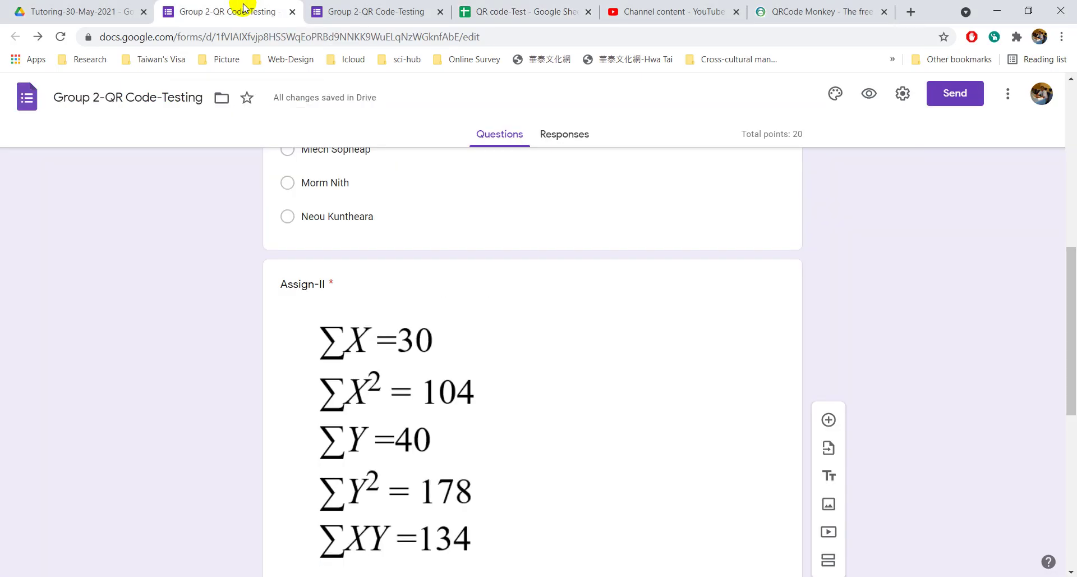
left_click(574, 137)
left_click(744, 174)
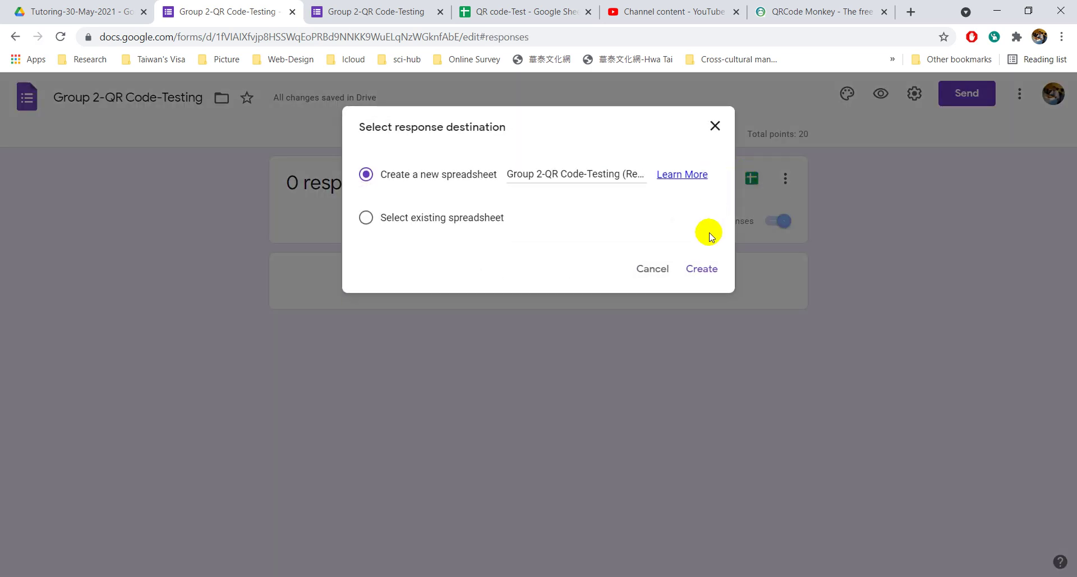
left_click(700, 269)
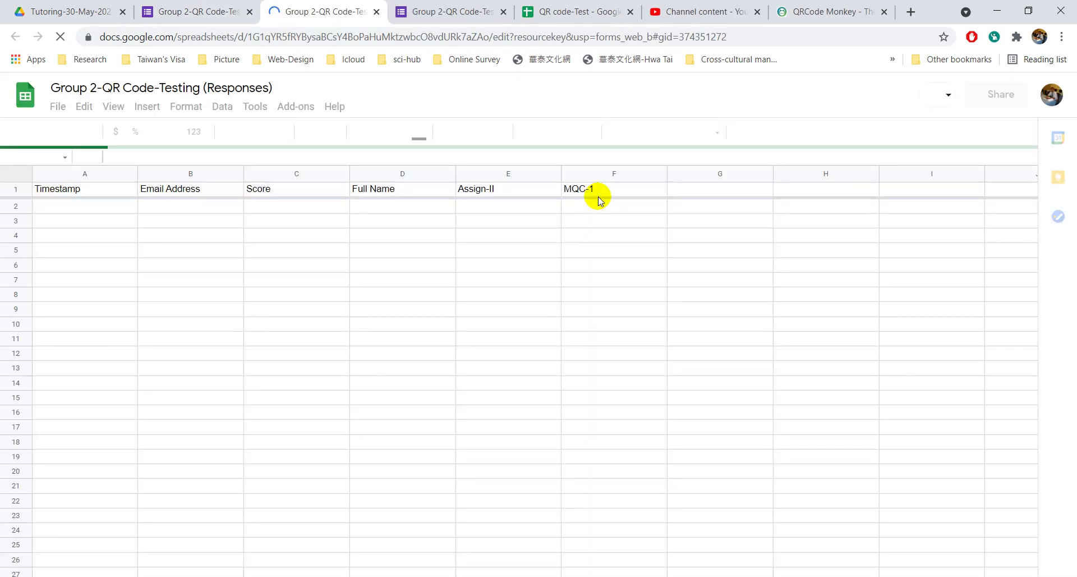
Close the responses spreadsheet and both Group 2-QR Code-Testing form tabs, returning to the QR code-Test spreadsheet.
left_click(377, 12)
left_click(377, 12)
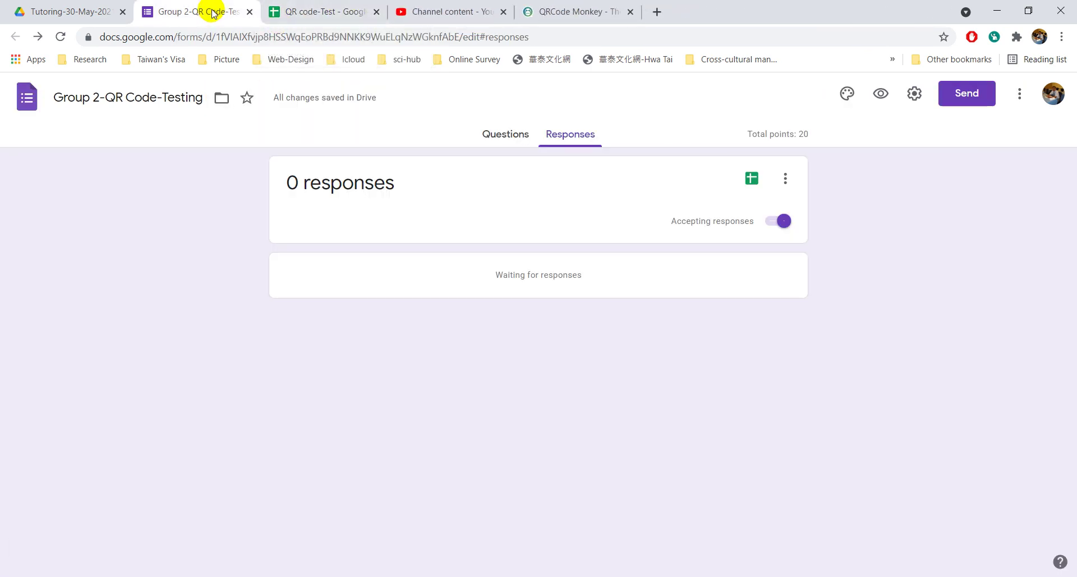
left_click(249, 12)
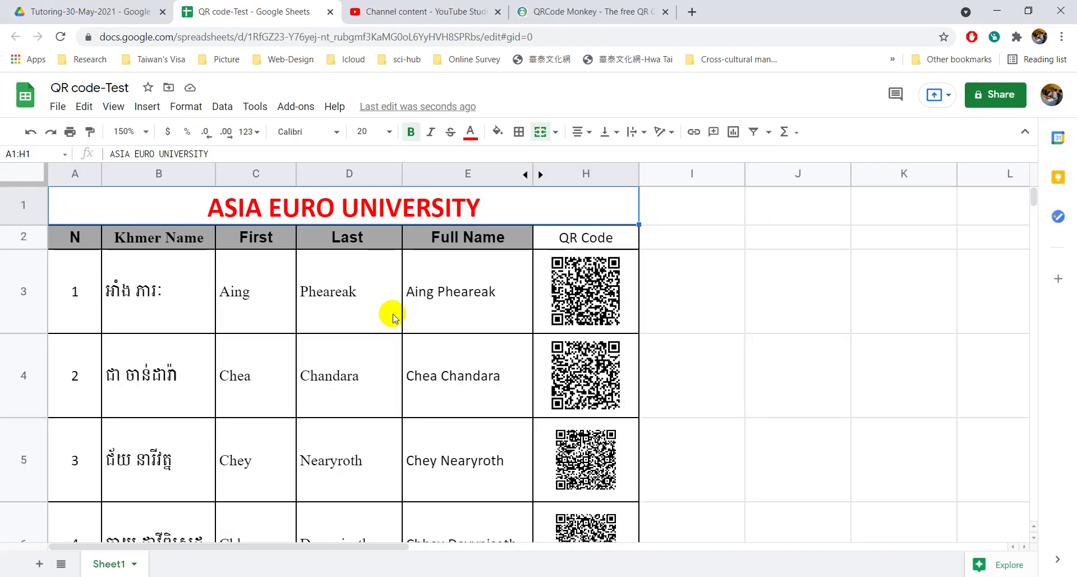
Rename Sheet1 as QUIZ.
left_click(680, 247)
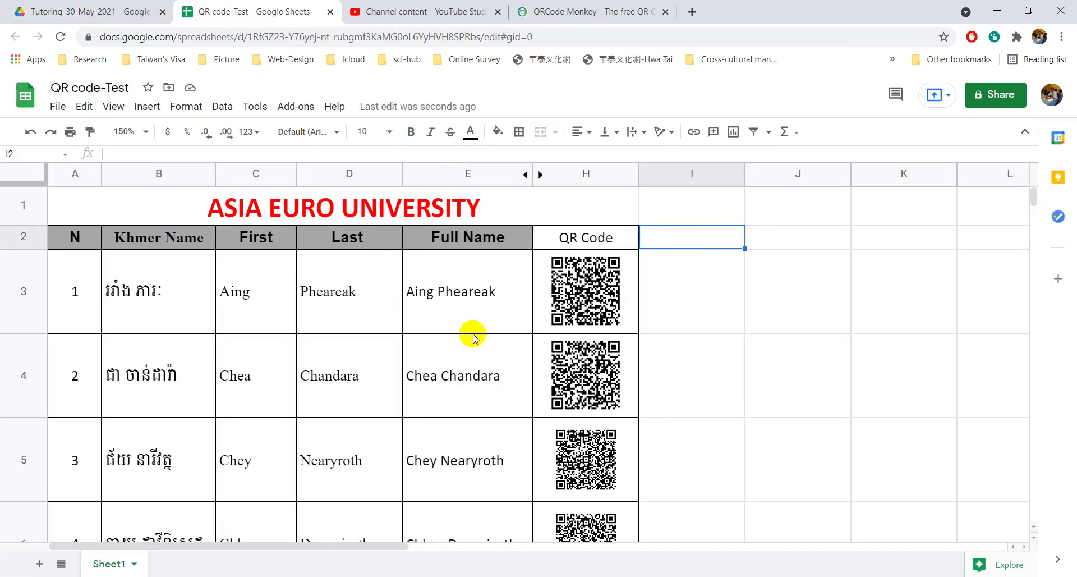
double_click(114, 564)
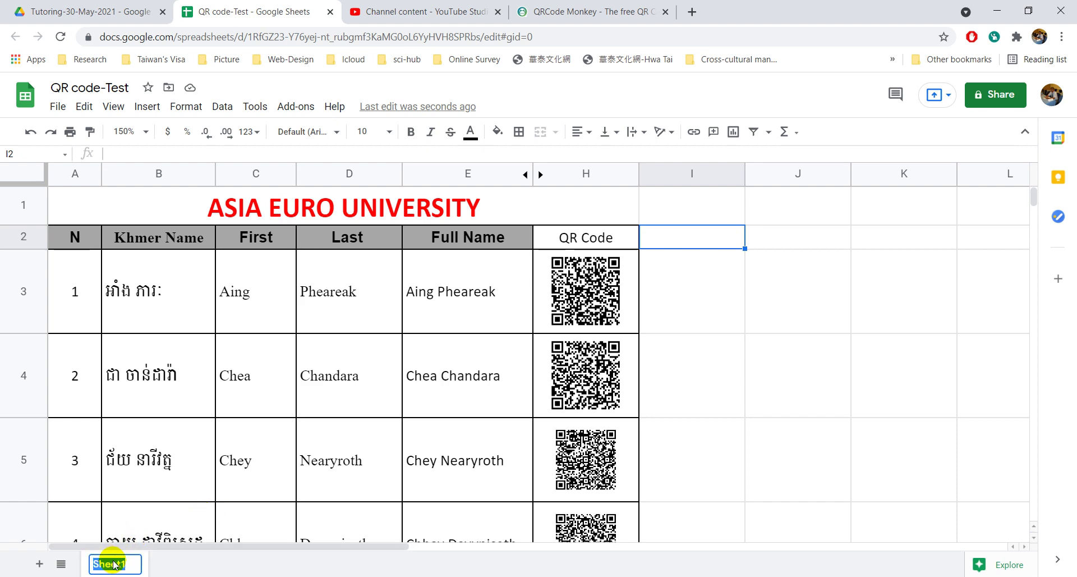
type("QUIZ")
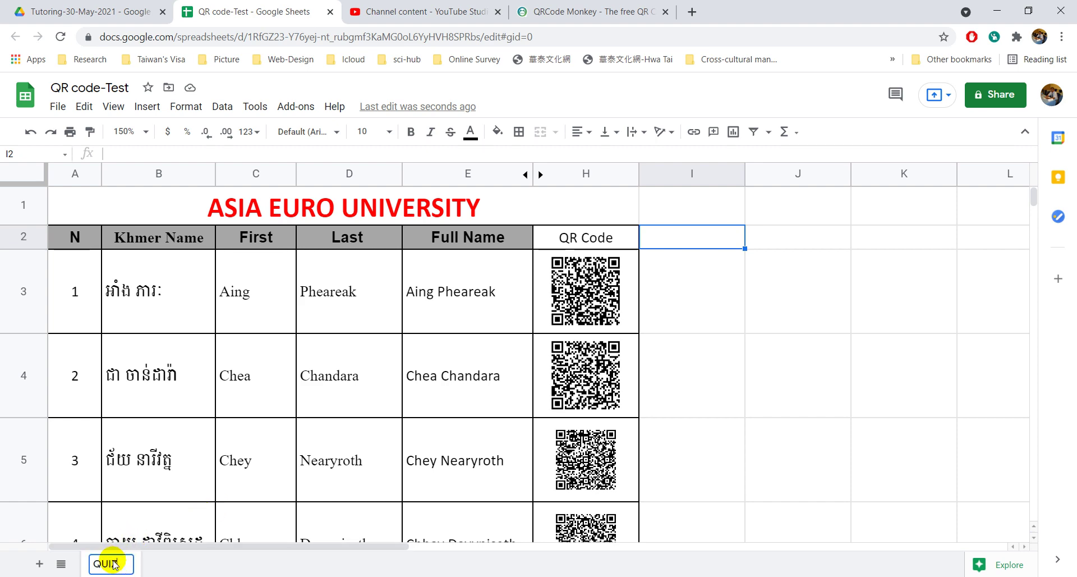
key("Return")
Duplicate the QUIZ sheet within the spreadsheet and name the copy Attendance.
right_click(114, 564)
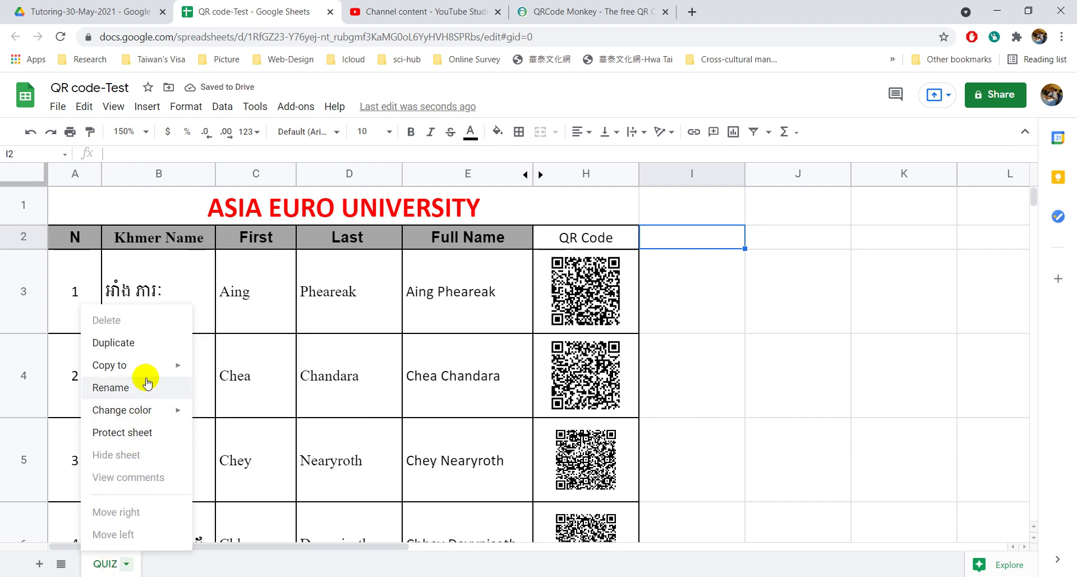
mouse_move(148, 373)
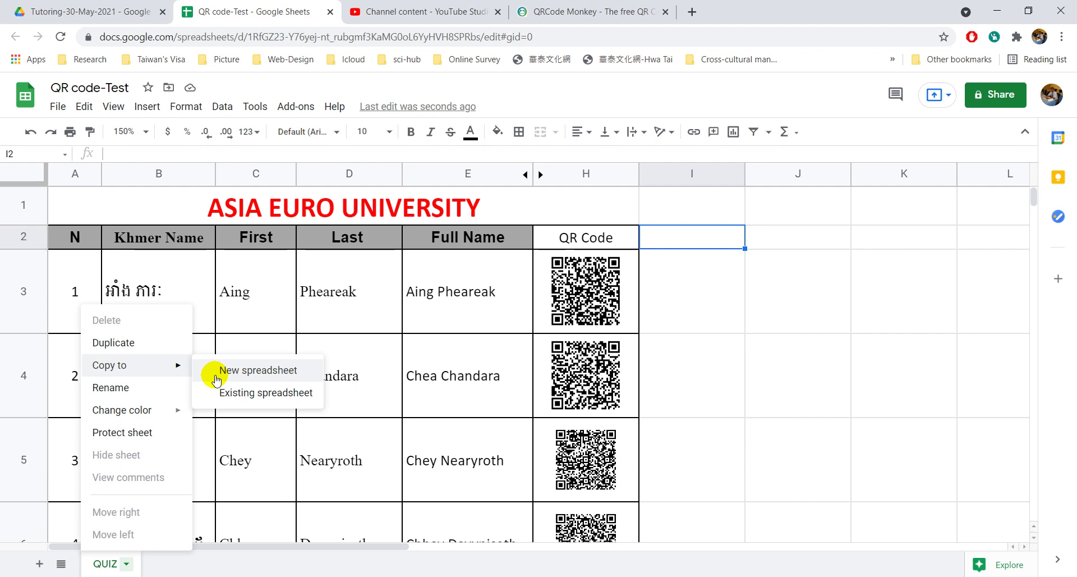
left_click(133, 346)
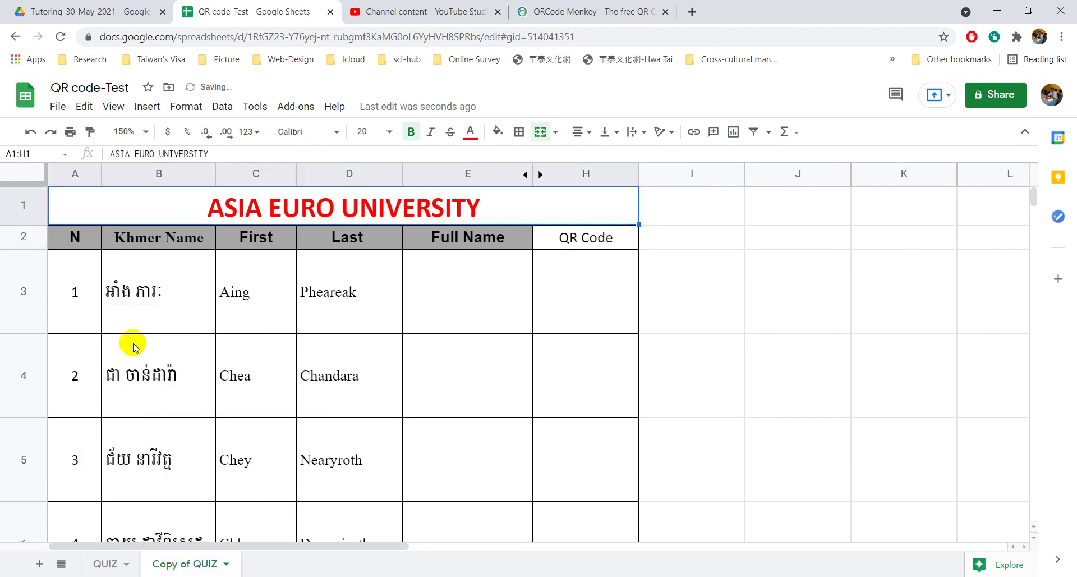
double_click(164, 564)
type("At")
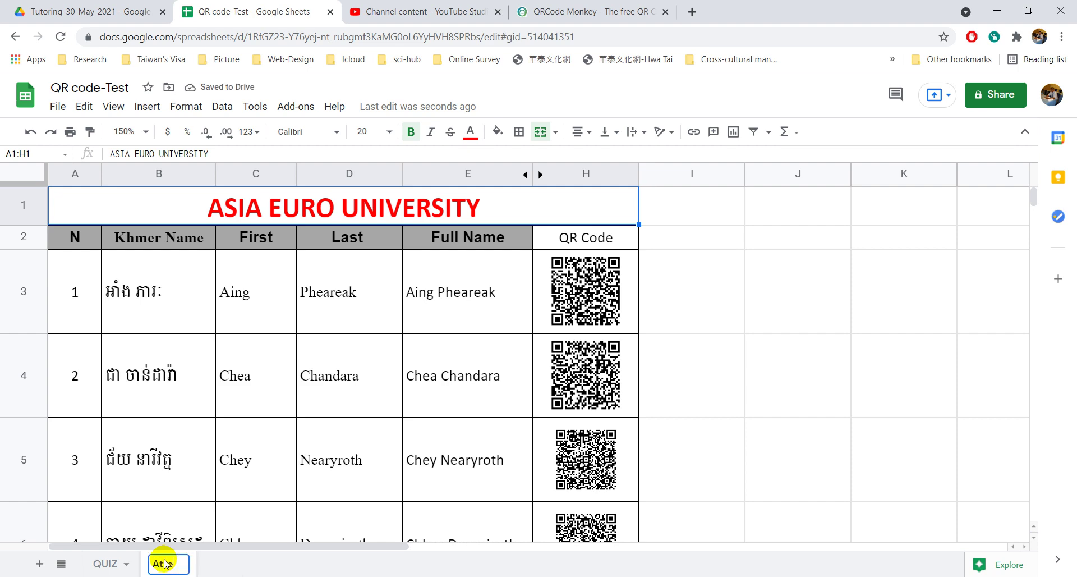
type("tendance")
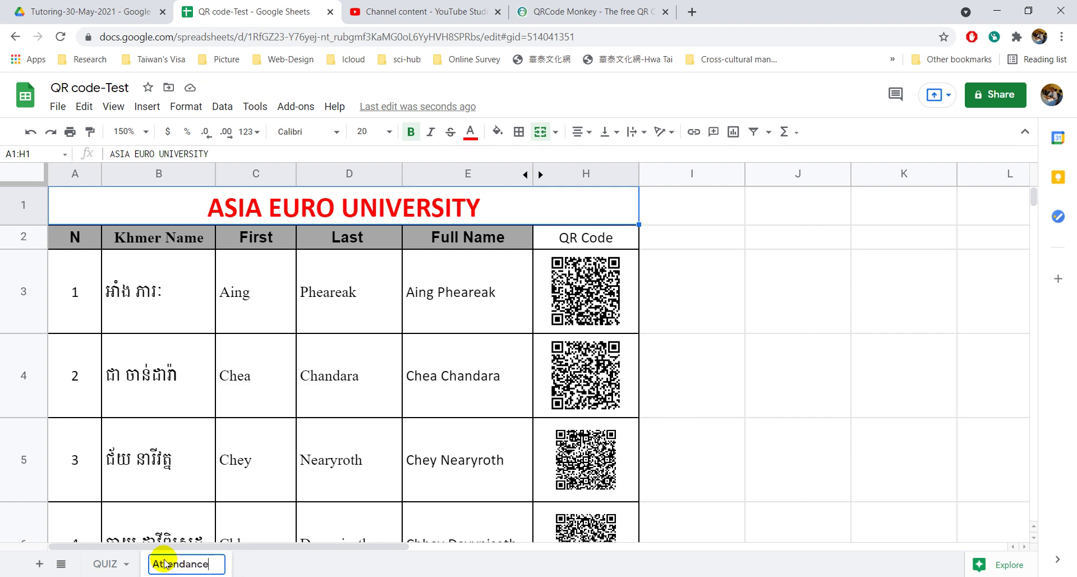
key("Return")
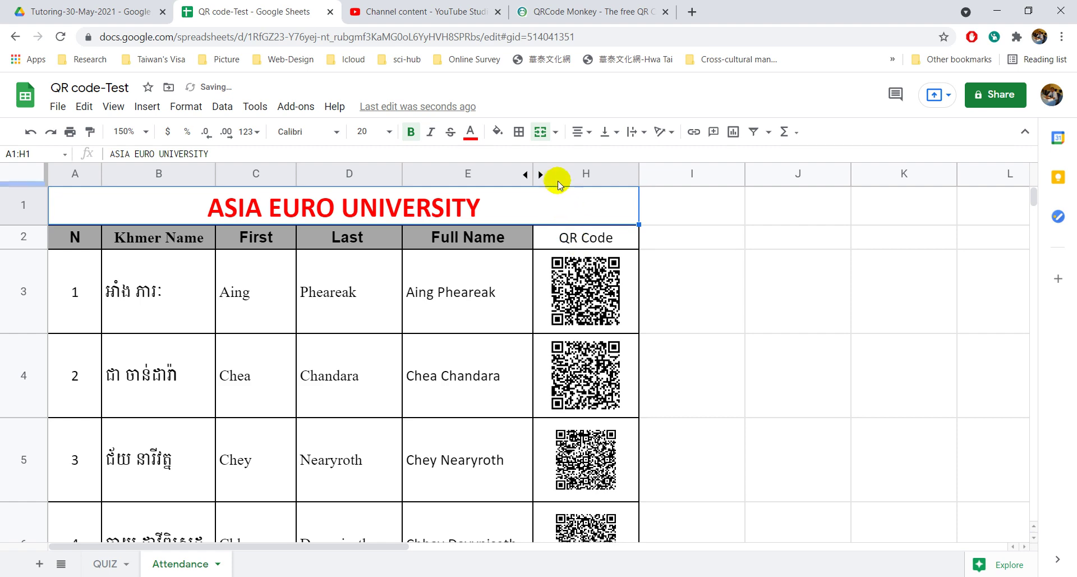
Delete the QR Code column and the empty column that follows it from the Attendance sheet.
left_click(559, 178)
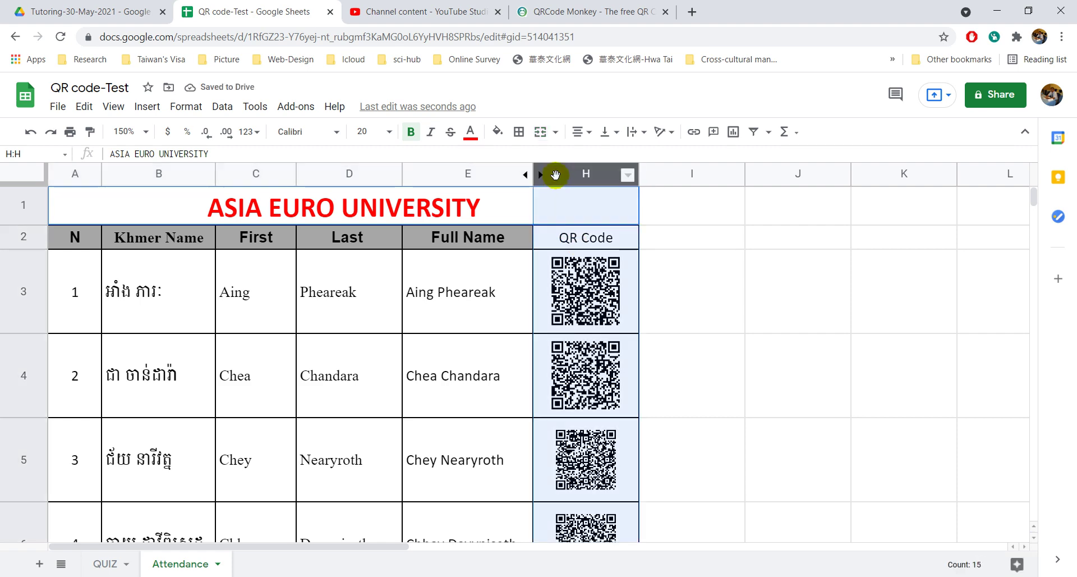
right_click(555, 175)
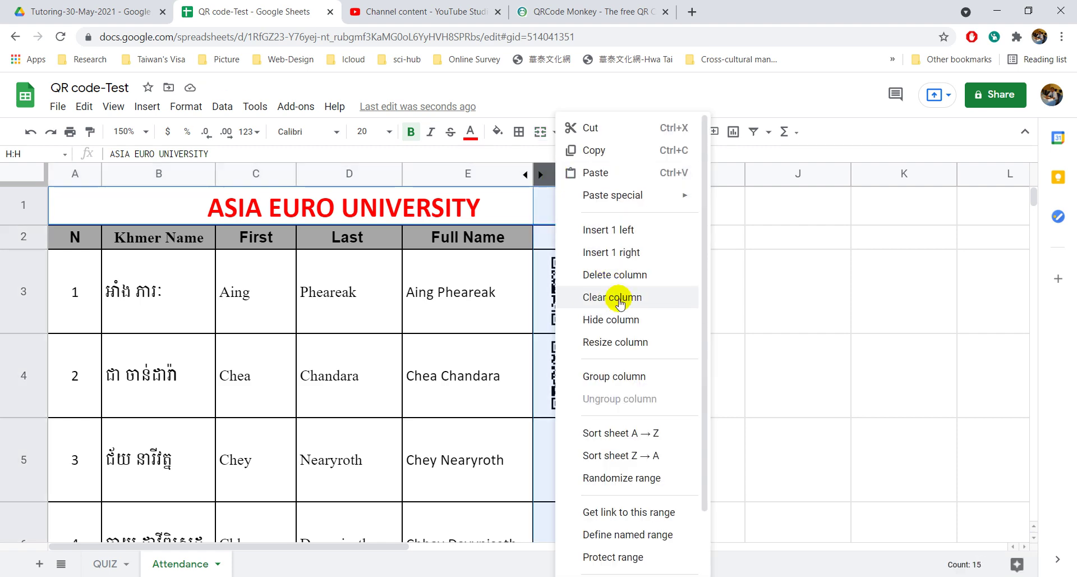
left_click(617, 276)
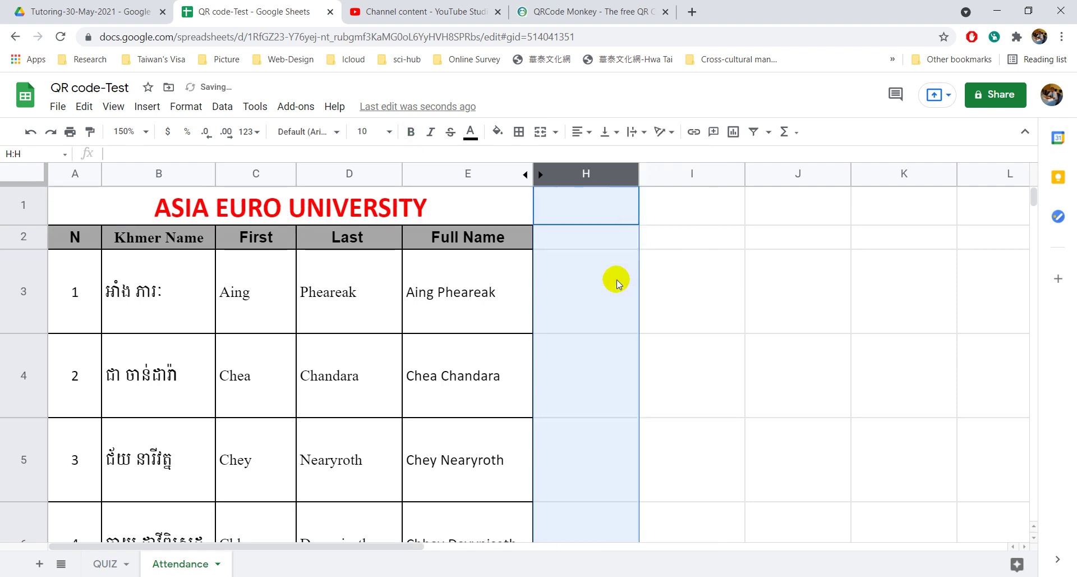
right_click(547, 174)
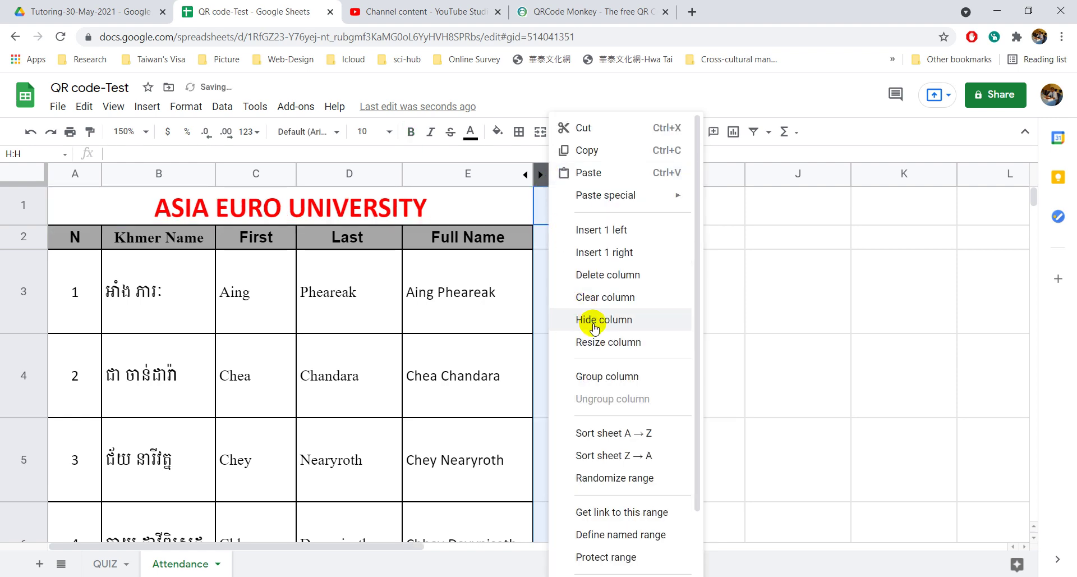
left_click(595, 276)
Unhide the hidden Group and URL columns in the Attendance sheet and delete both columns.
left_click(527, 177)
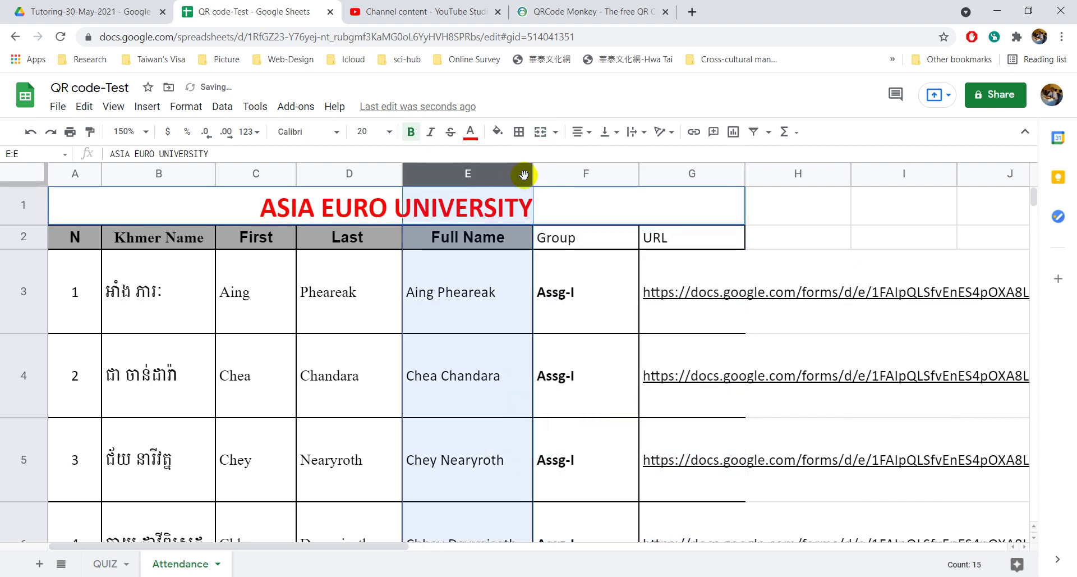
left_click(554, 171)
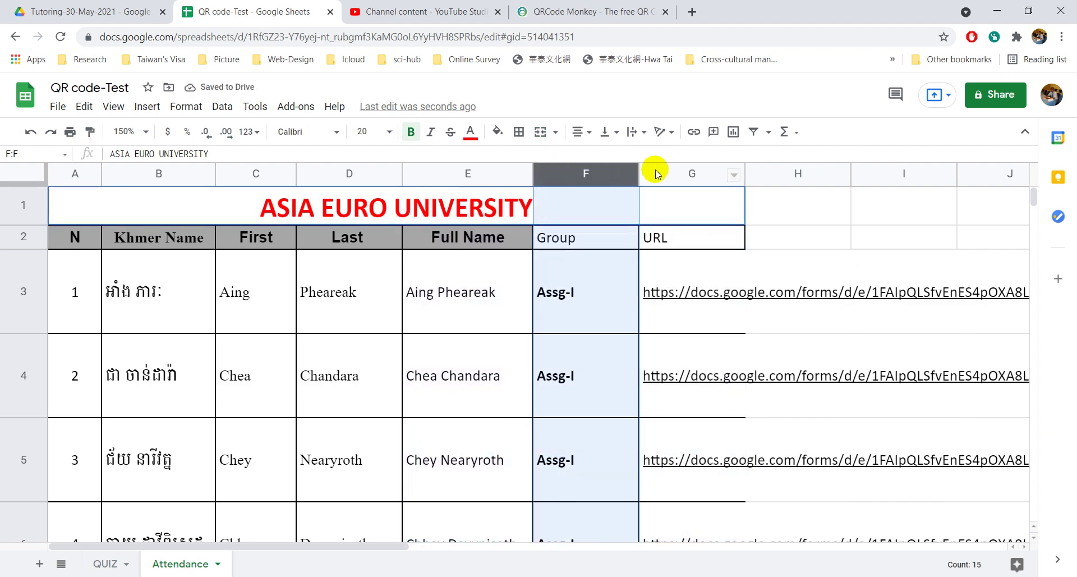
left_click(652, 171)
right_click(655, 173)
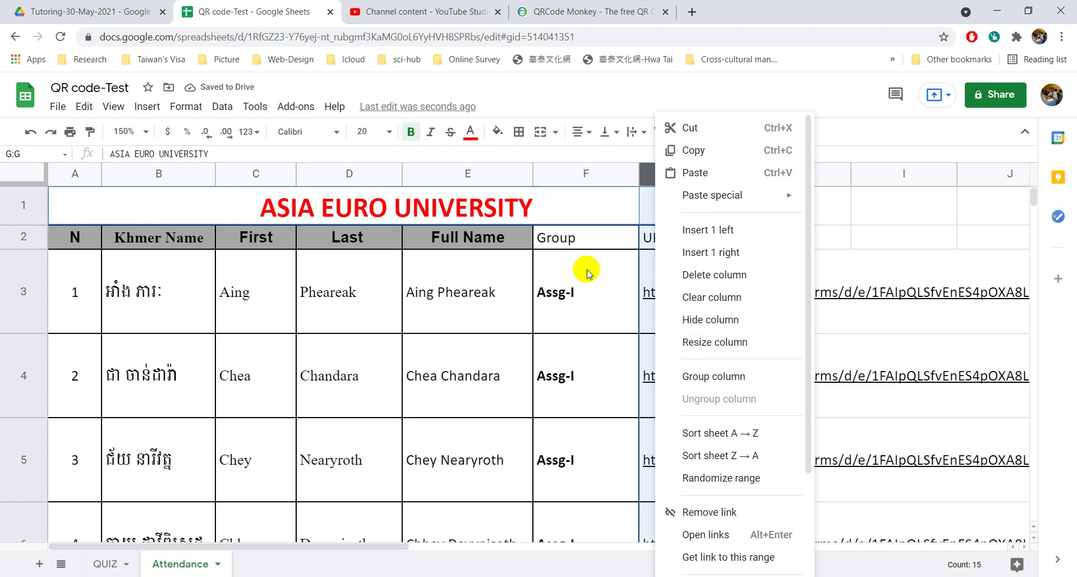
left_click(577, 240)
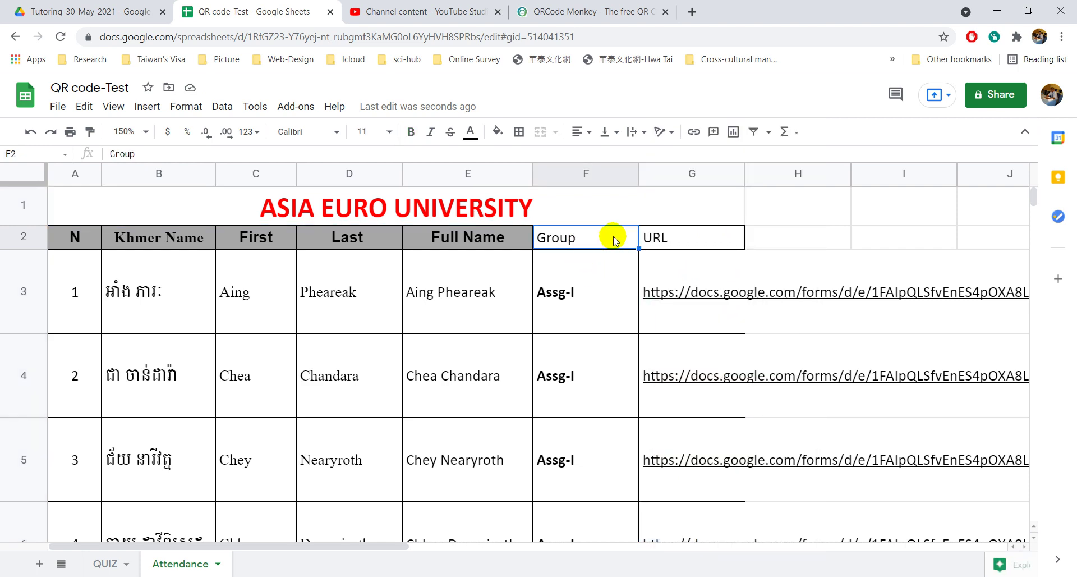
left_click(597, 176)
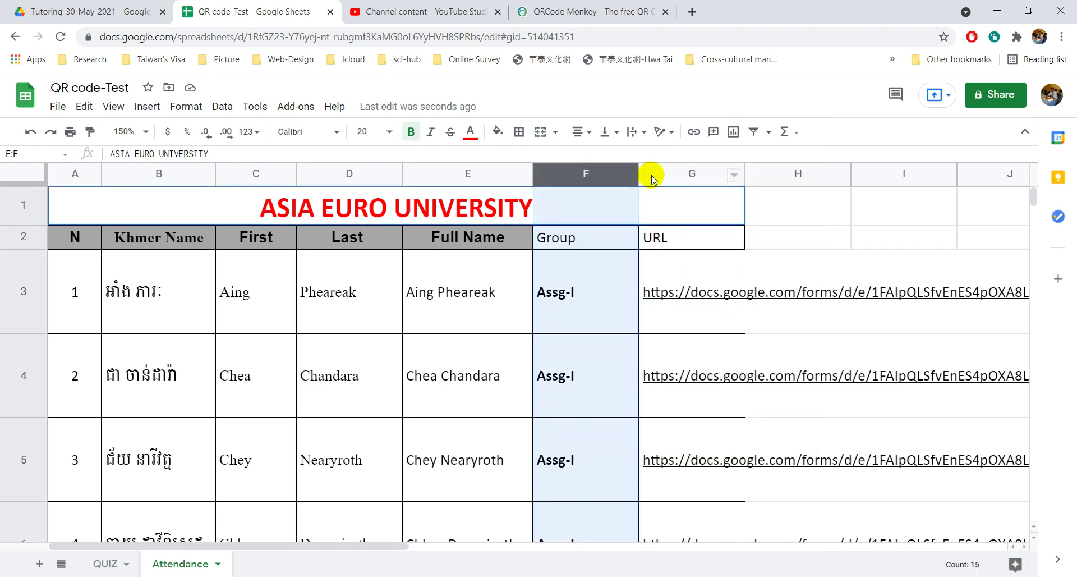
left_click(669, 172, "shift")
right_click(669, 173)
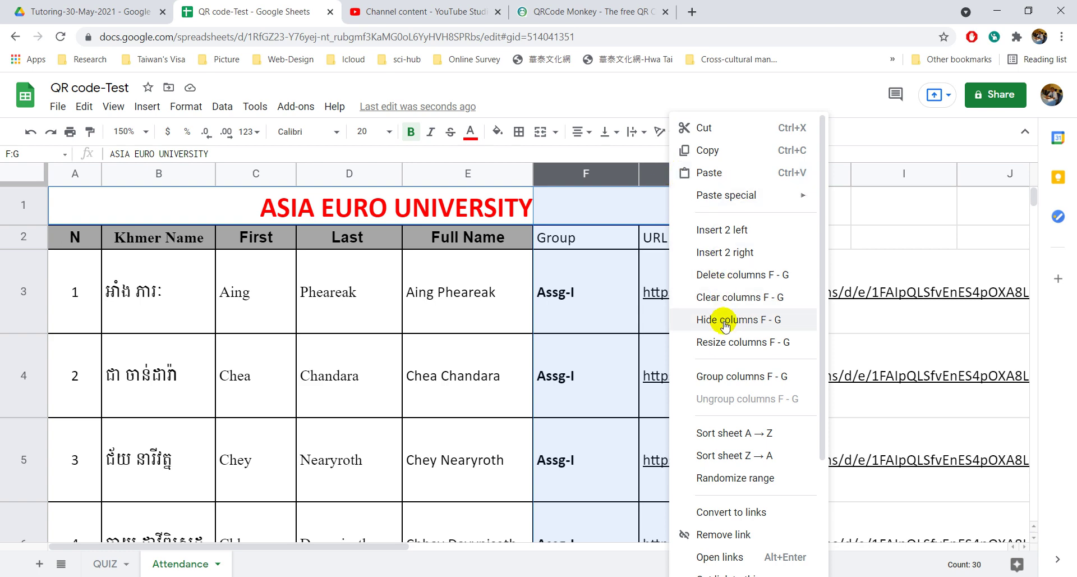
left_click(730, 275)
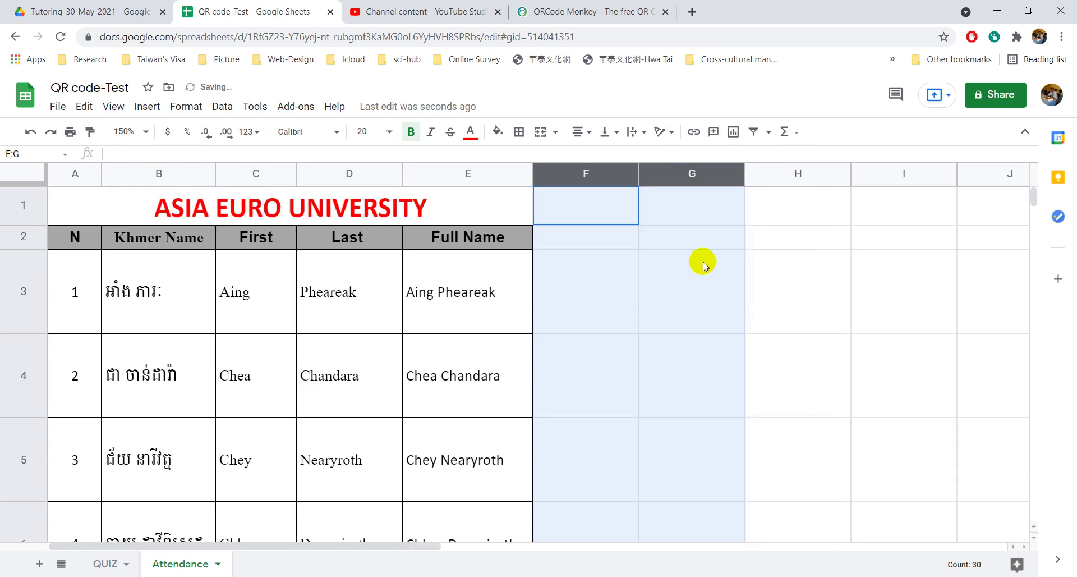
Enter the headers URL in cell F2 and QR Code in cell G2 of the Attendance sheet.
left_click(577, 245)
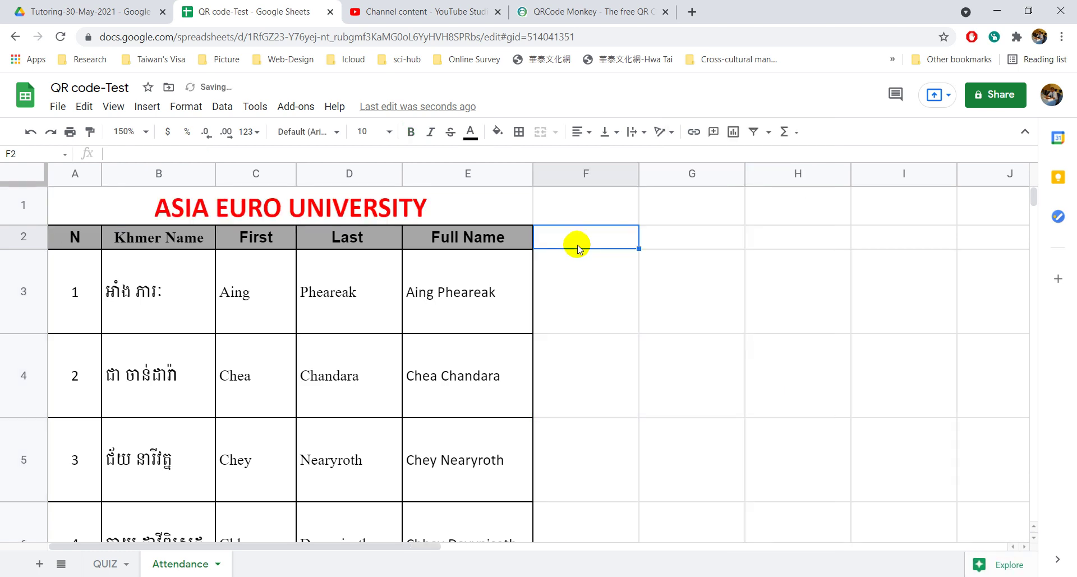
type("RL")
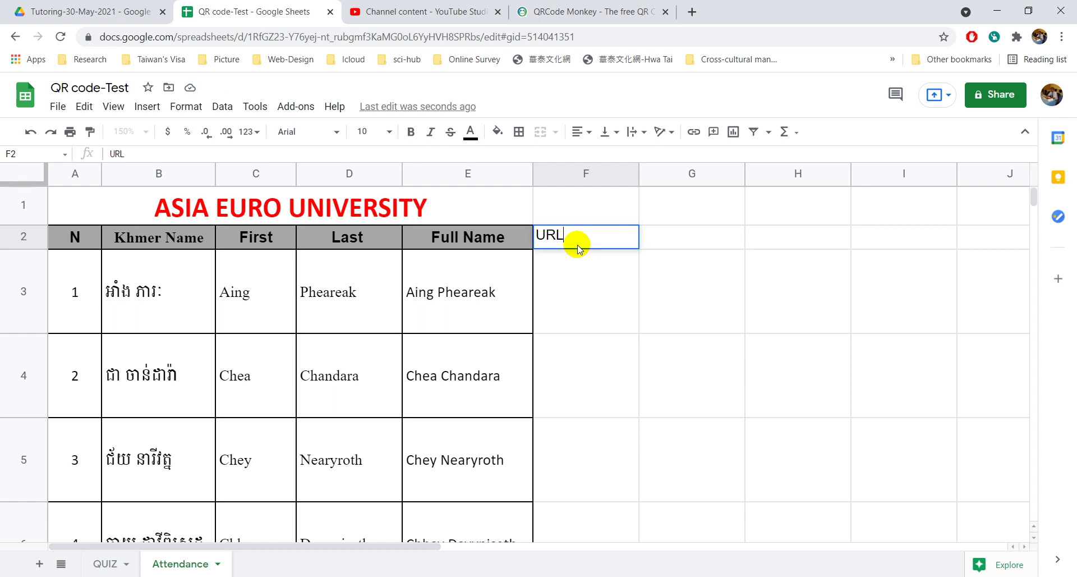
left_click(659, 239)
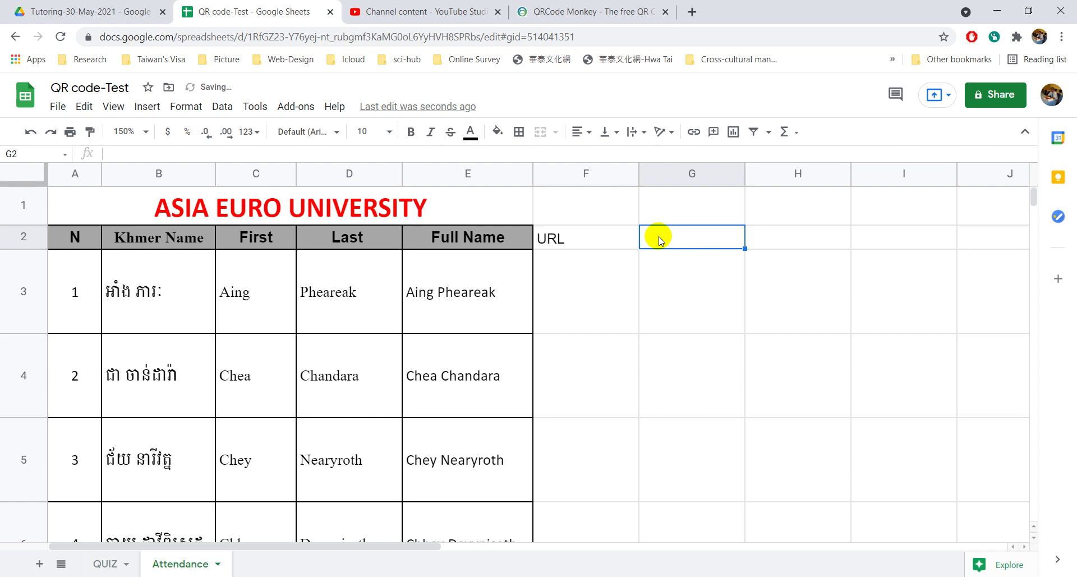
type("QR Code")
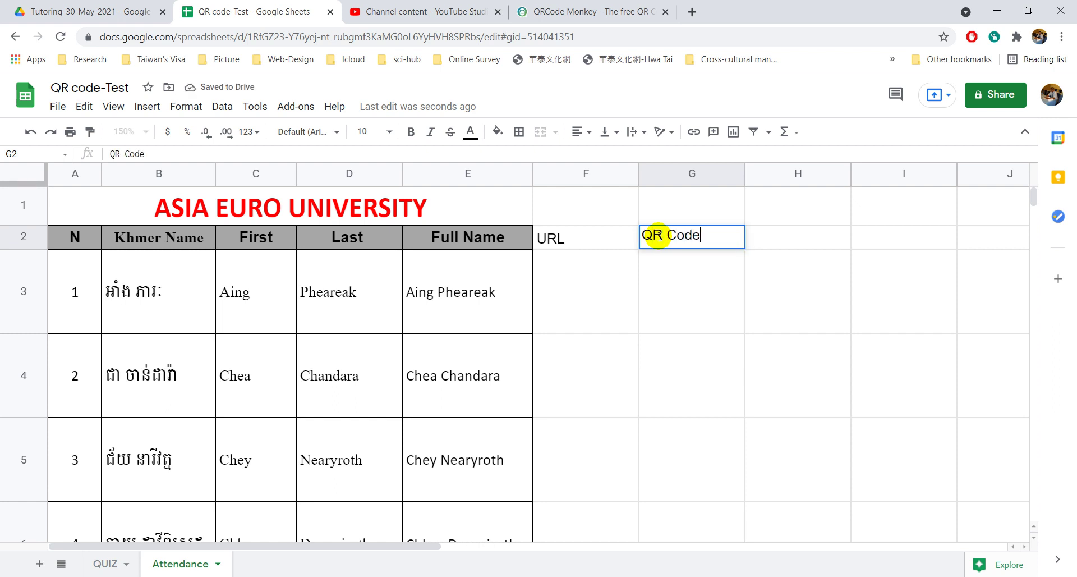
key("Return")
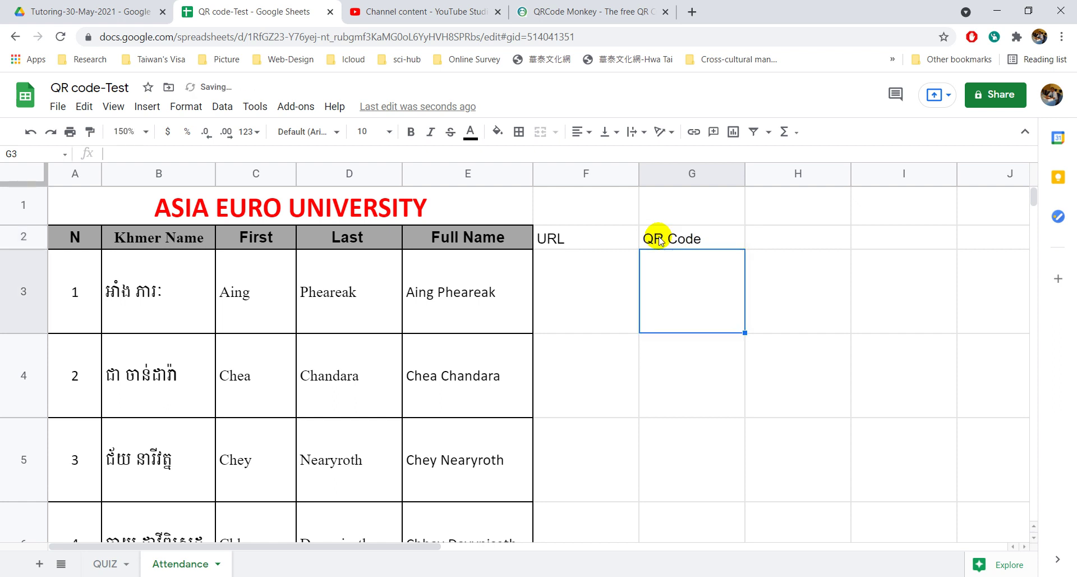
left_click(616, 283)
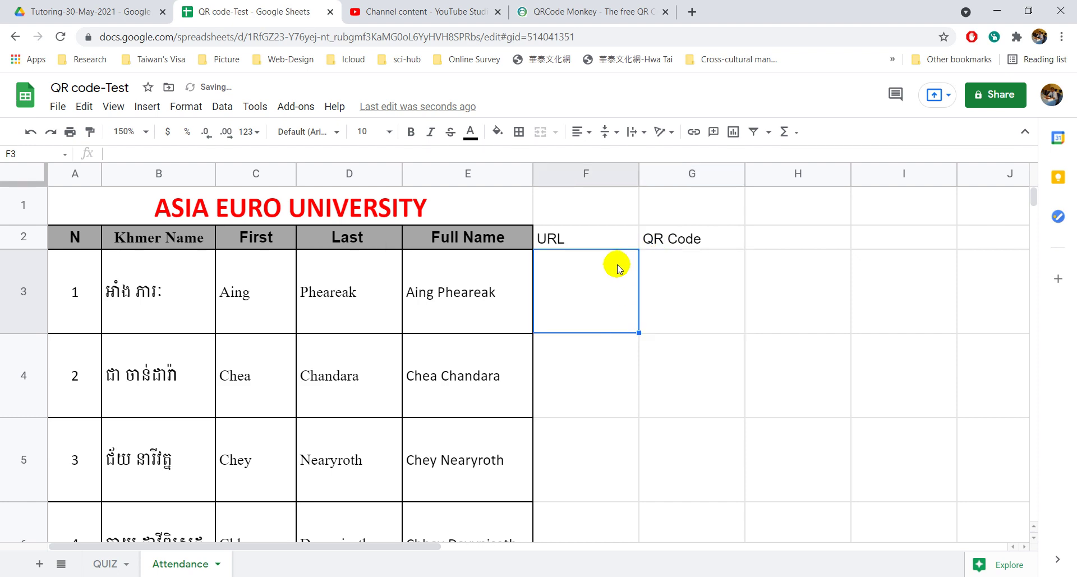
Copy all the students' full names in cells E3:E16 of the Attendance sheet.
left_click(415, 297)
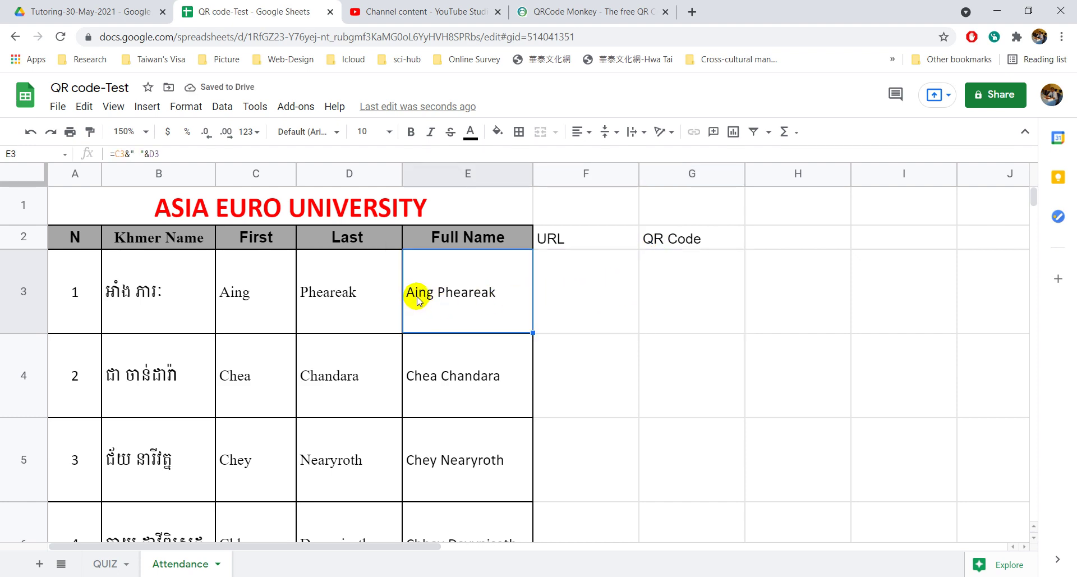
scroll(417, 300, "down", 3)
scroll(418, 297, "down", 8)
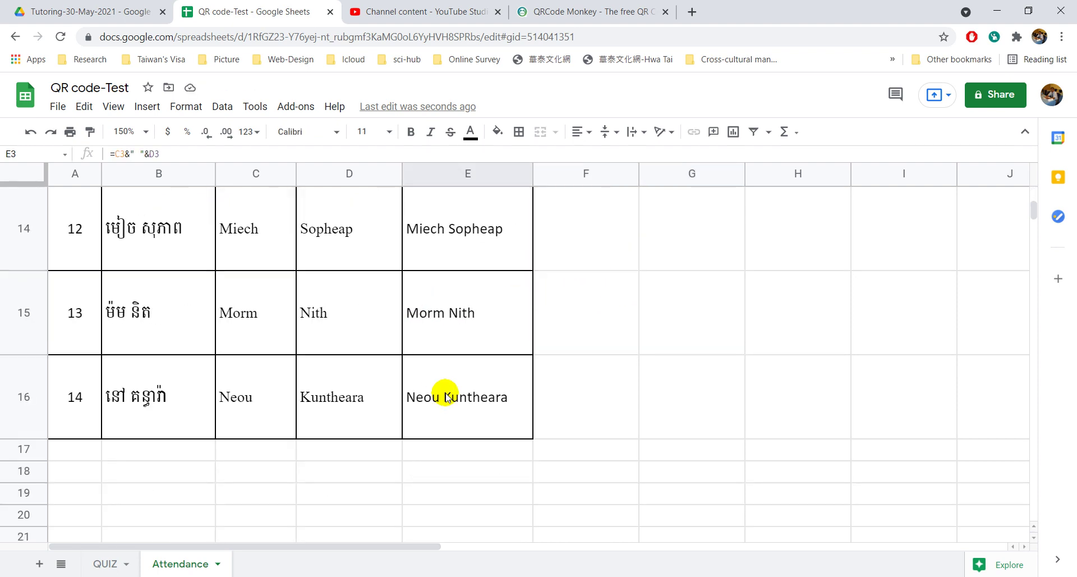
left_click(447, 400, "shift")
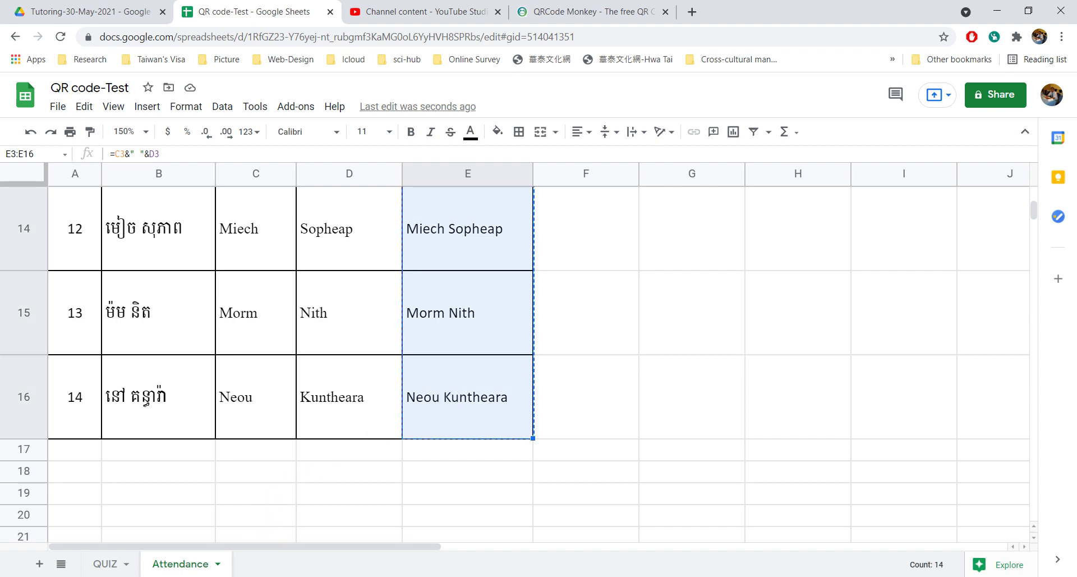
Switch to the Tutoring-30-May-2021 folder in Google Drive and create a blank Google Form there.
left_click(112, 12)
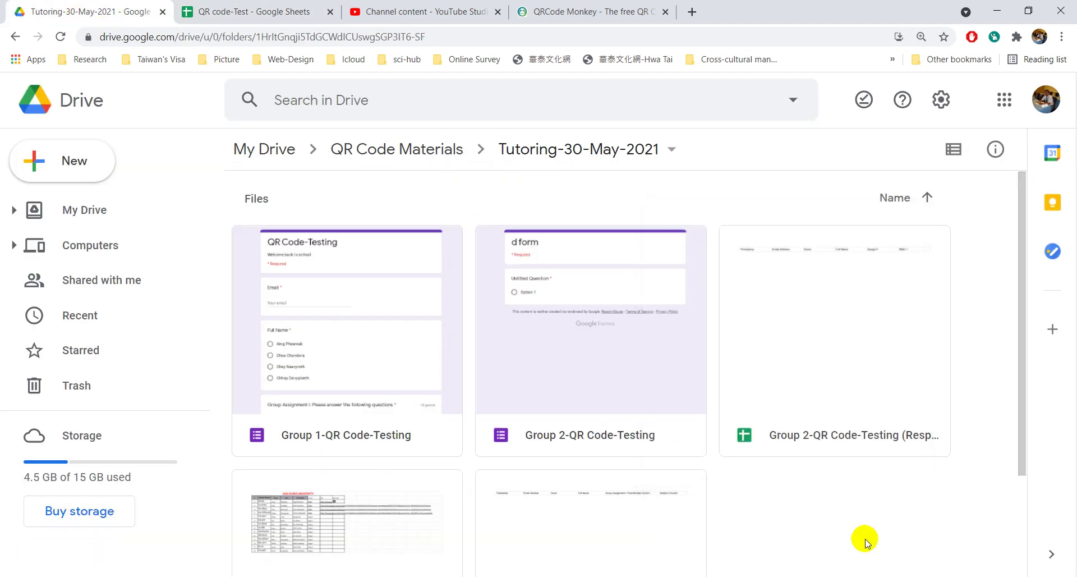
right_click(846, 524)
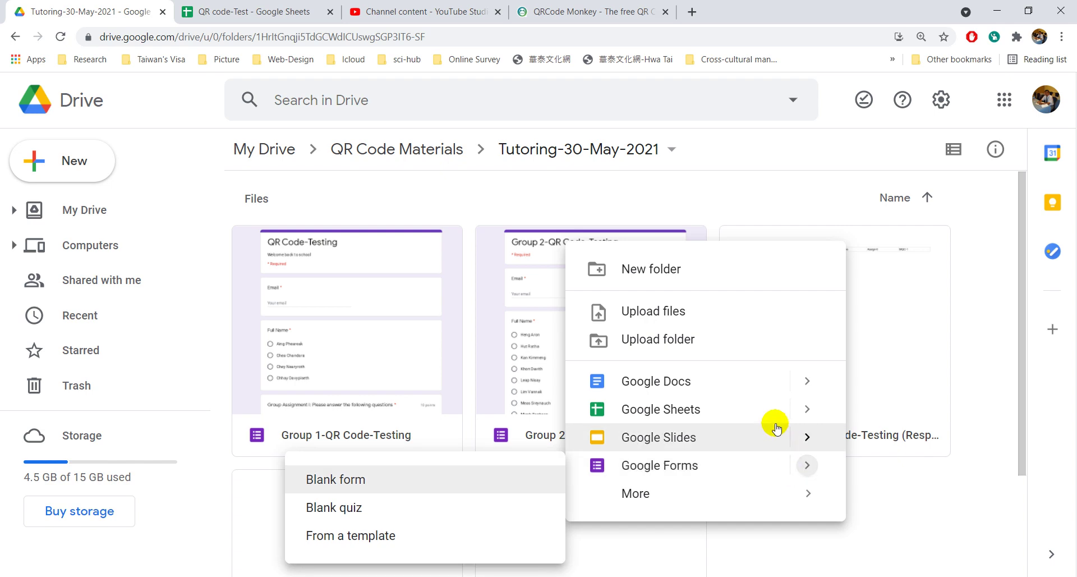
mouse_move(802, 468)
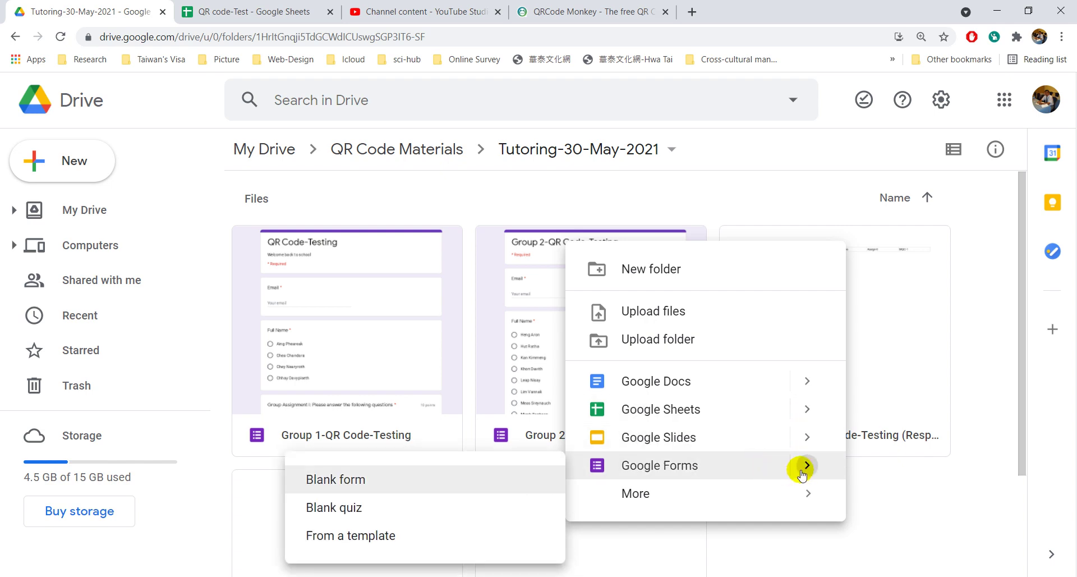
left_click(448, 480)
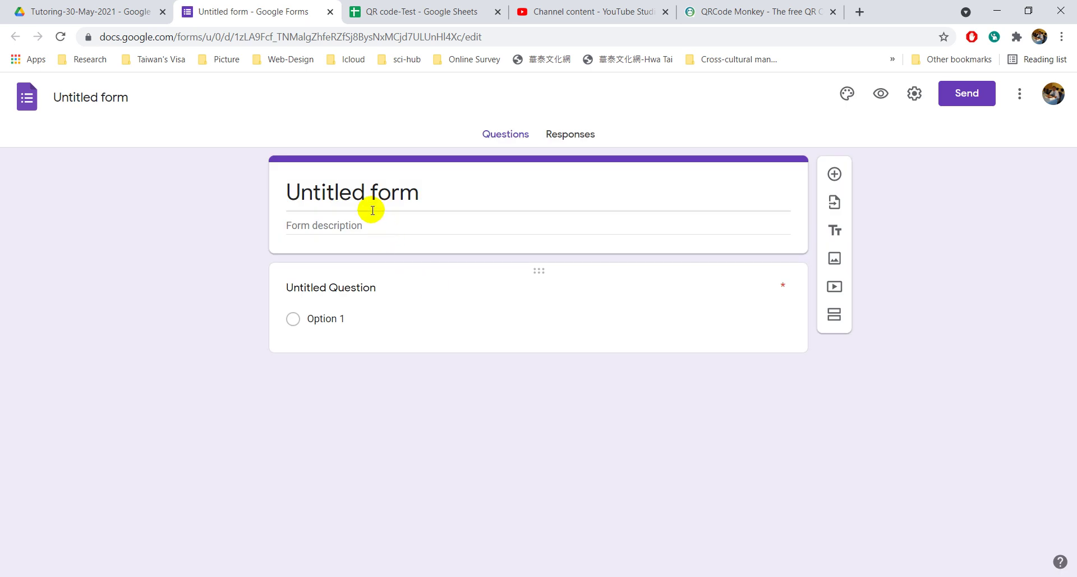
Title the new form Class Attendance-MONDAY, correcting the misspelled word with the spelling suggestion.
left_click(367, 201)
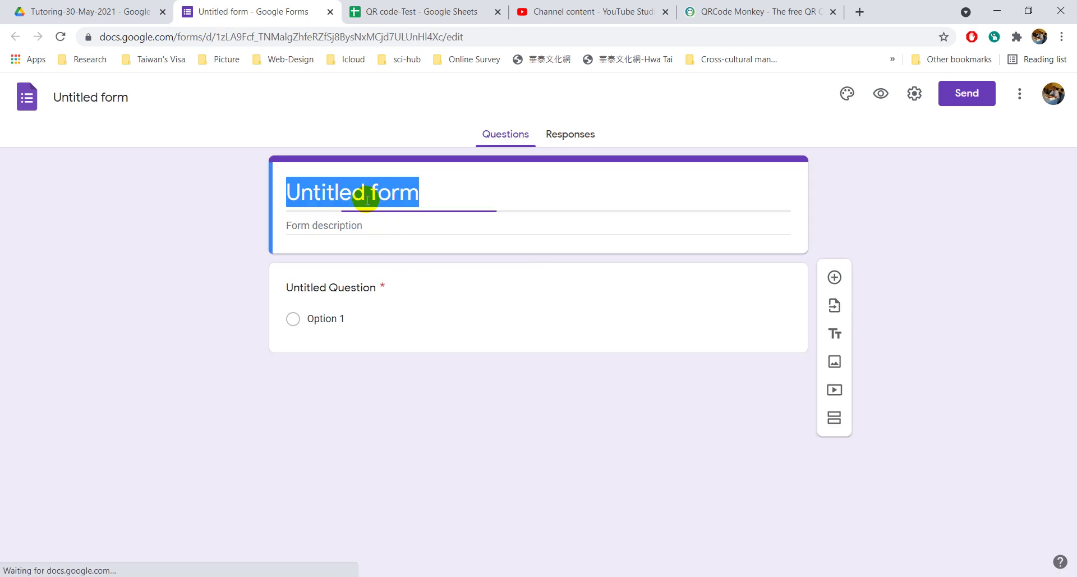
type("Class Attan")
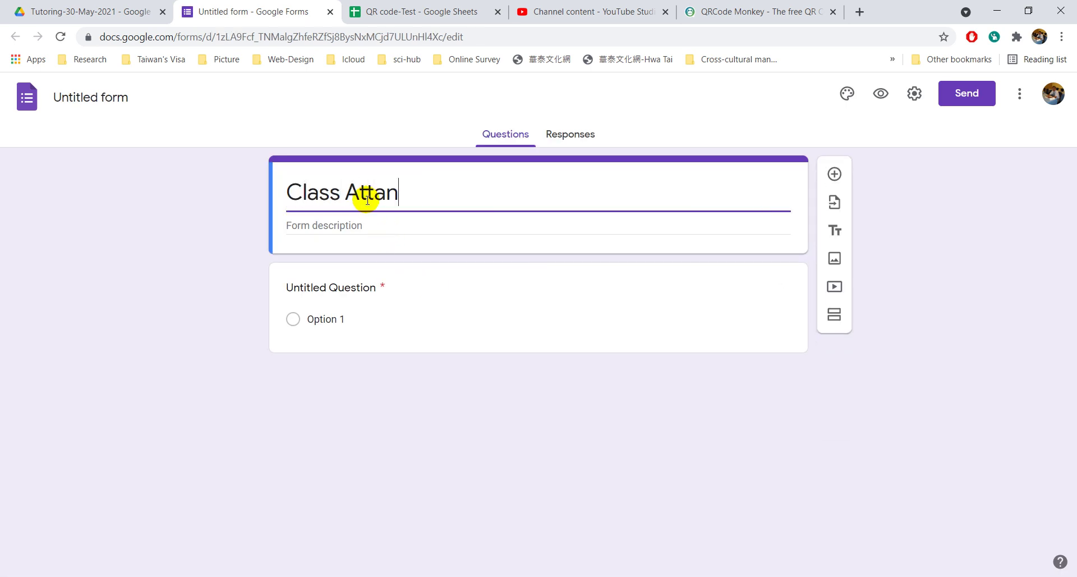
type("dance")
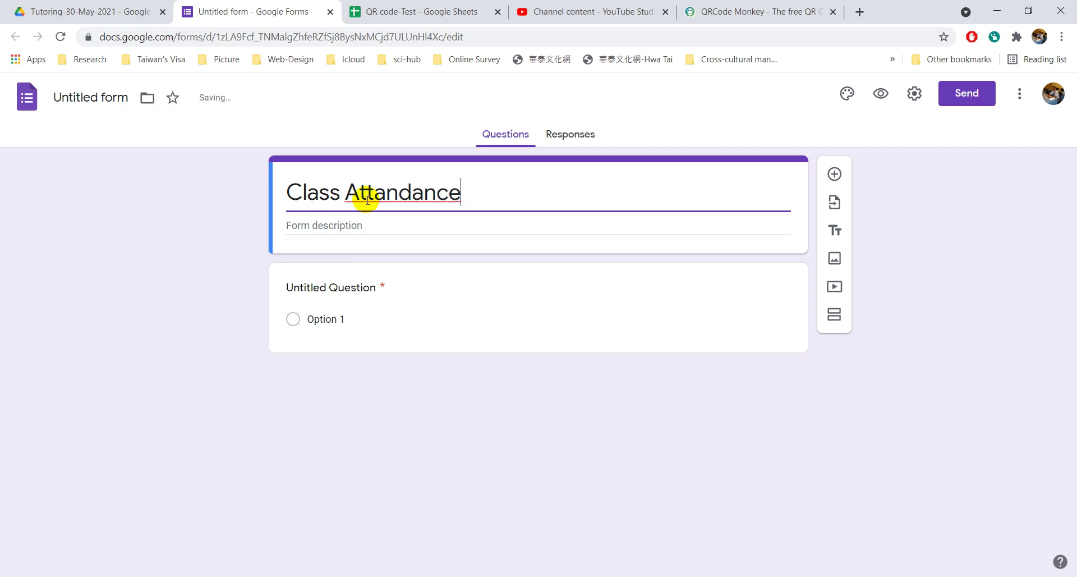
right_click(367, 200)
left_click(378, 212)
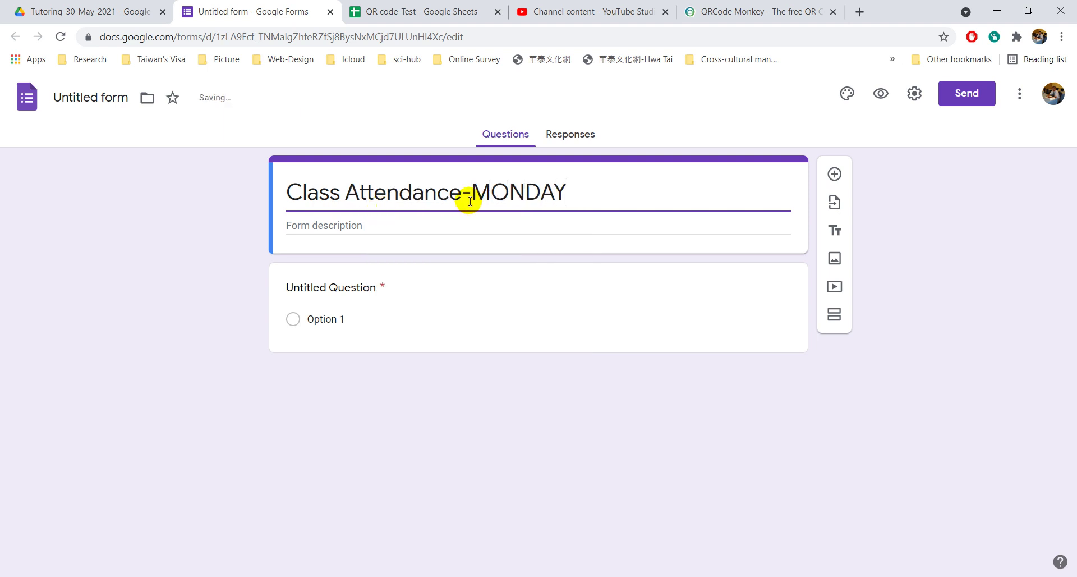
Turn on Collect emails in the form's general settings and save the settings.
left_click(561, 141)
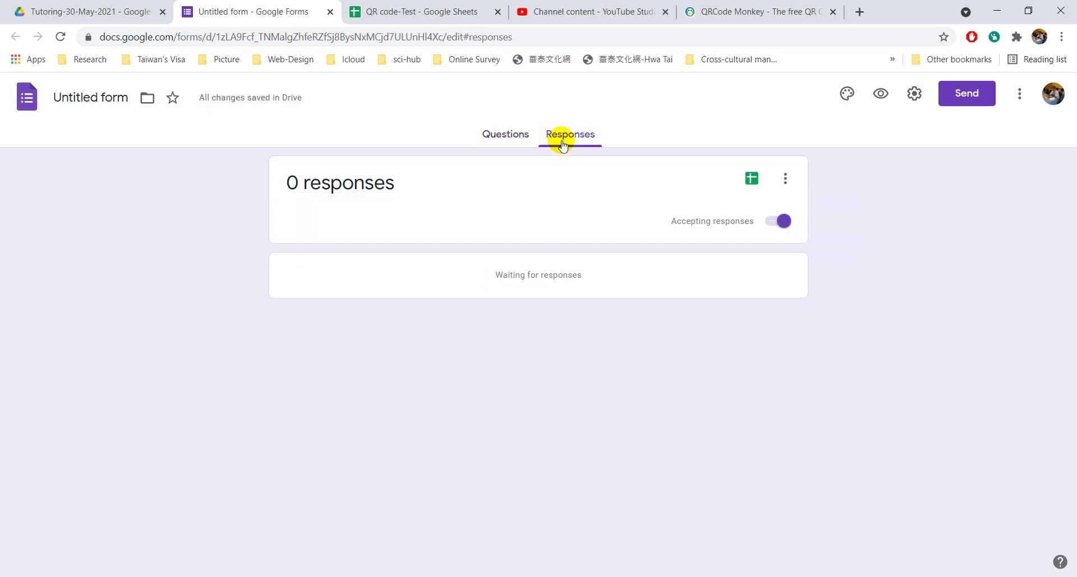
left_click(511, 142)
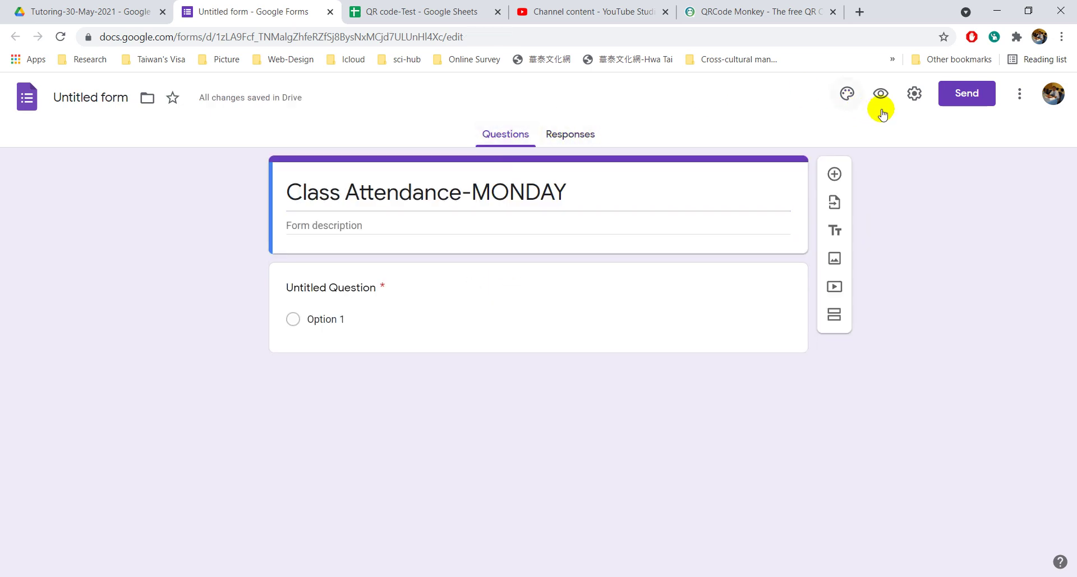
left_click(910, 97)
left_click(382, 203)
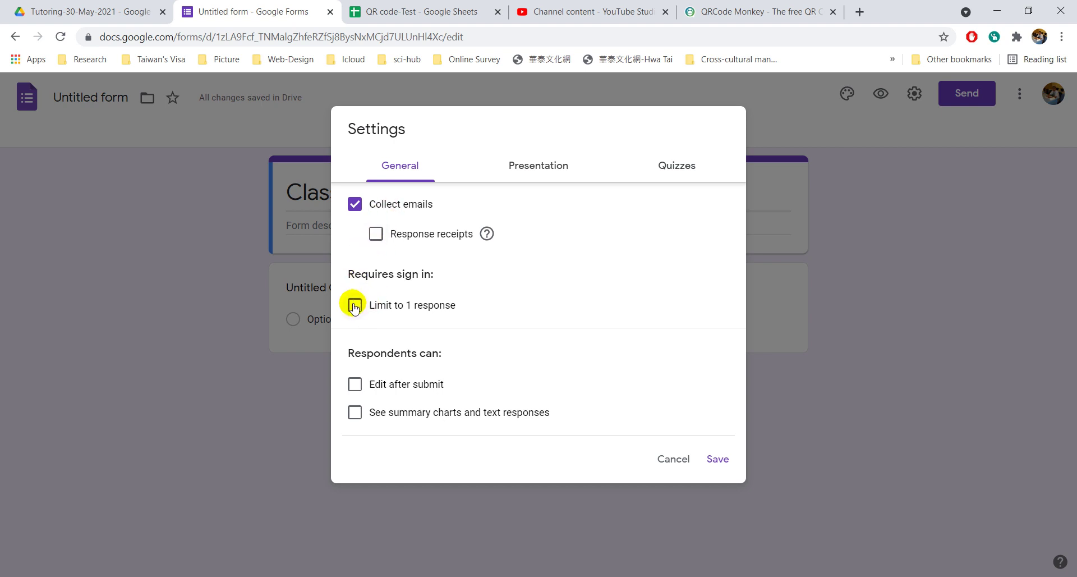
left_click(705, 460)
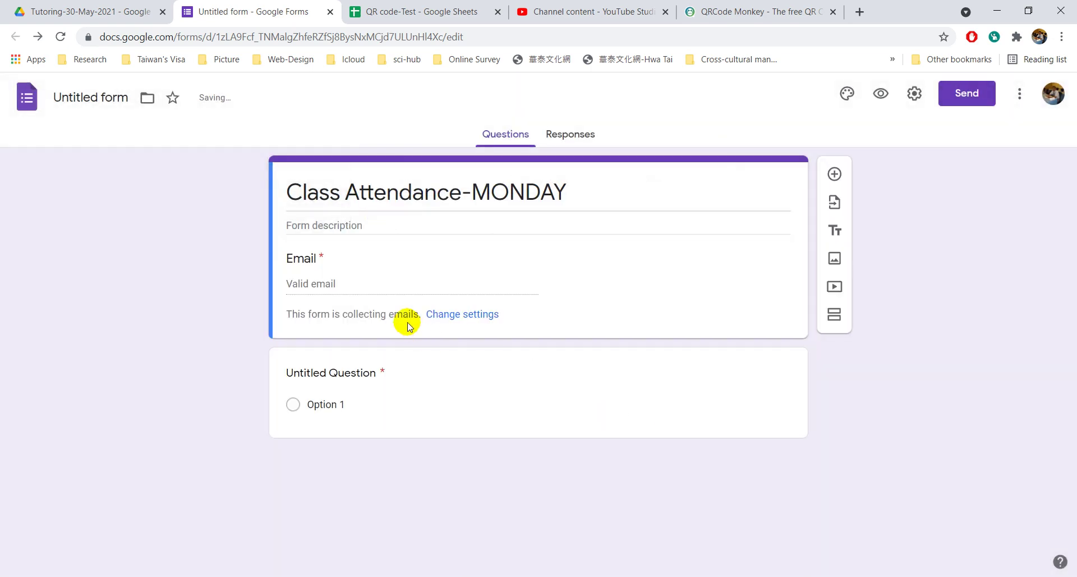
Name the untitled question Full Name and set its type to Multiple choice.
left_click(338, 402)
left_click(337, 386)
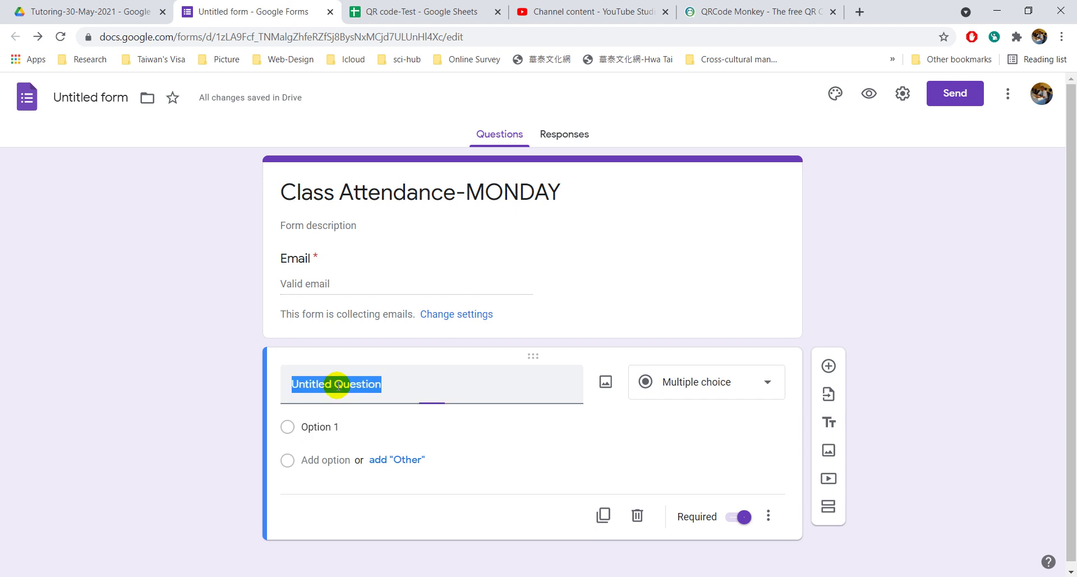
type("Full Name")
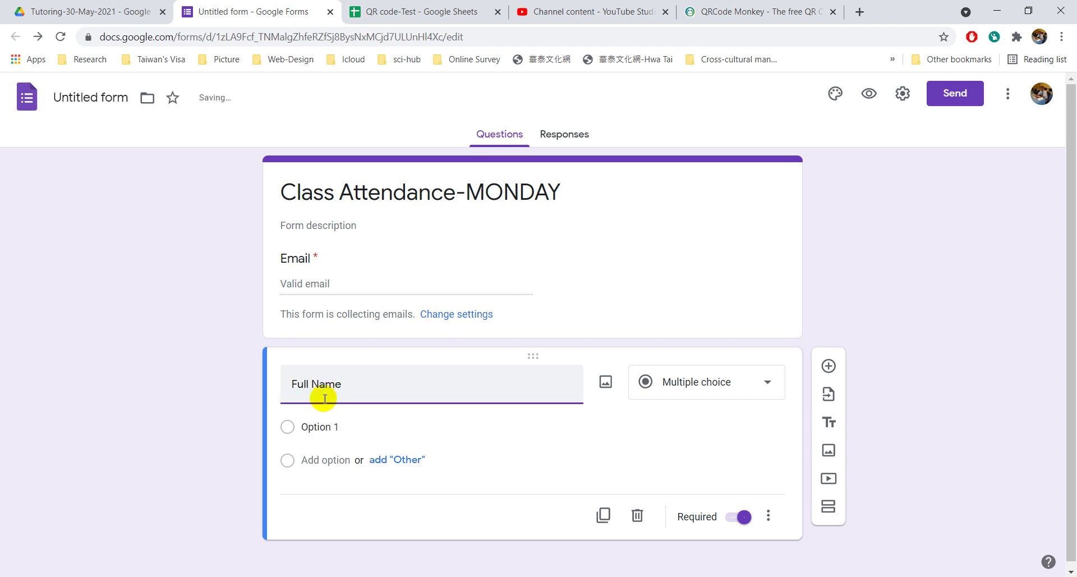
left_click(670, 384)
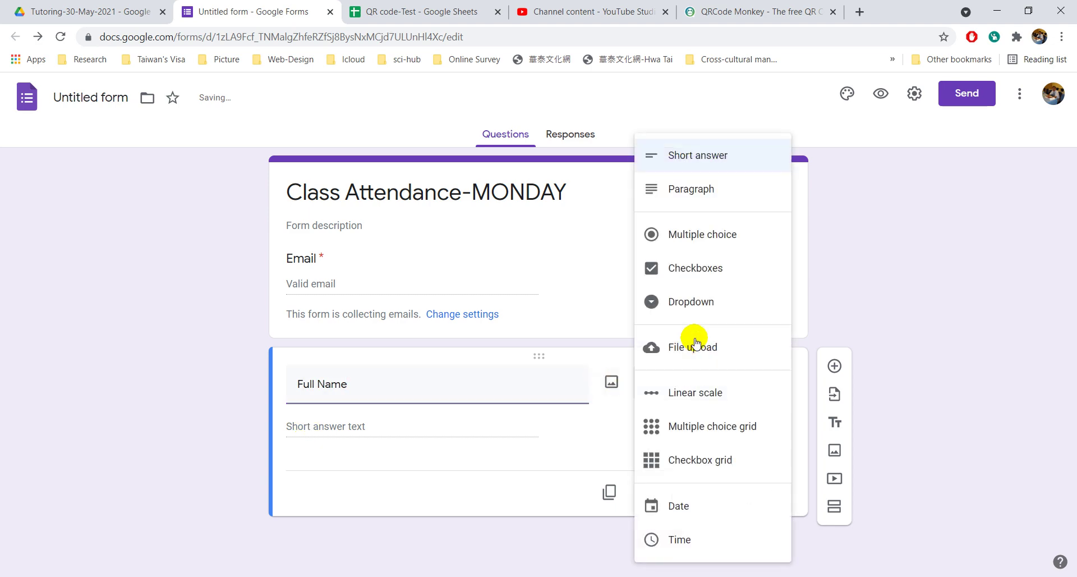
left_click(687, 233)
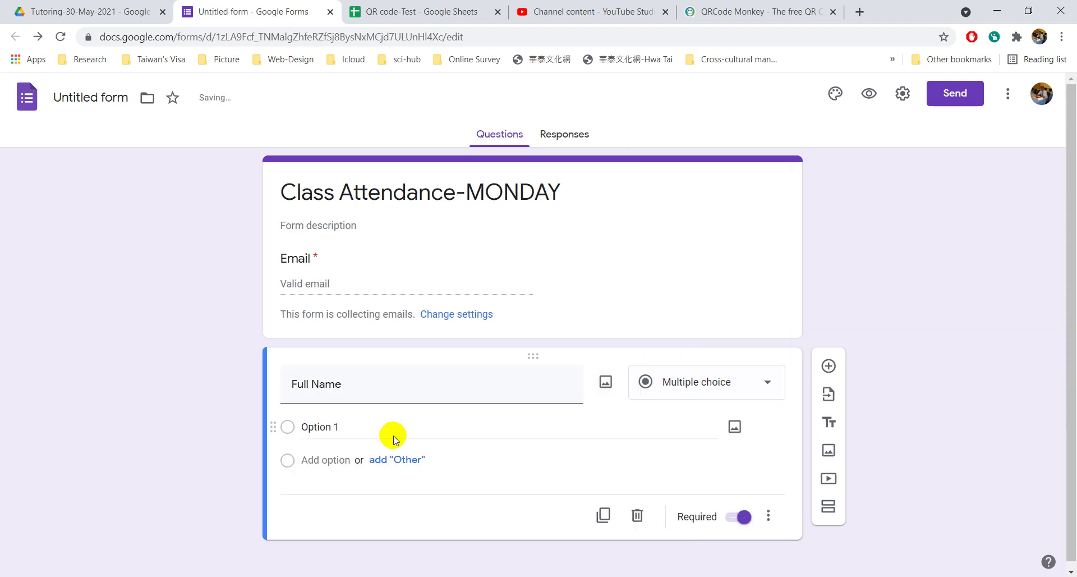
Paste the copied student names as the answer options of the Full Name question and remove the Other option.
left_click(375, 459)
left_click(342, 427)
key("ctrl+v")
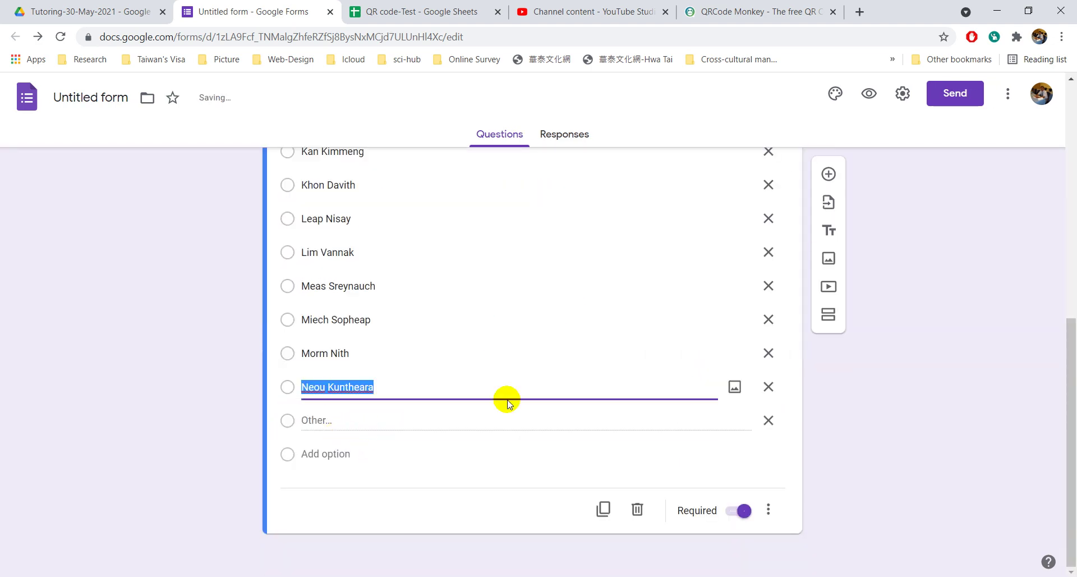
left_click(769, 420)
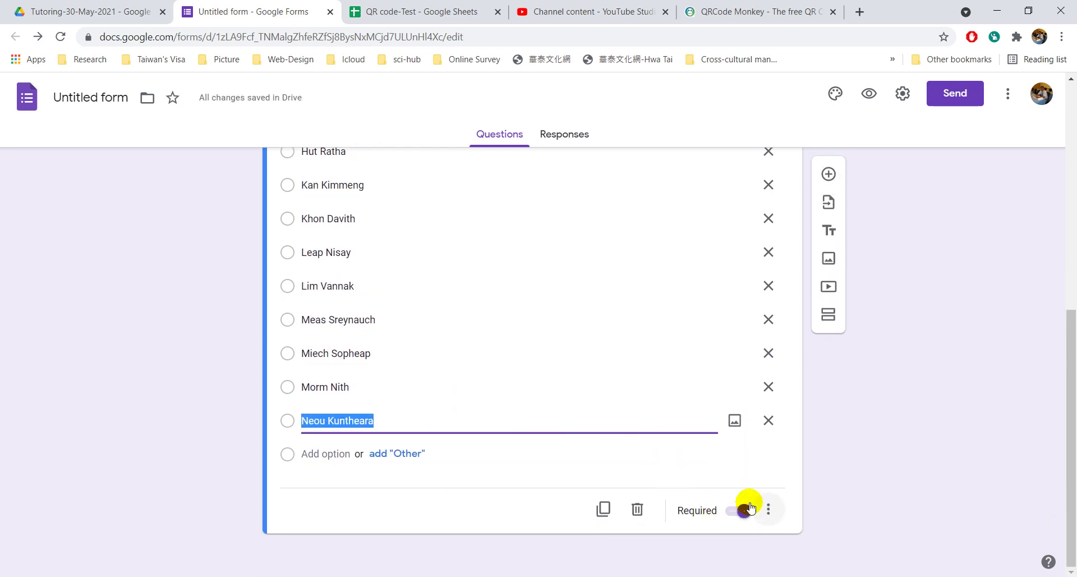
scroll(681, 440, "up", 5)
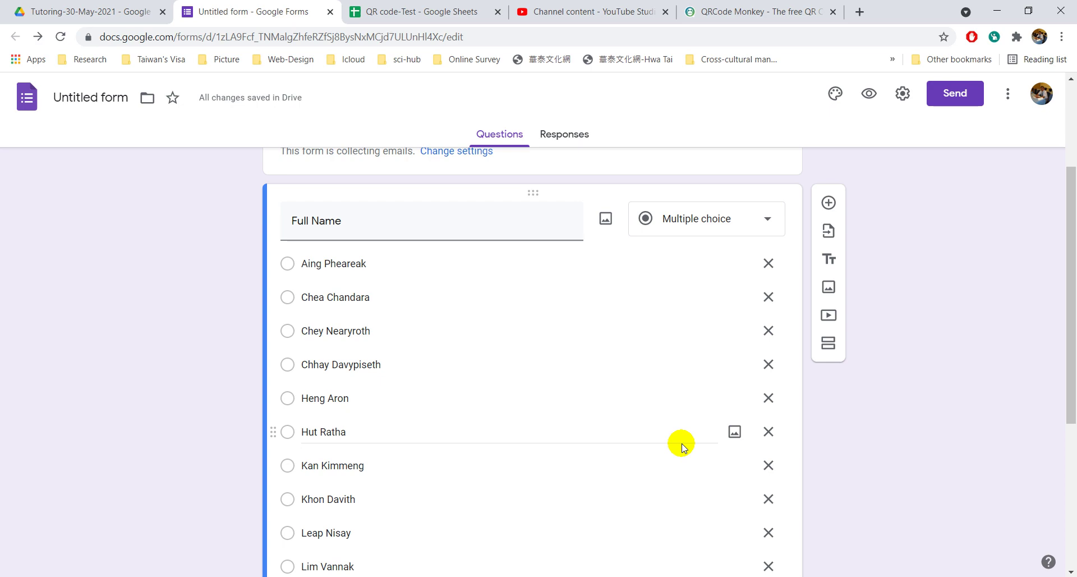
Name the form file Class Attendance-MONDAY after its title and create a new linked spreadsheet for its responses.
left_click(68, 90)
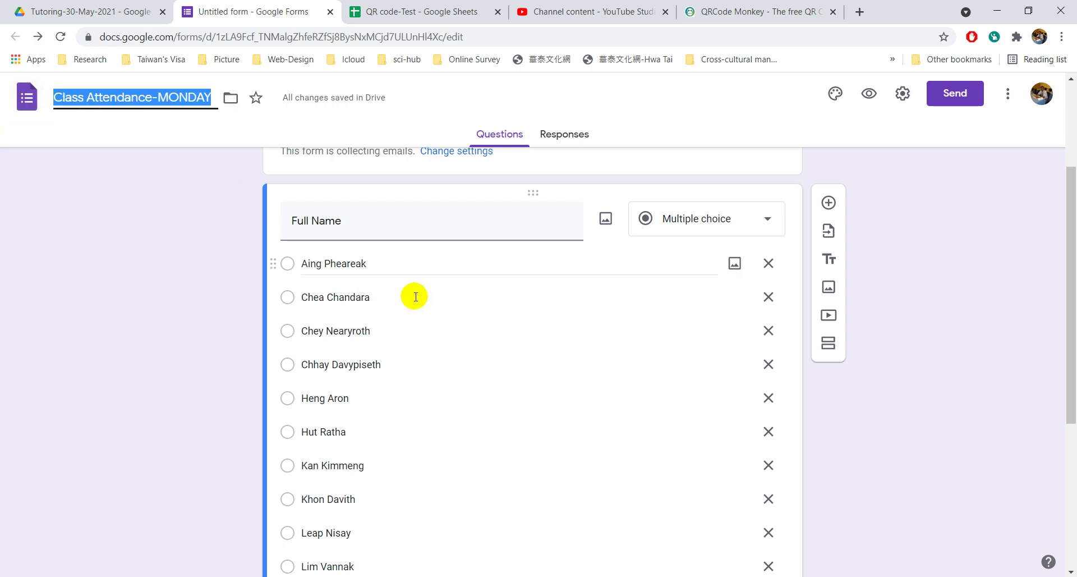
scroll(415, 297, "up", 3)
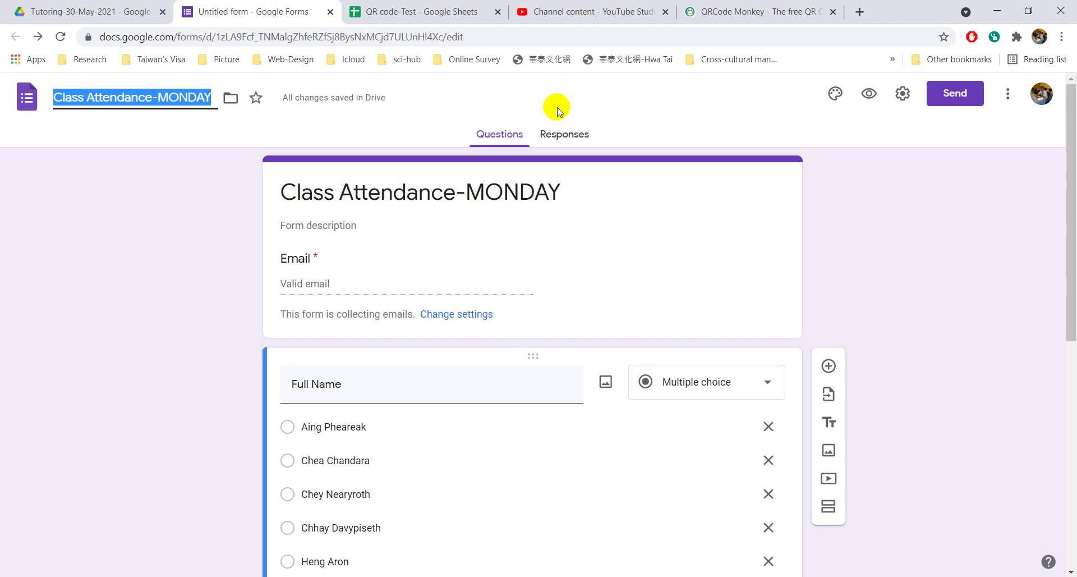
left_click(559, 144)
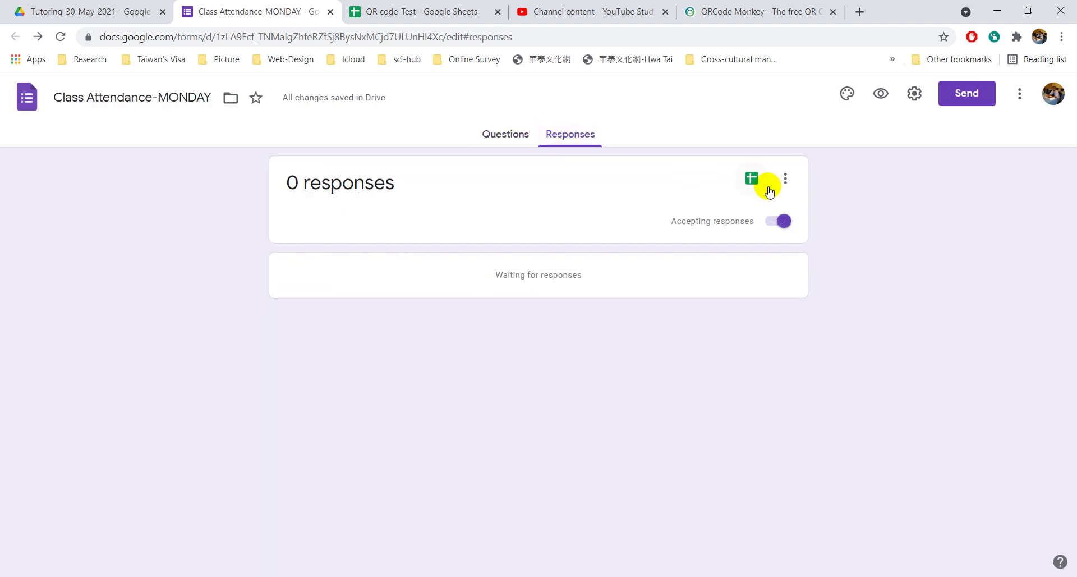
left_click(751, 179)
left_click(696, 268)
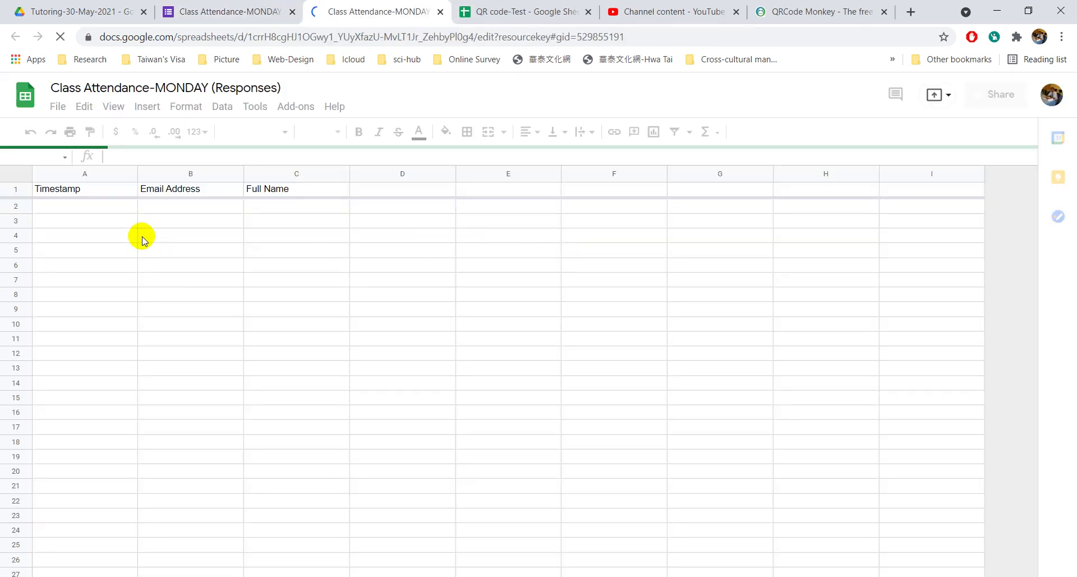
Examine the response sheet's columns and the row ranges where successive class responses would be recorded, and close the sheet.
left_click(126, 209)
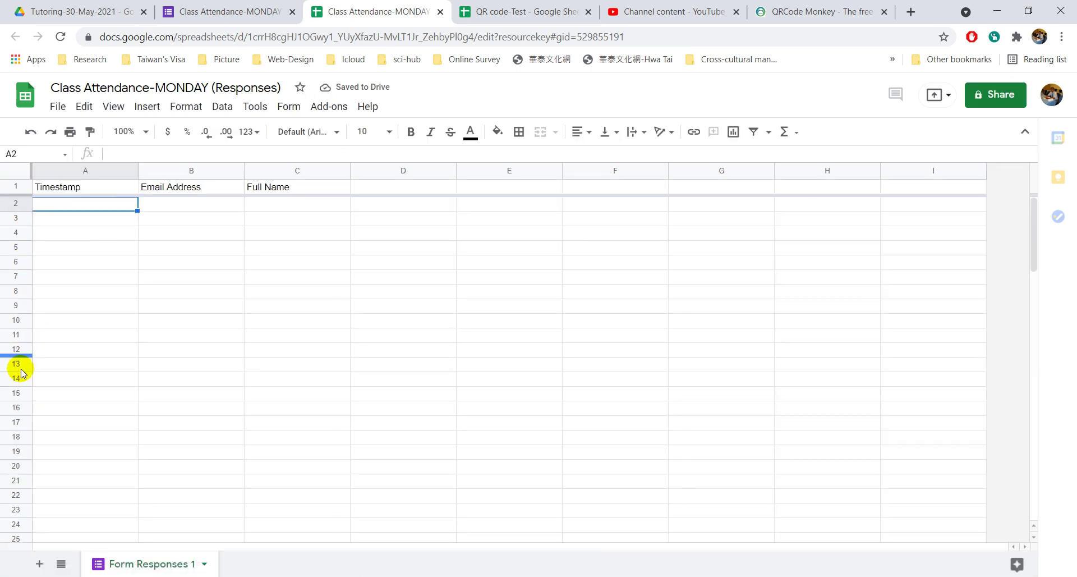
left_click(20, 426, "shift")
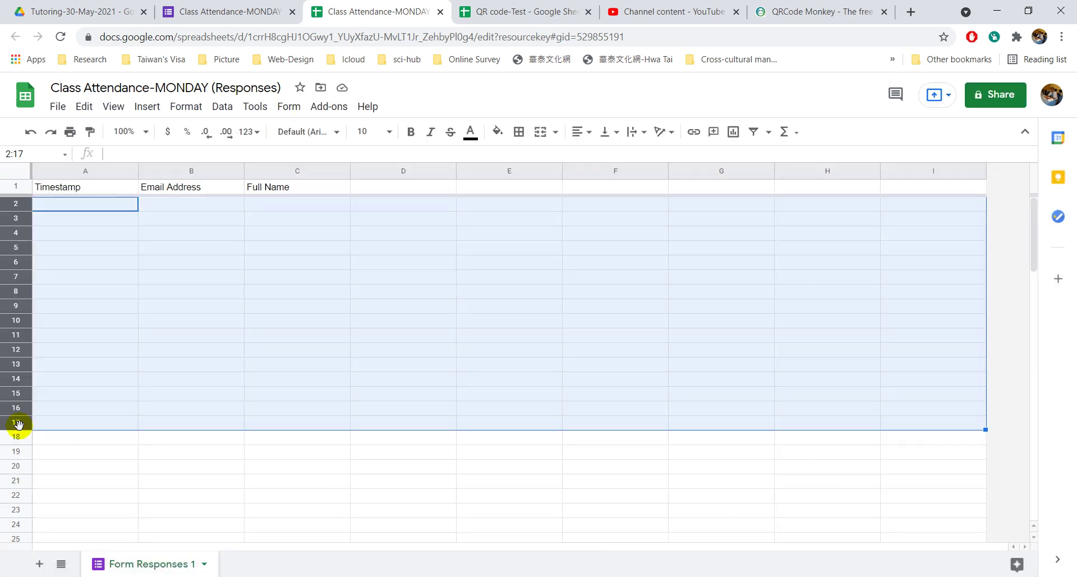
left_click(108, 205)
left_click(108, 219)
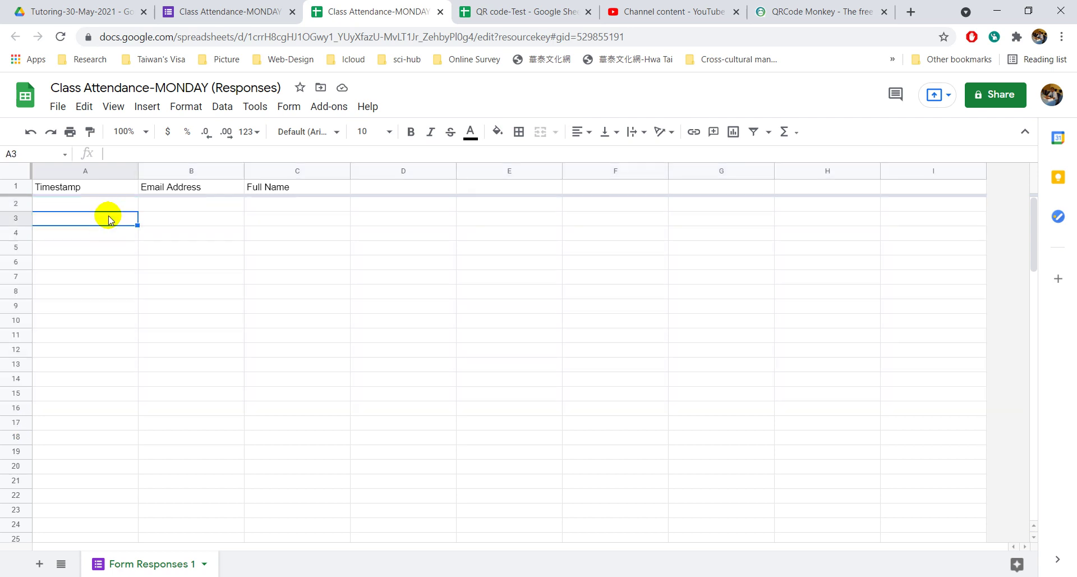
left_click(107, 233)
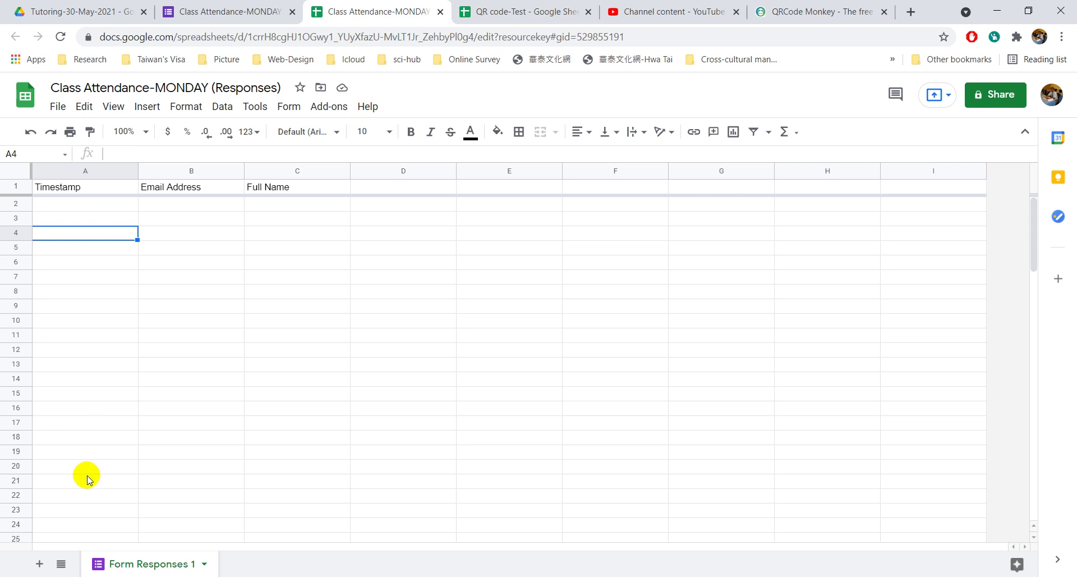
left_click(13, 424)
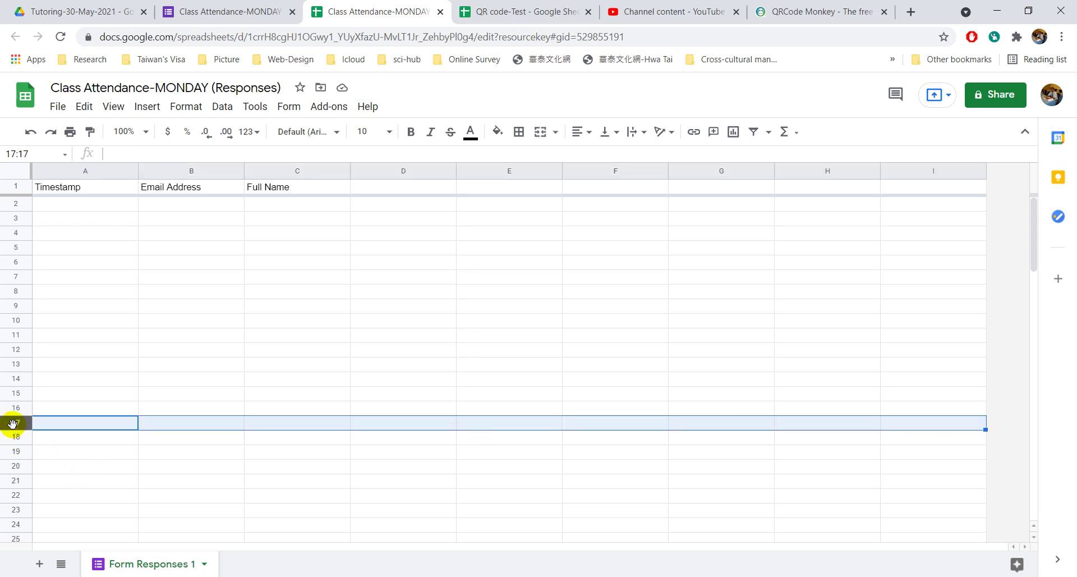
scroll(12, 409, "down", 5)
left_click(13, 349, "shift")
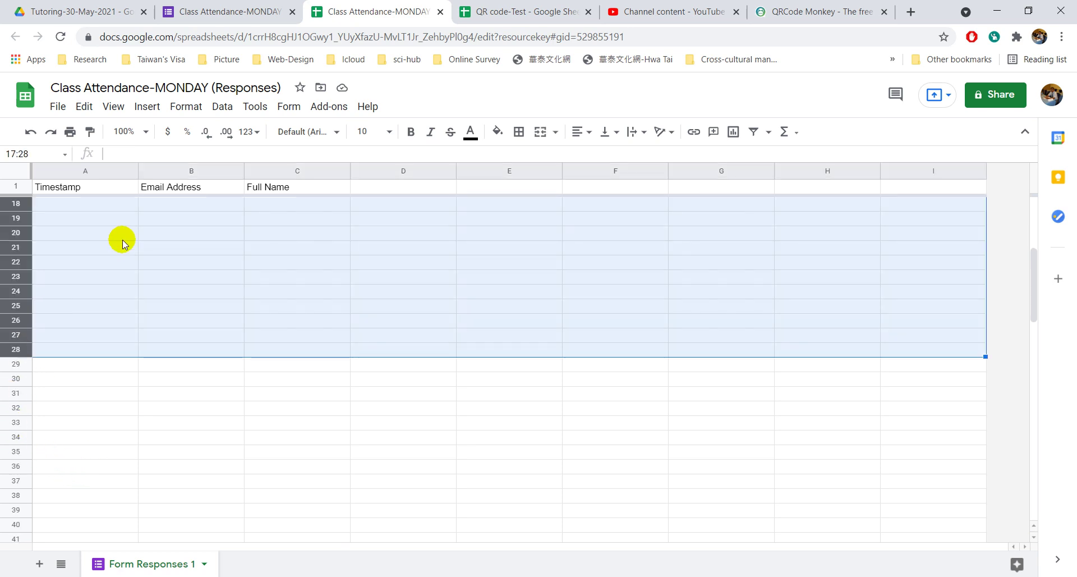
scroll(86, 379, "down", 2)
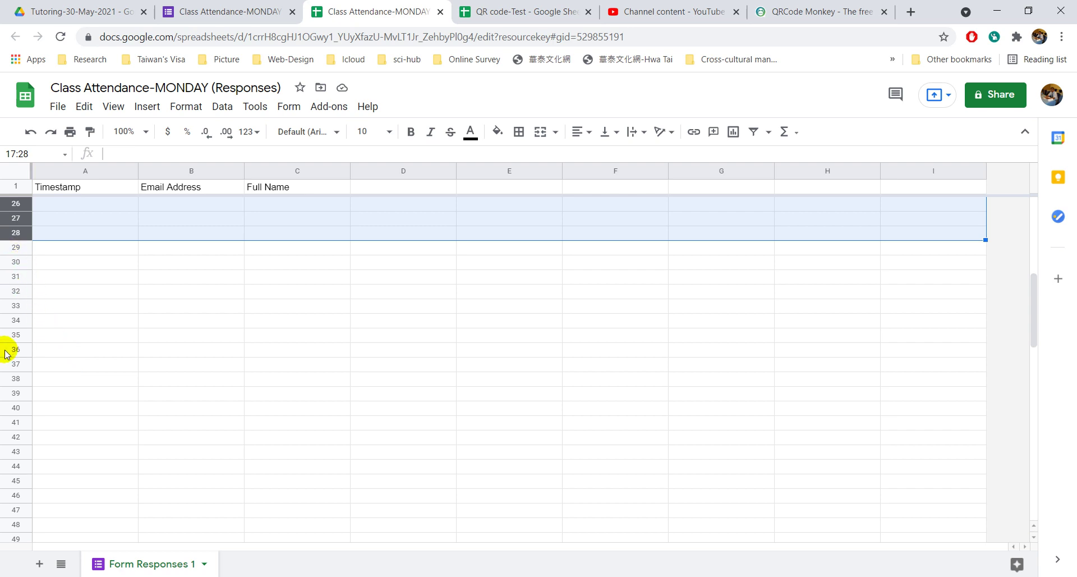
left_click(15, 394, "shift")
scroll(26, 348, "down", 1)
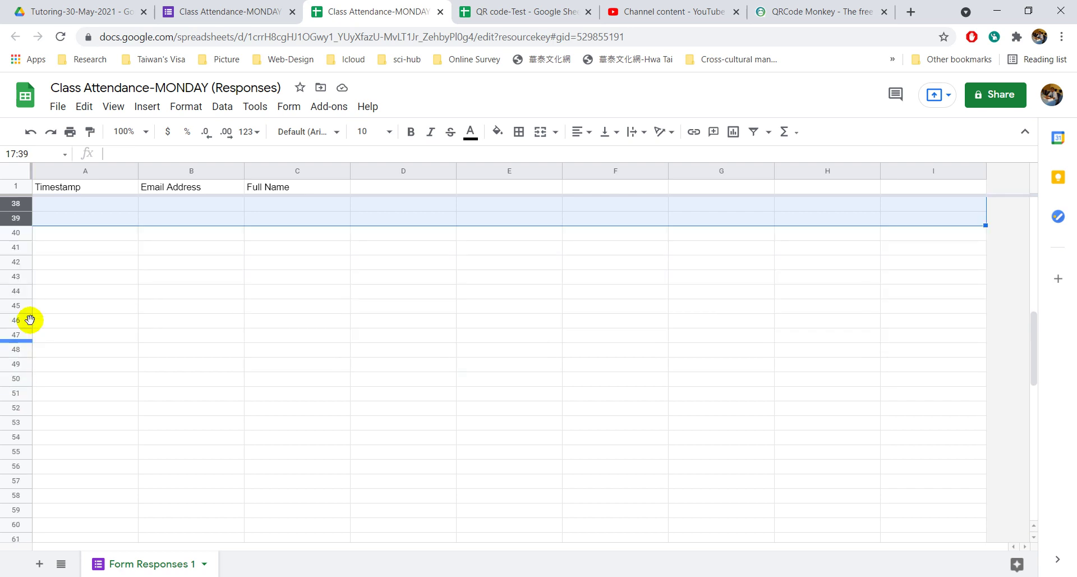
scroll(33, 471, "up", 10)
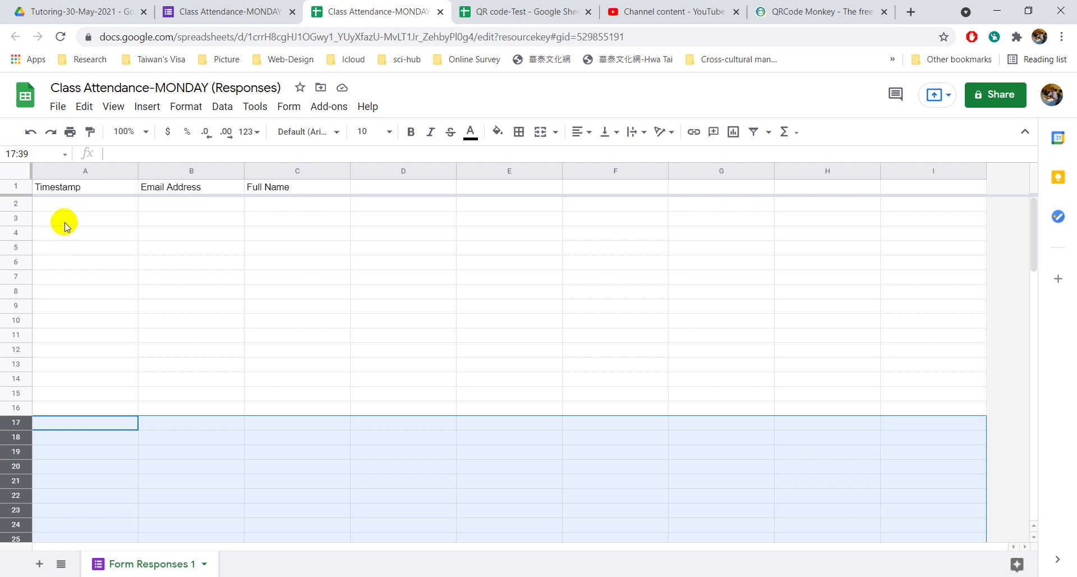
left_click(66, 206)
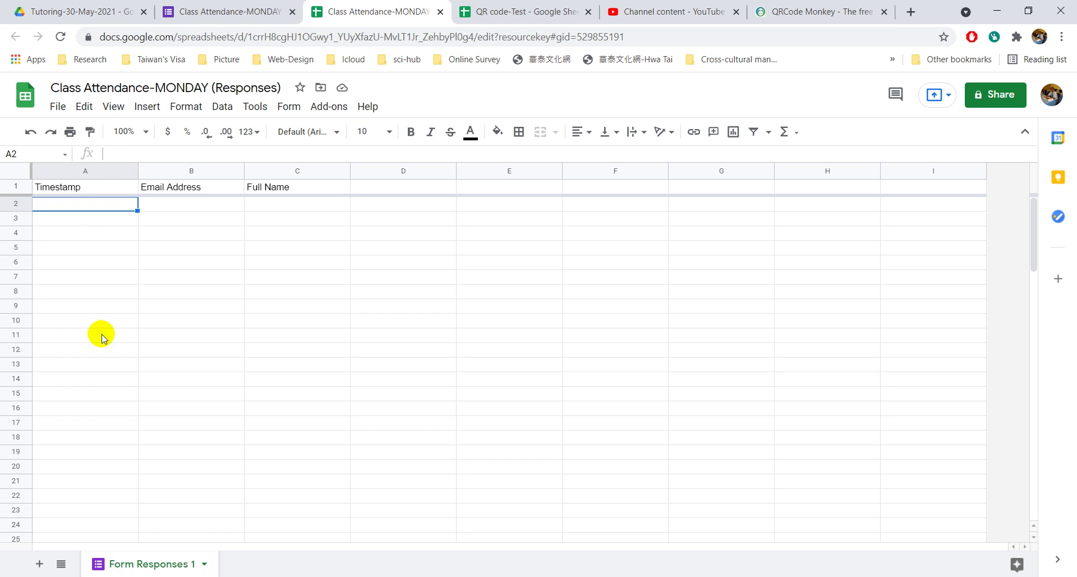
left_click(439, 12)
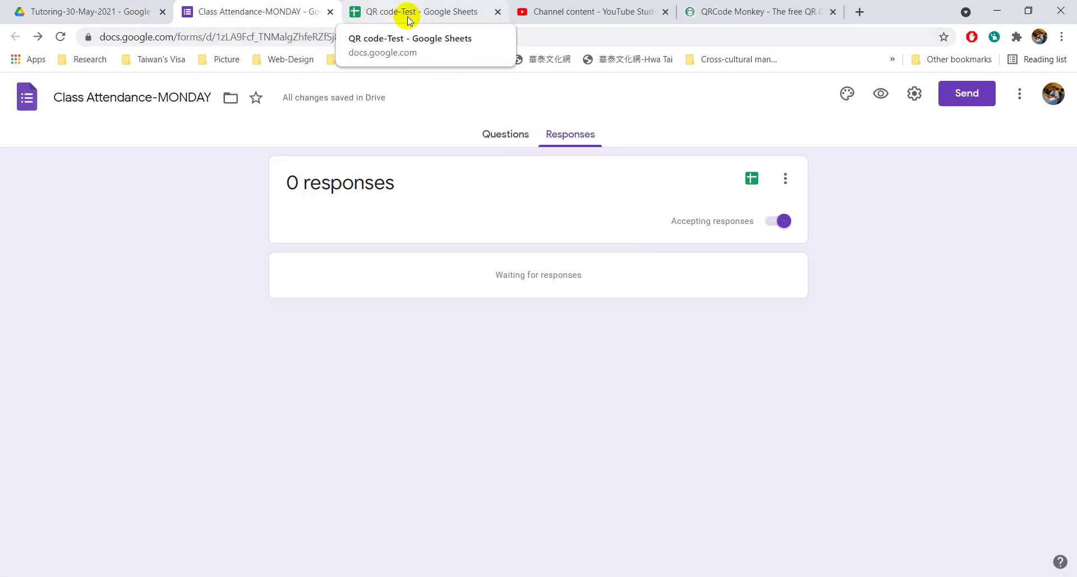
Check the Tutoring-30-May-2021 Drive folder for the new form and response sheet, and review the form's questions.
left_click(449, 17)
left_click(137, 14)
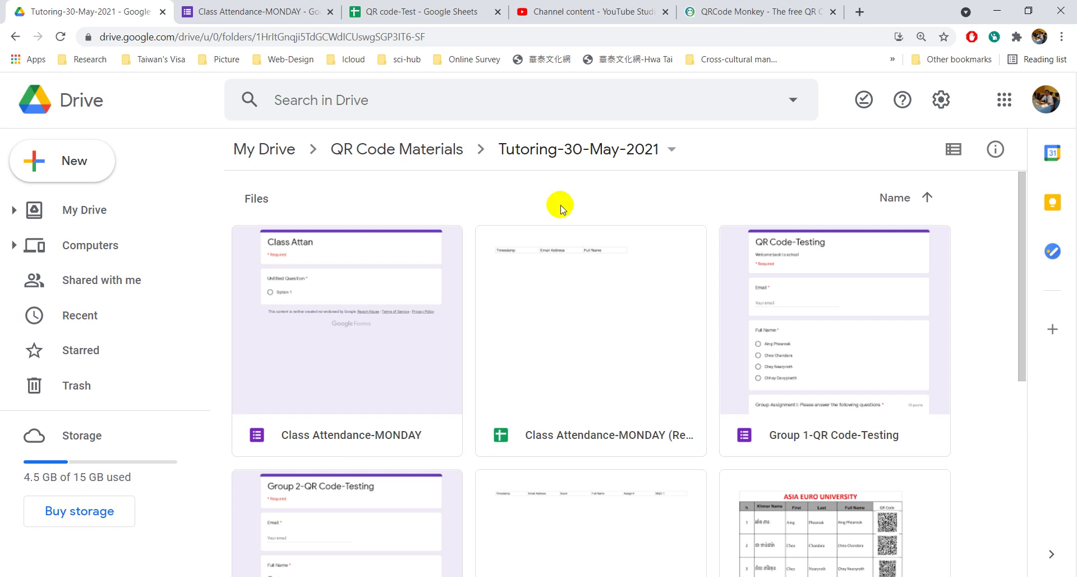
left_click(266, 7)
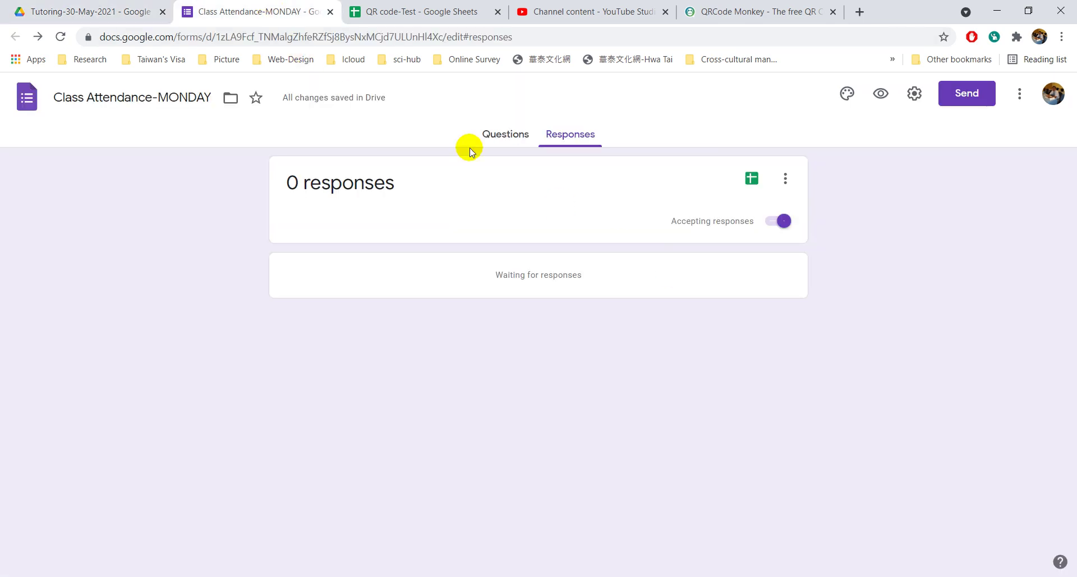
left_click(501, 135)
scroll(559, 344, "down", 8)
scroll(561, 344, "up", 8)
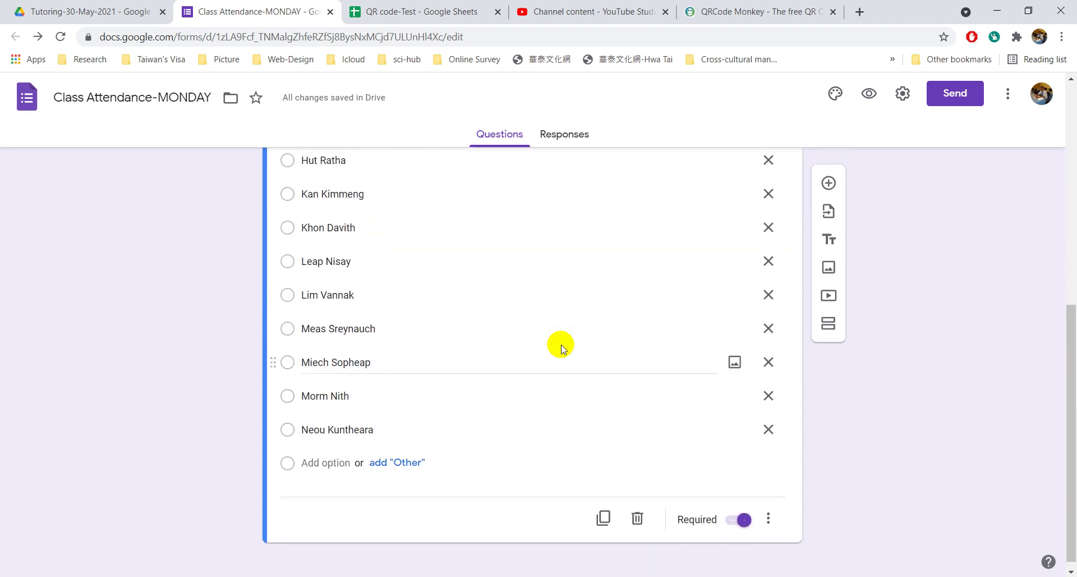
Generate a pre-filled link for the form with the first student selected as Full Name and copy the link.
left_click(1009, 93)
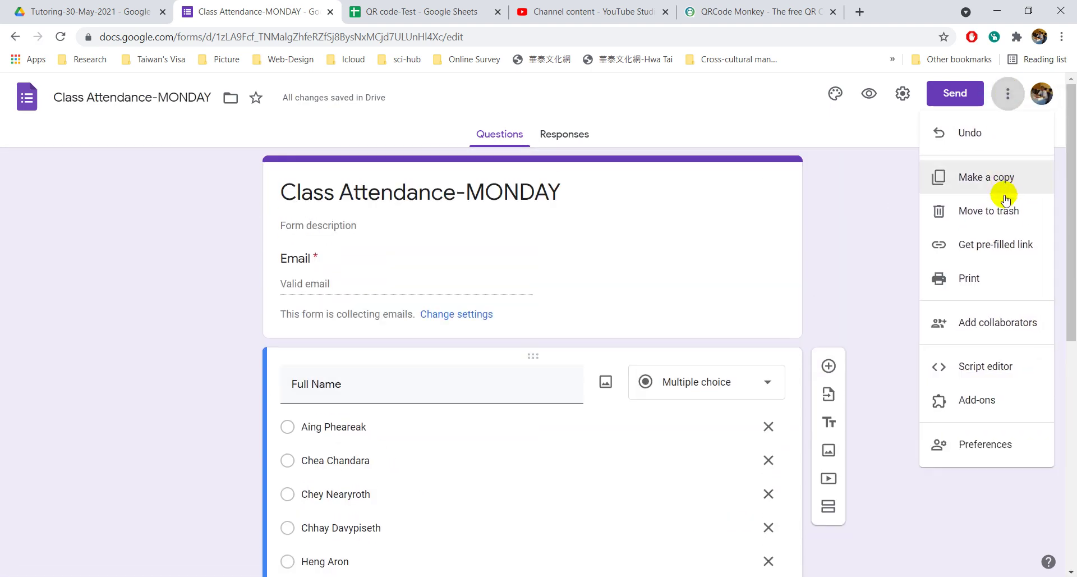
left_click(988, 243)
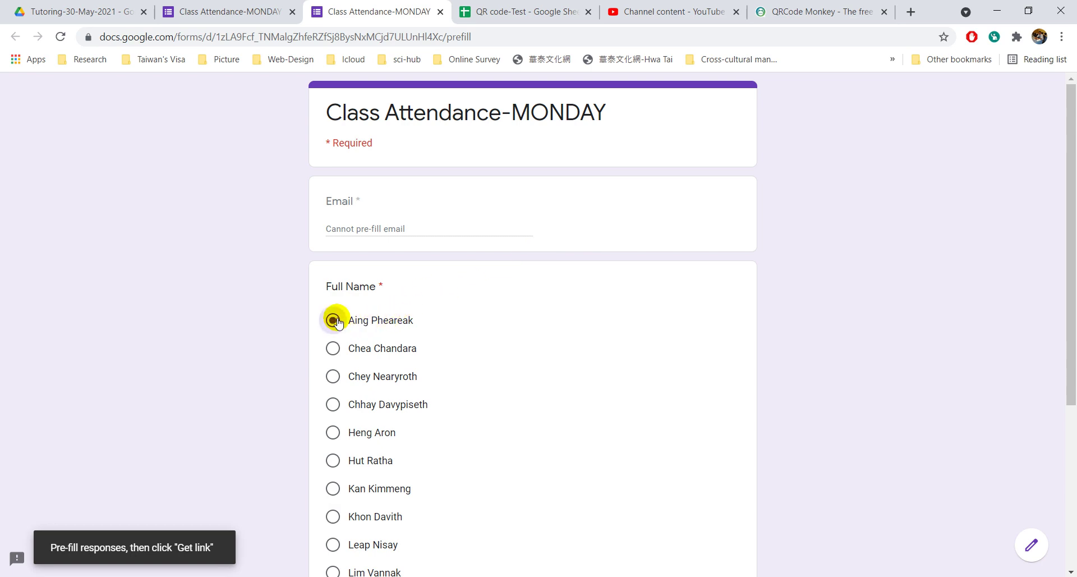
scroll(348, 302, "down", 5)
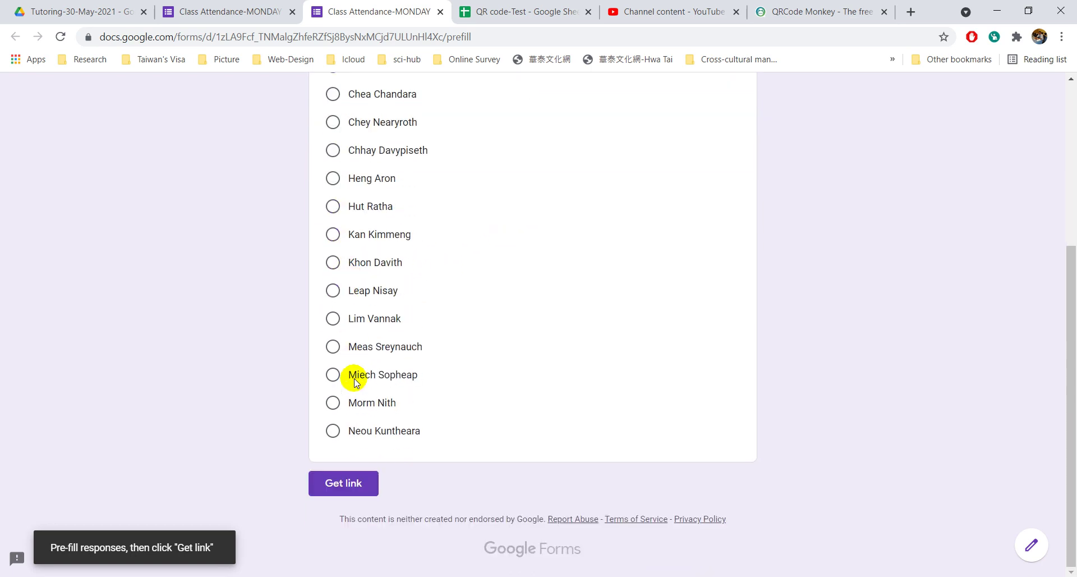
left_click(348, 483)
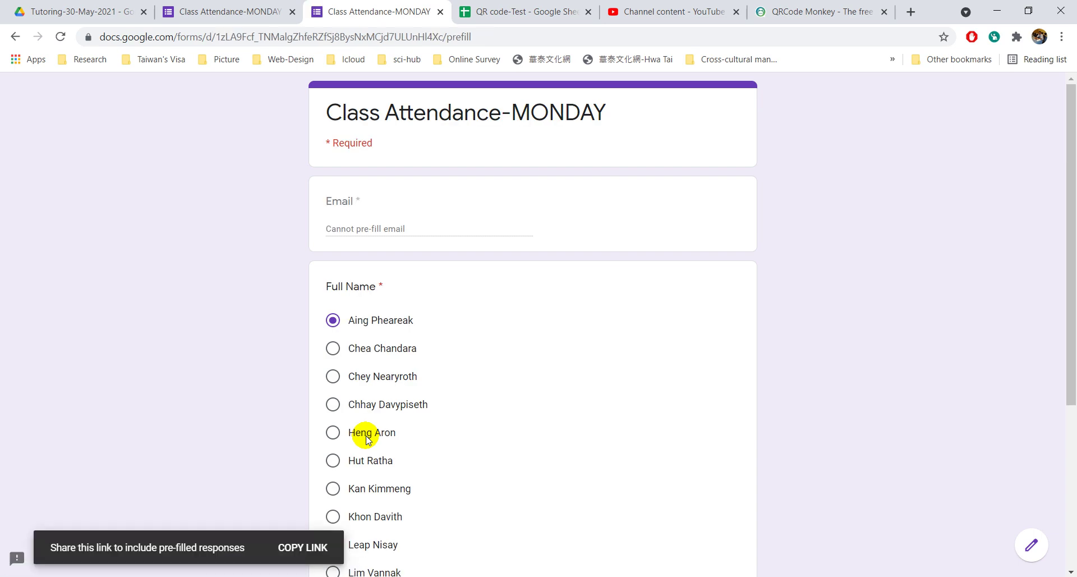
left_click(310, 552)
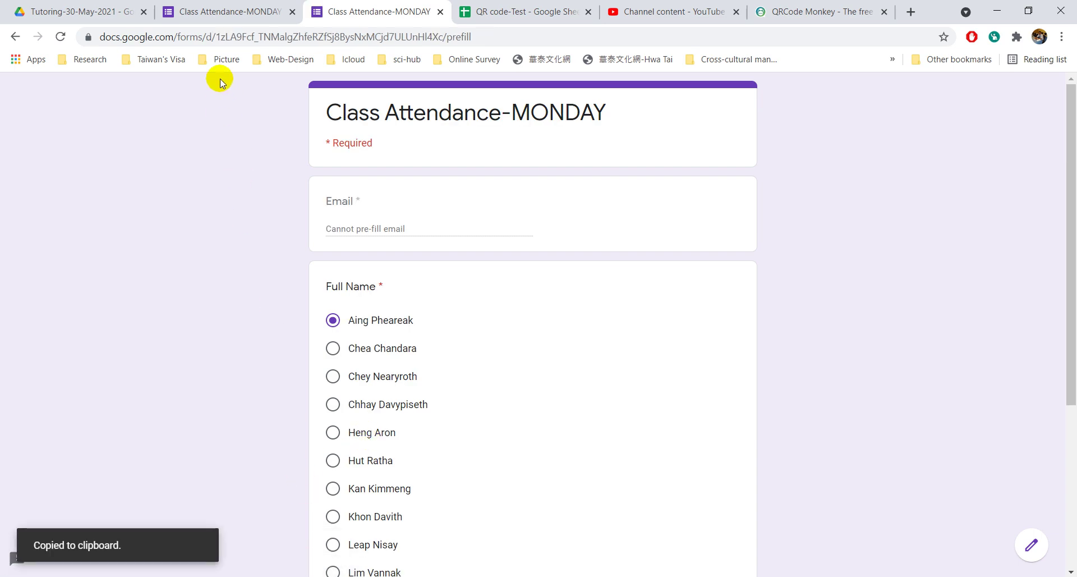
In the QR code-Test Attendance sheet, start a formula in F3 with =" followed by the copied pre-filled link.
left_click(496, 11)
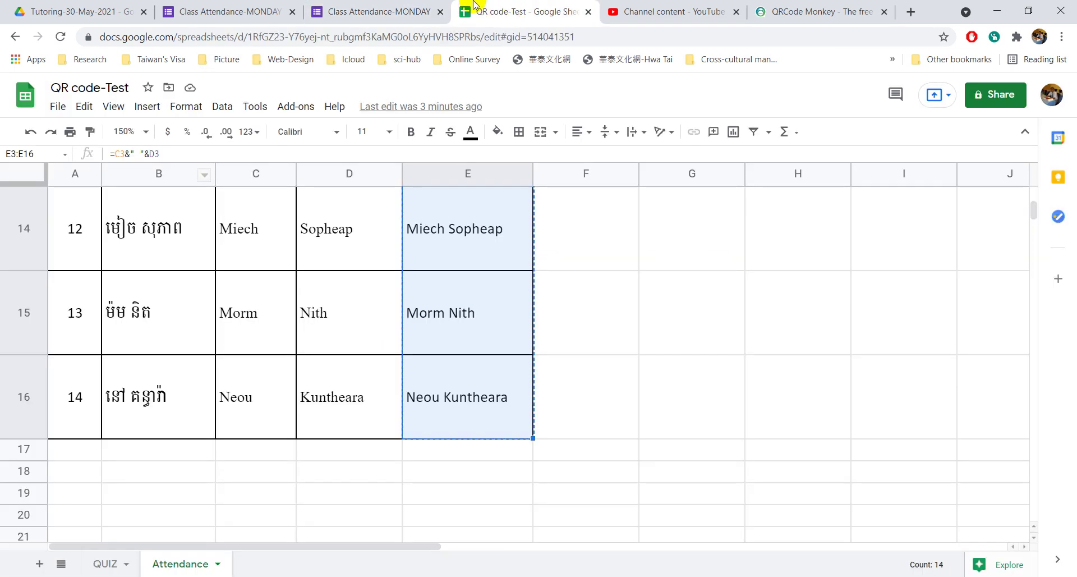
scroll(589, 291, "up", 10)
left_click(588, 291)
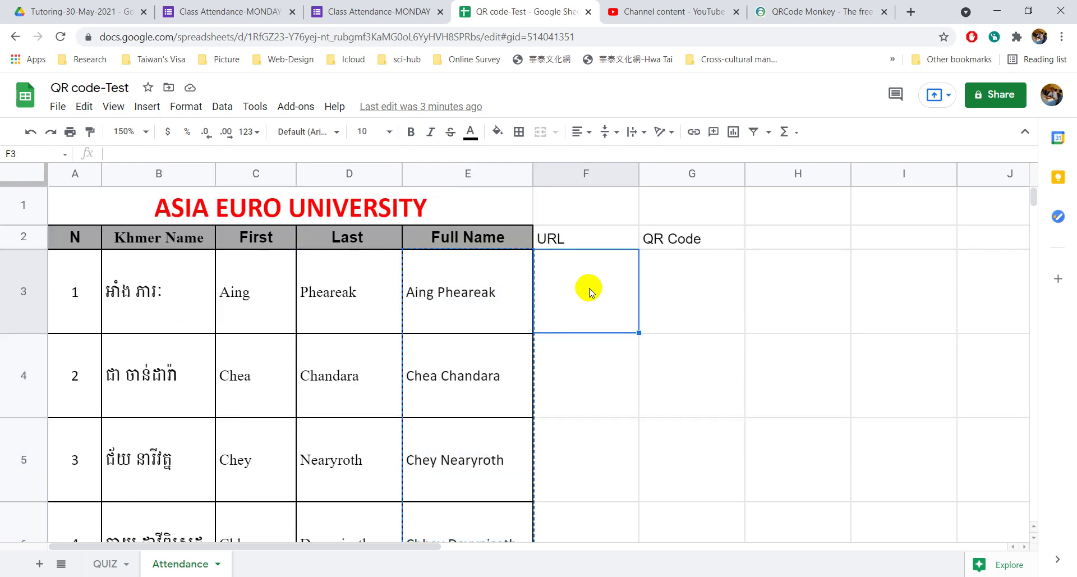
type("=")
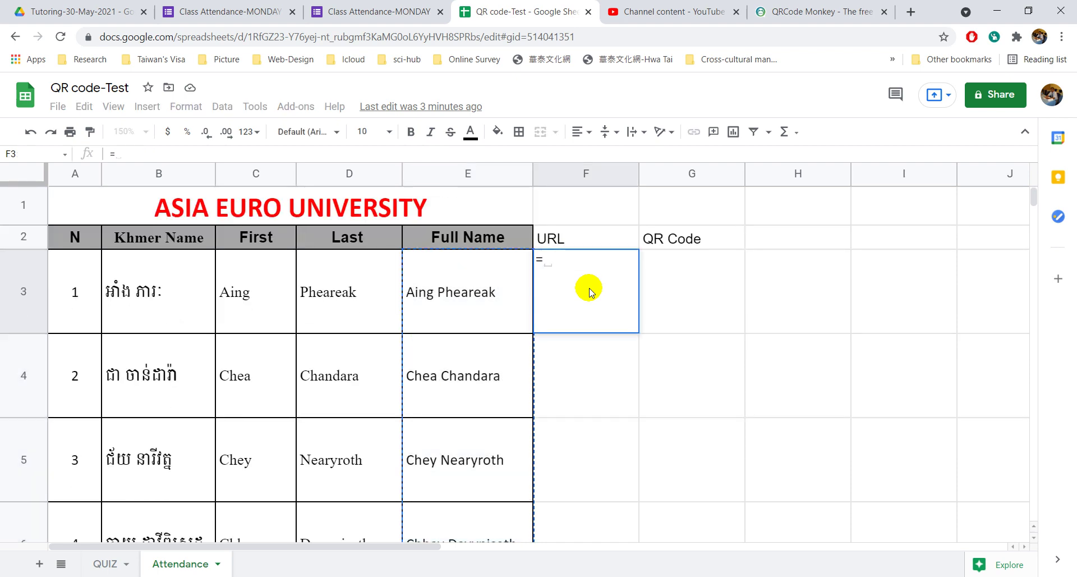
type("\"")
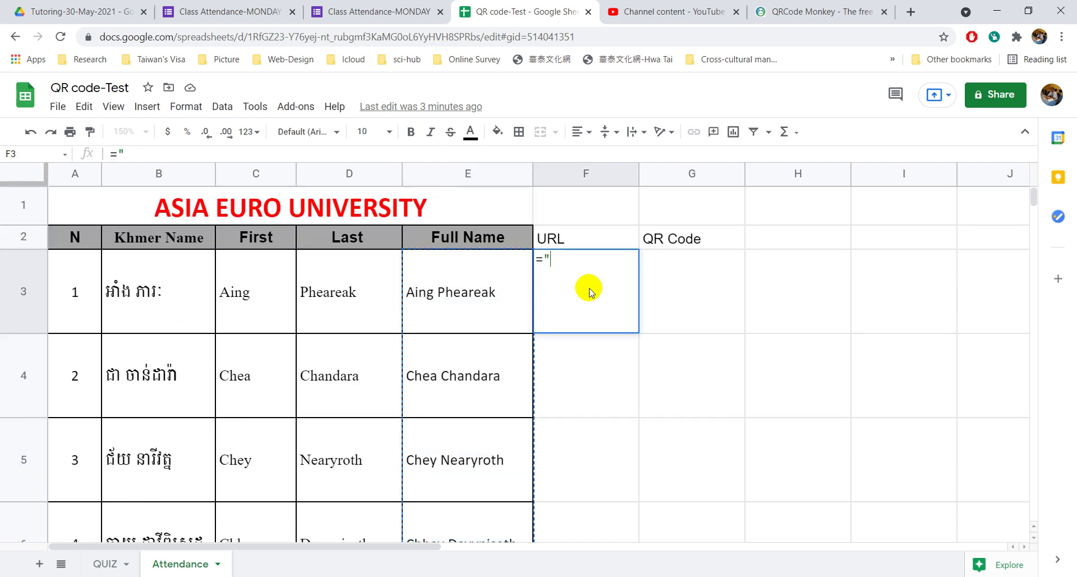
key("ctrl+v")
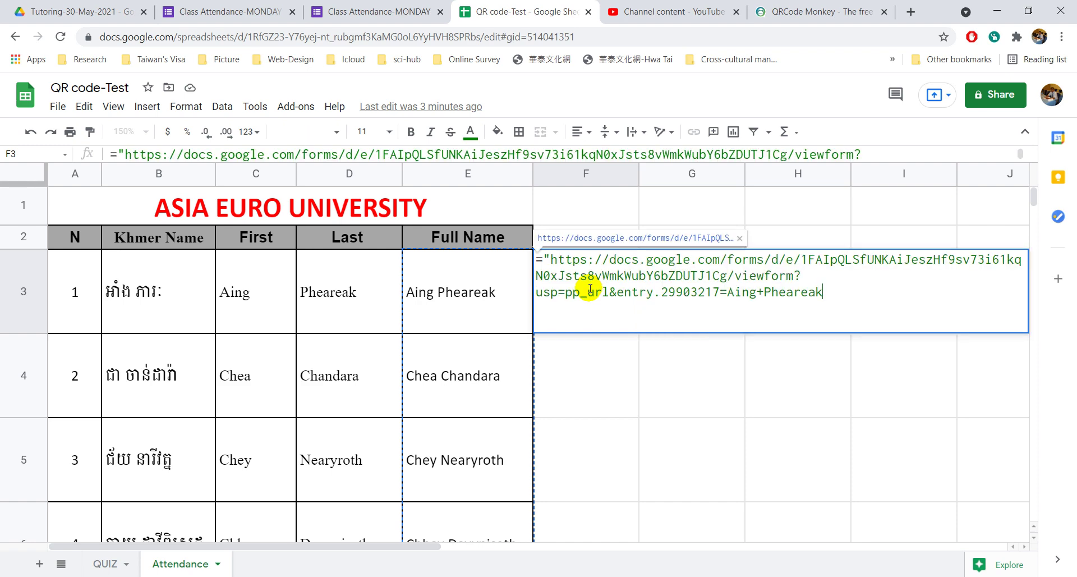
Replace the F3 link's text from viewform through entry with formResponse?entry, copied from the URL formula in the Notepad script.
key("alt+Tab")
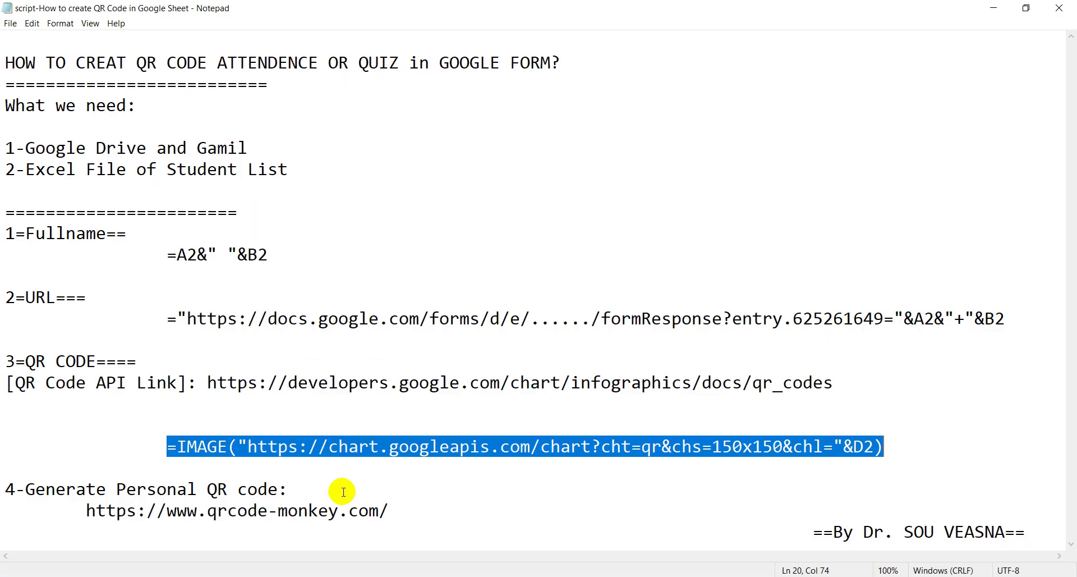
left_click(600, 322)
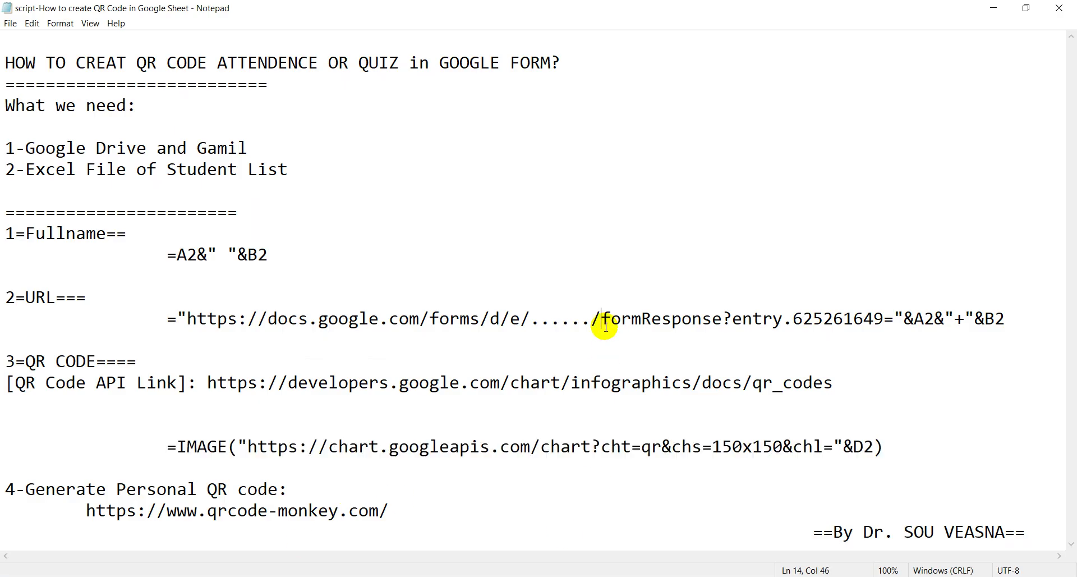
left_click(780, 318, "shift")
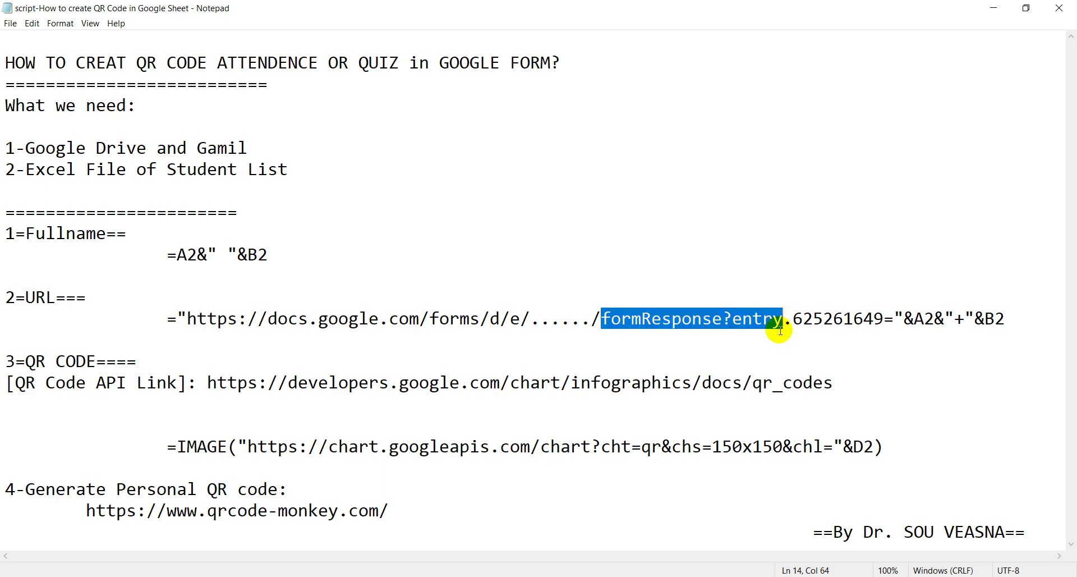
left_click(993, 8)
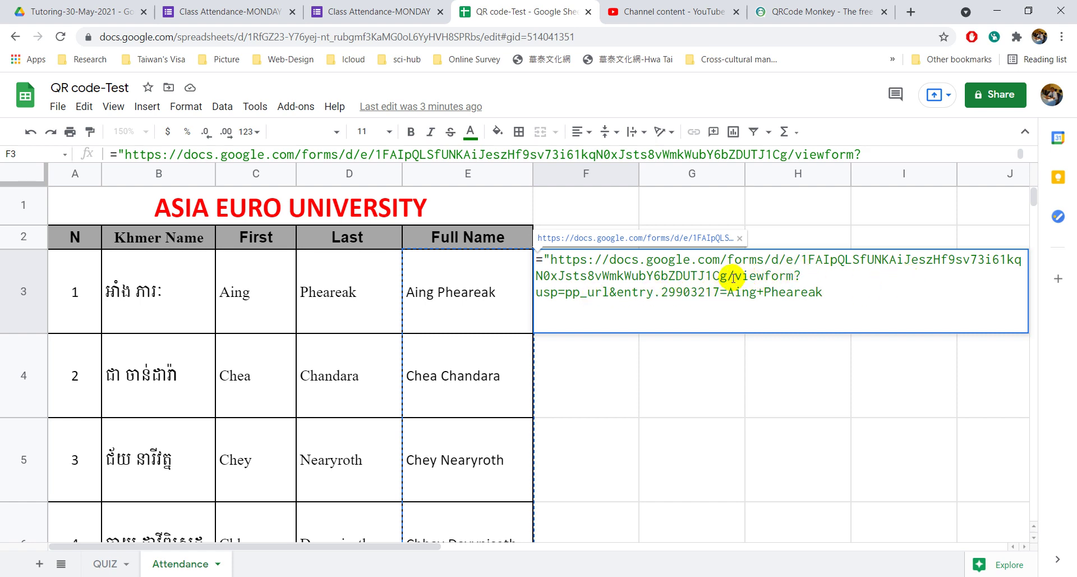
left_click_drag(734, 275, 654, 292)
key("ctrl+v")
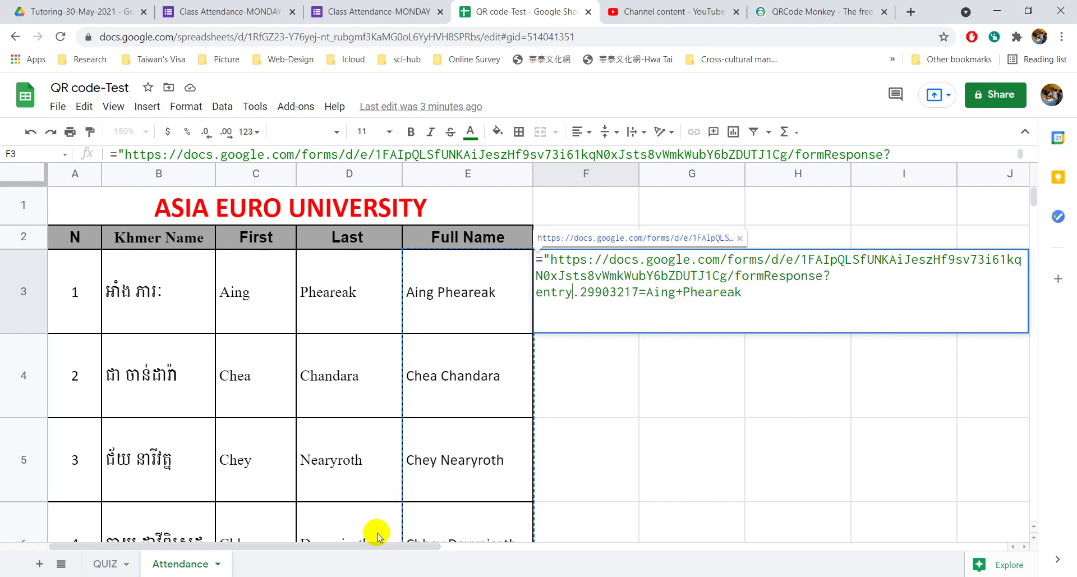
Replace the student name ending the F3 link with "&A2&"+"&B2, copied from the URL formula in the Notepad script.
key("alt+Tab")
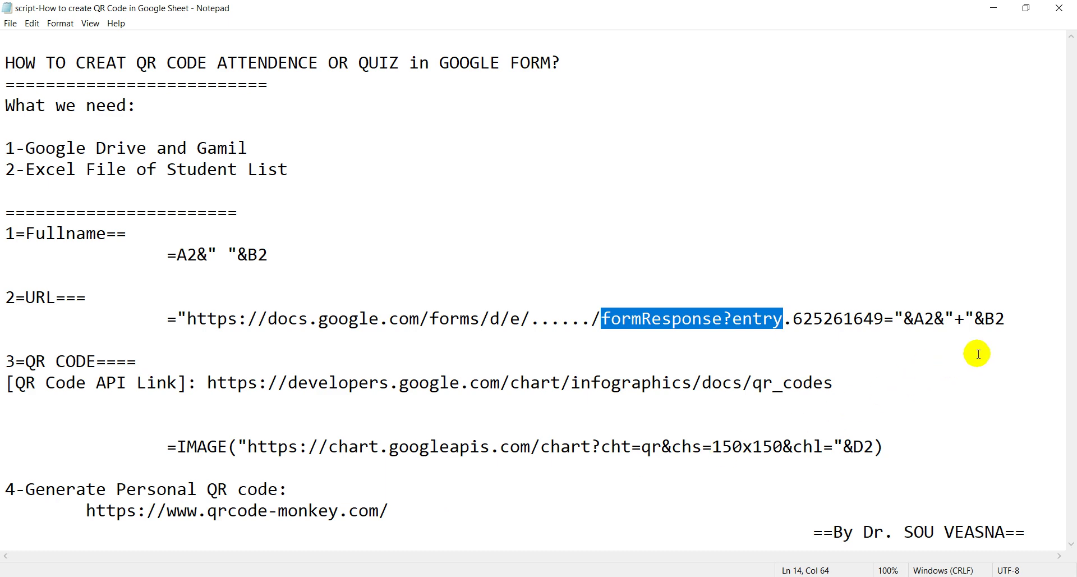
left_click_drag(1004, 318, 896, 316)
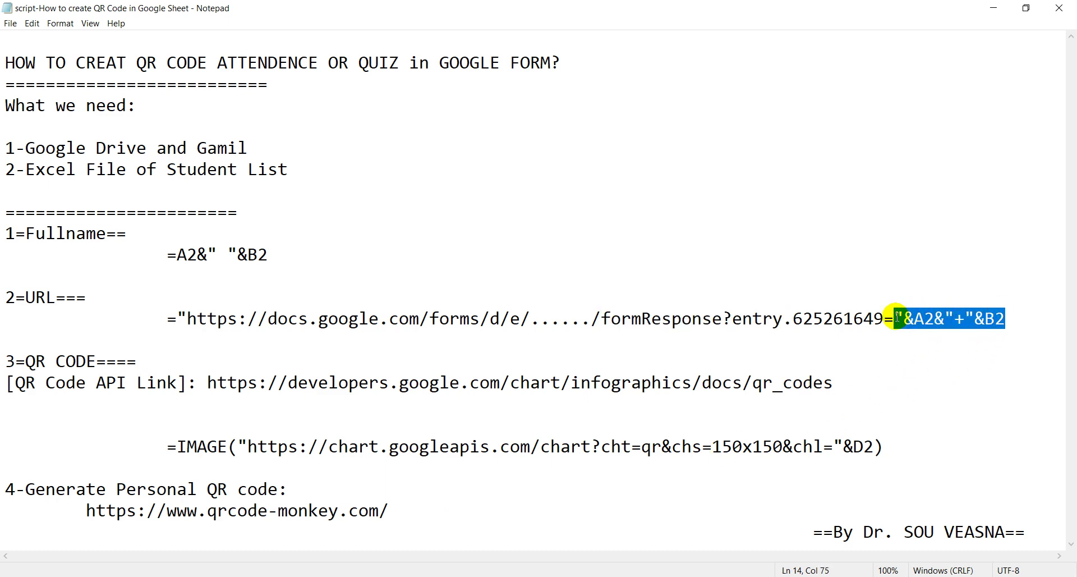
left_click(994, 8)
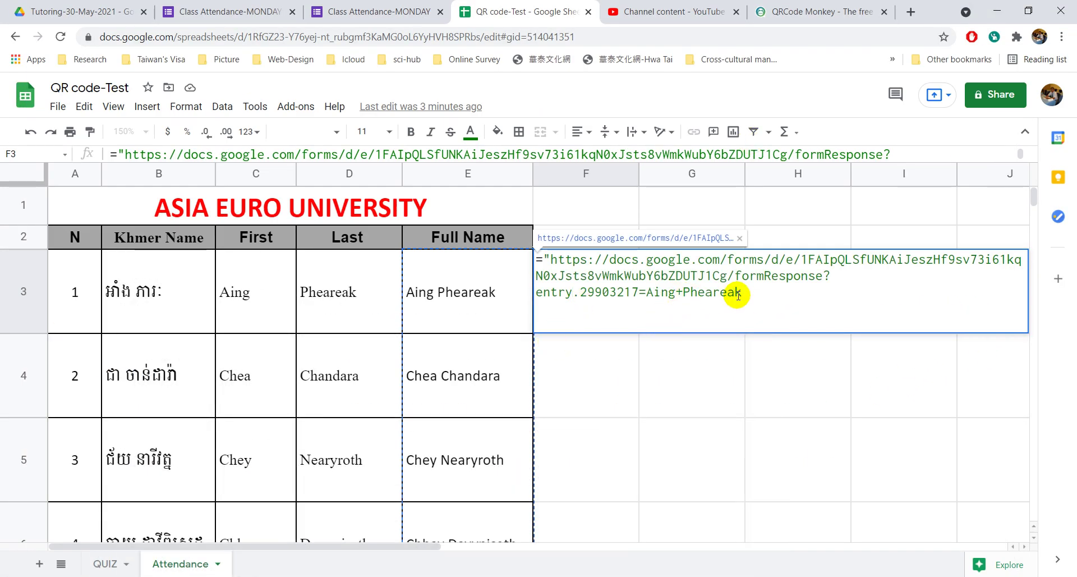
left_click_drag(738, 294, 648, 293)
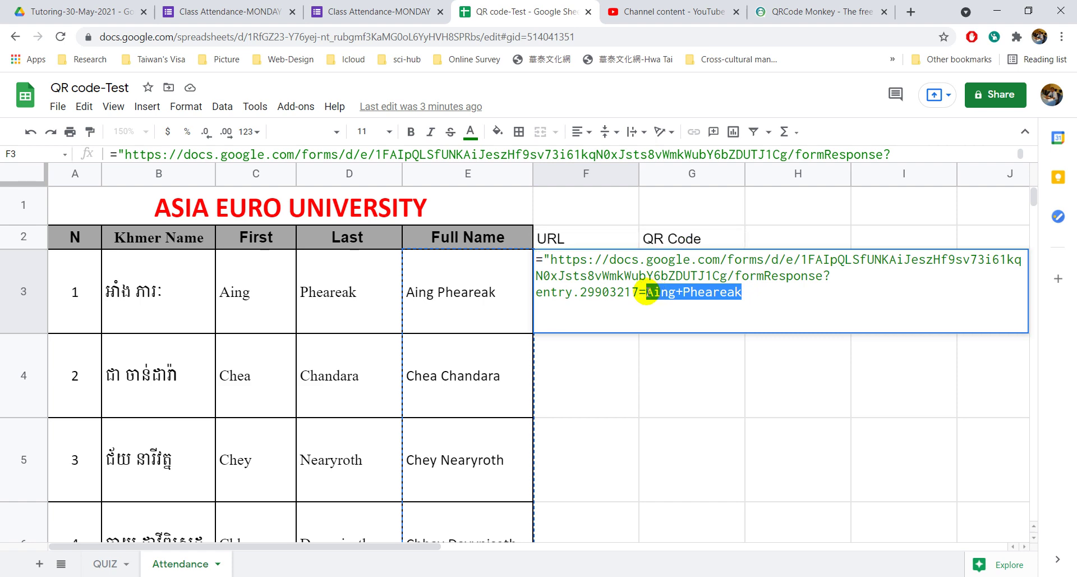
key("ctrl+v")
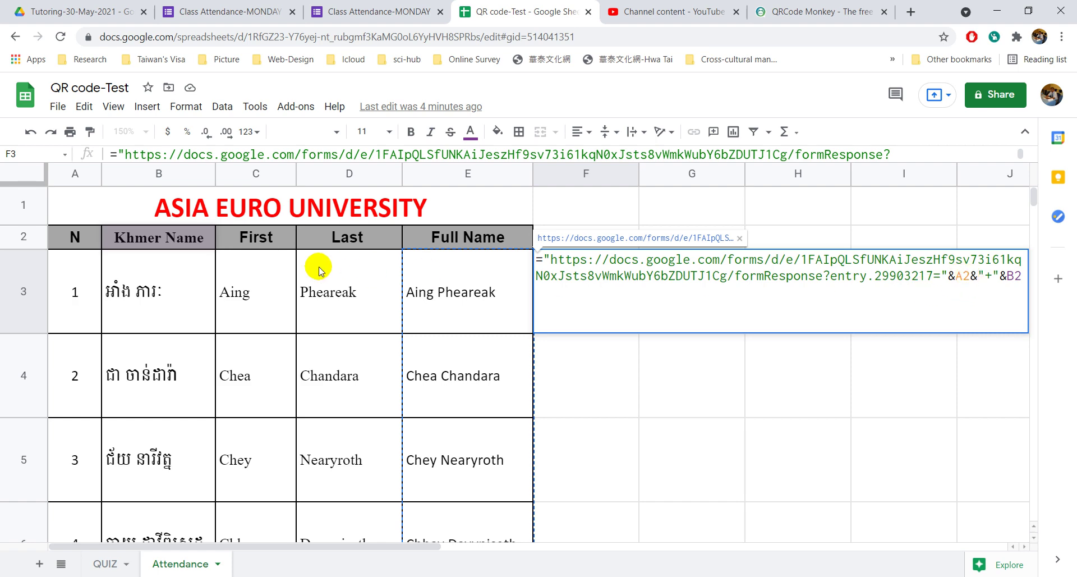
Change the F3 formula's cell references to C3 for the first name and D3 for the last name, and commit it.
double_click(960, 276)
type("C2")
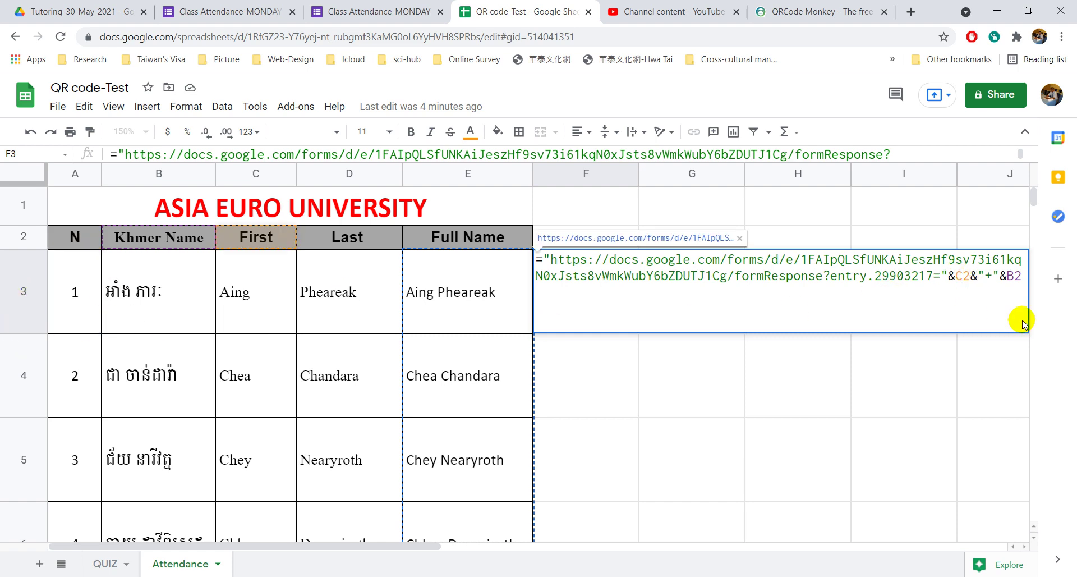
double_click(964, 276)
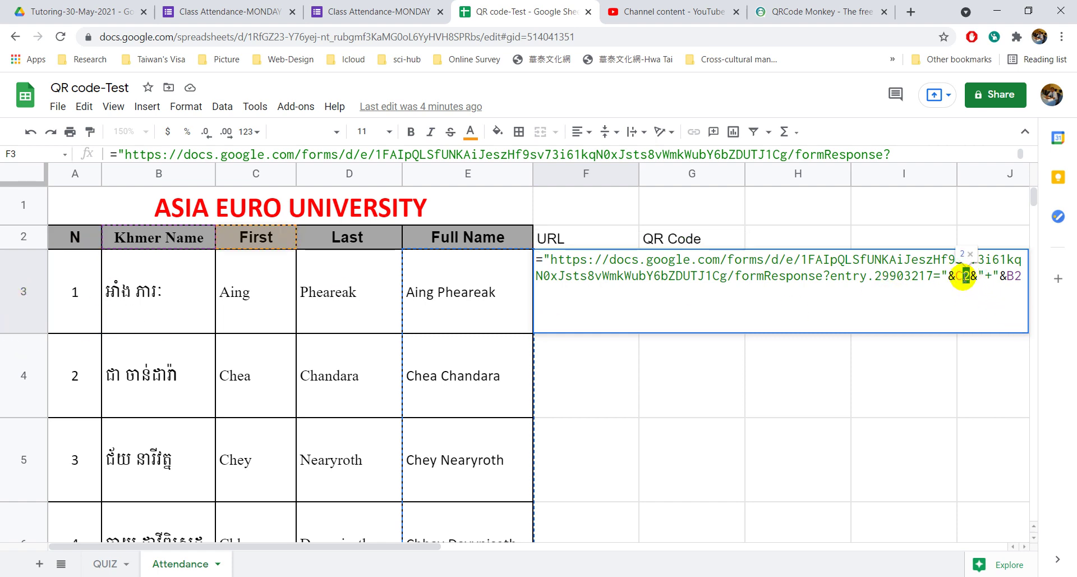
type("C3")
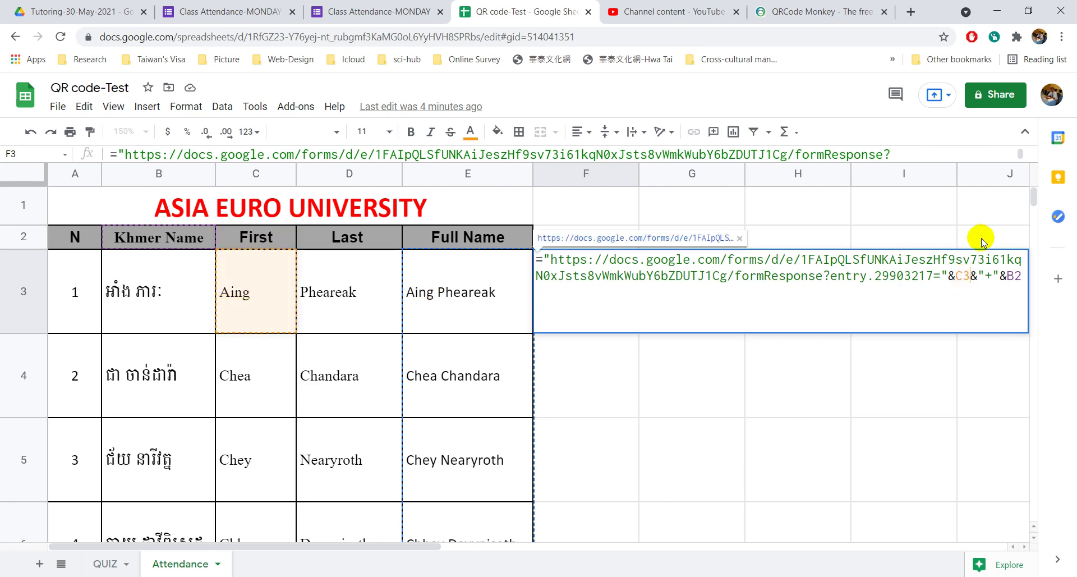
double_click(1012, 275)
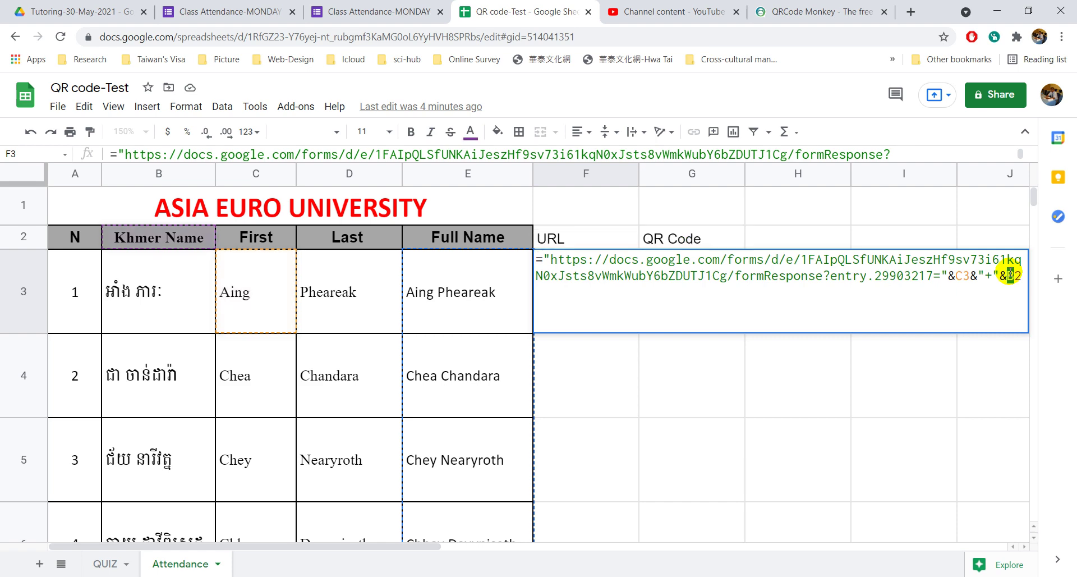
type("D2")
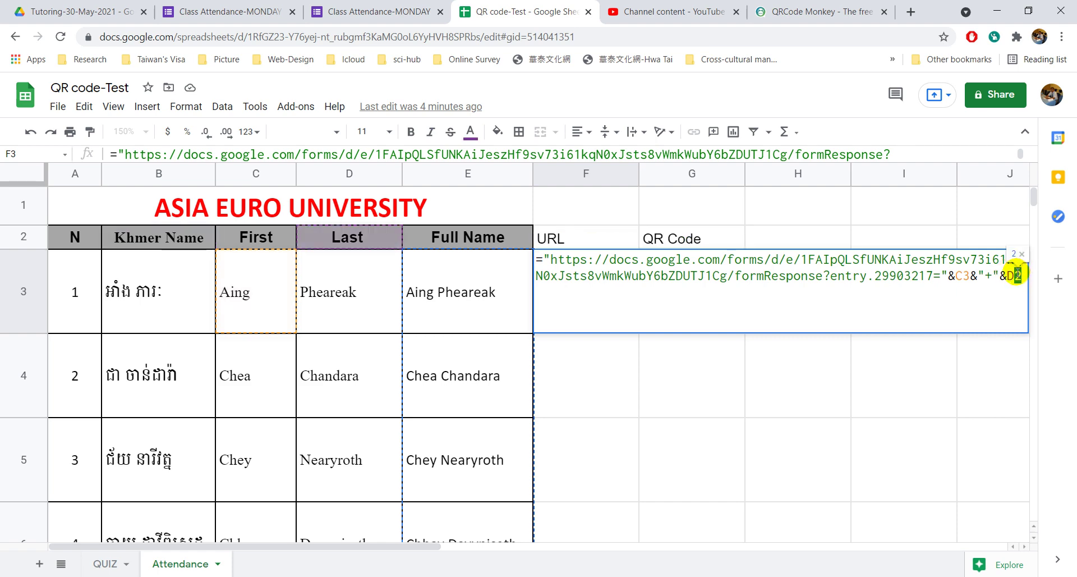
type("3")
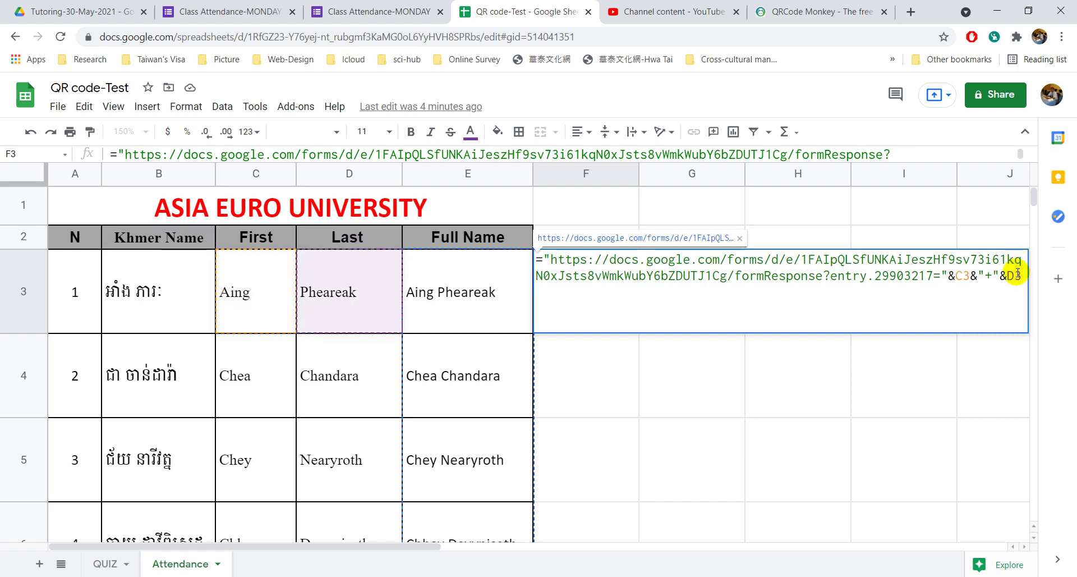
key("Return")
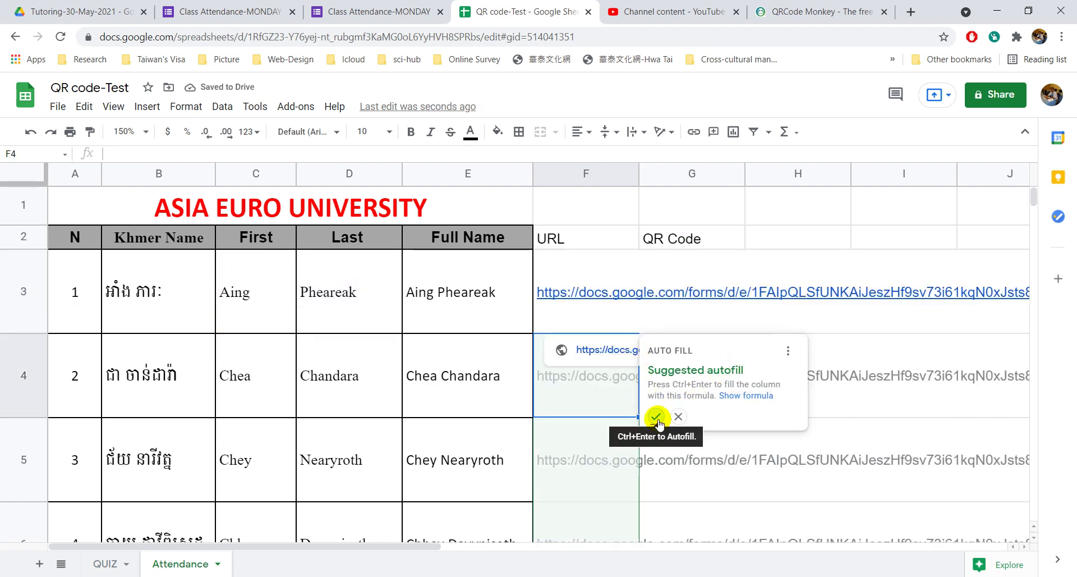
Accept the suggested autofill of the URL formula for the remaining students and check the name endings of the generated links.
left_click(657, 419)
scroll(688, 412, "down", 5)
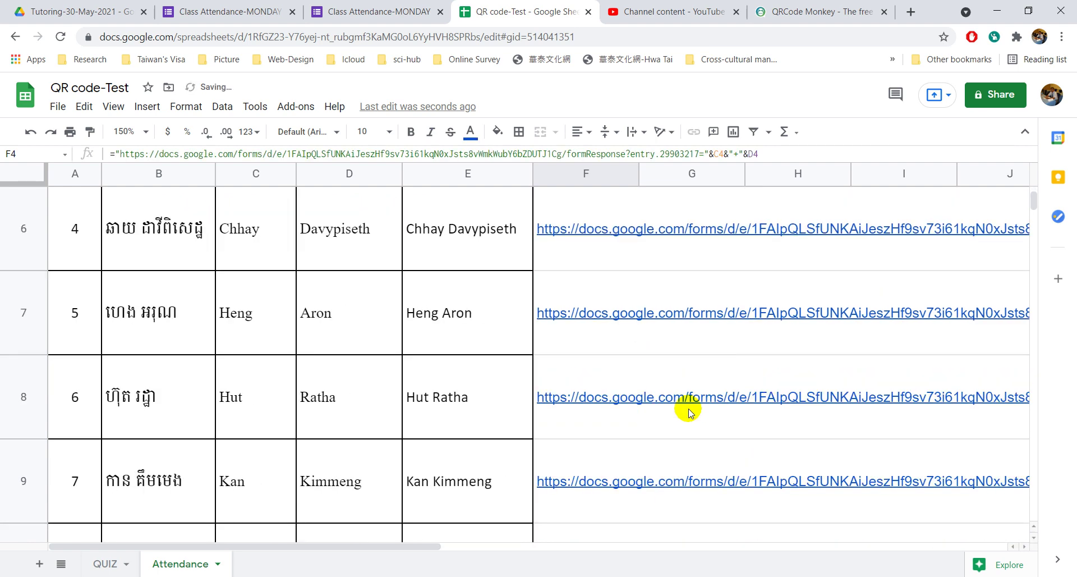
scroll(688, 411, "down", 10)
scroll(687, 411, "up", 3)
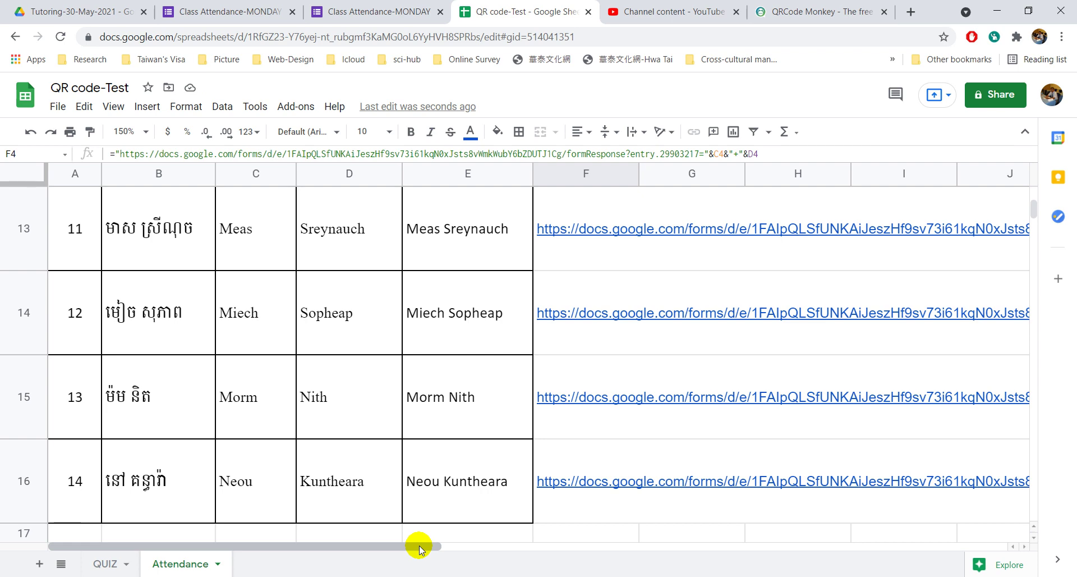
left_click_drag(419, 545, 659, 548)
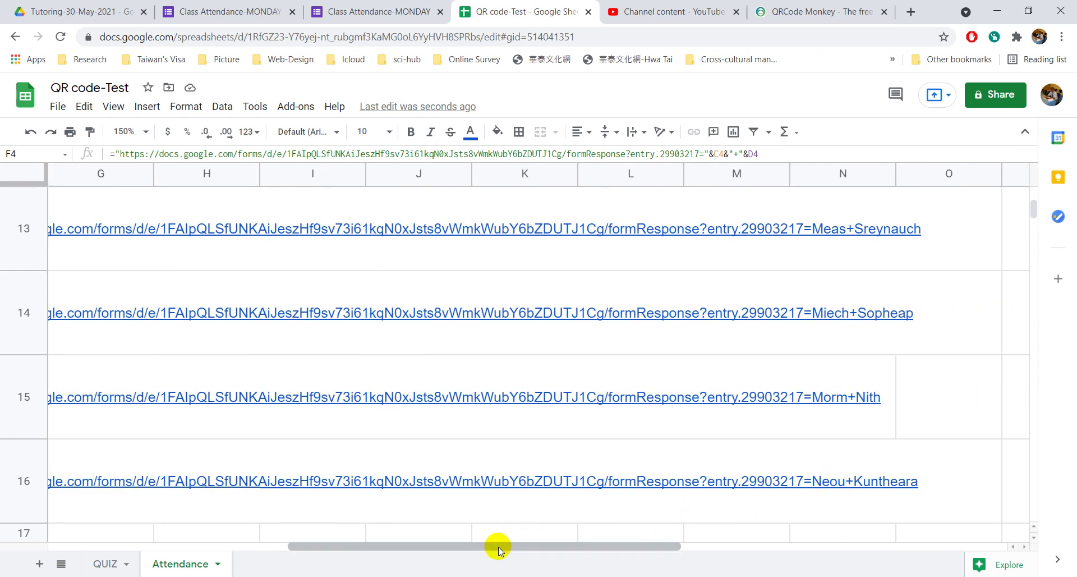
left_click_drag(498, 546, 233, 551)
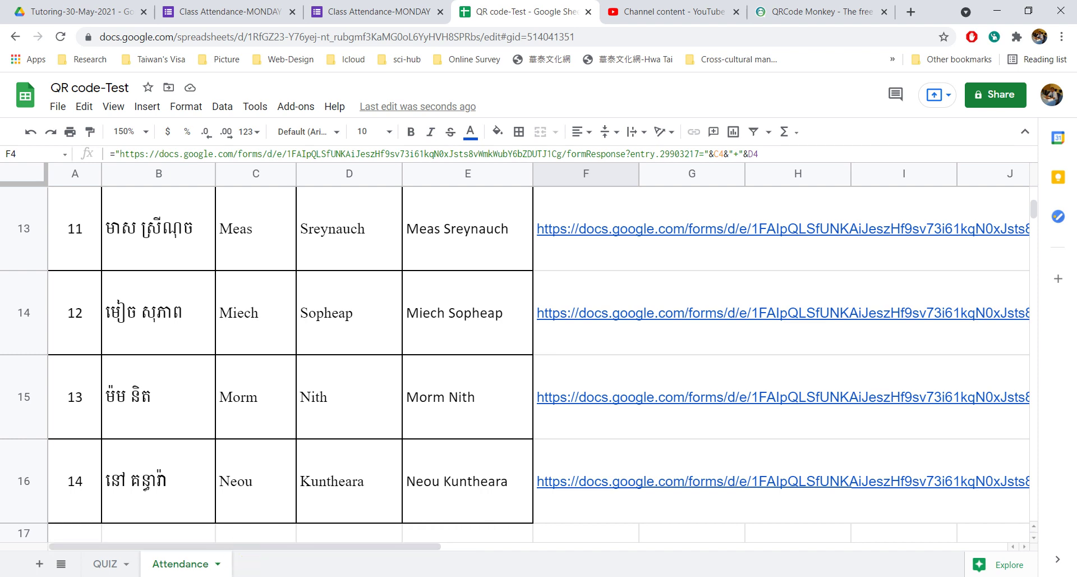
key("alt+Tab")
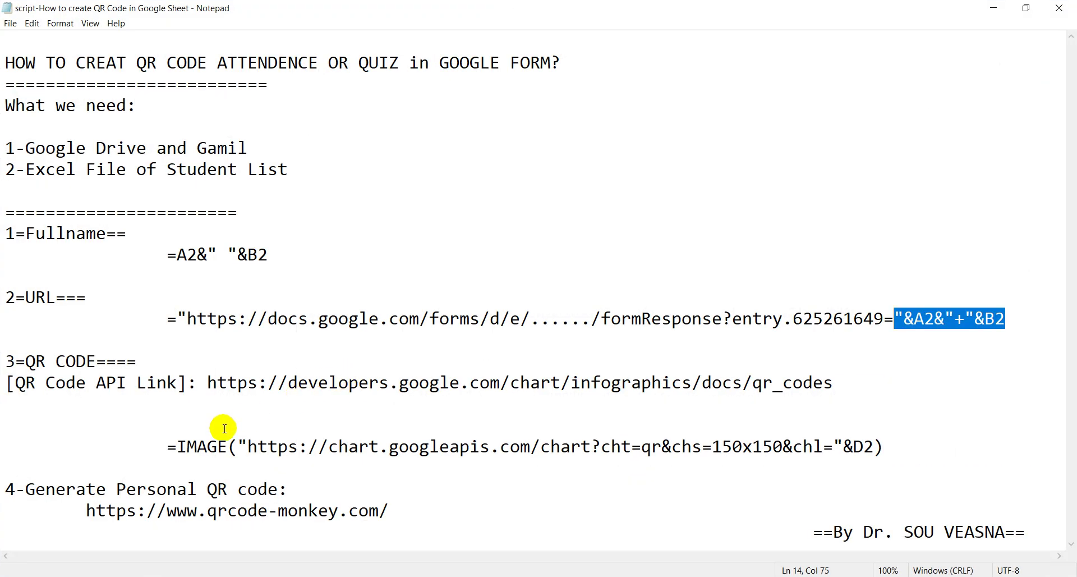
left_click_drag(168, 447, 883, 446)
key("ctrl+c")
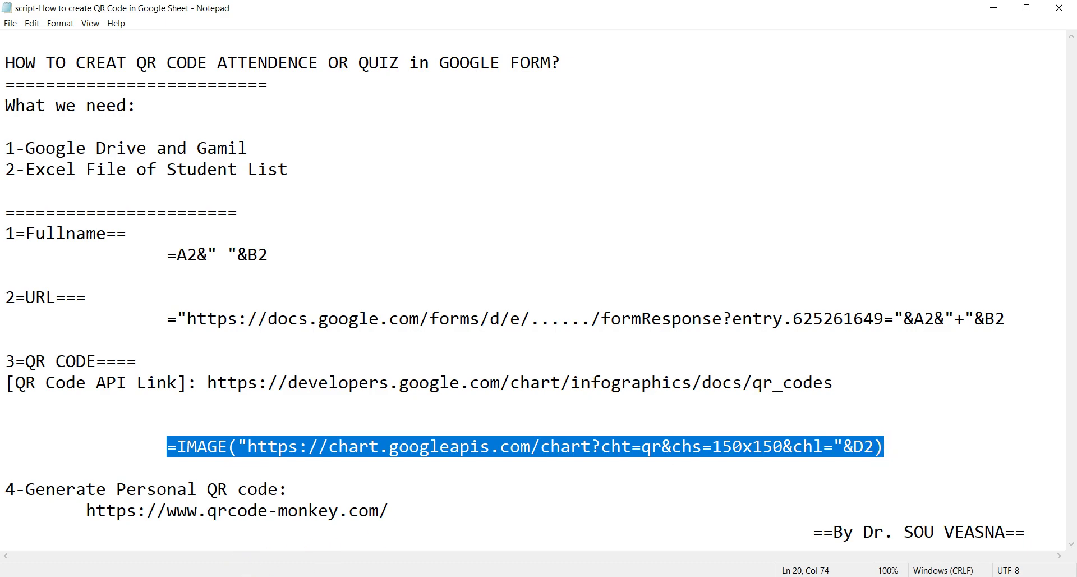
key("alt+Tab")
scroll(637, 192, "up", 10)
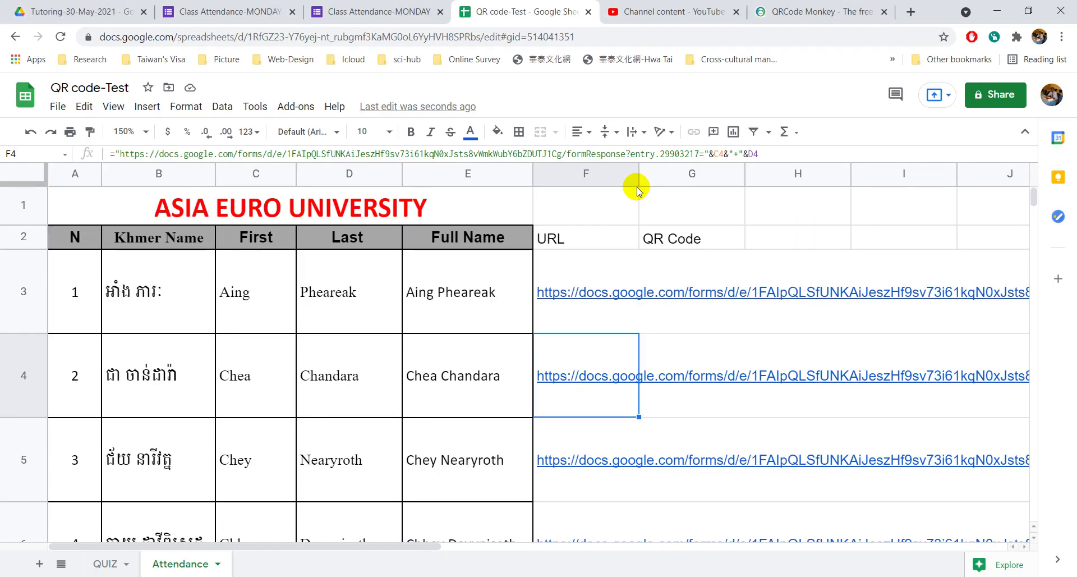
left_click(669, 267)
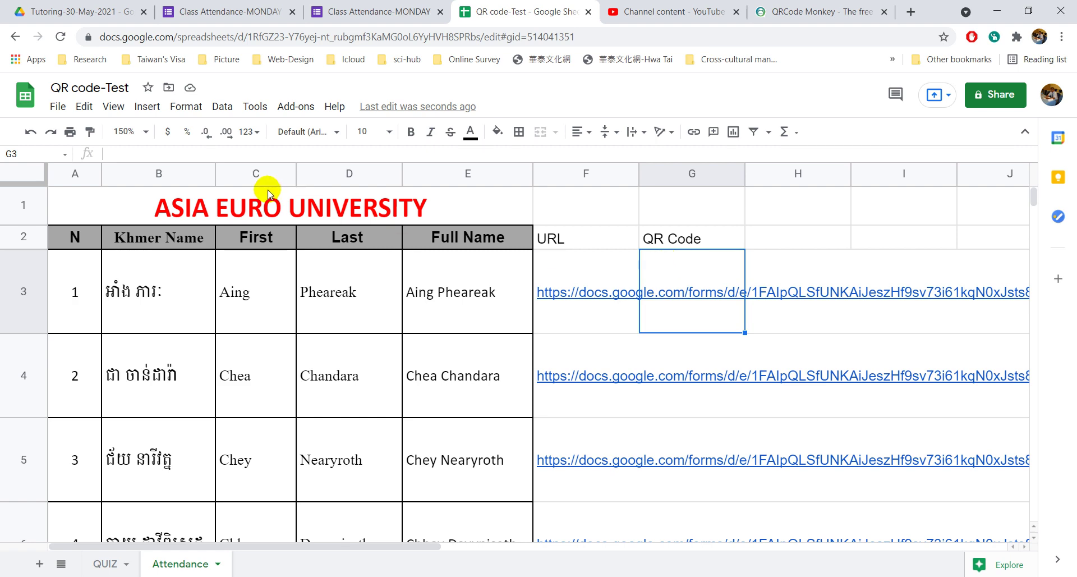
left_click(218, 155)
key("ctrl+v")
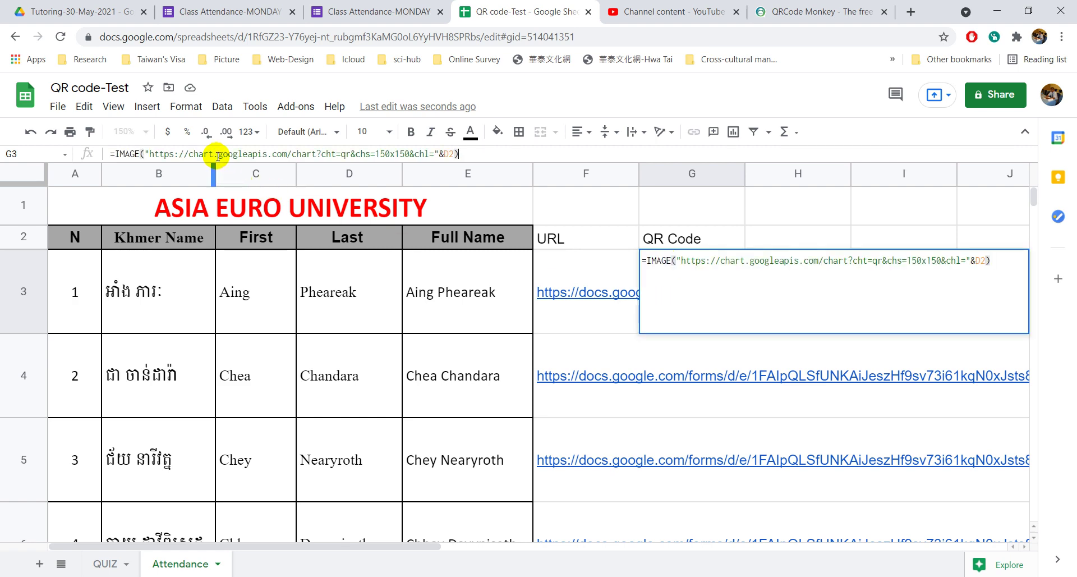
Point the QR code formula in G3 to the URL in F3 and commit it.
left_click(979, 258)
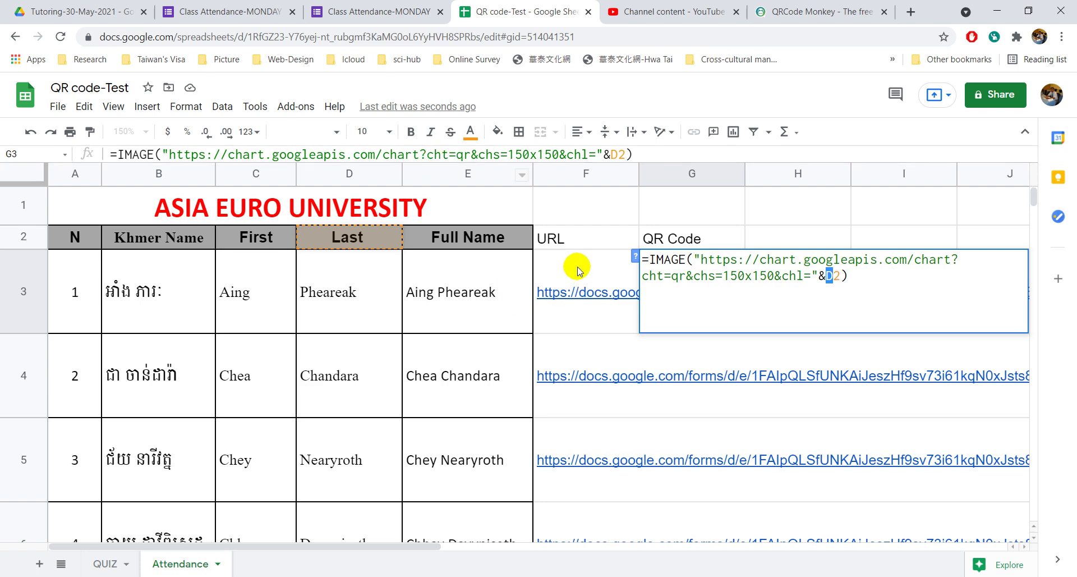
mouse_move(568, 298)
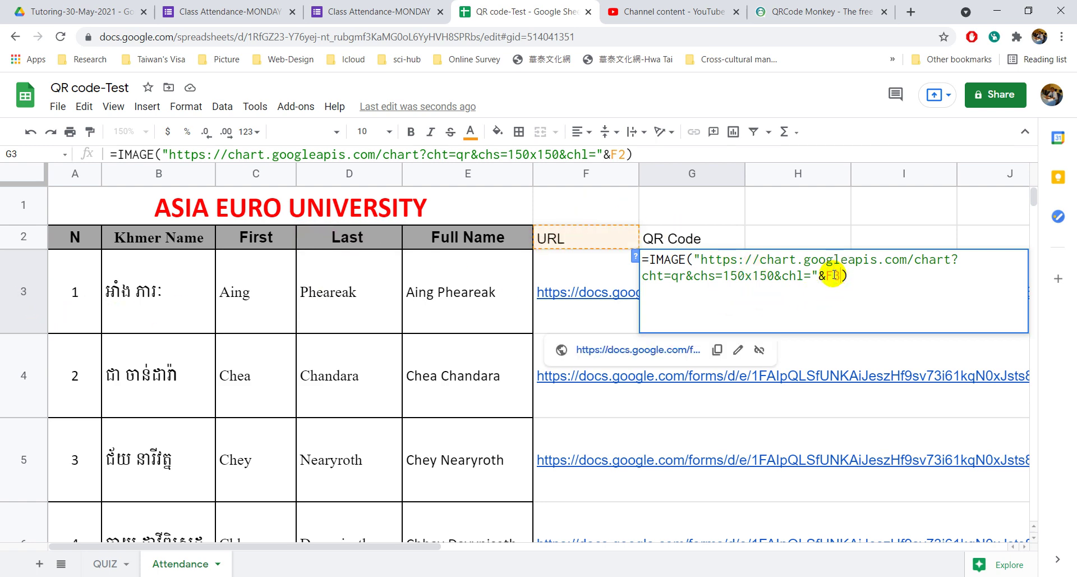
left_click(628, 300)
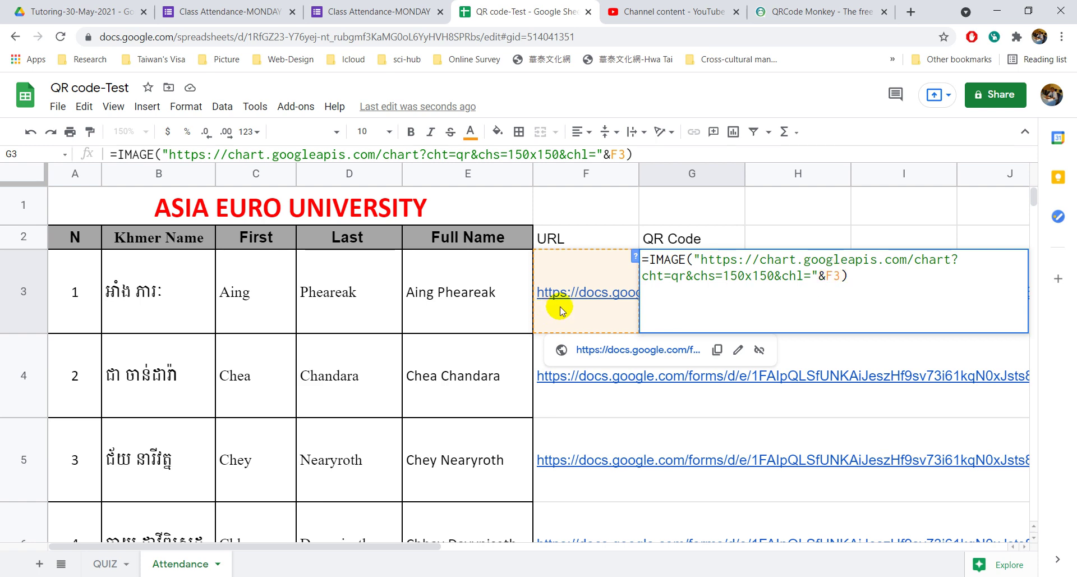
key("Return")
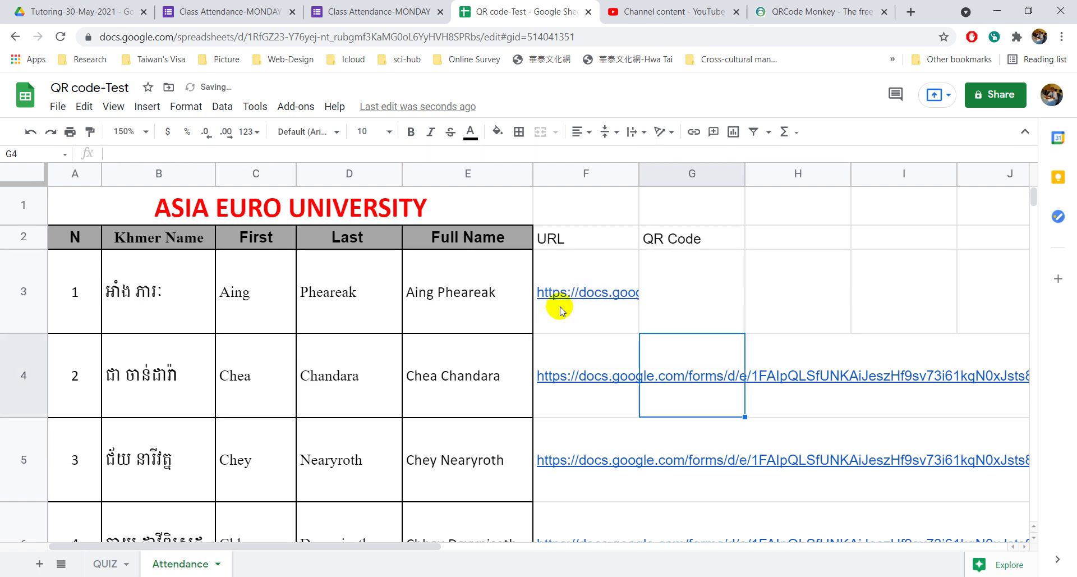
left_click(709, 292)
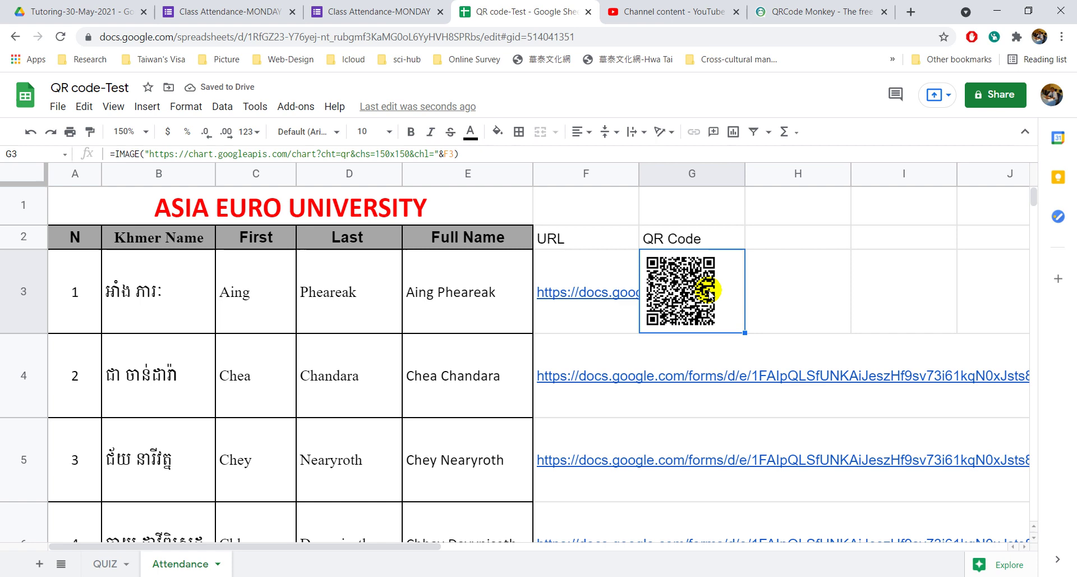
Fill the G3 QR code formula down for all students and check the codes through the last row.
double_click(745, 334)
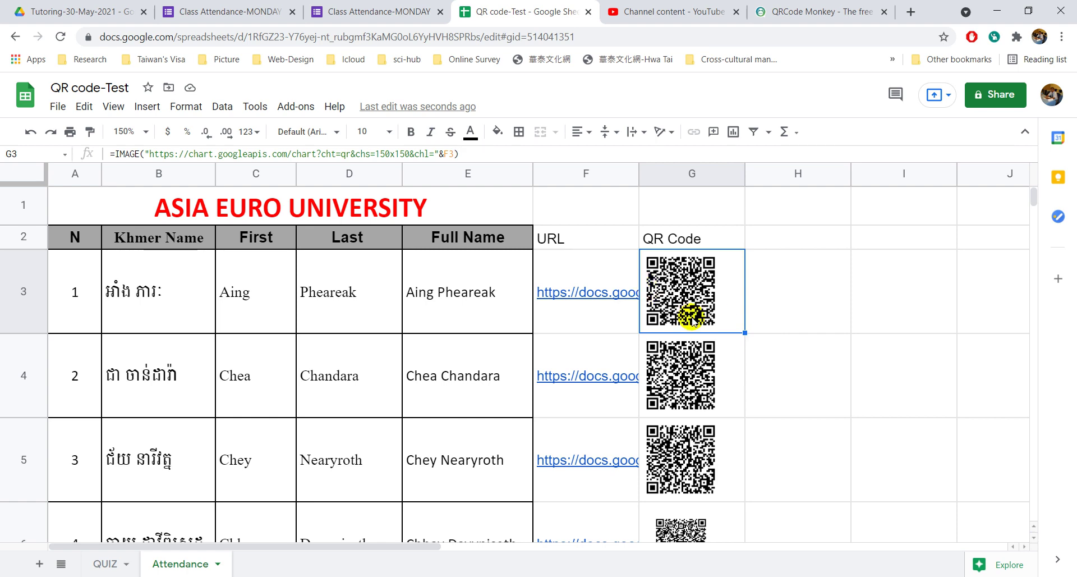
scroll(693, 319, "down", 8)
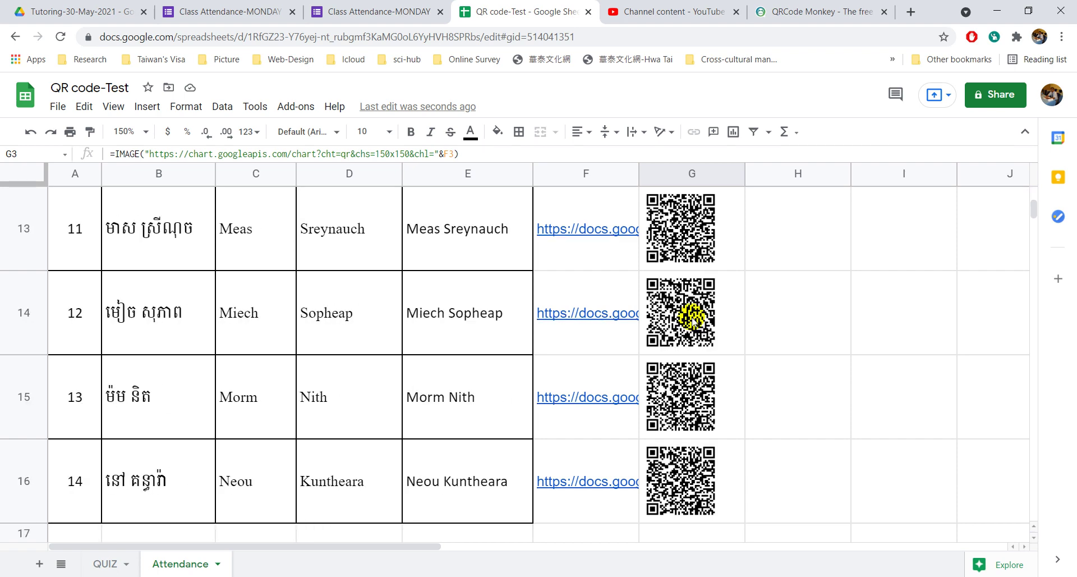
scroll(693, 320, "down", 5)
scroll(693, 318, "up", 15)
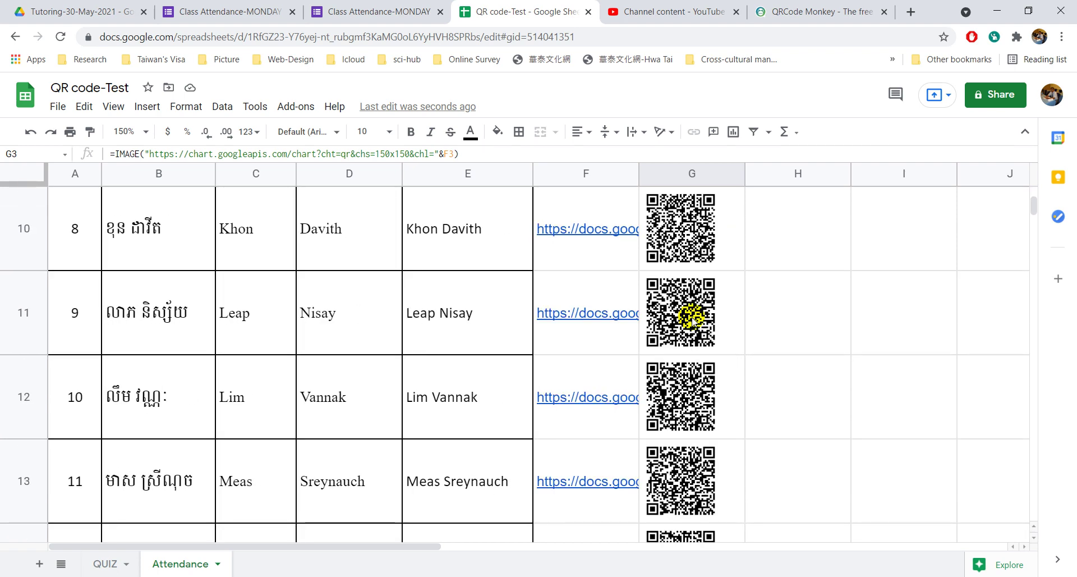
Export the current Attendance sheet as a PDF, download it as QR code-Test - Attendance.pdf, and open the file.
left_click(57, 106)
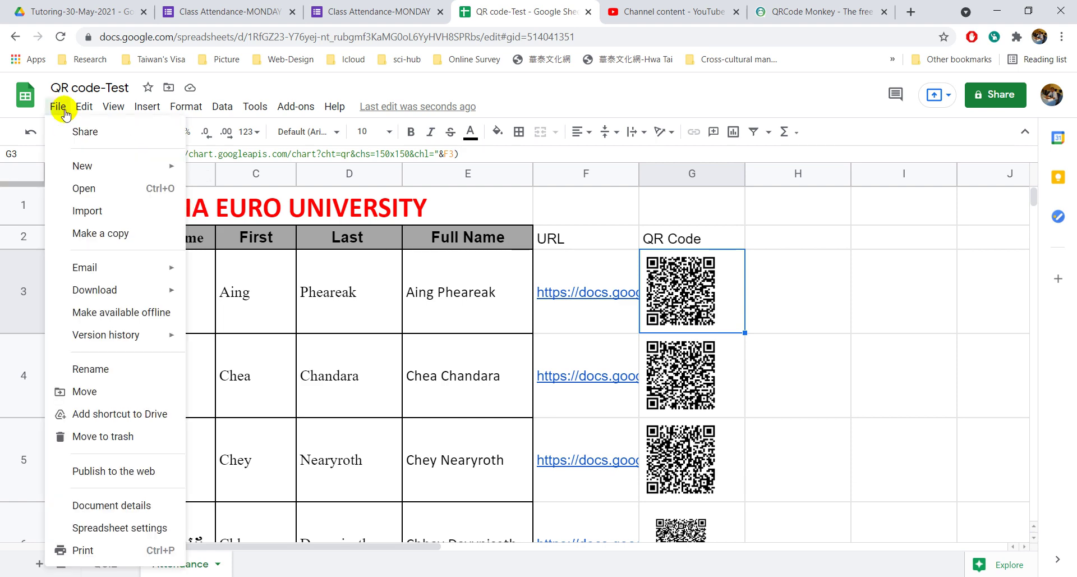
mouse_move(102, 291)
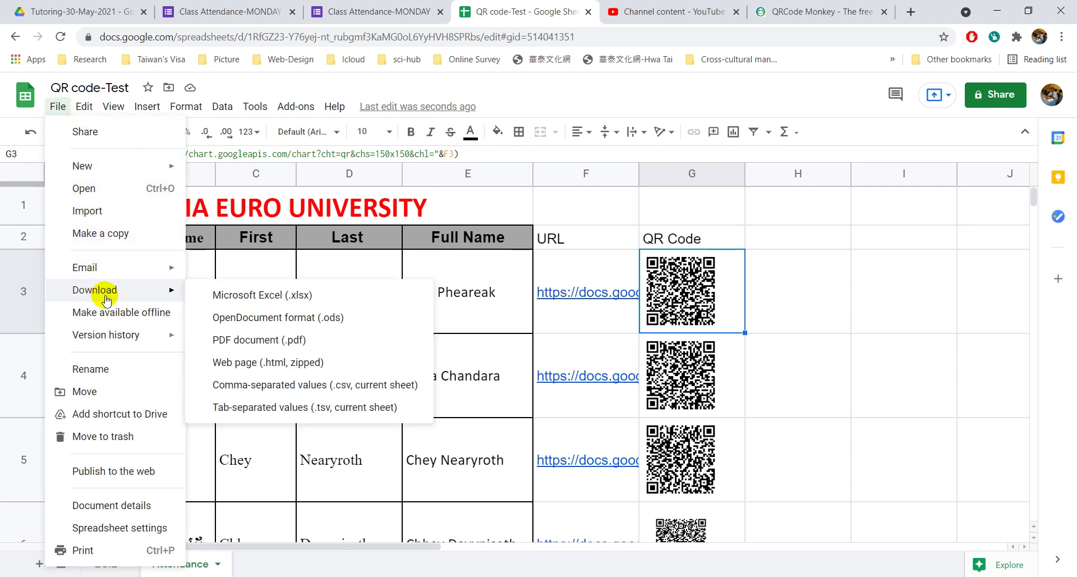
left_click(236, 340)
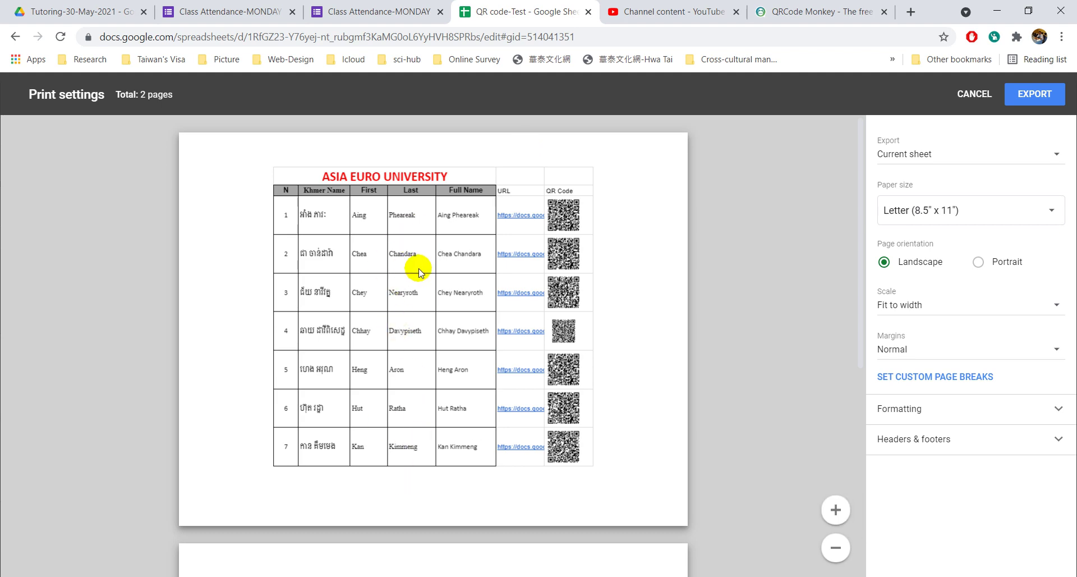
left_click(1037, 94)
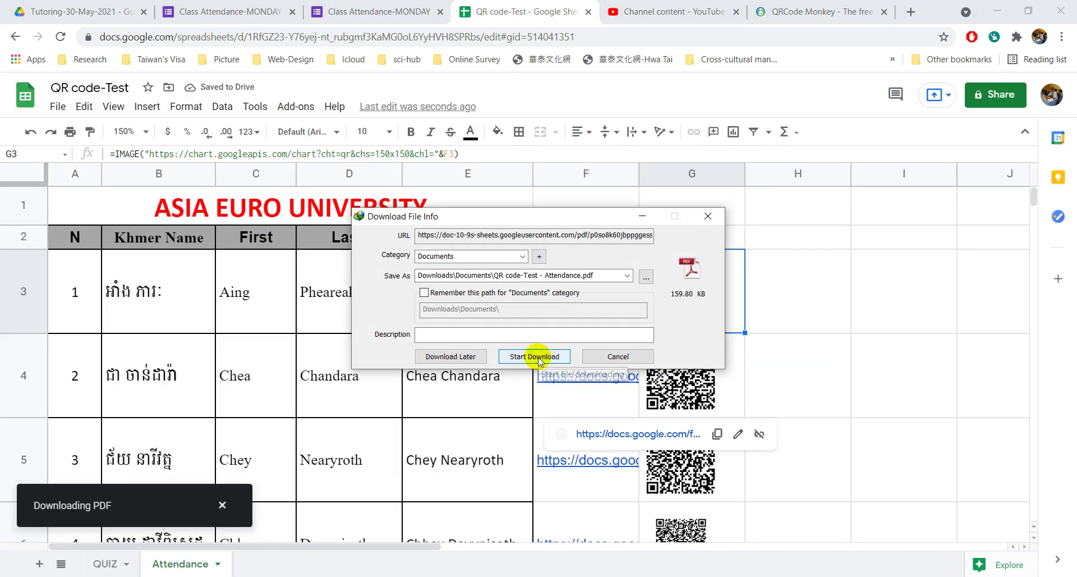
left_click(538, 357)
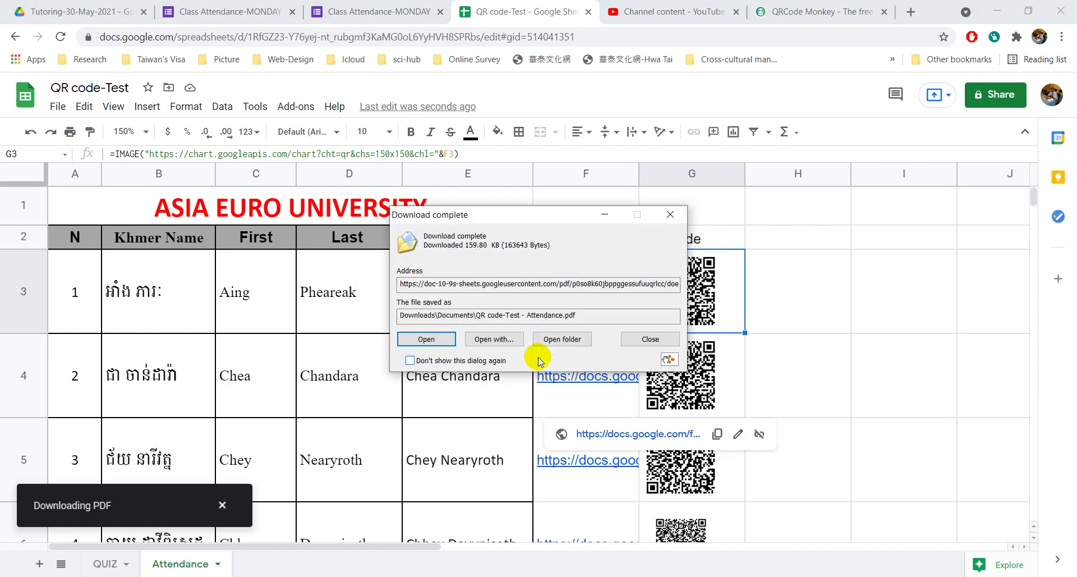
left_click(435, 340)
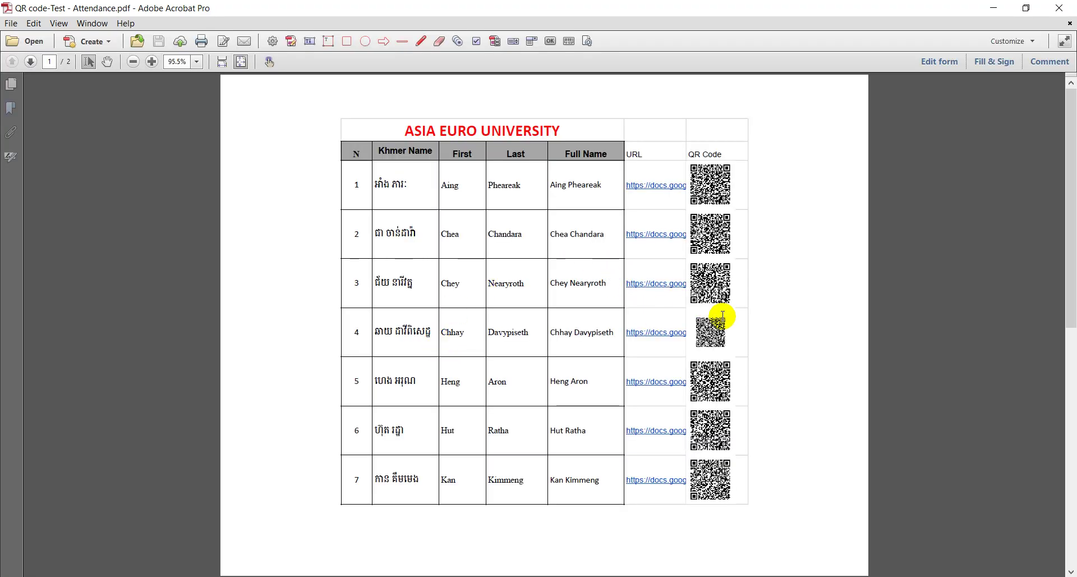
Examine the student rows and QR codes on the first page of the exported attendance PDF, enlarging the codes to check their legibility.
scroll(721, 320, "up", 3, "ctrl")
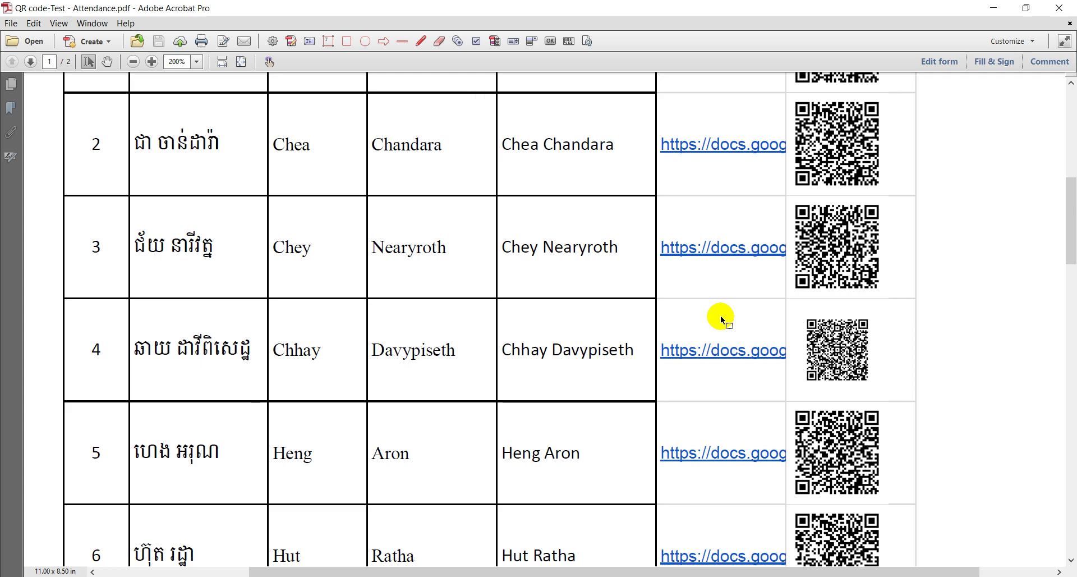
scroll(721, 320, "down", 1, "ctrl")
scroll(721, 319, "up", 1)
scroll(721, 320, "up", 2)
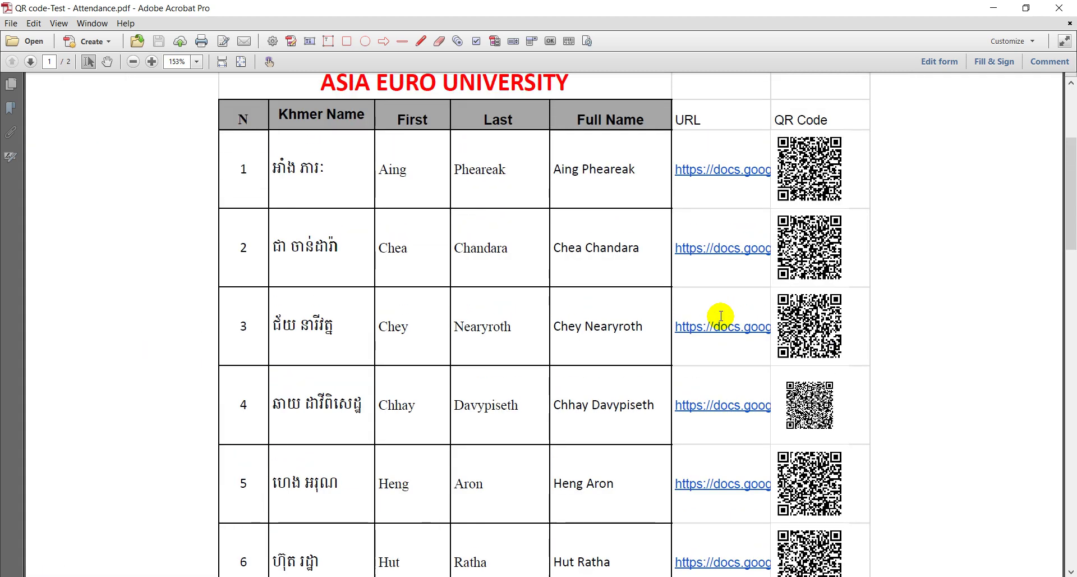
scroll(818, 203, "up", 3, "ctrl")
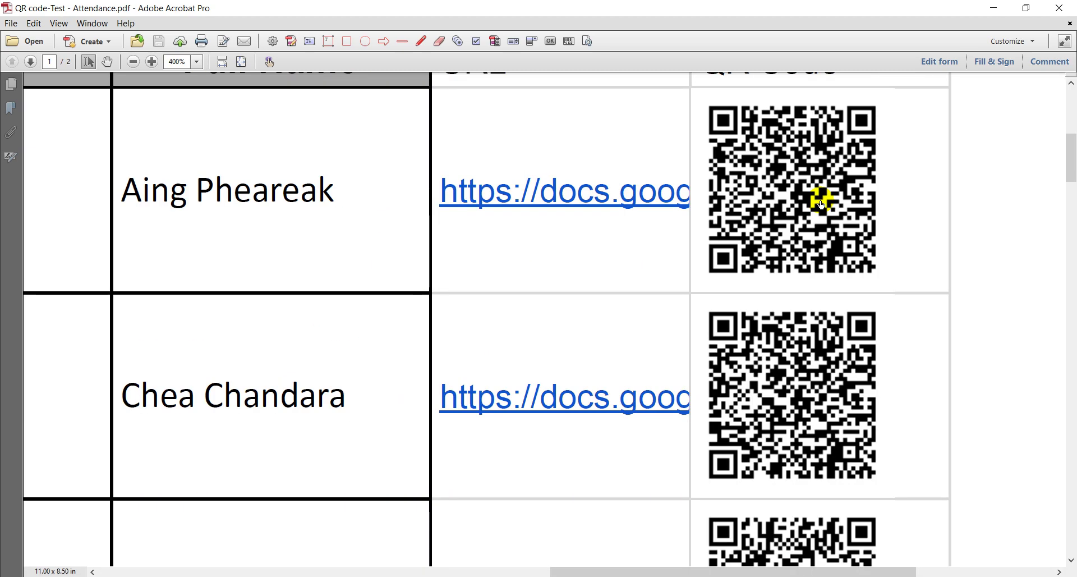
scroll(818, 199, "down", 4)
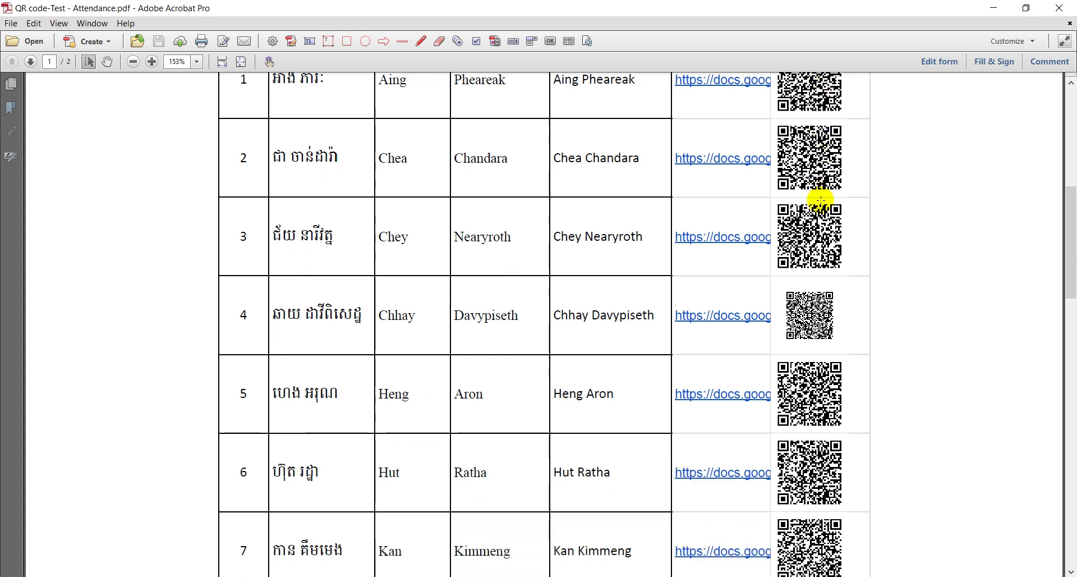
scroll(817, 199, "up", 1)
scroll(820, 196, "up", 4)
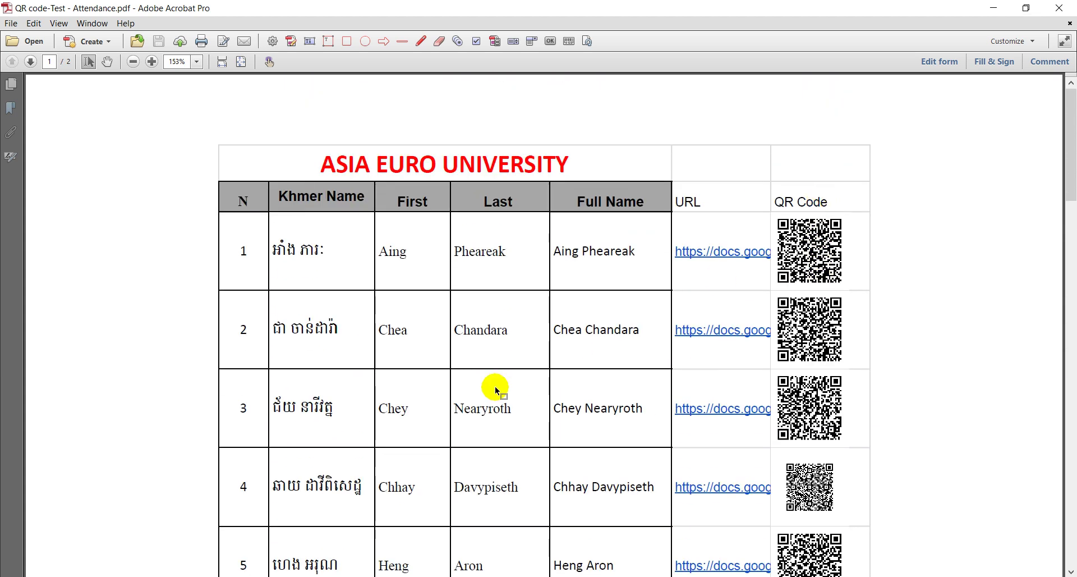
scroll(493, 390, "down", 1)
scroll(493, 392, "down", 1)
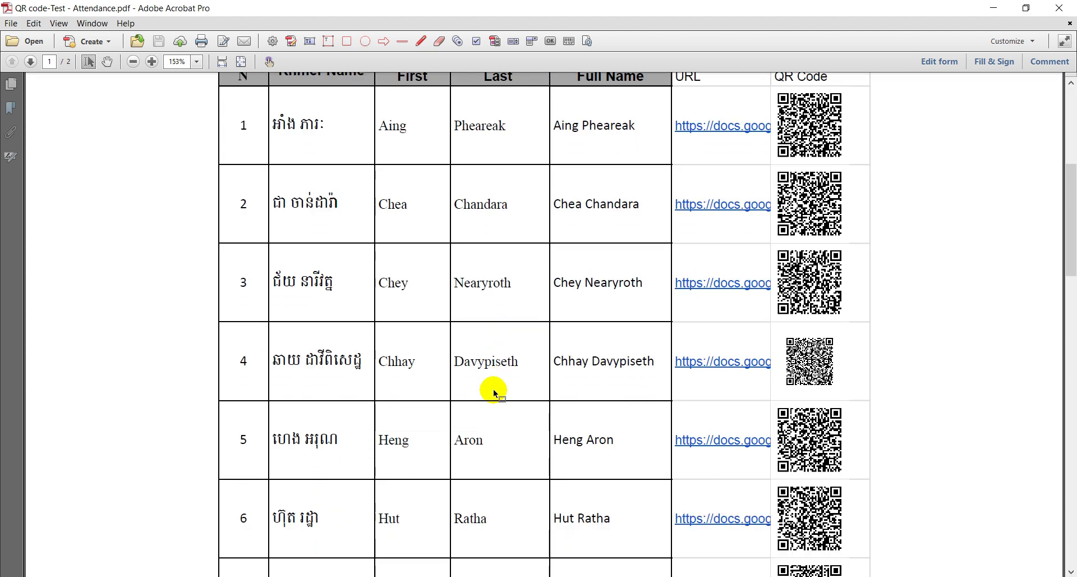
scroll(495, 393, "down", 1)
scroll(494, 390, "up", 2)
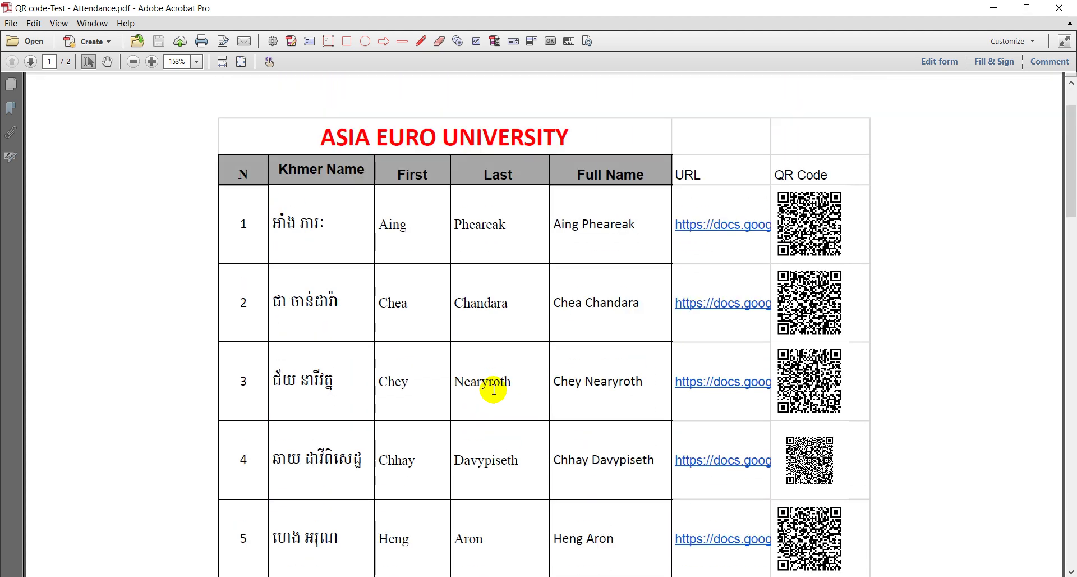
scroll(494, 389, "down", 1)
scroll(493, 390, "down", 2)
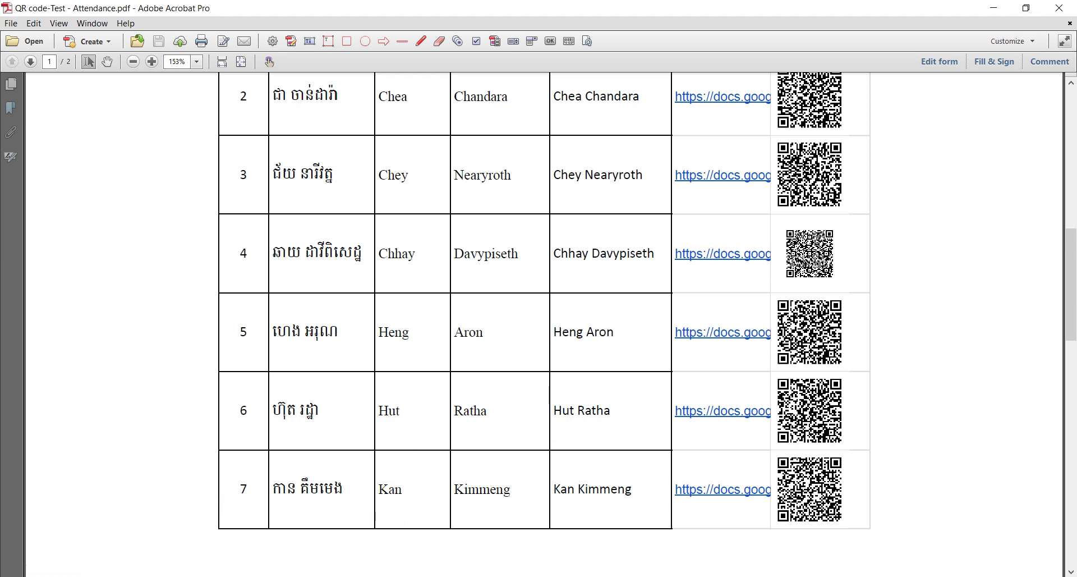
Switch to the QR Code-Class attendance presentation in PowerPoint and select its title slide.
key("alt+Tab")
left_click(102, 163)
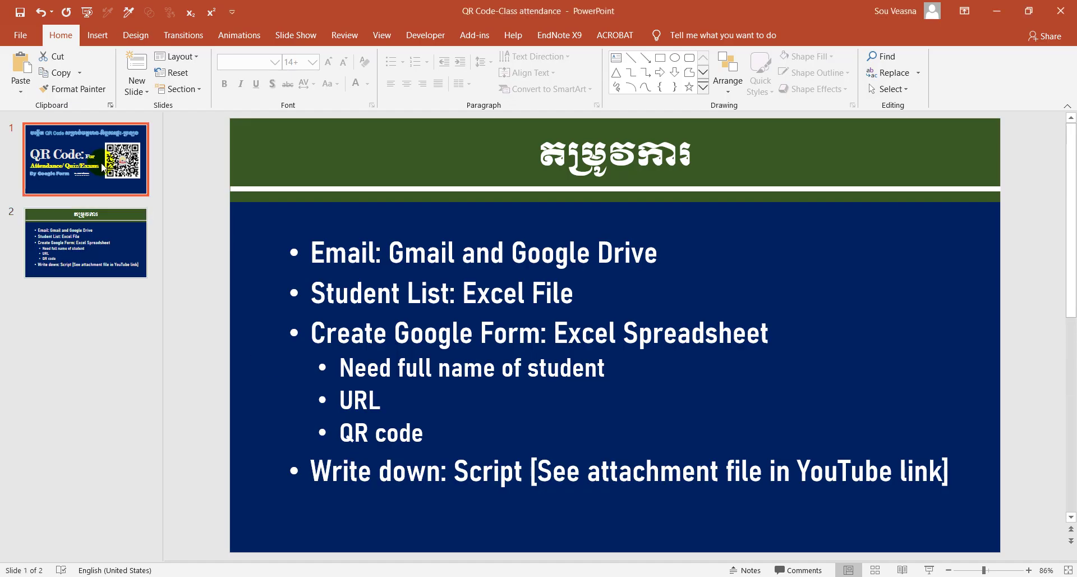